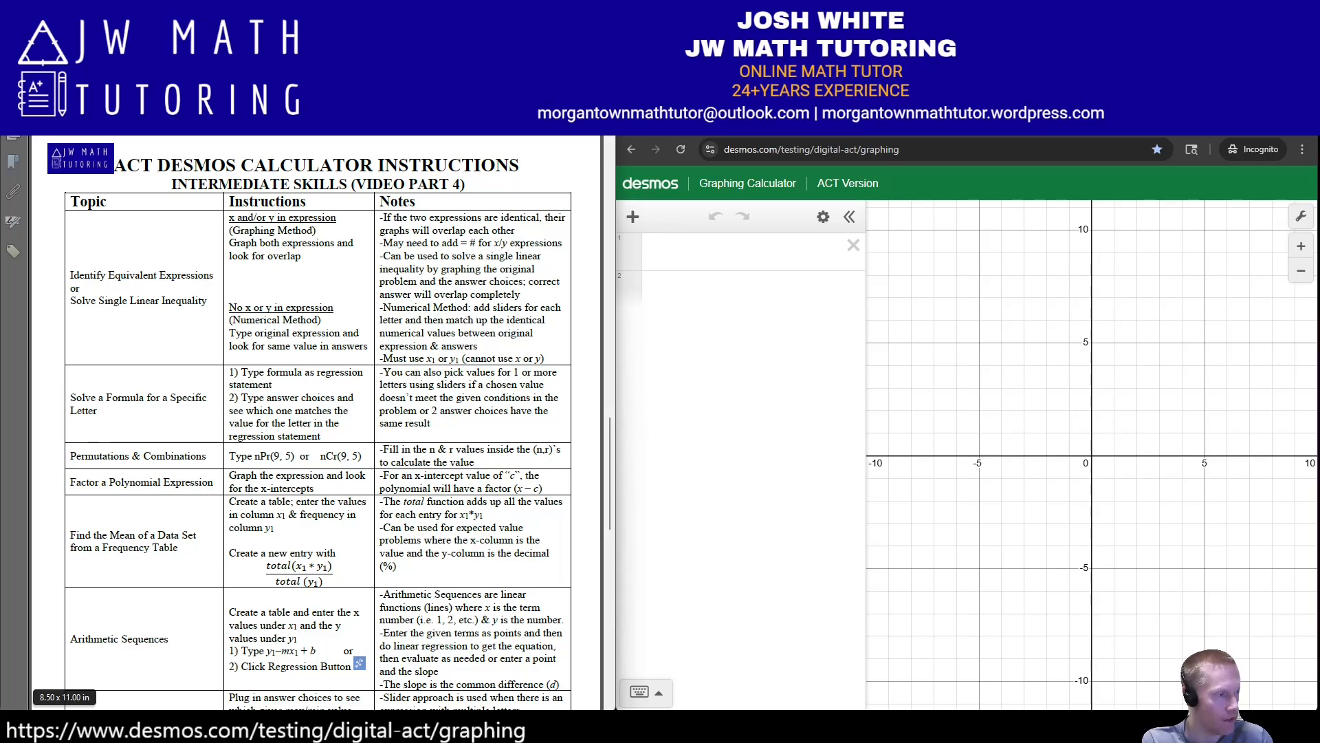
Go to problem 22 in the worksheet and graph its original expression, 6/(3x-7) - 1/(x+2).
{"action": "scroll", "coordinate": [313, 423], "scroll_direction": "down", "scroll_amount": 20}
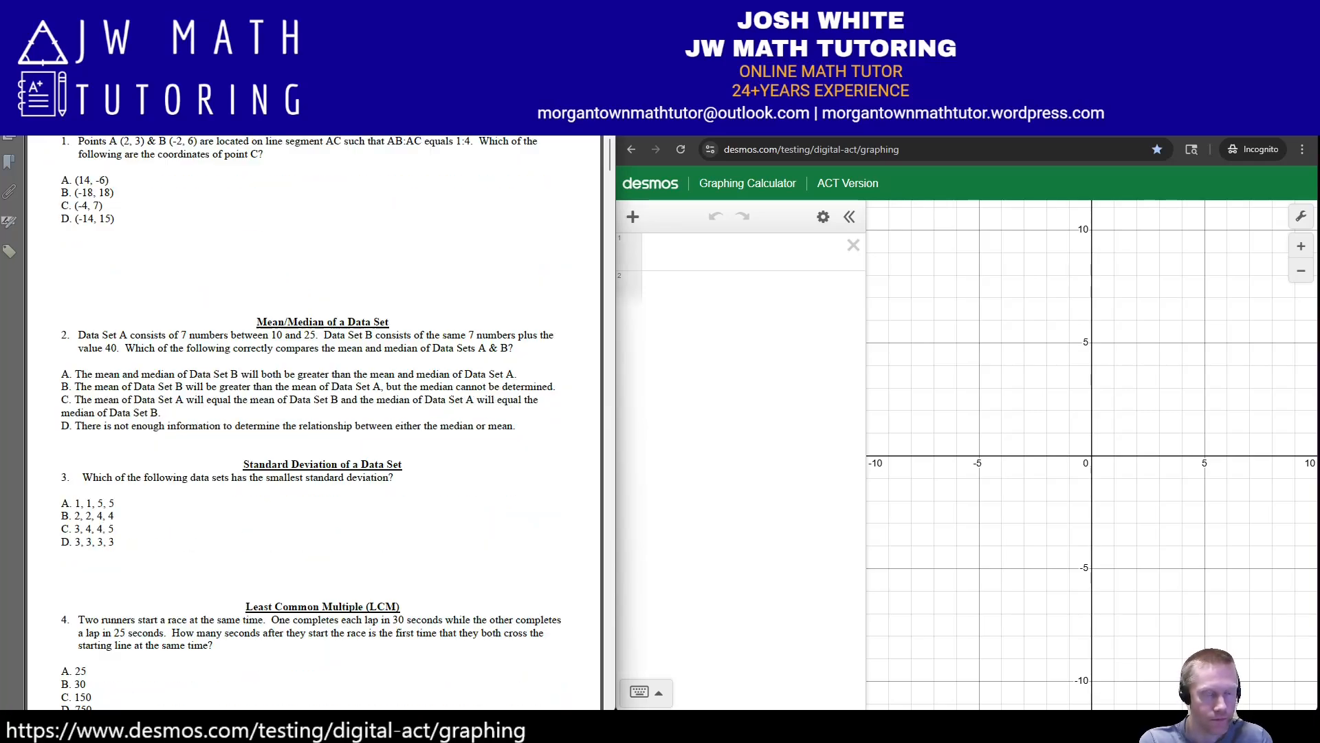
{"action": "scroll", "coordinate": [313, 423], "scroll_direction": "down", "scroll_amount": 15}
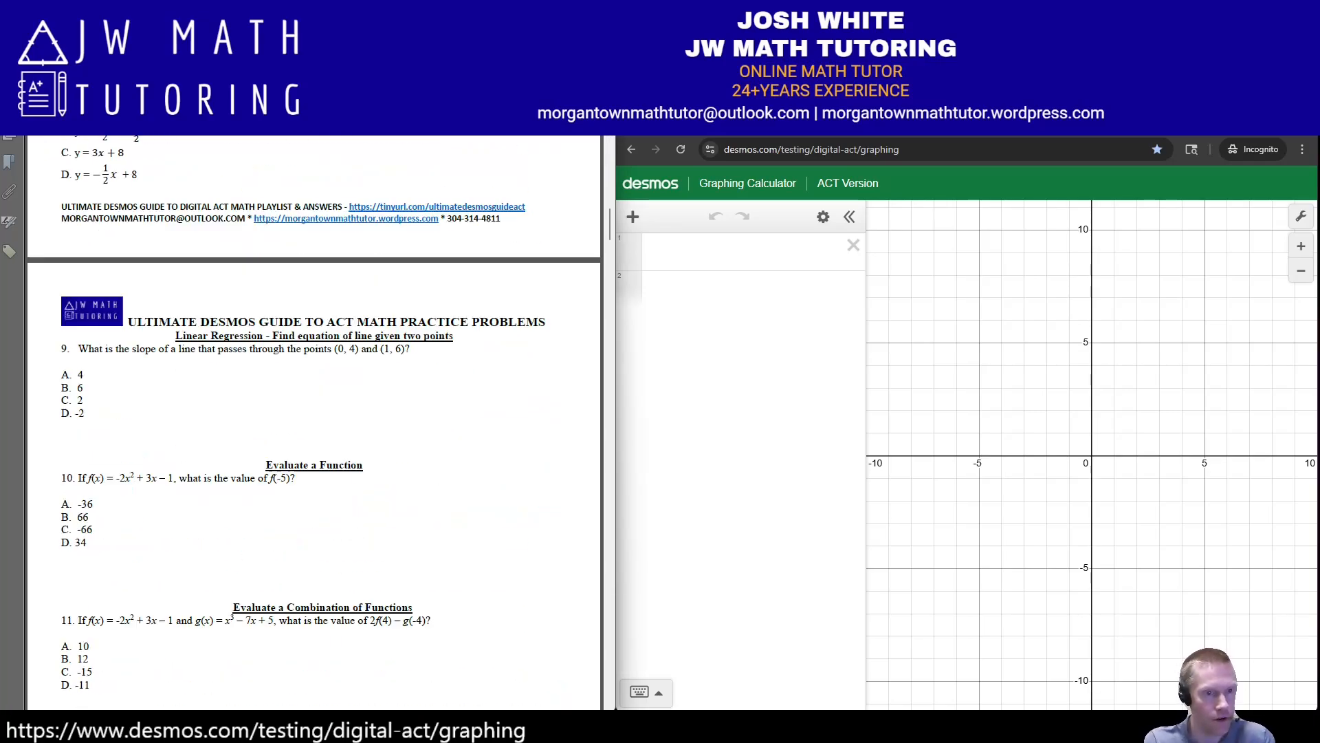
{"action": "scroll", "coordinate": [313, 423], "scroll_direction": "down", "scroll_amount": 15}
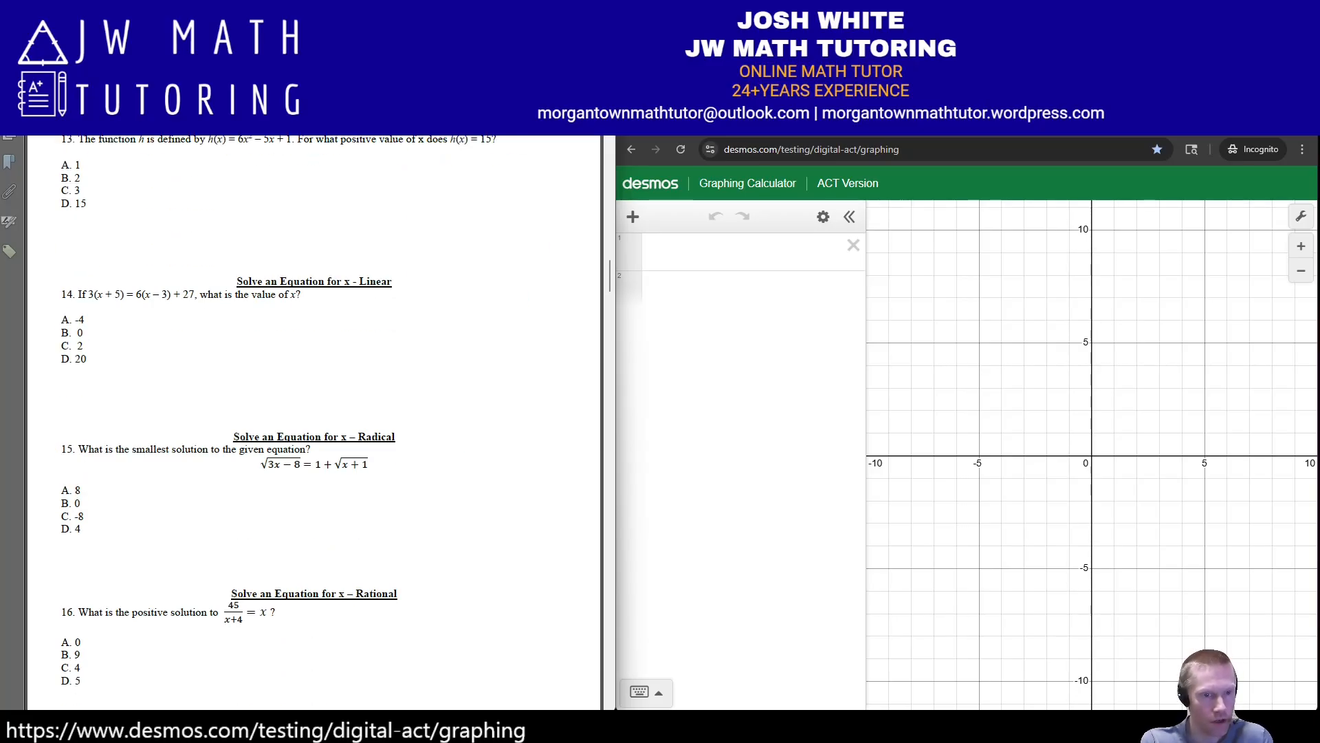
{"action": "scroll", "coordinate": [313, 423], "scroll_direction": "down", "scroll_amount": 12}
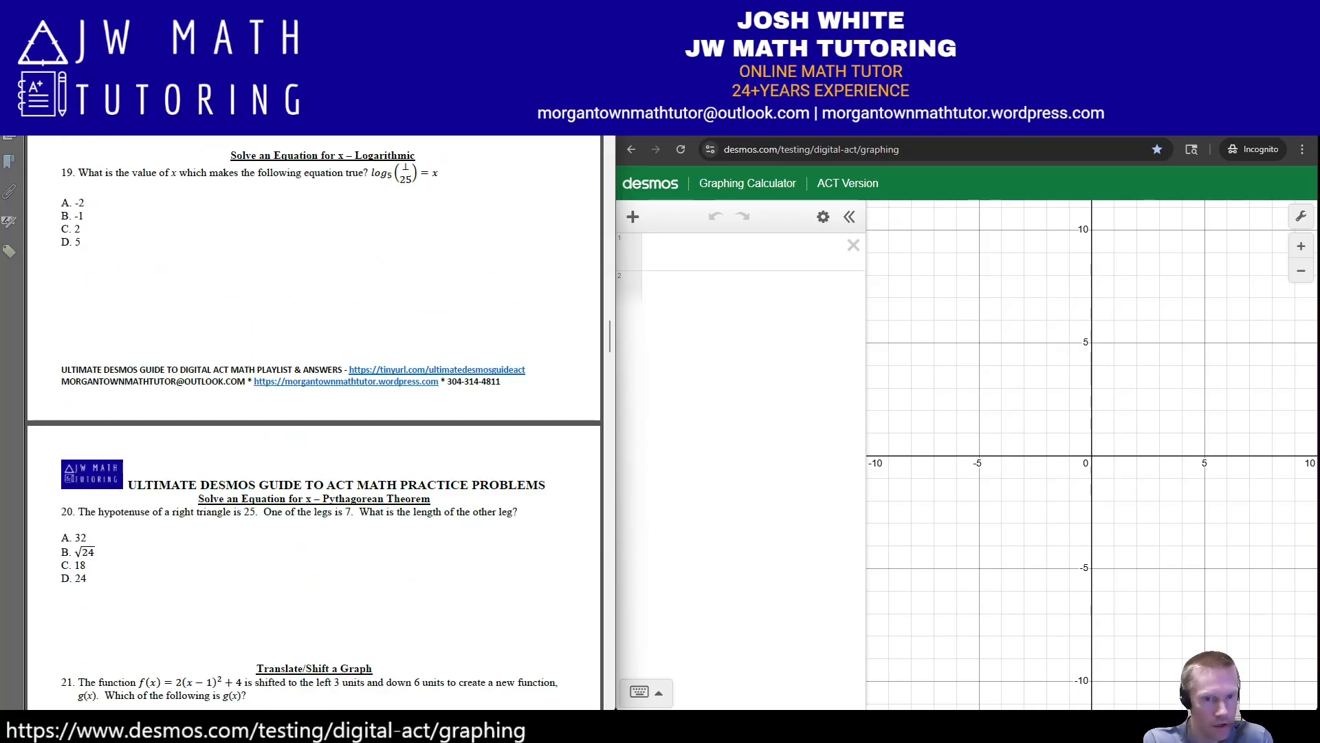
{"action": "scroll", "coordinate": [313, 423], "scroll_direction": "down", "scroll_amount": 15}
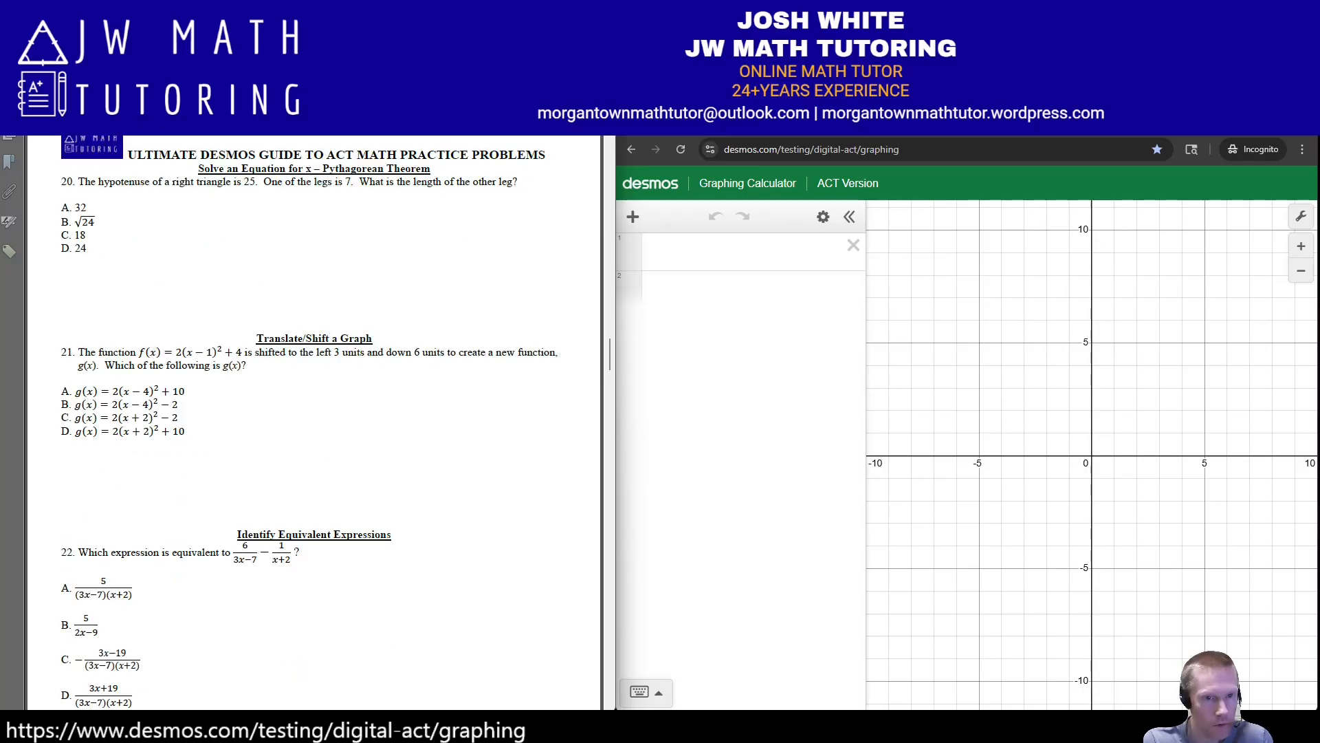
{"action": "scroll", "coordinate": [312, 423], "scroll_direction": "down", "scroll_amount": 1}
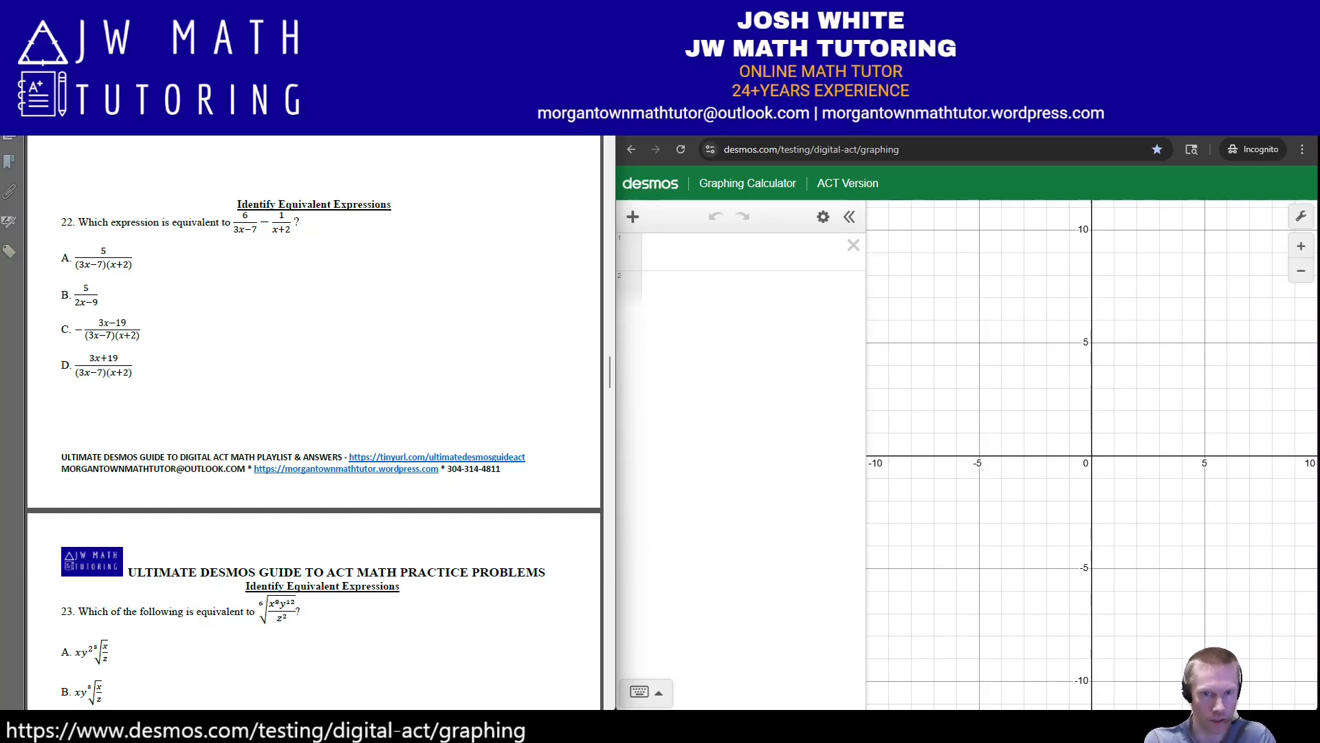
{"action": "left_click", "coordinate": [695, 252]}
{"action": "type", "text": "6"}
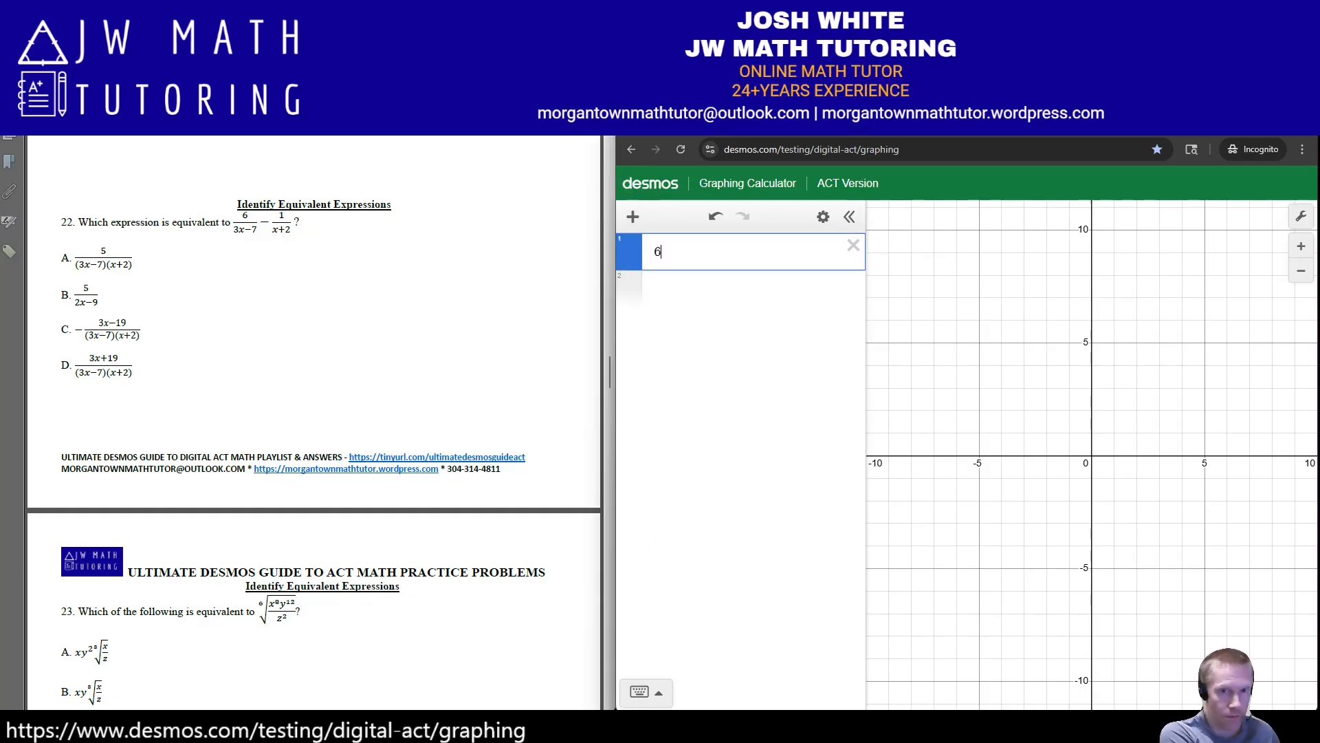
{"action": "type", "text": "/3x-7"}
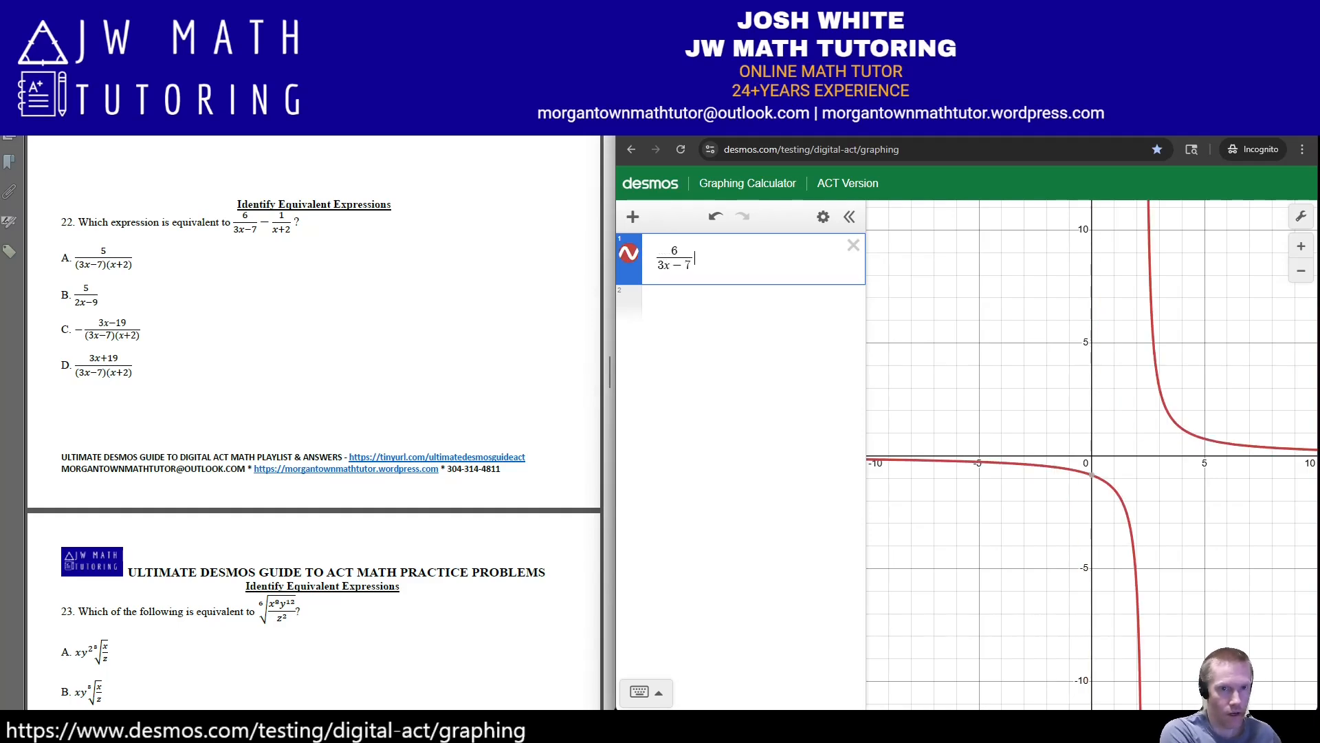
{"action": "key", "text": "Right"}
{"action": "type", "text": "-1/"}
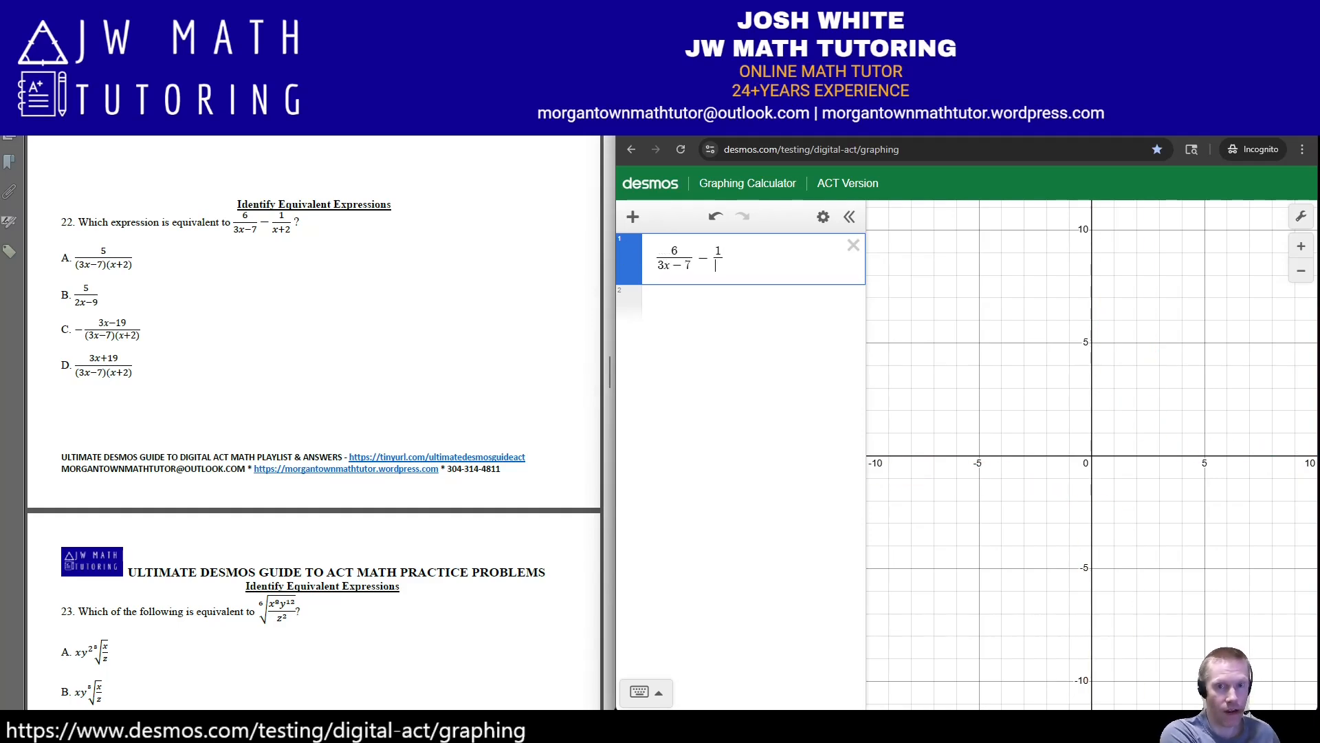
{"action": "type", "text": "(x+2"}
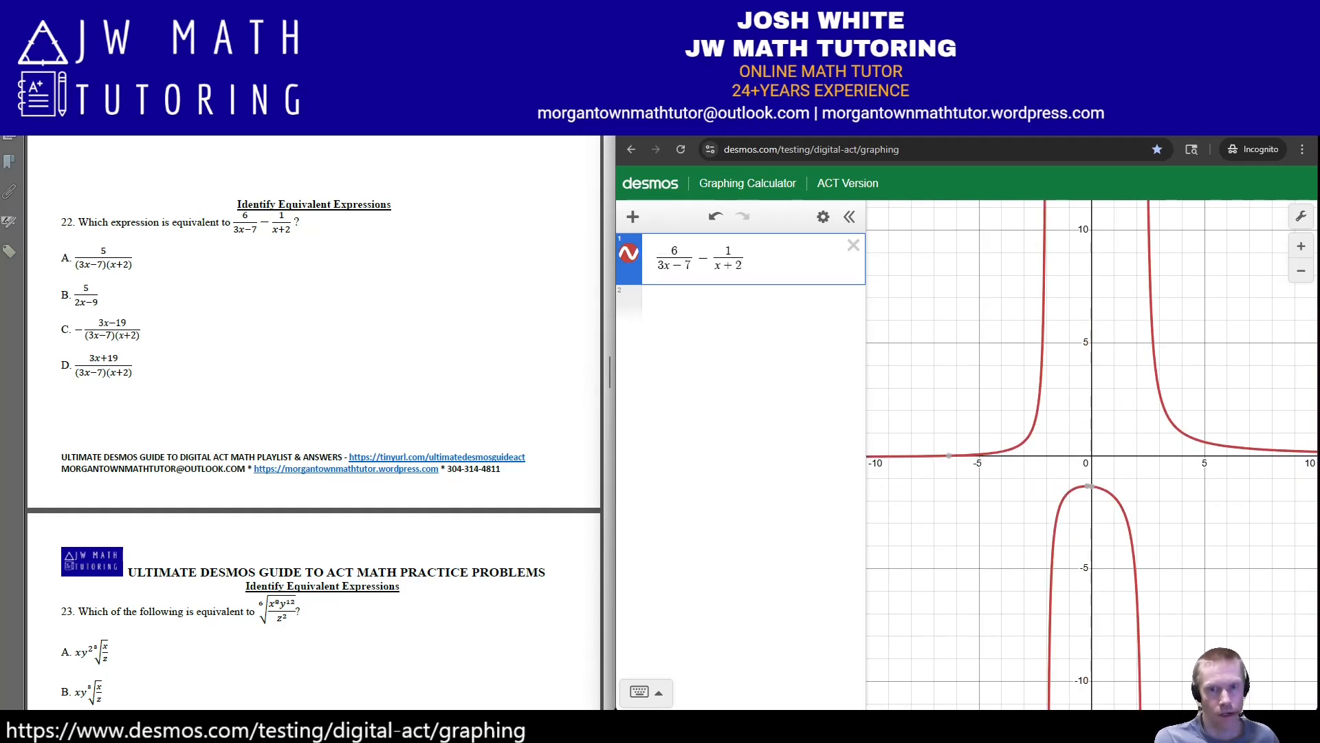
{"action": "key", "text": "Return"}
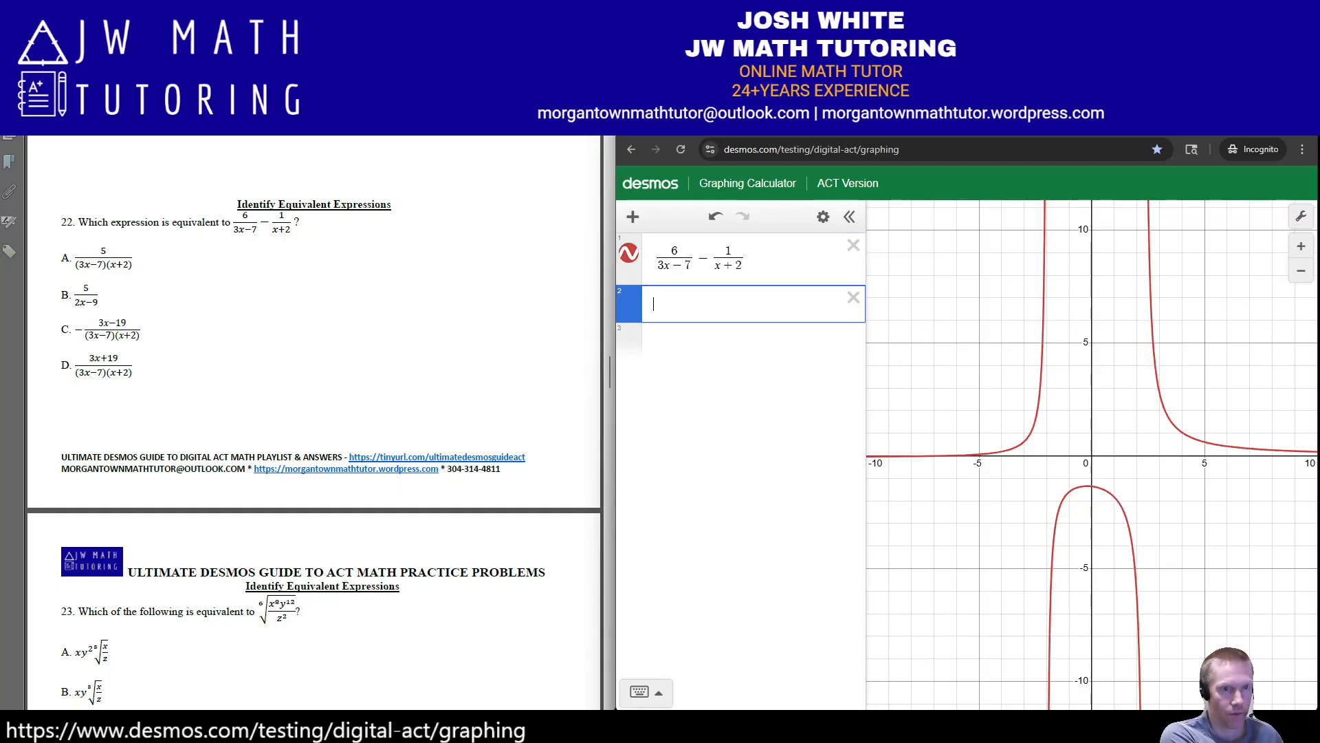
Graph answer choice A, 5/((3x-7)(x+2)), as the second expression and cross out A in the worksheet.
{"action": "type", "text": "5/("}
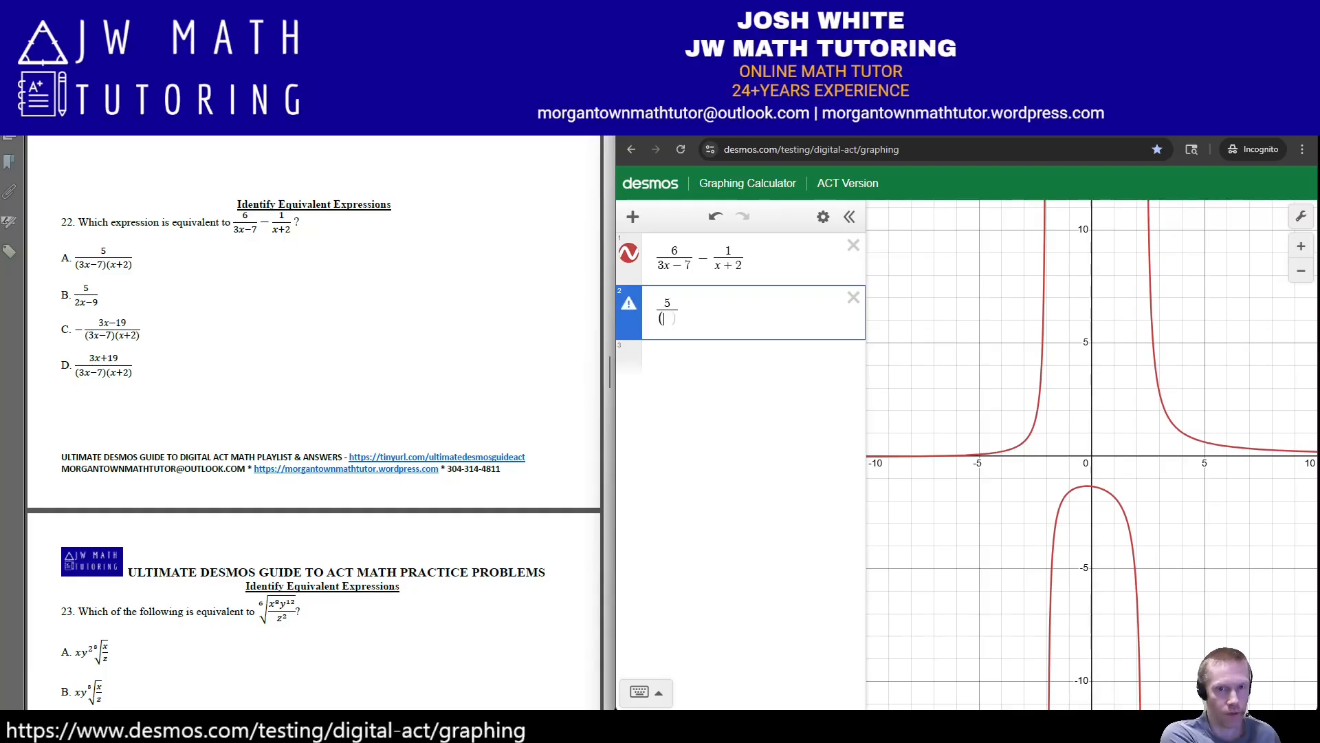
{"action": "type", "text": "3x-7)("}
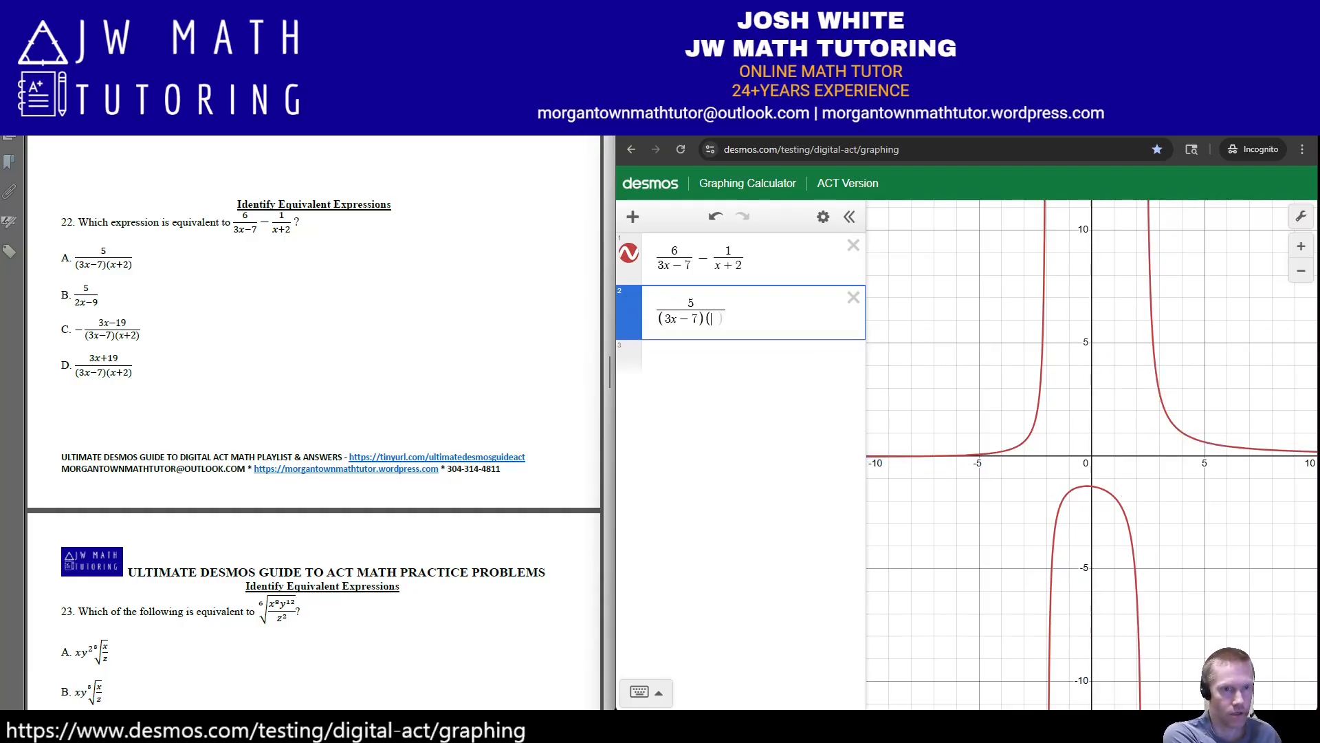
{"action": "type", "text": "x+2)"}
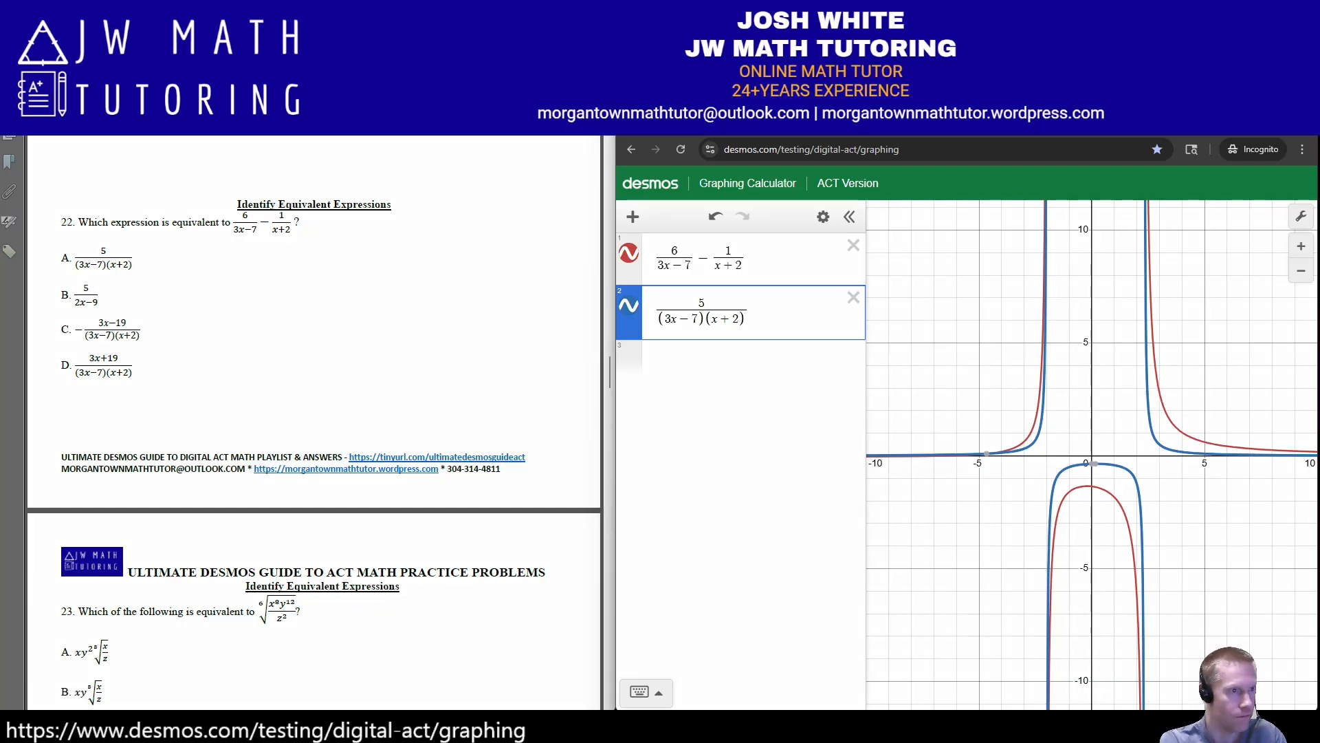
{"action": "mouse_move", "coordinate": [60, 253]}
{"action": "left_mouse_down"}
{"action": "mouse_move", "coordinate": [84, 273]}
{"action": "mouse_move", "coordinate": [57, 276]}
{"action": "left_mouse_up"}
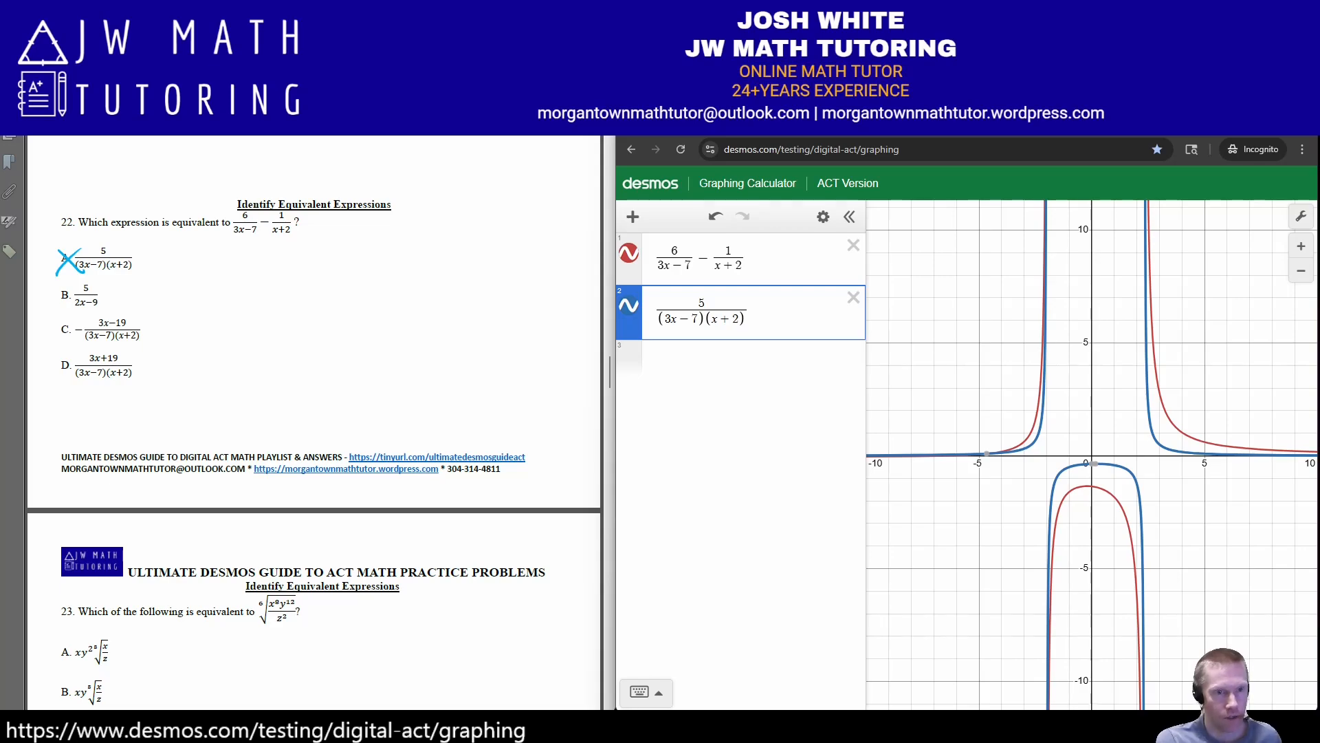
Replace the second expression's denominator with 2x-9 to test choice B, and cross out B in the worksheet.
{"action": "left_click_drag", "start_coordinate": [663, 318], "coordinate": [746, 319]}
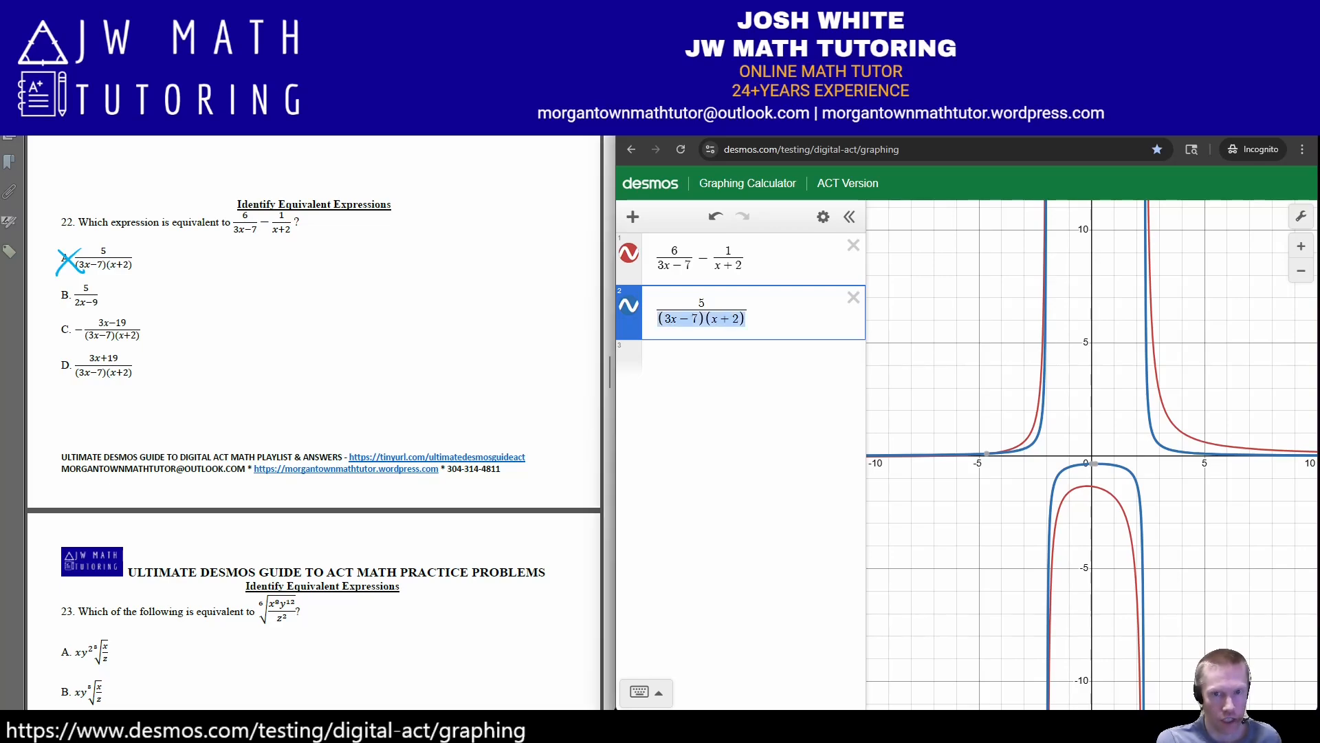
{"action": "key", "text": "BackSpace"}
{"action": "type", "text": "2x"}
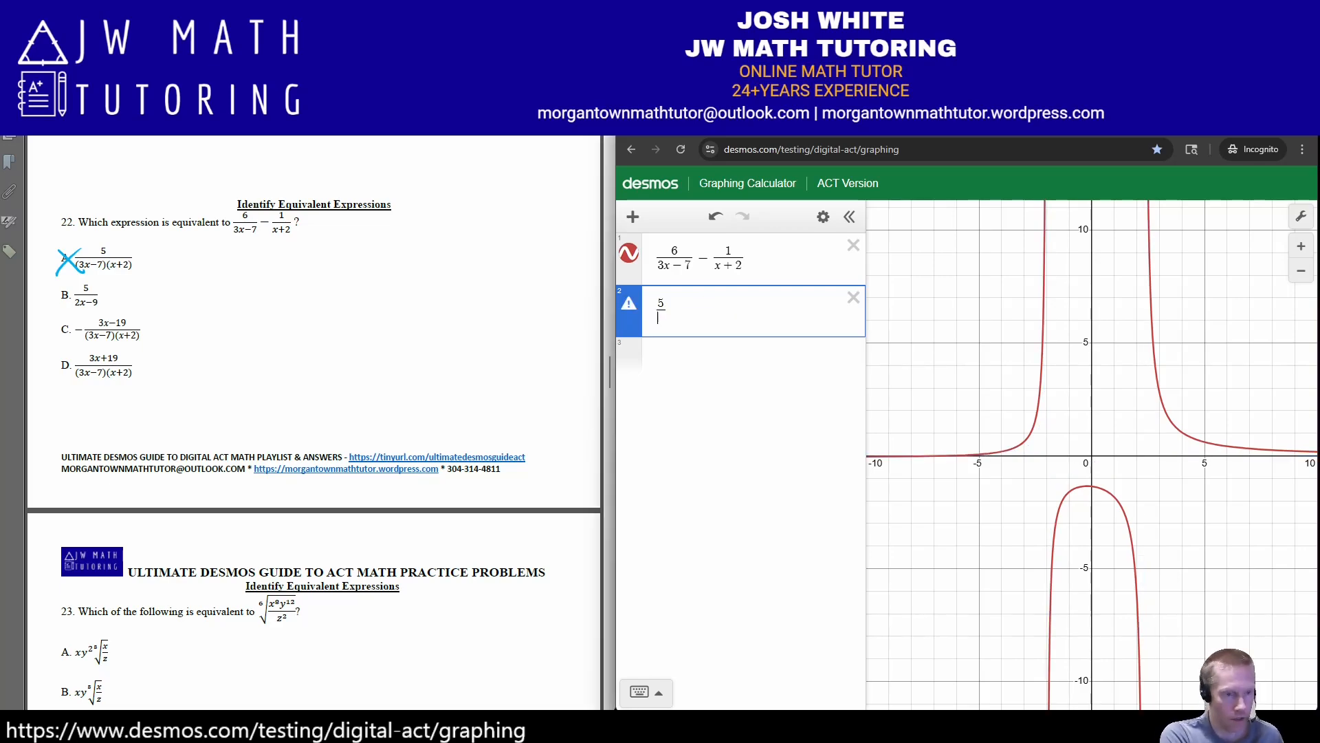
{"action": "type", "text": "-9"}
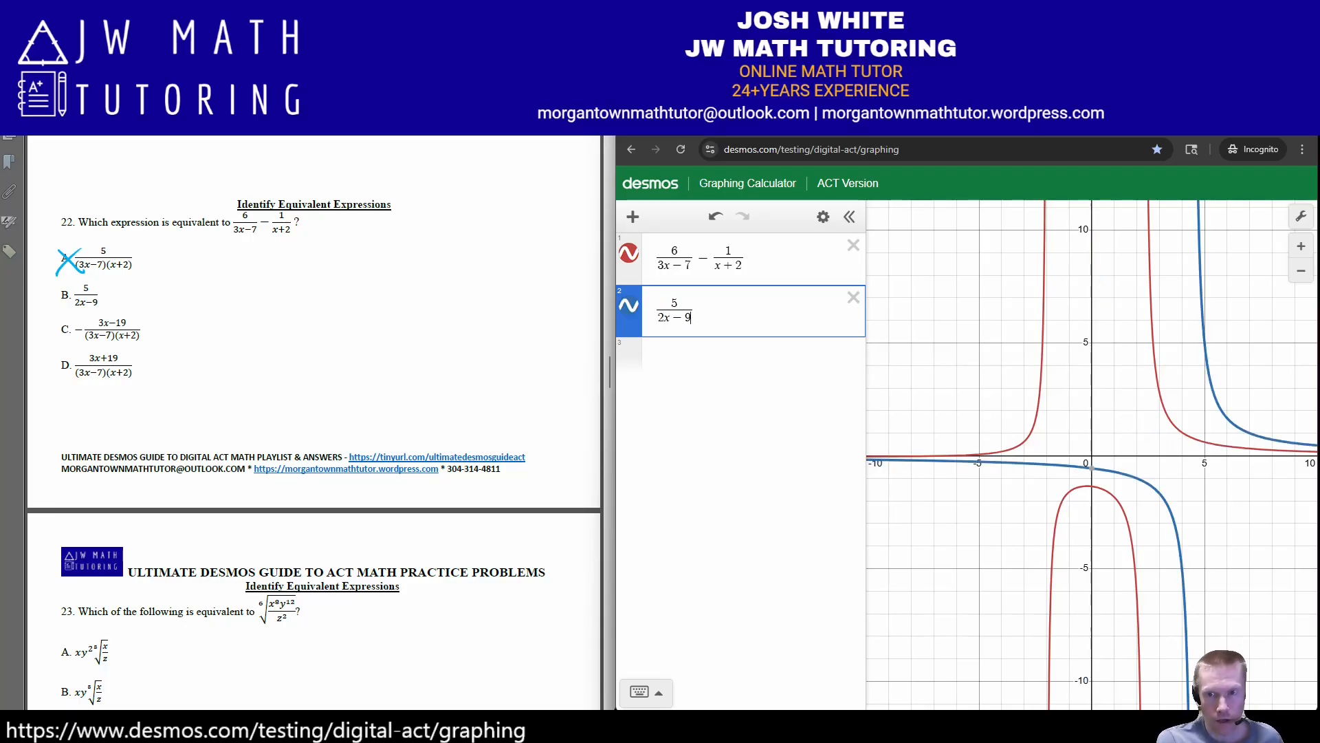
{"action": "mouse_move", "coordinate": [1128, 385]}
{"action": "left_mouse_down"}
{"action": "mouse_move", "coordinate": [1008, 374]}
{"action": "mouse_move", "coordinate": [1109, 368]}
{"action": "left_mouse_up"}
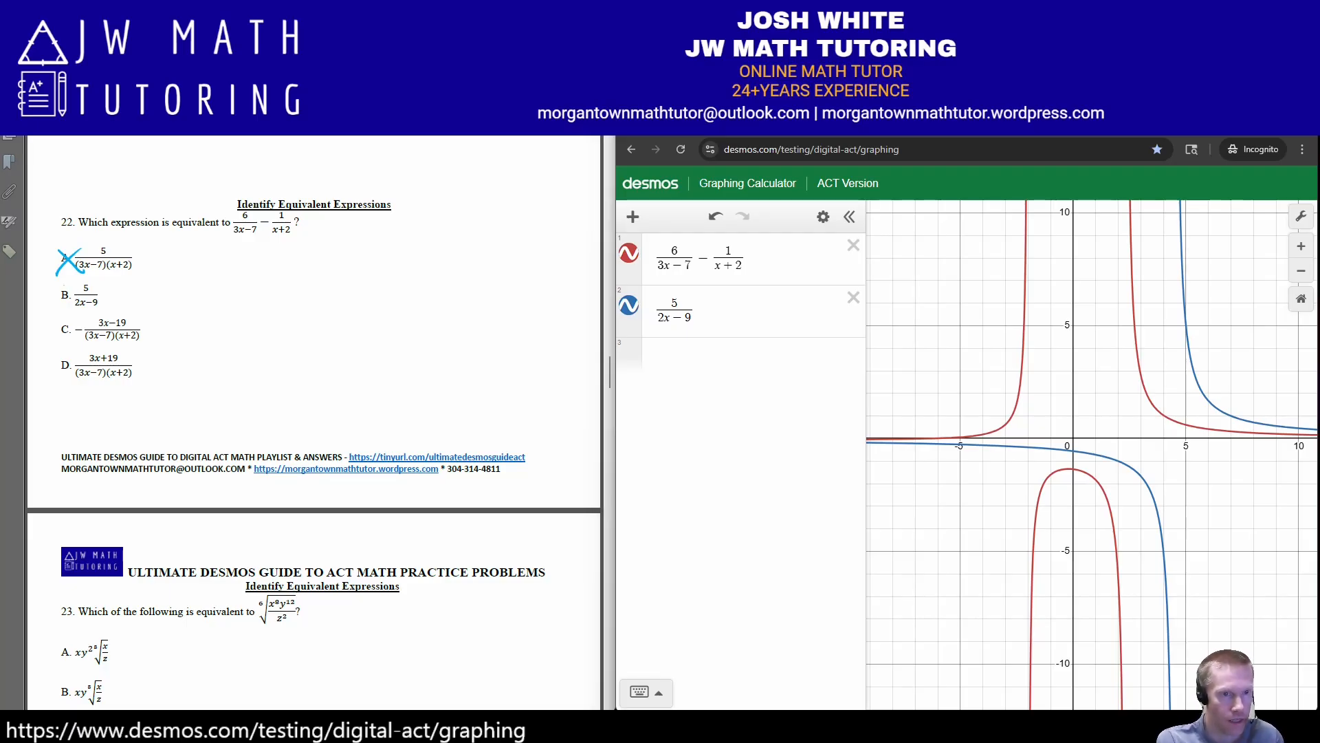
{"action": "left_click_drag", "start_coordinate": [64, 285], "coordinate": [99, 309]}
{"action": "left_click_drag", "start_coordinate": [100, 292], "coordinate": [60, 317]}
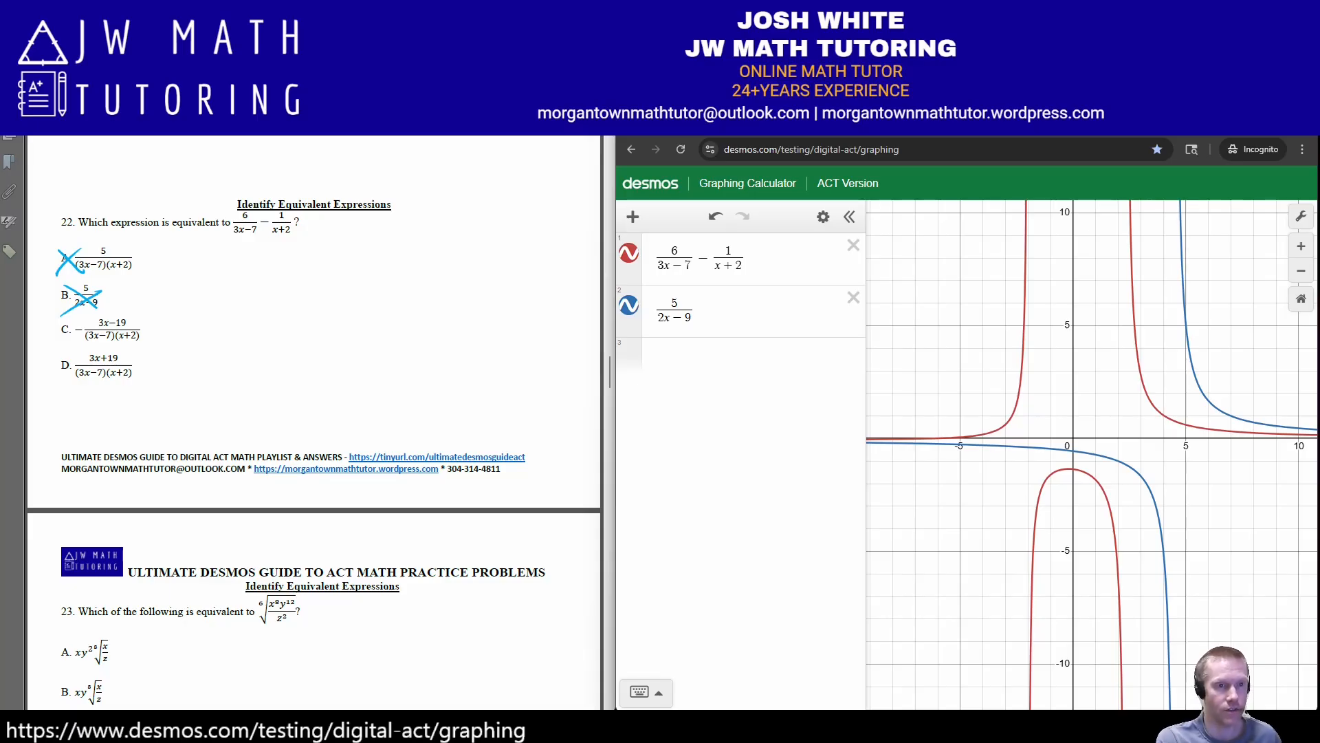
Rewrite the second expression as (3x-19)/((3x-7)(x+2)), using the fraction from answer choice C.
{"action": "left_click", "coordinate": [755, 311]}
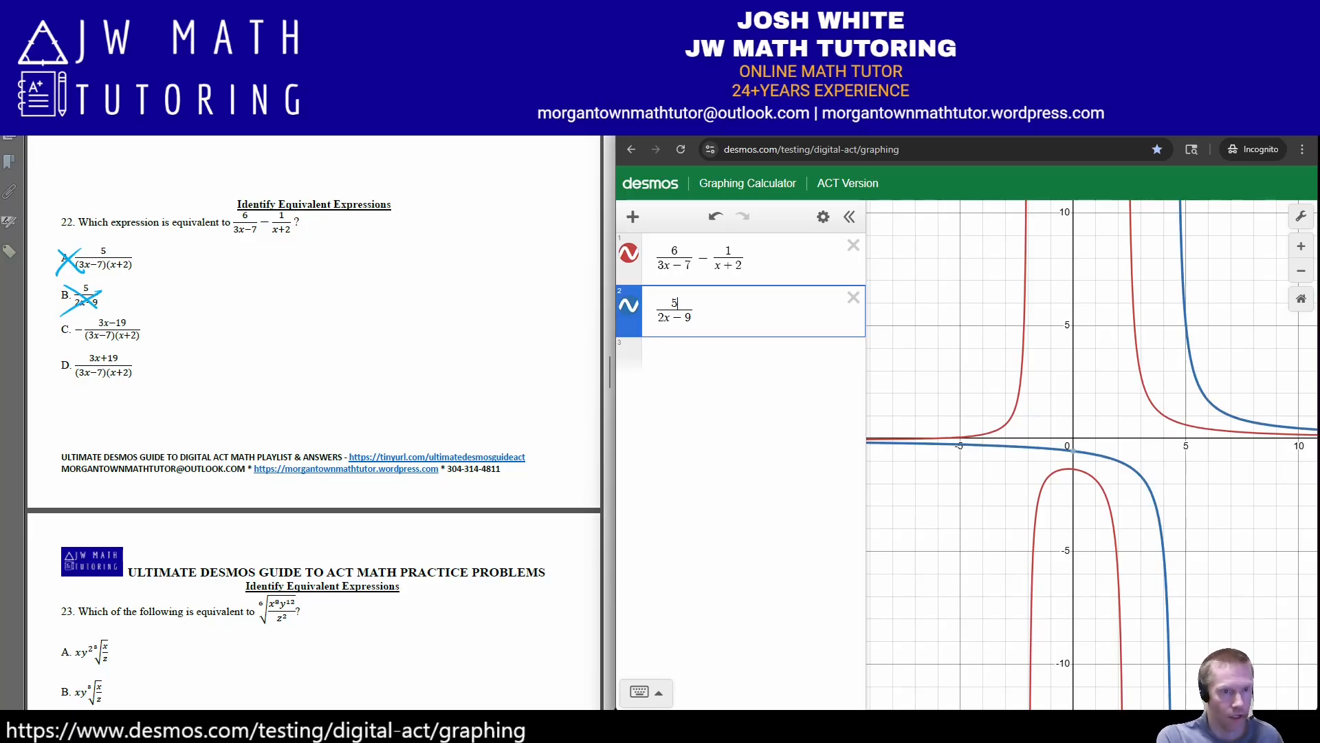
{"action": "key", "text": "Delete"}
{"action": "type", "text": "3x-19"}
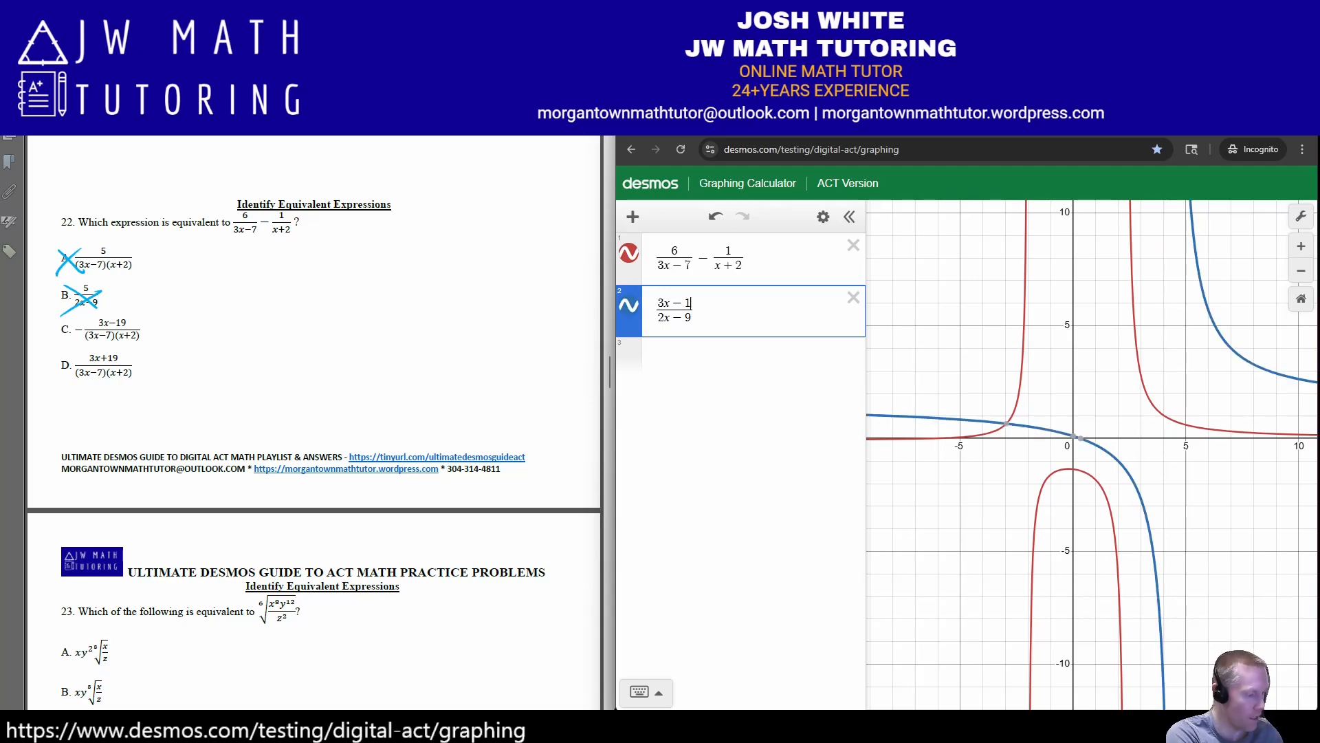
{"action": "key", "text": "BackSpace"}
{"action": "key", "text": "BackSpace"}
{"action": "key", "text": "BackSpace"}
{"action": "key", "text": "BackSpace"}
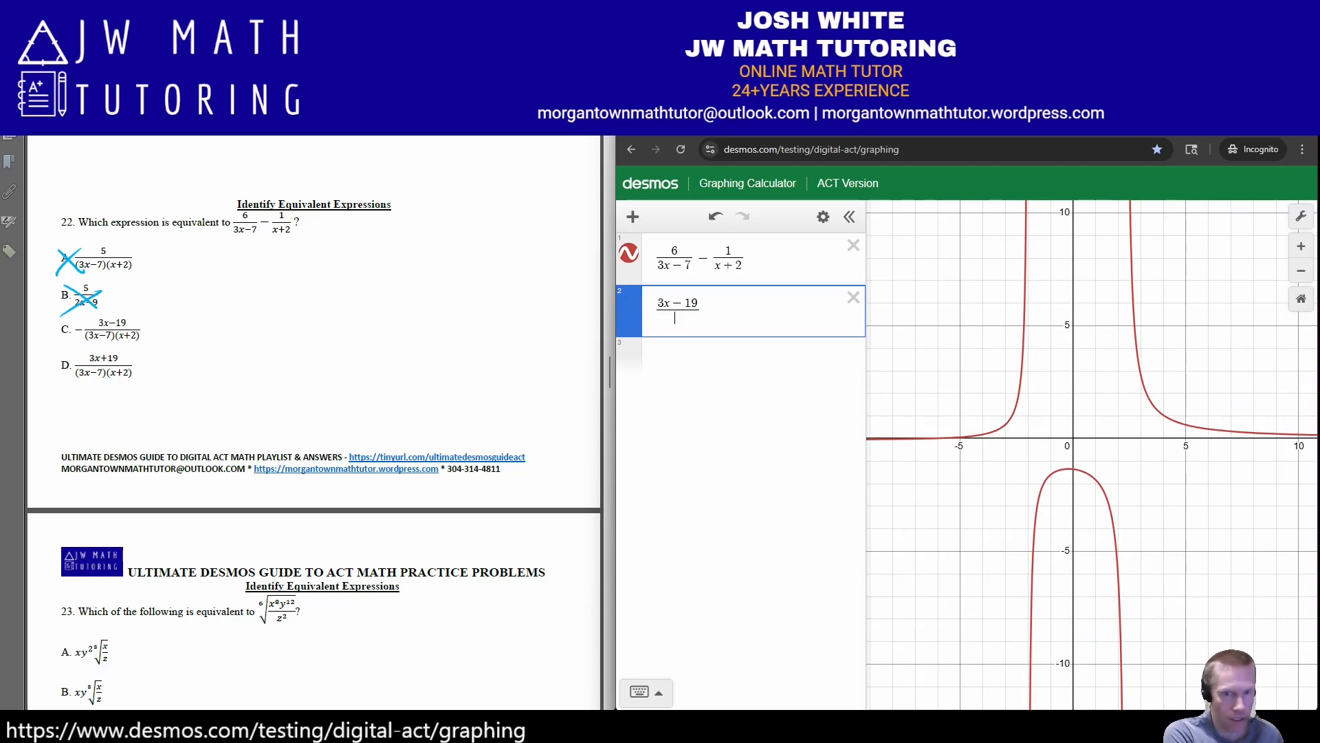
{"action": "type", "text": "("}
{"action": "type", "text": "3x-"}
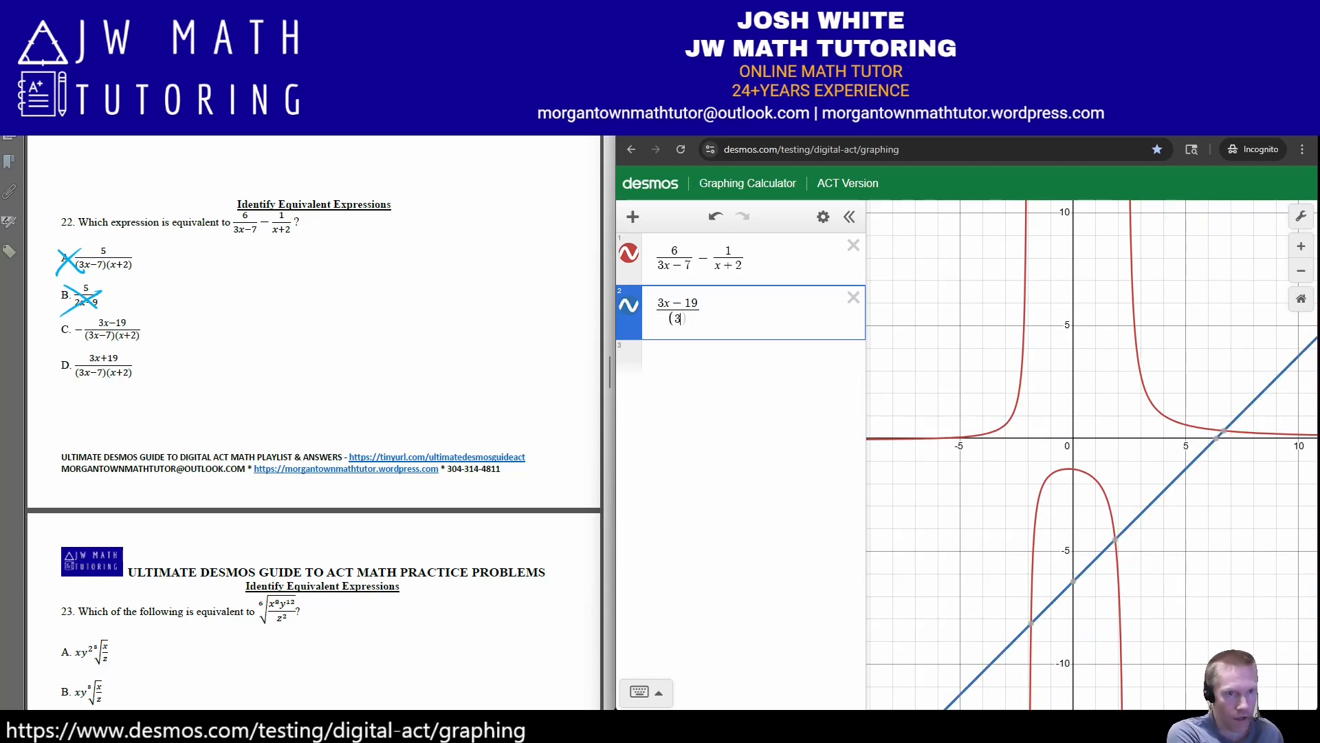
{"action": "type", "text": "7)(x+2"}
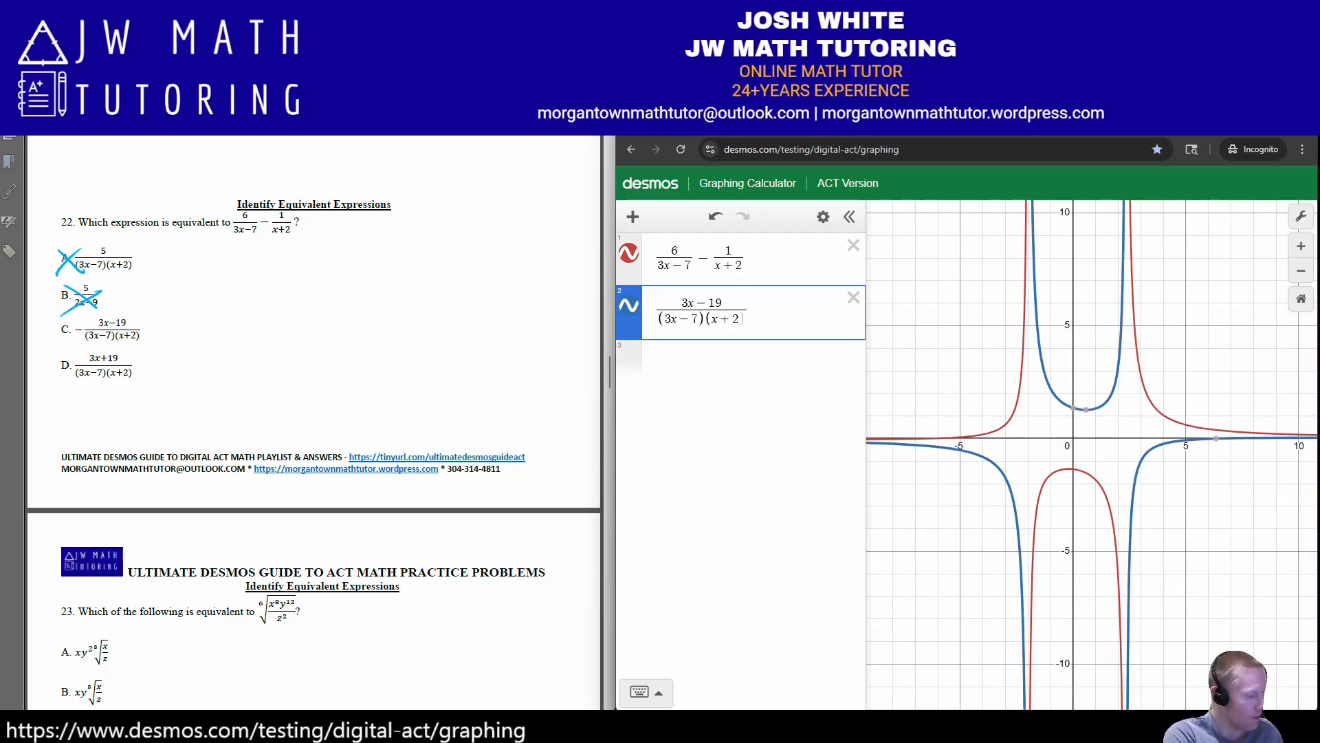
{"action": "type", "text": ")"}
Put a negative sign in front of the second expression's fraction to match answer choice C.
{"action": "key", "text": "Left"}
{"action": "key", "text": "Left"}
{"action": "key", "text": "Left"}
{"action": "key", "text": "Left"}
{"action": "key", "text": "Left"}
{"action": "key", "text": "Left"}
{"action": "key", "text": "Left"}
{"action": "key", "text": "Left"}
{"action": "key", "text": "Left"}
{"action": "key", "text": "Left"}
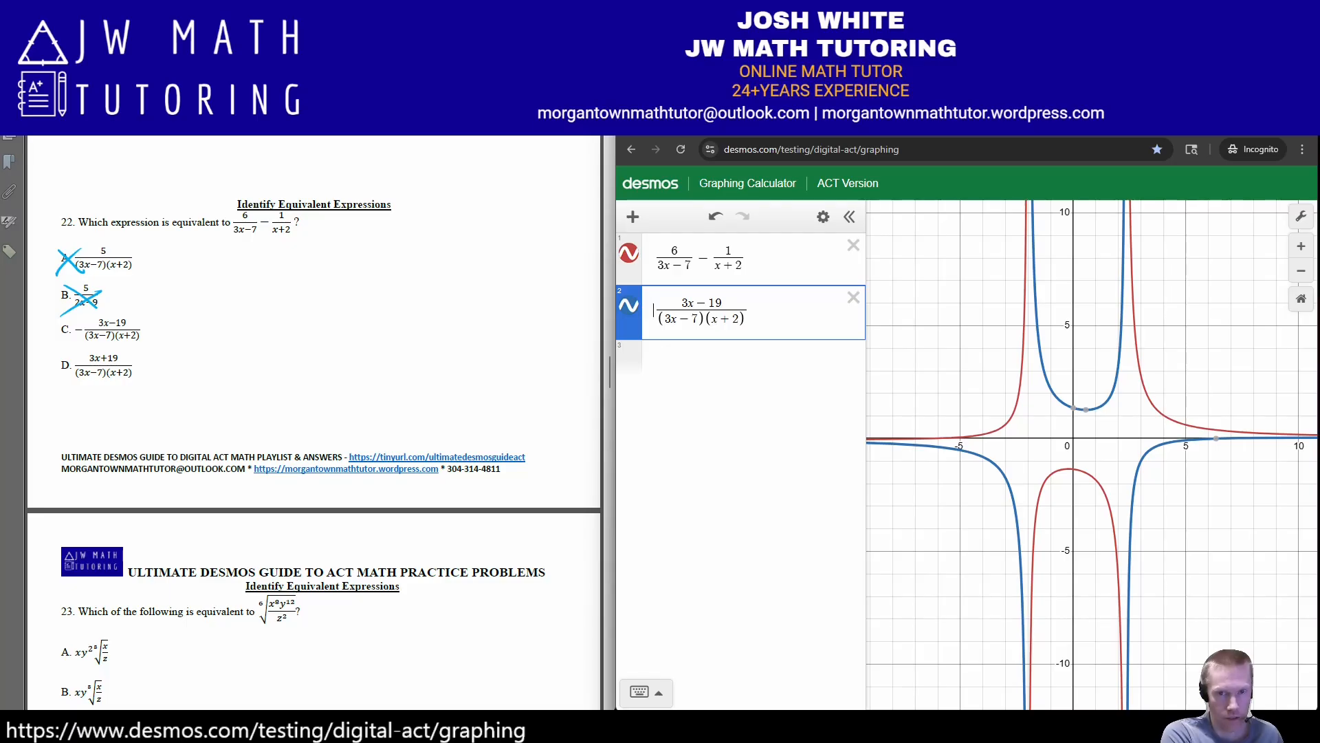
{"action": "type", "text": "-"}
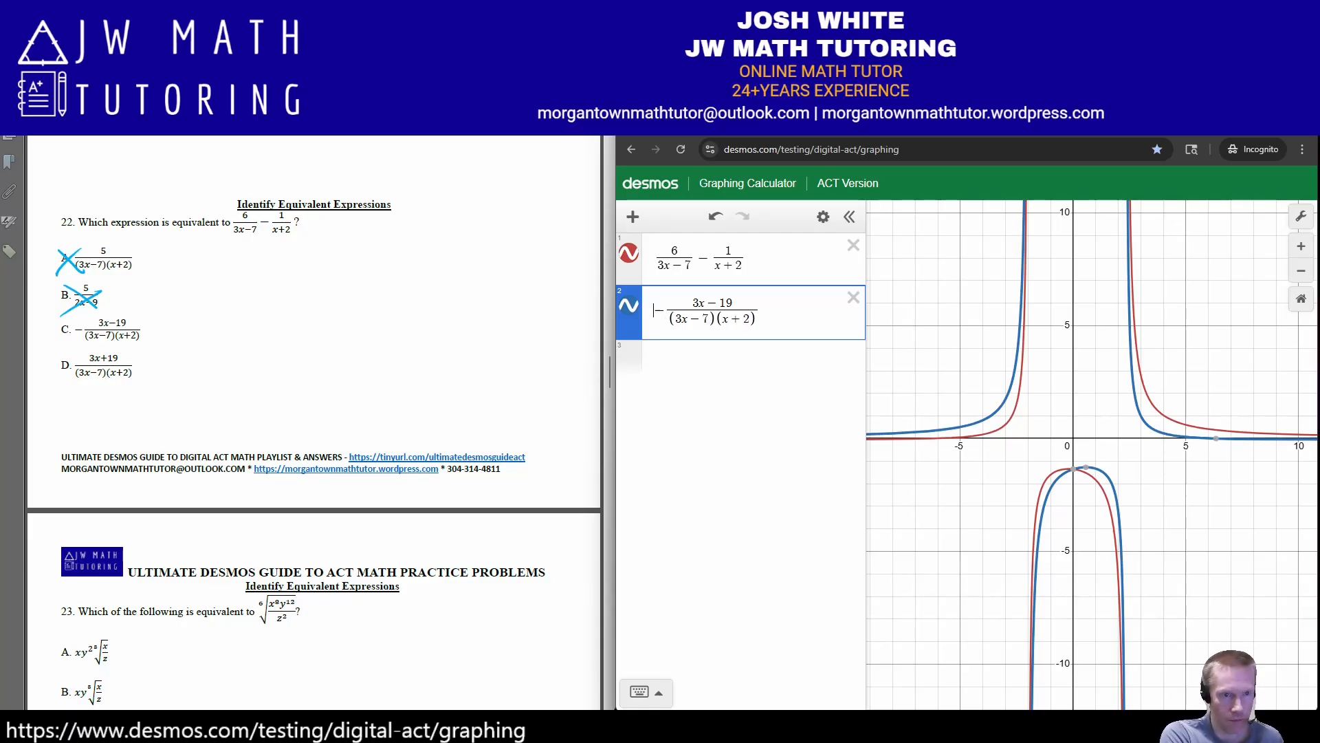
Change the second expression to answer choice D, (3x+19)/((3x-7)(x+2)), without the leading negative sign.
{"action": "key", "text": "BackSpace"}
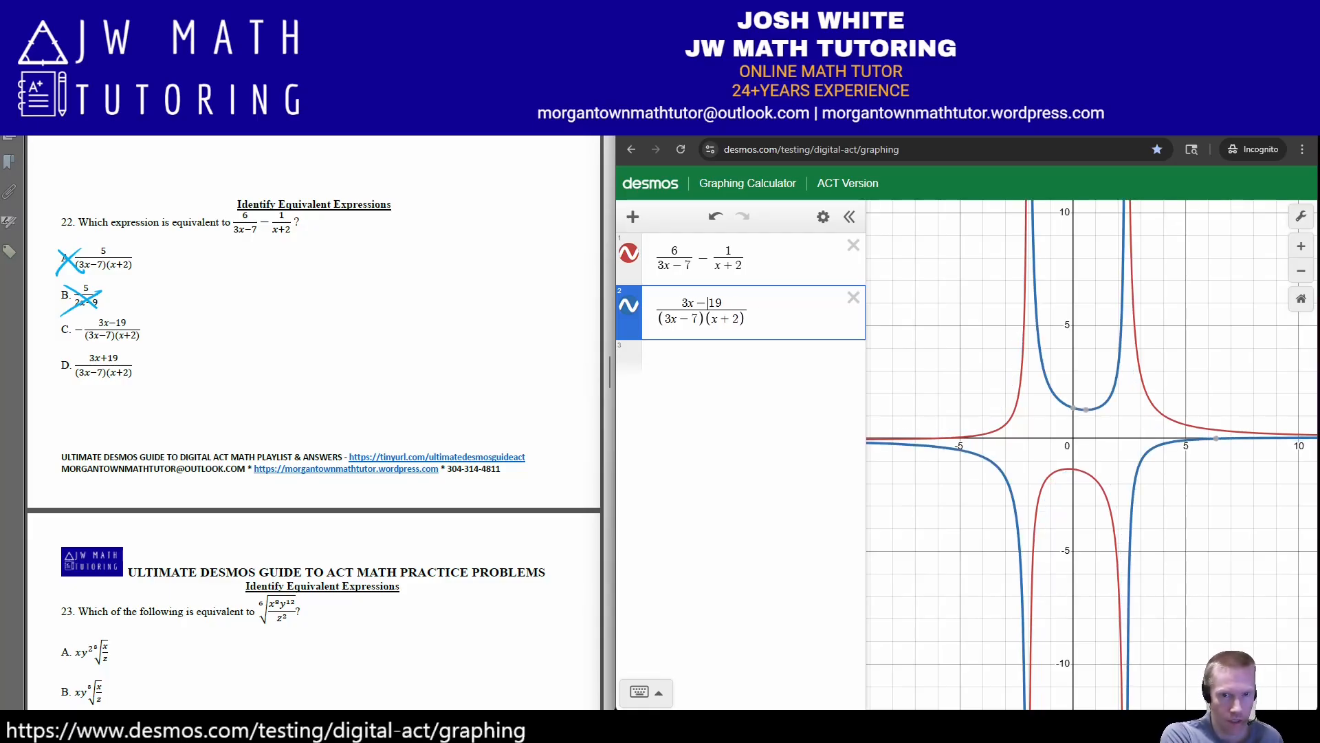
{"action": "key", "text": "BackSpace"}
{"action": "type", "text": "+"}
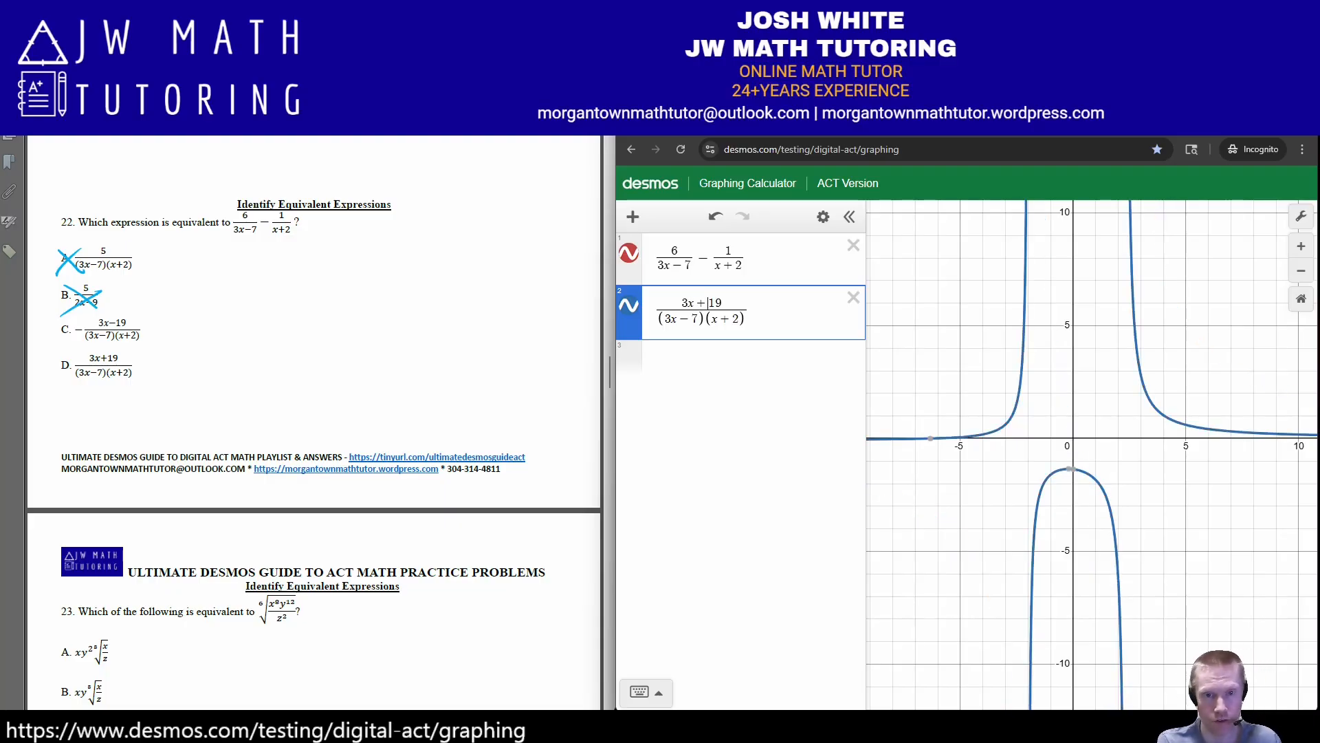
Hide and show the second graph repeatedly to check its overlap with the first, and circle answer D in the worksheet.
{"action": "left_click", "coordinate": [629, 306]}
{"action": "left_click", "coordinate": [629, 305]}
{"action": "left_click", "coordinate": [628, 305]}
{"action": "left_click", "coordinate": [629, 305]}
{"action": "left_click", "coordinate": [628, 305]}
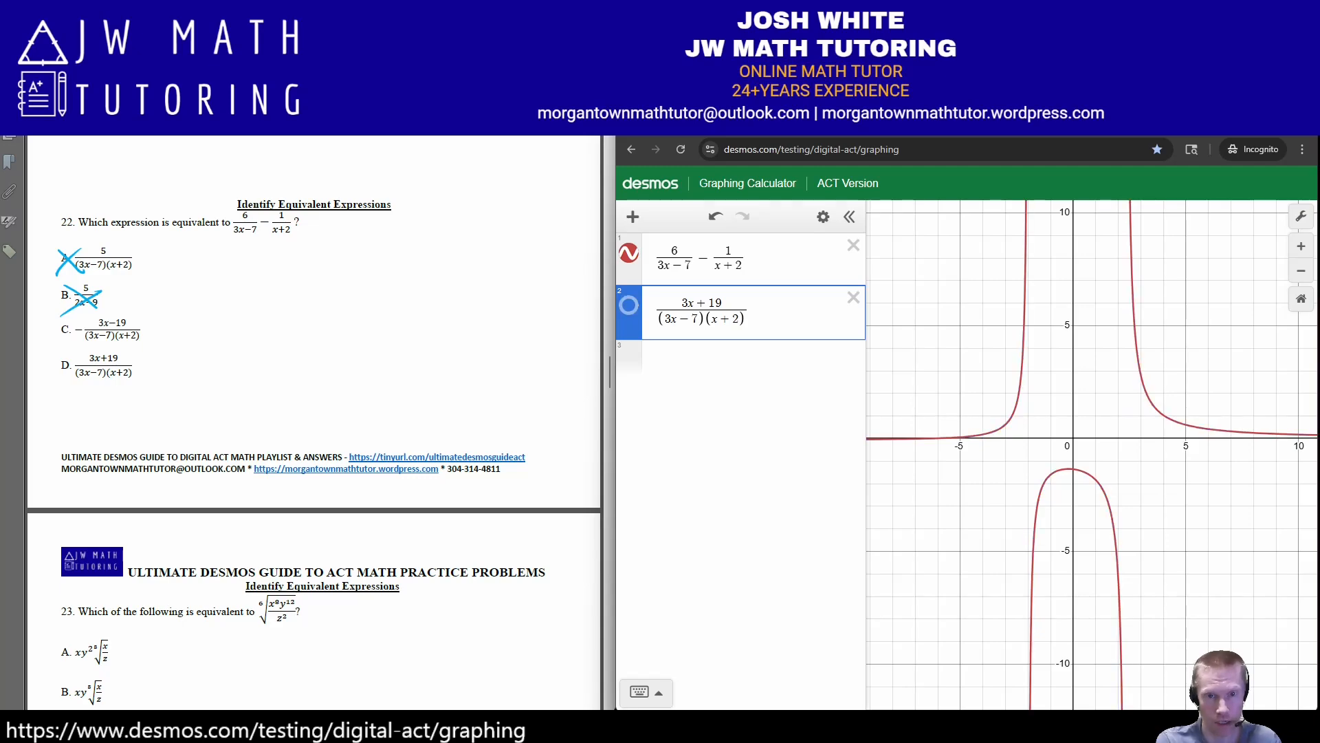
{"action": "left_click", "coordinate": [628, 305]}
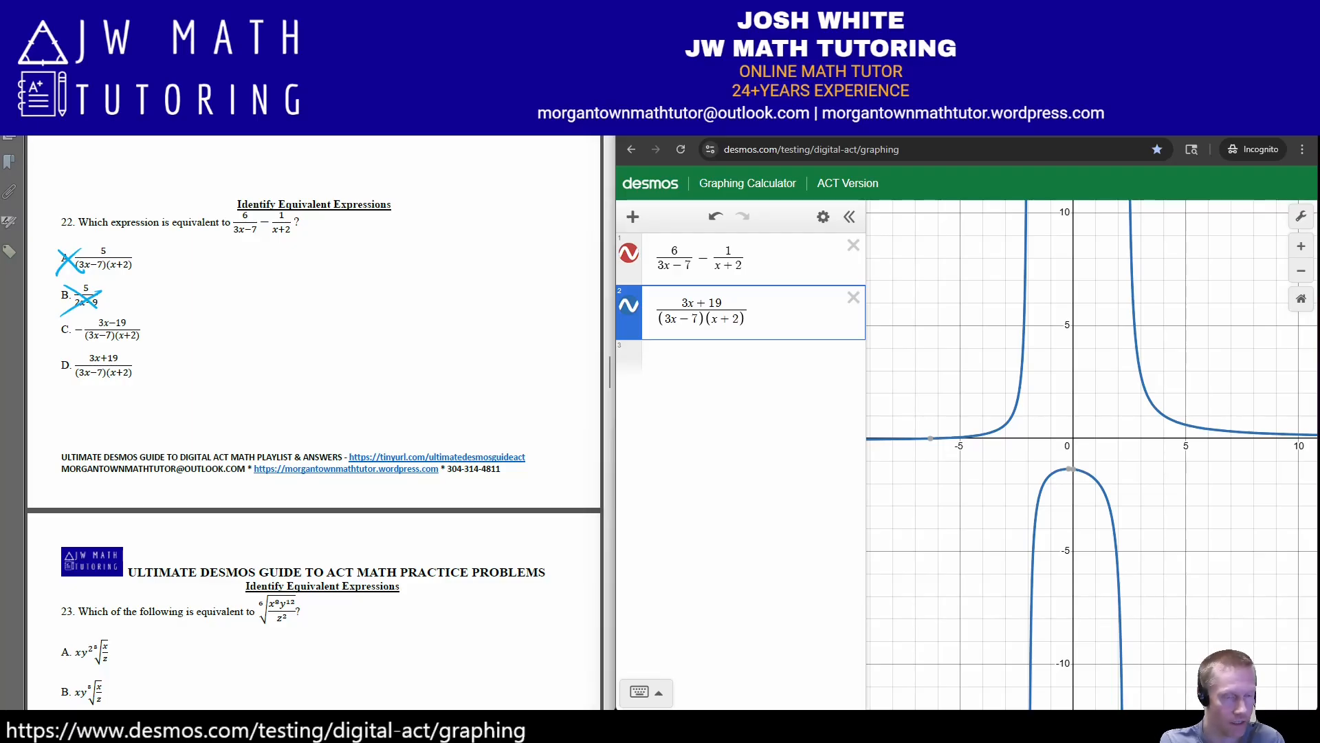
{"action": "mouse_move", "coordinate": [78, 342]}
{"action": "left_mouse_down"}
{"action": "mouse_move", "coordinate": [111, 413]}
{"action": "mouse_move", "coordinate": [117, 340]}
{"action": "mouse_move", "coordinate": [65, 341]}
{"action": "left_mouse_up"}
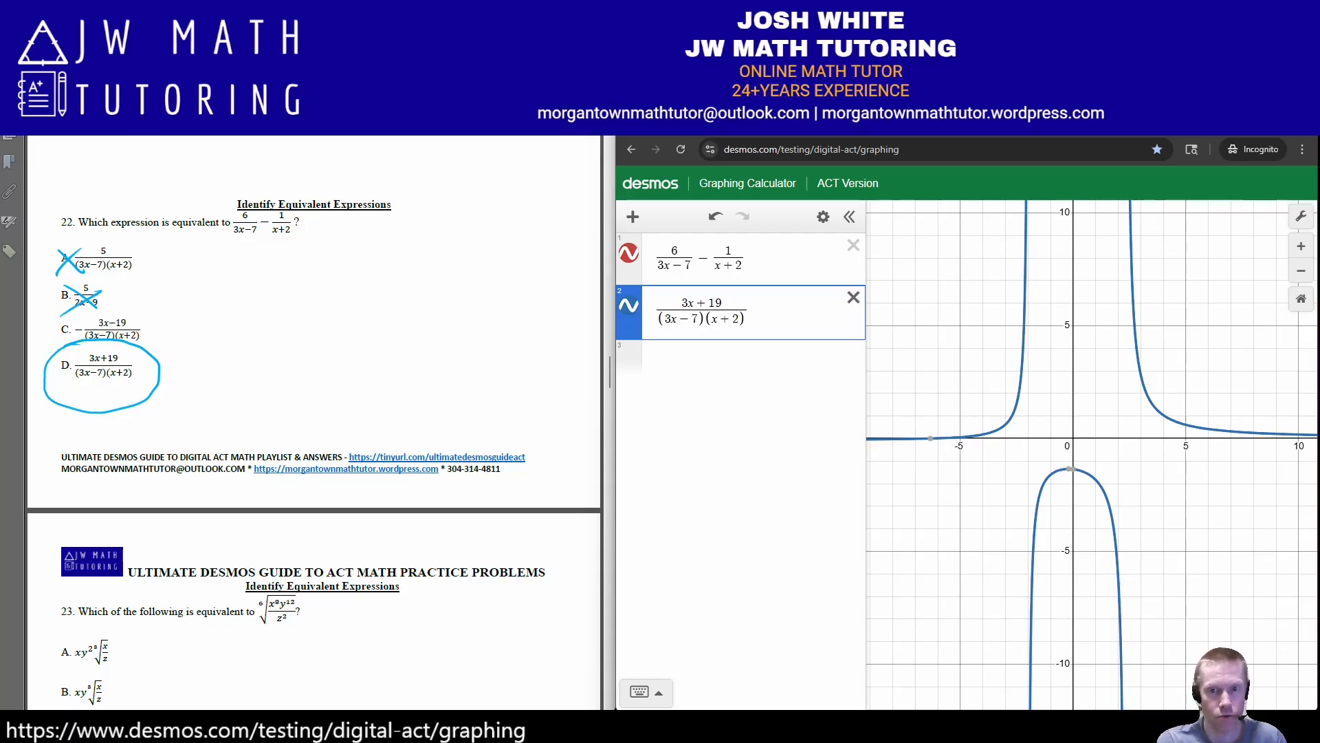
Replace x with x₁ in both denominators of the first expression to set up the numerical method.
{"action": "left_click", "coordinate": [780, 259]}
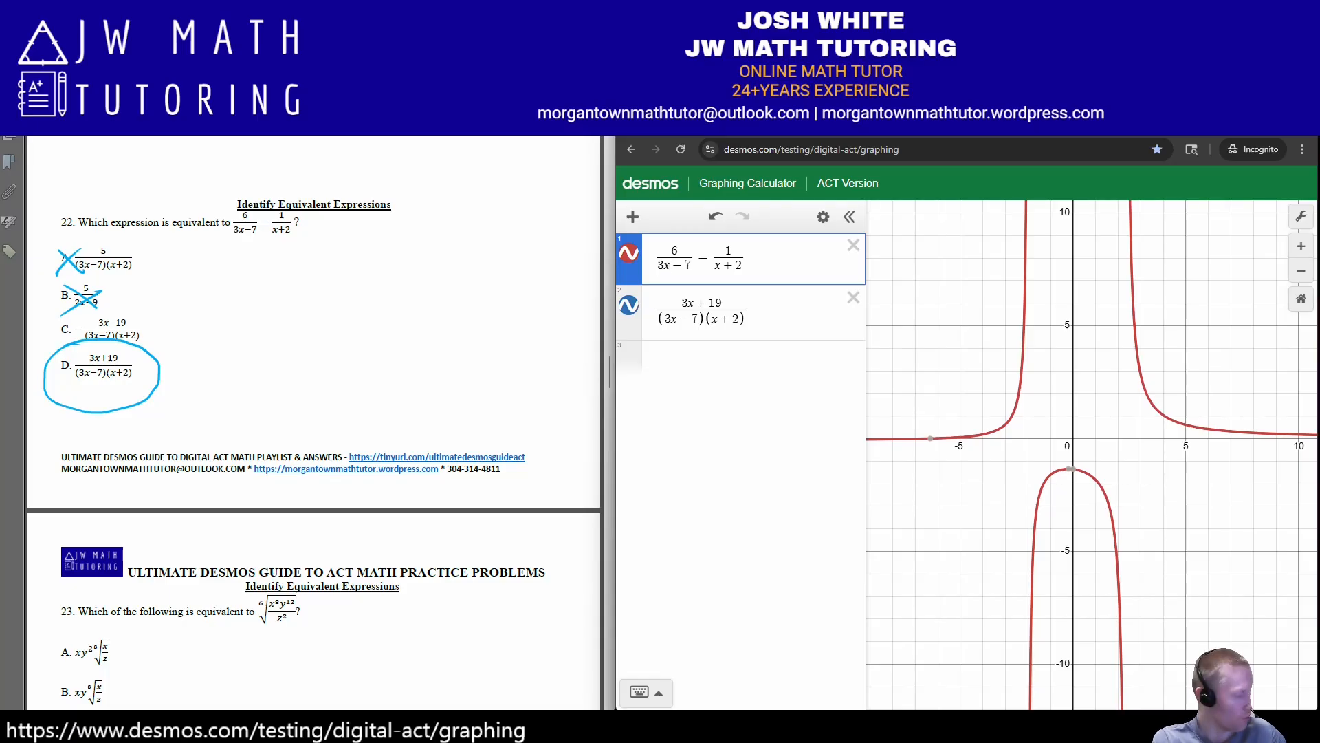
{"action": "type", "text": "1"}
{"action": "key", "text": "Right"}
{"action": "key", "text": "Right"}
{"action": "key", "text": "Right"}
{"action": "key", "text": "Right"}
{"action": "key", "text": "Right"}
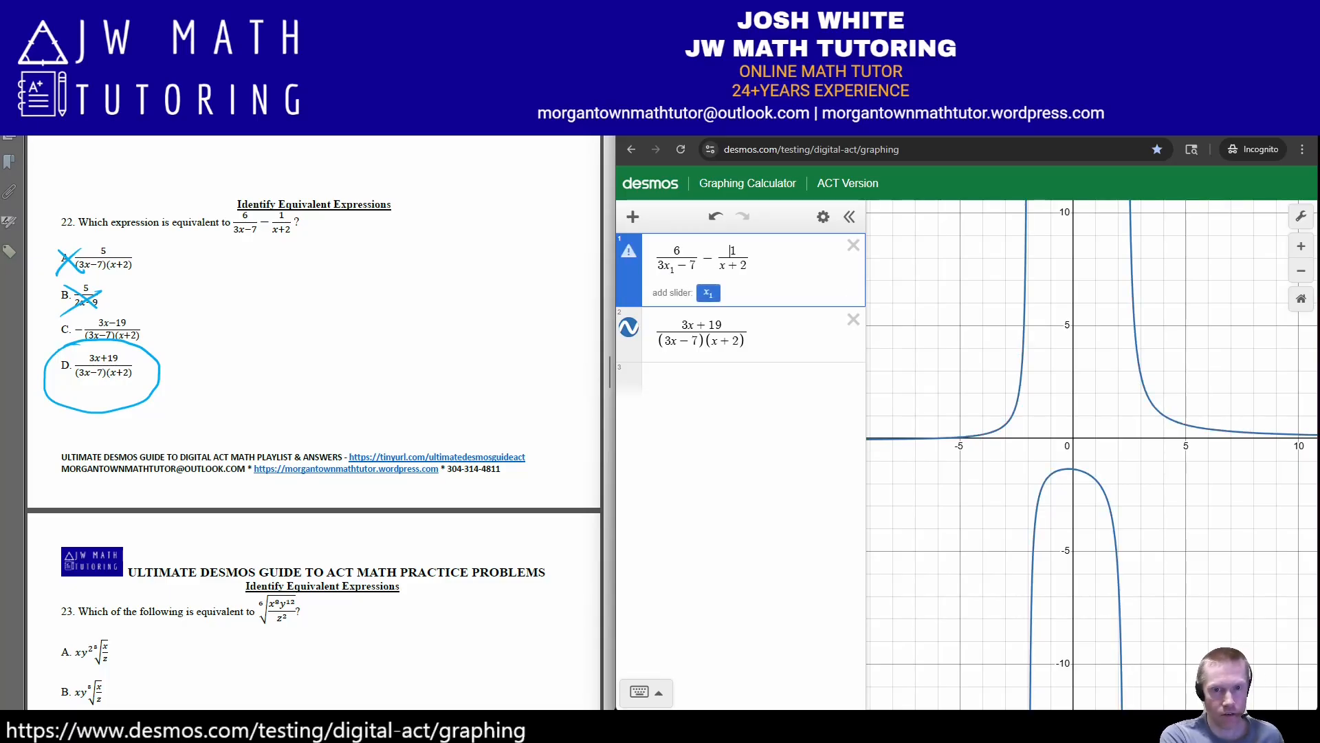
{"action": "type", "text": "1"}
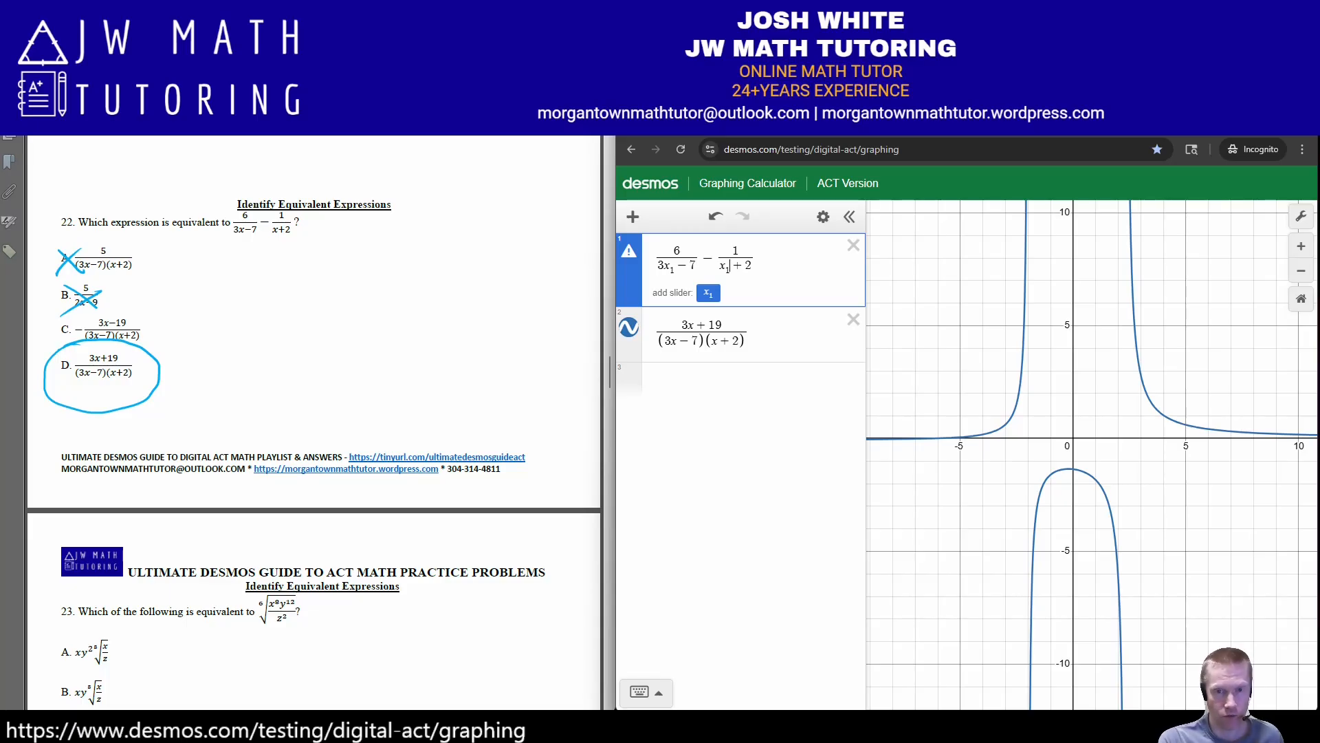
Define x₁ = 10 on a new line and move that line to directly below the first expression.
{"action": "left_click", "coordinate": [716, 382]}
{"action": "type", "text": "x1"}
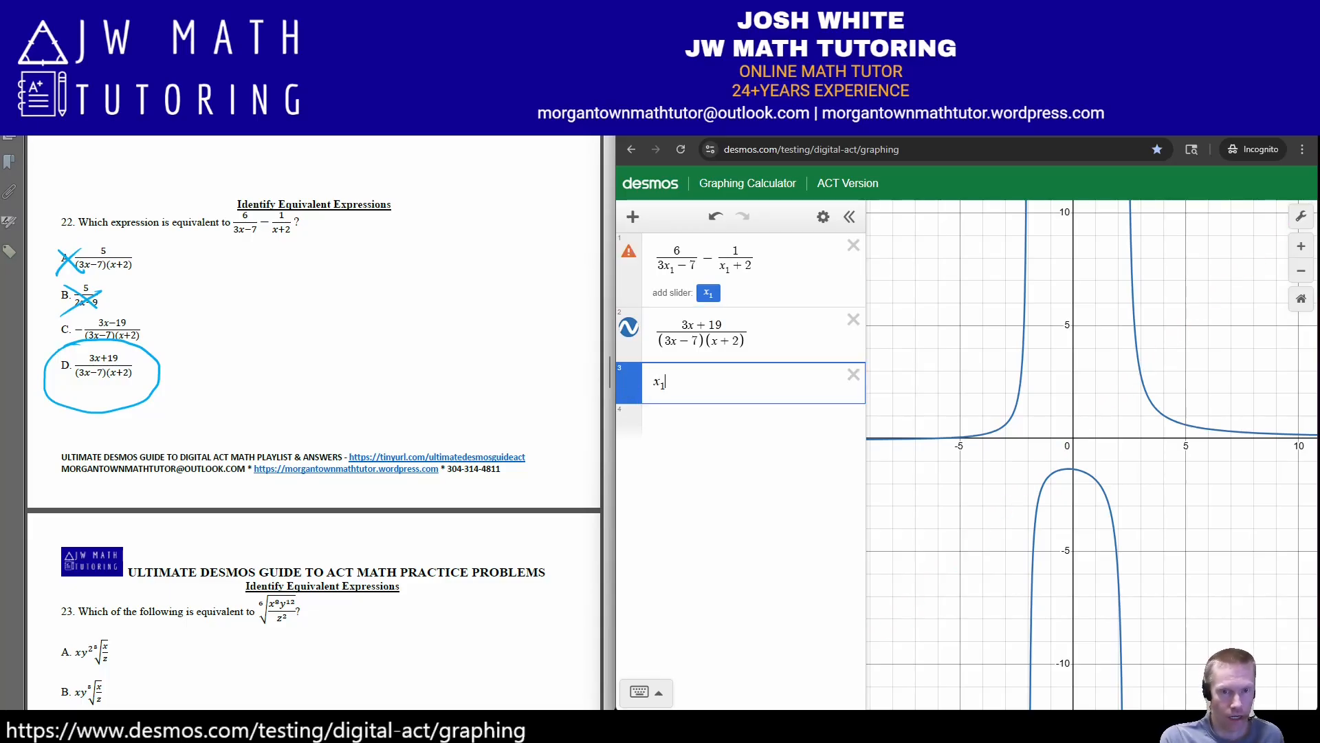
{"action": "type", "text": "="}
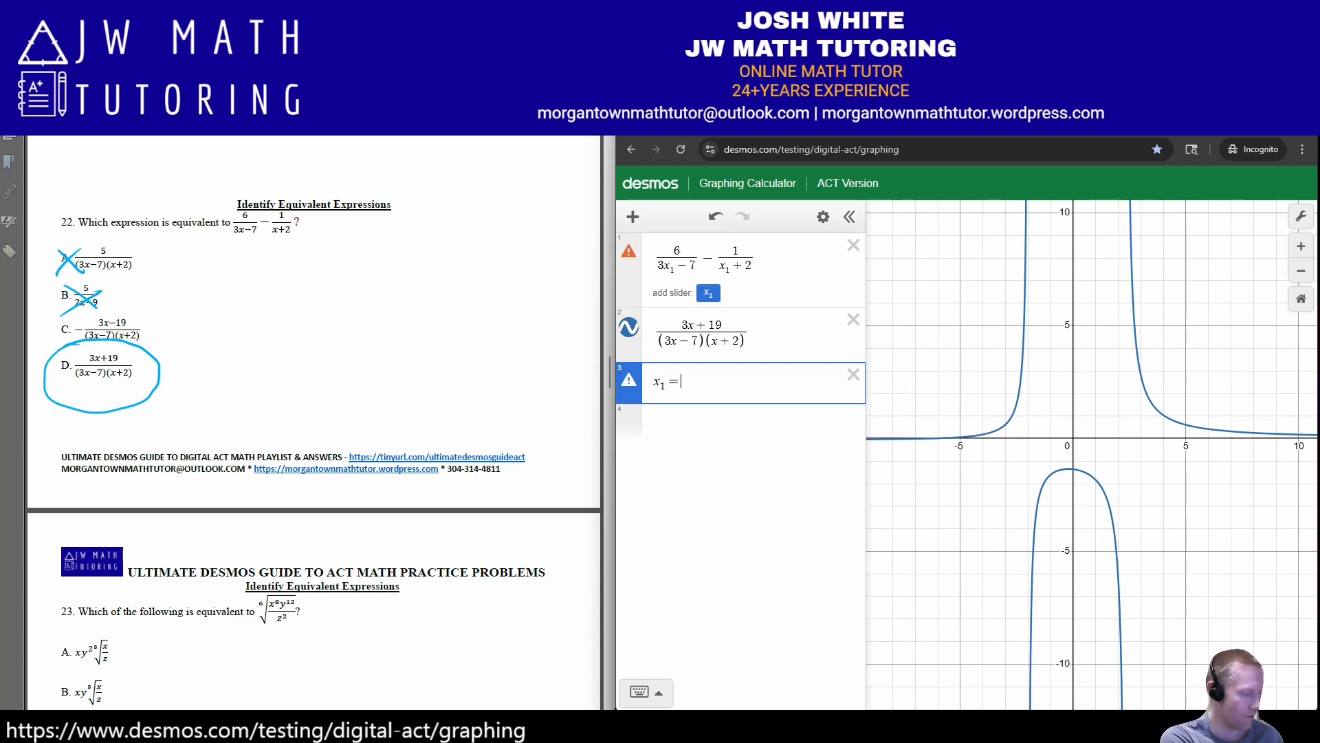
{"action": "type", "text": "10"}
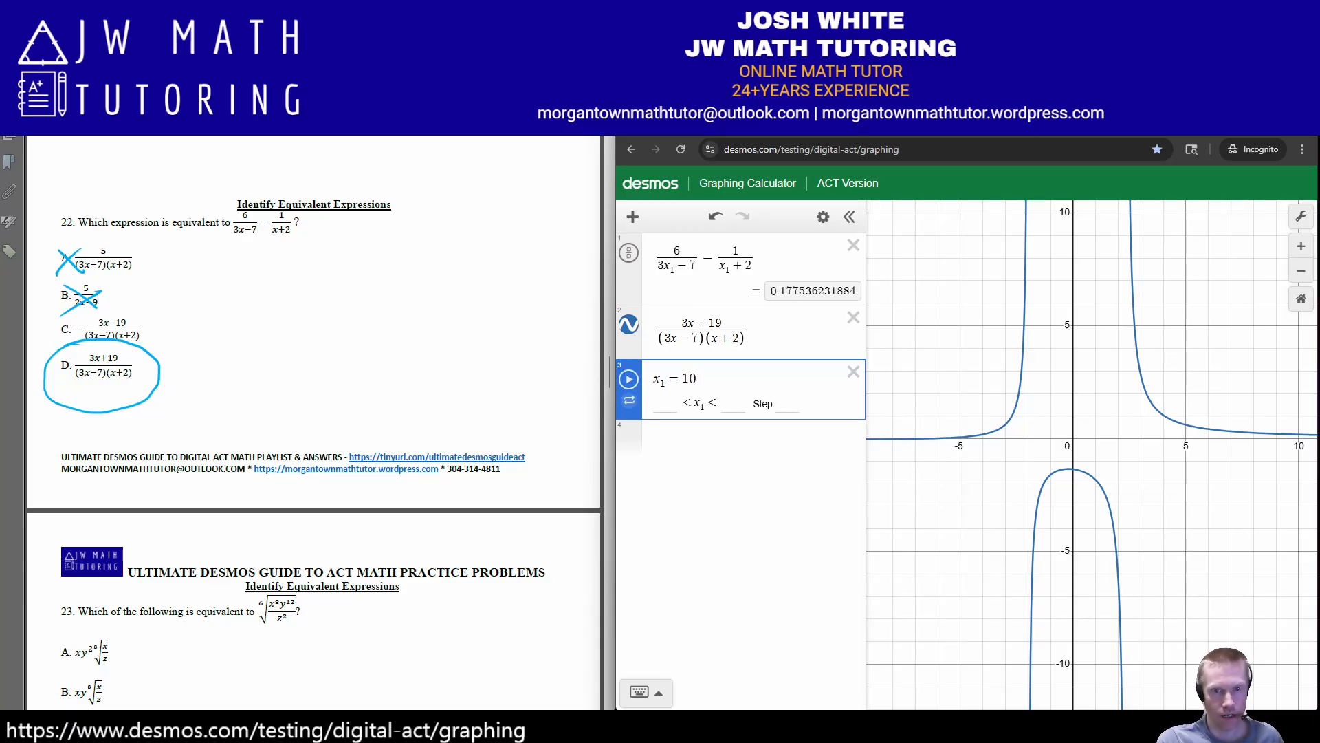
{"action": "key", "text": "Return"}
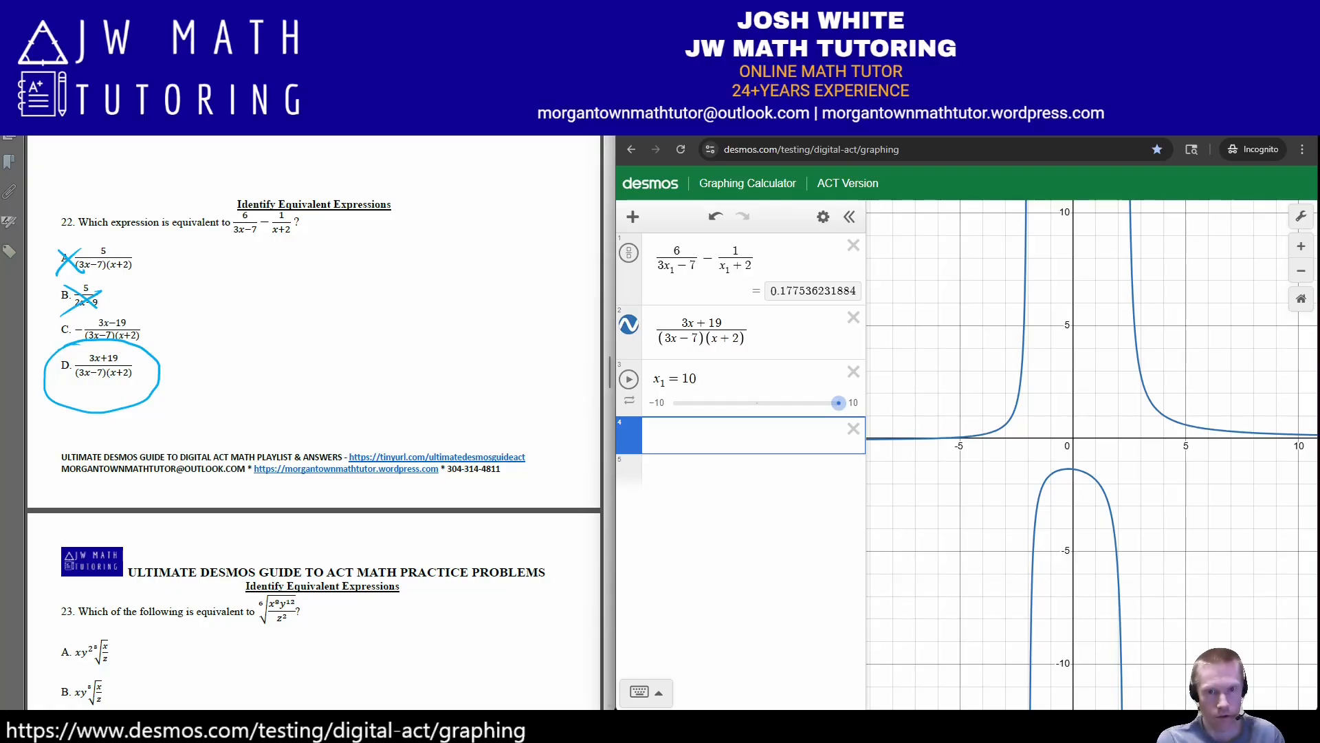
{"action": "left_click_drag", "start_coordinate": [629, 401], "coordinate": [629, 344]}
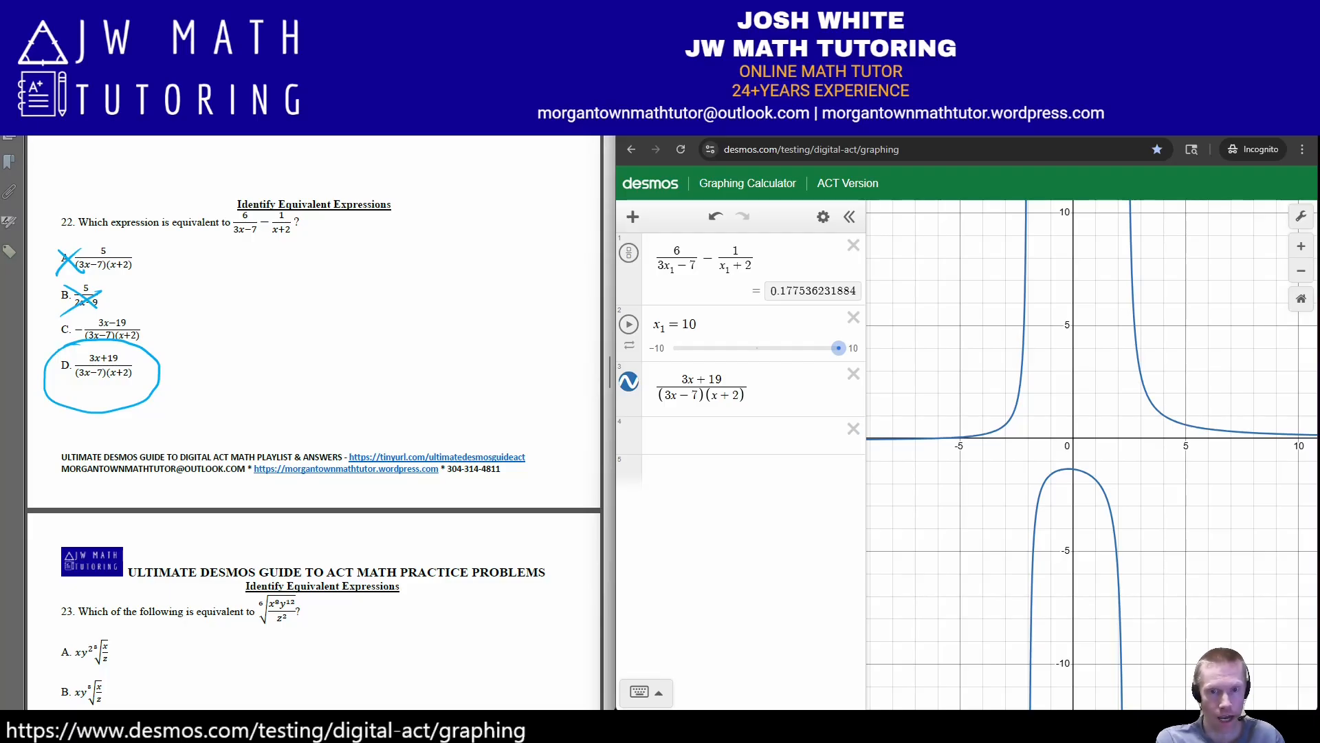
Replace every x with x₁ in the numerator and denominator of the answer choice D expression.
{"action": "left_click", "coordinate": [695, 380]}
{"action": "type", "text": "1+"}
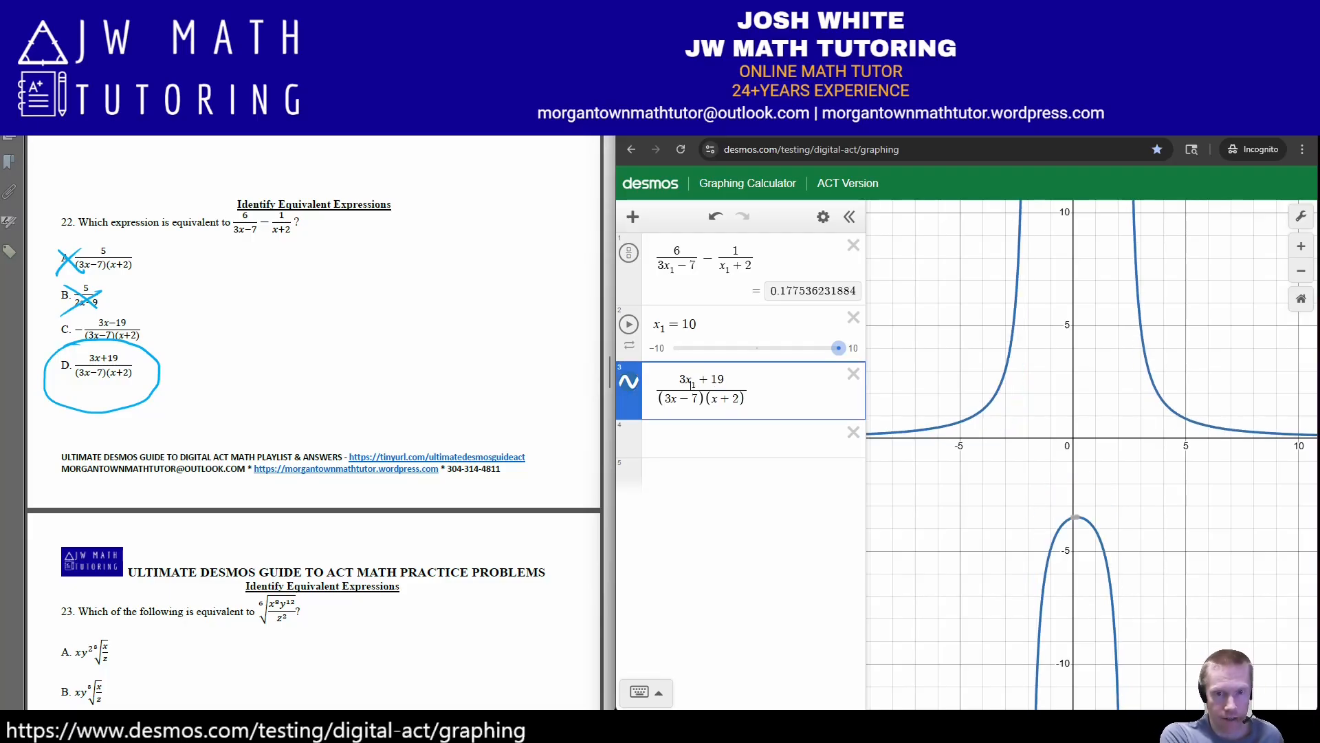
{"action": "type", "text": "1"}
{"action": "key", "text": "Right"}
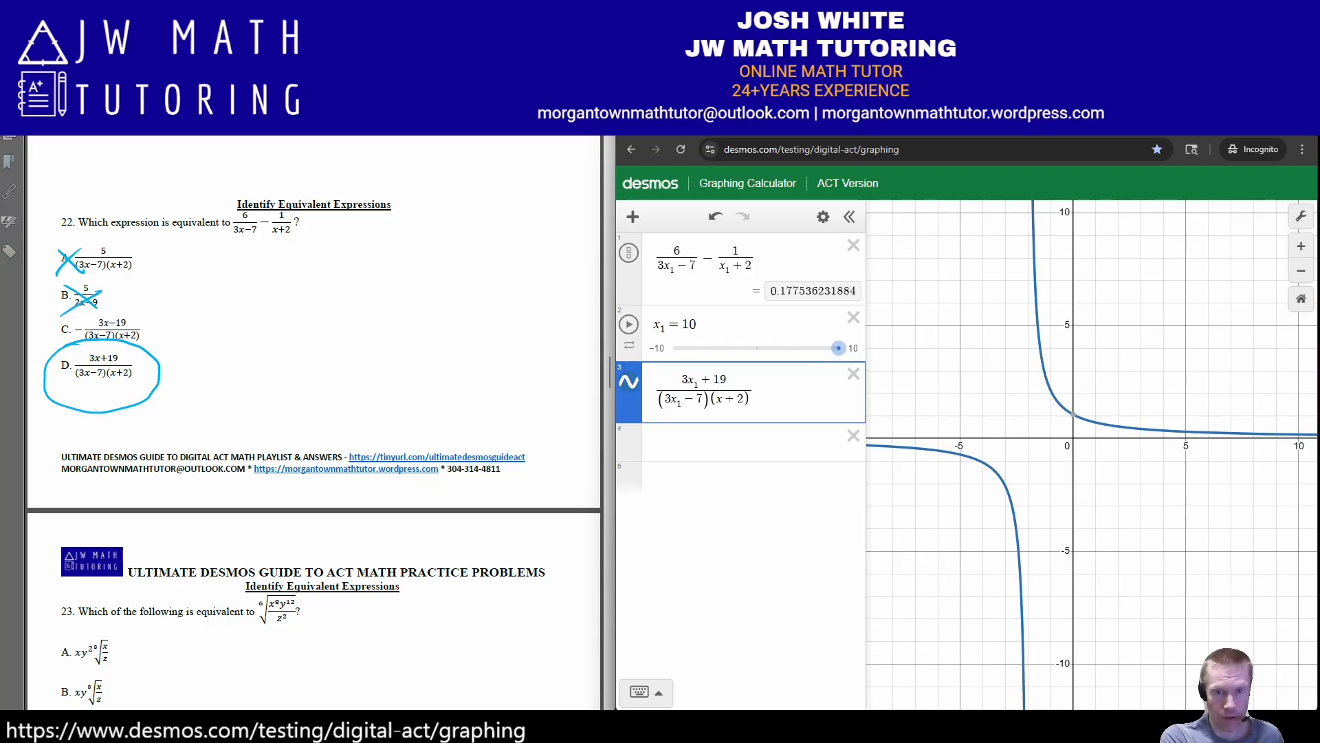
{"action": "type", "text": "_1"}
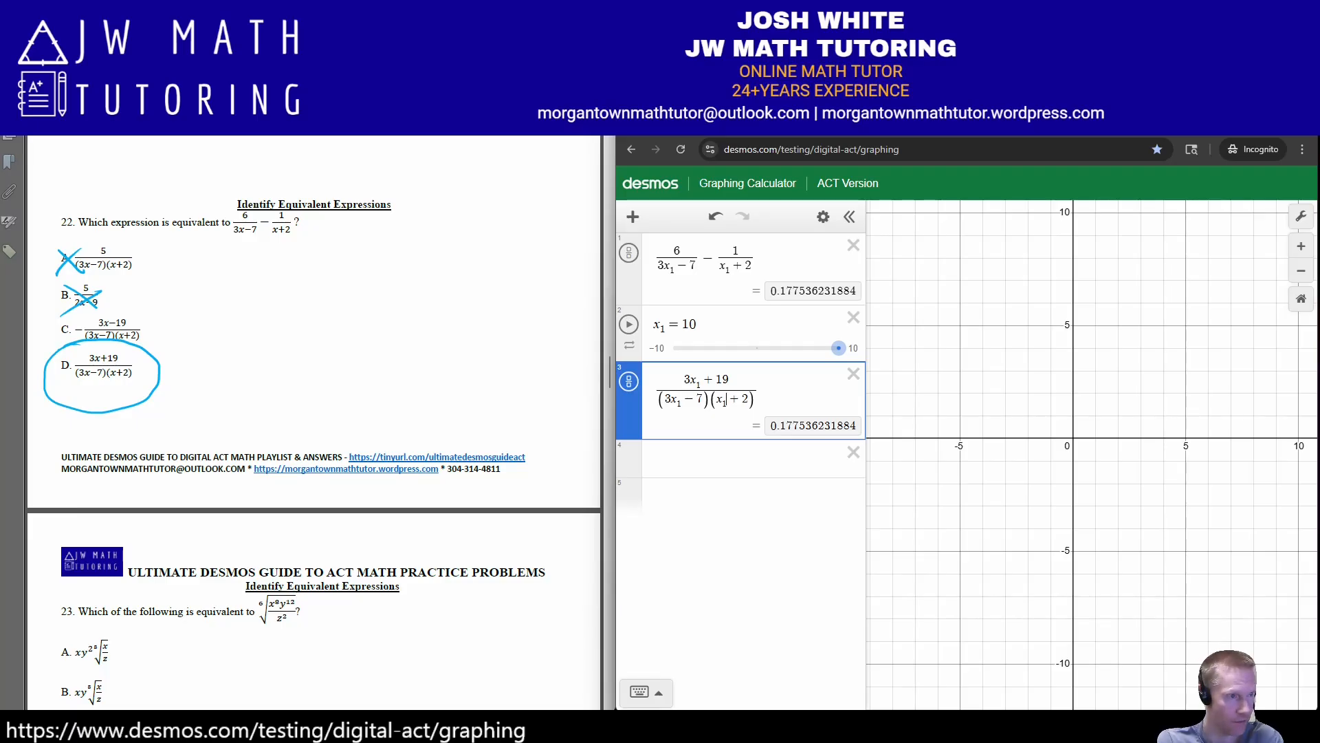
Clear the worksheet annotations, go to problem 23, and delete all expressions from the calculator.
{"action": "key", "text": "Escape"}
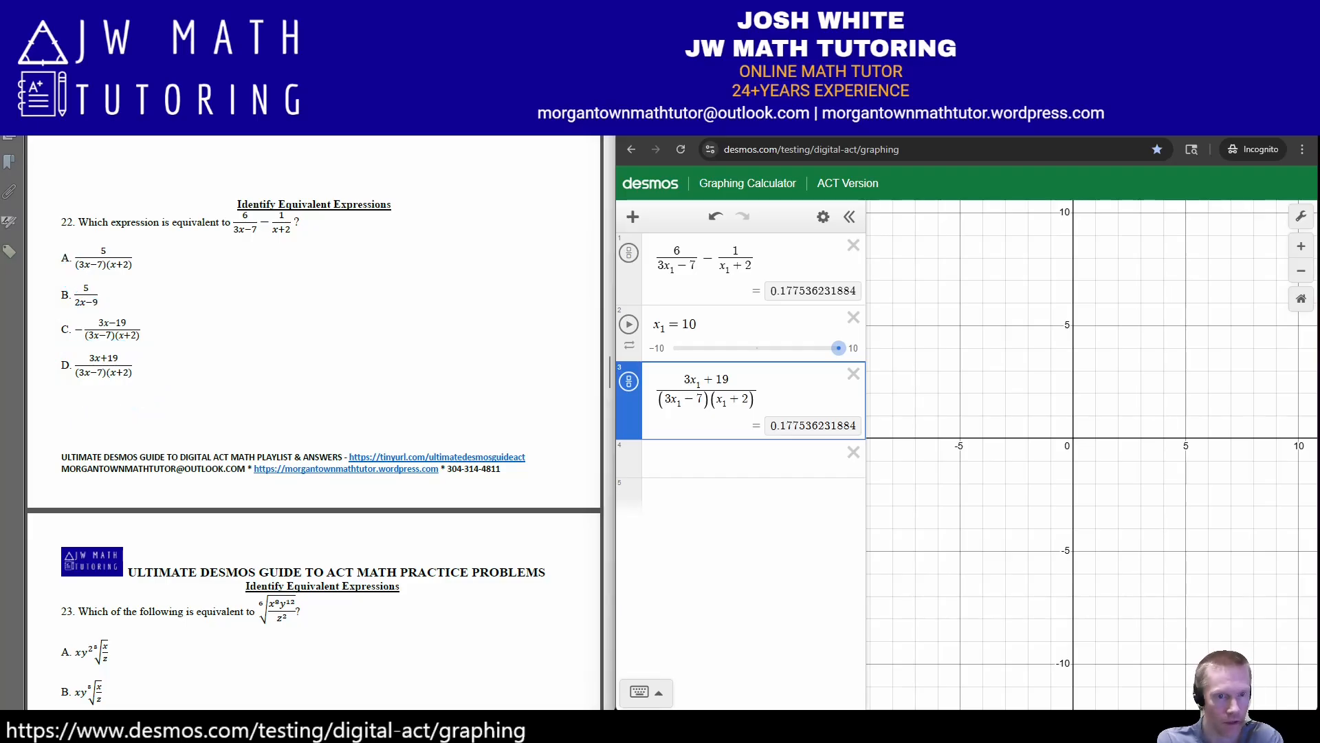
{"action": "scroll", "coordinate": [313, 423], "scroll_direction": "down", "scroll_amount": 4}
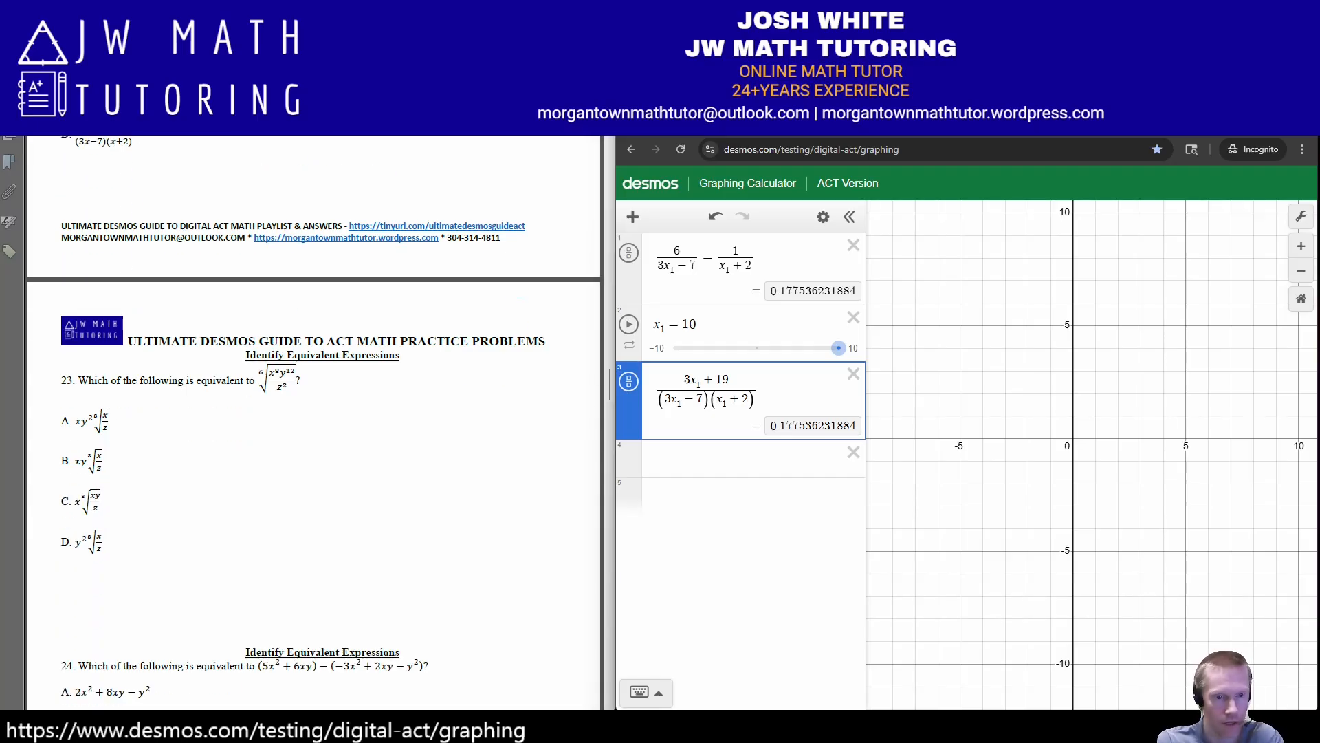
{"action": "scroll", "coordinate": [314, 416], "scroll_direction": "down", "scroll_amount": 2}
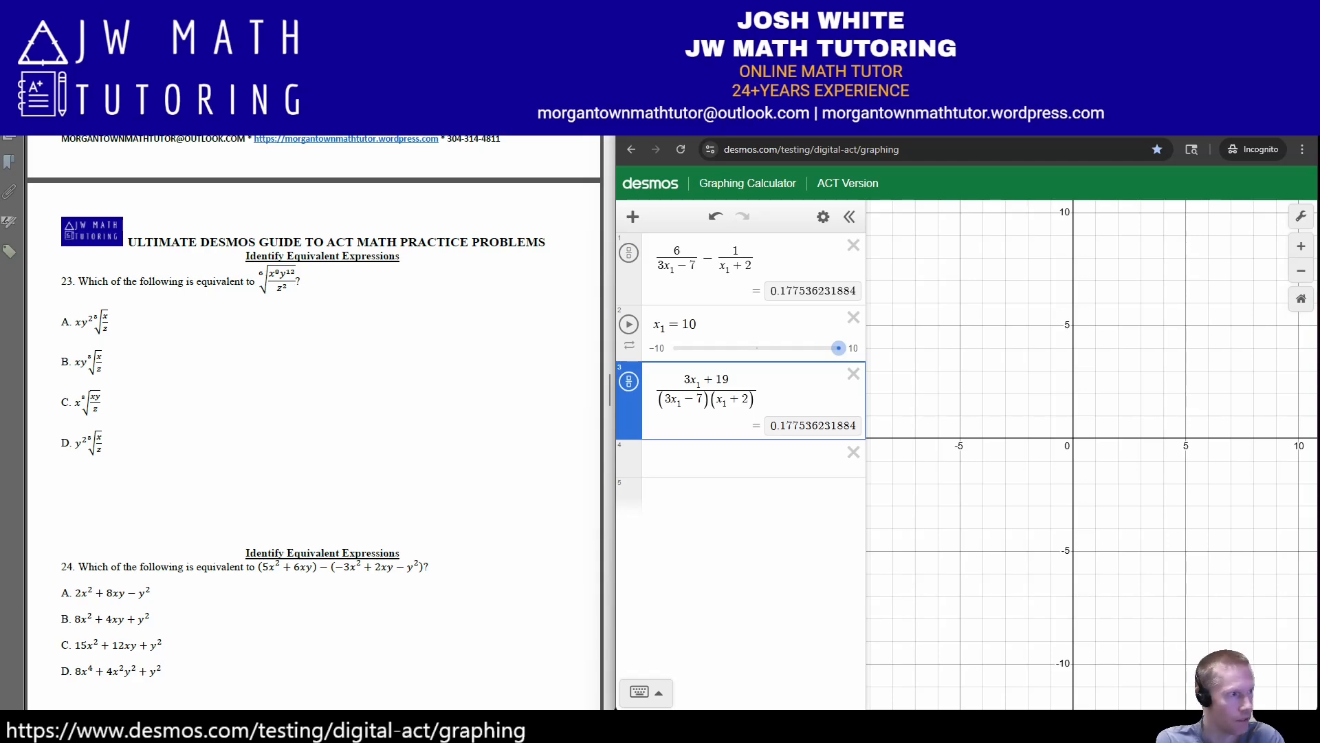
{"action": "left_click", "coordinate": [823, 216]}
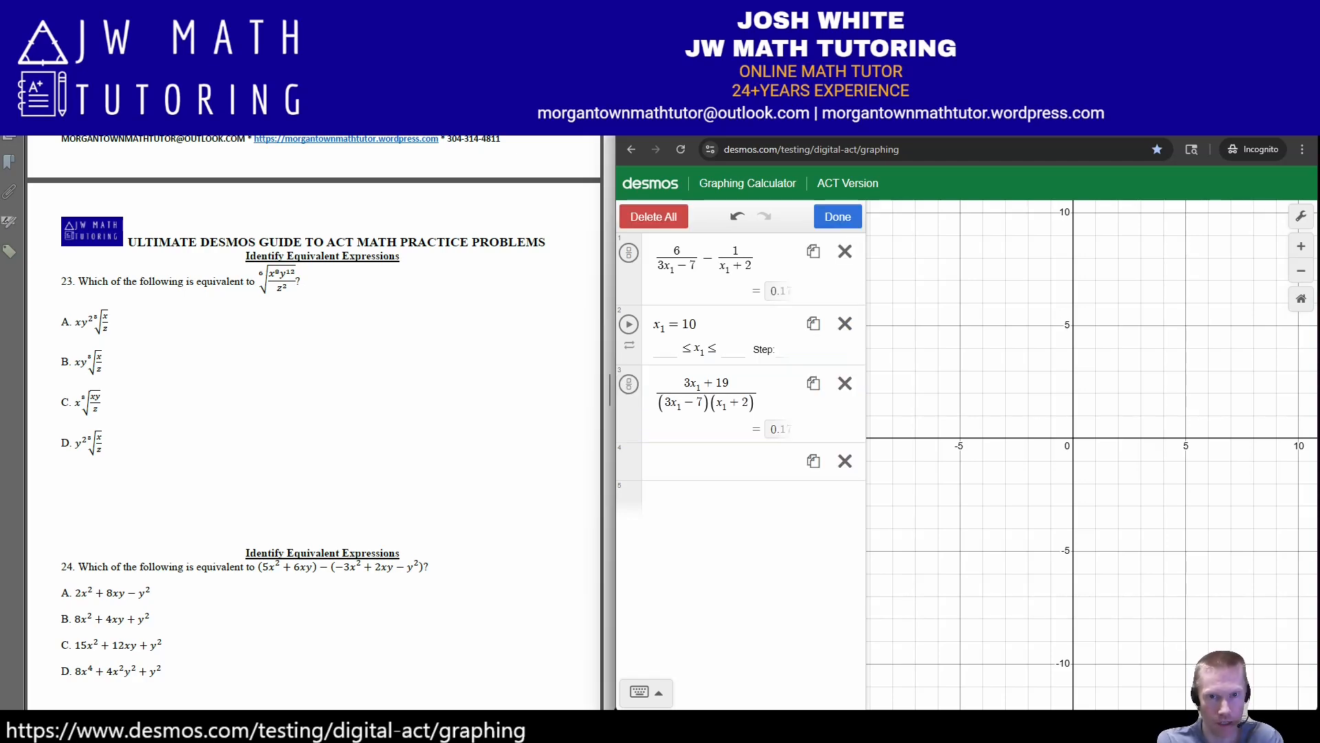
{"action": "left_click", "coordinate": [653, 216]}
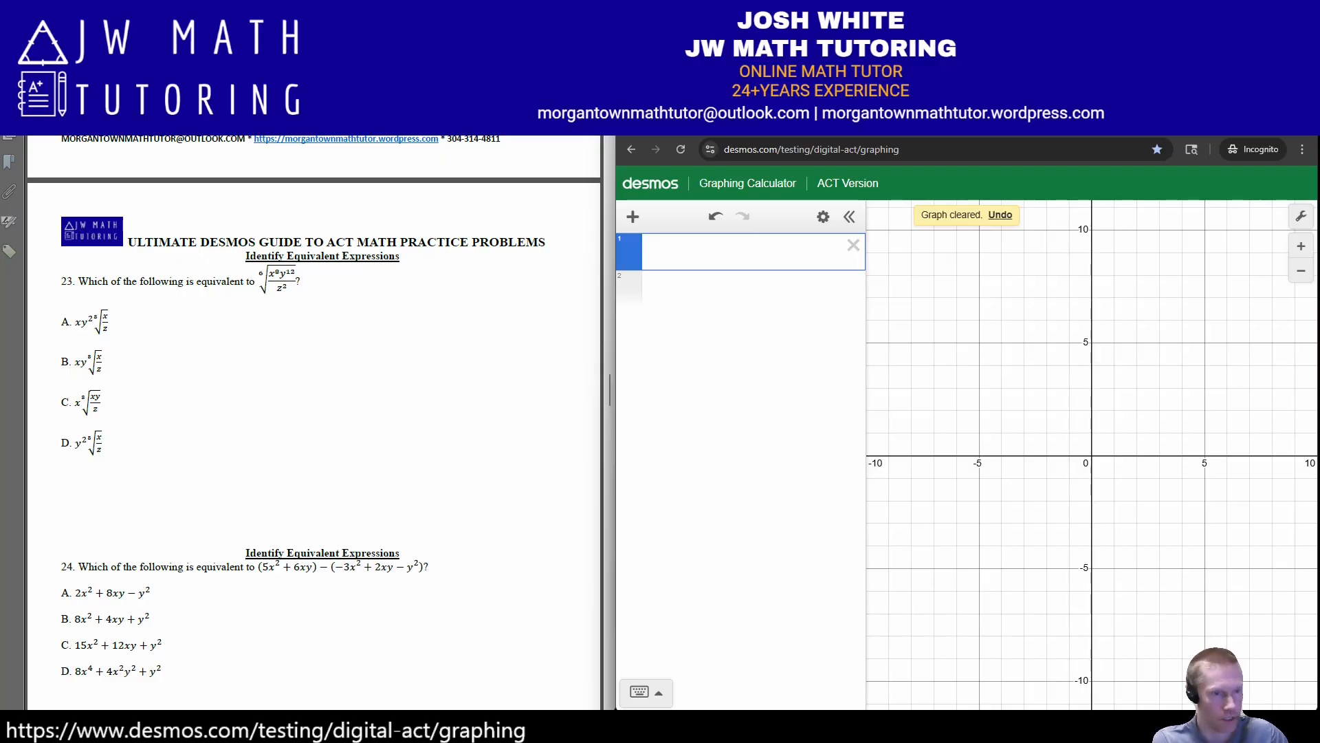
Enter the sixth root of the fraction x^8y^12 over x^2 as the first expression.
{"action": "type", "text": "sqrt"}
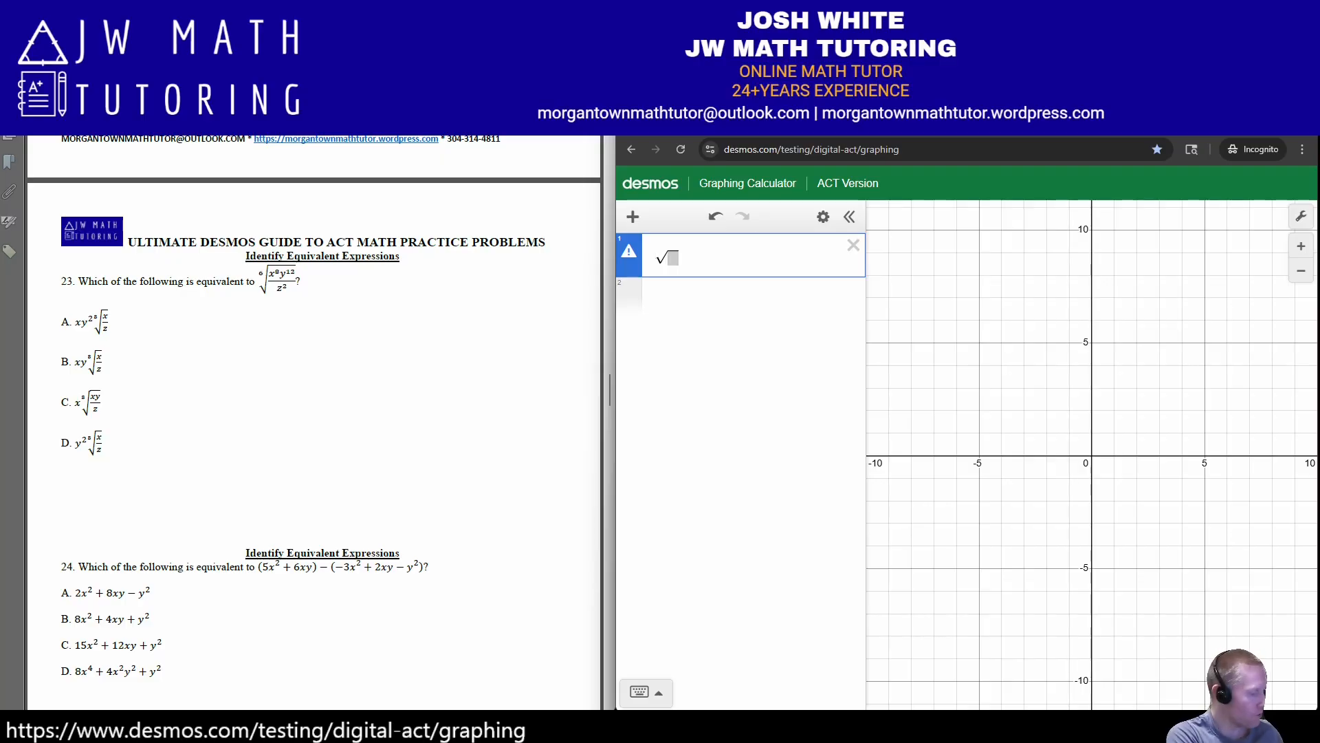
{"action": "key", "text": "Right"}
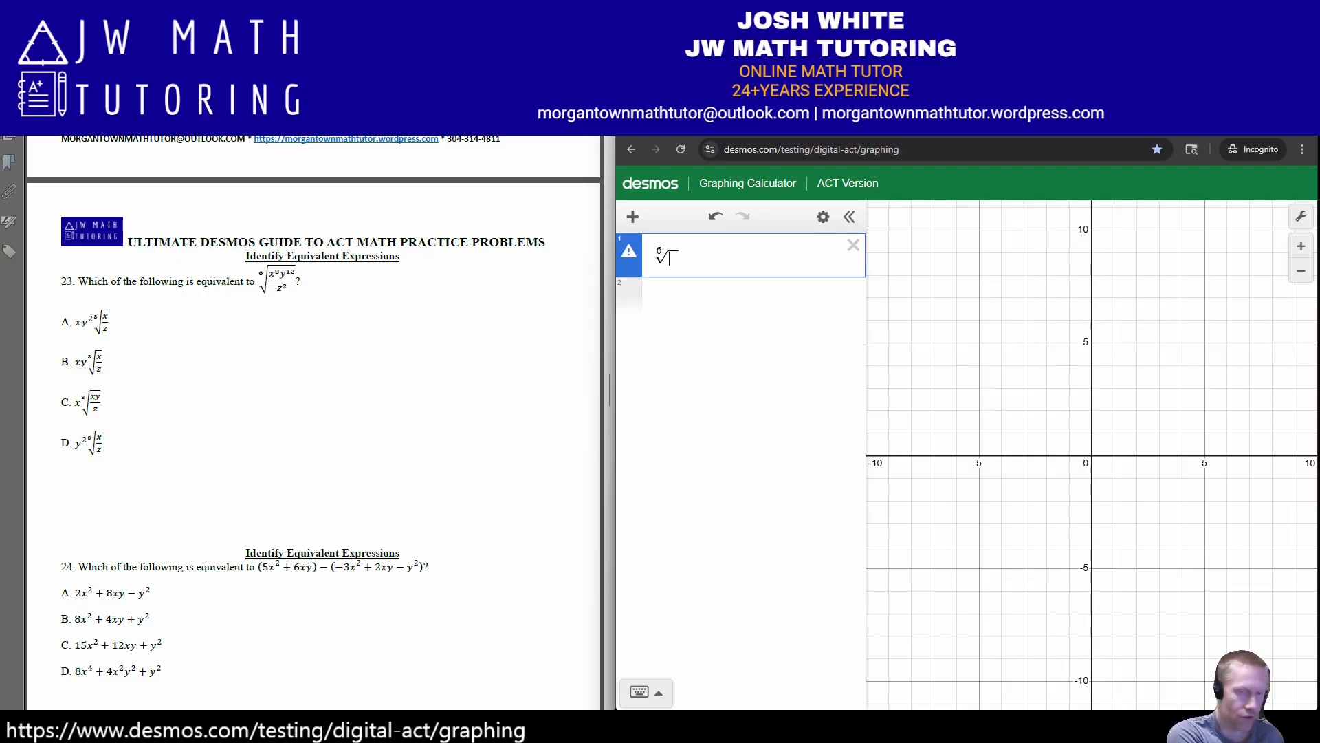
{"action": "type", "text": "/"}
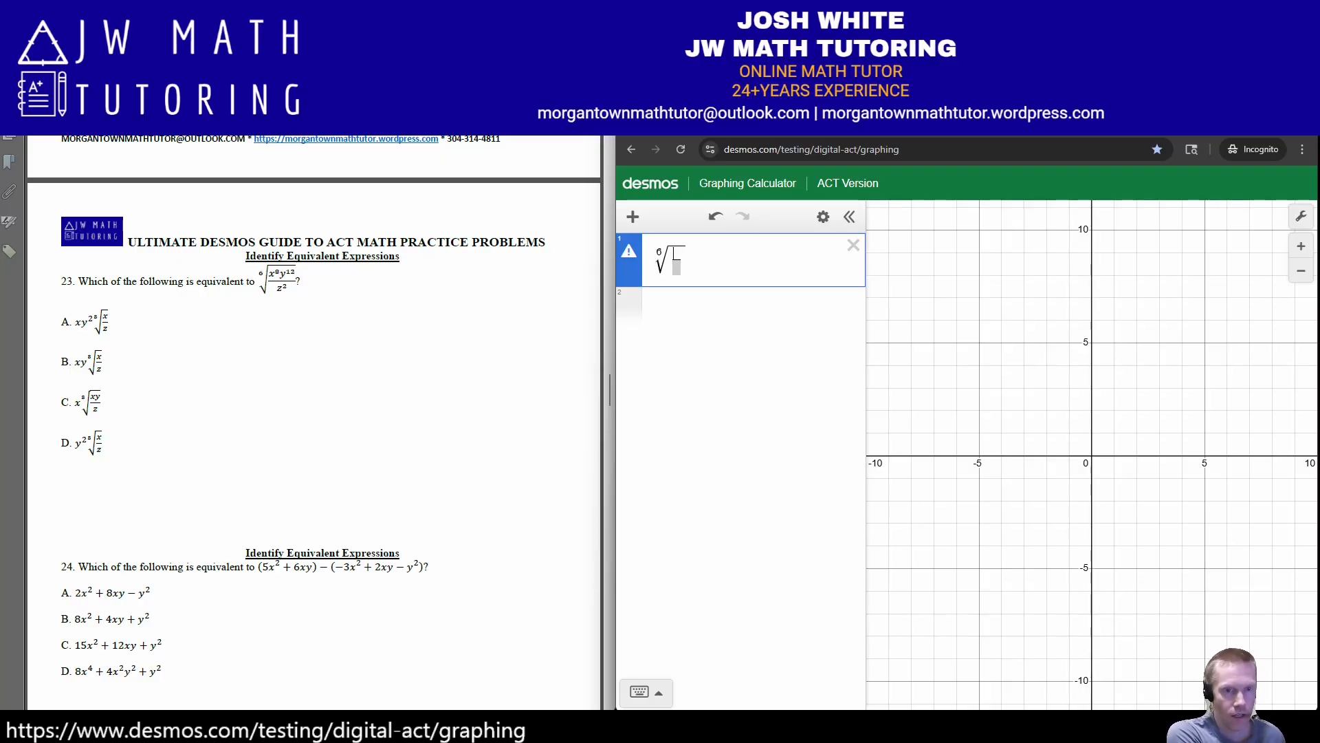
{"action": "type", "text": "x"}
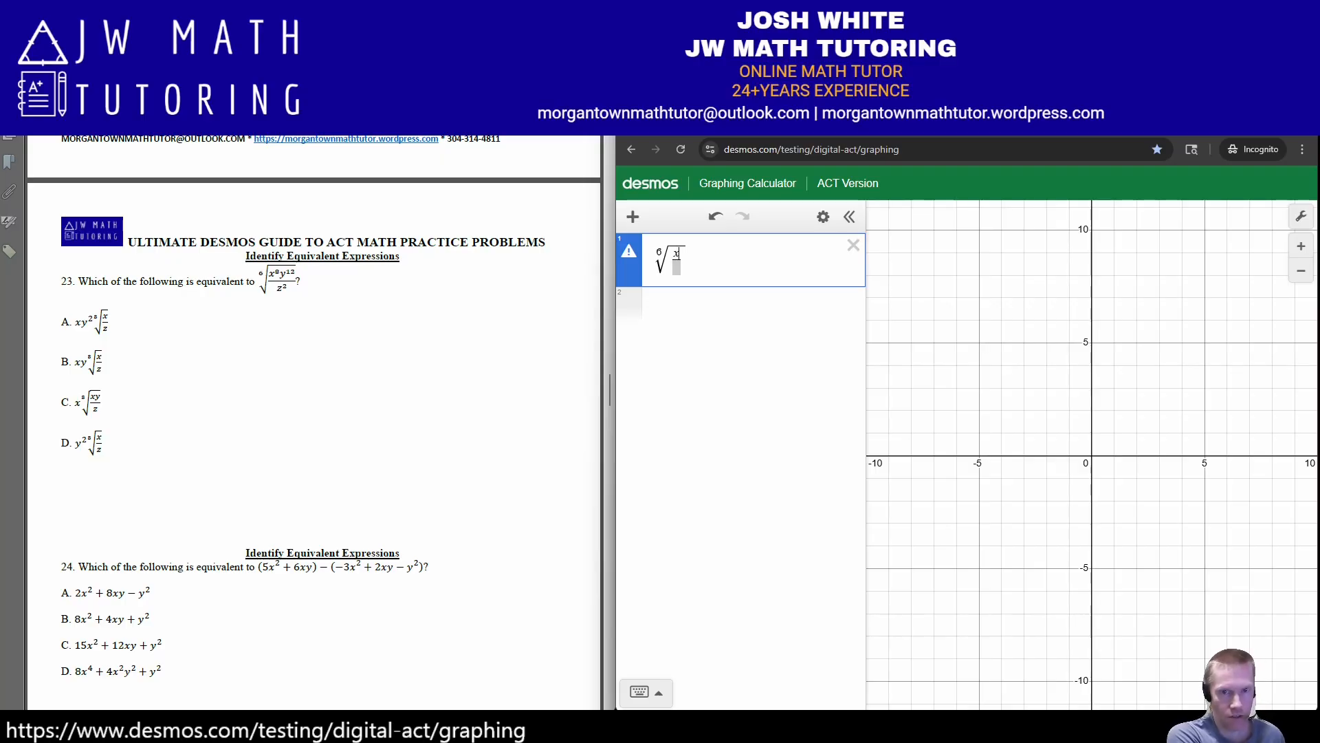
{"action": "type", "text": "^8"}
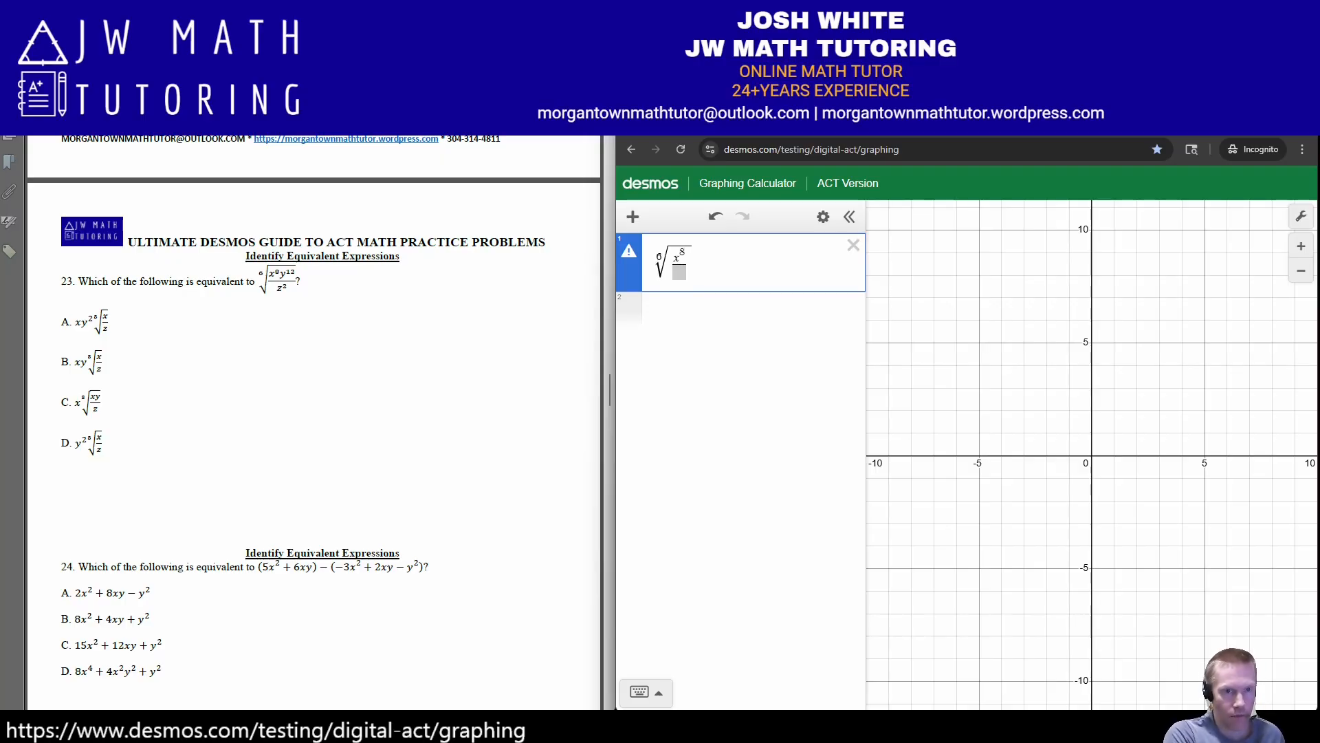
{"action": "key", "text": "Right"}
{"action": "type", "text": "y^12"}
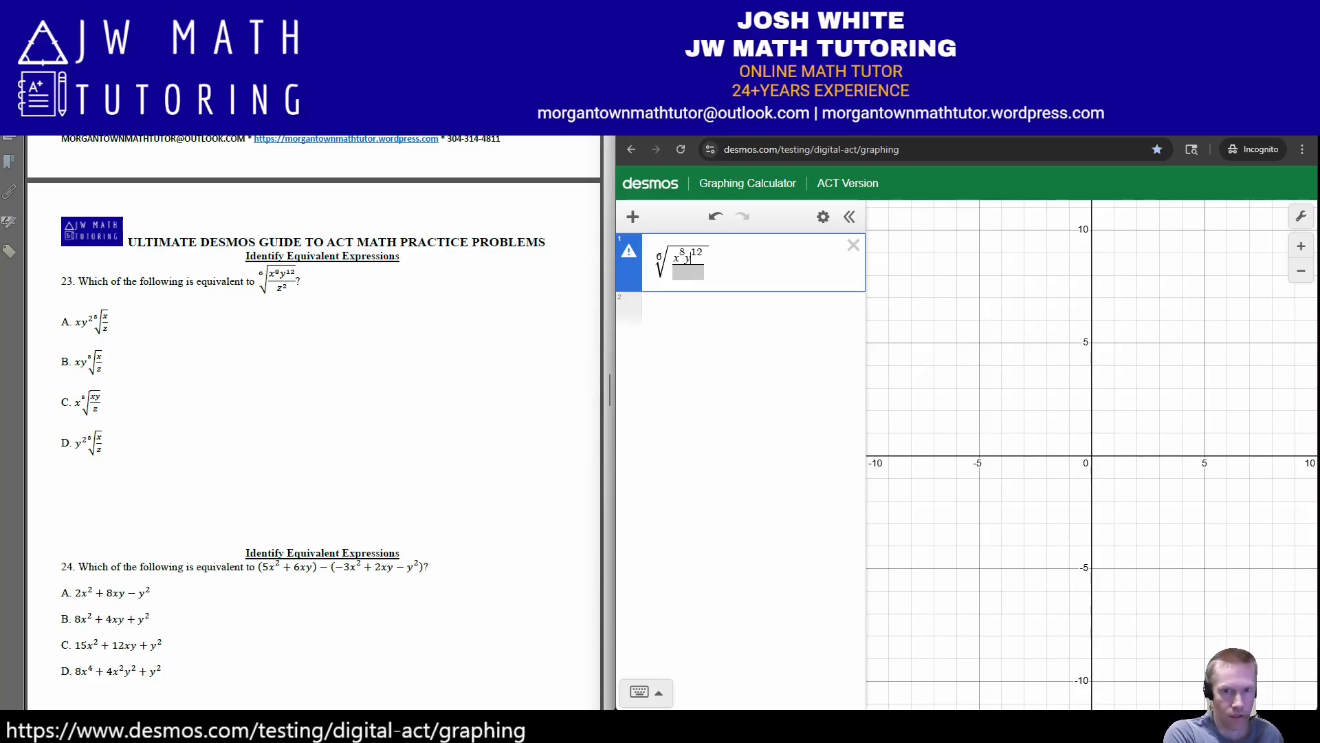
{"action": "key", "text": "Down"}
{"action": "type", "text": "x^2"}
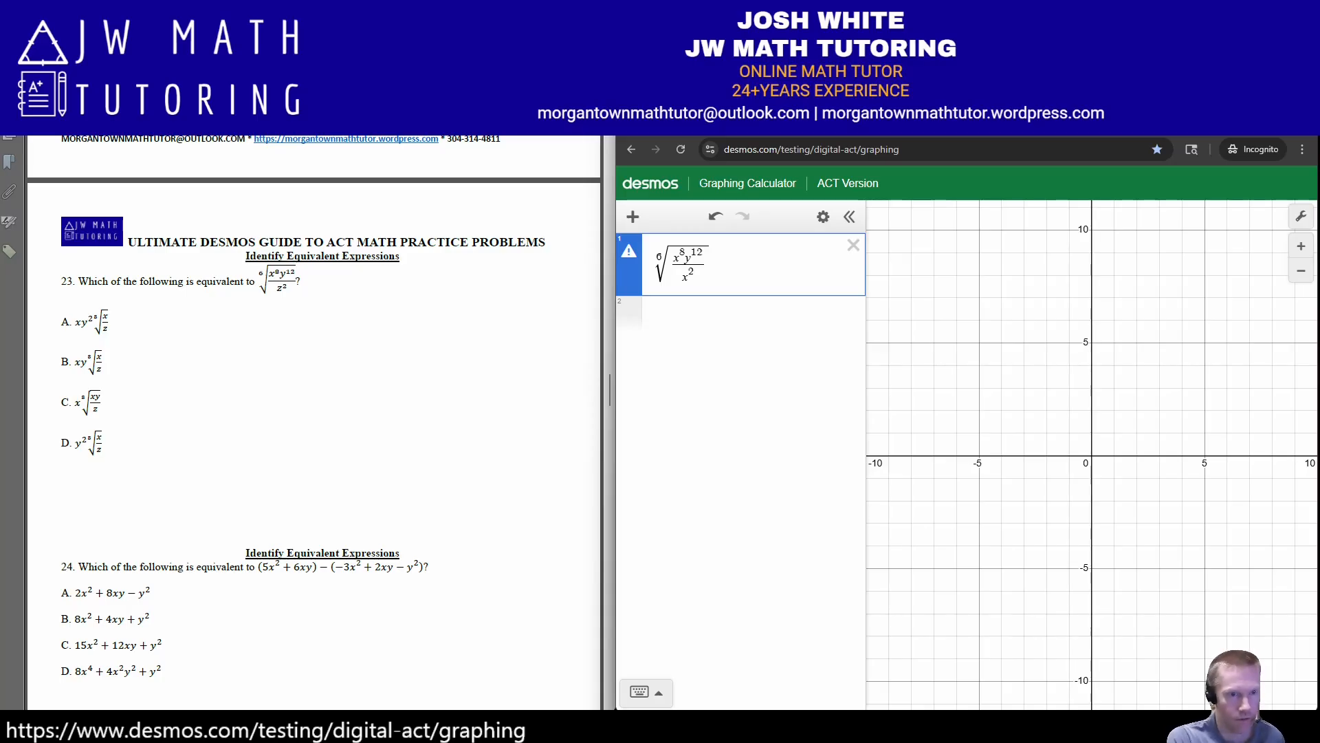
Enlarge the worksheet to read problem 23 and correct the denominator under the sixth root to z^2.
{"action": "key", "text": "ctrl+plus"}
{"action": "key", "text": "ctrl+plus"}
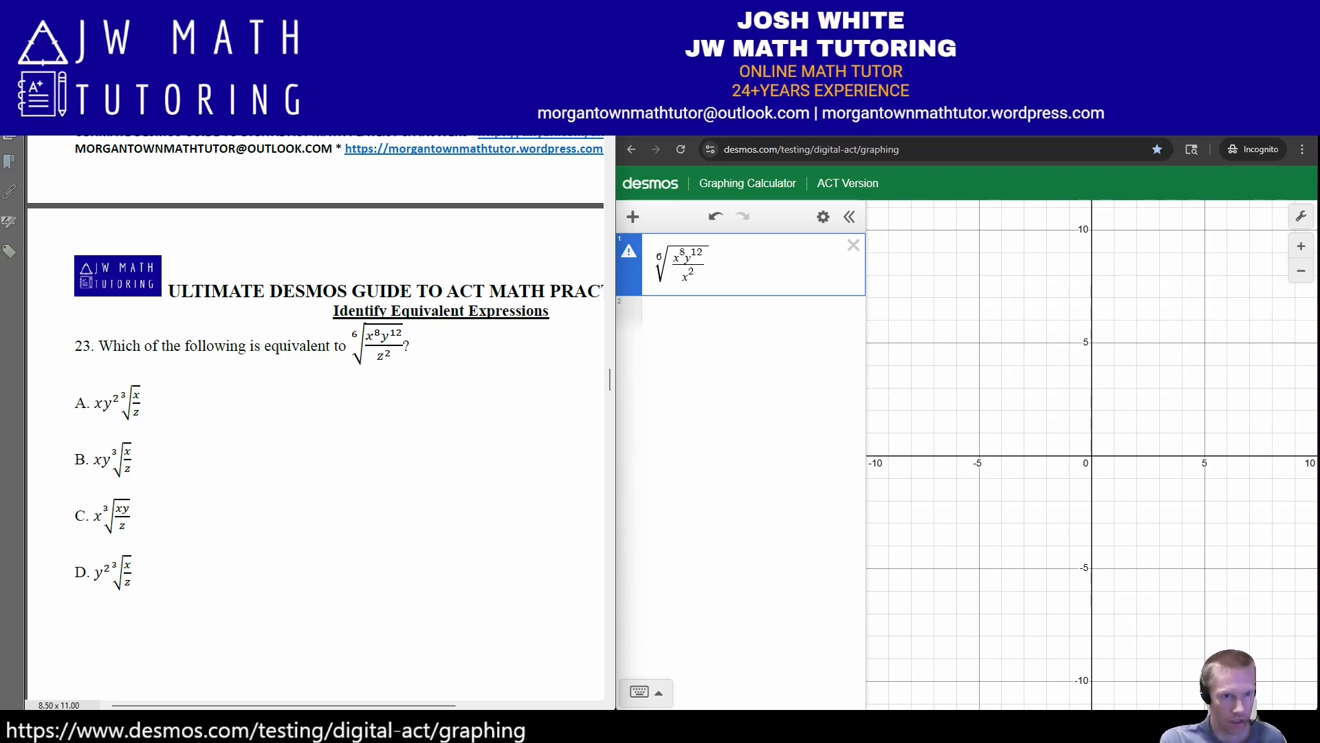
{"action": "left_click", "coordinate": [711, 265]}
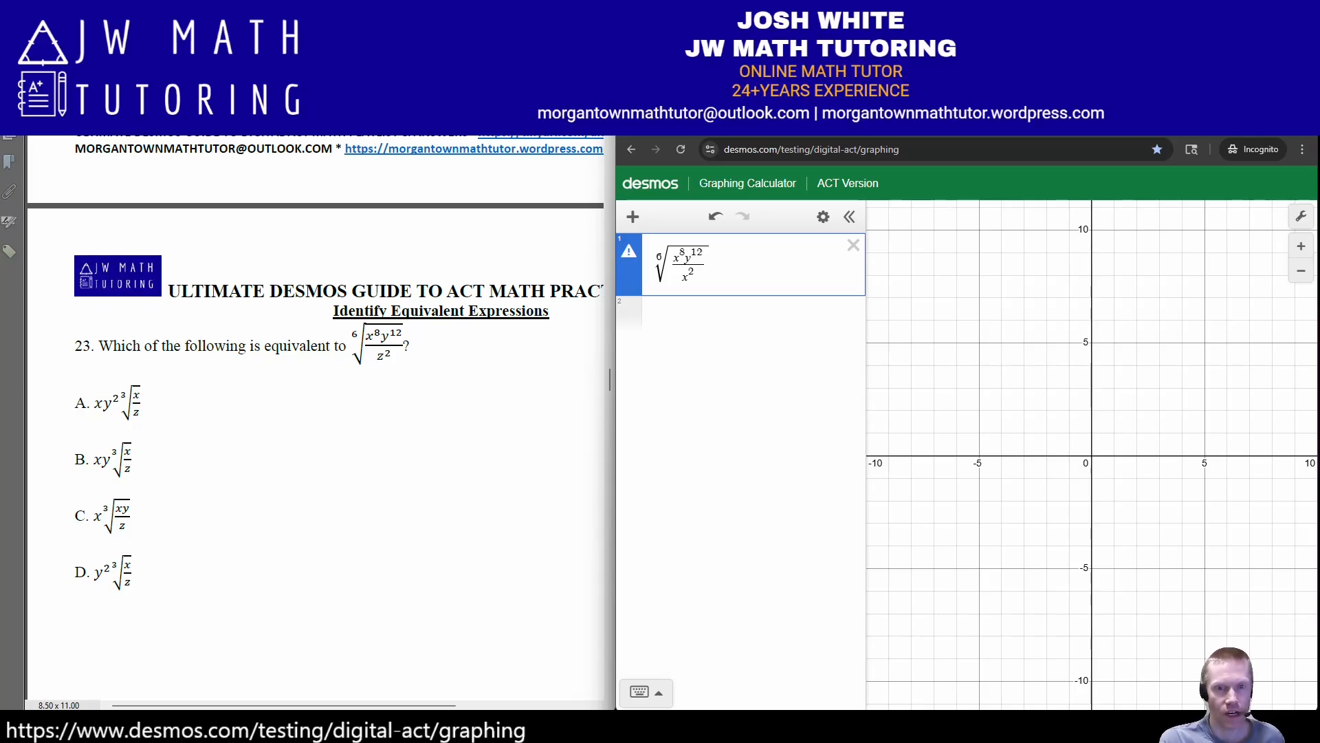
{"action": "mouse_move", "coordinate": [628, 252]}
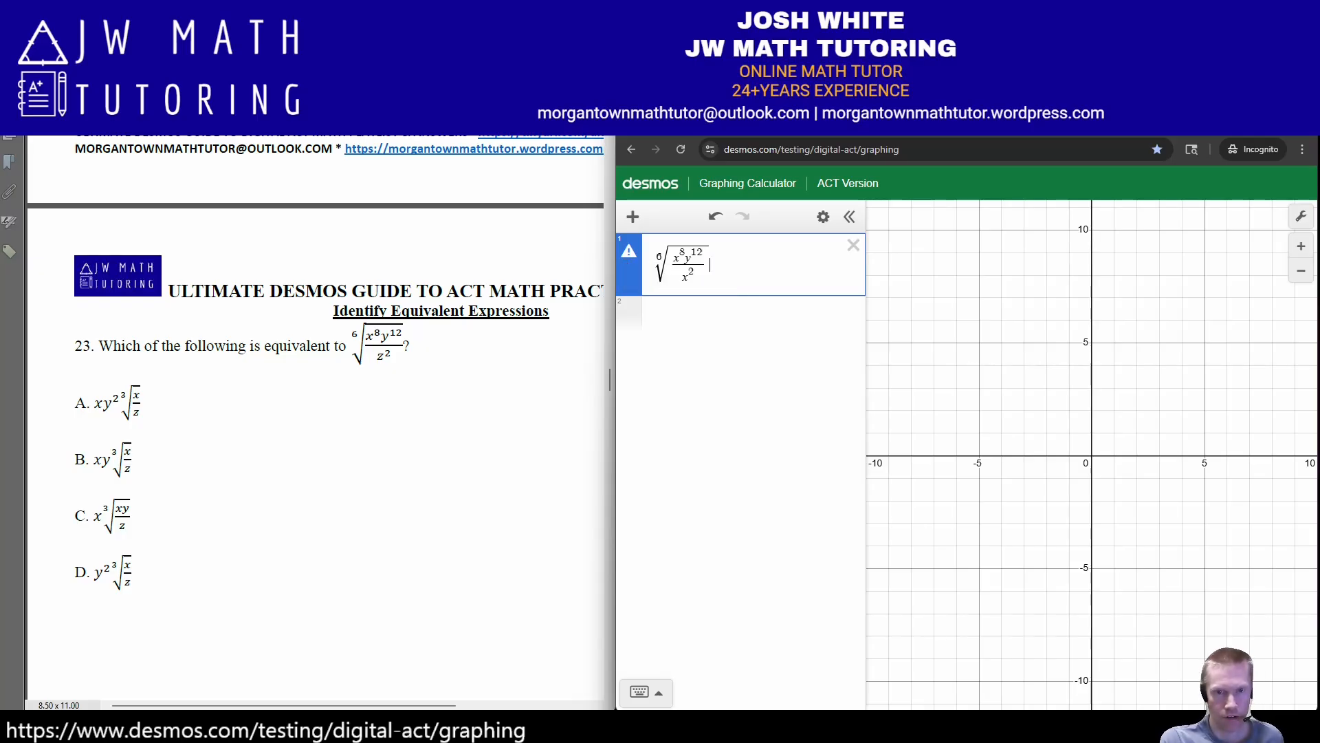
{"action": "left_click", "coordinate": [688, 277]}
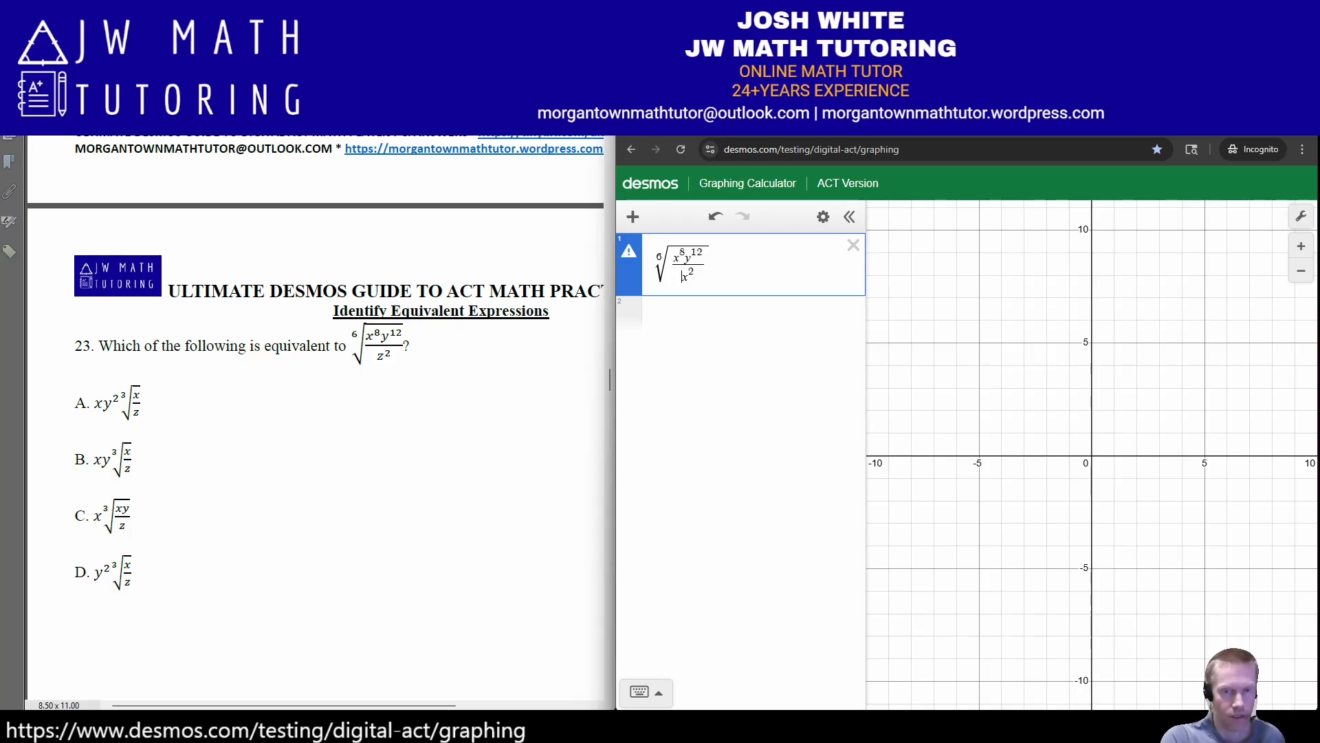
{"action": "key", "text": "BackSpace"}
{"action": "type", "text": "z"}
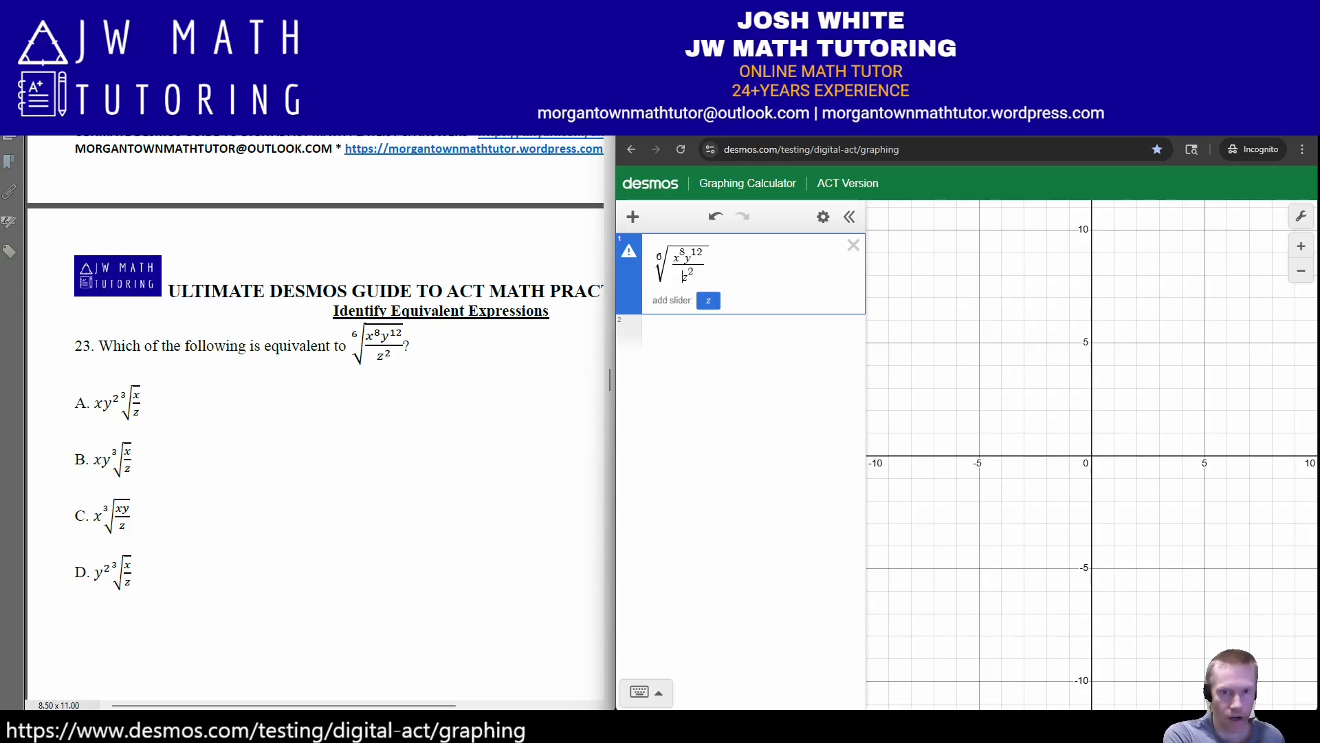
Replace x and y with x₁ and y₁ in the numerator under the sixth root.
{"action": "type", "text": "1"}
{"action": "key", "text": "Right"}
{"action": "key", "text": "Right"}
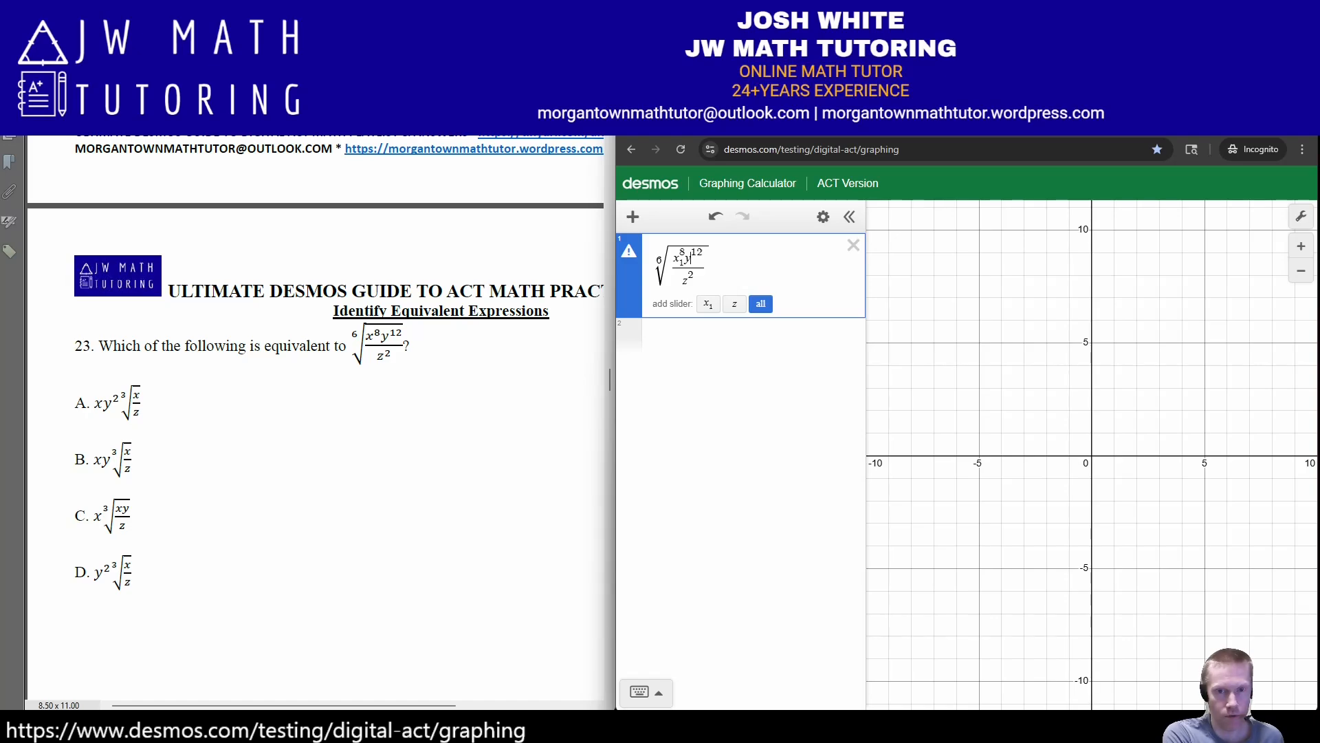
{"action": "type", "text": "1"}
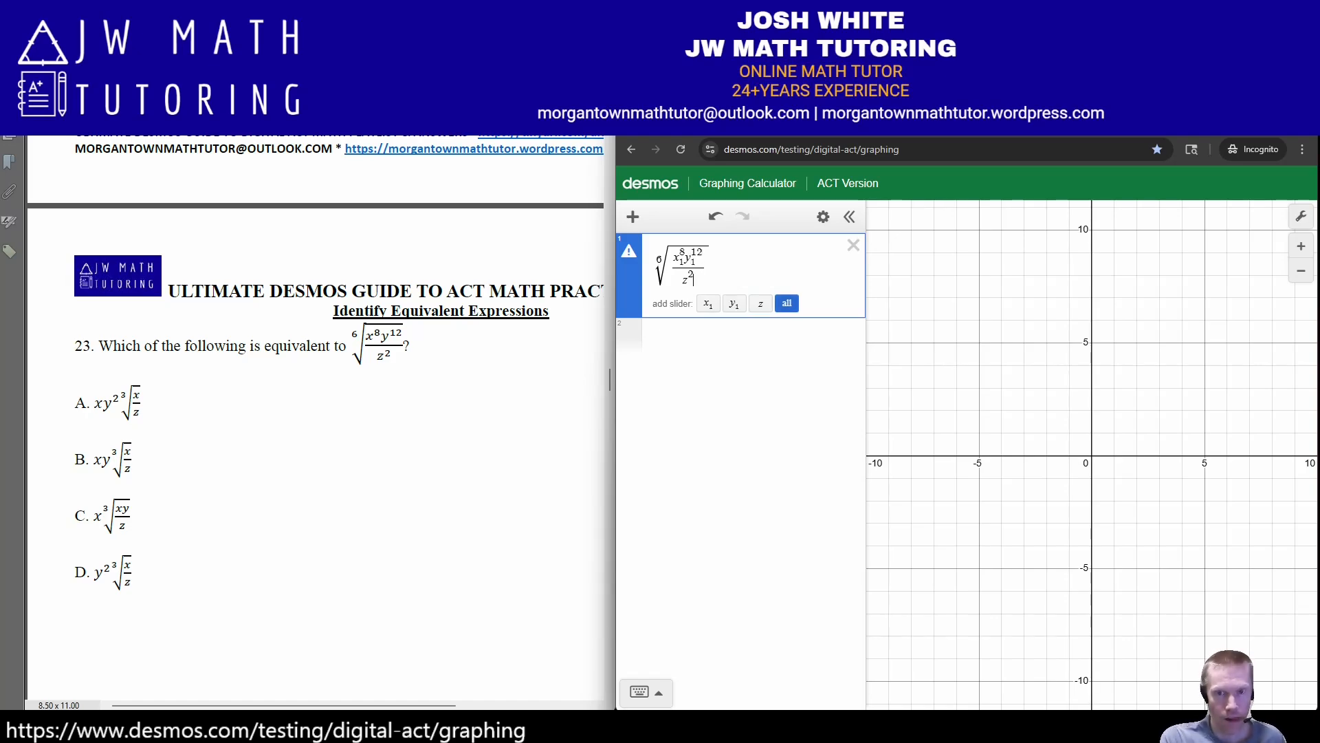
Add sliders for all the variables and set x₁ to 3.9, y₁ to 2.6 and z to 2.
{"action": "left_click", "coordinate": [787, 304]}
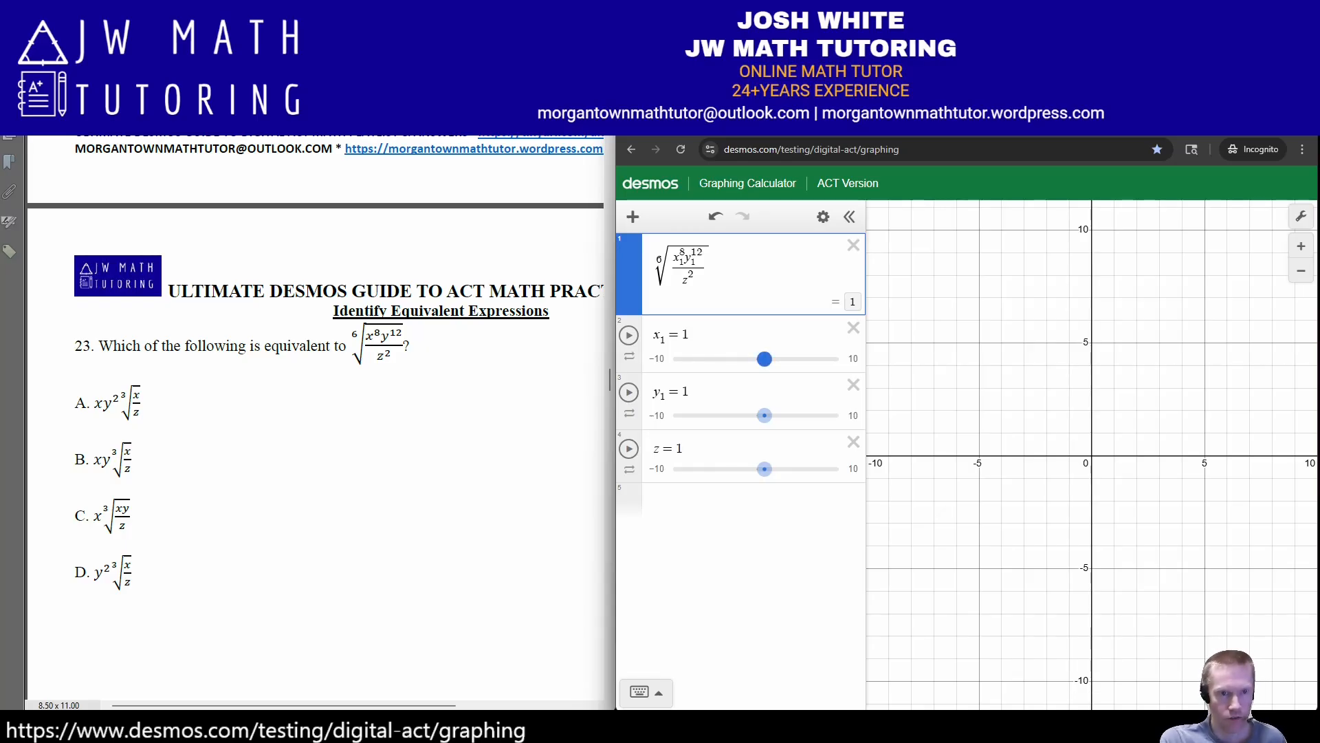
{"action": "left_click_drag", "start_coordinate": [764, 358], "coordinate": [789, 358]}
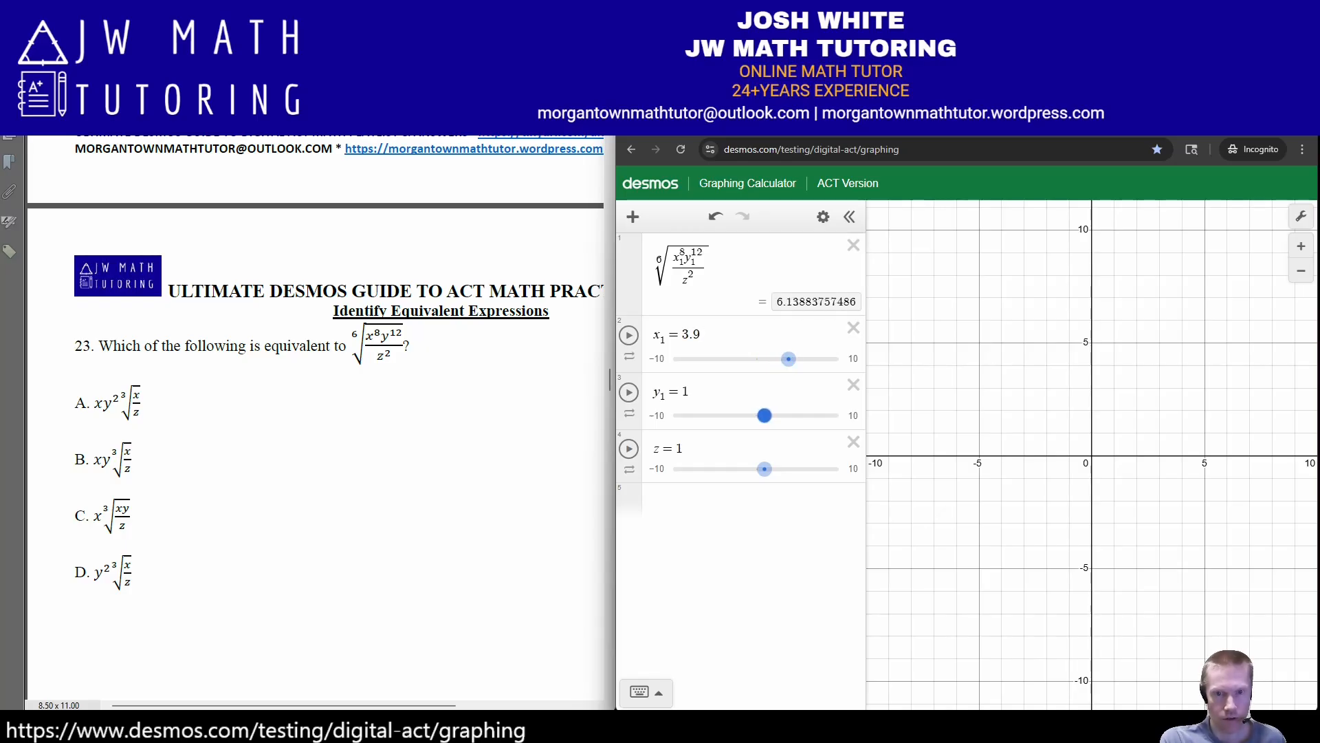
{"action": "left_click_drag", "start_coordinate": [764, 415], "coordinate": [777, 415]}
{"action": "left_click_drag", "start_coordinate": [764, 469], "coordinate": [773, 468]}
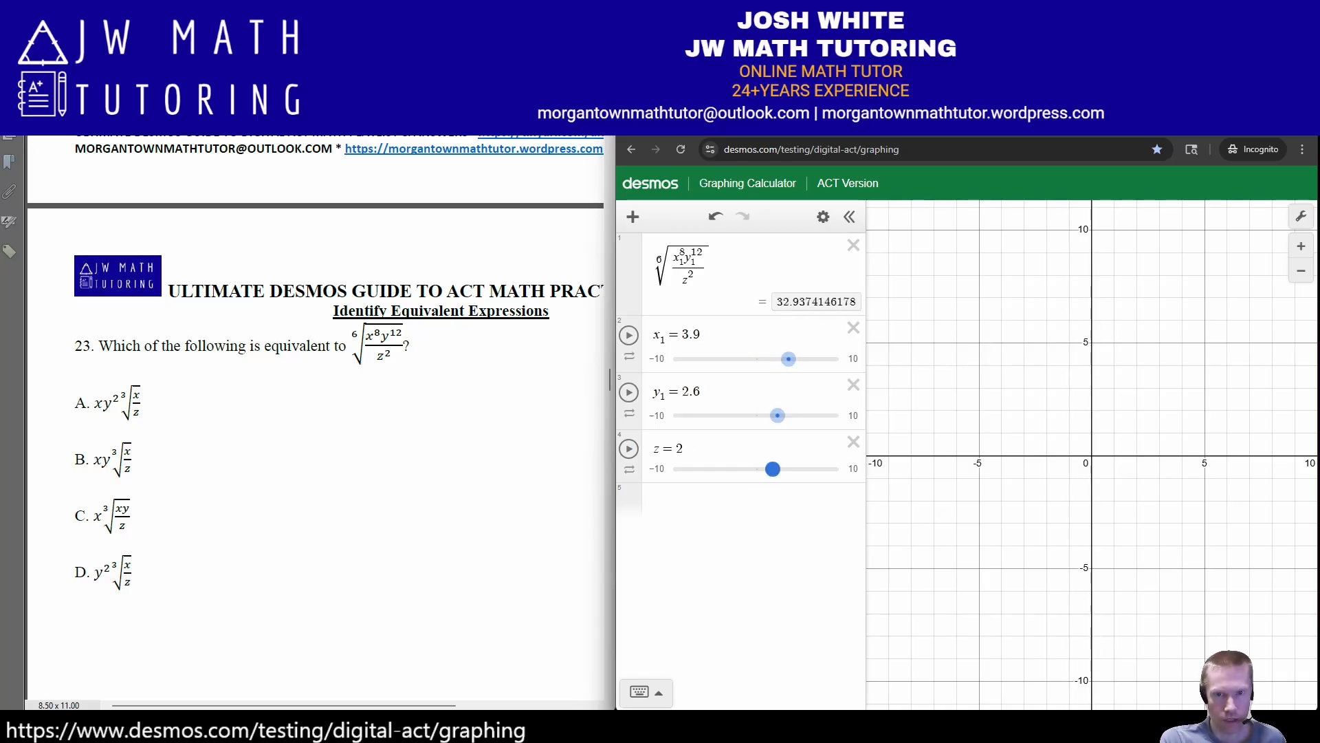
Enter choice A as a new expression, x₁y₁² times the cube root of x₁ over z.
{"action": "left_click", "coordinate": [753, 502]}
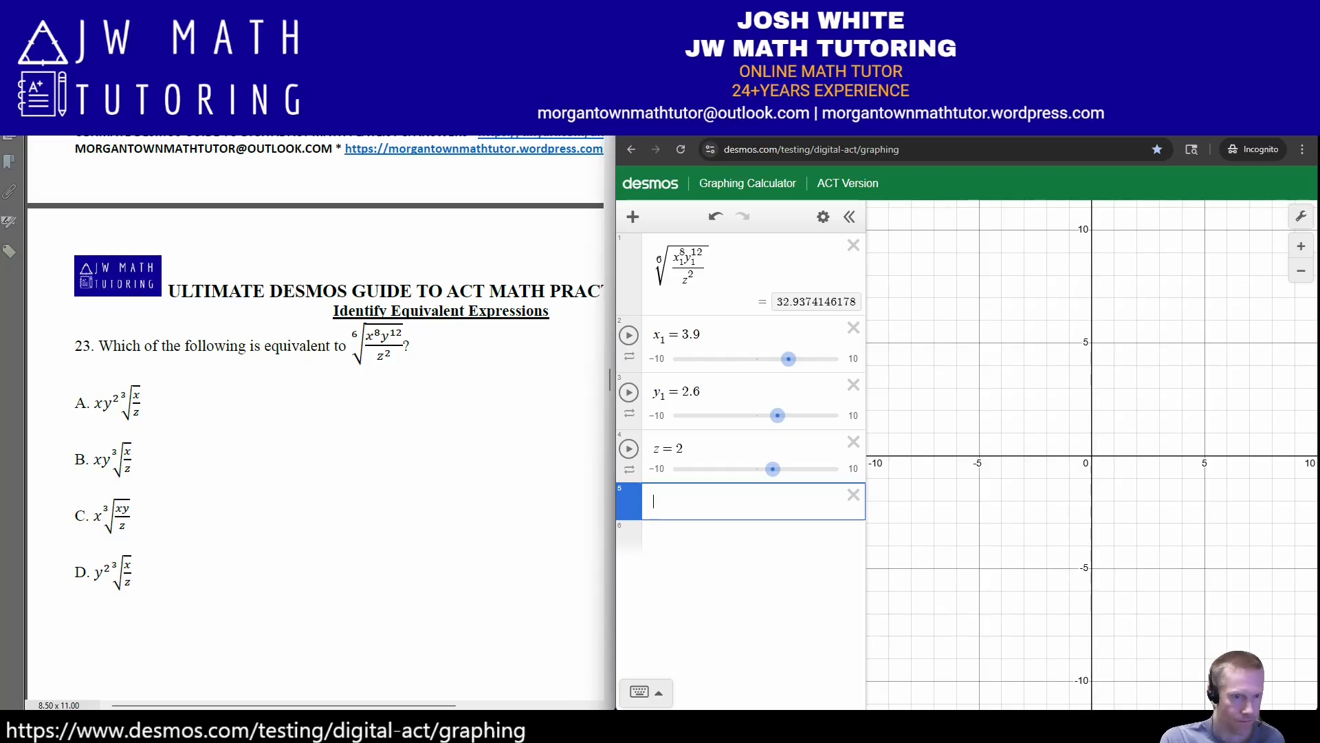
{"action": "type", "text": "x_1y"}
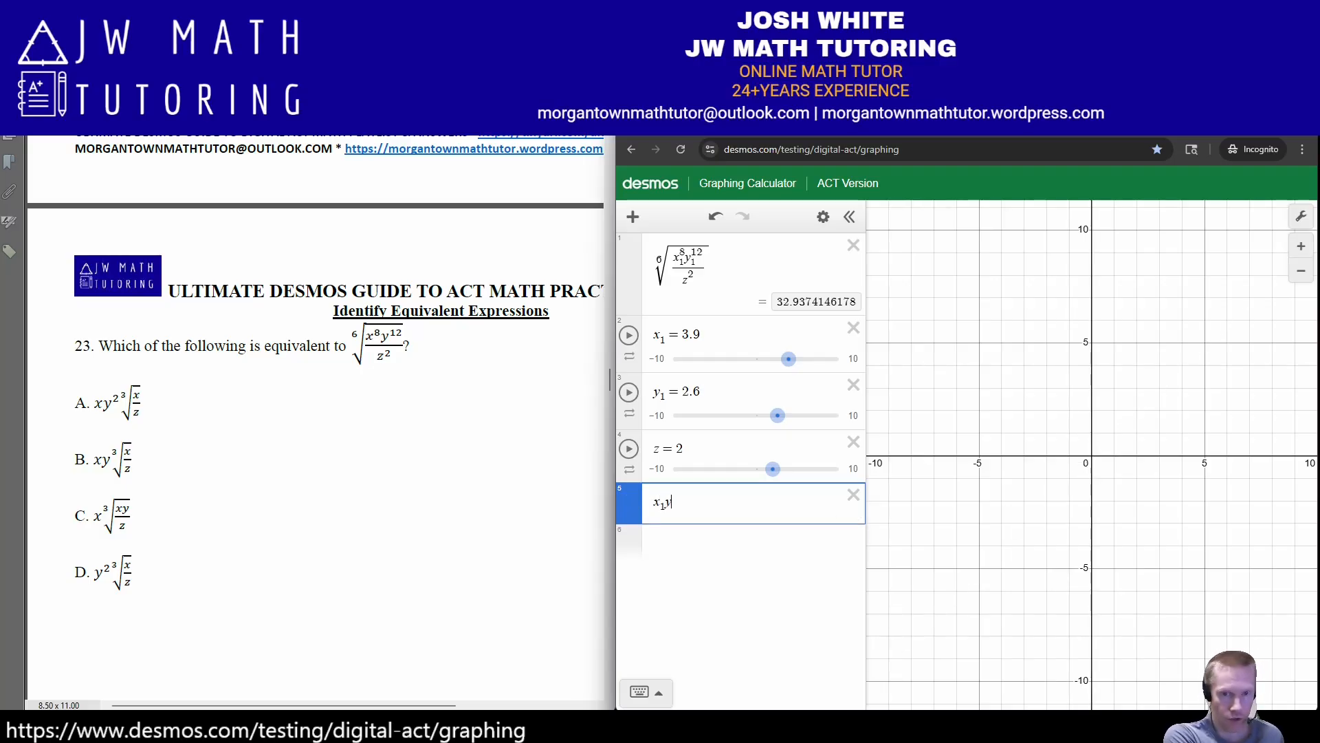
{"action": "type", "text": "_1^2"}
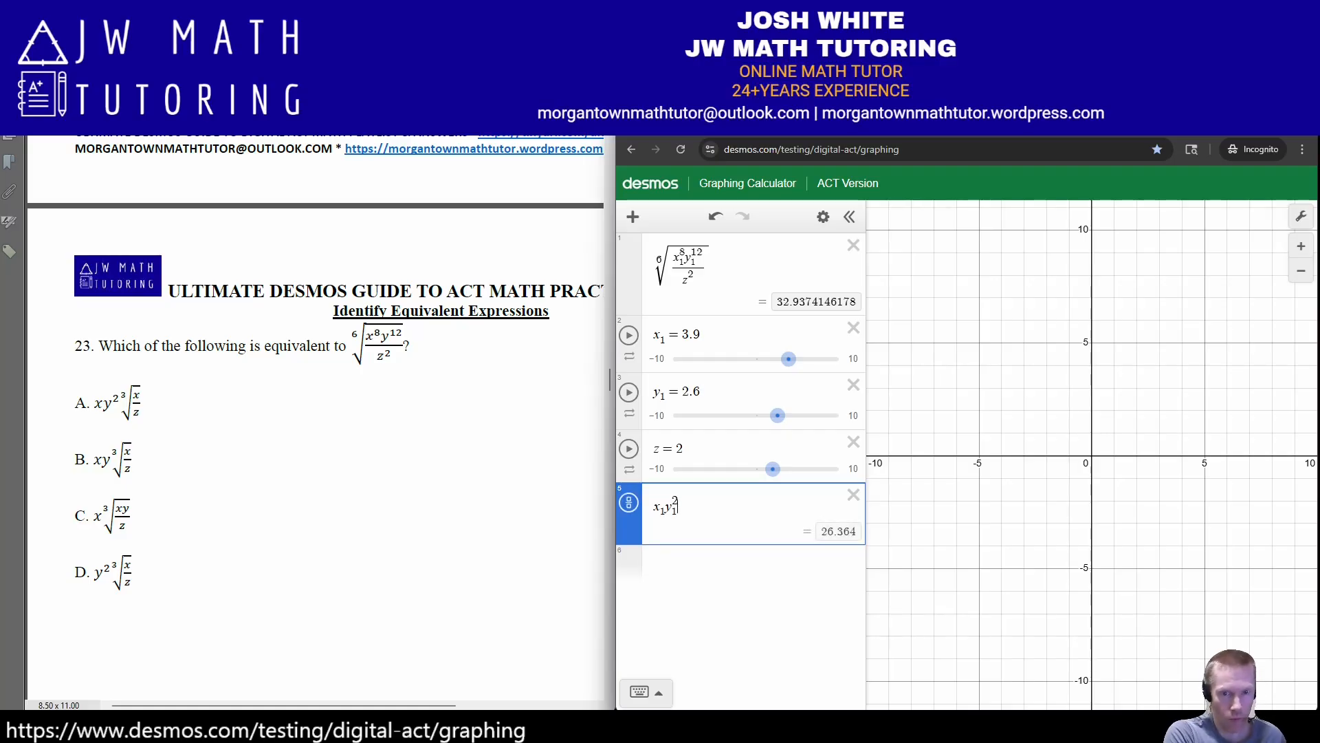
{"action": "key", "text": "Right"}
{"action": "type", "text": "cbrt"}
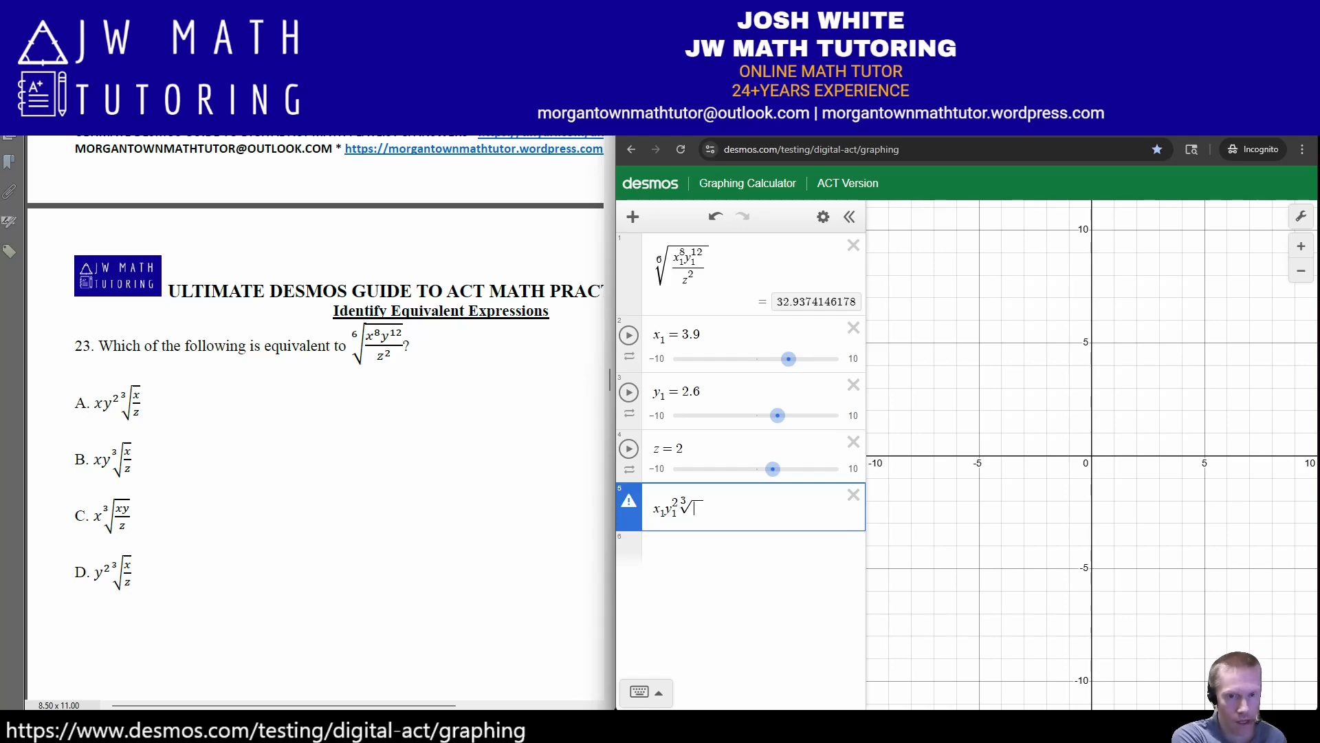
{"action": "type", "text": "/x"}
{"action": "type", "text": "1/"}
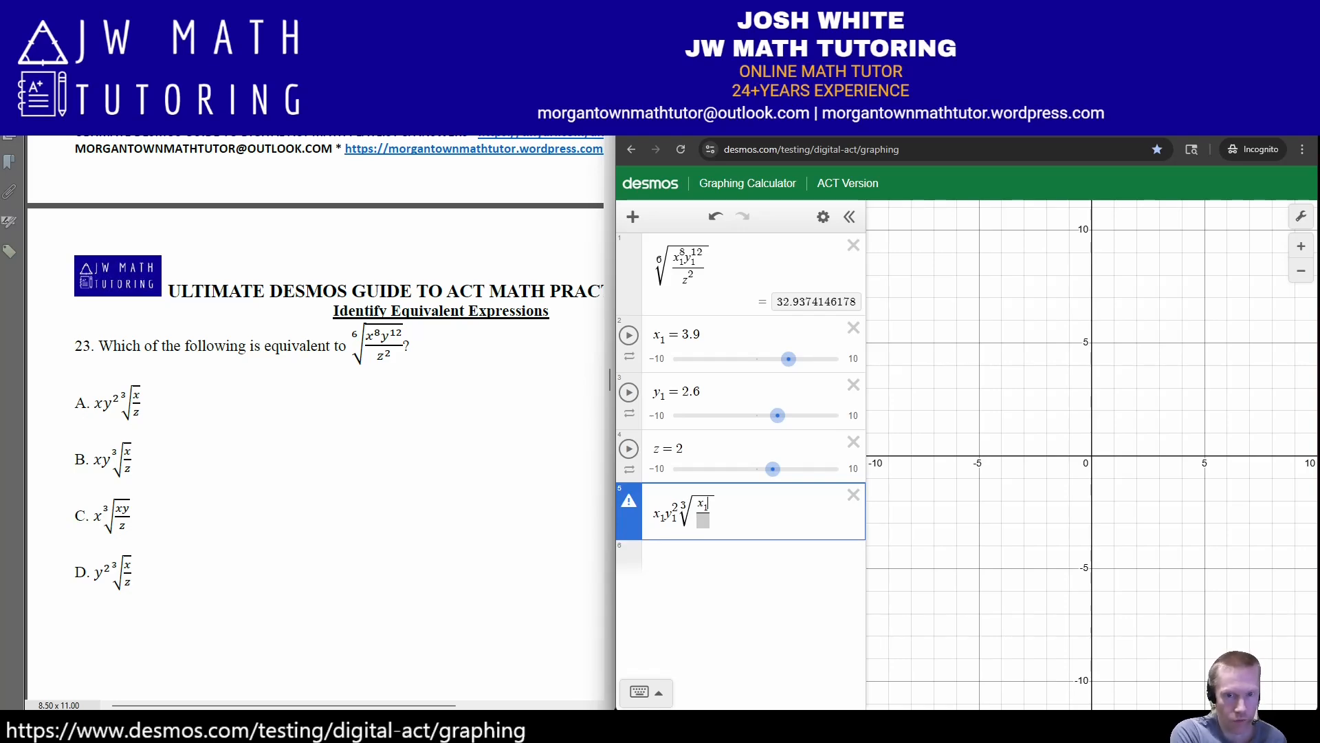
{"action": "key", "text": "Down"}
{"action": "type", "text": "z"}
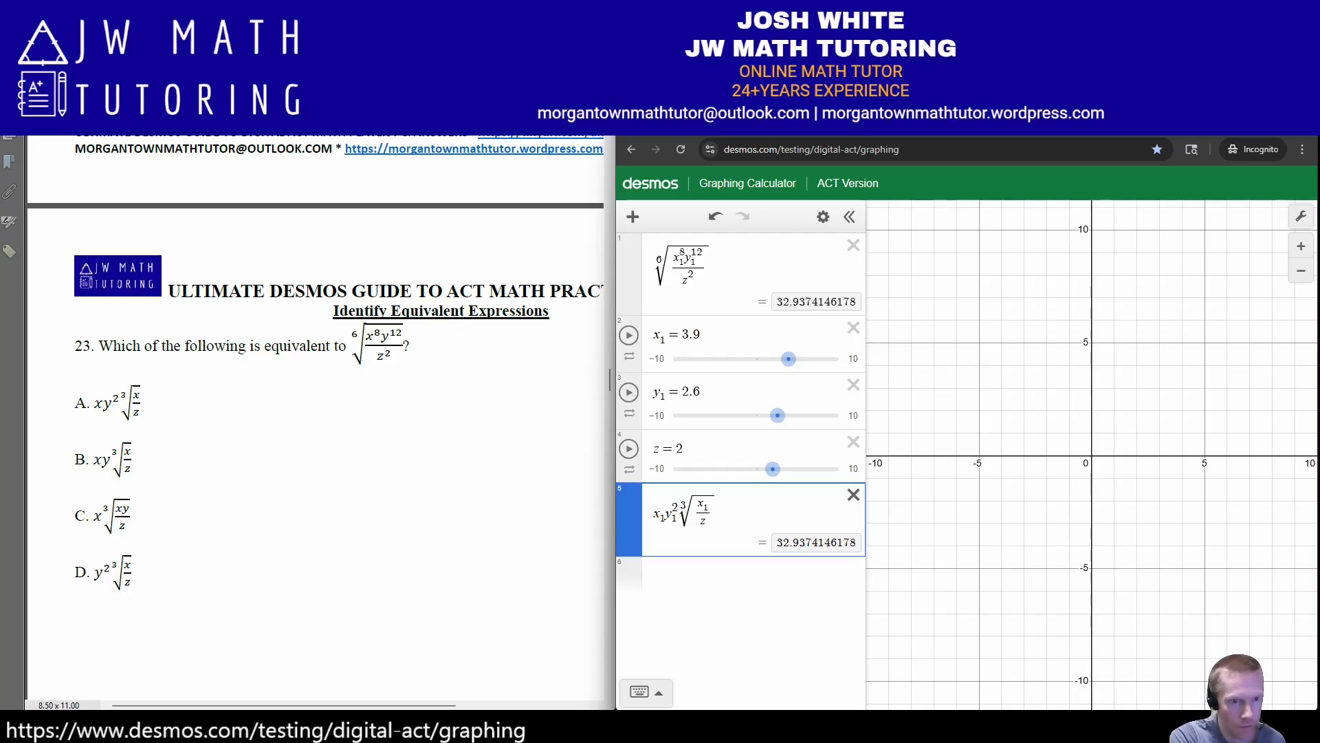
Rework that expression into choice B, x₁y₁∛(x₁/z), and into choice C, x₁∛(x₁y₁/z).
{"action": "key", "text": "BackSpace"}
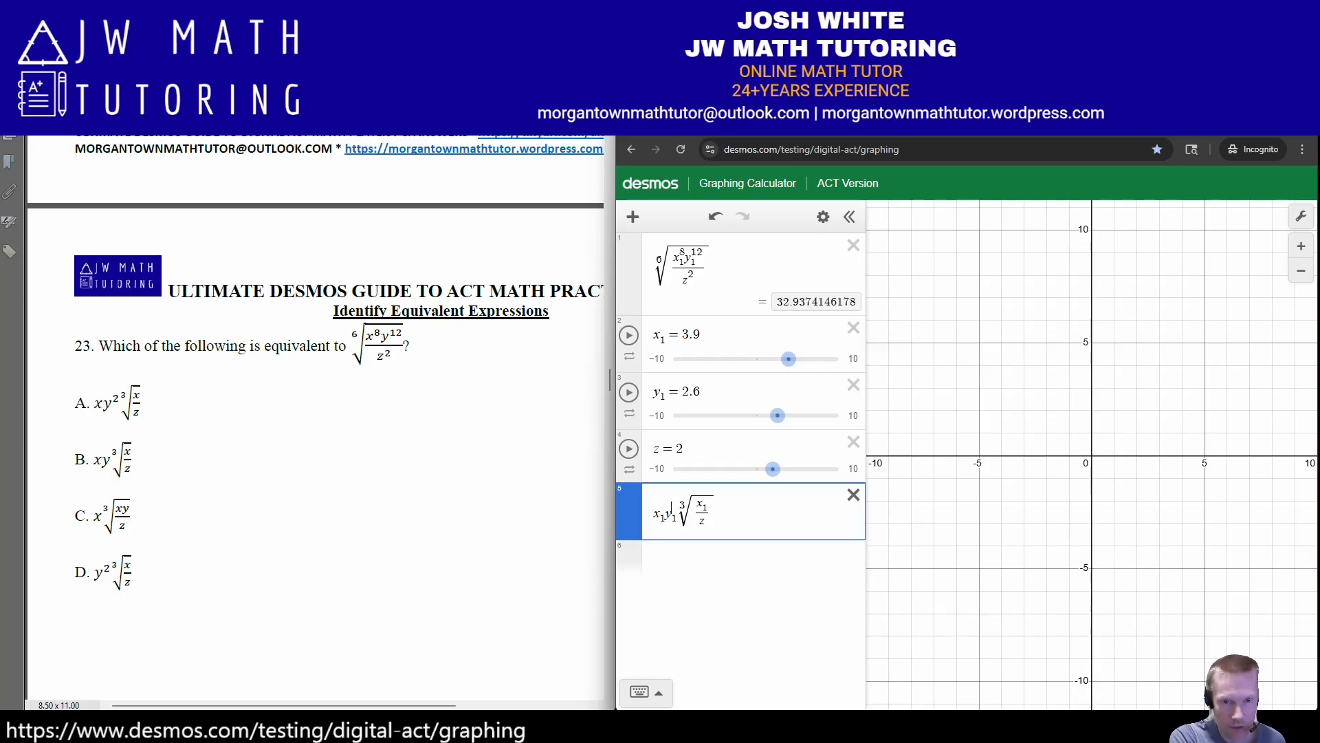
{"action": "key", "text": "BackSpace"}
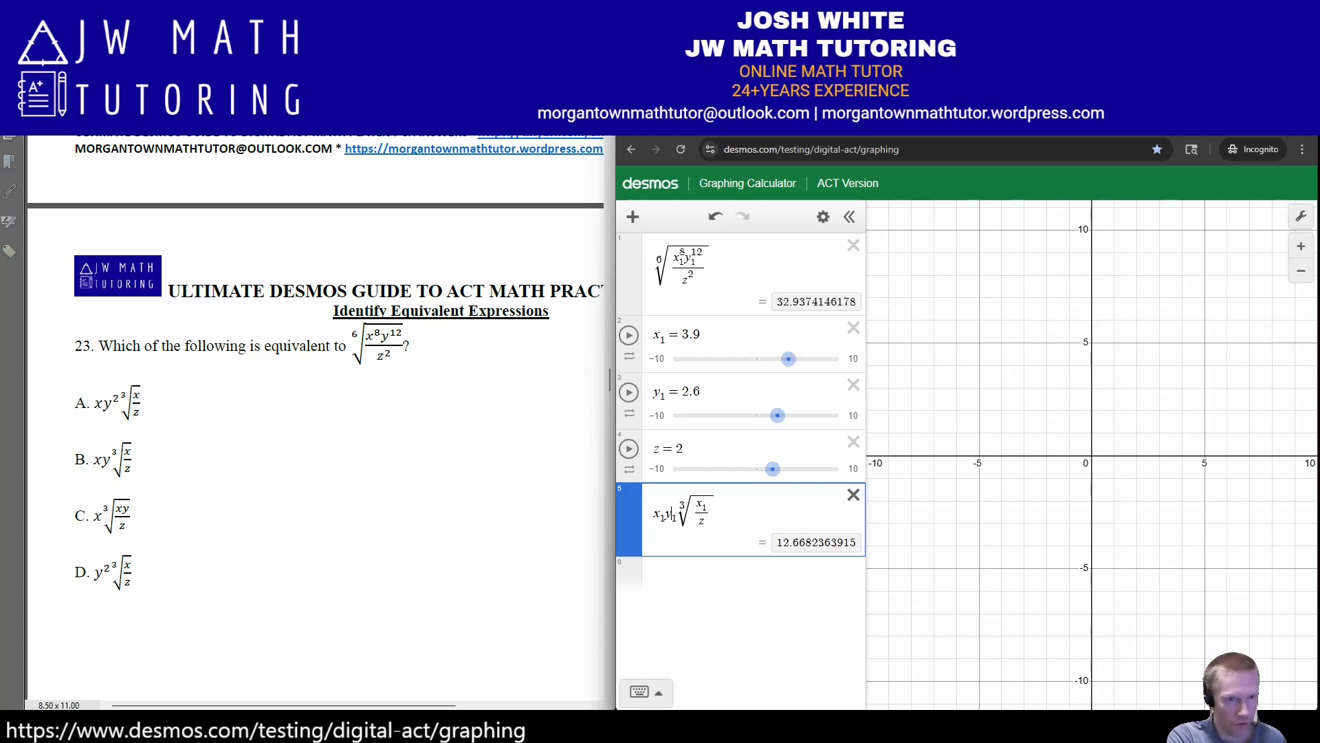
{"action": "key", "text": "BackSpace"}
{"action": "key", "text": "BackSpace"}
{"action": "key", "text": "BackSpace"}
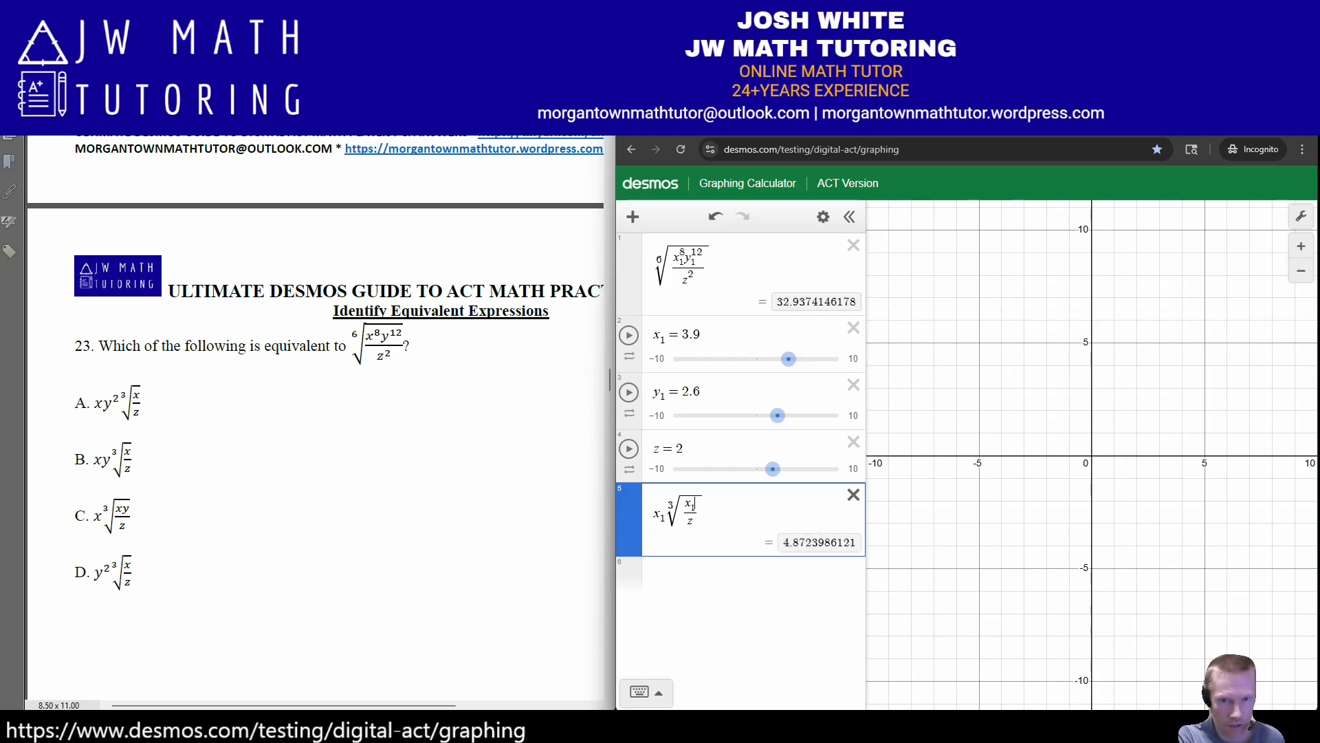
{"action": "type", "text": "y1"}
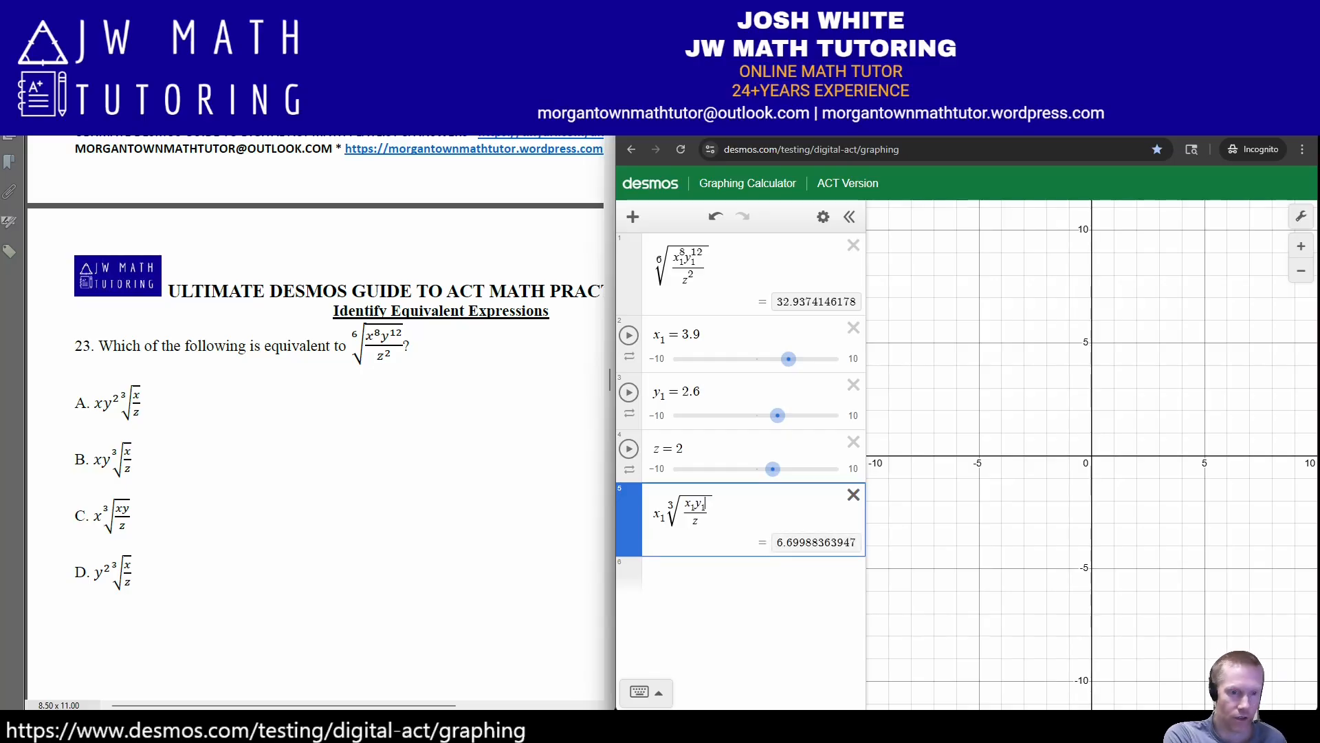
Change the expression to choice D, y₁² times the cube root of x₁ over z.
{"action": "key", "text": "BackSpace"}
{"action": "key", "text": "BackSpace"}
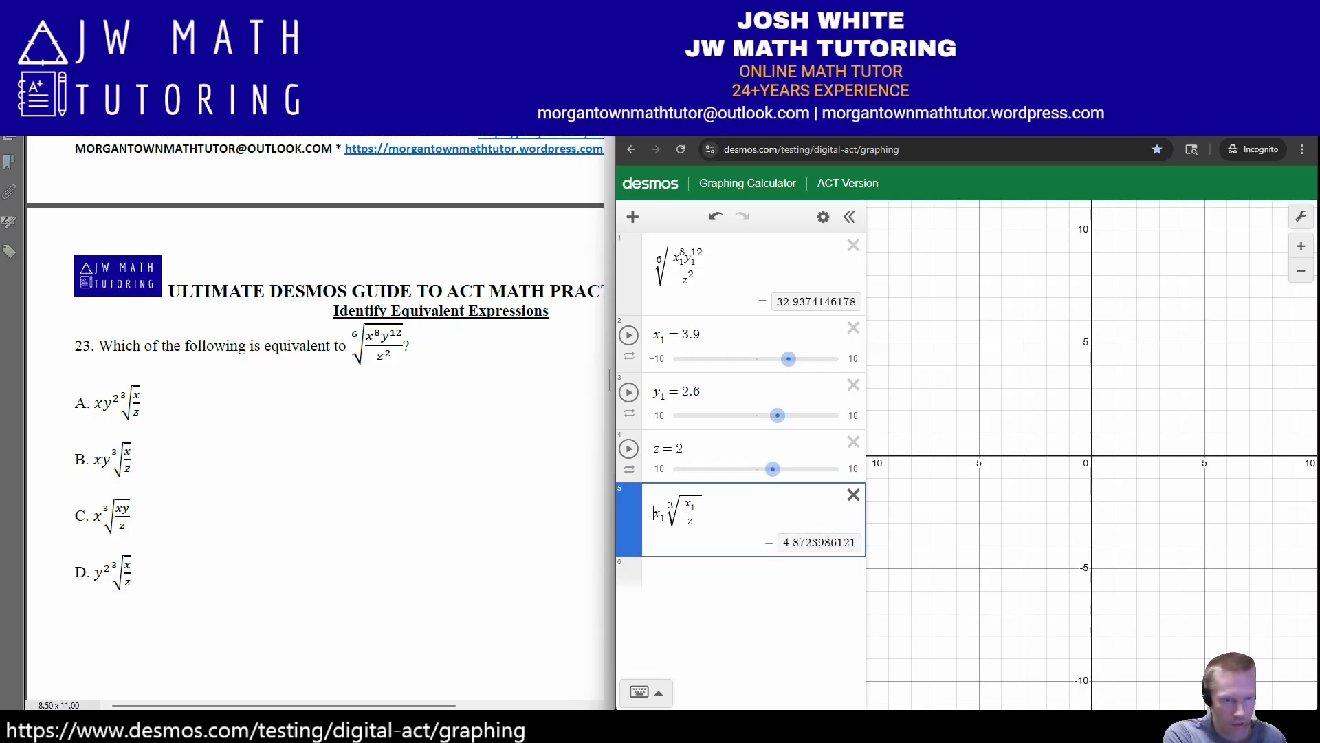
{"action": "type", "text": "y1^2"}
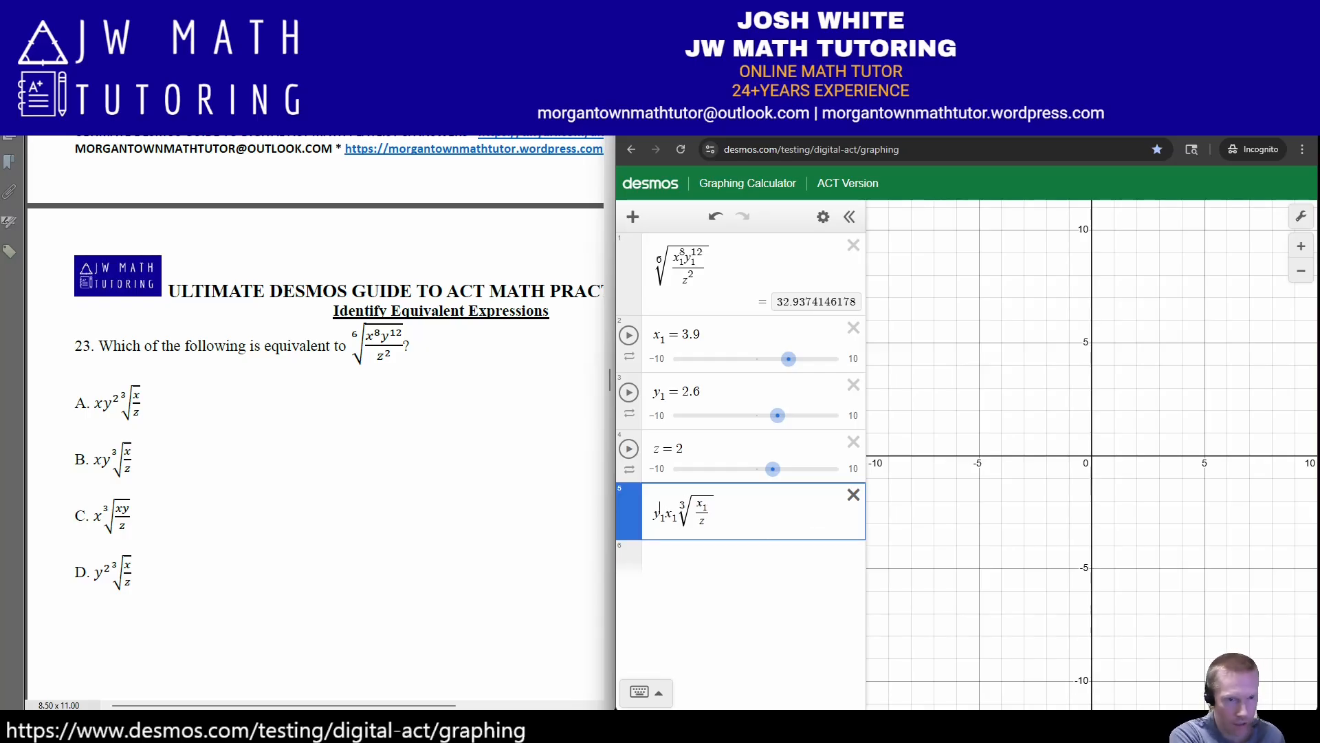
{"action": "key", "text": "Right"}
{"action": "key", "text": "Delete"}
{"action": "key", "text": "Delete"}
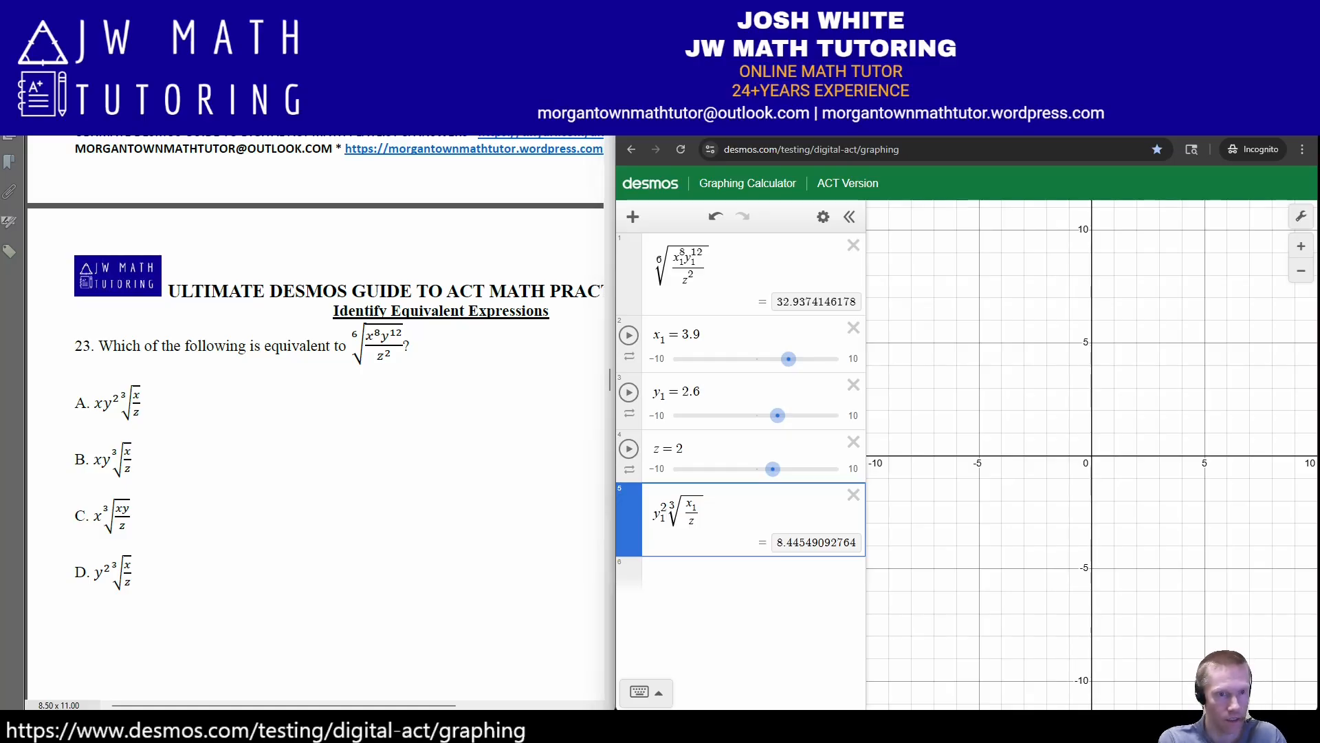
Circle answer choice A of problem 23 on the worksheet and clear the mark.
{"action": "mouse_move", "coordinate": [149, 365]}
{"action": "left_mouse_down"}
{"action": "mouse_move", "coordinate": [86, 368]}
{"action": "mouse_move", "coordinate": [128, 438]}
{"action": "mouse_move", "coordinate": [147, 365]}
{"action": "left_mouse_up"}
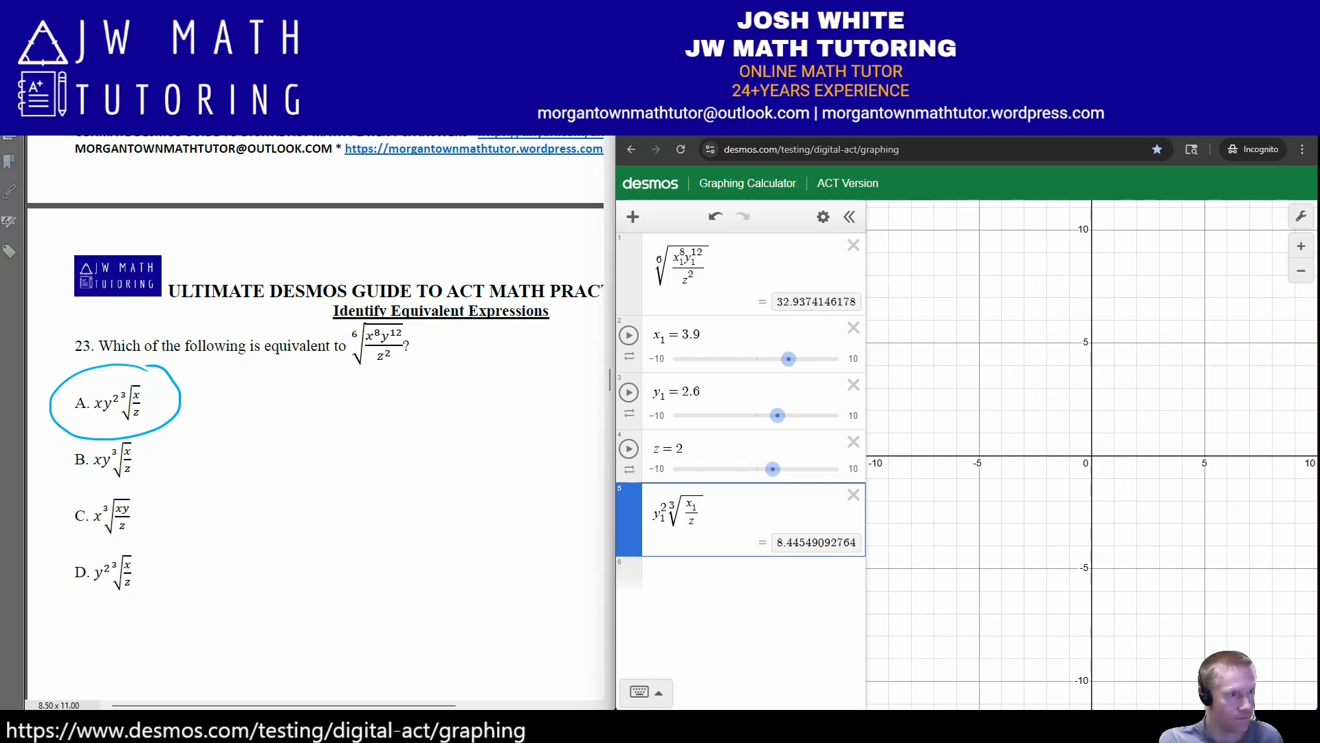
{"action": "key", "text": "Escape"}
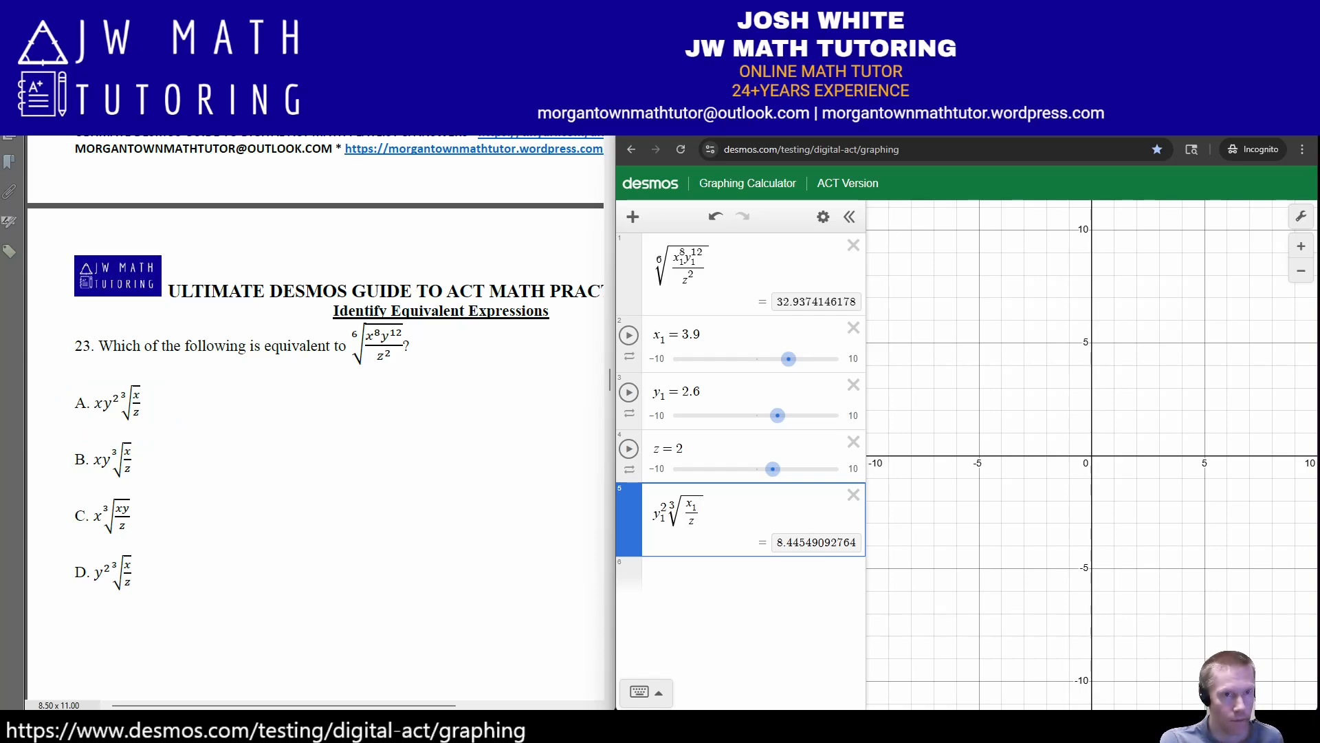
Bring problem 24 into view on the worksheet and delete all expressions from the calculator.
{"action": "key", "text": "ctrl+minus"}
{"action": "key", "text": "ctrl+minus"}
{"action": "scroll", "coordinate": [315, 423], "scroll_direction": "down", "scroll_amount": 2}
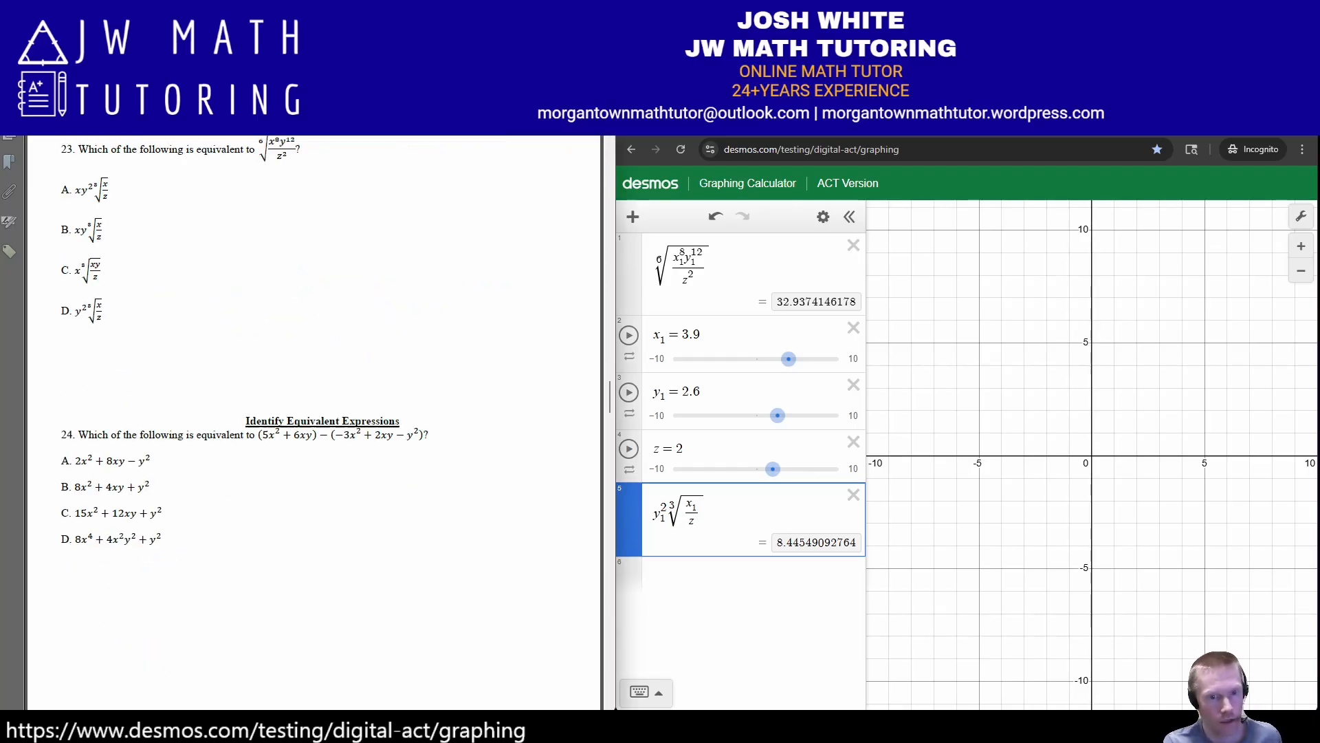
{"action": "scroll", "coordinate": [314, 424], "scroll_direction": "down", "scroll_amount": 3}
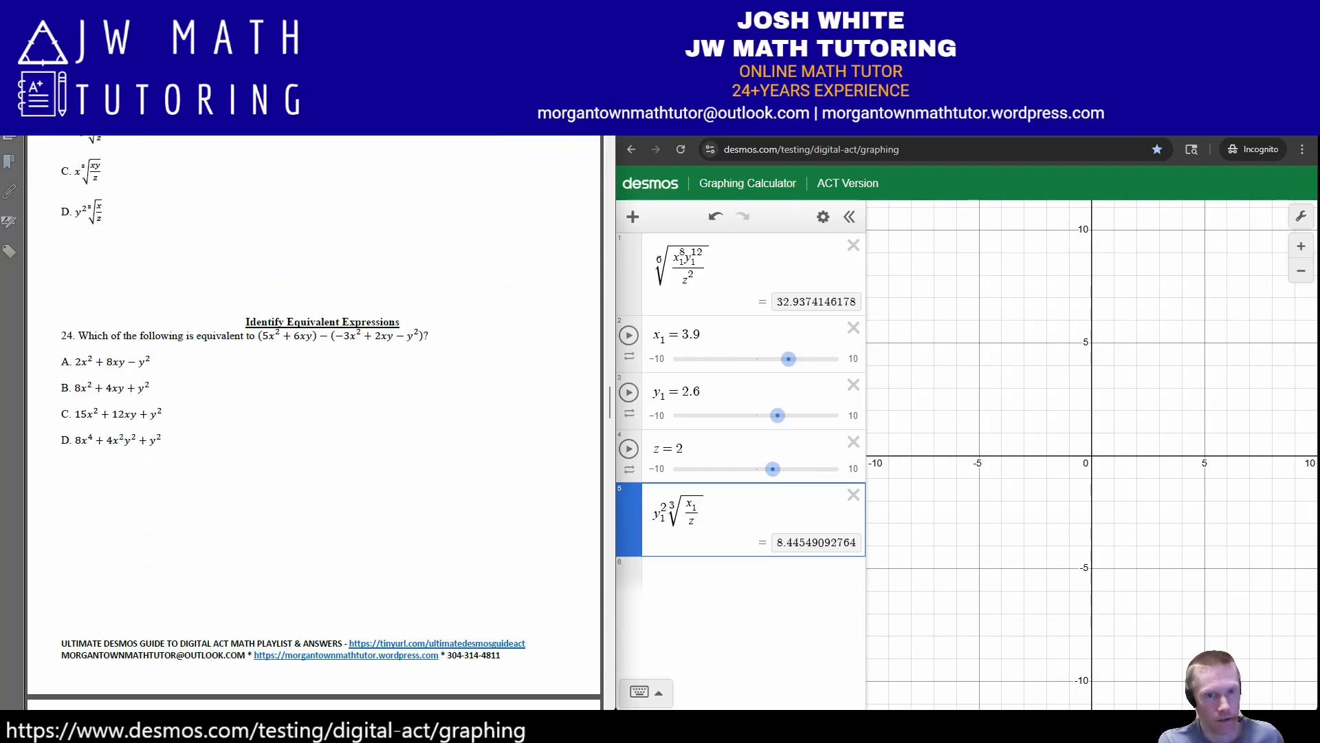
{"action": "left_click", "coordinate": [823, 217]}
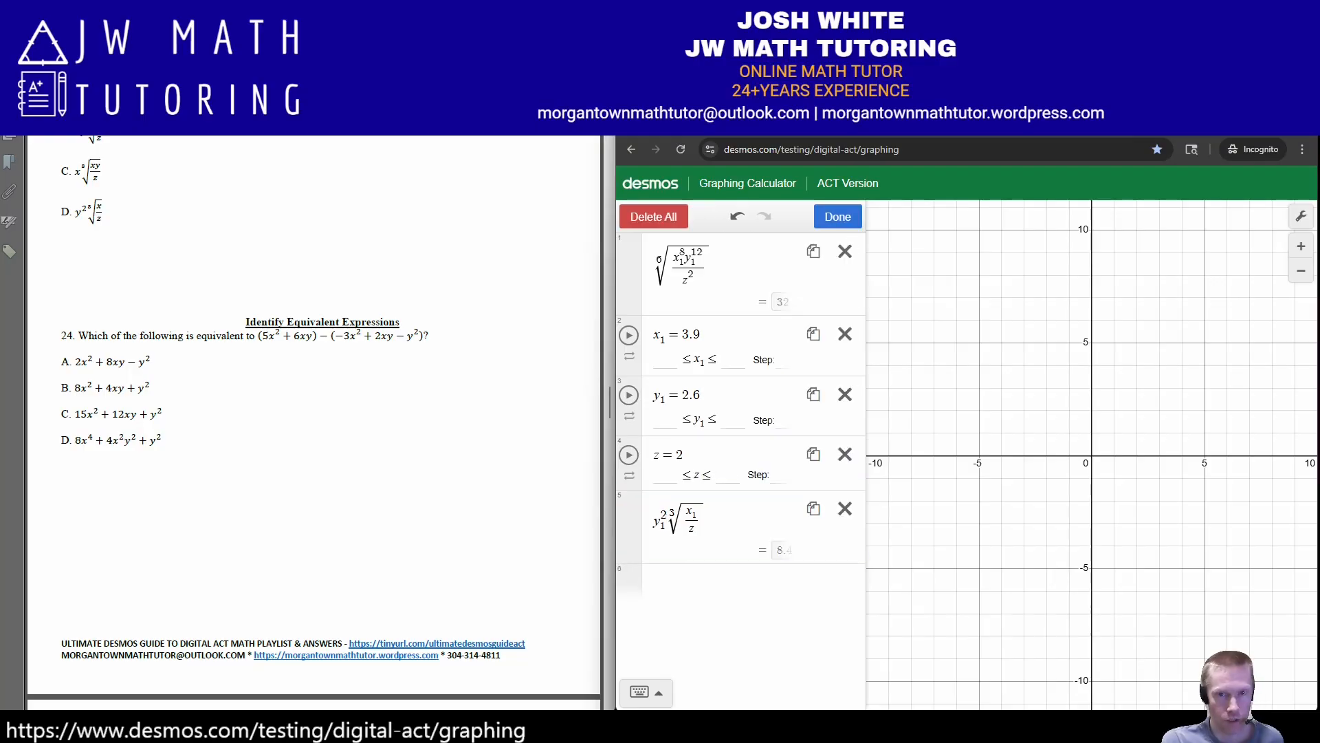
{"action": "left_click", "coordinate": [649, 216]}
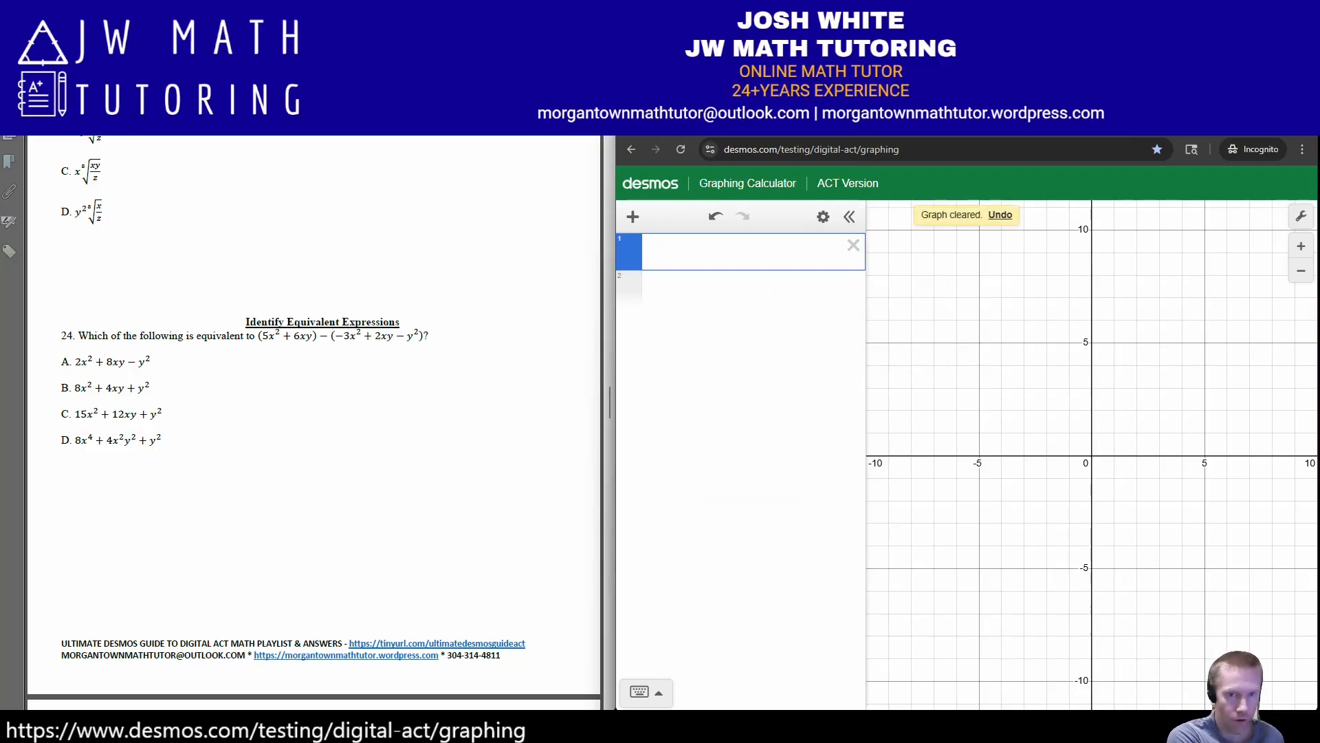
Enter problem 24's expression set equal to zero: (5x^2+6xy)-(-3x^2+2xy-y^2)=0.
{"action": "type", "text": "(5x"}
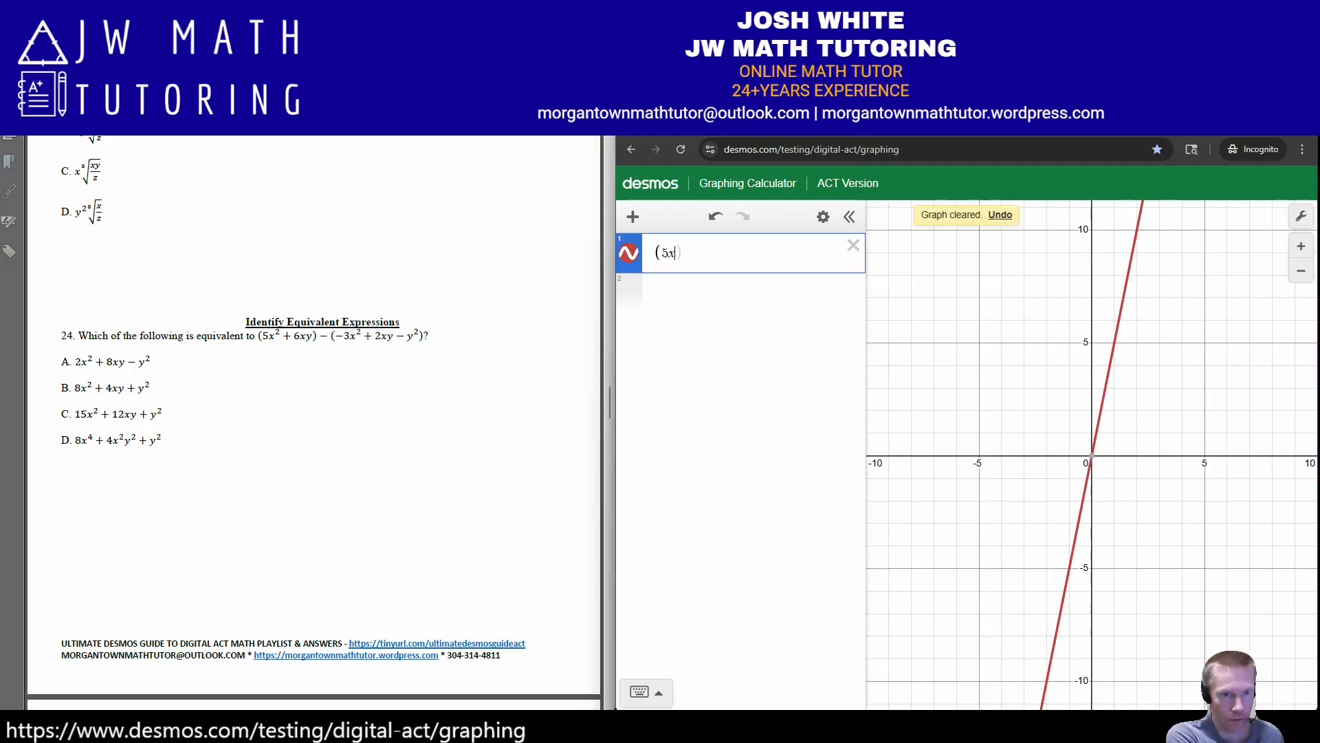
{"action": "type", "text": "^2"}
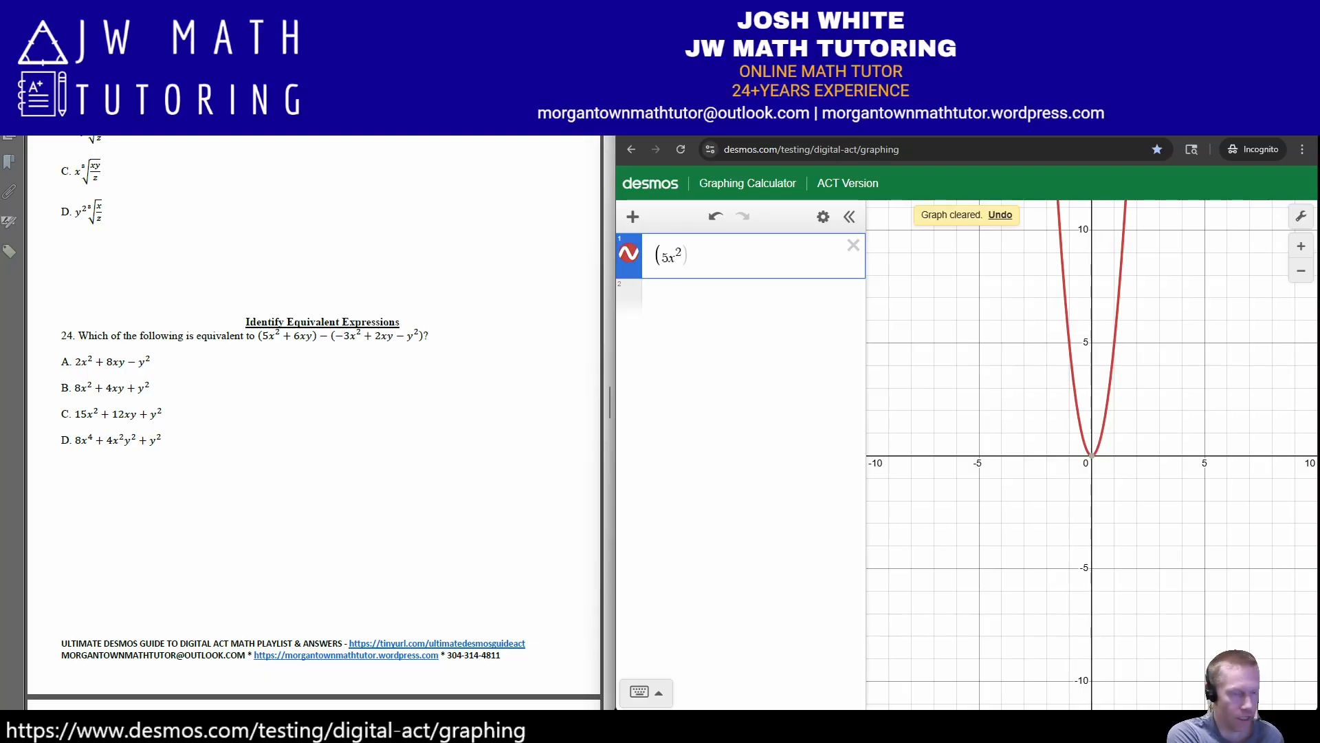
{"action": "type", "text": "+6xy"}
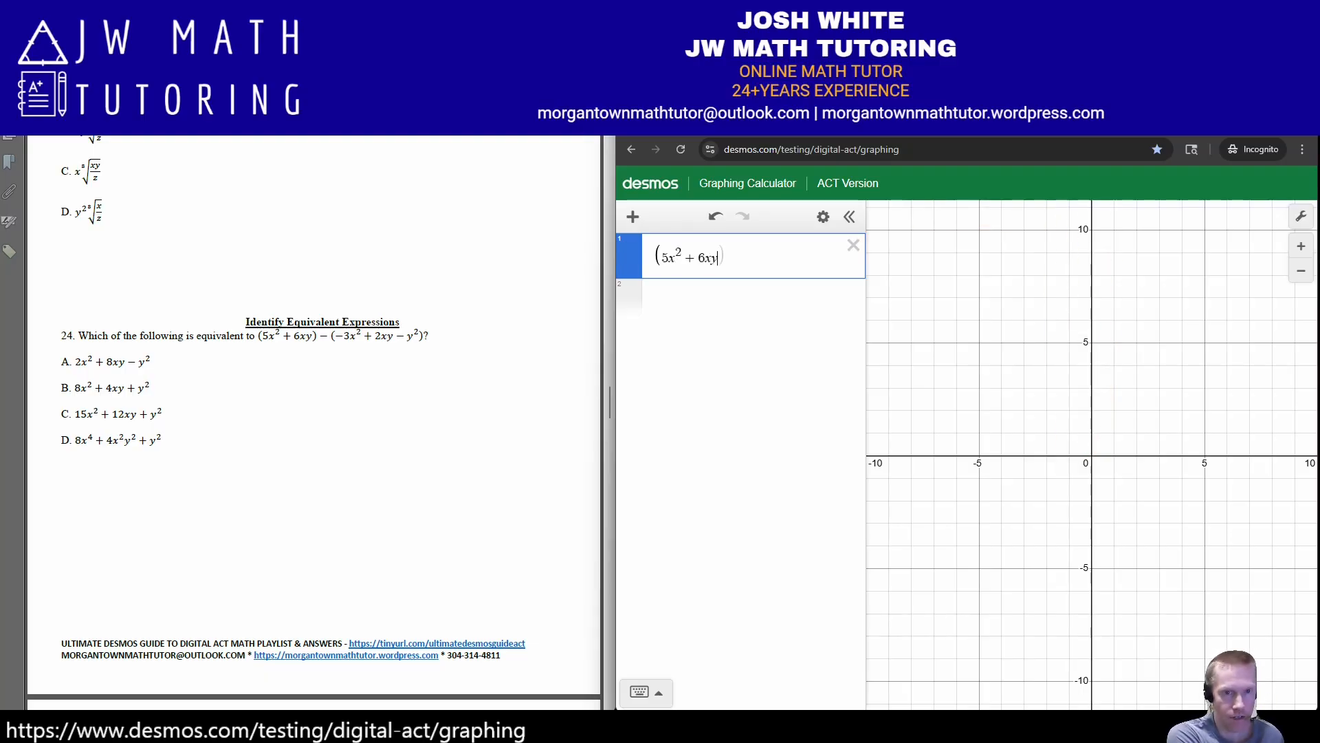
{"action": "type", "text": ")="}
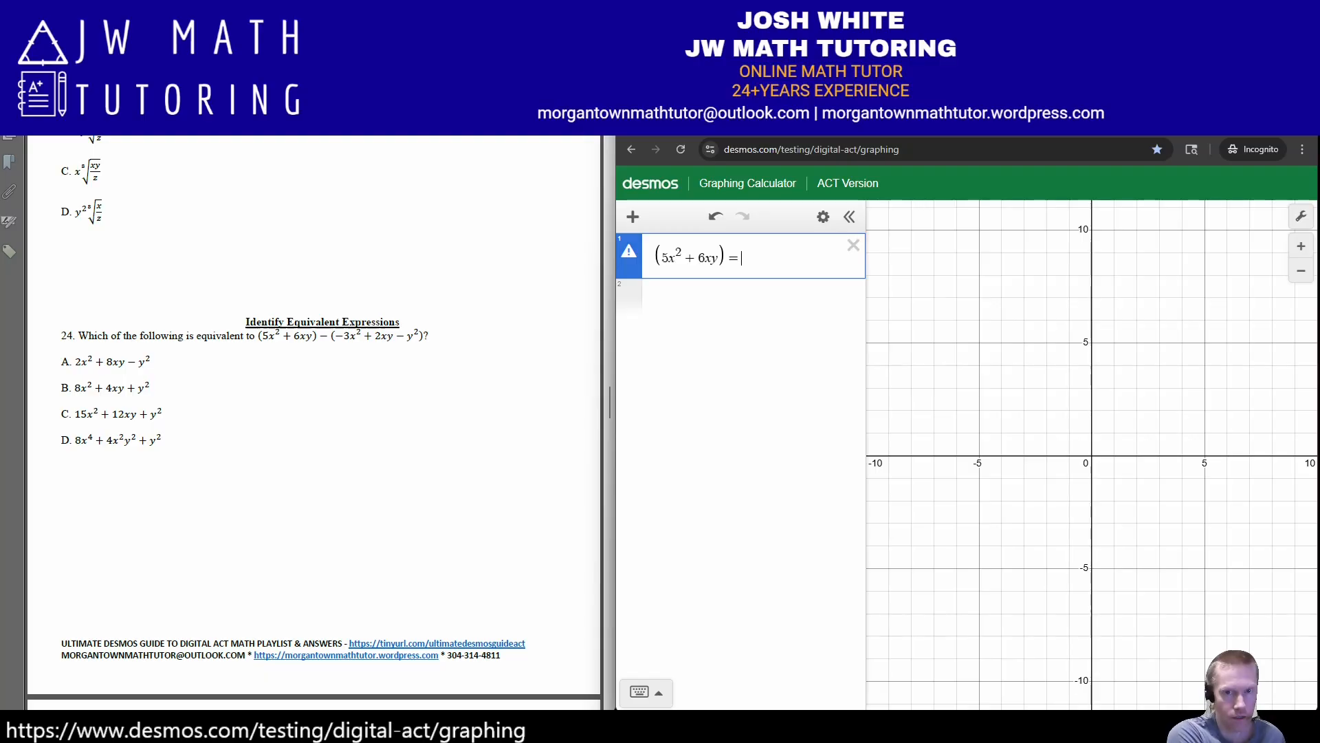
{"action": "type", "text": "("}
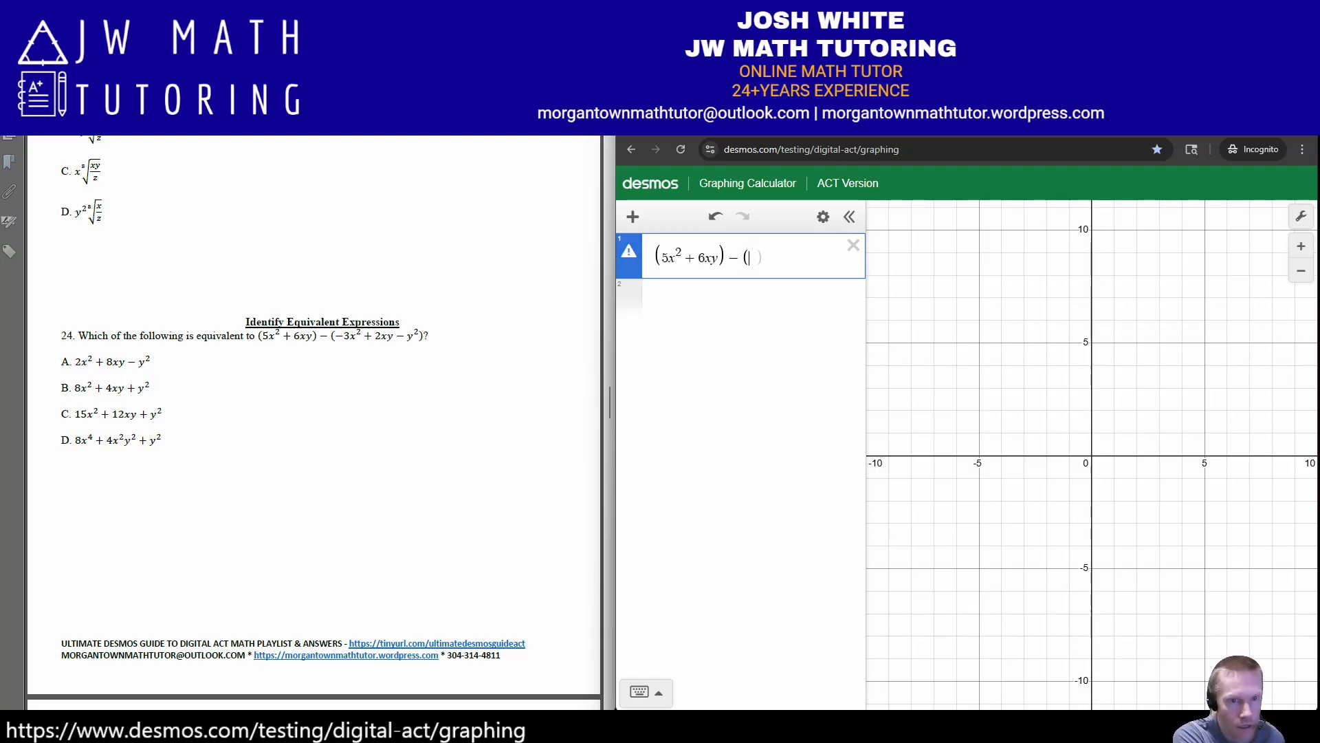
{"action": "type", "text": "-3x^2"}
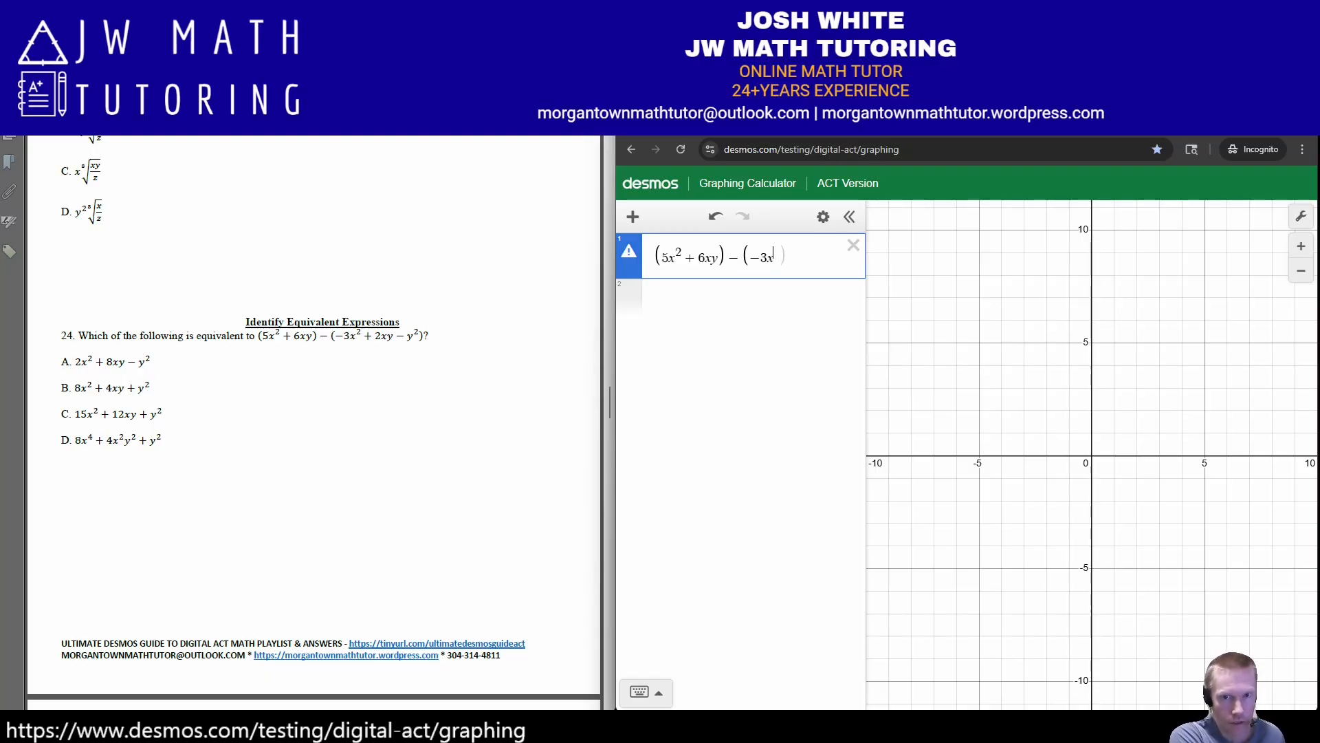
{"action": "type", "text": "+2xy"}
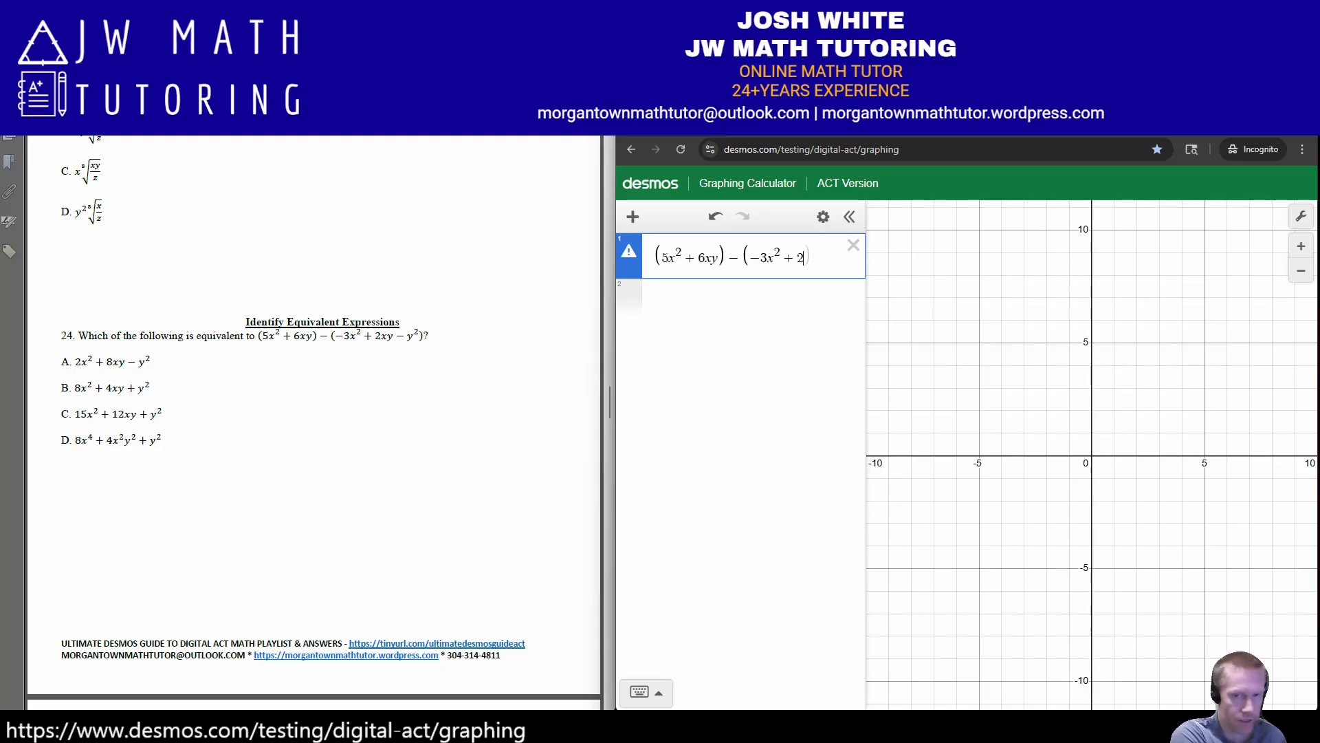
{"action": "type", "text": "-y^2"}
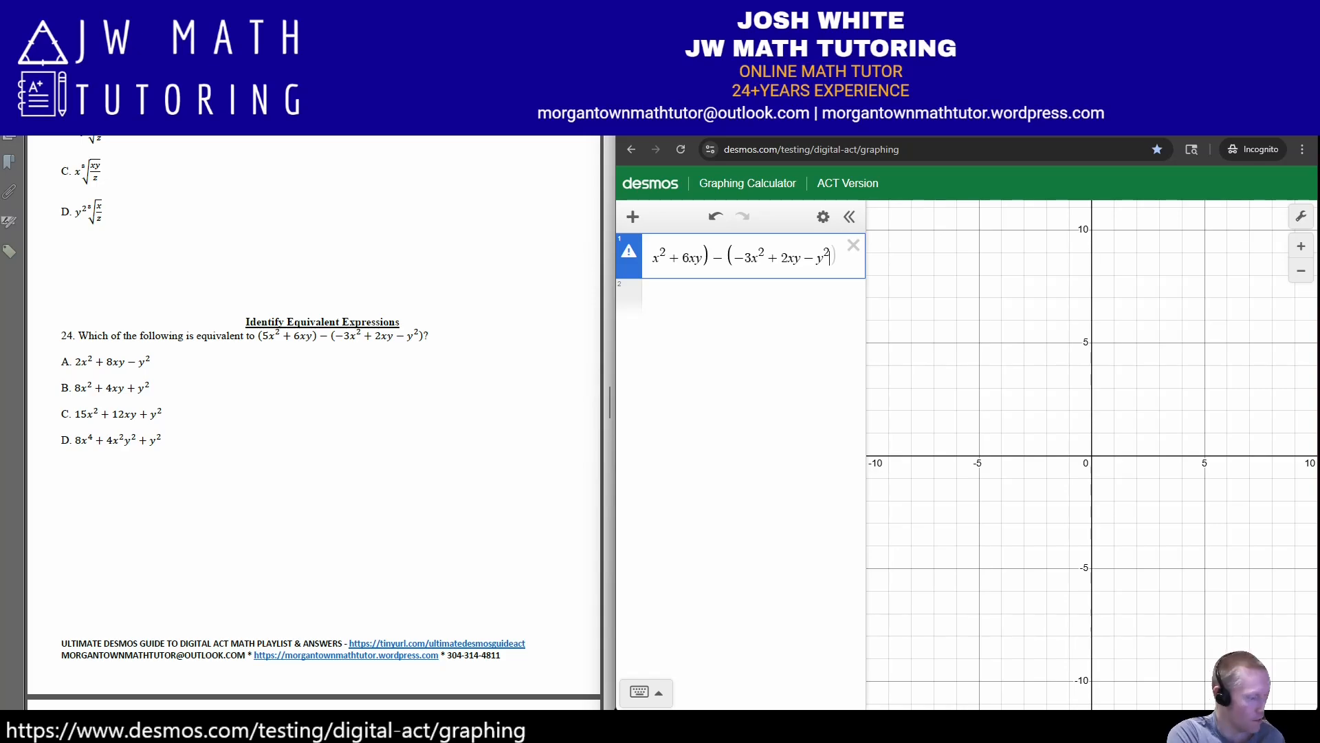
{"action": "type", "text": ")"}
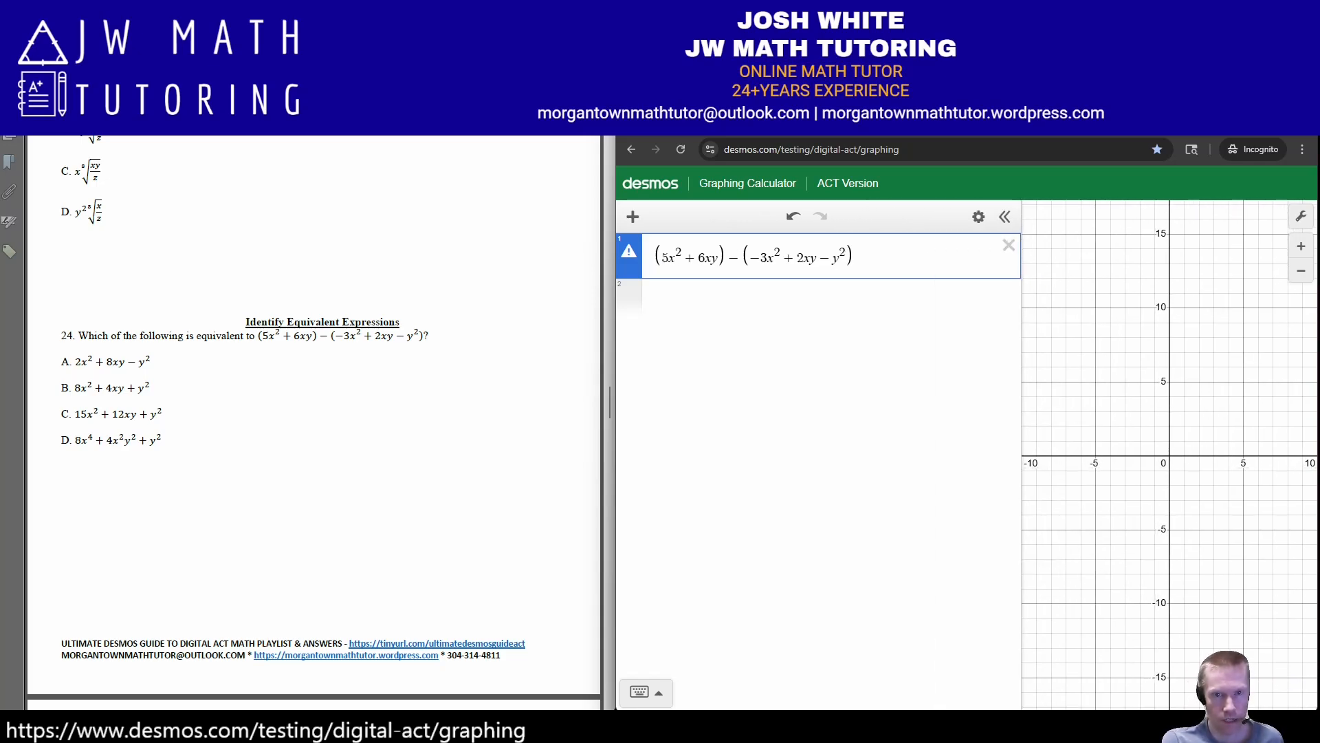
{"action": "mouse_move", "coordinate": [629, 251]}
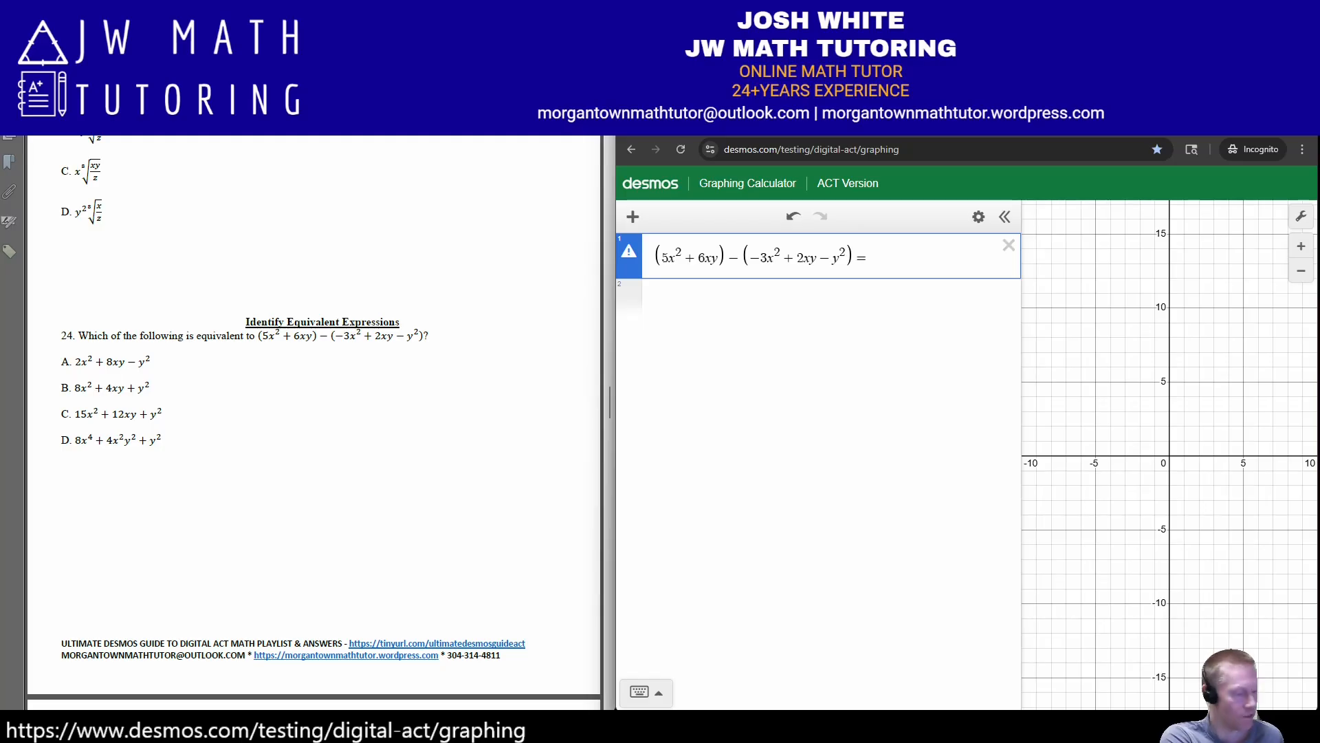
{"action": "type", "text": "0"}
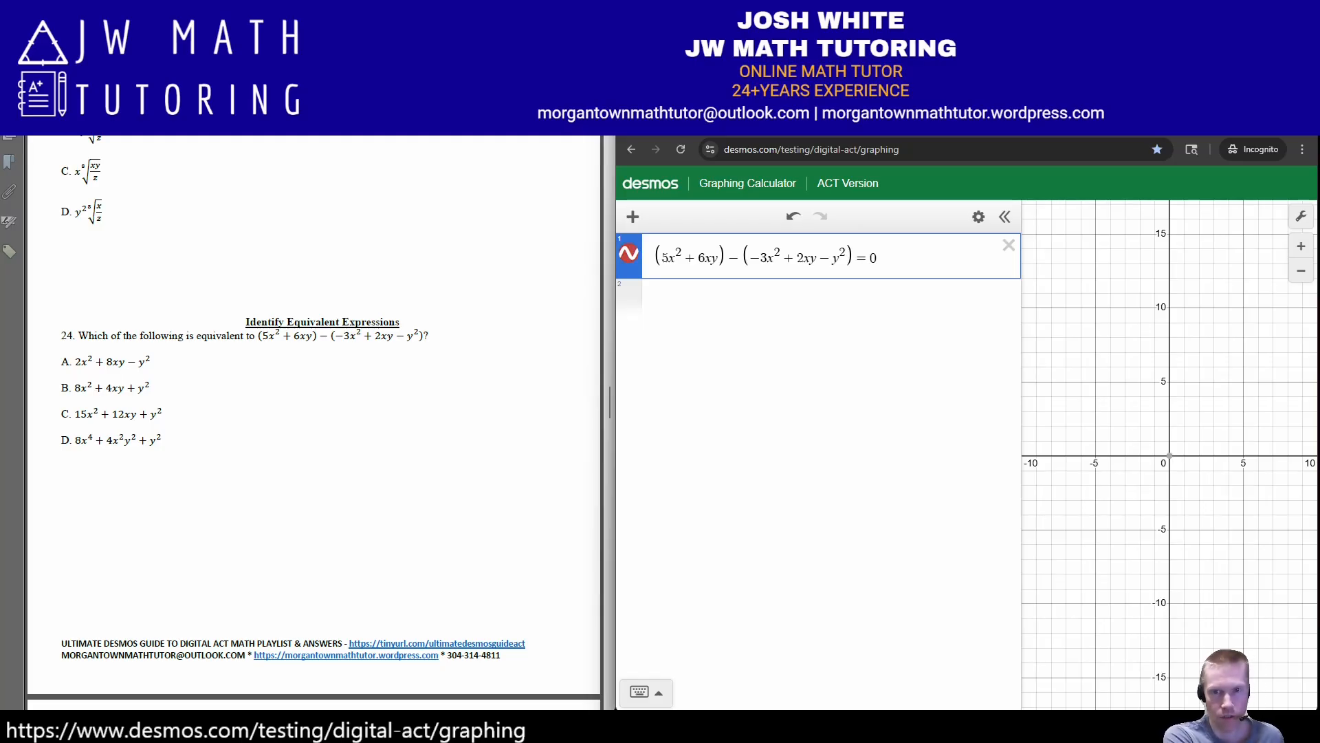
Try 10 and 100 in place of 0 on the equation's right side, and set it to 200.
{"action": "scroll", "coordinate": [1170, 455], "scroll_direction": "down", "scroll_amount": 10}
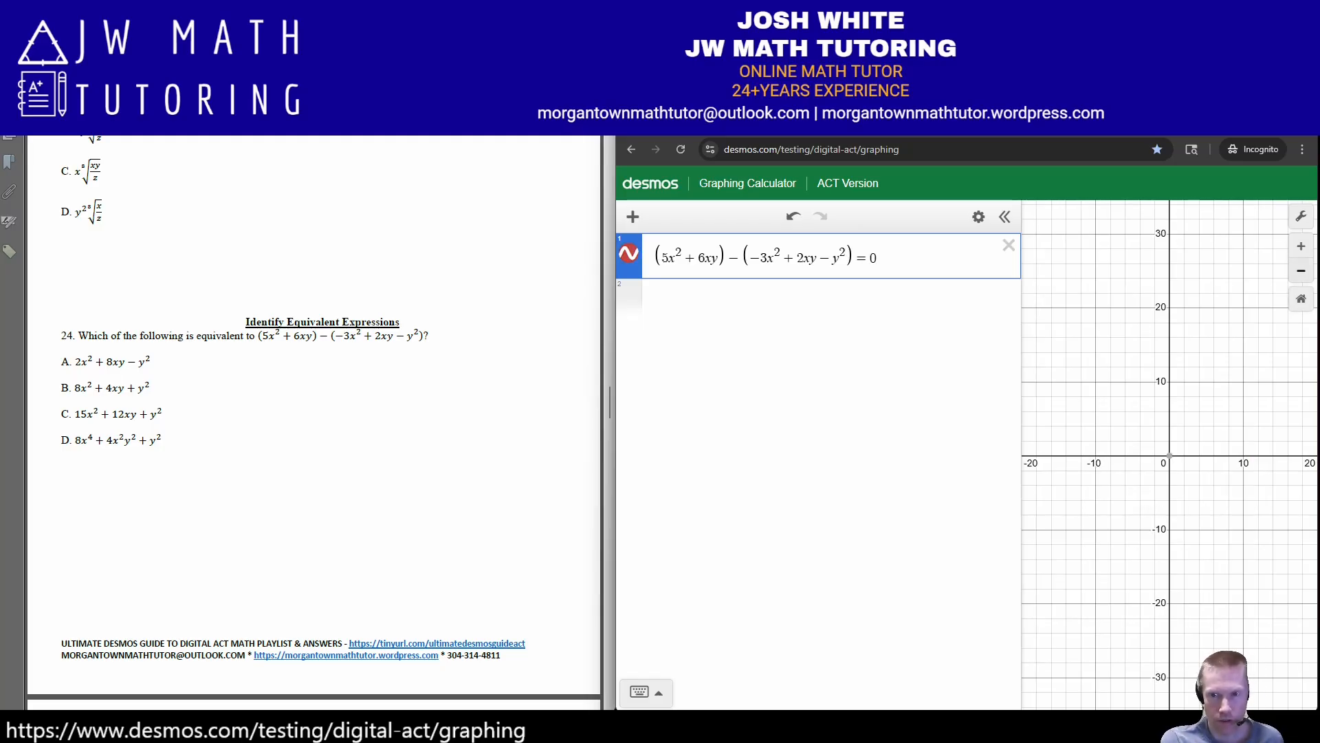
{"action": "scroll", "coordinate": [1169, 455], "scroll_direction": "up", "scroll_amount": 2}
{"action": "left_click_drag", "start_coordinate": [1170, 456], "coordinate": [1154, 452]}
{"action": "left_click", "coordinate": [879, 258]}
{"action": "key", "text": "BackSpace"}
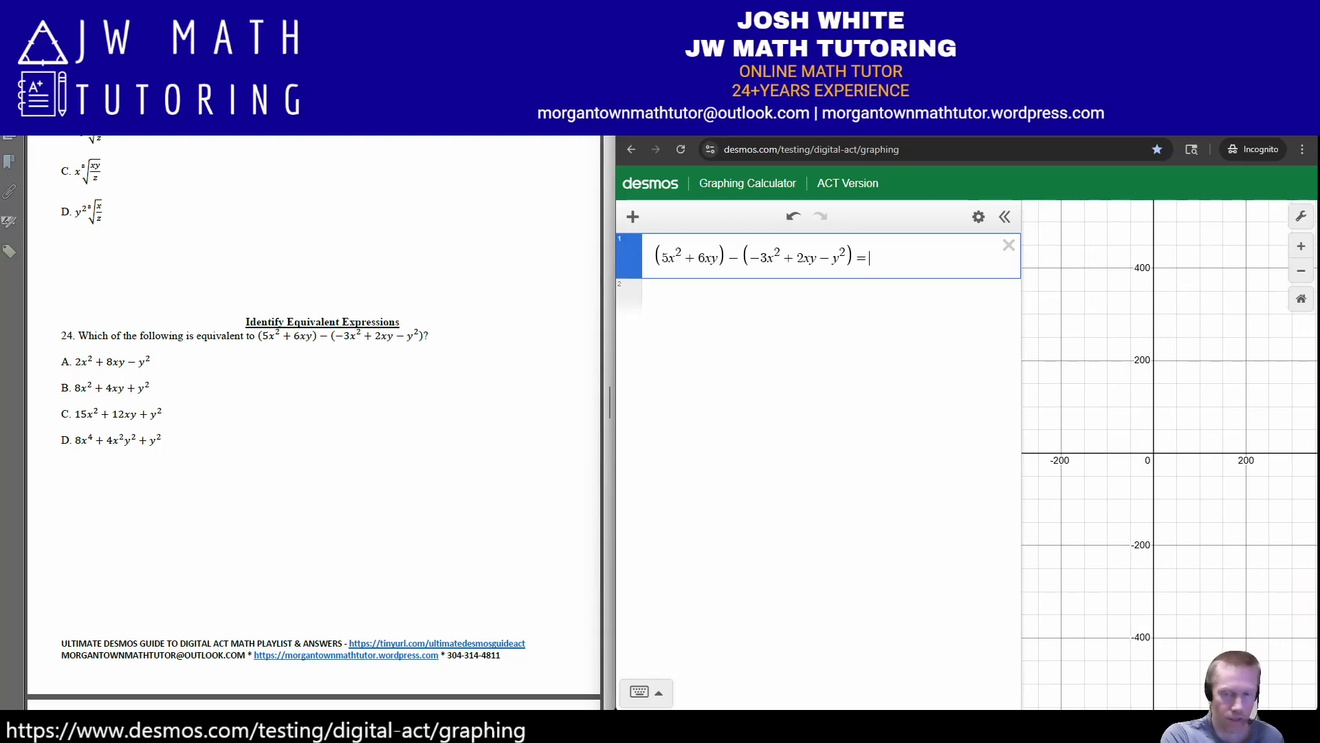
{"action": "type", "text": "10"}
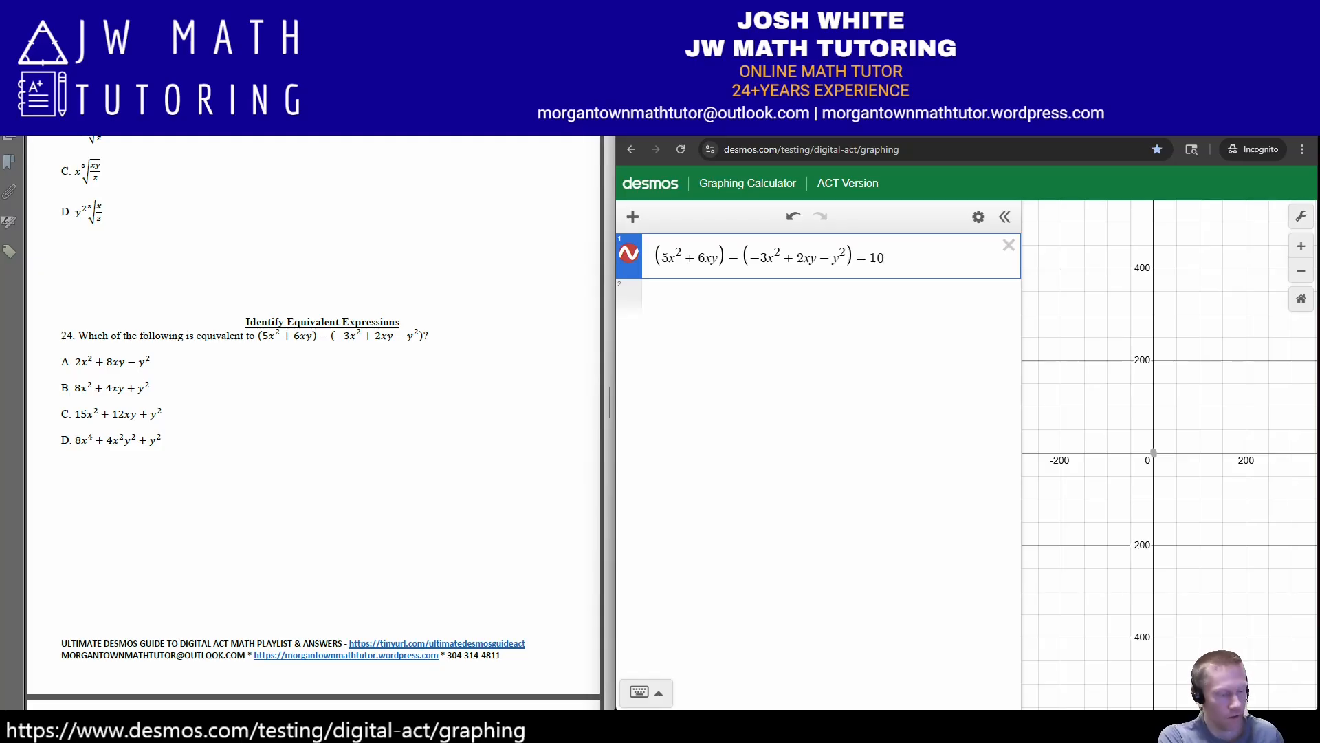
{"action": "type", "text": "0"}
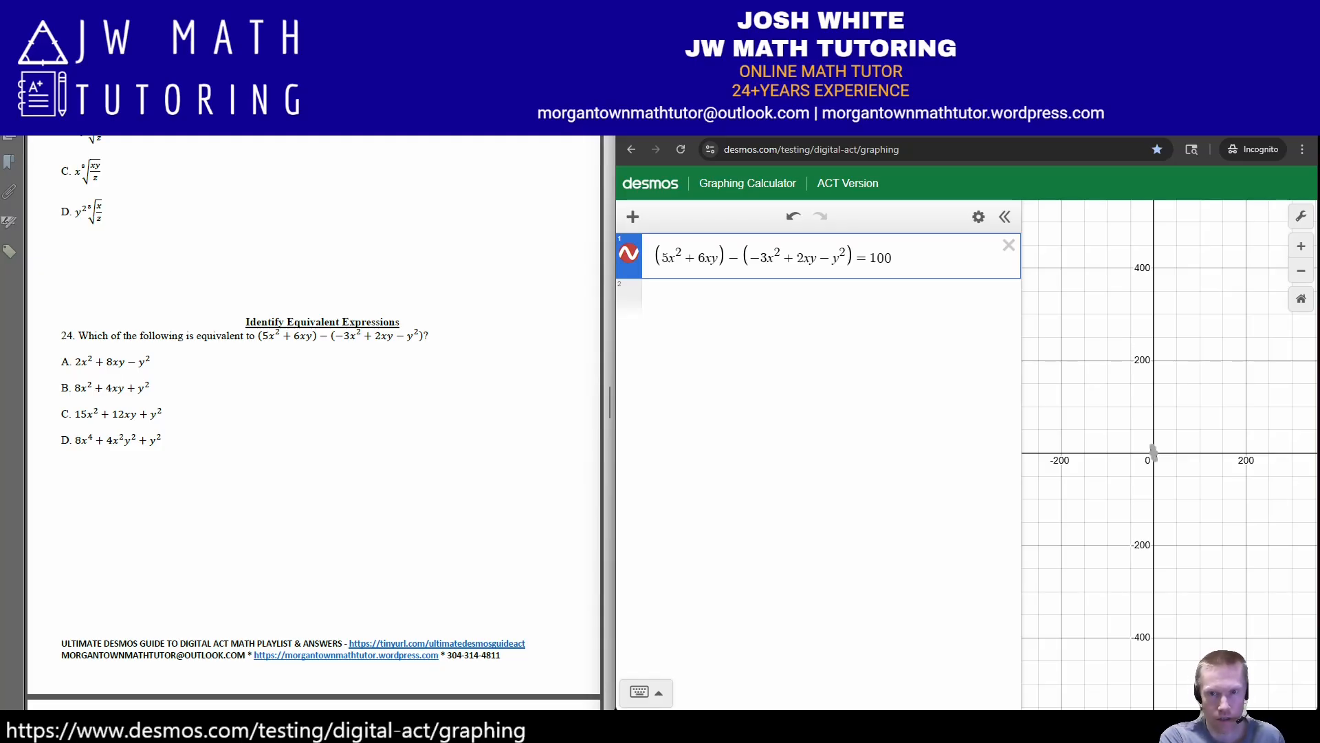
{"action": "key", "text": "BackSpace"}
{"action": "key", "text": "BackSpace"}
{"action": "key", "text": "BackSpace"}
{"action": "type", "text": "200"}
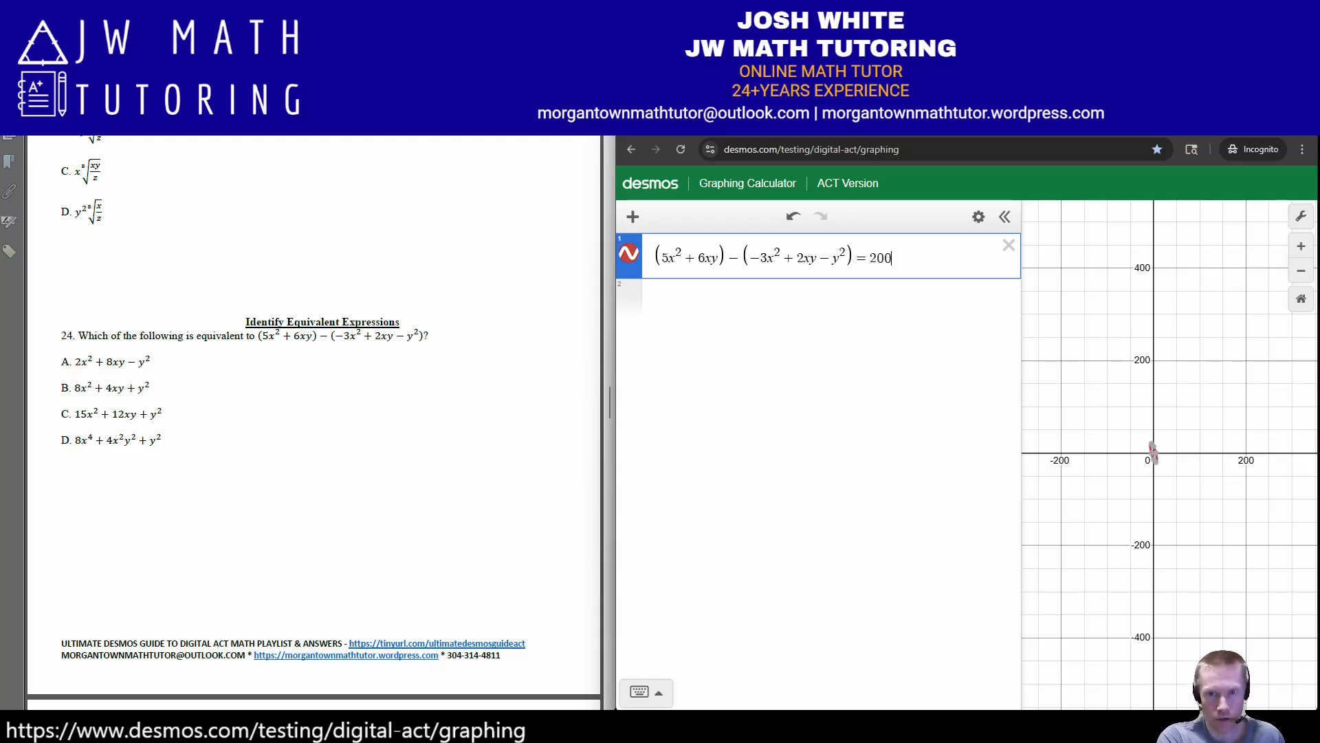
Restore the graph's default view and set the right side of problem 24's equation to 10.
{"action": "key", "text": "BackSpace"}
{"action": "key", "text": "BackSpace"}
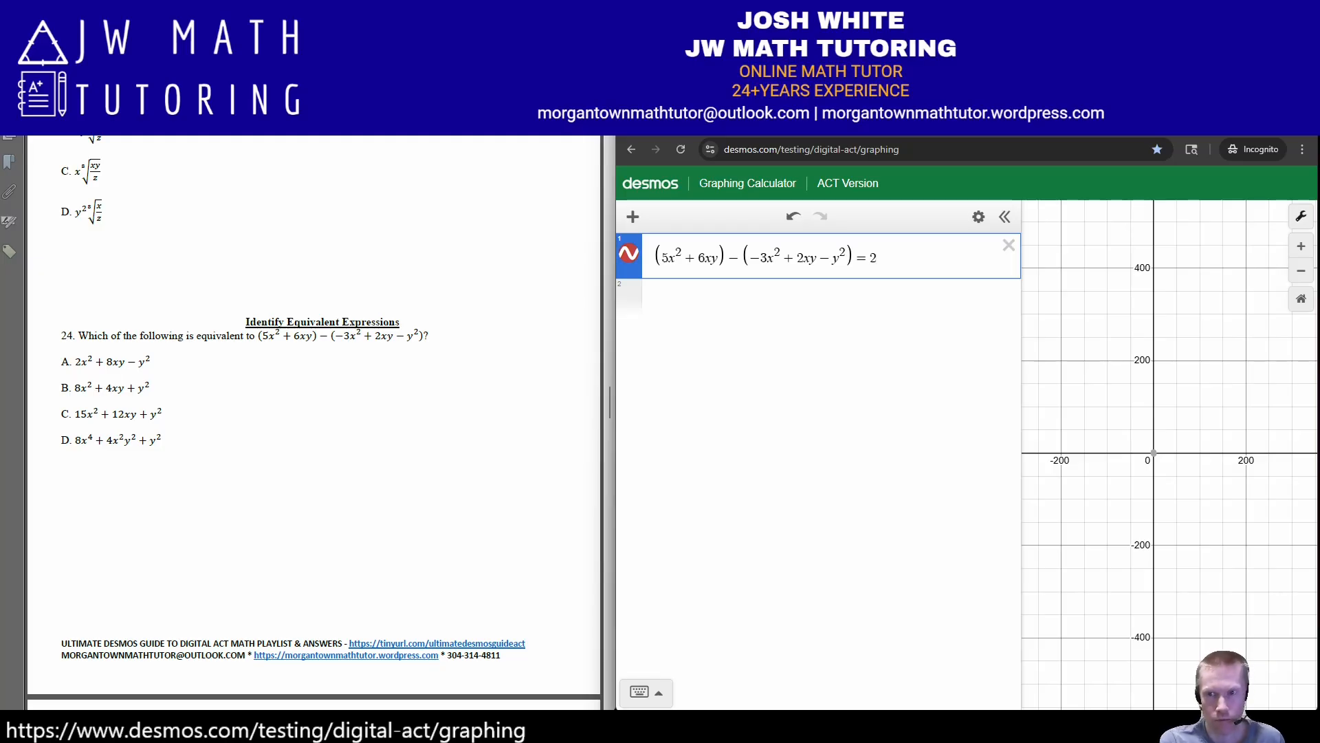
{"action": "left_click", "coordinate": [1301, 298]}
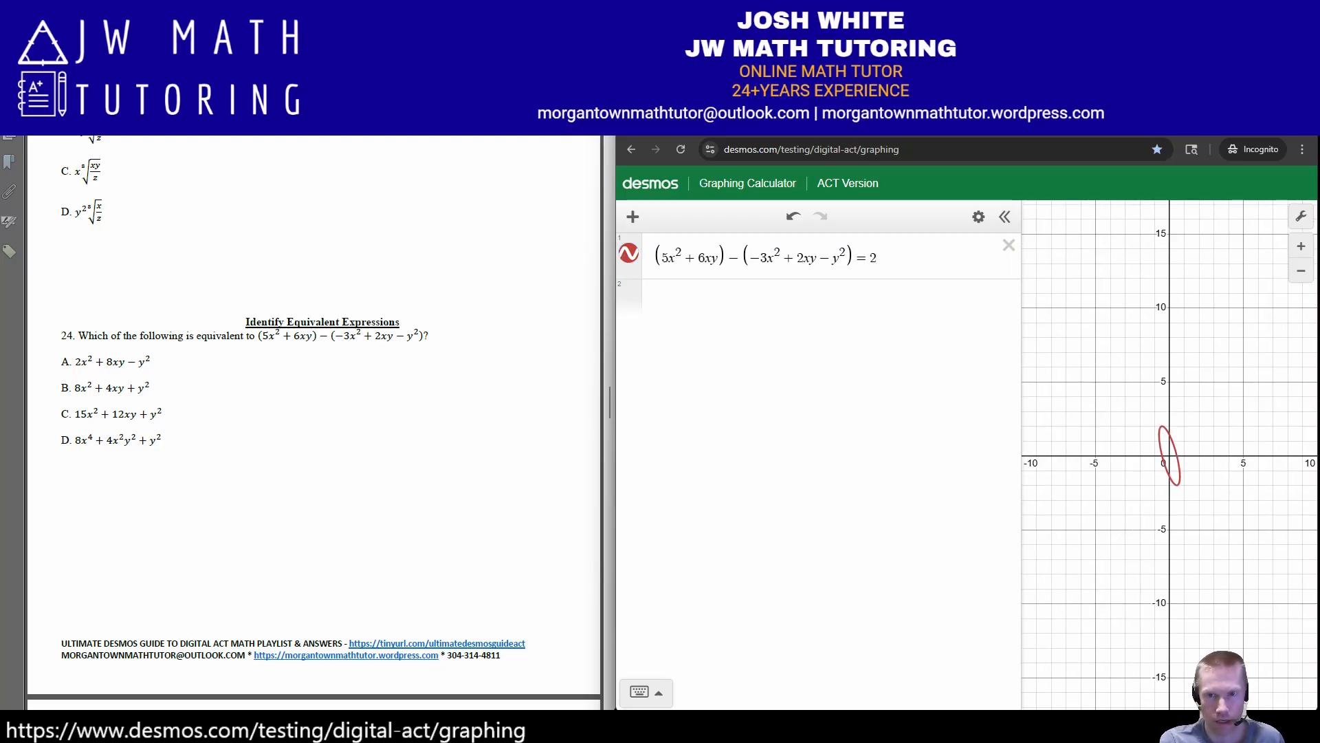
{"action": "left_click", "coordinate": [879, 257]}
{"action": "key", "text": "BackSpace"}
{"action": "type", "text": "10"}
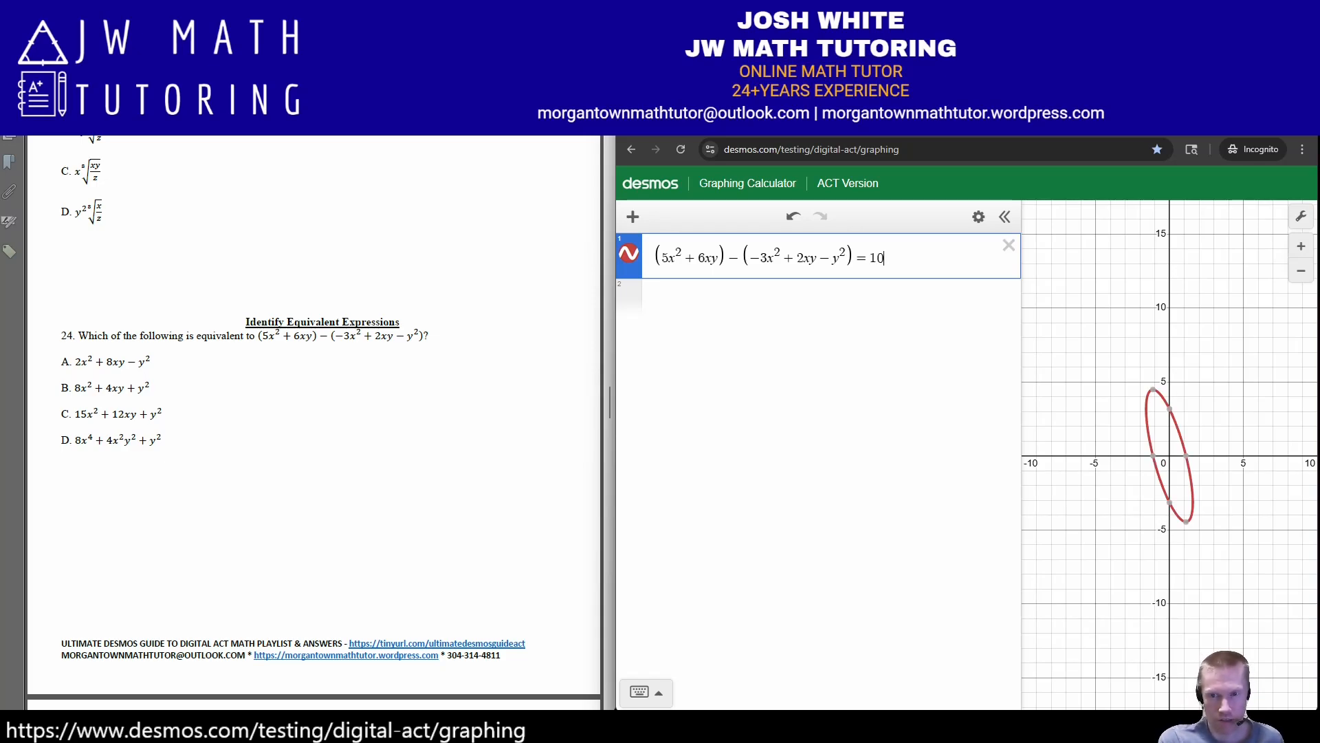
Graph answer choice A of problem 24 as a second equation: 2x^2+8xy-y^2=10.
{"action": "key", "text": "Return"}
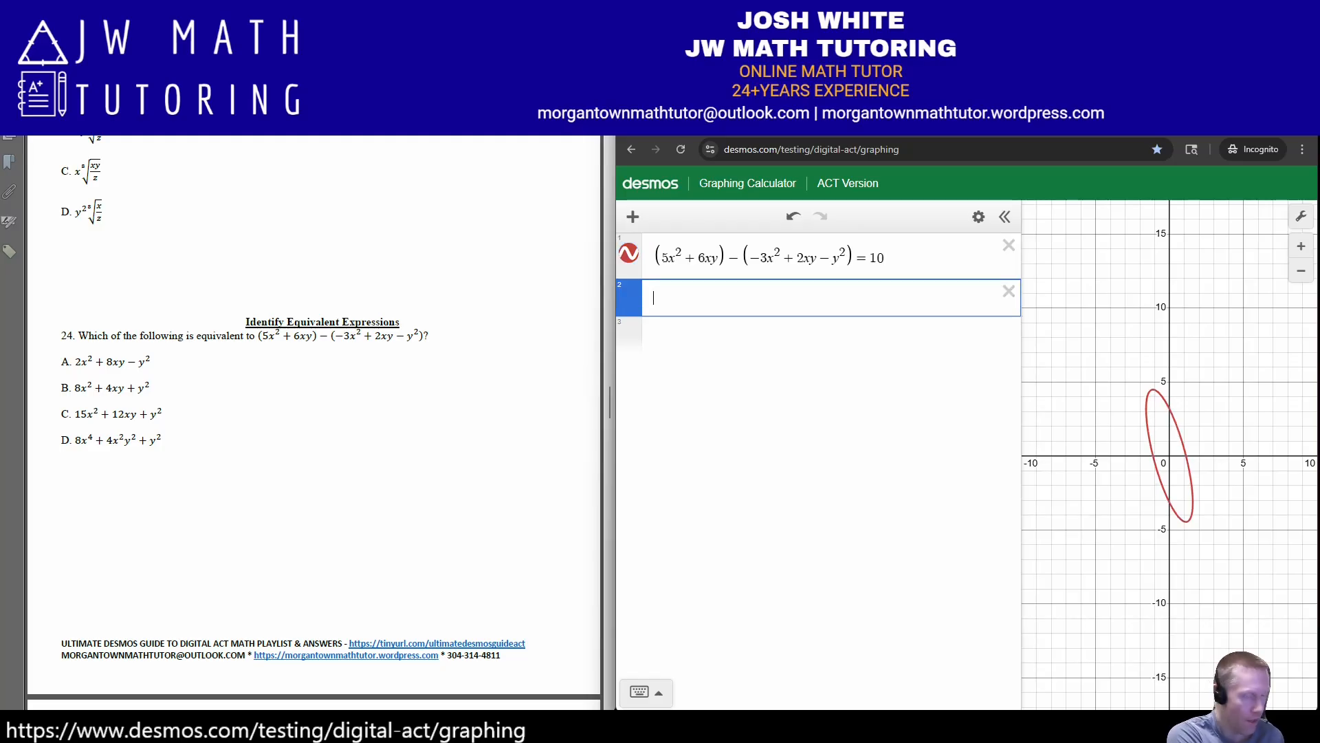
{"action": "type", "text": "2x^2"}
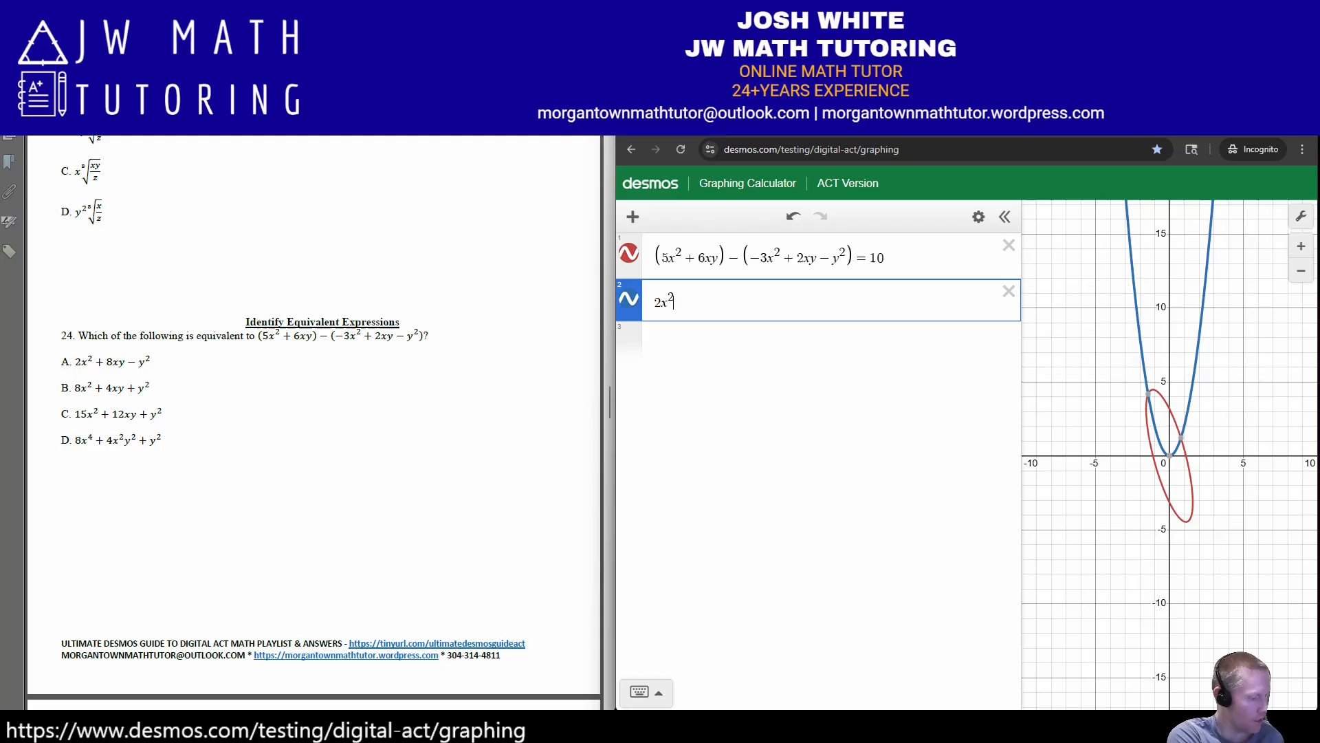
{"action": "key", "text": "Right"}
{"action": "type", "text": "+8xy-y"}
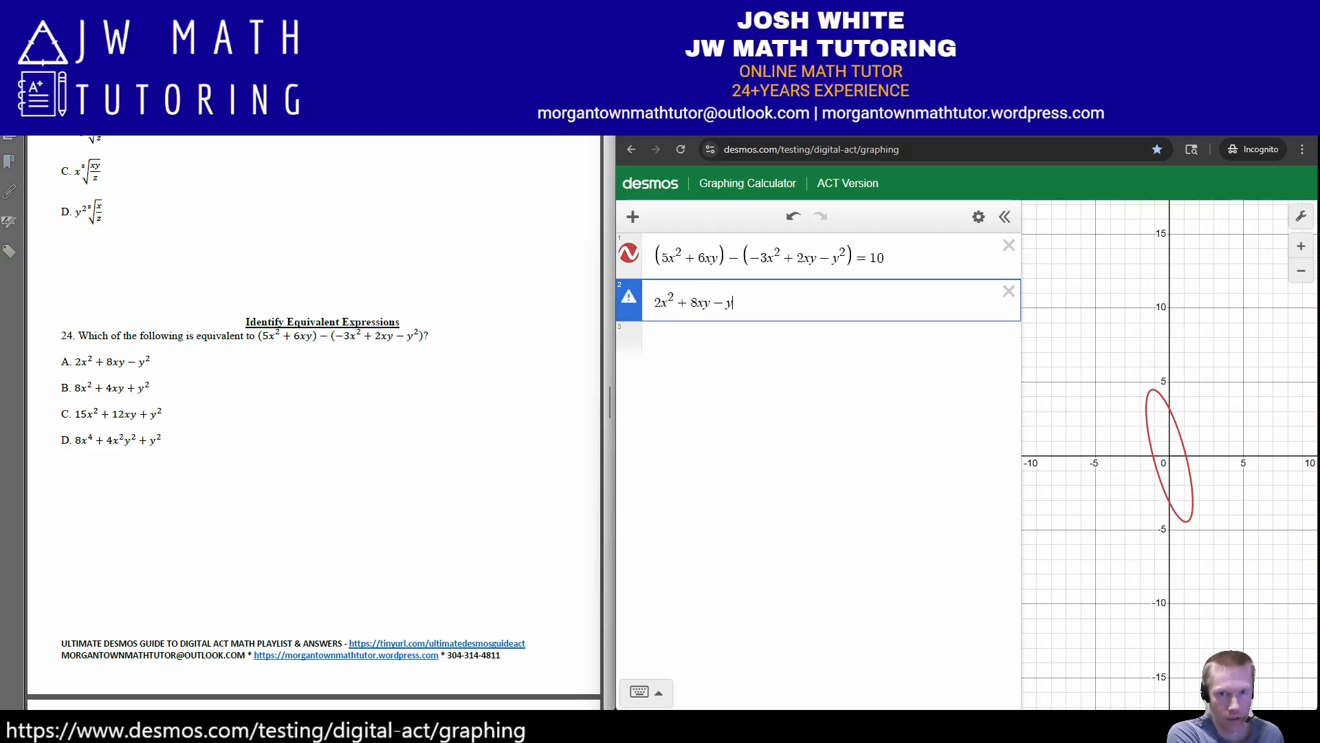
{"action": "type", "text": "^2="}
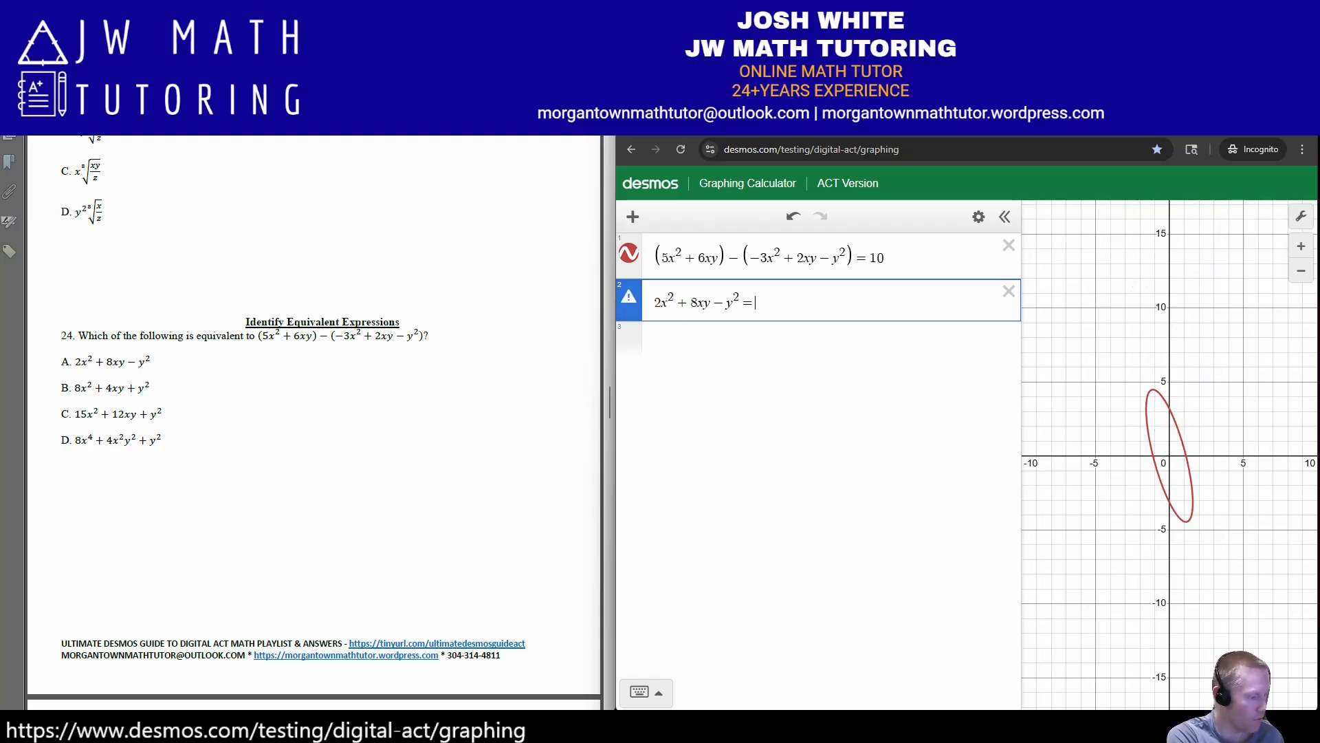
{"action": "type", "text": "10"}
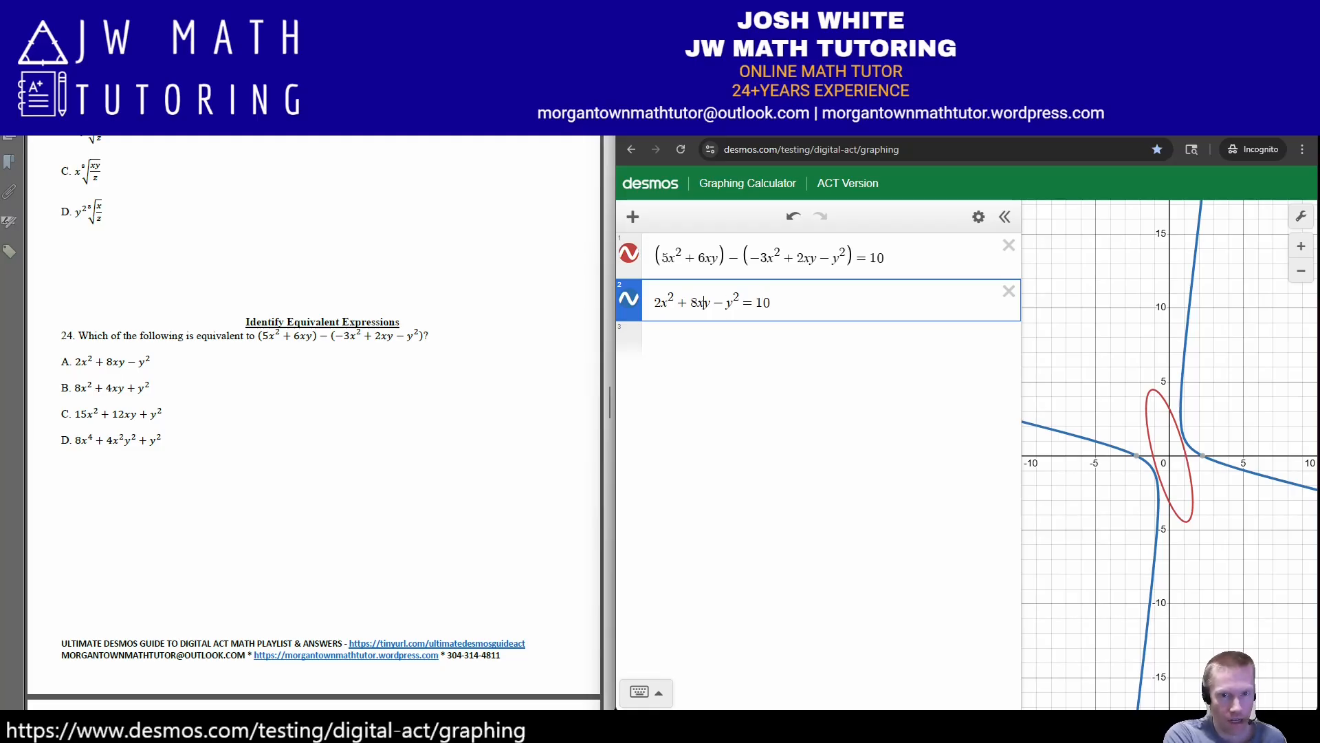
Edit the second equation to match answer choice B of problem 24: 8x^2+4xy+y^2=10.
{"action": "key", "text": "Left"}
{"action": "key", "text": "Left"}
{"action": "key", "text": "Left"}
{"action": "key", "text": "Left"}
{"action": "key", "text": "Left"}
{"action": "key", "text": "Left"}
{"action": "key", "text": "Left"}
{"action": "key", "text": "BackSpace"}
{"action": "type", "text": "8"}
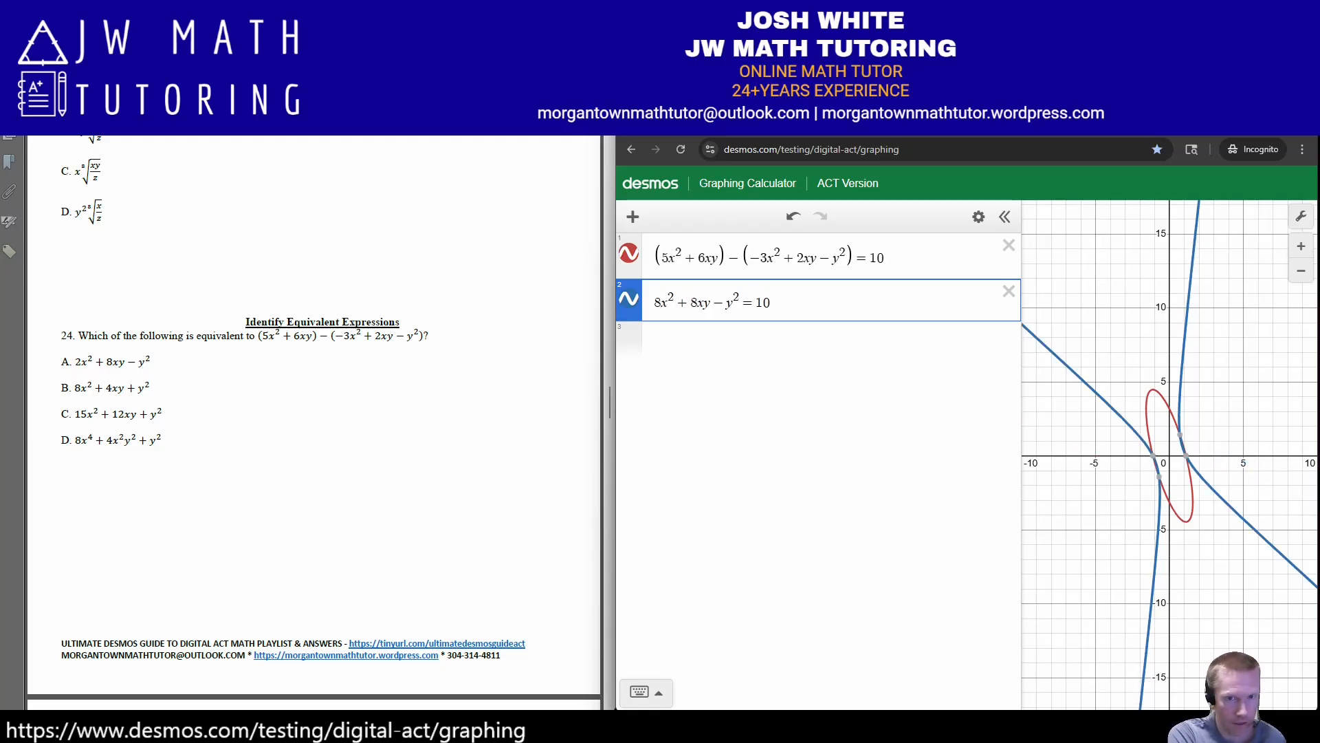
{"action": "key", "text": "Delete"}
{"action": "type", "text": "4"}
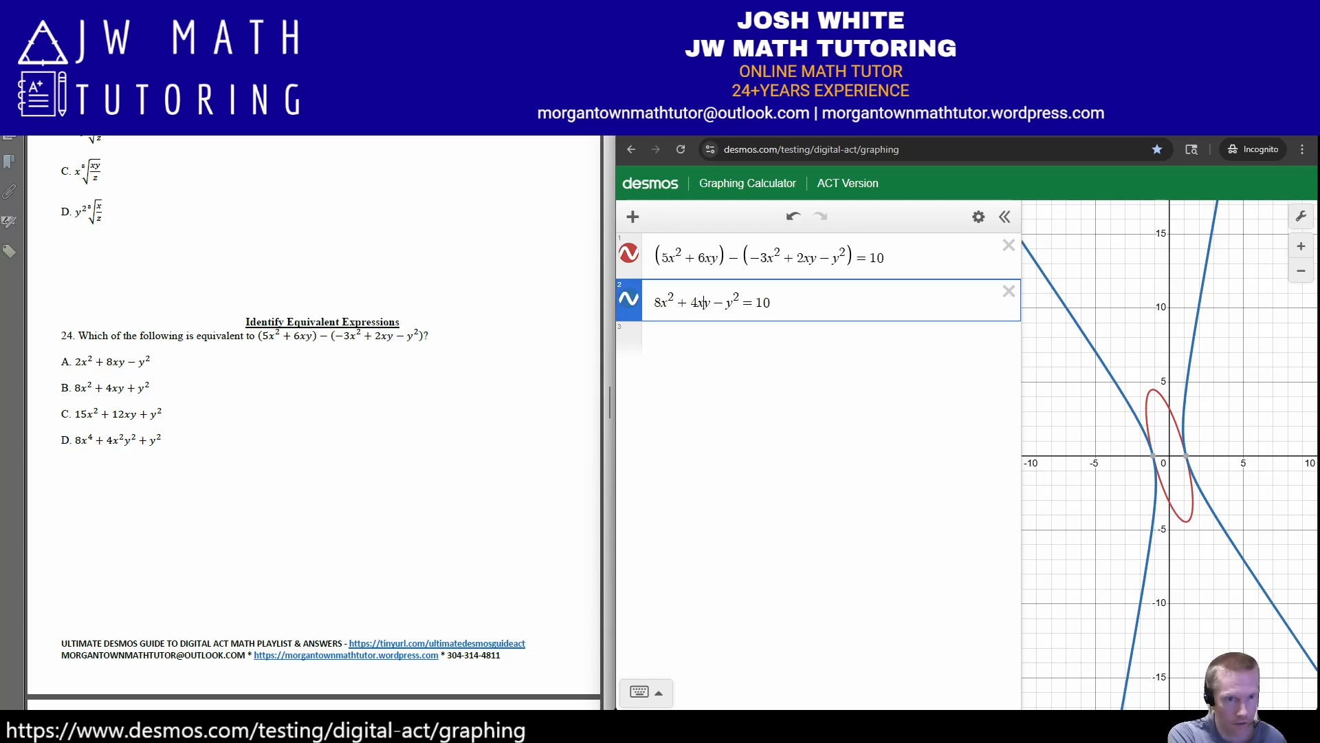
{"action": "key", "text": "Delete"}
{"action": "type", "text": "+"}
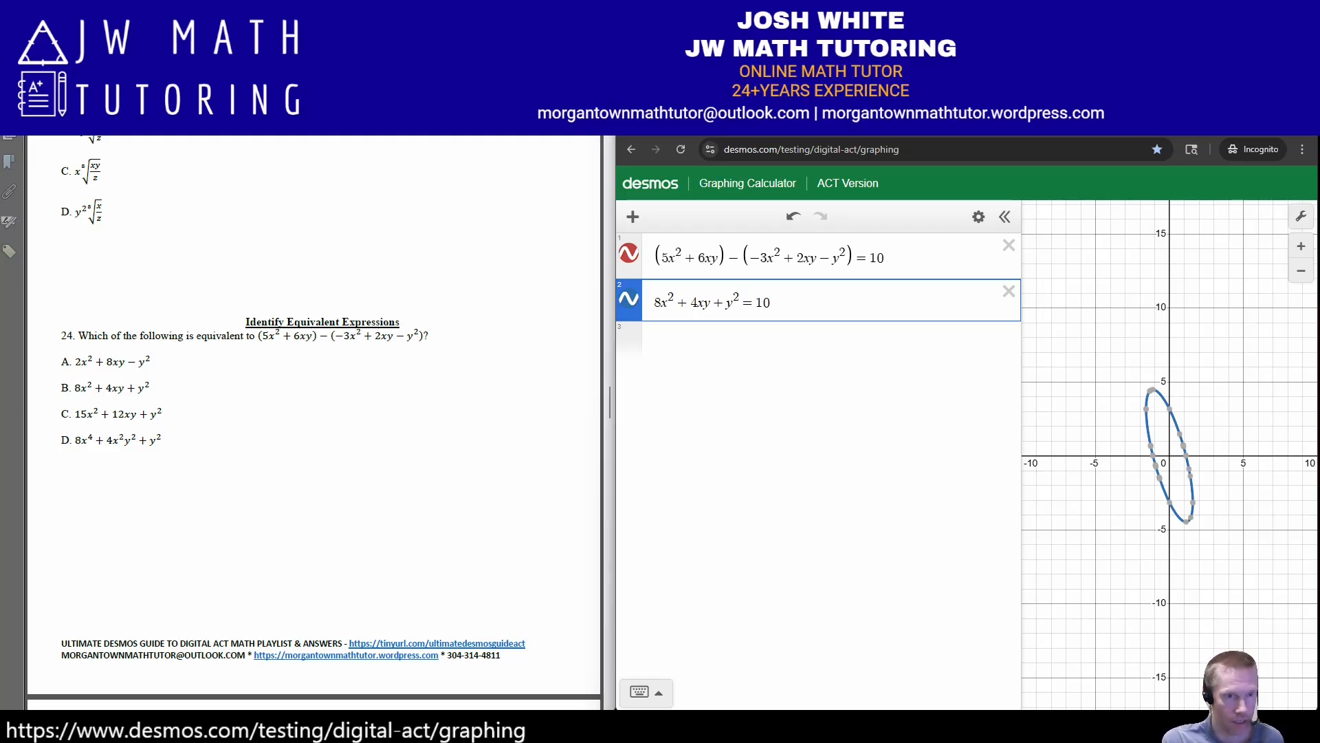
Circle answer choice B of problem 24 on the worksheet and clear the mark.
{"action": "mouse_move", "coordinate": [72, 375]}
{"action": "left_mouse_down"}
{"action": "mouse_move", "coordinate": [54, 413]}
{"action": "mouse_move", "coordinate": [154, 405]}
{"action": "mouse_move", "coordinate": [137, 373]}
{"action": "mouse_move", "coordinate": [75, 373]}
{"action": "left_mouse_up"}
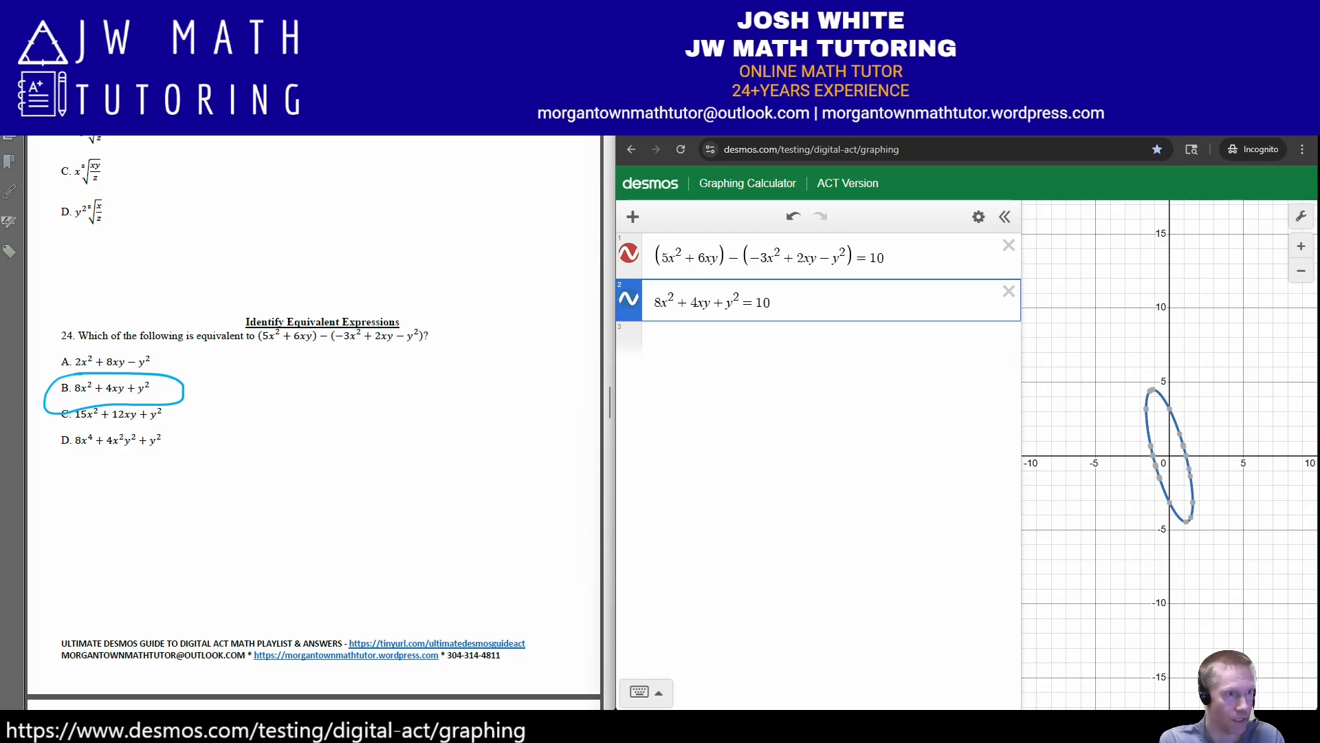
{"action": "key", "text": "Escape"}
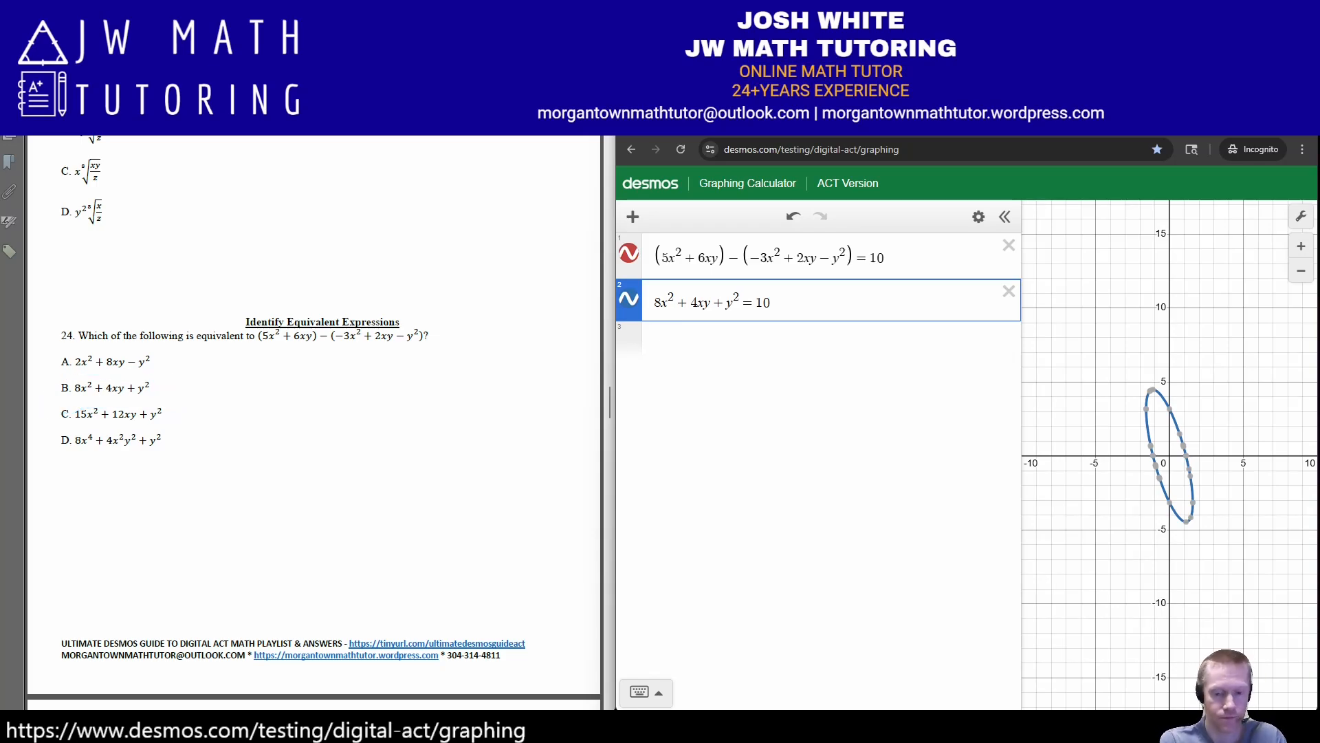
Bring problem 25 into view on the worksheet and delete both equations from the calculator.
{"action": "scroll", "coordinate": [313, 422], "scroll_direction": "down", "scroll_amount": 10}
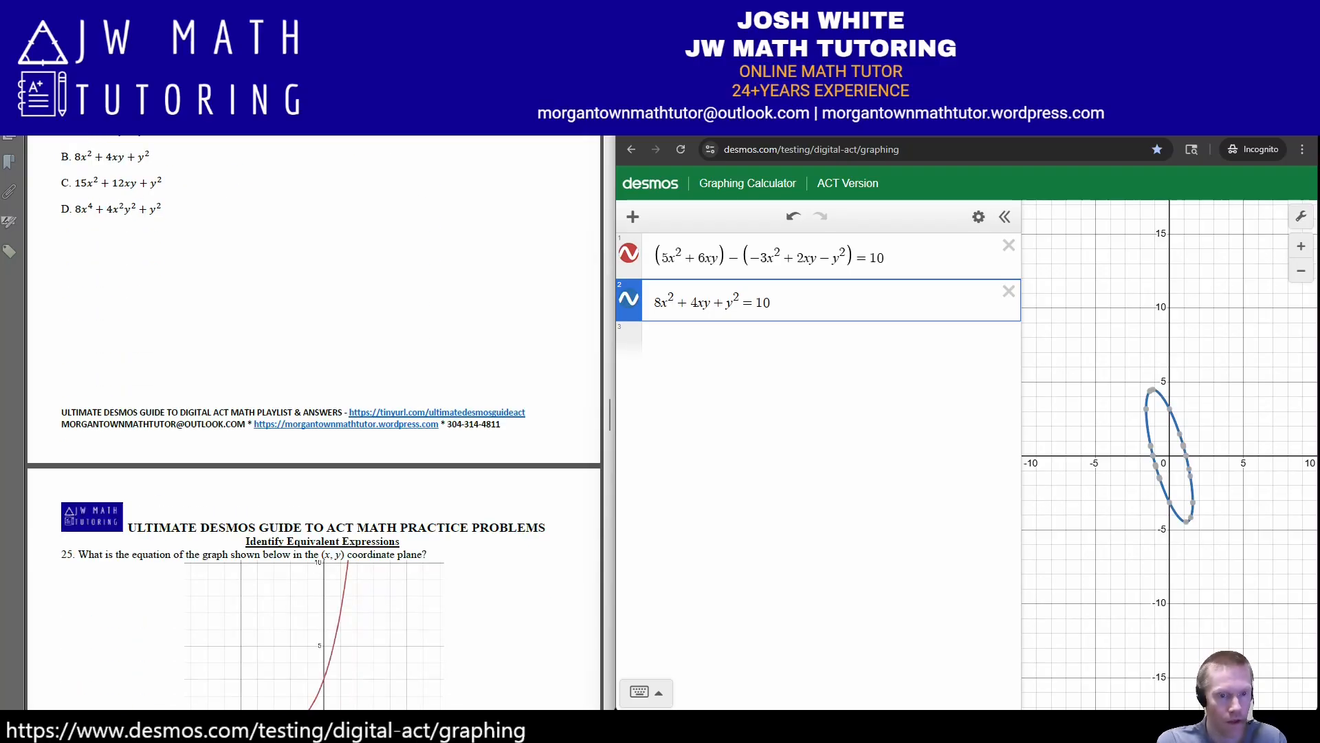
{"action": "scroll", "coordinate": [314, 423], "scroll_direction": "down", "scroll_amount": 1}
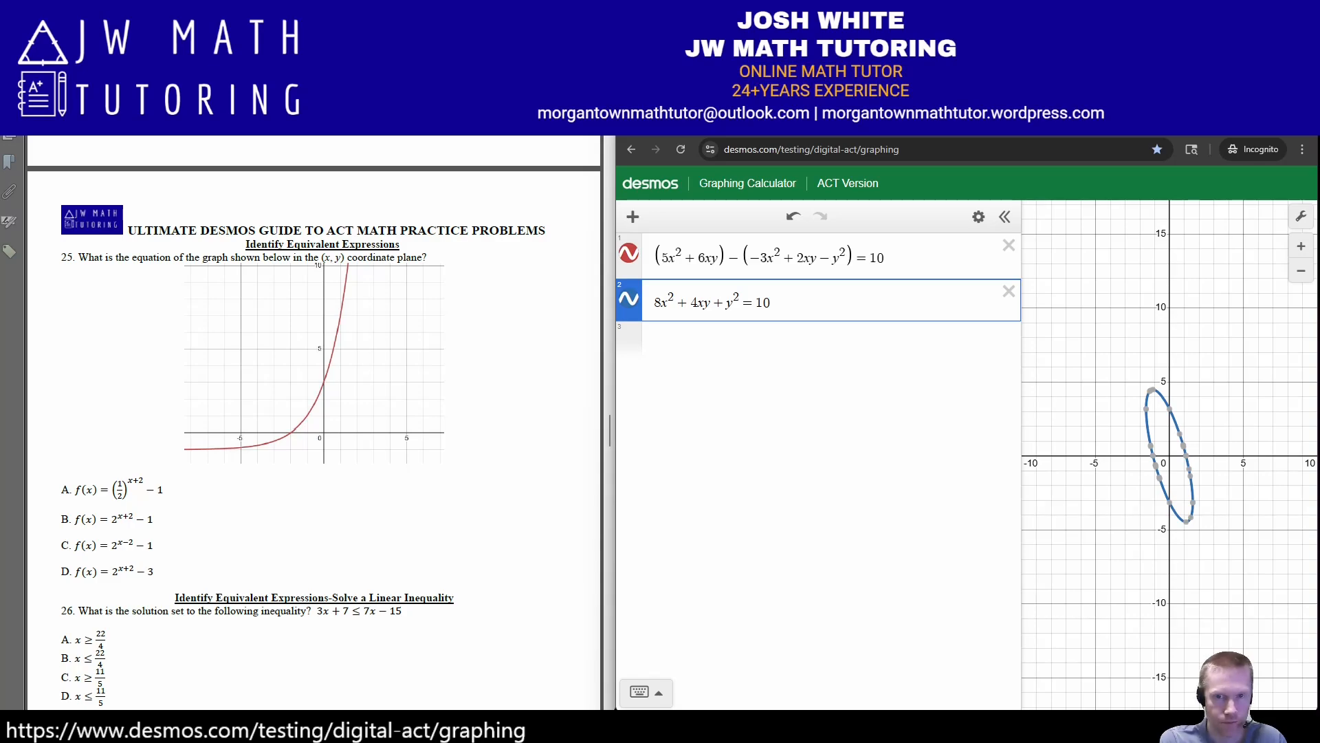
{"action": "left_click", "coordinate": [1009, 291]}
{"action": "left_click", "coordinate": [1008, 245]}
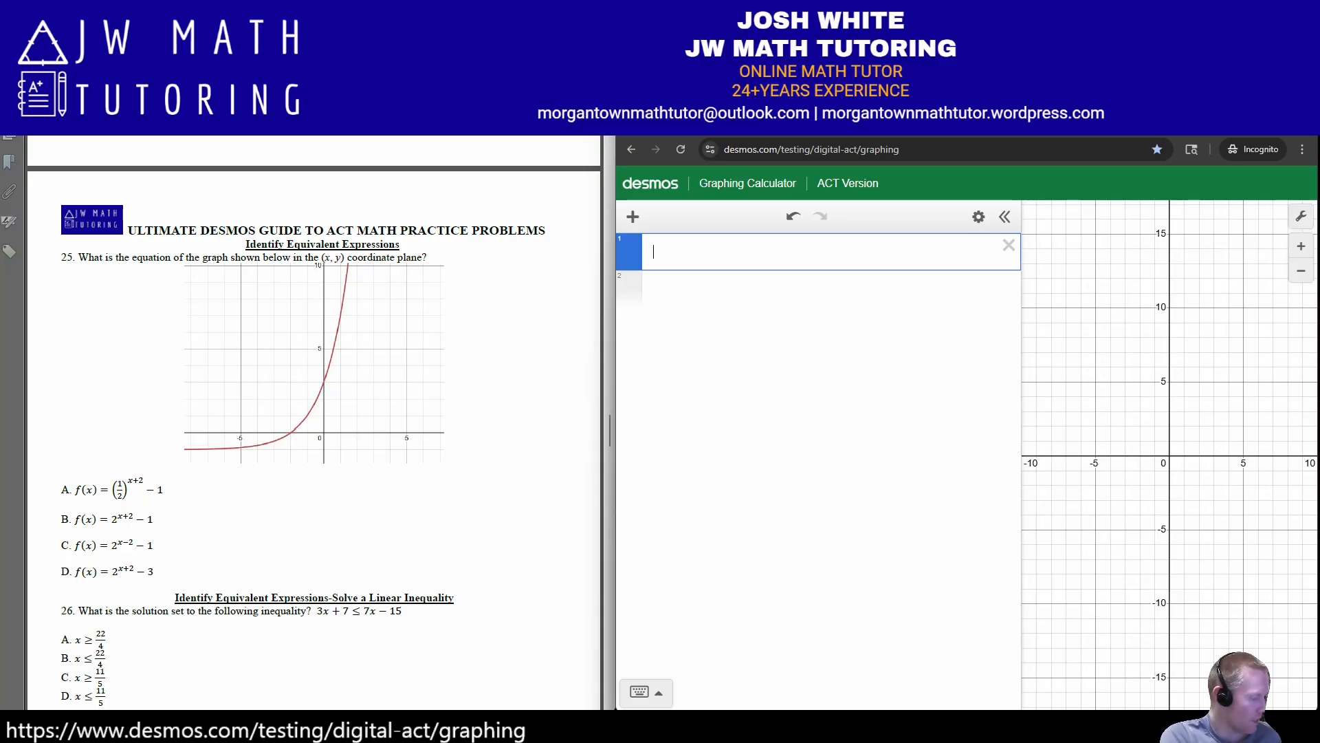
Graph answer choice A of problem 25: (1/2)^(x+2)-1.
{"action": "type", "text": "(1/2"}
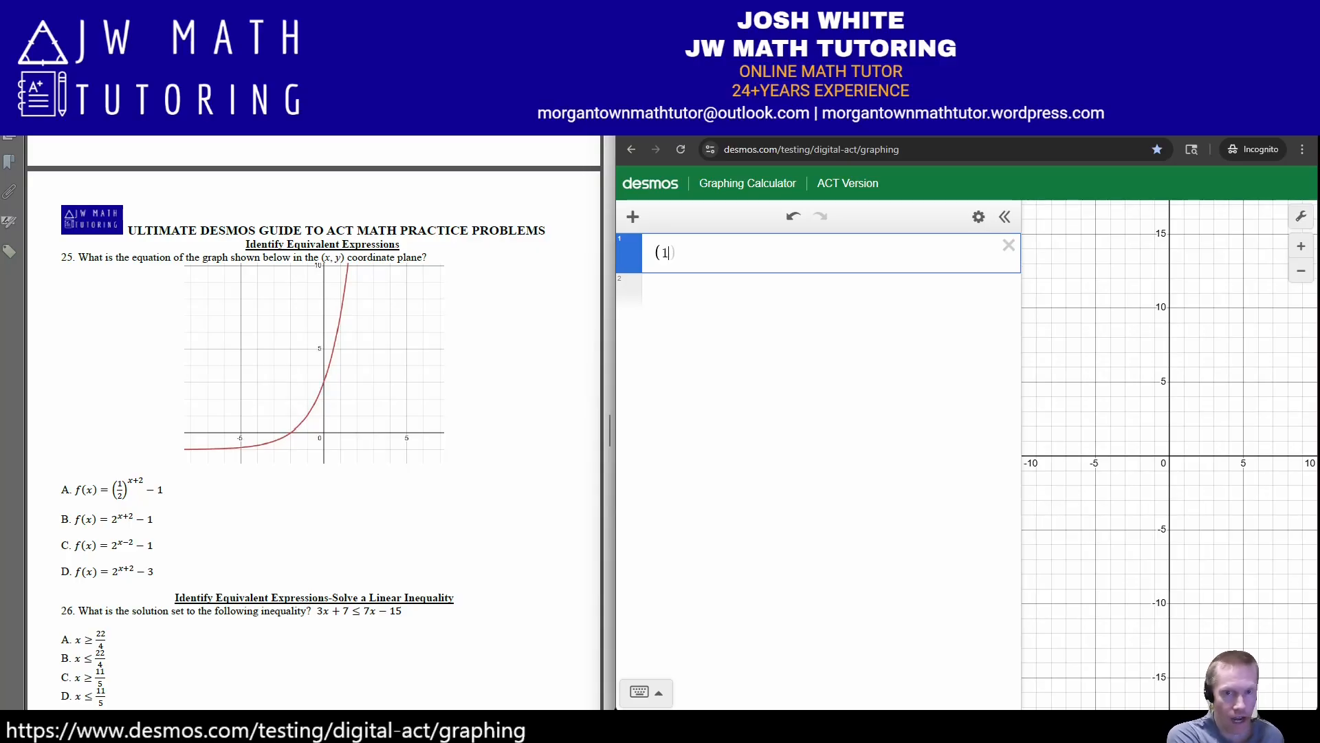
{"action": "key", "text": "Right"}
{"action": "type", "text": ")^x"}
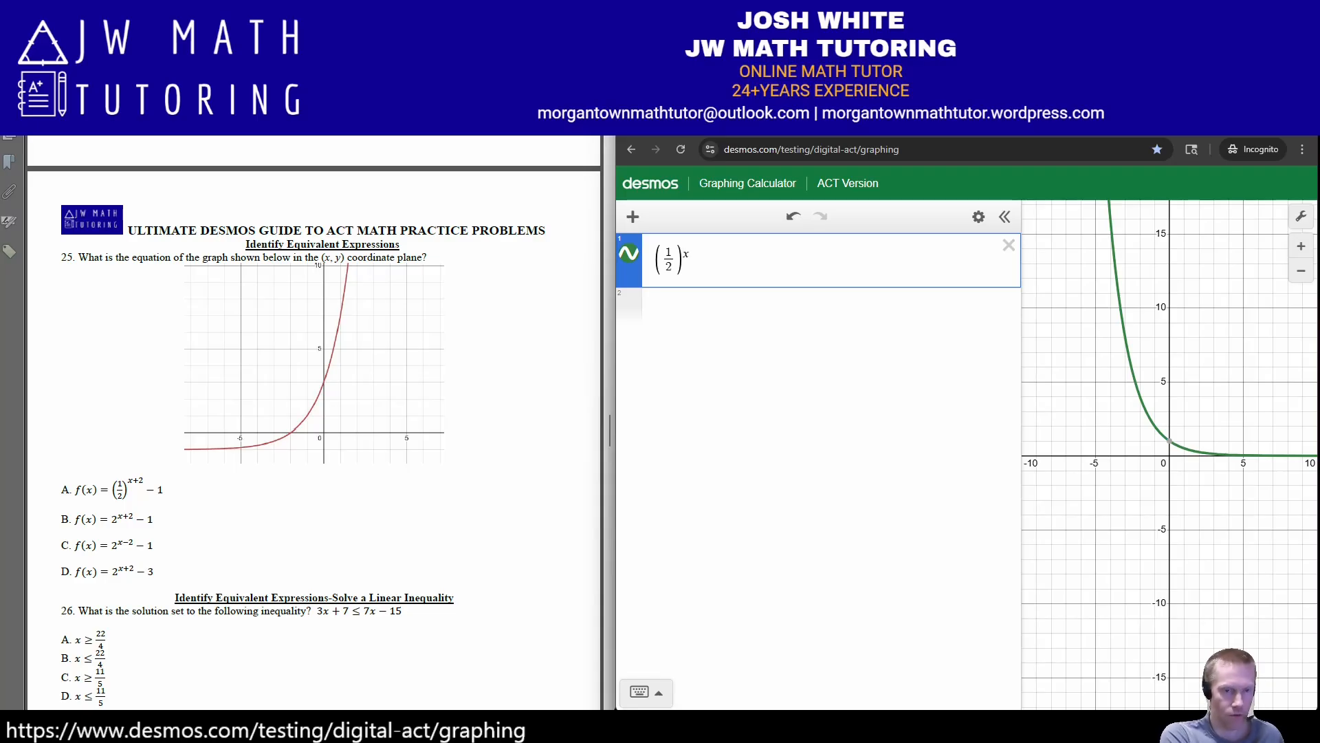
{"action": "key", "text": "BackSpace"}
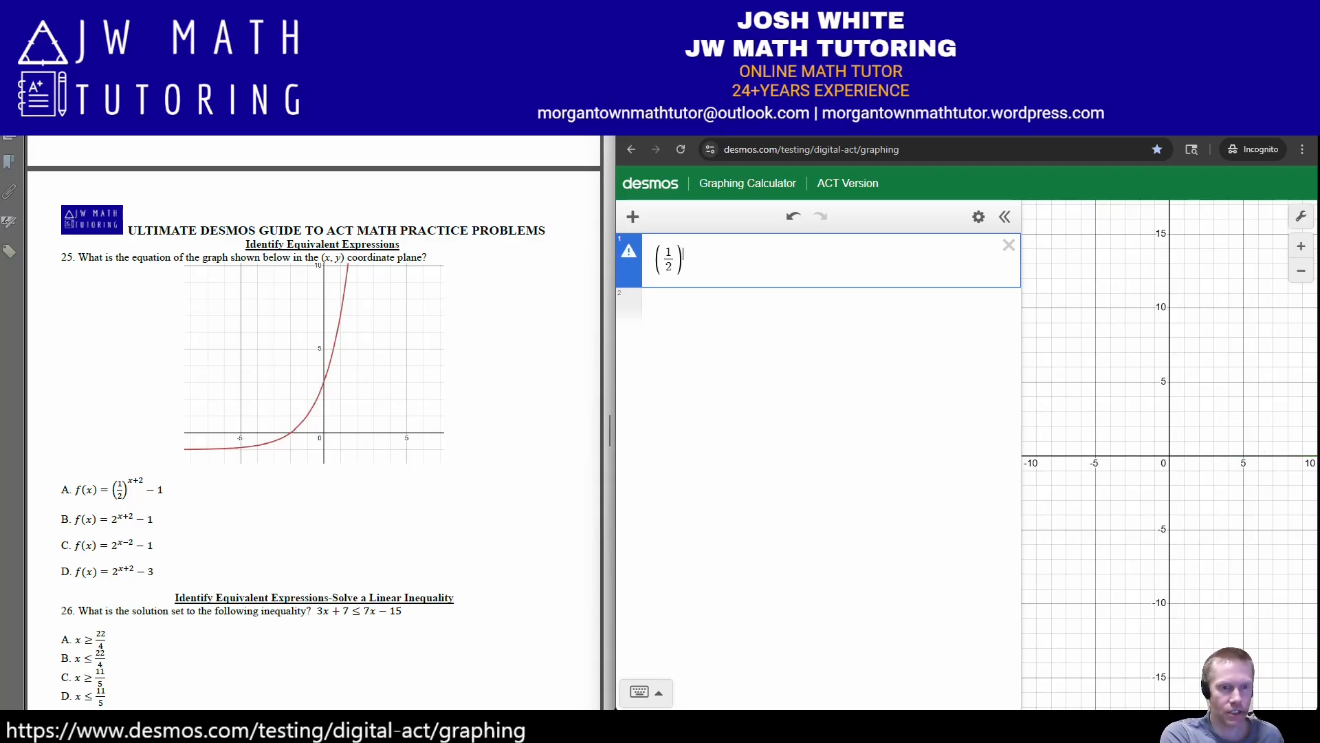
{"action": "type", "text": "+2"}
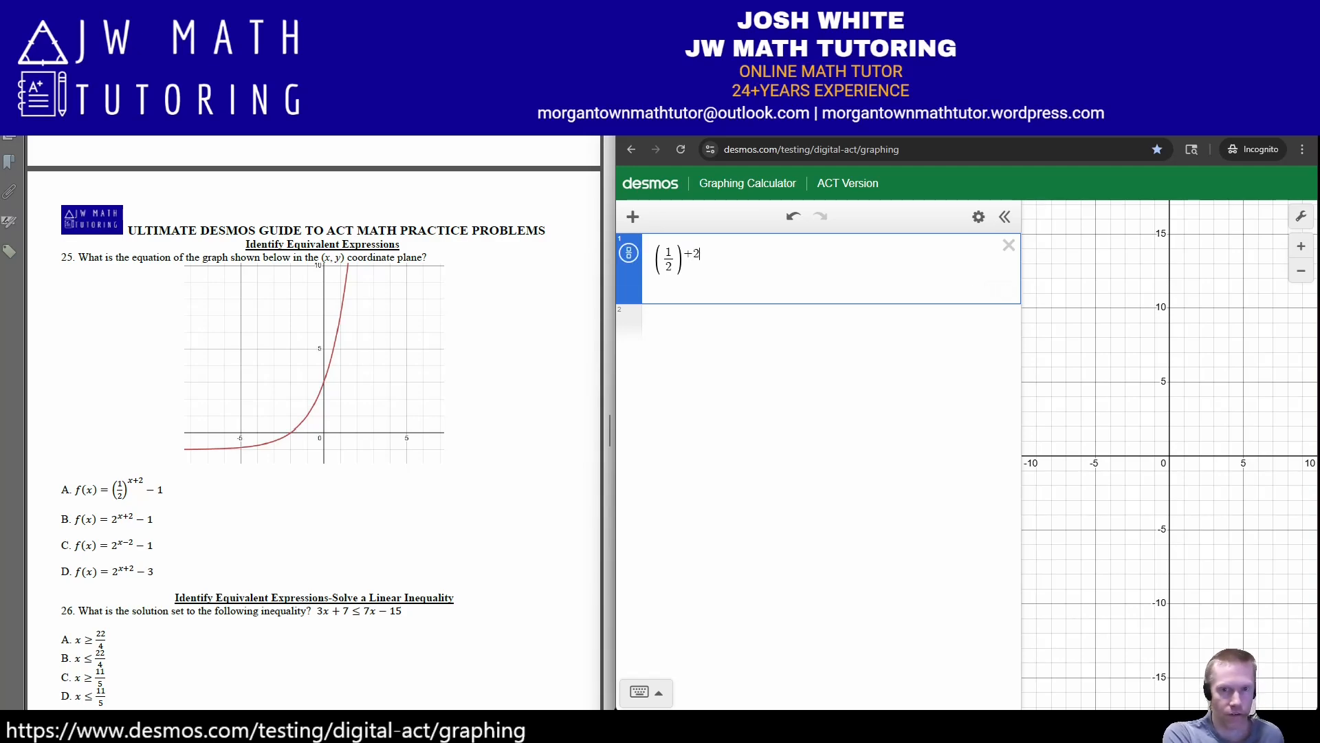
{"action": "type", "text": "x"}
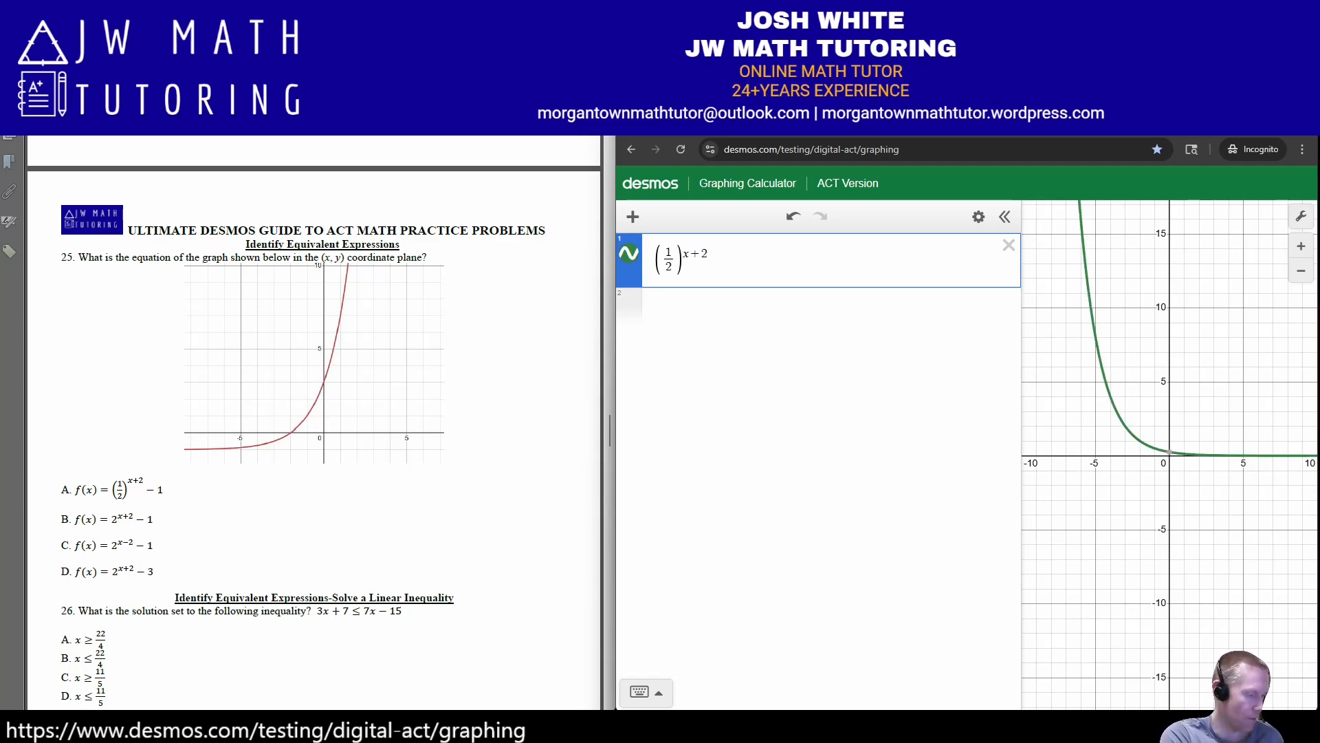
{"action": "key", "text": "Right"}
{"action": "type", "text": "-1"}
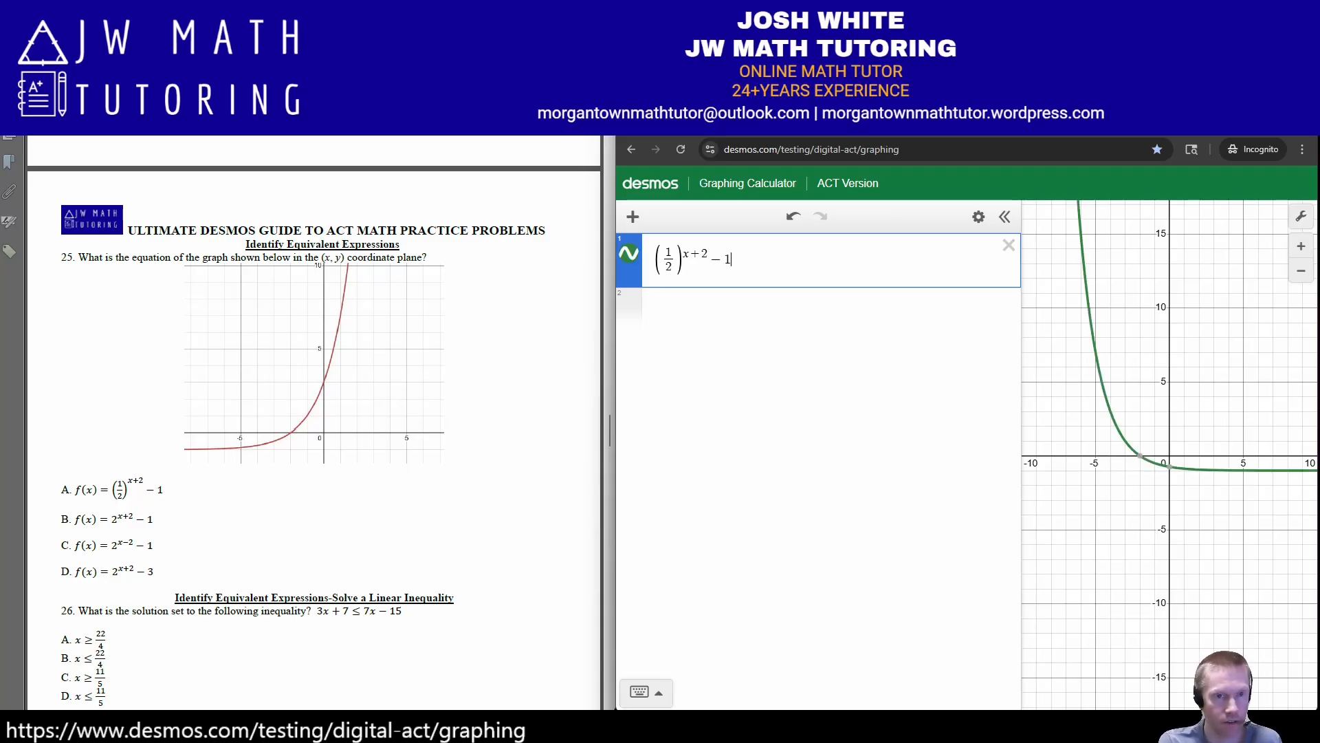
Enlarge problem 25 on the worksheet and replace the expression's base with 2 to graph answer choice B, (2)^(x+2)-1.
{"action": "scroll", "coordinate": [314, 423], "scroll_direction": "up", "scroll_amount": 2}
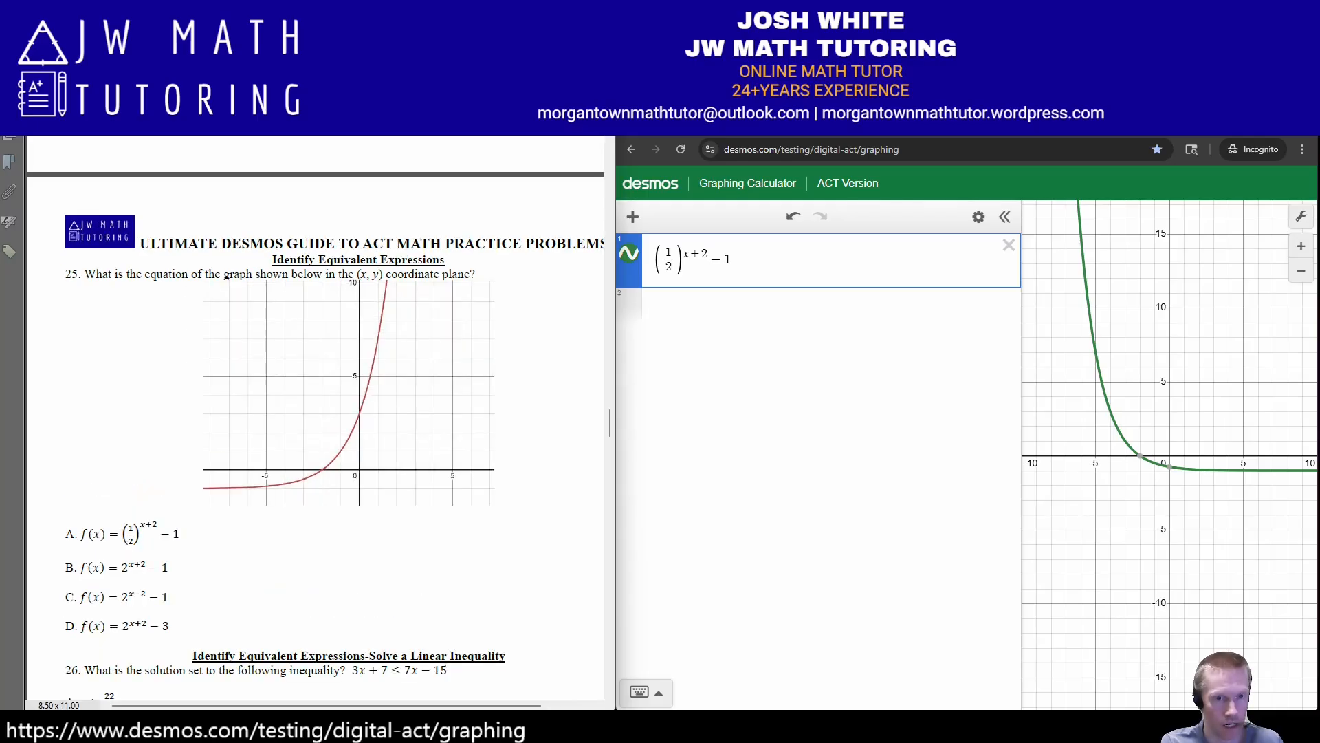
{"action": "scroll", "coordinate": [314, 423], "scroll_direction": "down", "scroll_amount": 1}
{"action": "scroll", "coordinate": [314, 423], "scroll_direction": "down", "scroll_amount": 2}
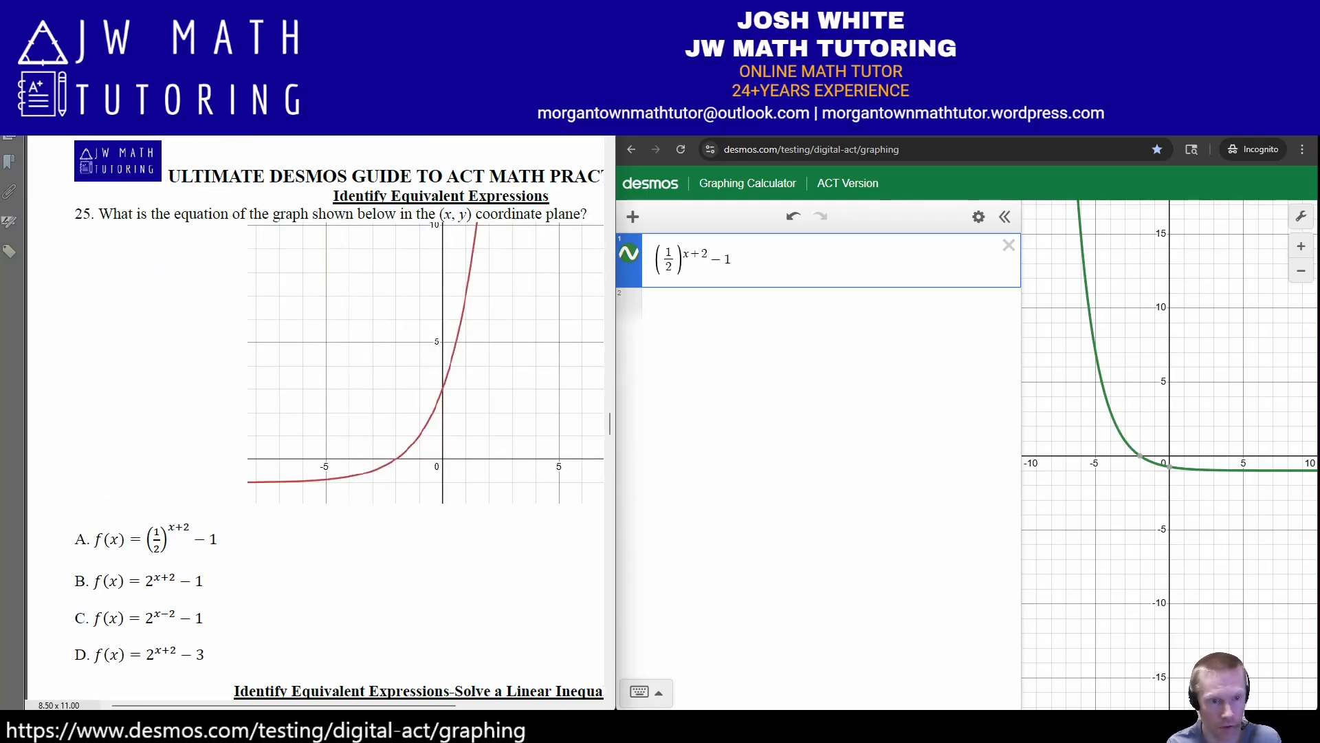
{"action": "left_click", "coordinate": [610, 423]}
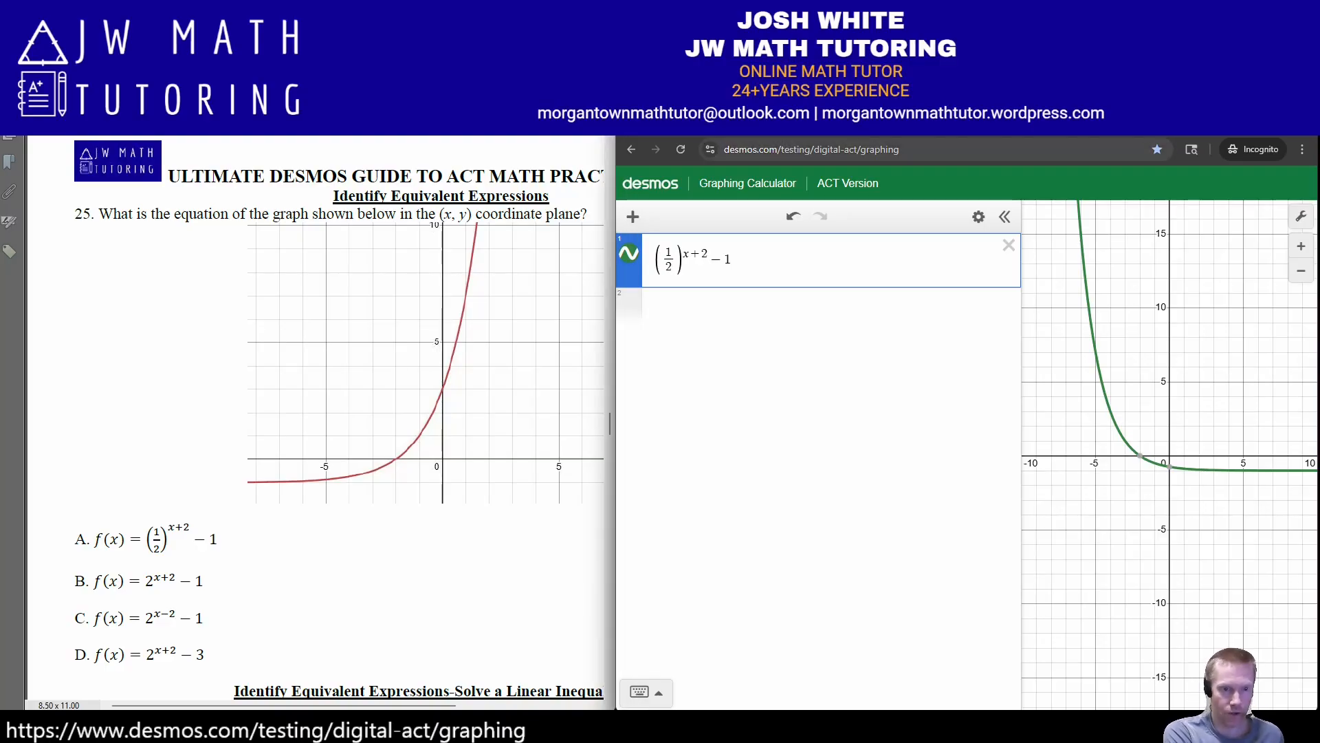
{"action": "key", "text": "BackSpace"}
{"action": "key", "text": "BackSpace"}
{"action": "key", "text": "BackSpace"}
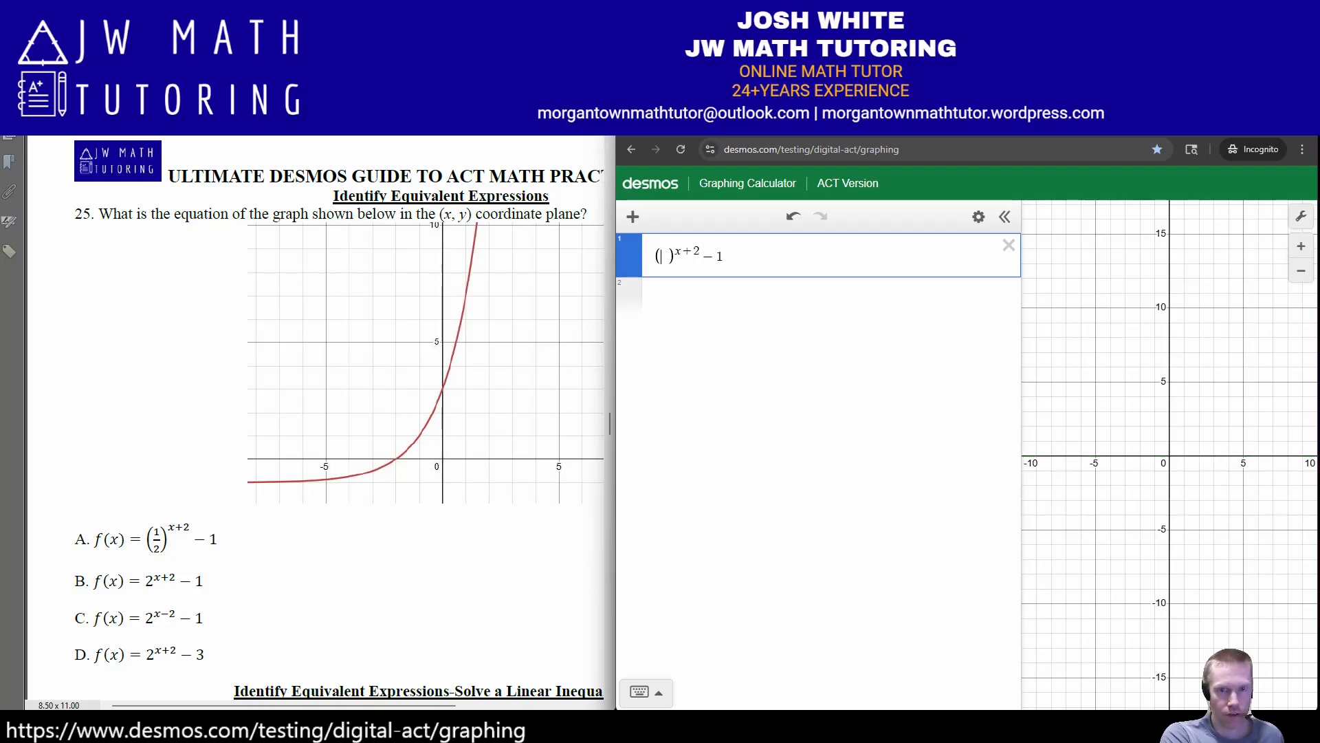
{"action": "type", "text": "2"}
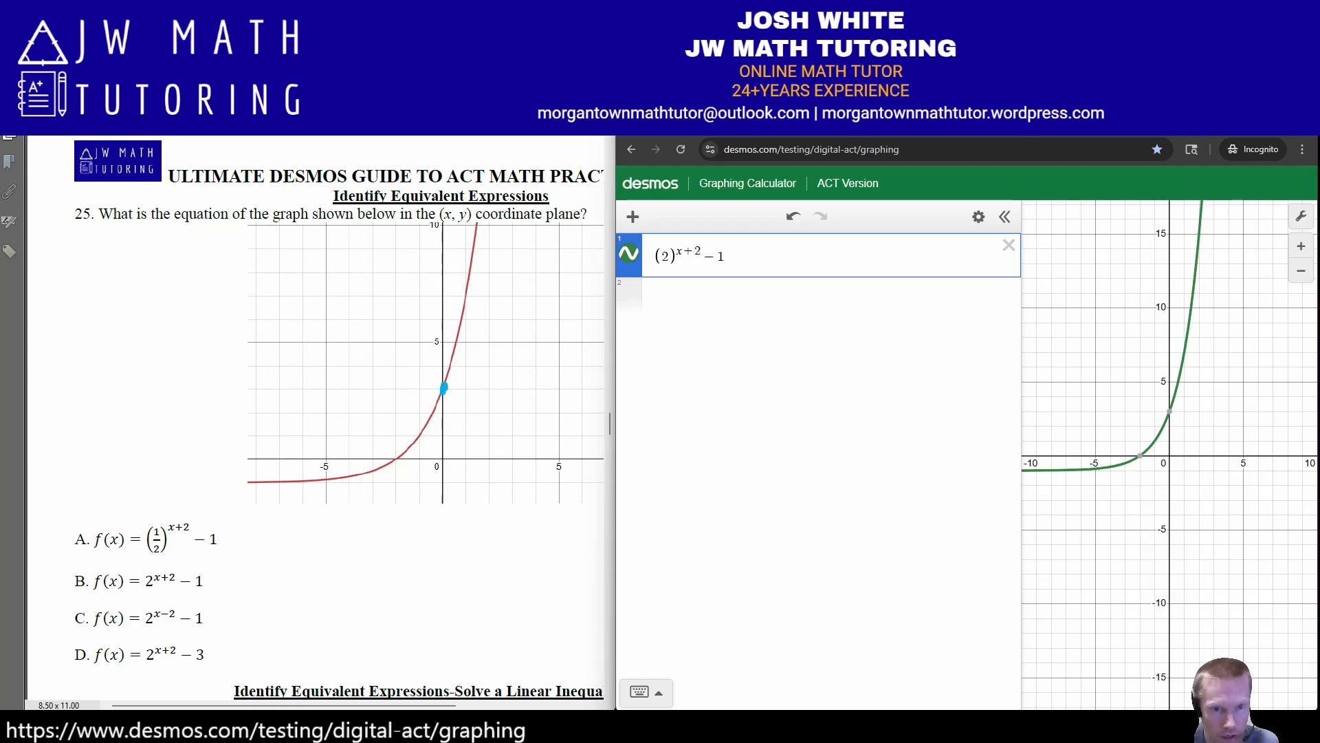
Label the points (0,3), (1,7) and (-2,0) by hand on problem 25's worksheet graph.
{"action": "left_click_drag", "start_coordinate": [470, 379], "coordinate": [482, 403]}
{"action": "mouse_move", "coordinate": [488, 378]}
{"action": "left_mouse_down"}
{"action": "mouse_move", "coordinate": [500, 378]}
{"action": "mouse_move", "coordinate": [491, 391]}
{"action": "left_mouse_up"}
{"action": "mouse_move", "coordinate": [511, 372]}
{"action": "left_mouse_down"}
{"action": "mouse_move", "coordinate": [504, 394]}
{"action": "mouse_move", "coordinate": [466, 403]}
{"action": "left_mouse_up"}
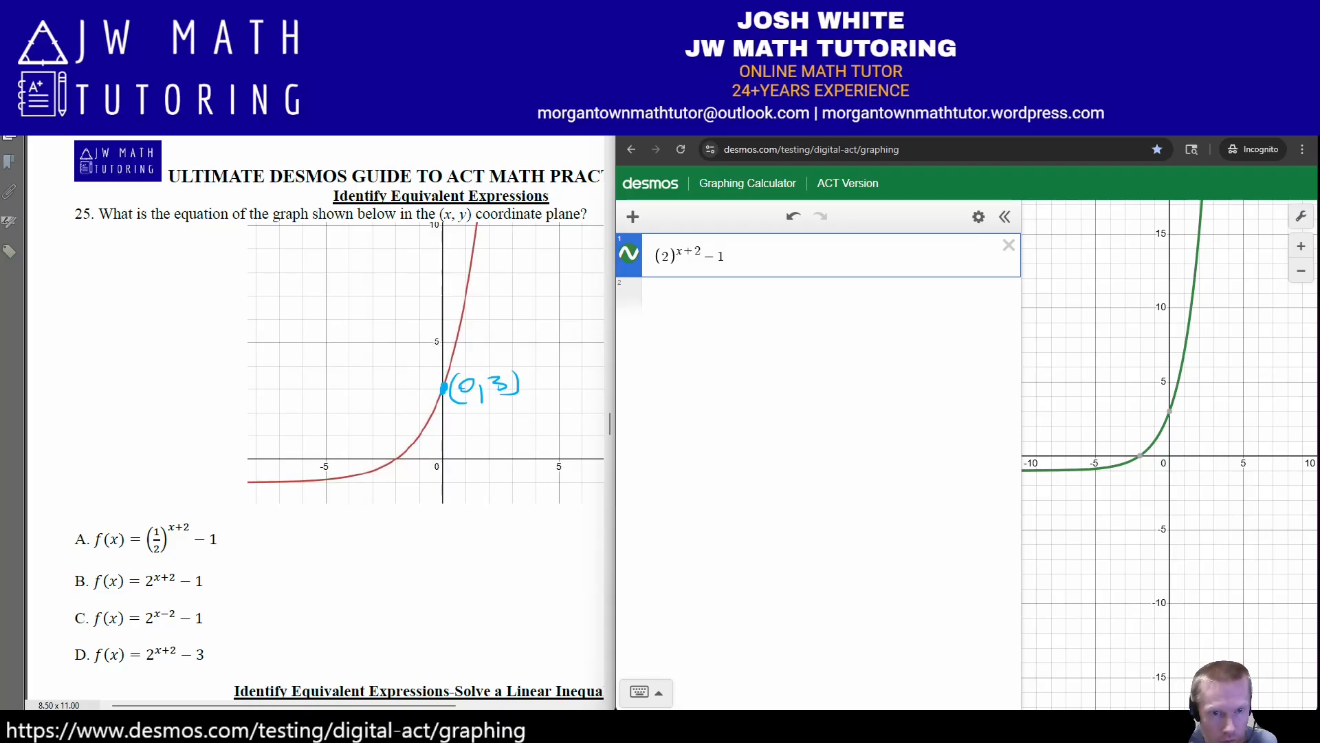
{"action": "left_click_drag", "start_coordinate": [463, 298], "coordinate": [502, 306]}
{"action": "mouse_move", "coordinate": [514, 282]}
{"action": "left_mouse_down"}
{"action": "mouse_move", "coordinate": [534, 297]}
{"action": "mouse_move", "coordinate": [481, 305]}
{"action": "left_mouse_up"}
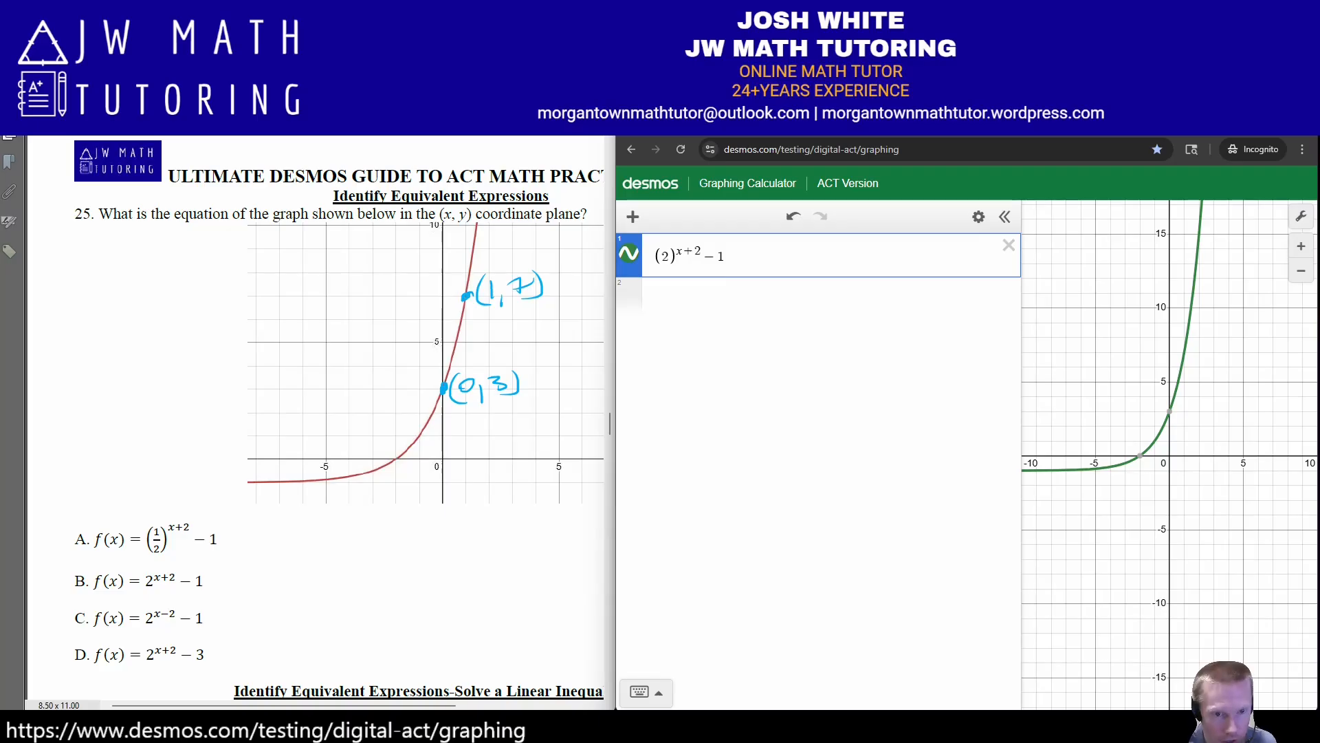
{"action": "left_click_drag", "start_coordinate": [397, 482], "coordinate": [405, 498]}
{"action": "left_click_drag", "start_coordinate": [414, 486], "coordinate": [410, 497]}
{"action": "mouse_move", "coordinate": [370, 482]}
{"action": "left_mouse_down"}
{"action": "mouse_move", "coordinate": [365, 496]}
{"action": "mouse_move", "coordinate": [389, 507]}
{"action": "left_mouse_up"}
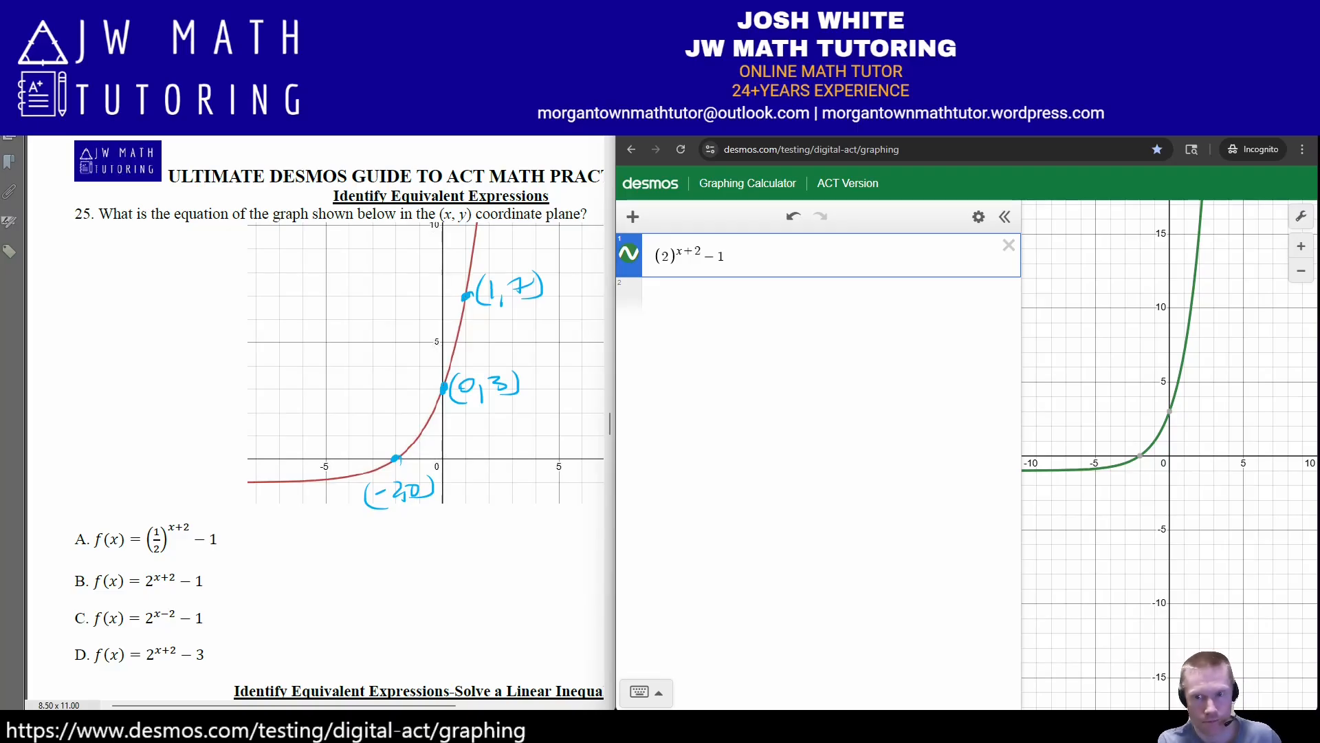
Check the coordinates of the plotted curve's y-intercept, x-intercept and the point at x = 1 against the labelled worksheet points.
{"action": "left_click", "coordinate": [1170, 412]}
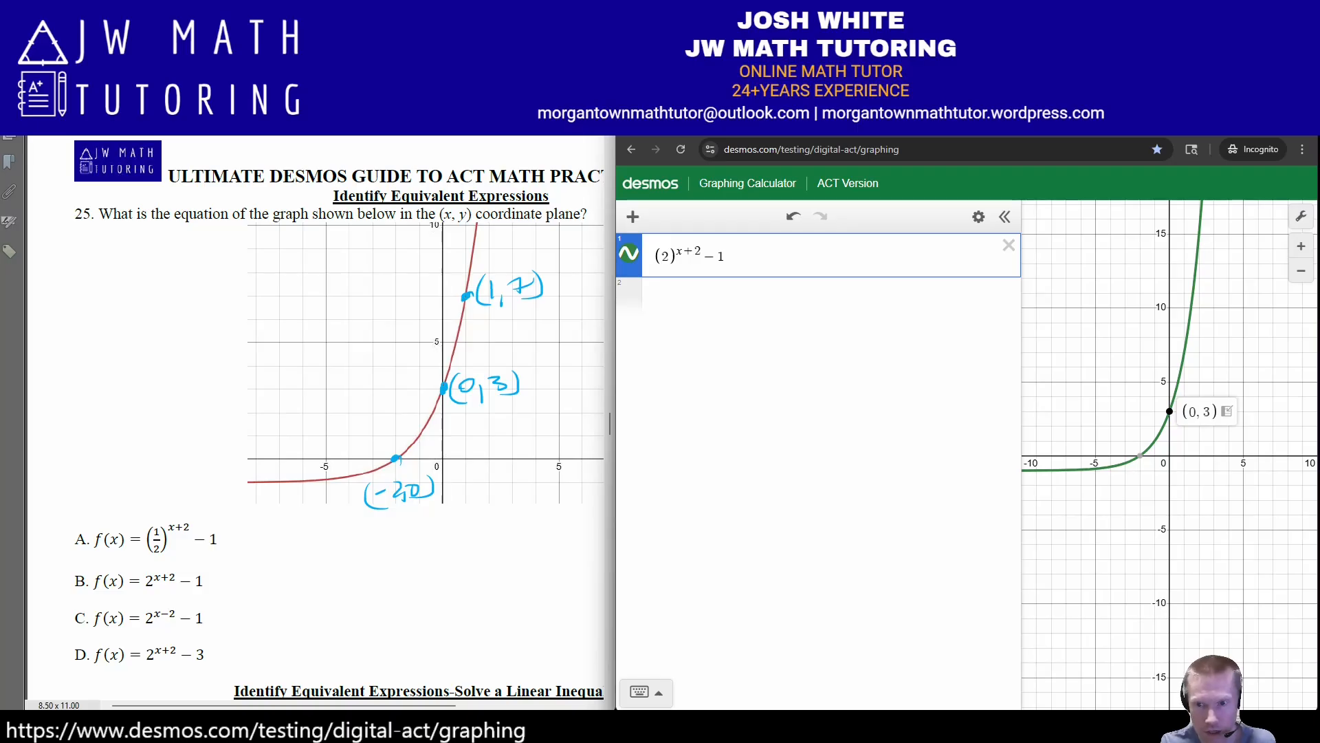
{"action": "left_click", "coordinate": [1141, 455]}
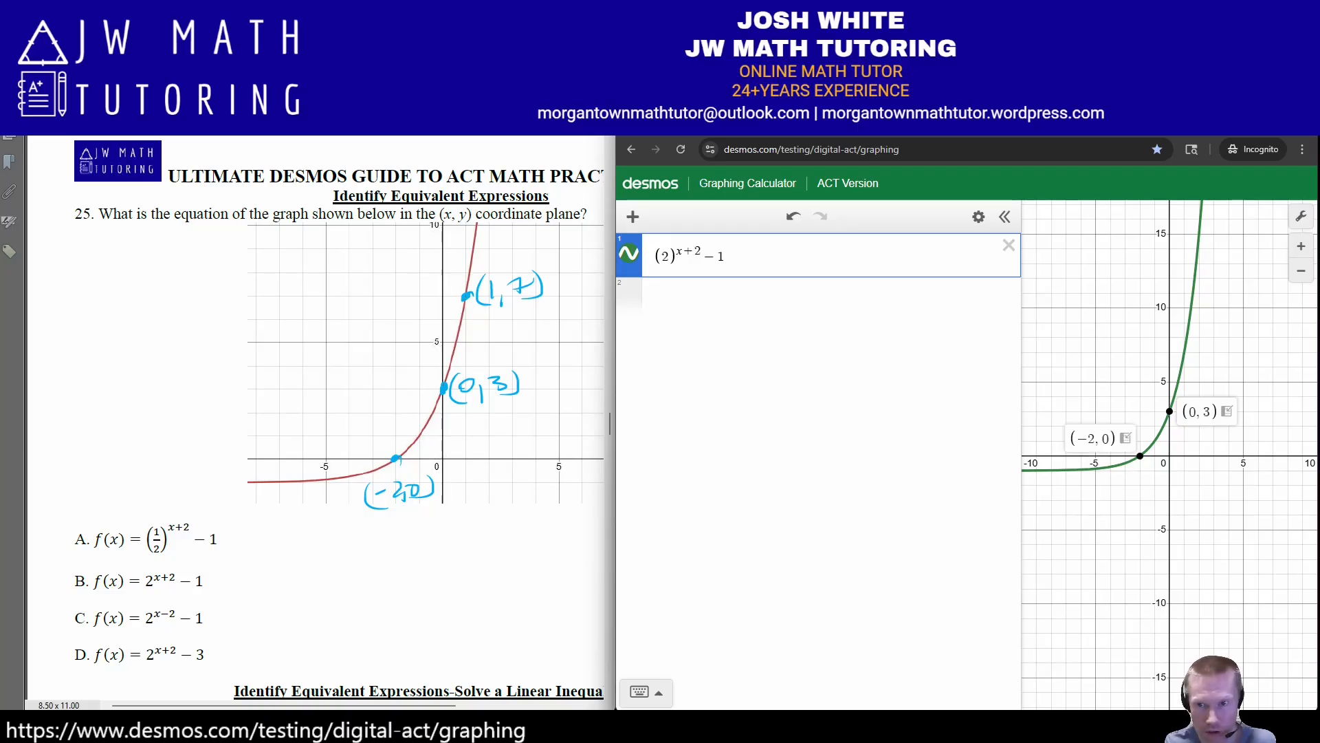
{"action": "left_click_drag", "start_coordinate": [1183, 358], "coordinate": [1184, 351]}
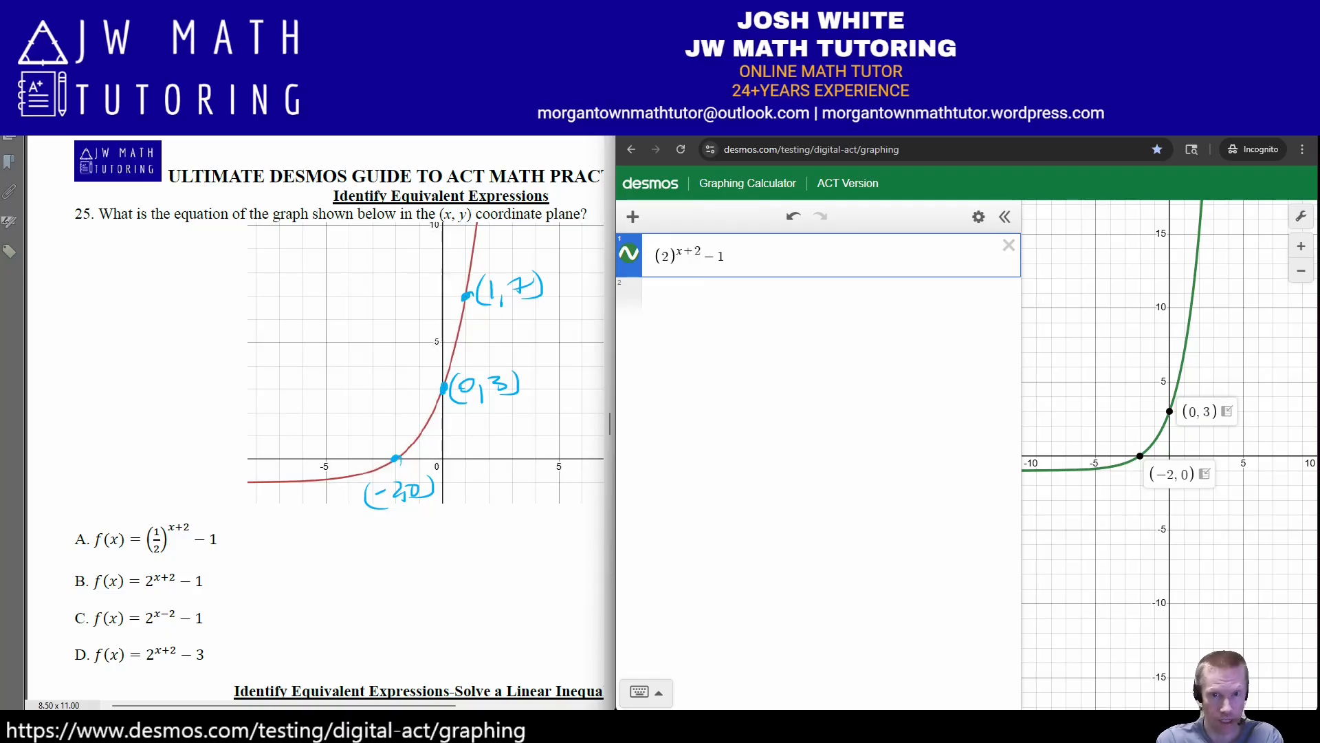
Change the exponent to x-2 to graph answer choice C of problem 25, (2)^(x-2)-1.
{"action": "left_click", "coordinate": [695, 252]}
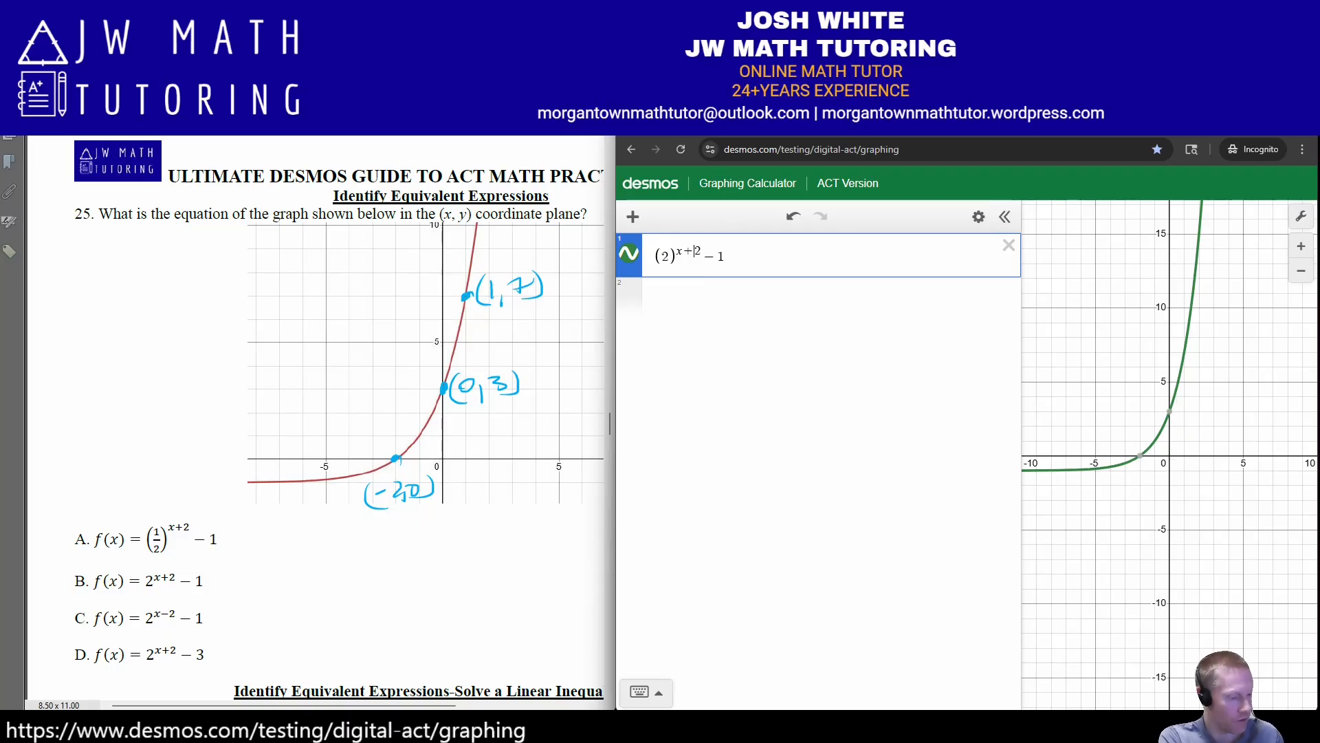
{"action": "key", "text": "BackSpace"}
{"action": "type", "text": "-"}
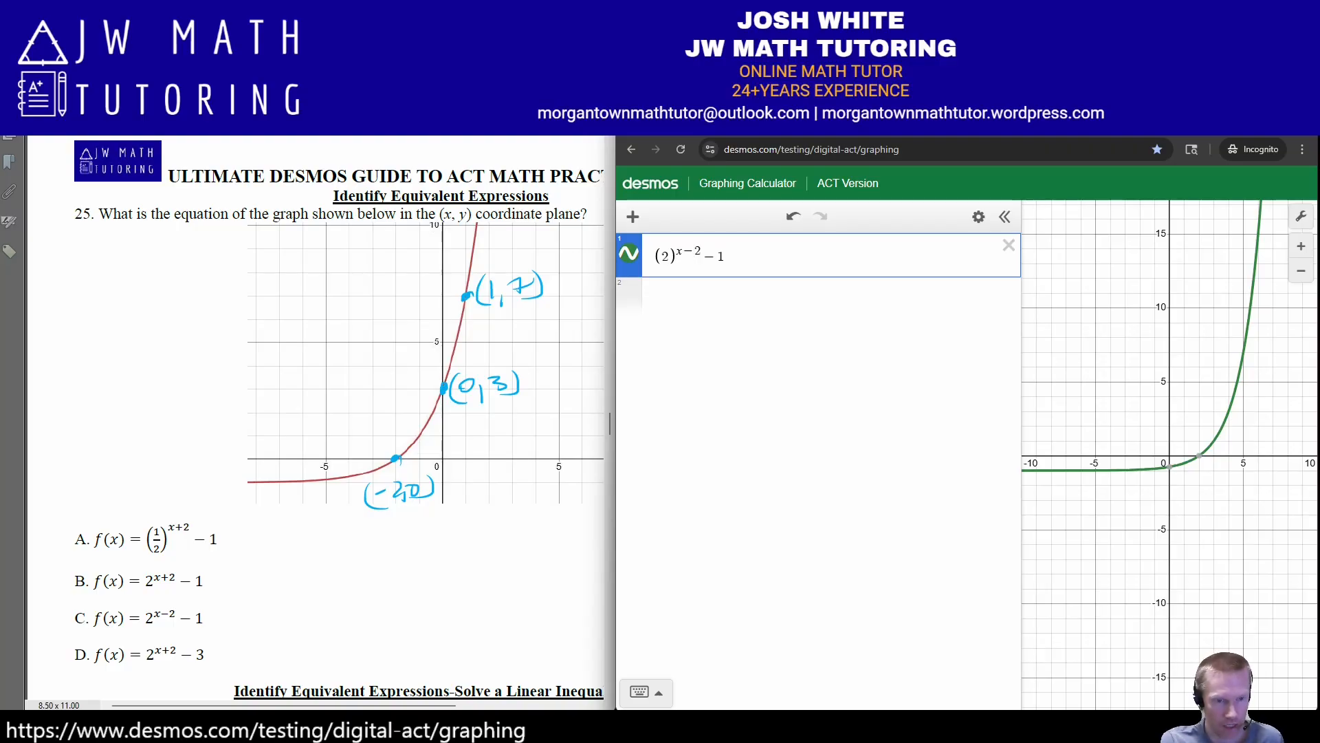
Change the expression to (2)^(x+2)-3 to graph answer choice D of problem 25.
{"action": "left_click", "coordinate": [1199, 455]}
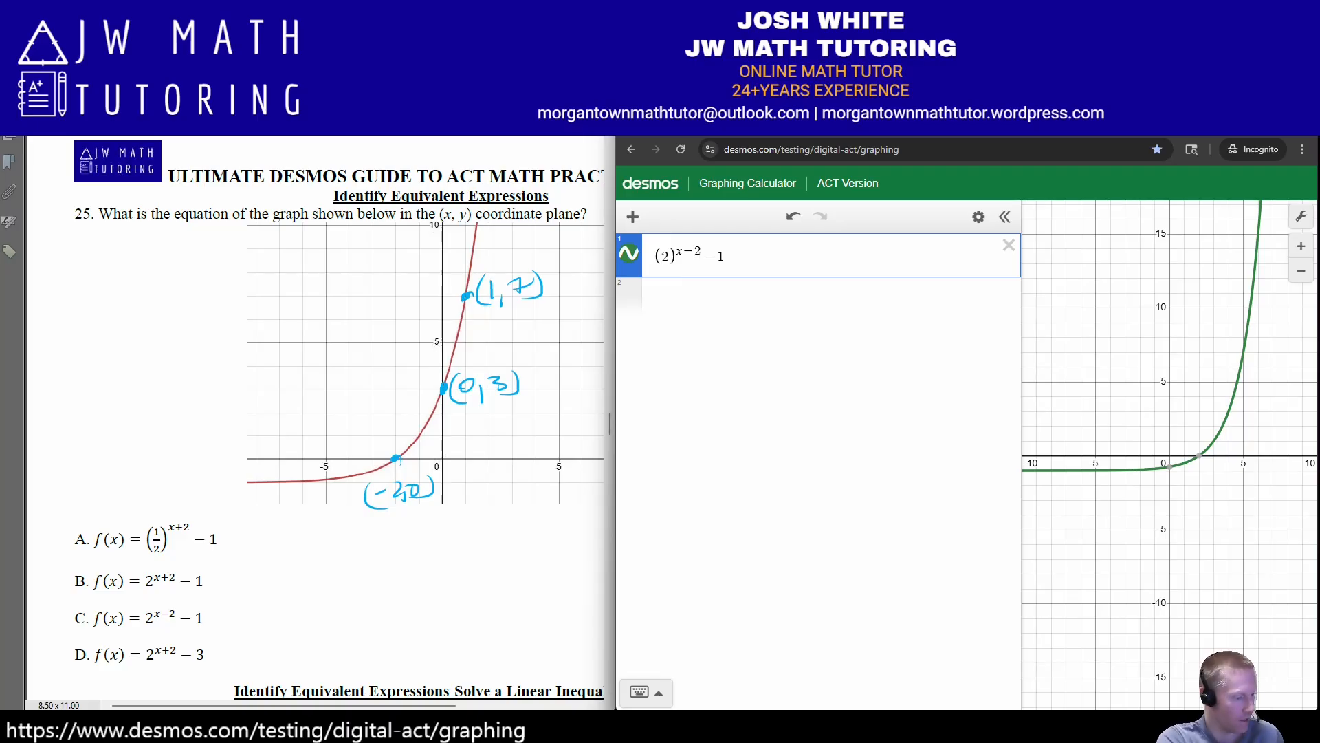
{"action": "key", "text": "BackSpace"}
{"action": "type", "text": "+"}
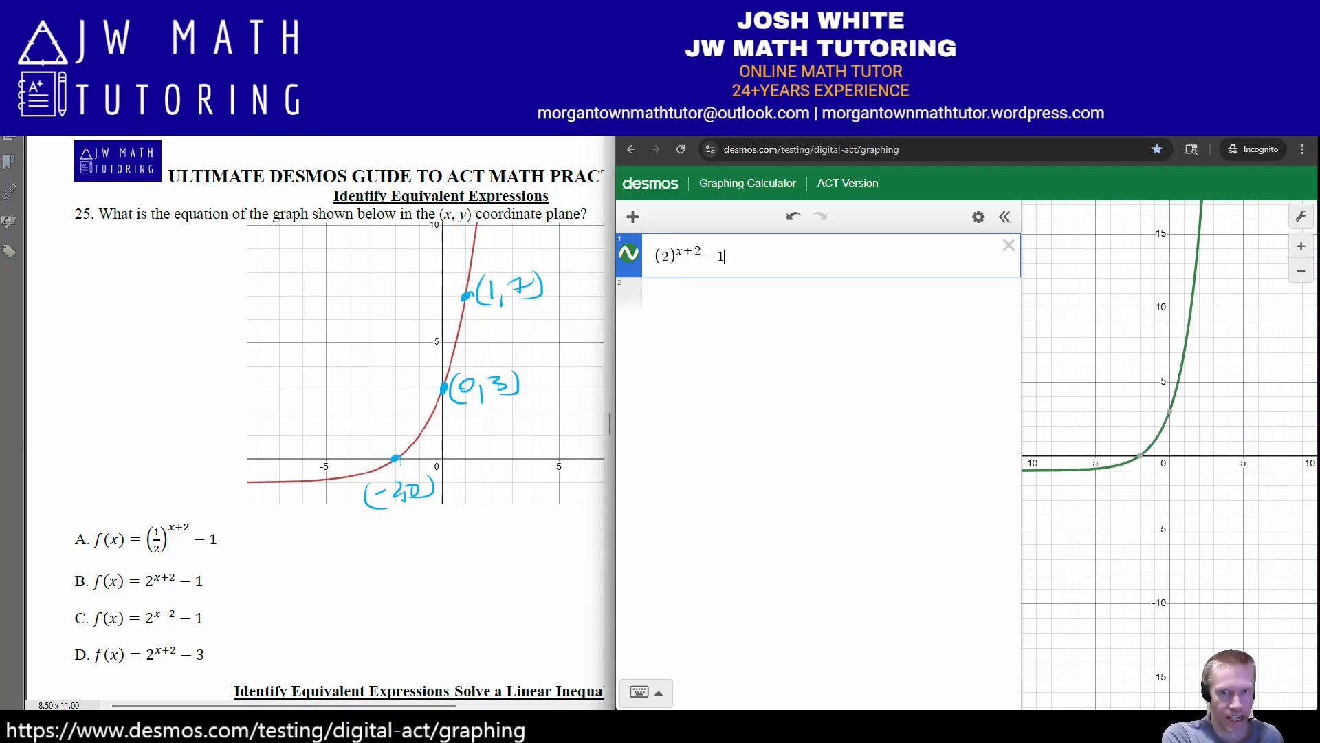
{"action": "key", "text": "BackSpace"}
{"action": "type", "text": "3"}
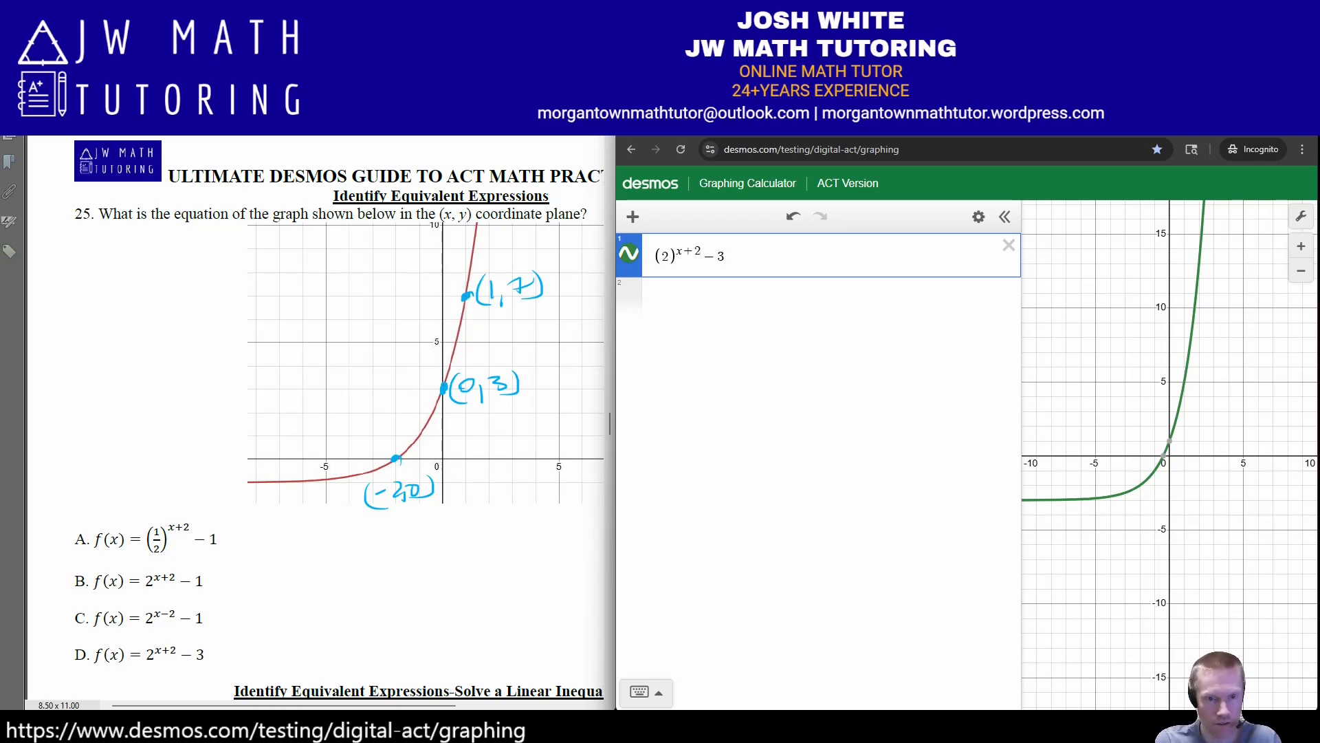
{"action": "mouse_move", "coordinate": [1170, 441]}
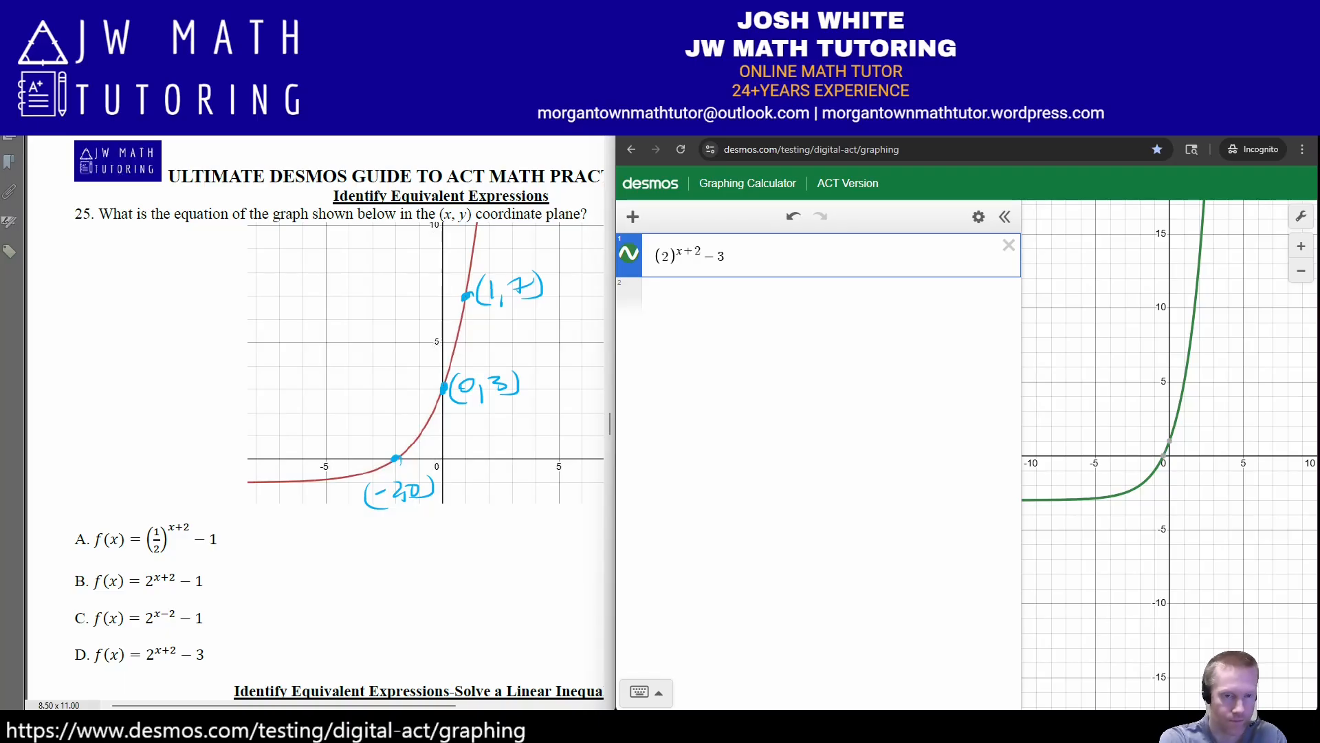
Circle answer choice B of problem 25 on the worksheet, then clear the handwritten marks and restore the page's full-width size.
{"action": "mouse_move", "coordinate": [116, 560]}
{"action": "left_mouse_down"}
{"action": "mouse_move", "coordinate": [99, 563]}
{"action": "mouse_move", "coordinate": [150, 605]}
{"action": "mouse_move", "coordinate": [206, 561]}
{"action": "mouse_move", "coordinate": [92, 566]}
{"action": "left_mouse_up"}
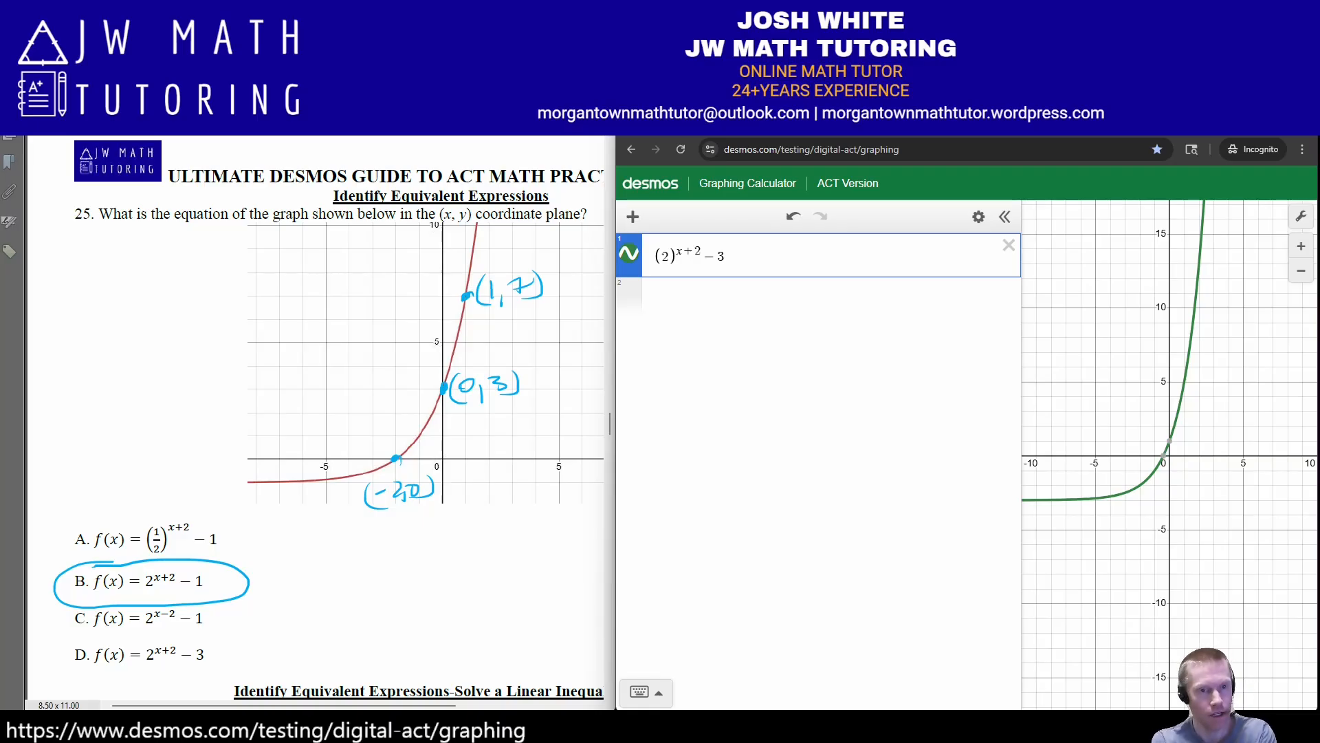
{"action": "key", "text": "Escape"}
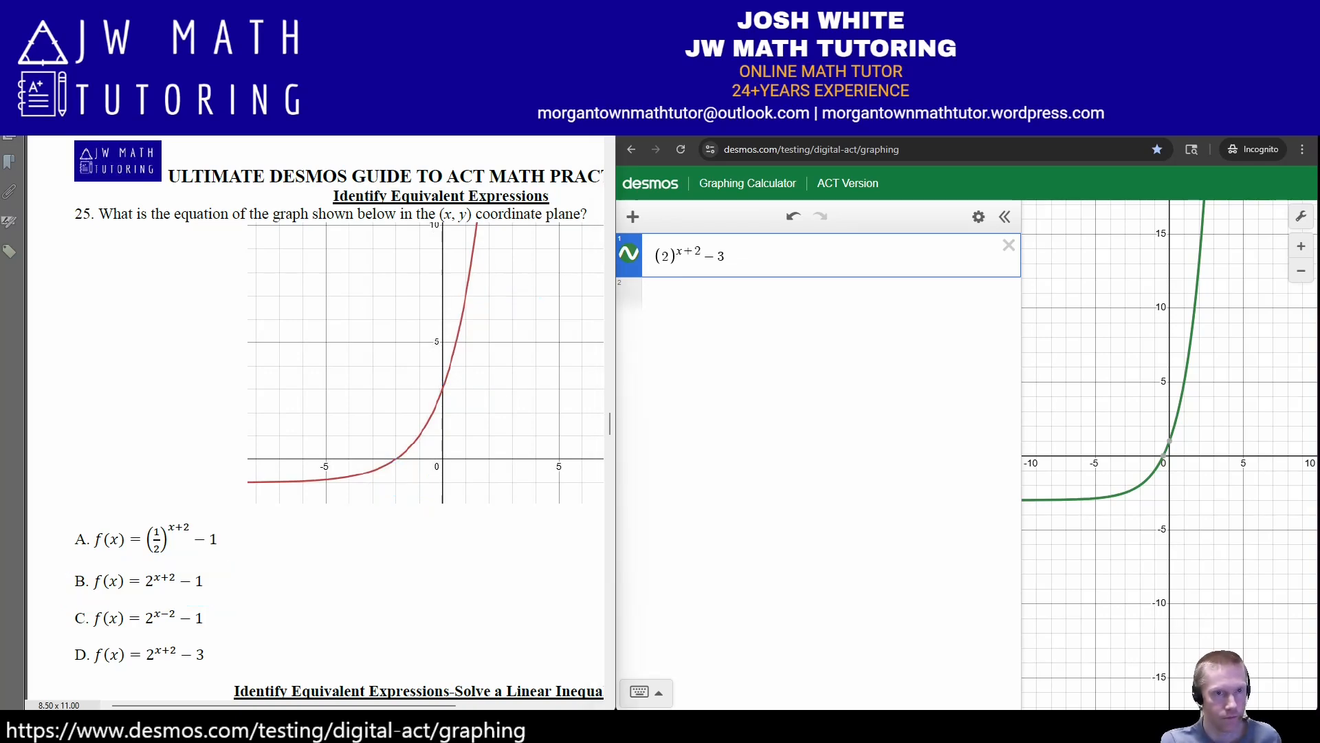
{"action": "key", "text": "ctrl+2"}
{"action": "scroll", "coordinate": [313, 423], "scroll_direction": "down", "scroll_amount": 3}
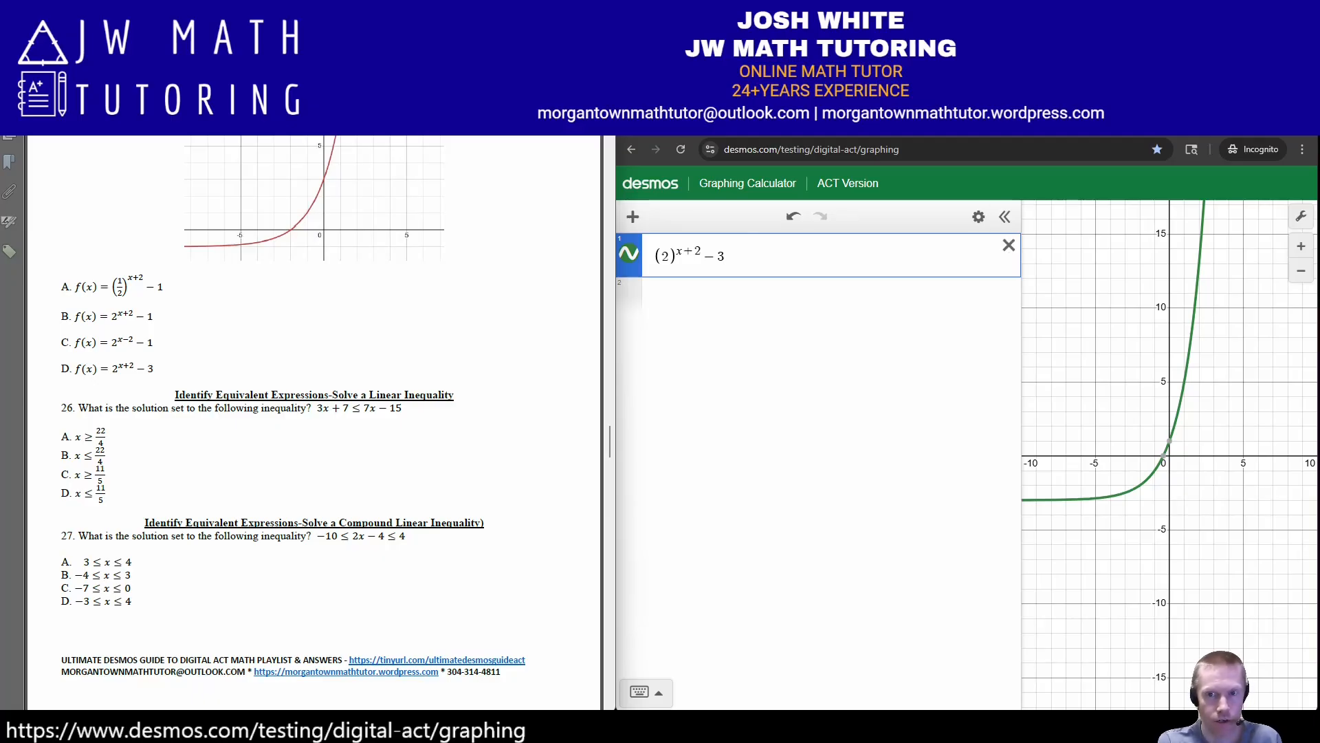
Clear the expression and graph problem 26's inequality, 3x+7≤7x-15.
{"action": "left_click", "coordinate": [1008, 246]}
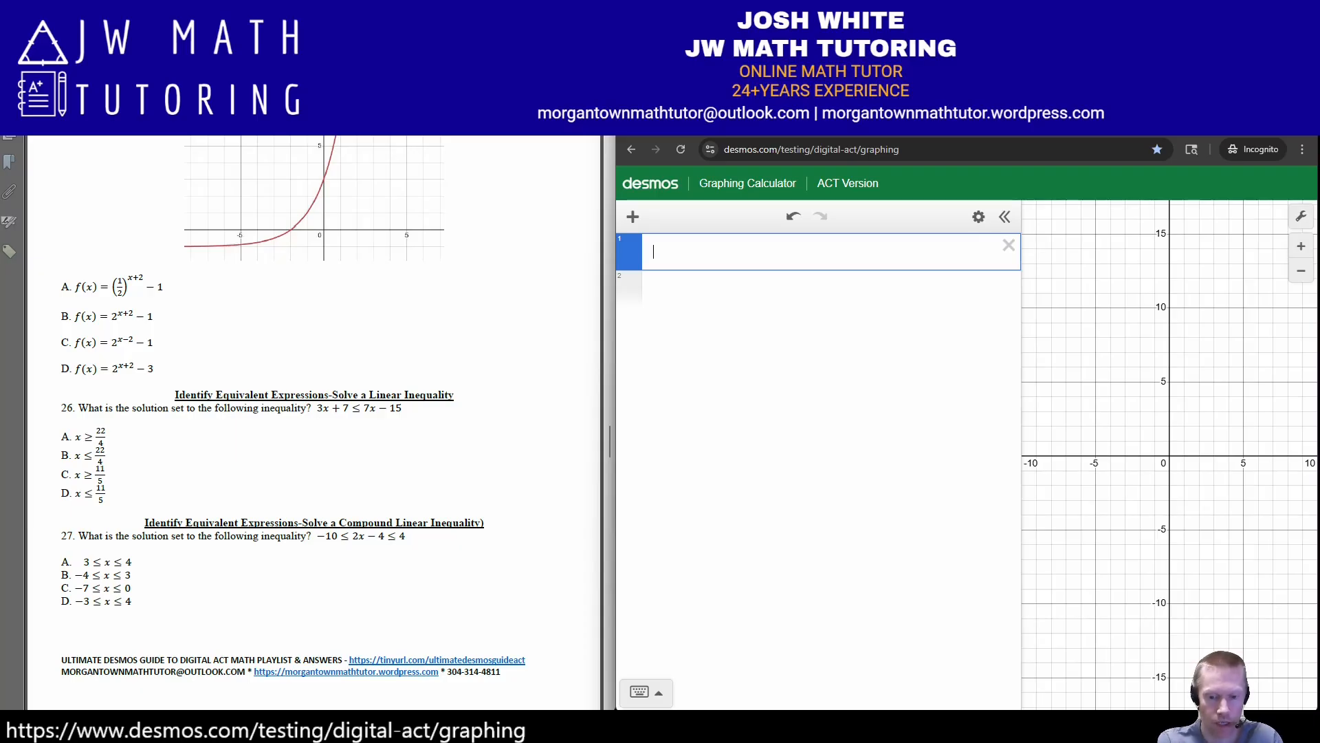
{"action": "scroll", "coordinate": [314, 408], "scroll_direction": "down", "scroll_amount": 3}
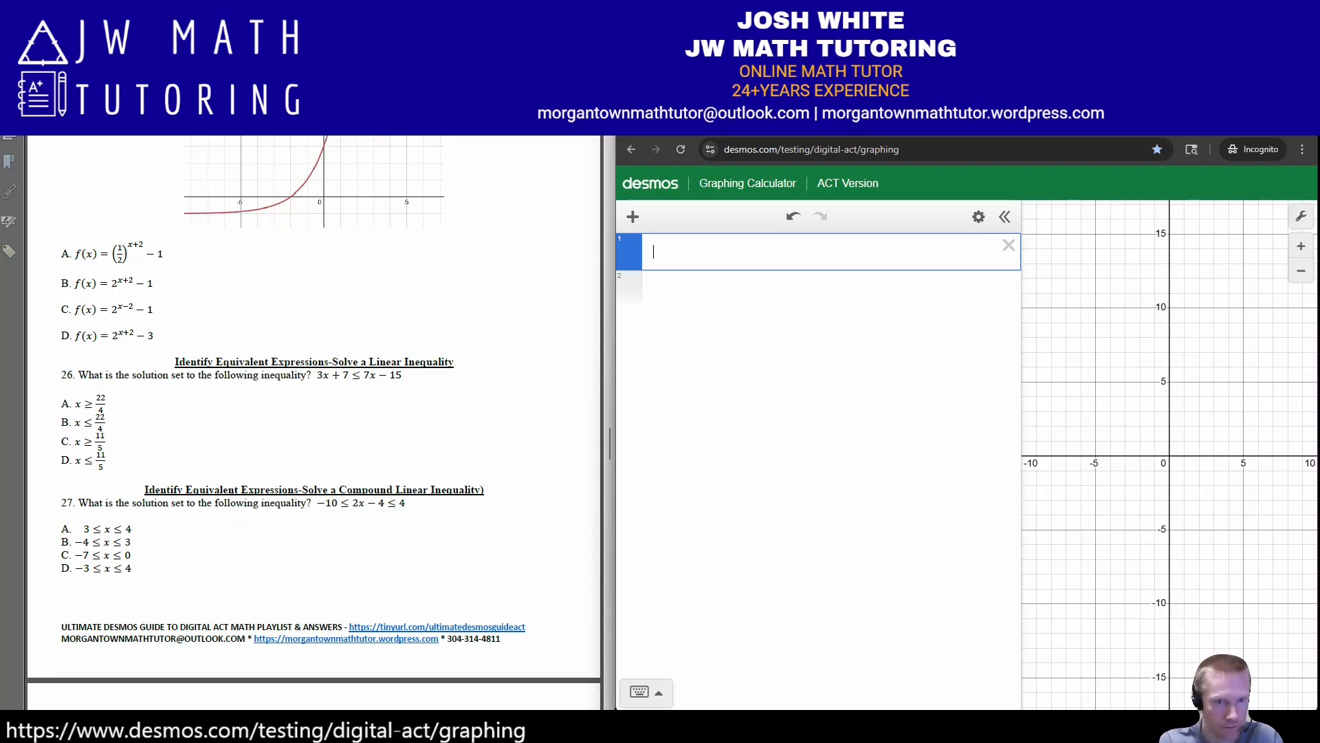
{"action": "scroll", "coordinate": [313, 422], "scroll_direction": "down", "scroll_amount": 1}
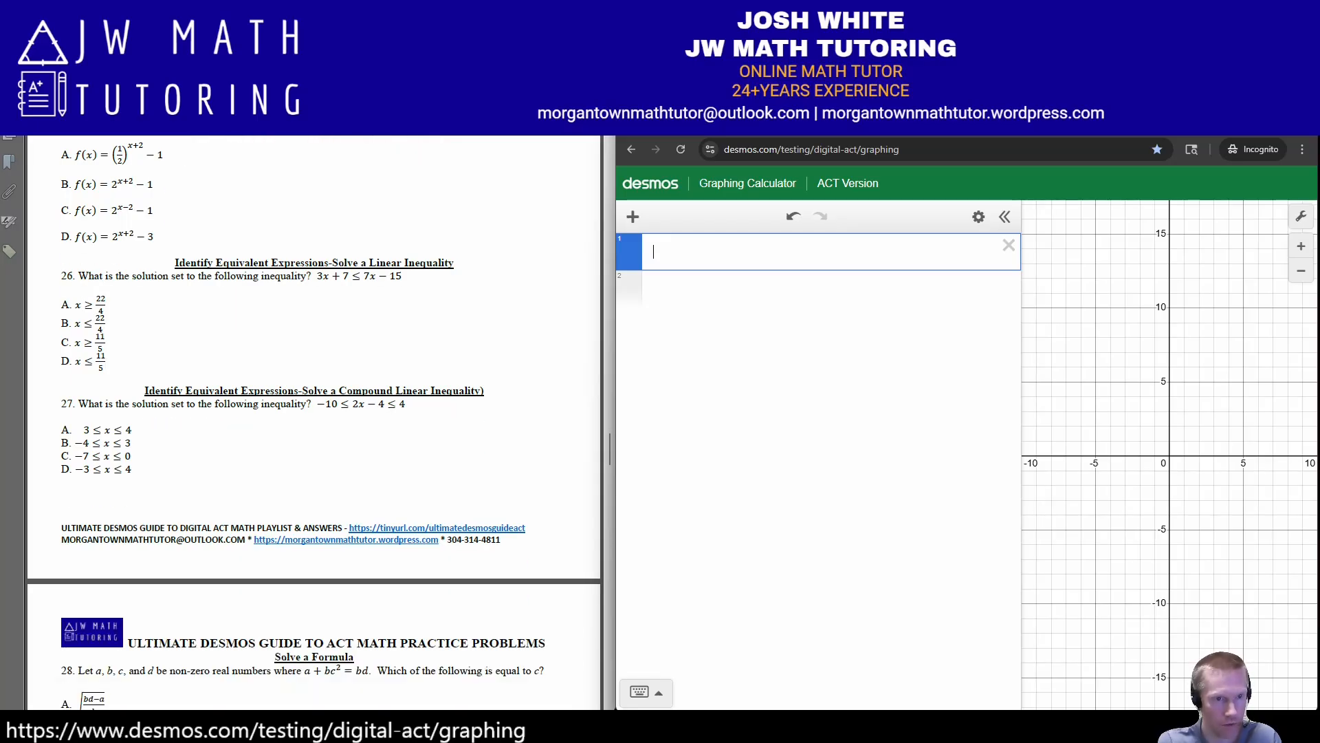
{"action": "scroll", "coordinate": [314, 422], "scroll_direction": "down", "scroll_amount": 1}
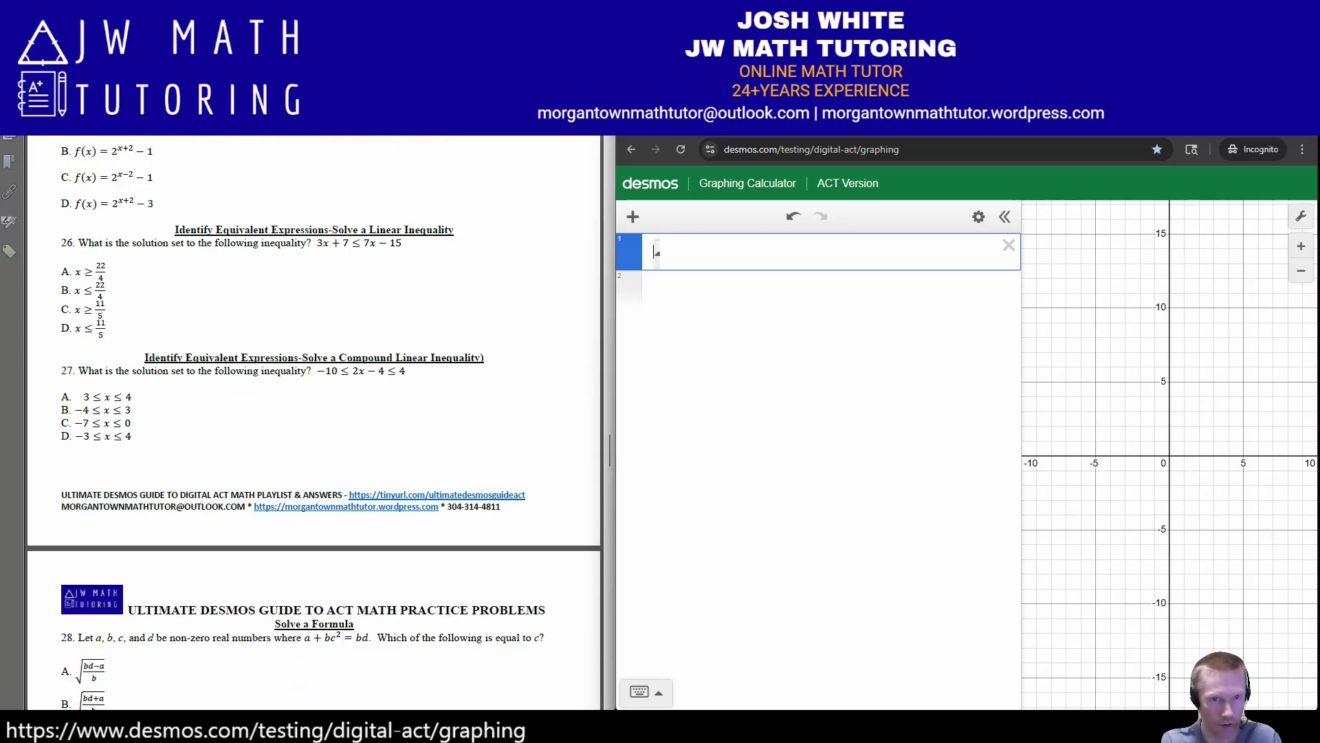
{"action": "type", "text": "3"}
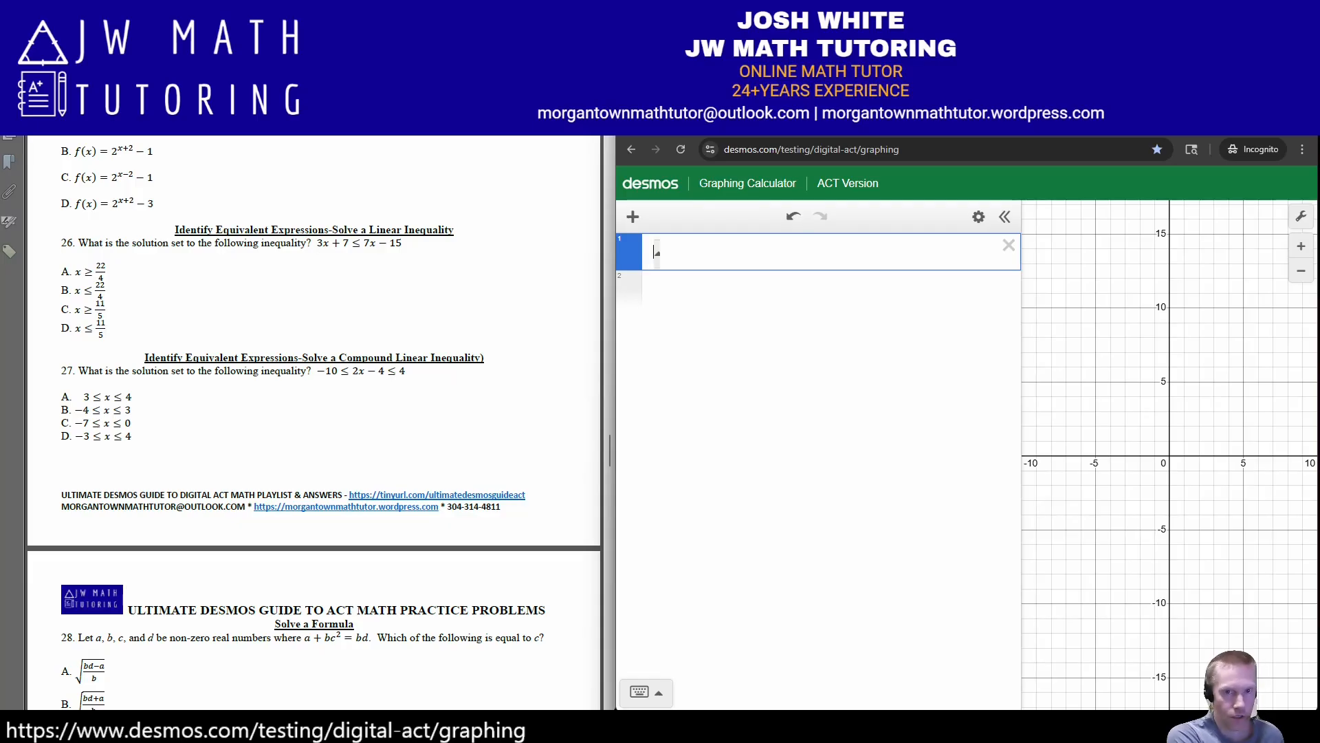
{"action": "type", "text": "x+7"}
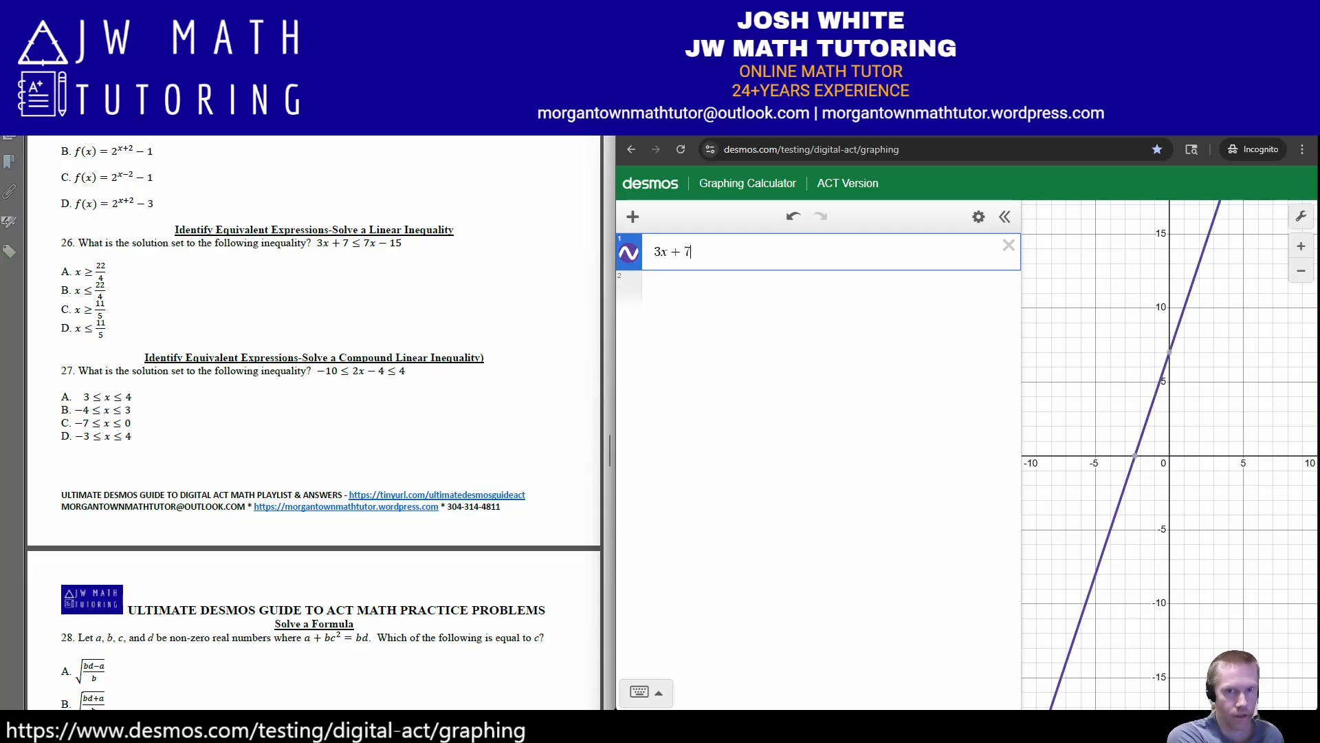
{"action": "type", "text": "<=7x-15"}
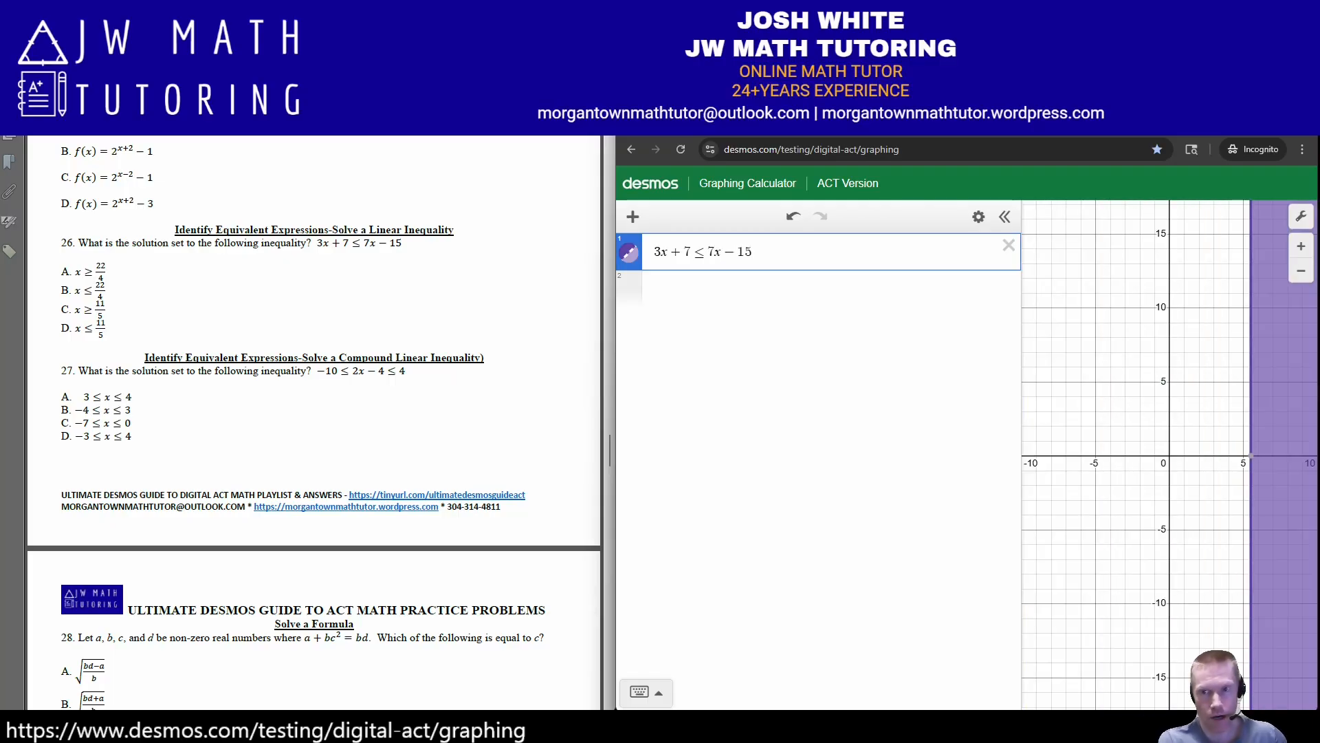
{"action": "left_click_drag", "start_coordinate": [1232, 412], "coordinate": [1075, 394]}
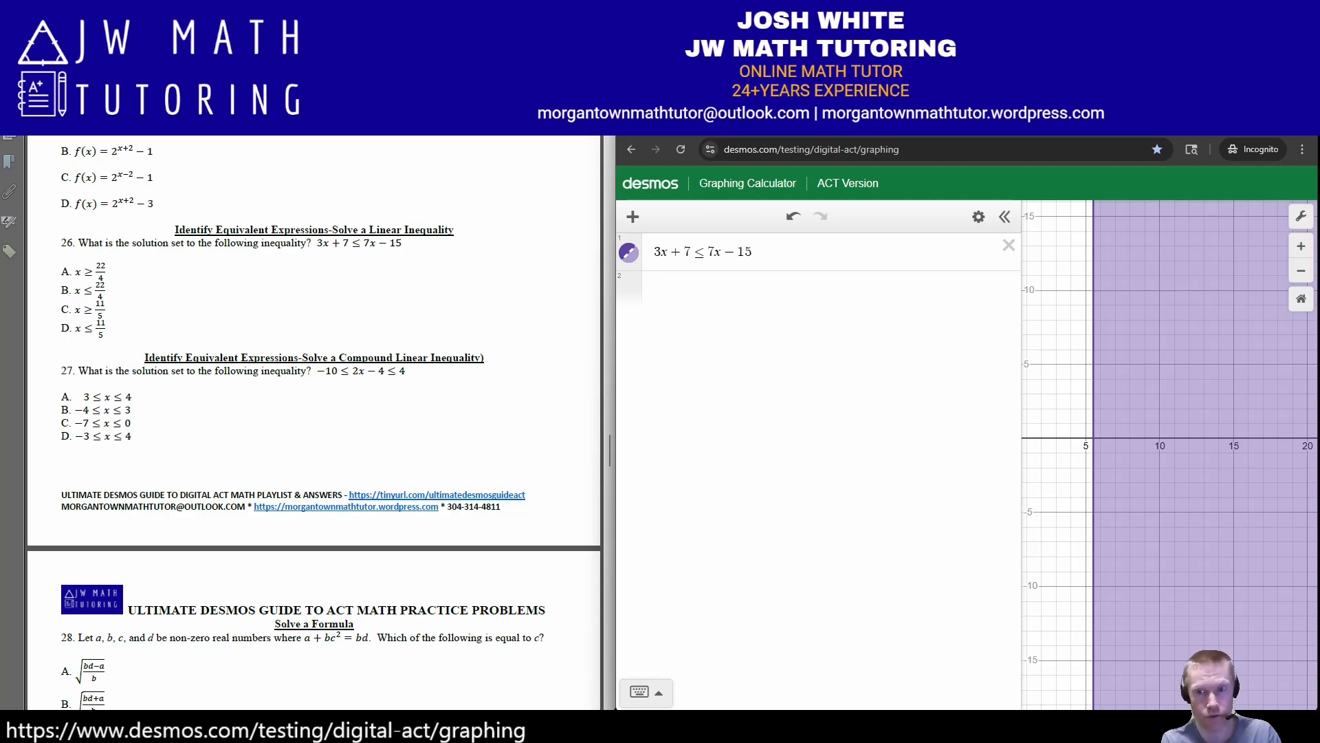
Add answer choice A of problem 26, x≥22/4, as a second inequality and hide its shading.
{"action": "left_click", "coordinate": [754, 252]}
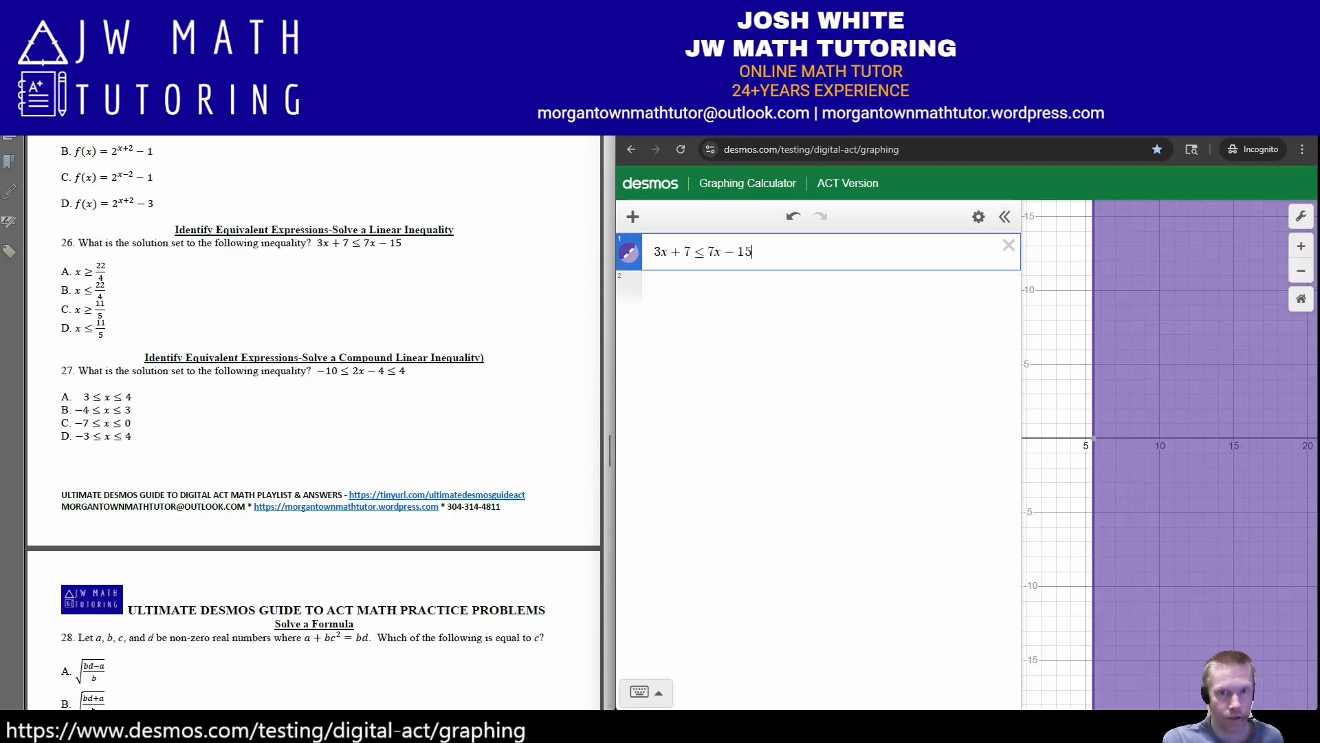
{"action": "key", "text": "Return"}
{"action": "type", "text": "x>="}
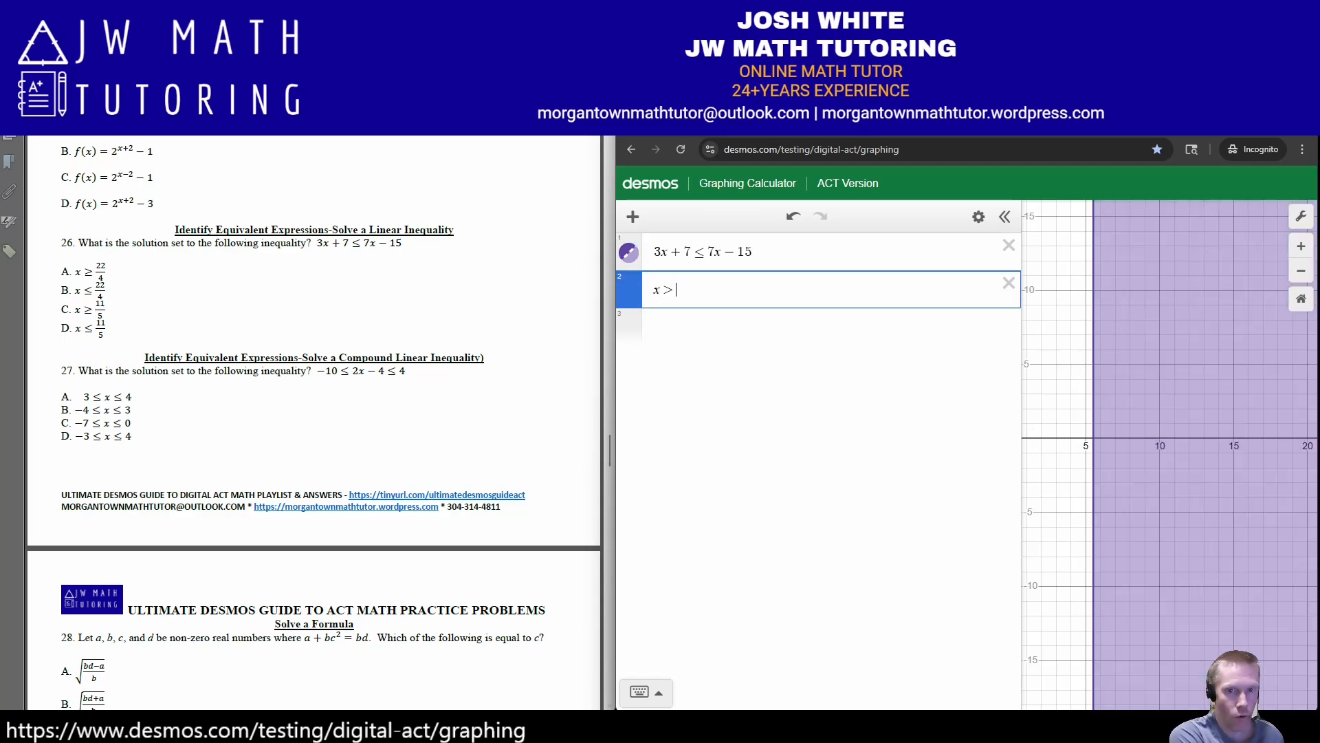
{"action": "type", "text": "22/4"}
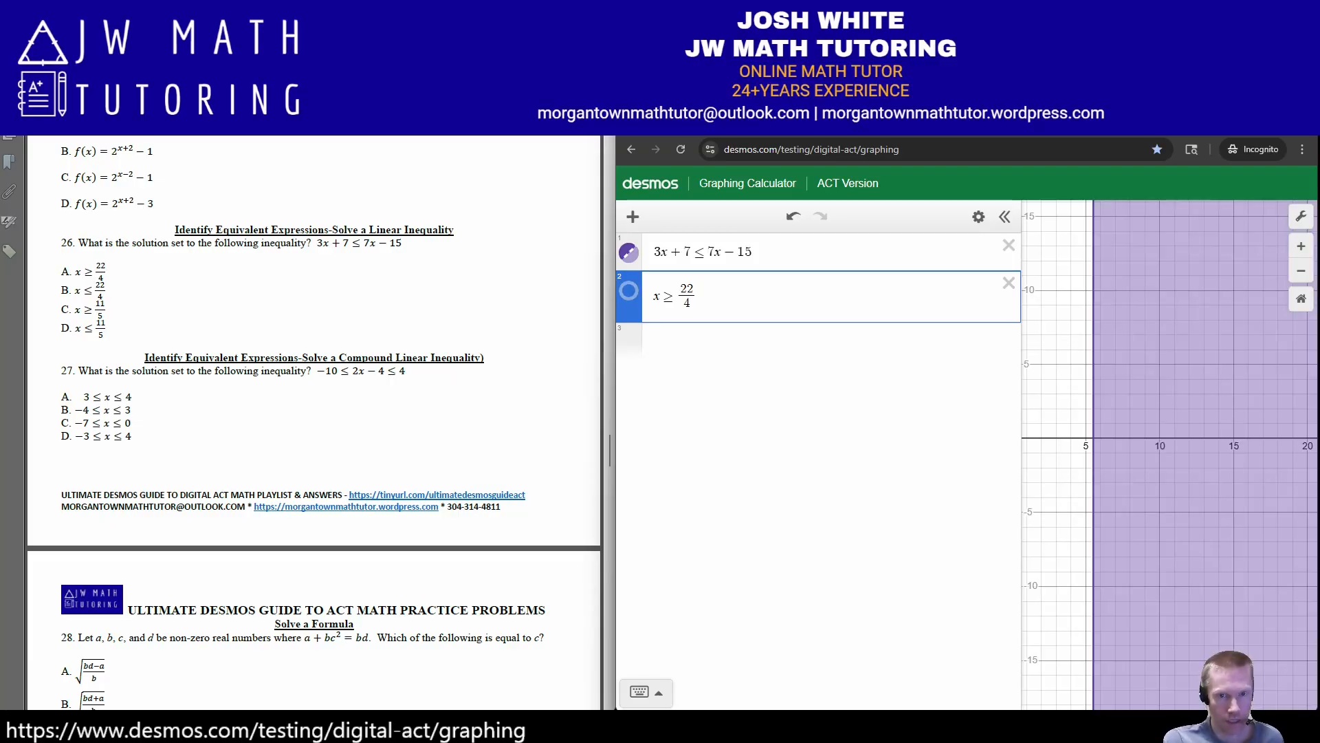
Add answer choice B, x≤22/4, as a third inequality and toggle its shading to compare it with problem 26's inequality.
{"action": "left_click", "coordinate": [688, 342]}
{"action": "type", "text": "x<=22/"}
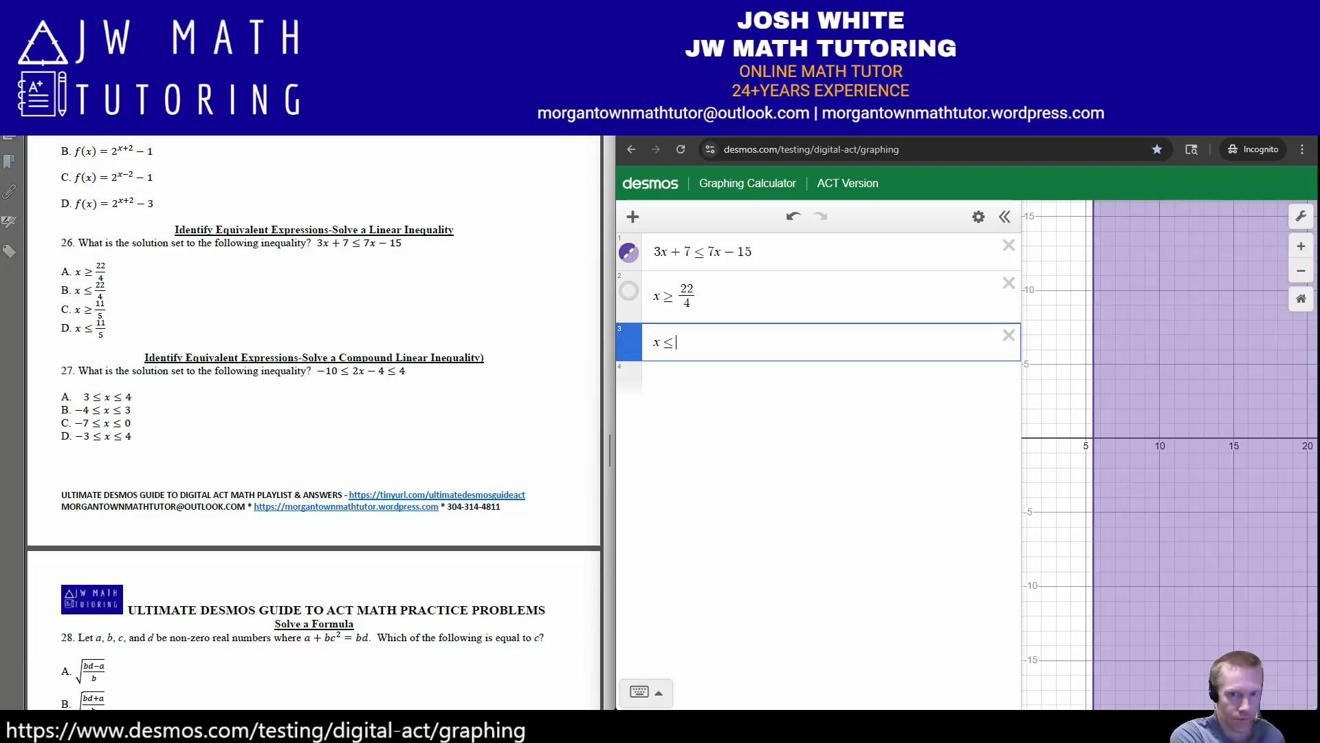
{"action": "type", "text": "4"}
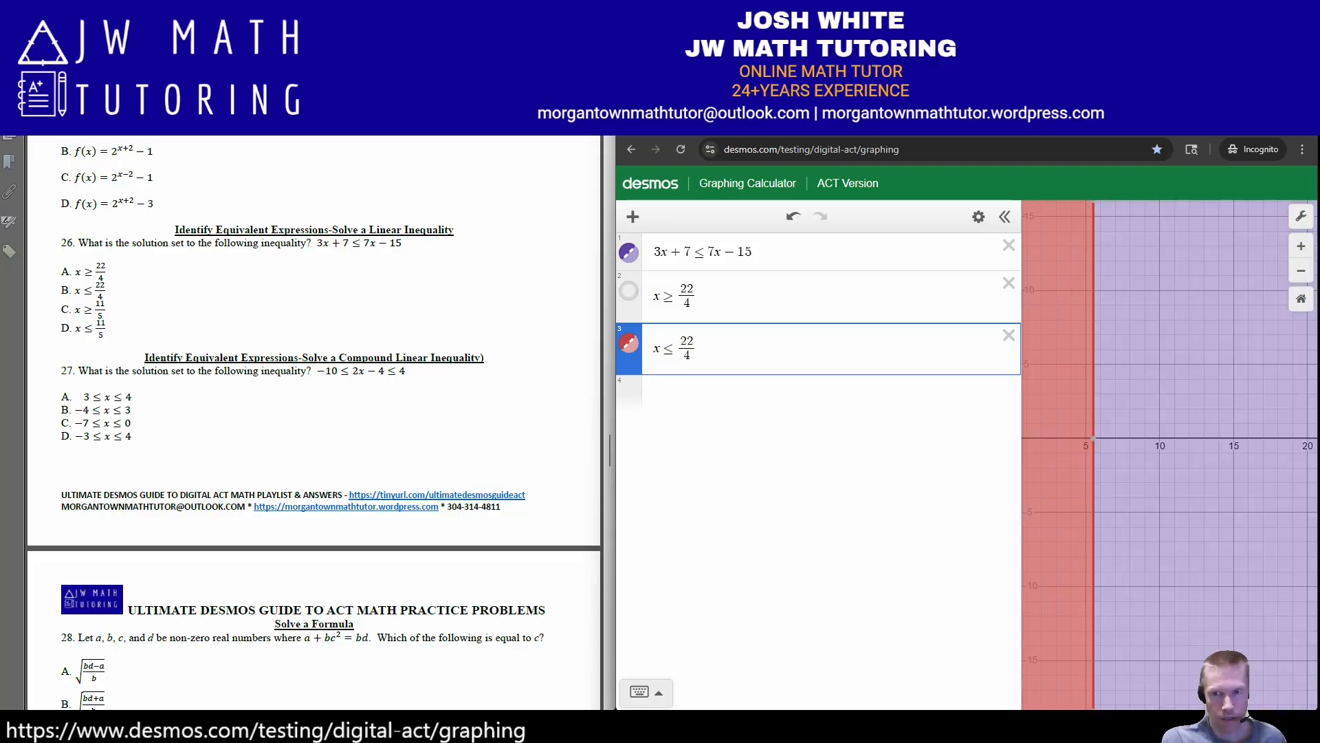
{"action": "left_click", "coordinate": [628, 343]}
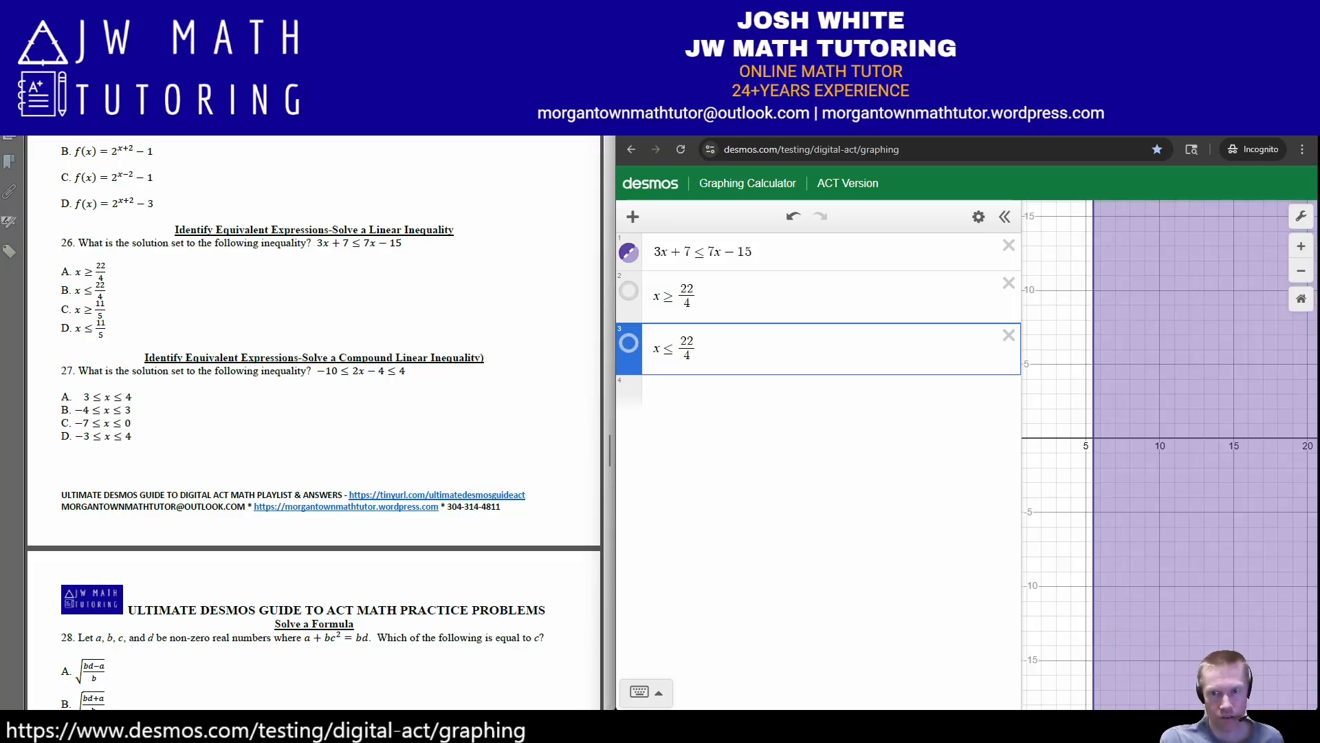
{"action": "left_click", "coordinate": [628, 344]}
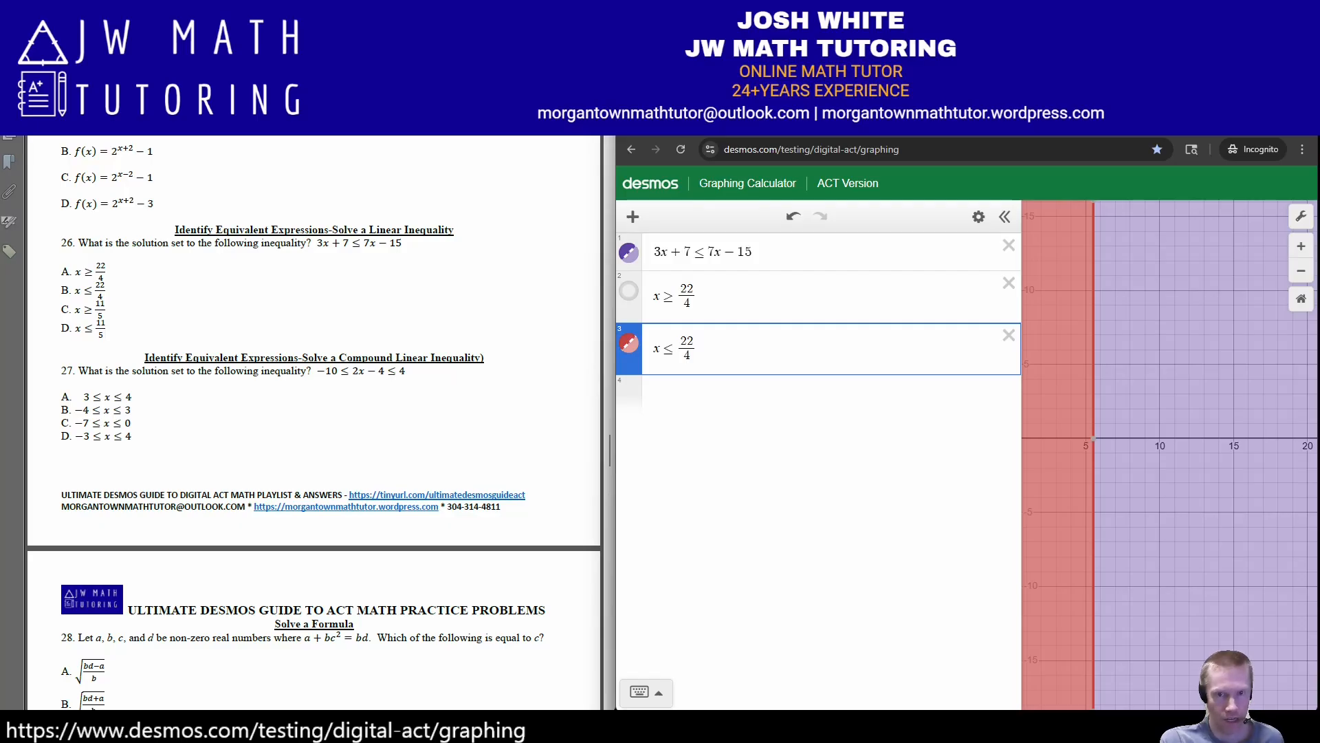
Change the third inequality to x≥11/5 to graph answer choice C of problem 26.
{"action": "key", "text": "BackSpace"}
{"action": "key", "text": "Delete"}
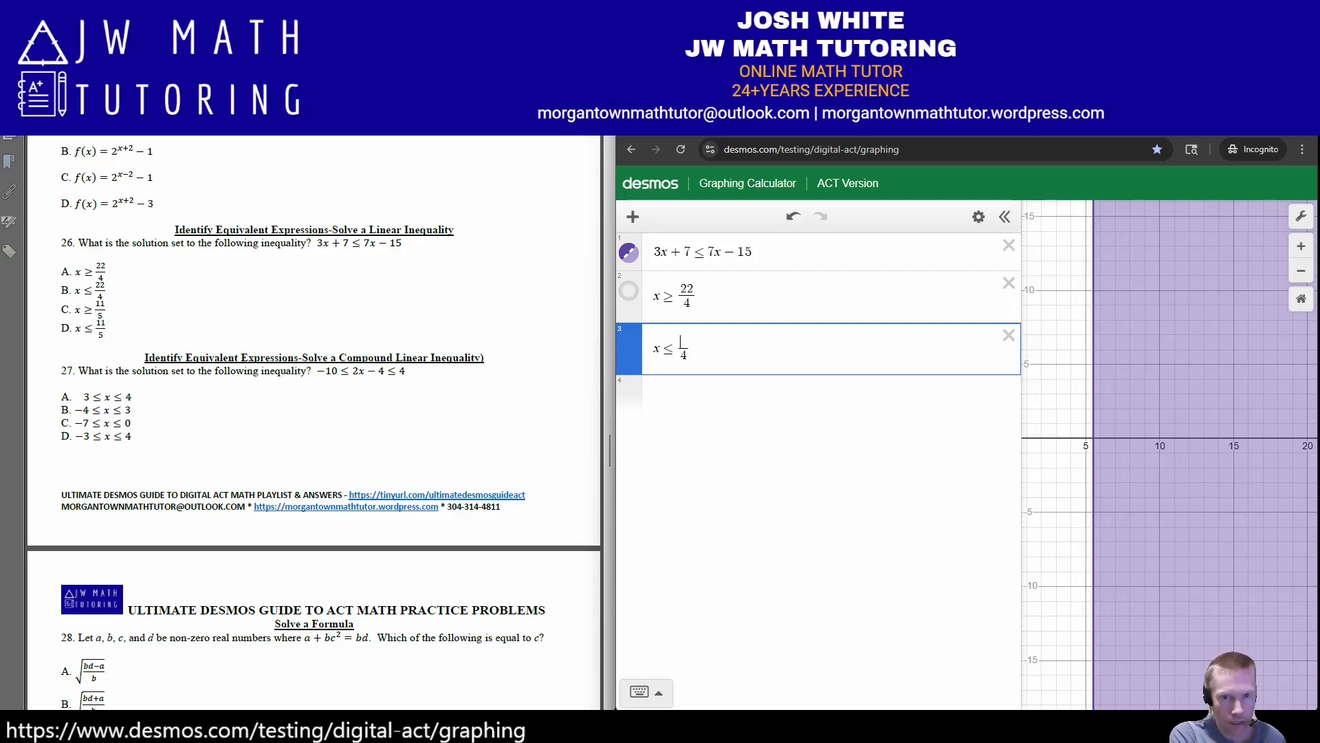
{"action": "key", "text": "Down"}
{"action": "key", "text": "BackSpace"}
{"action": "type", "text": "5"}
{"action": "key", "text": "Up"}
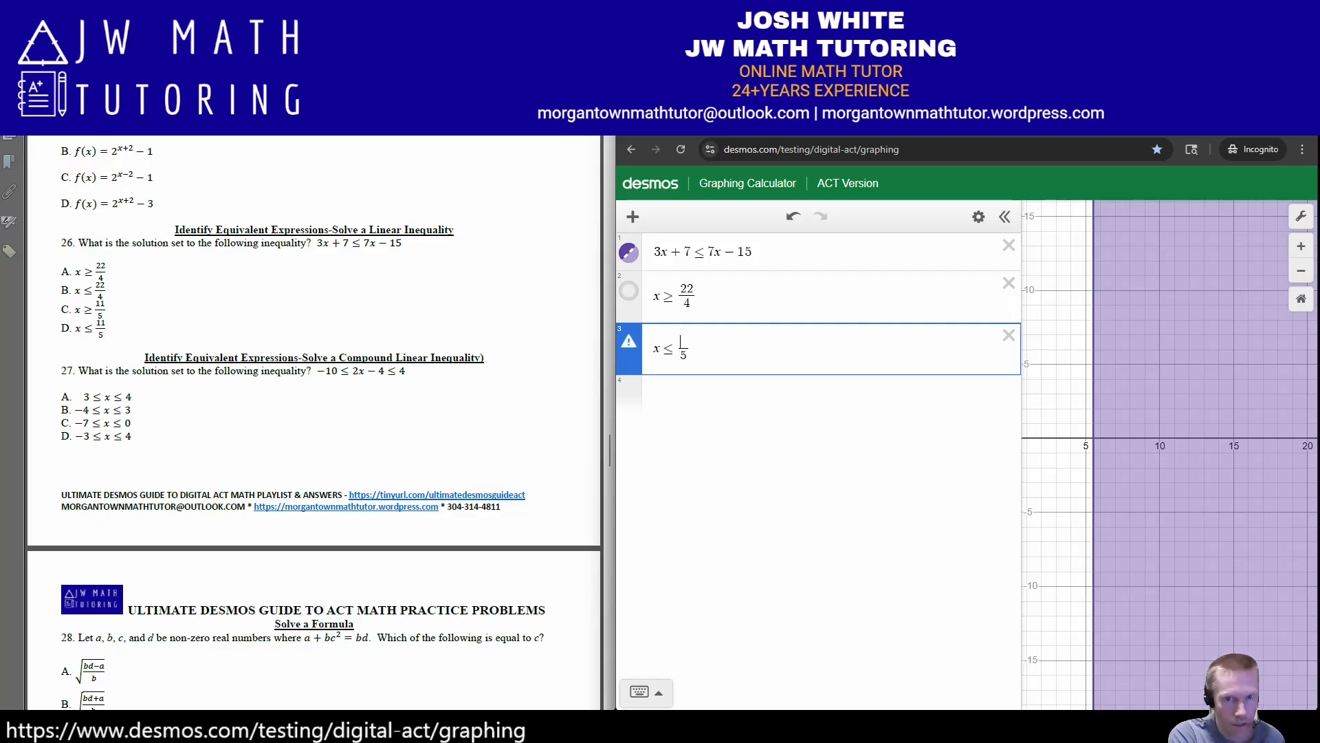
{"action": "type", "text": "11"}
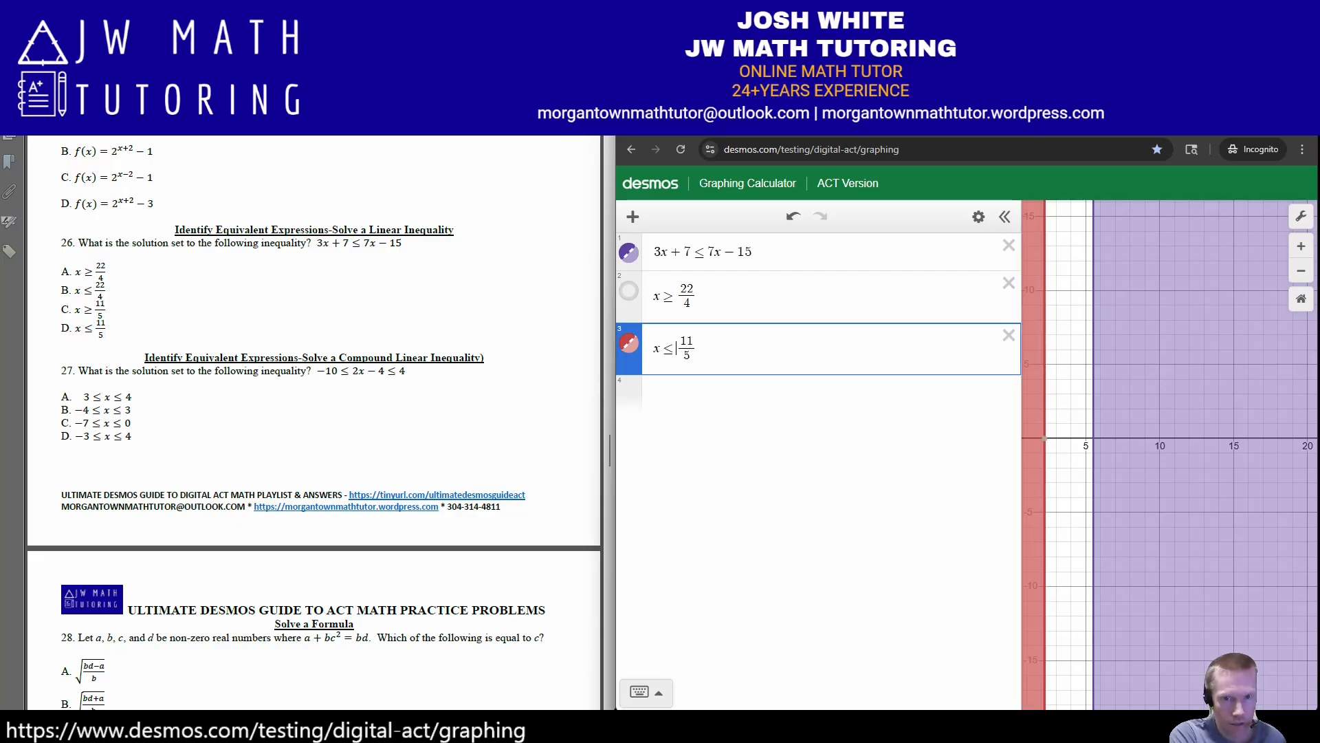
{"action": "key", "text": "BackSpace"}
{"action": "type", "text": ">"}
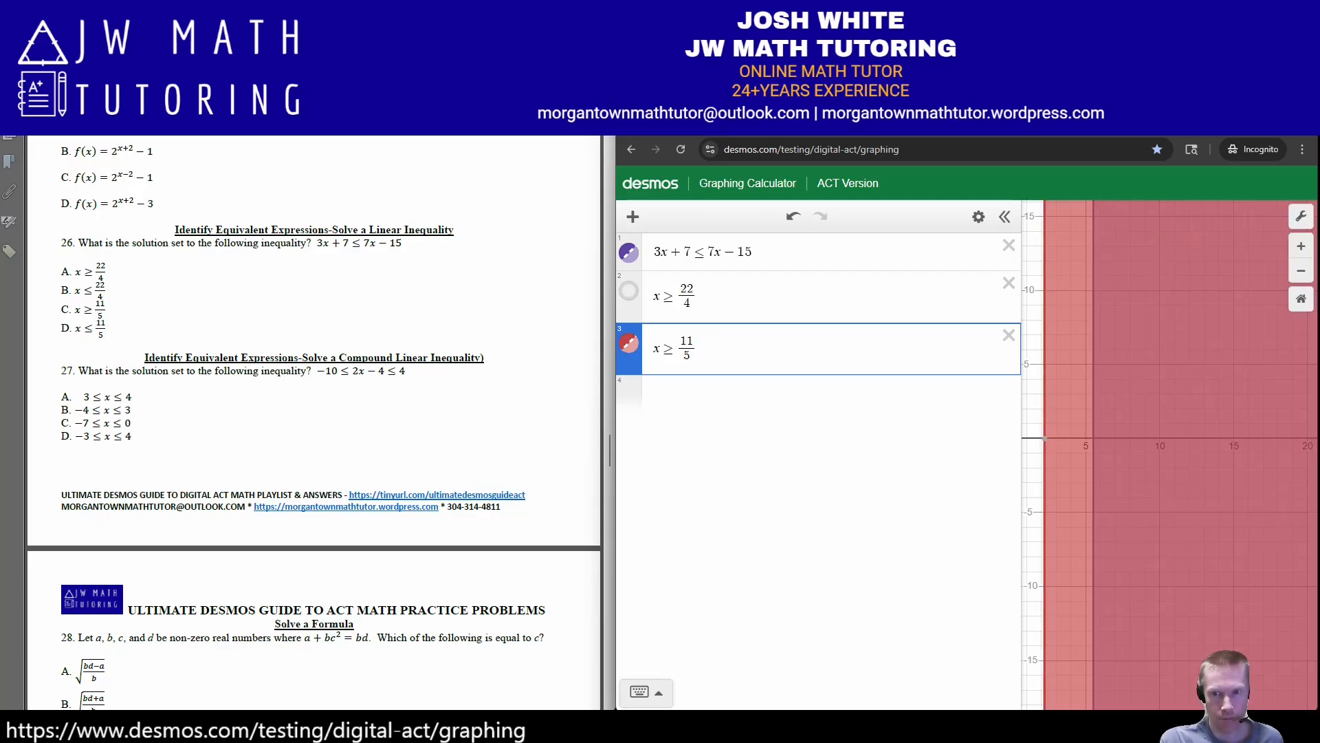
Check where the boundary lines of x≥11/5 and of problem 26's inequality cross the x-axis.
{"action": "left_click", "coordinate": [1045, 438]}
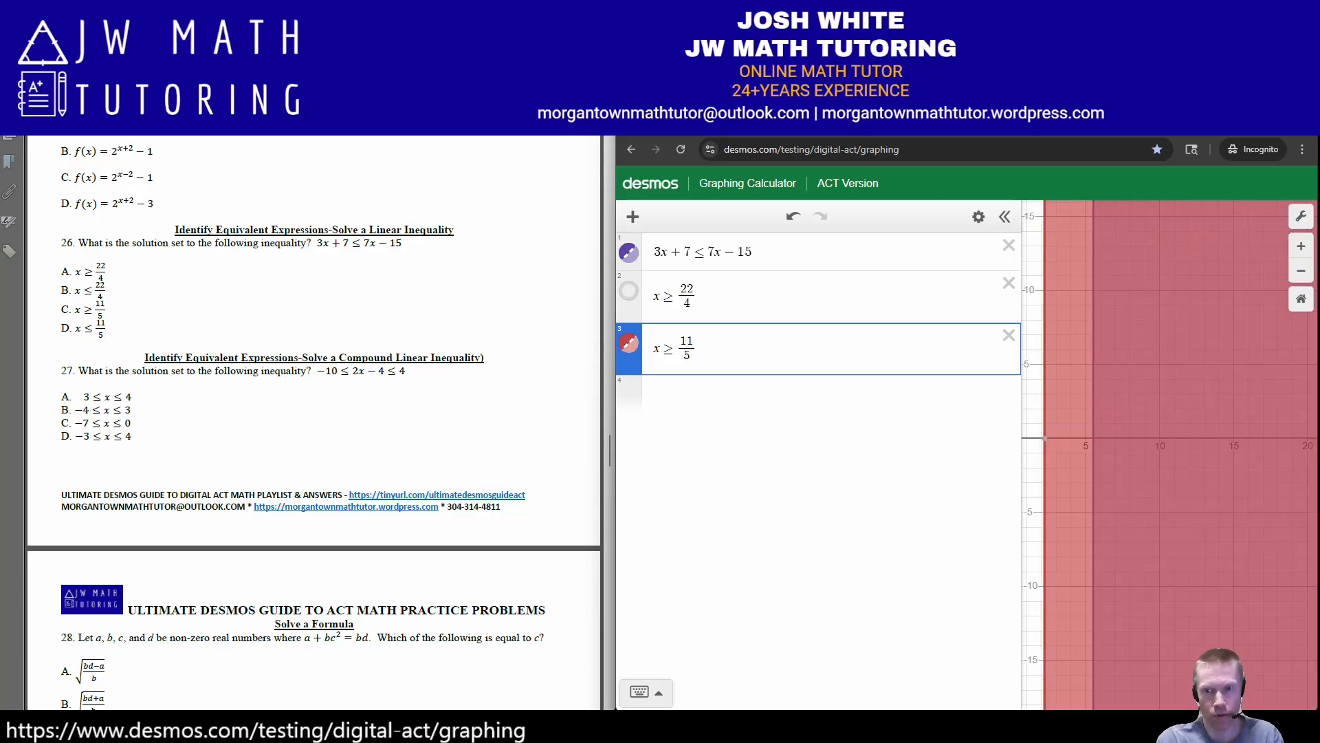
{"action": "left_click", "coordinate": [1093, 438]}
{"action": "left_click", "coordinate": [1093, 438]}
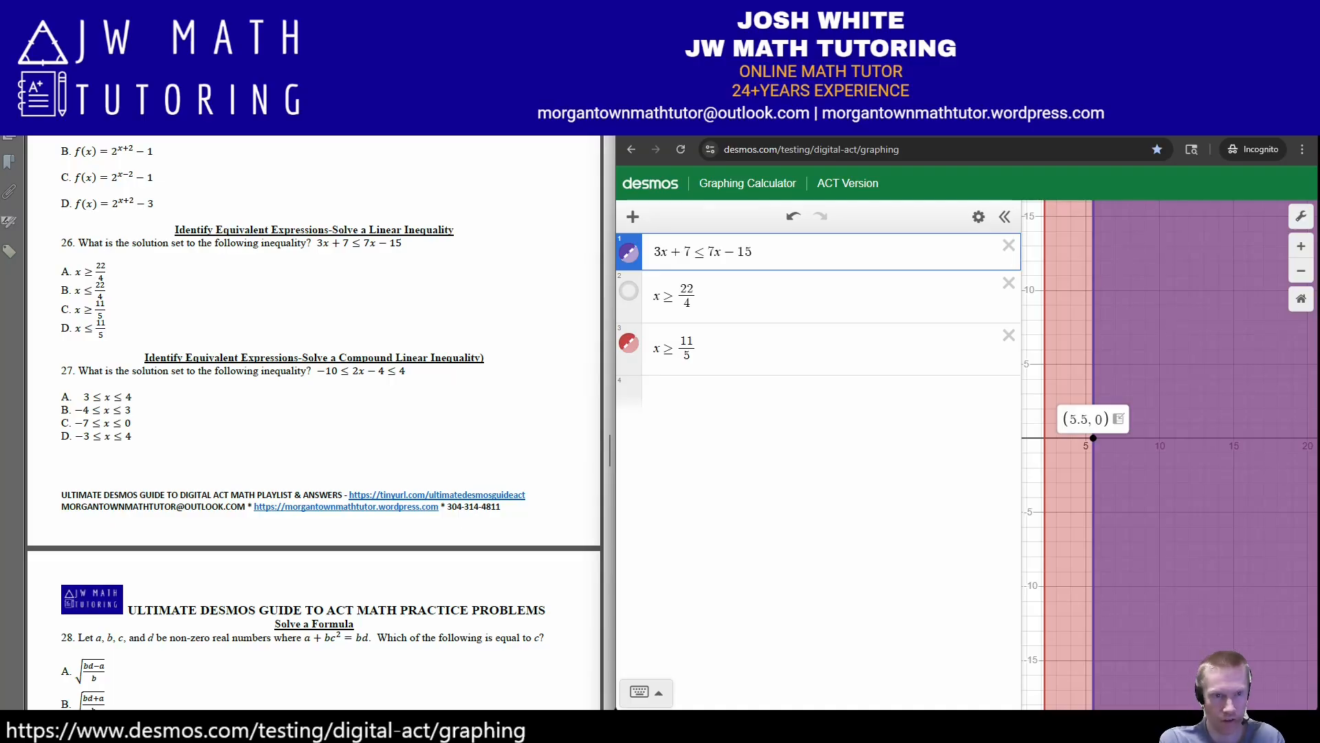
Reverse the third inequality to x≤11/5 to compare answer choice D with problem 26's shaded region.
{"action": "left_click", "coordinate": [676, 349]}
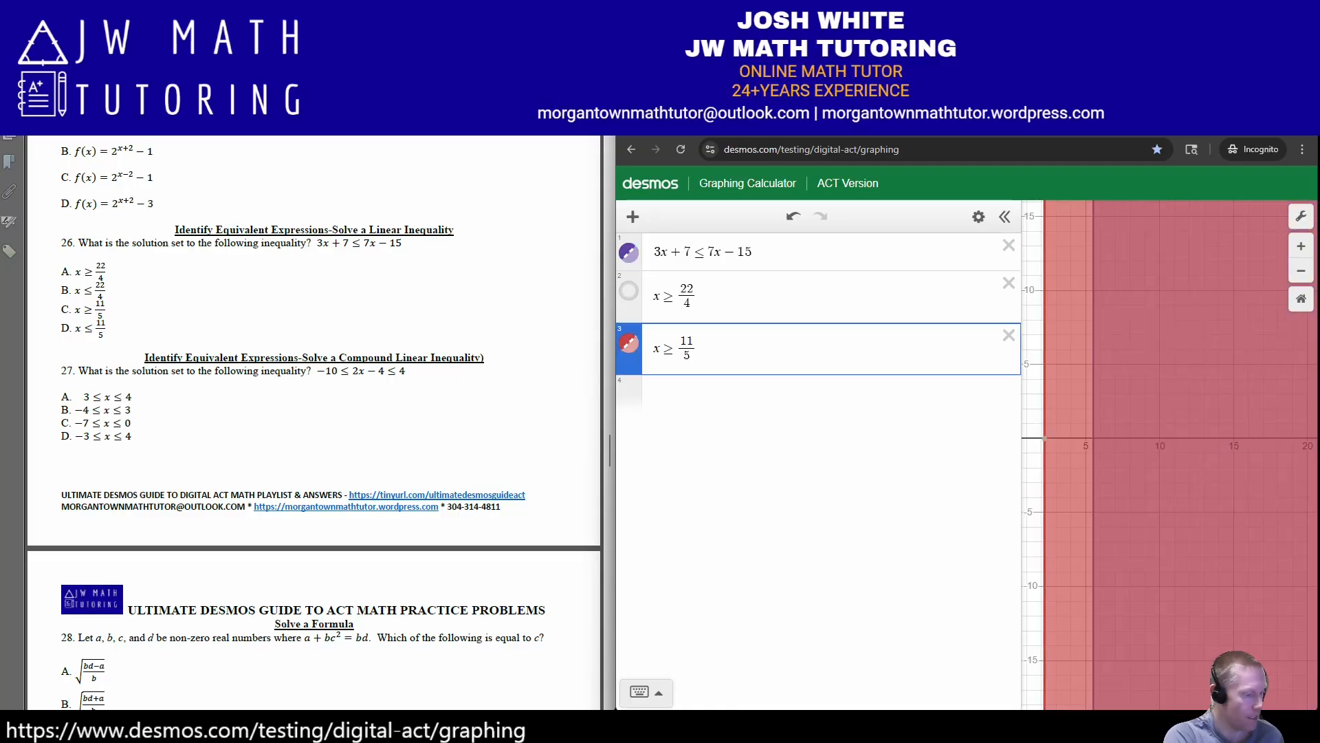
{"action": "key", "text": "BackSpace"}
{"action": "type", "text": "<"}
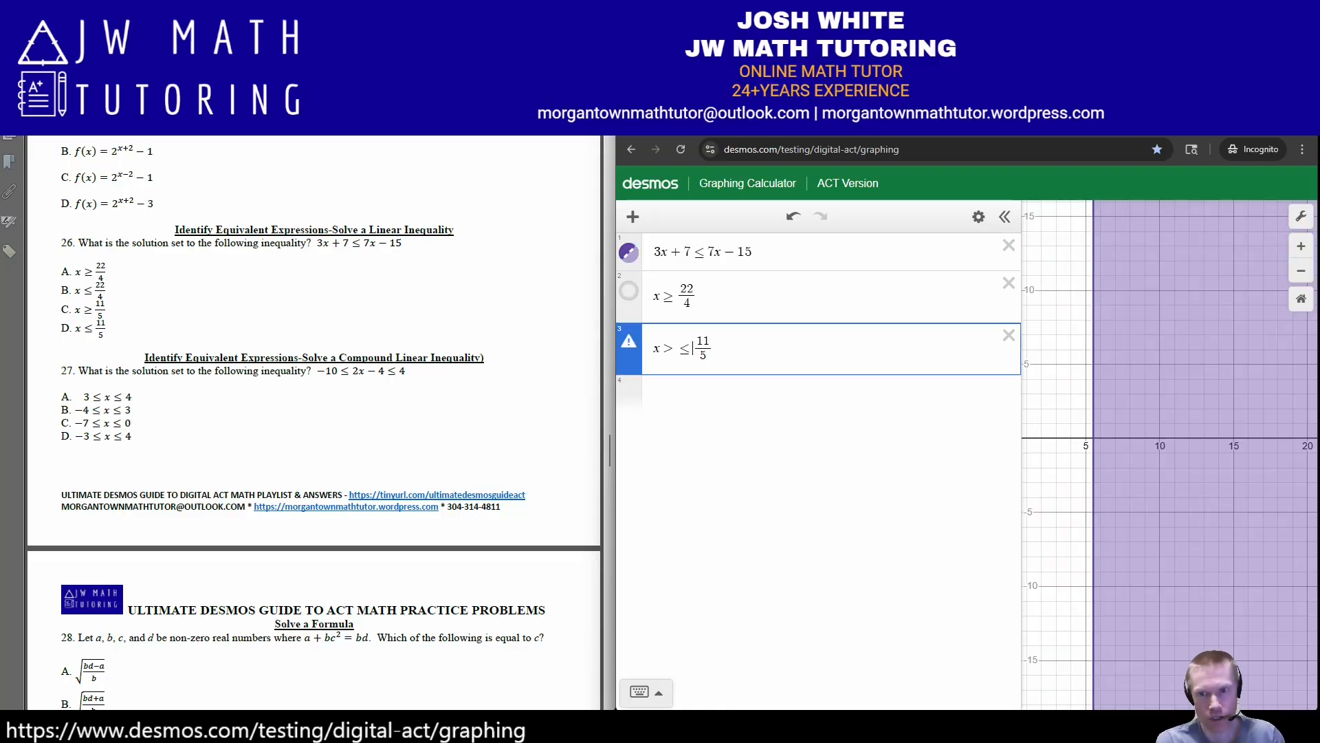
{"action": "key", "text": "BackSpace"}
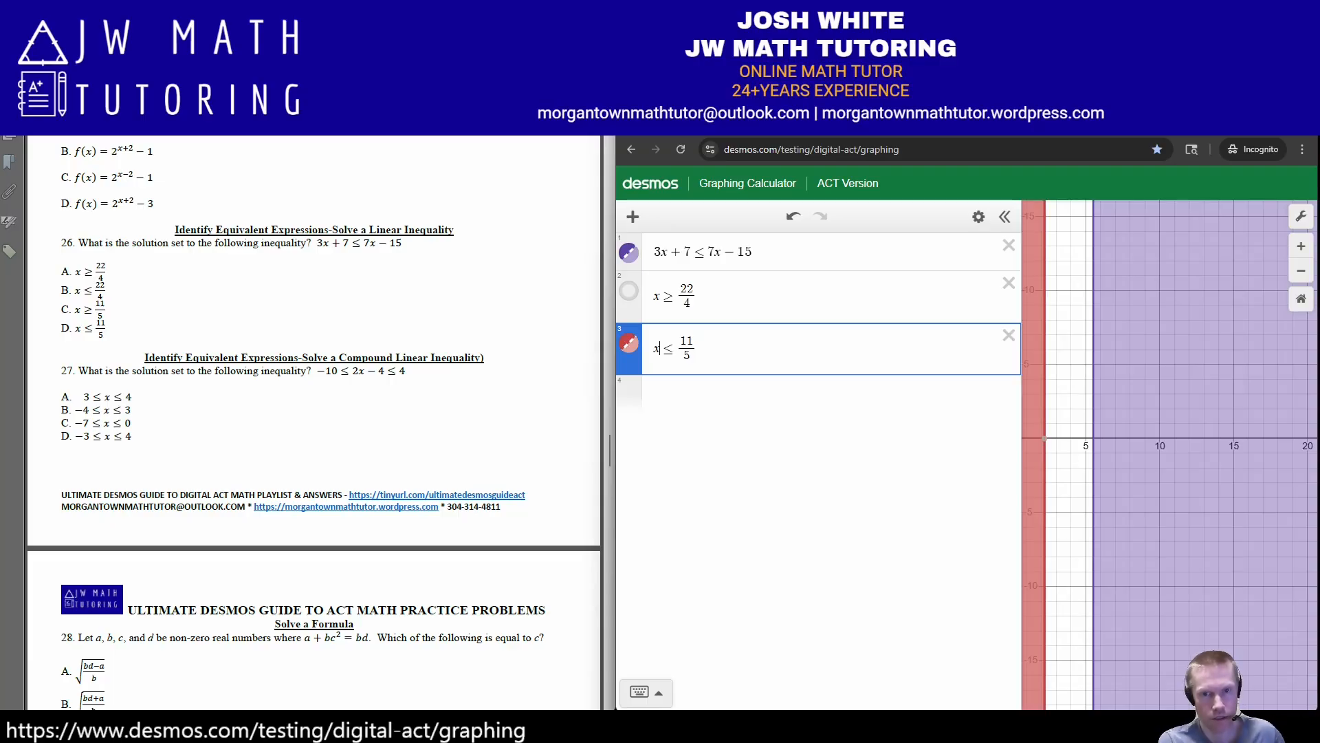
{"action": "left_click", "coordinate": [1093, 417]}
{"action": "mouse_move", "coordinate": [1122, 418]}
{"action": "left_mouse_down"}
{"action": "mouse_move", "coordinate": [1200, 423]}
{"action": "mouse_move", "coordinate": [1188, 421]}
{"action": "left_mouse_up"}
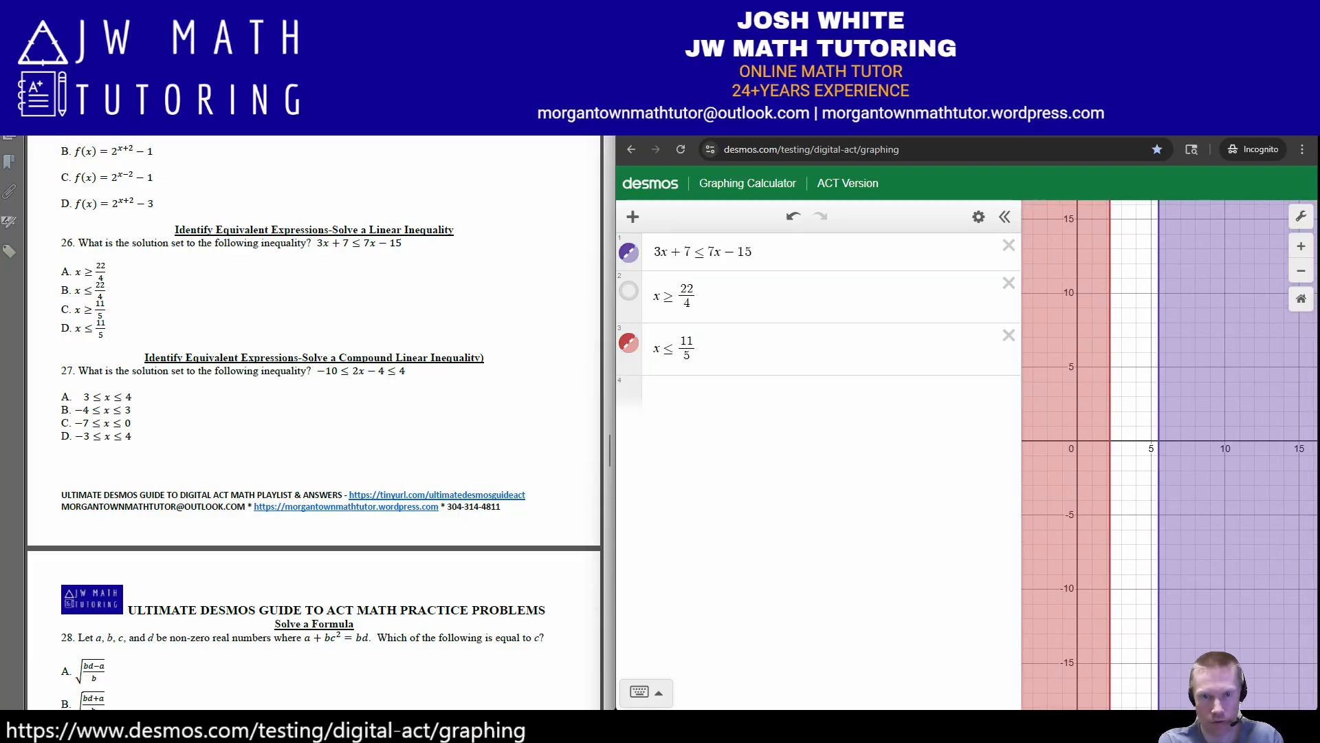
Show the x≥22/4 shading in place of x≤11/5 and circle answer choice A of problem 26 on the worksheet.
{"action": "left_click", "coordinate": [629, 343]}
{"action": "left_click", "coordinate": [629, 291]}
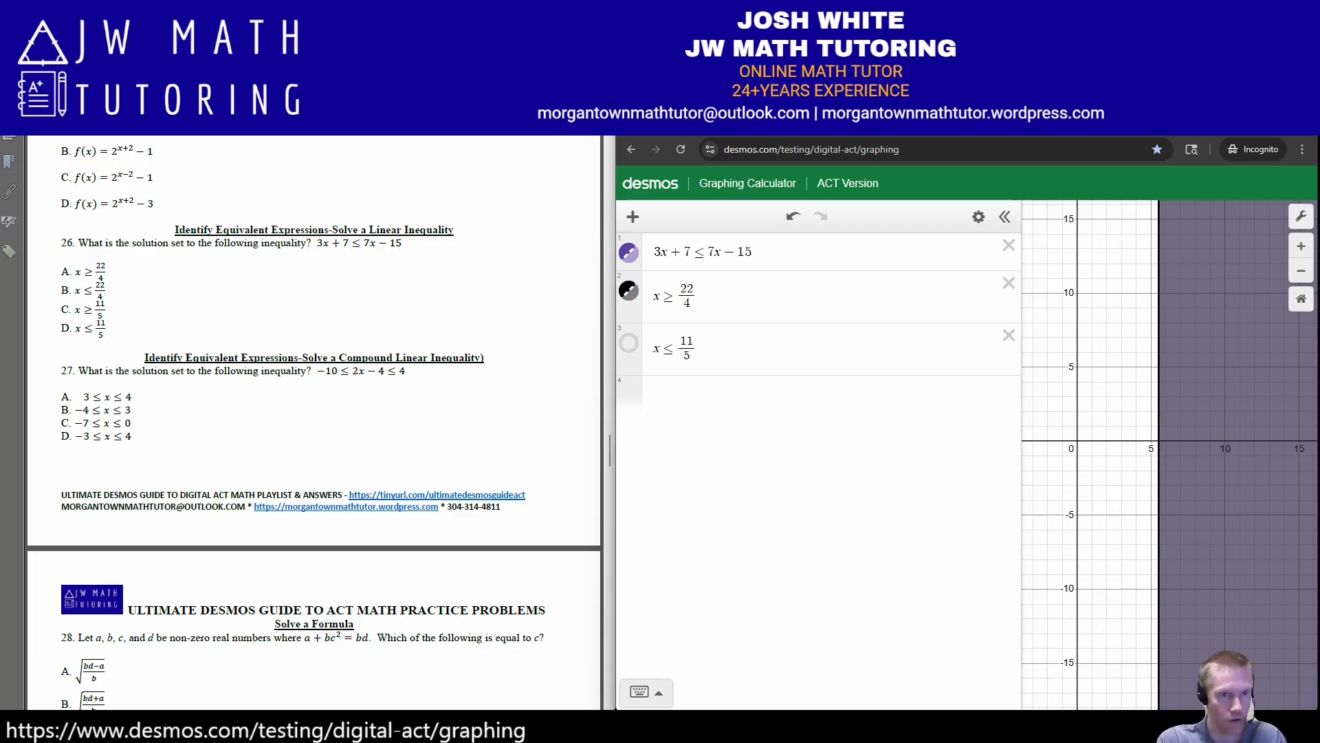
{"action": "mouse_move", "coordinate": [71, 258]}
{"action": "left_mouse_down"}
{"action": "mouse_move", "coordinate": [55, 278]}
{"action": "mouse_move", "coordinate": [103, 288]}
{"action": "mouse_move", "coordinate": [91, 258]}
{"action": "mouse_move", "coordinate": [72, 259]}
{"action": "left_mouse_up"}
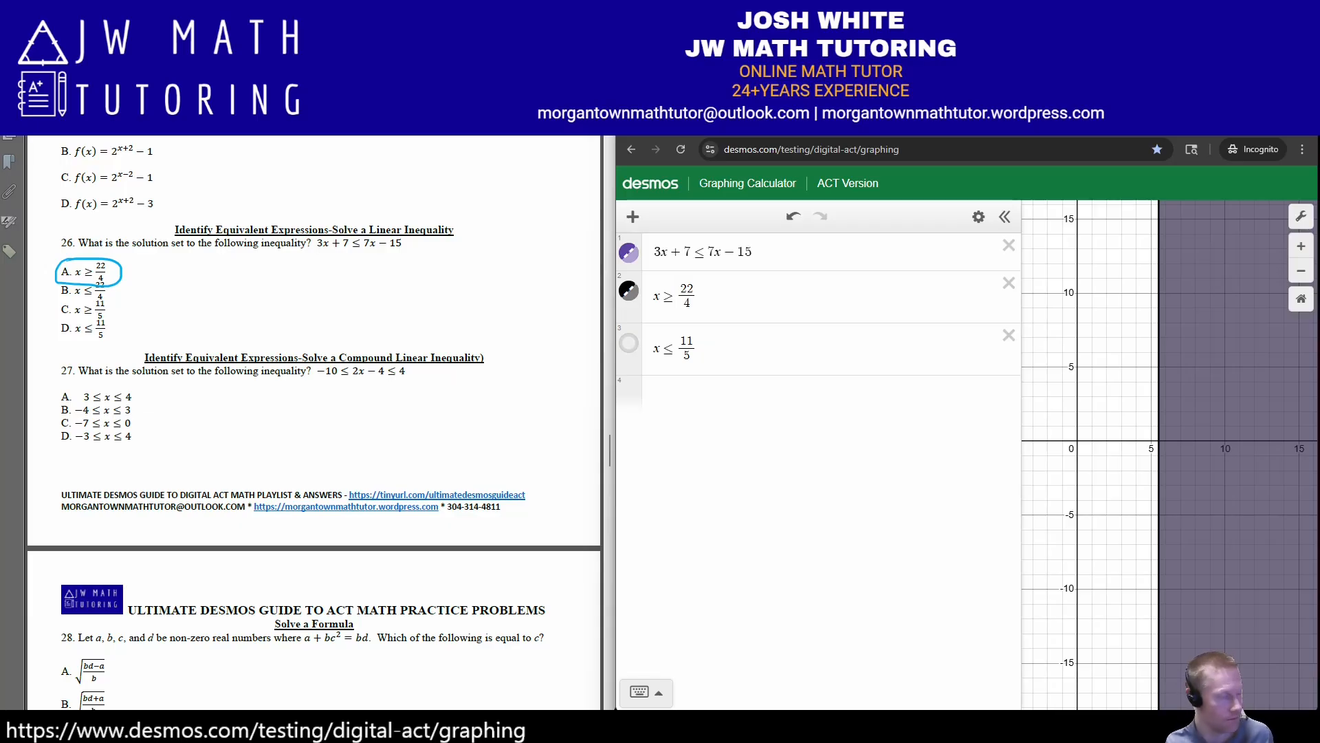
{"action": "key", "text": "Escape"}
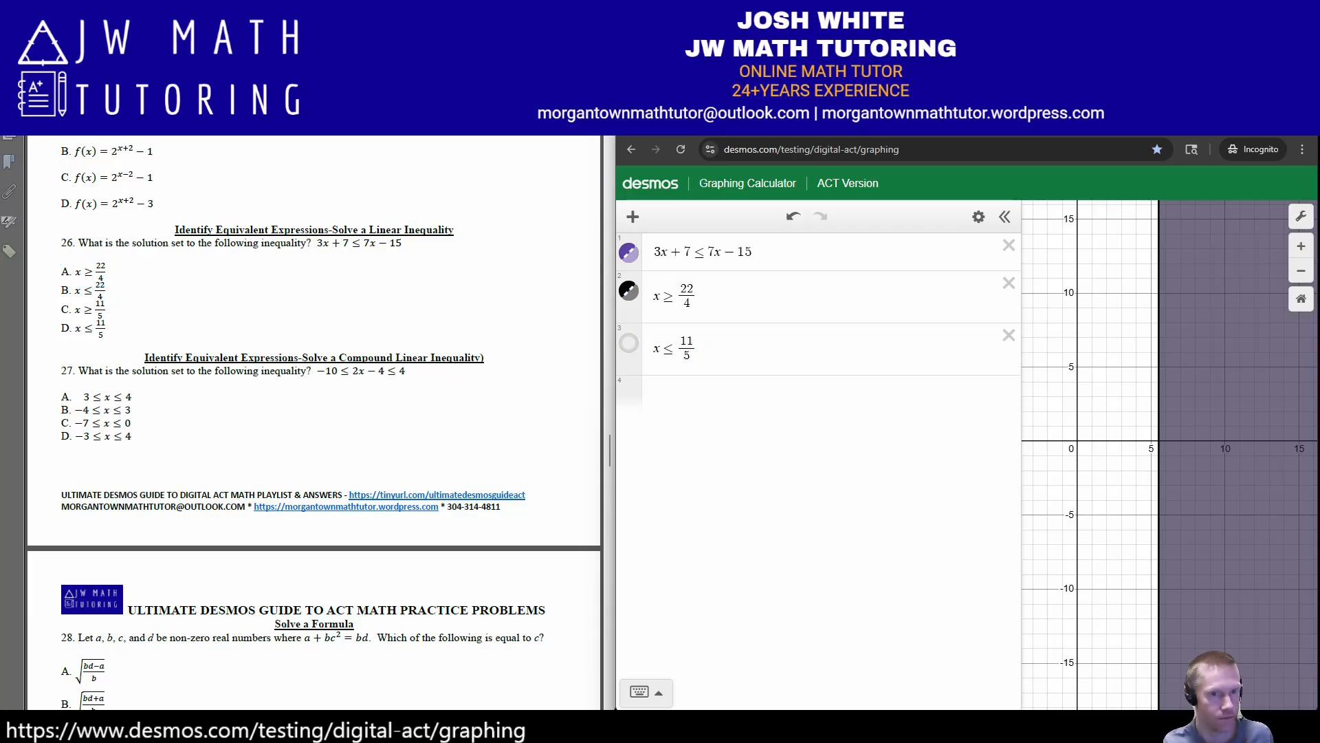
Delete all the expressions and enter problem 27's compound inequality −10≤2x−4≤4.
{"action": "scroll", "coordinate": [314, 423], "scroll_direction": "down", "scroll_amount": 2}
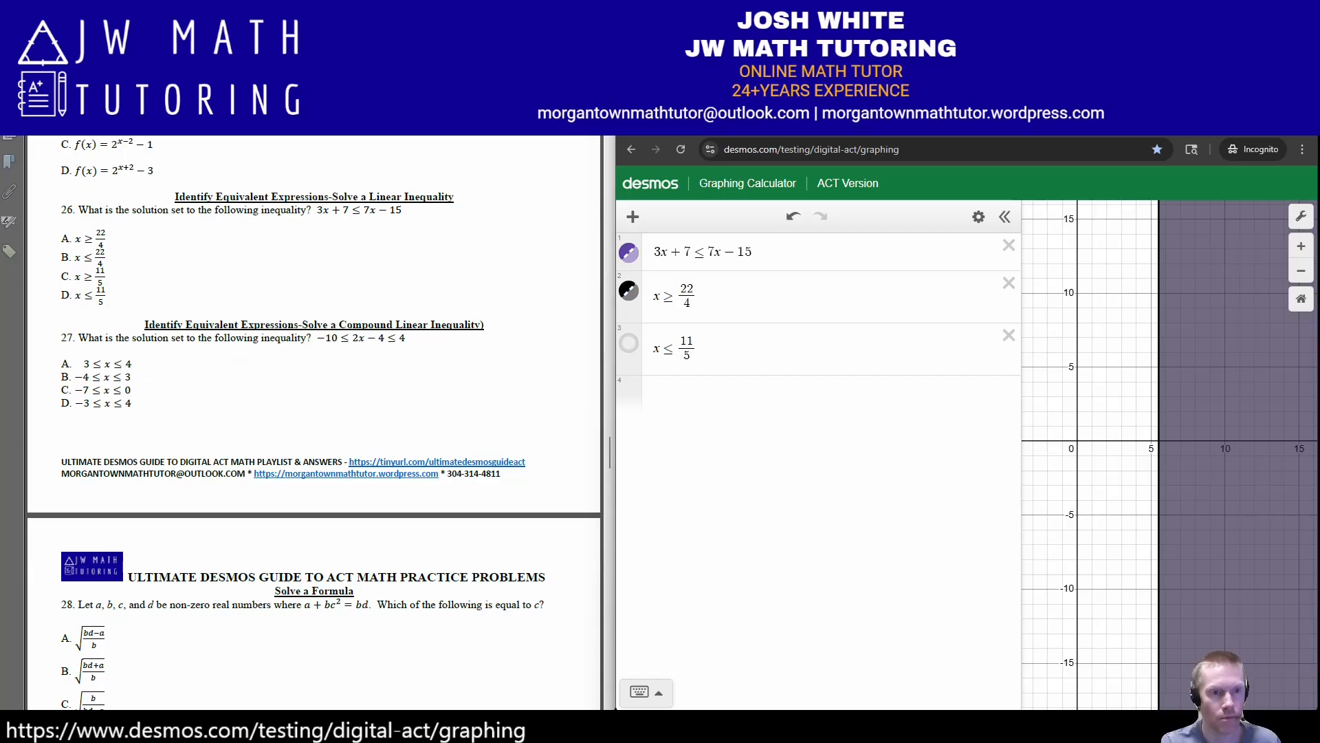
{"action": "left_click", "coordinate": [978, 217]}
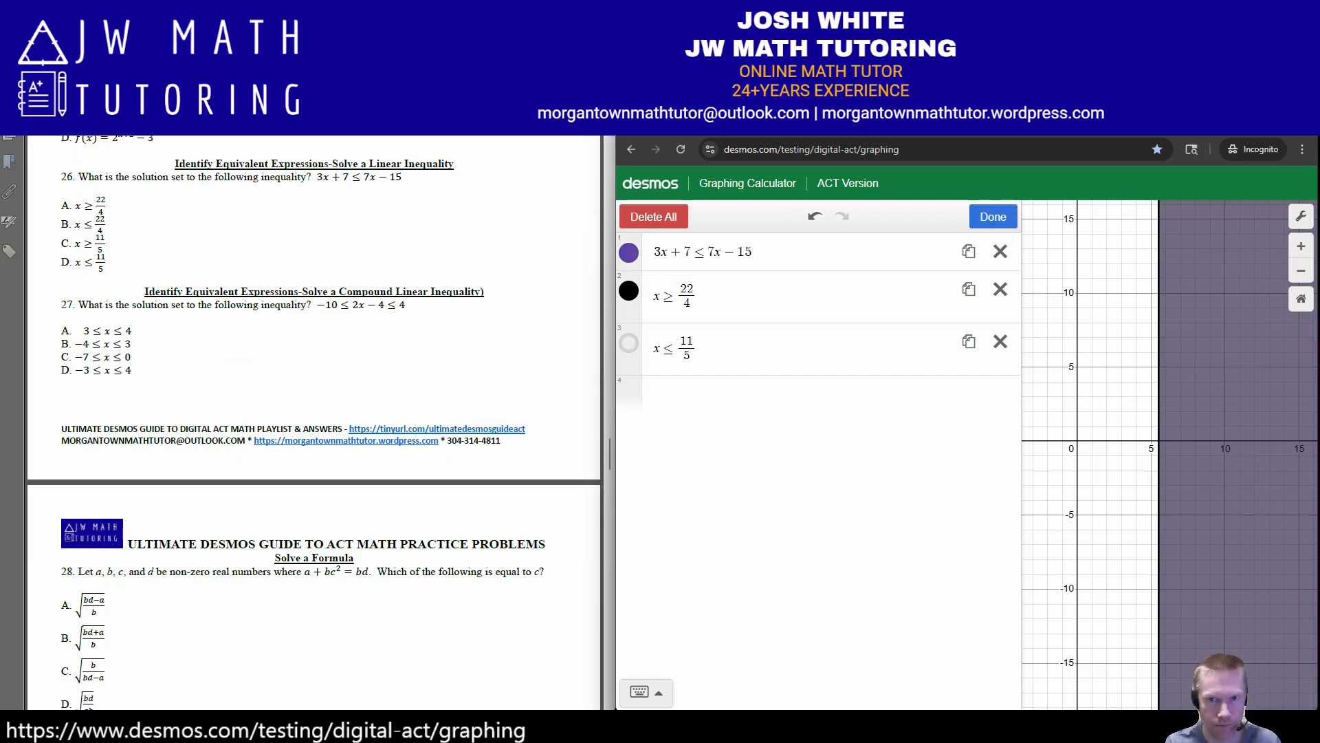
{"action": "left_click", "coordinate": [653, 217]}
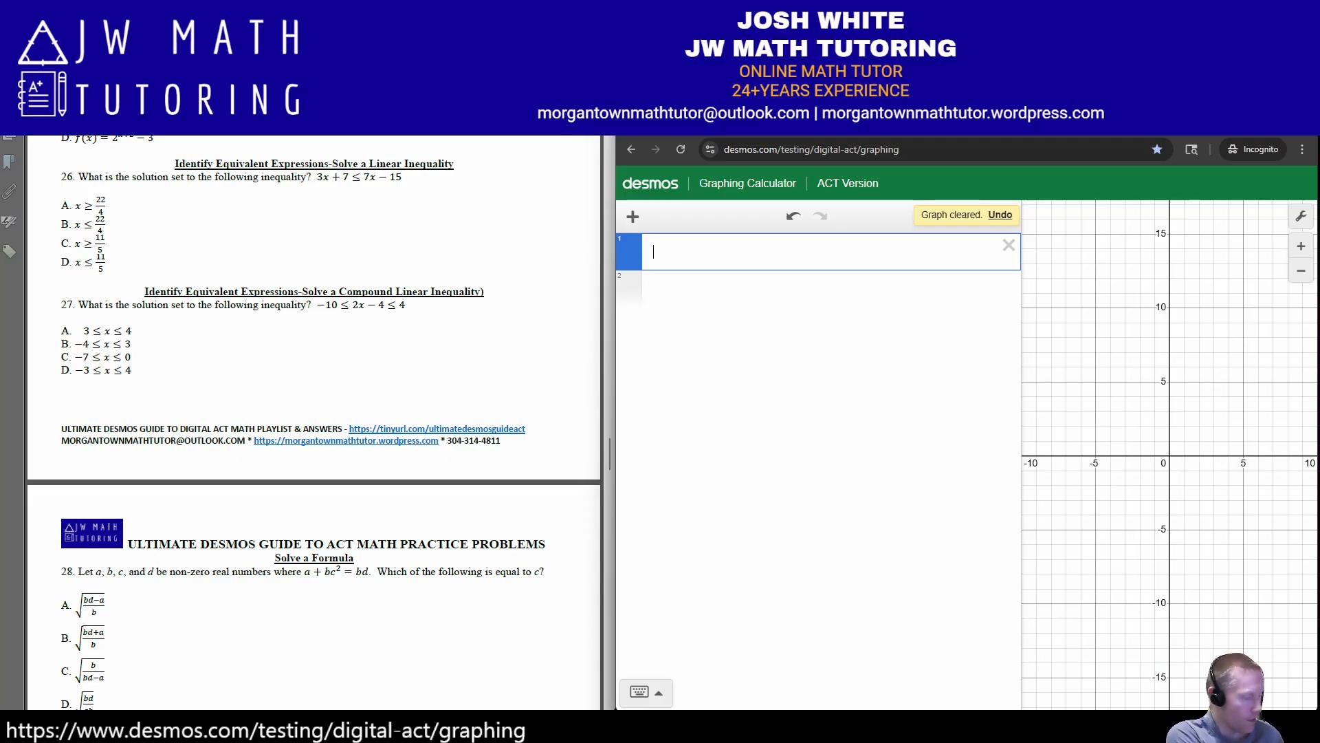
{"action": "type", "text": "-10<"}
{"action": "type", "text": "2"}
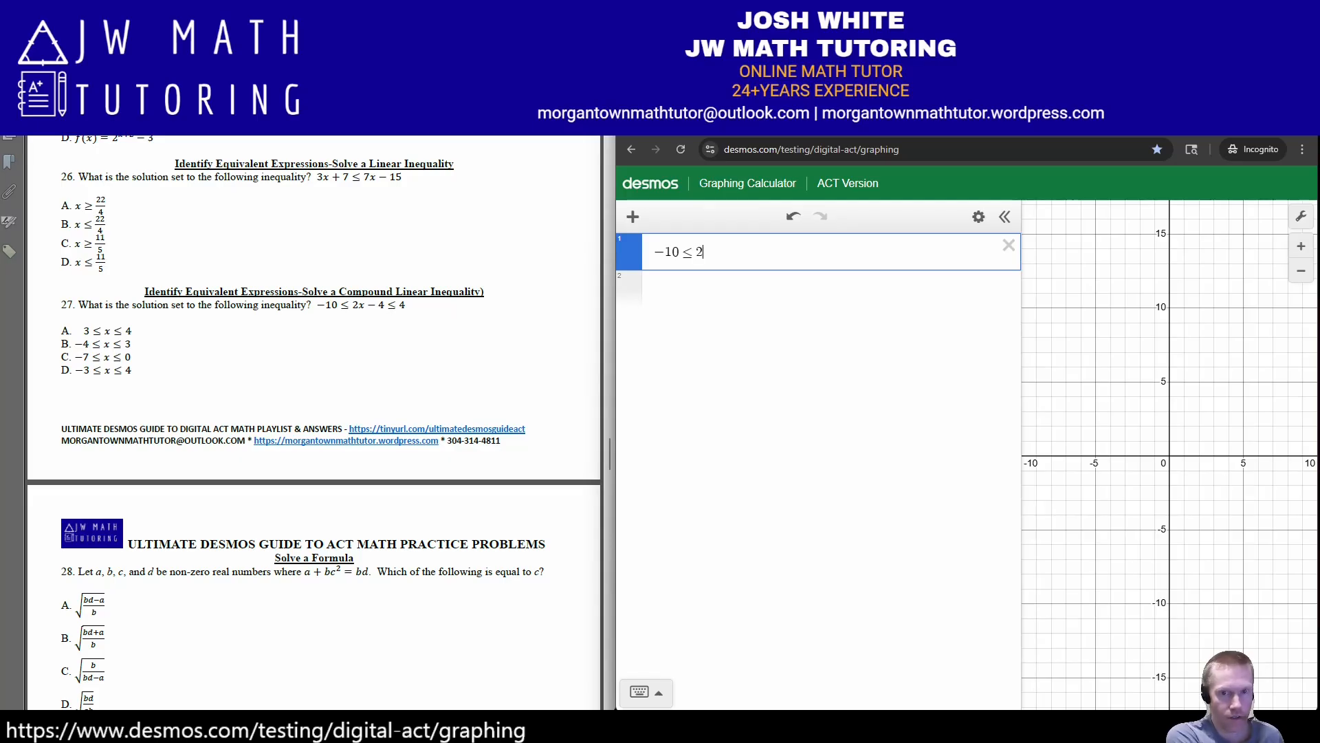
{"action": "type", "text": "x-4<=4"}
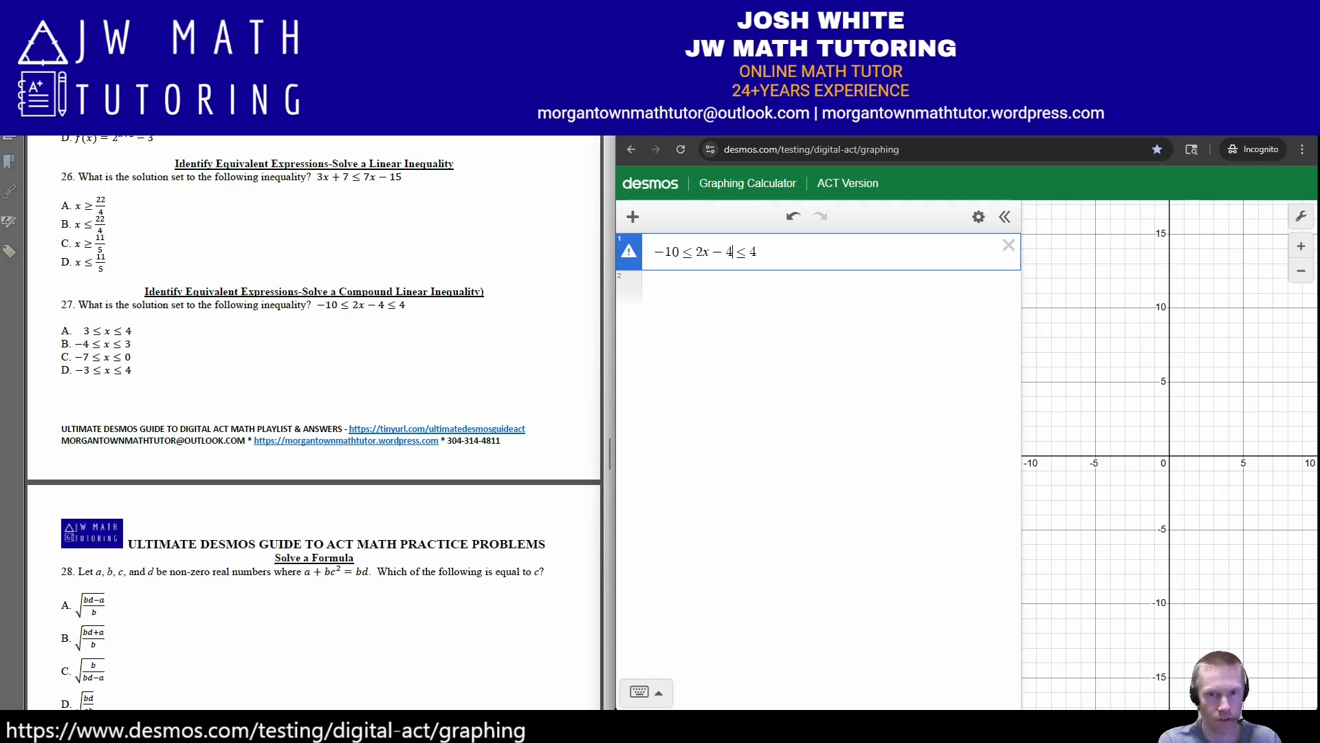
Split the compound inequality into two separate expressions, −10≤2x−4 and 2x−4≤4.
{"action": "key", "text": "shift+Left"}
{"action": "key", "text": "shift+Left"}
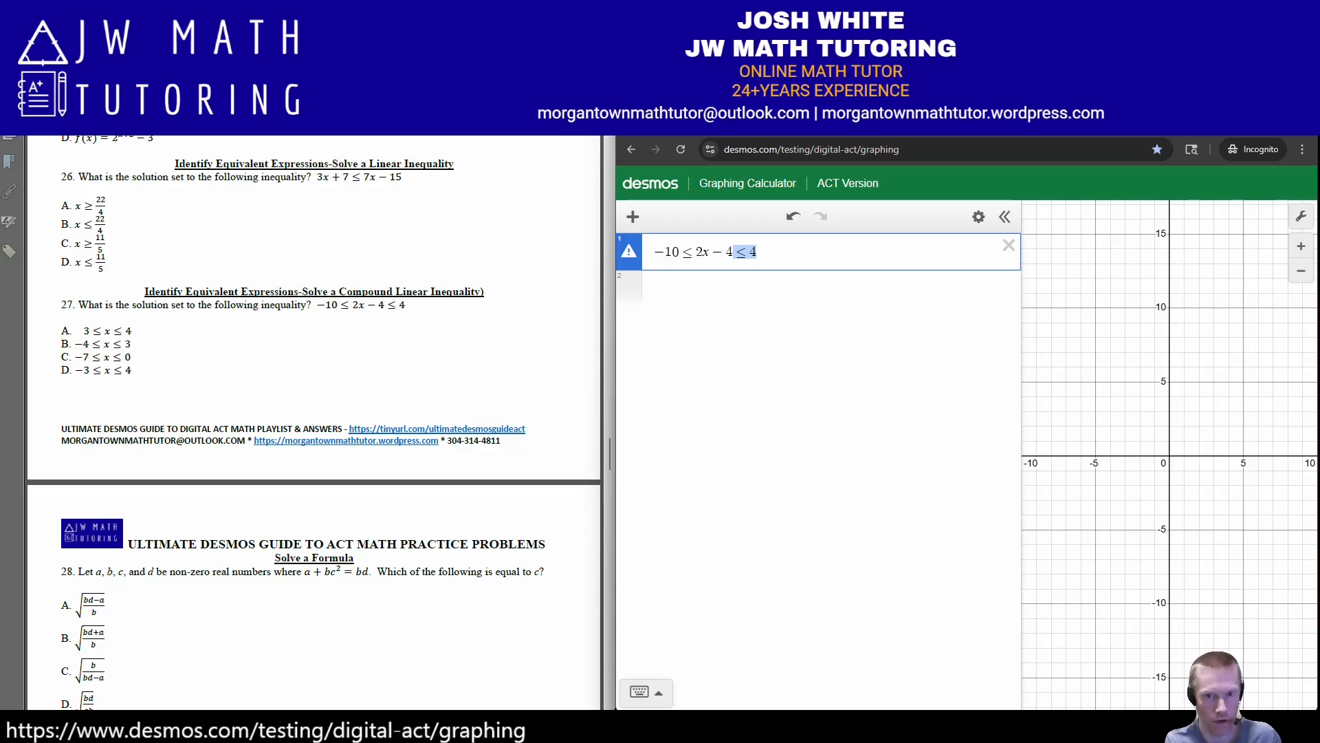
{"action": "key", "text": "ctrl+x"}
{"action": "key", "text": "Return"}
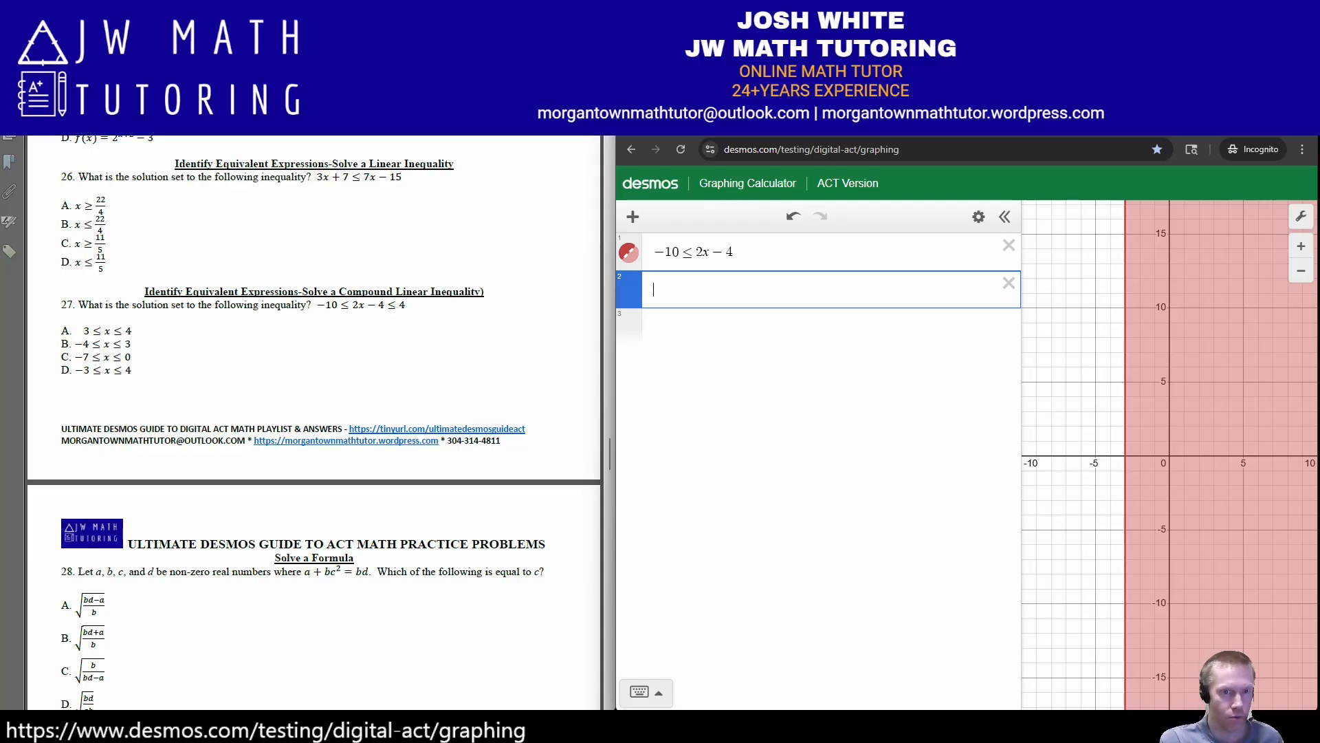
{"action": "type", "text": "2x-4<="}
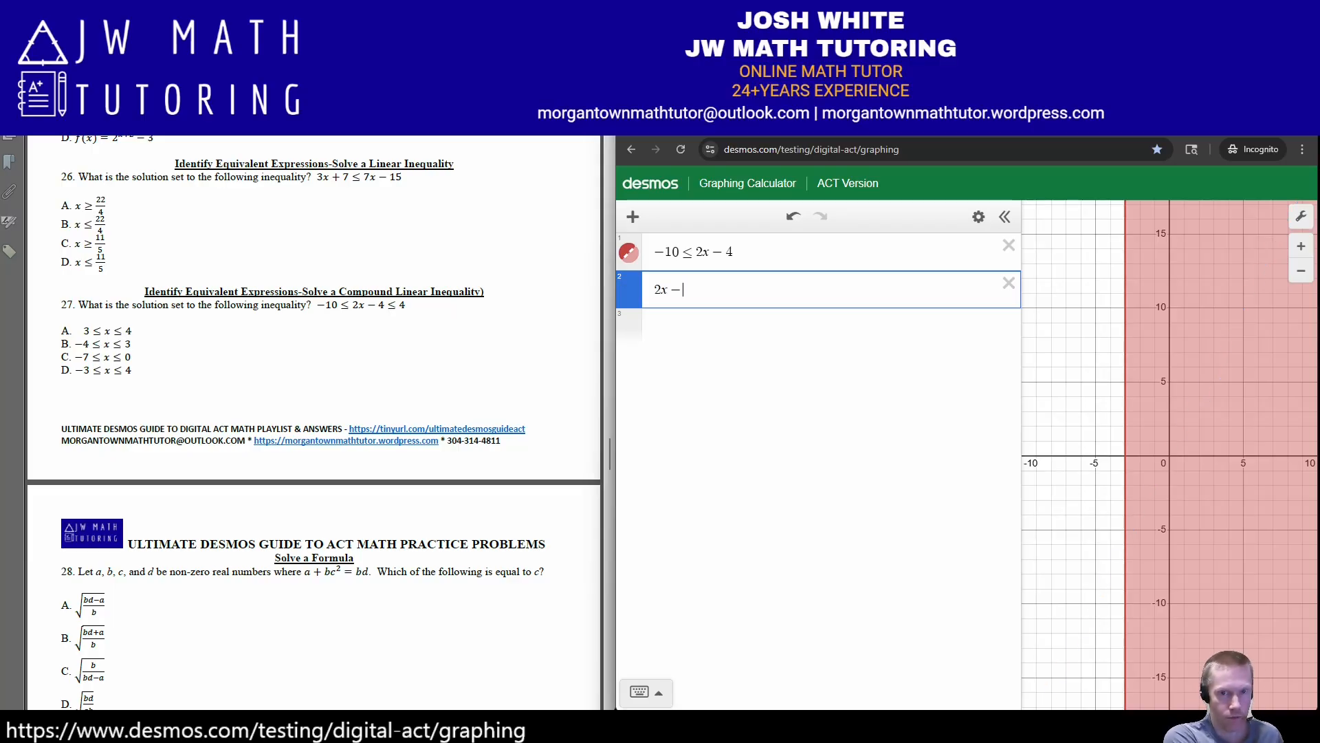
{"action": "type", "text": "4 ≤ 4"}
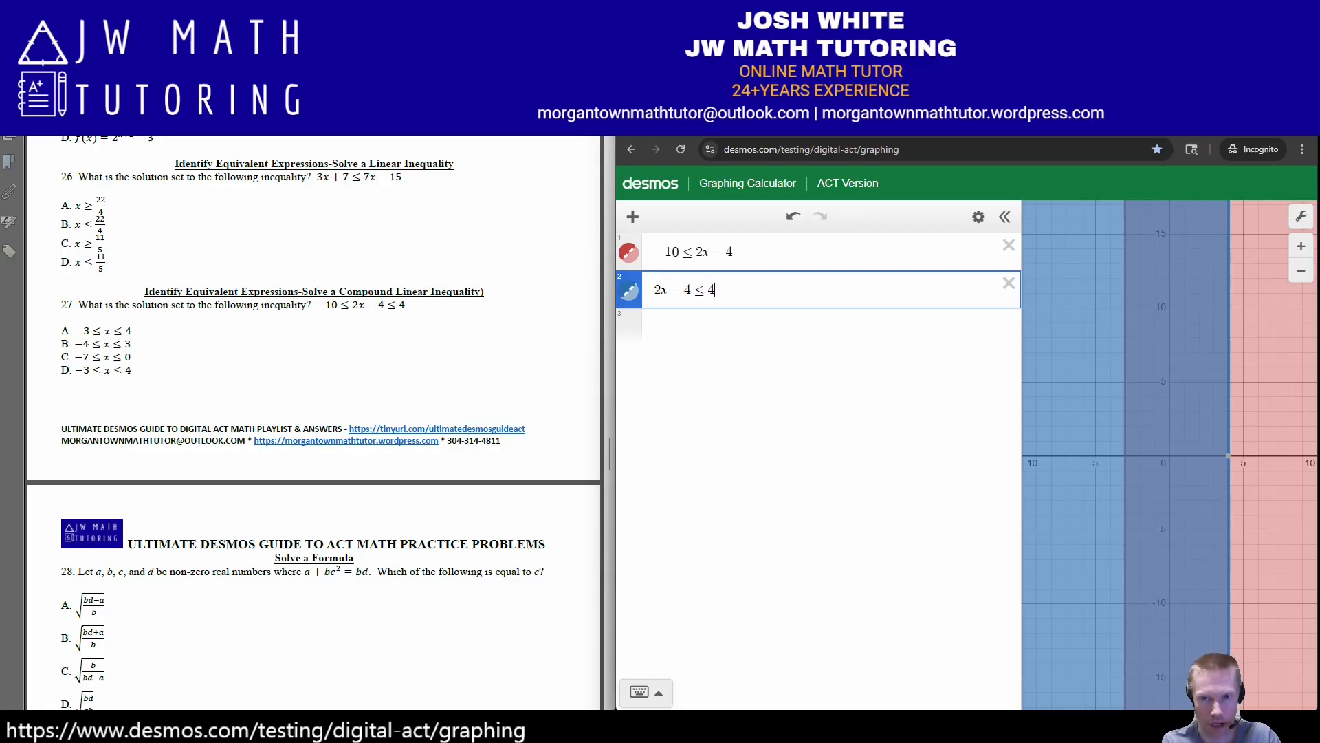
Check where both boundary lines cross the x-axis and circle answer choice D of problem 27 on the worksheet.
{"action": "left_click", "coordinate": [1125, 456]}
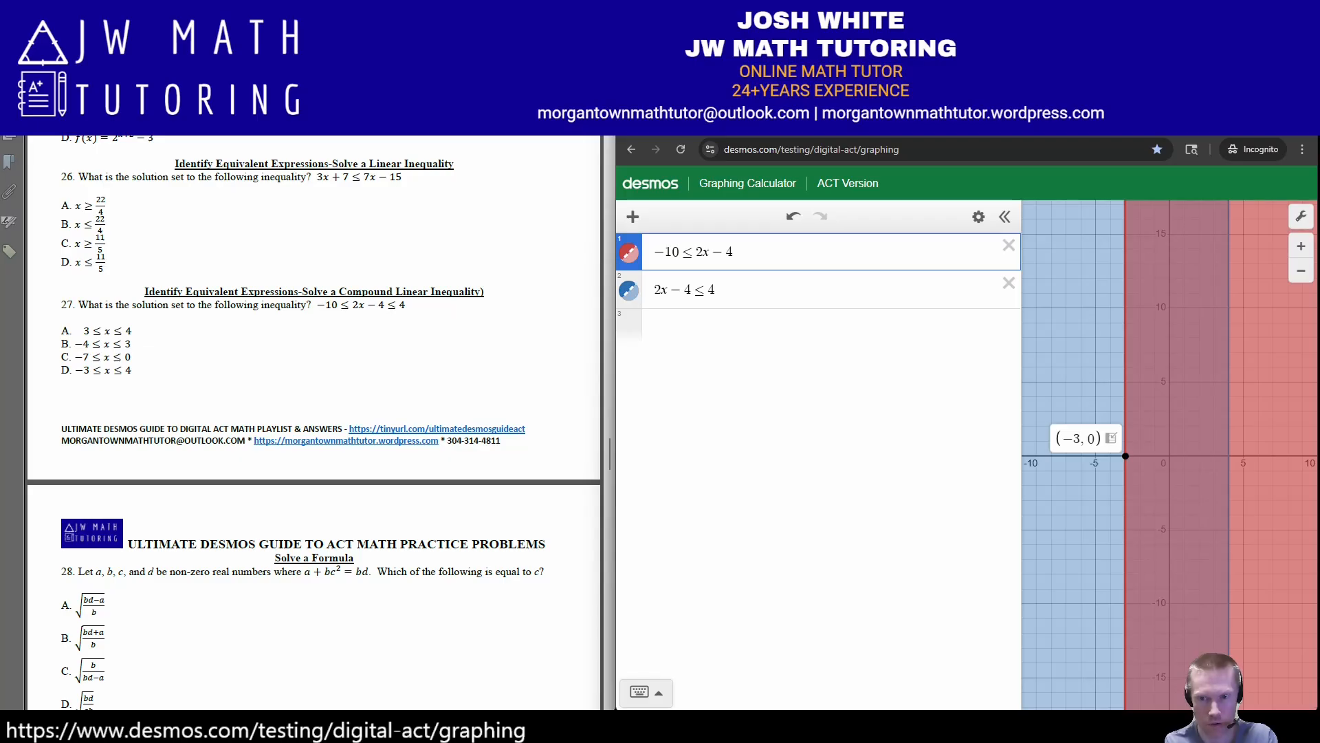
{"action": "left_click", "coordinate": [1228, 456]}
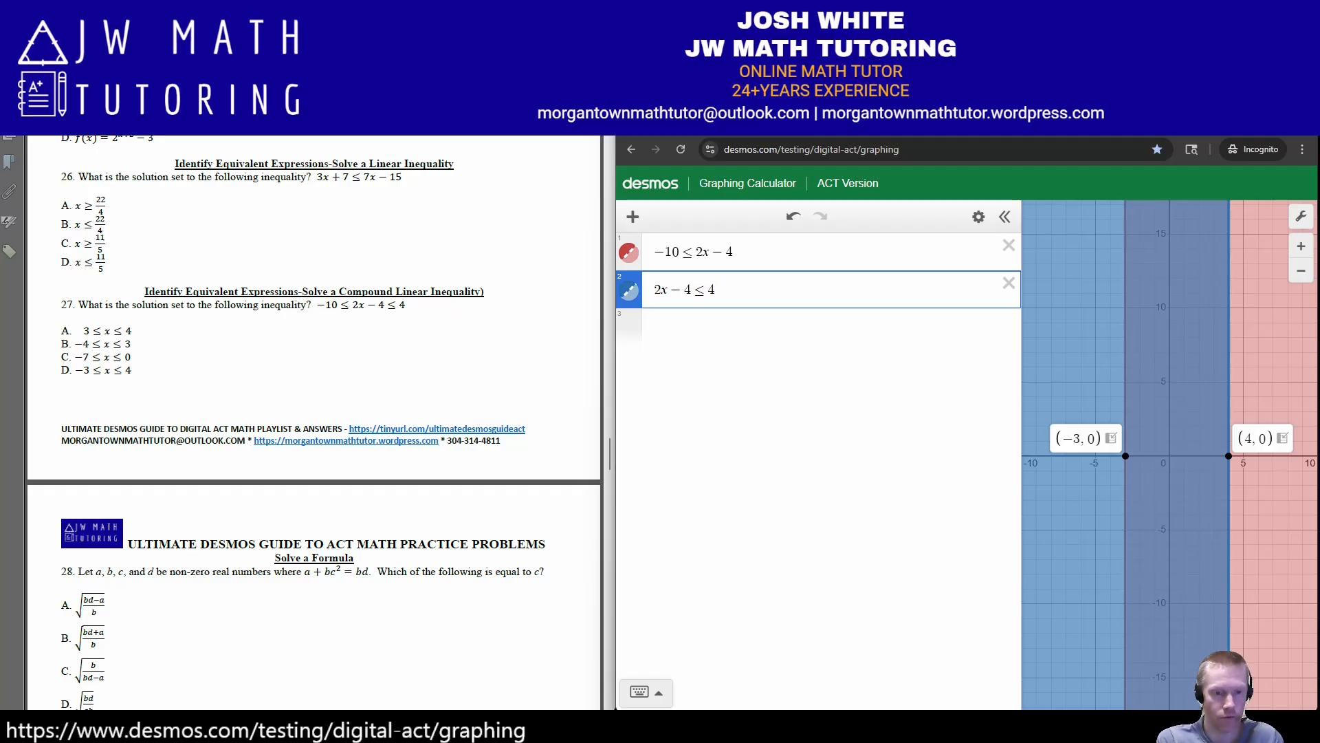
{"action": "mouse_move", "coordinate": [68, 360]}
{"action": "left_mouse_down"}
{"action": "mouse_move", "coordinate": [56, 381]}
{"action": "mouse_move", "coordinate": [155, 366]}
{"action": "mouse_move", "coordinate": [72, 358]}
{"action": "left_mouse_up"}
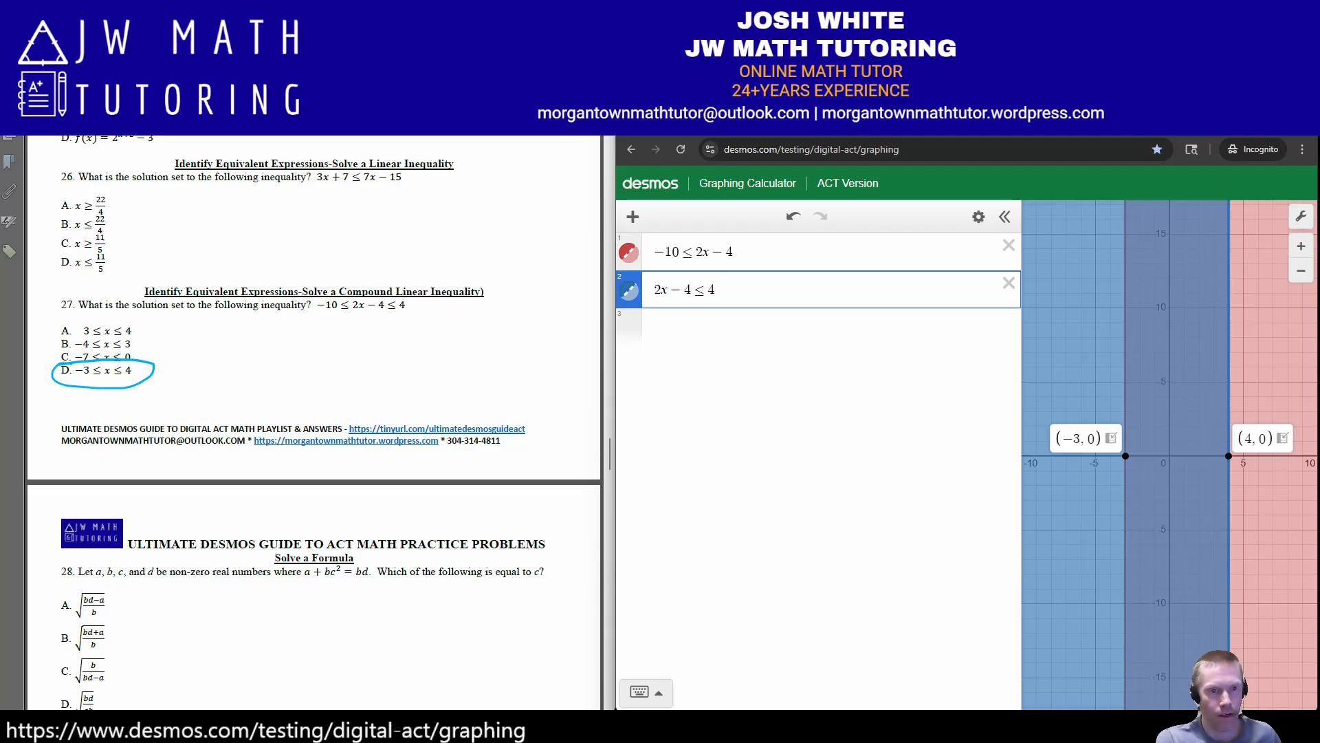
Graph answer choice A of problem 27 as two separate inequalities, 3≤x and x≤4.
{"action": "left_click", "coordinate": [743, 327]}
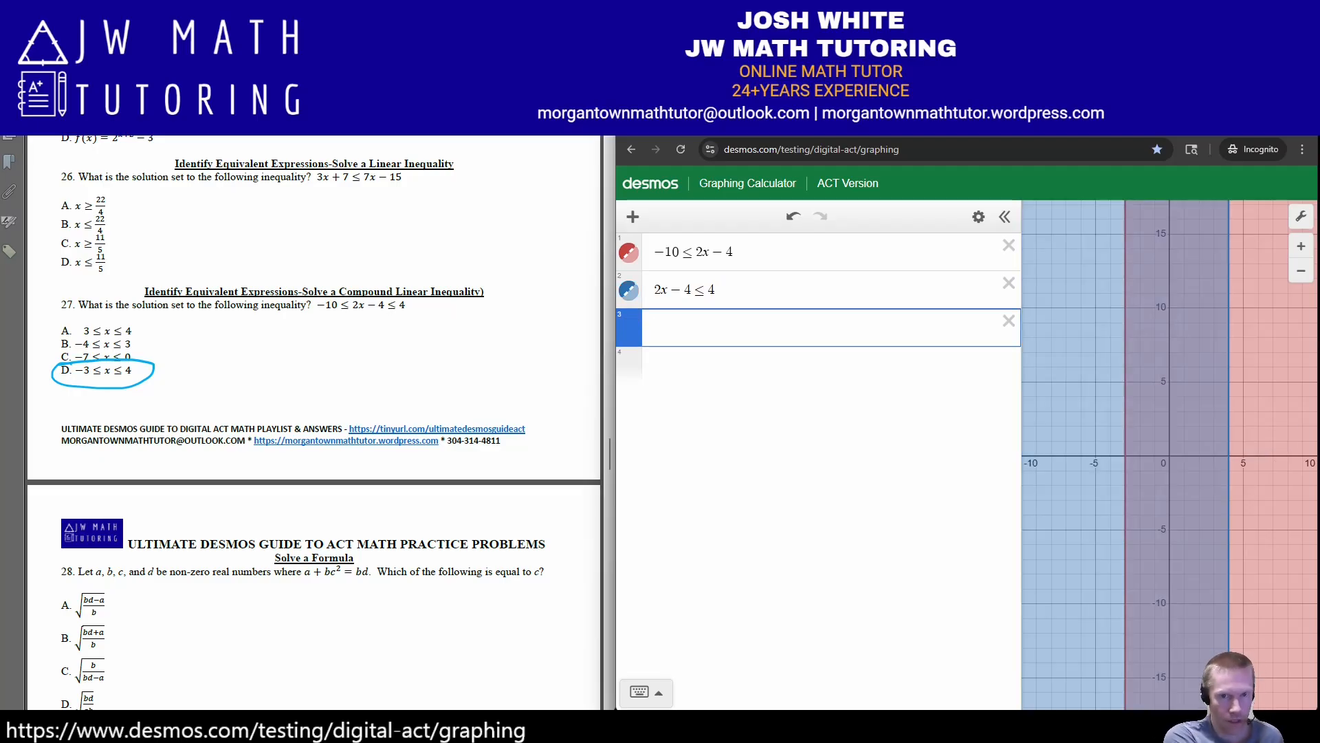
{"action": "type", "text": "3<=x"}
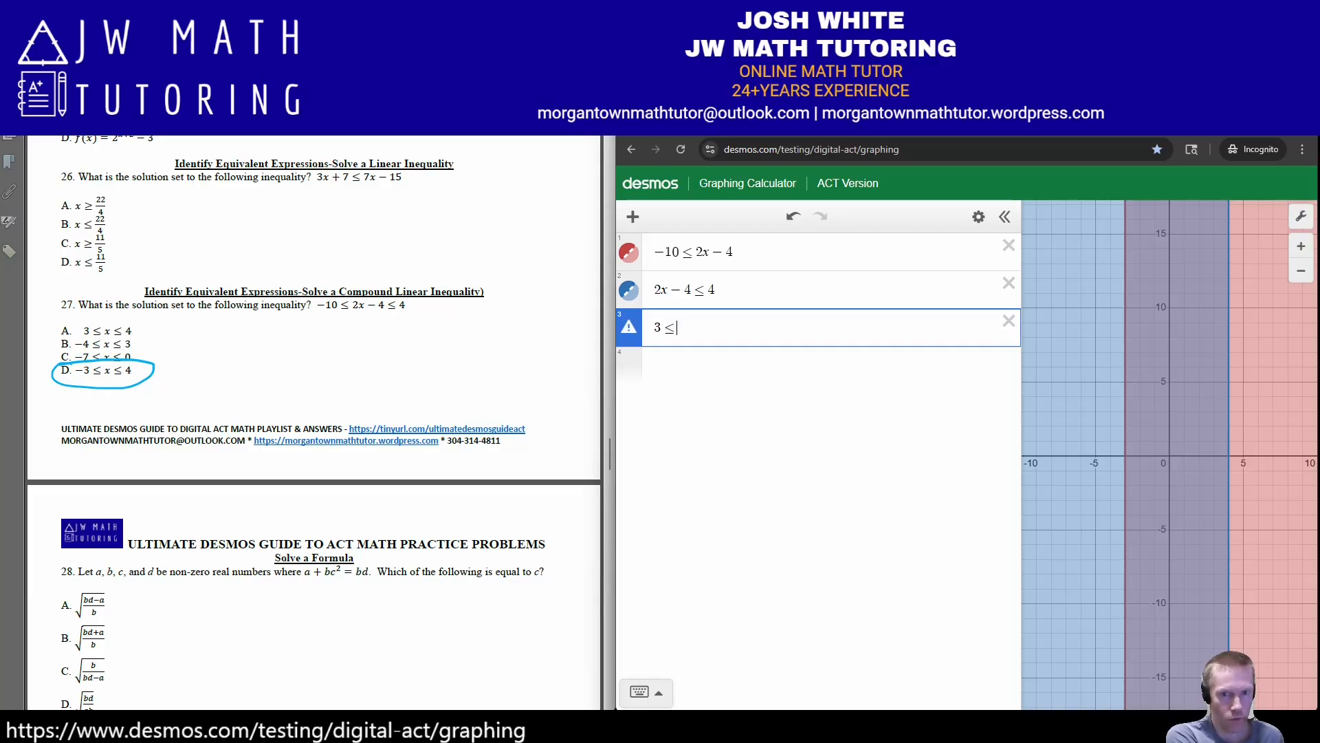
{"action": "key", "text": "Return"}
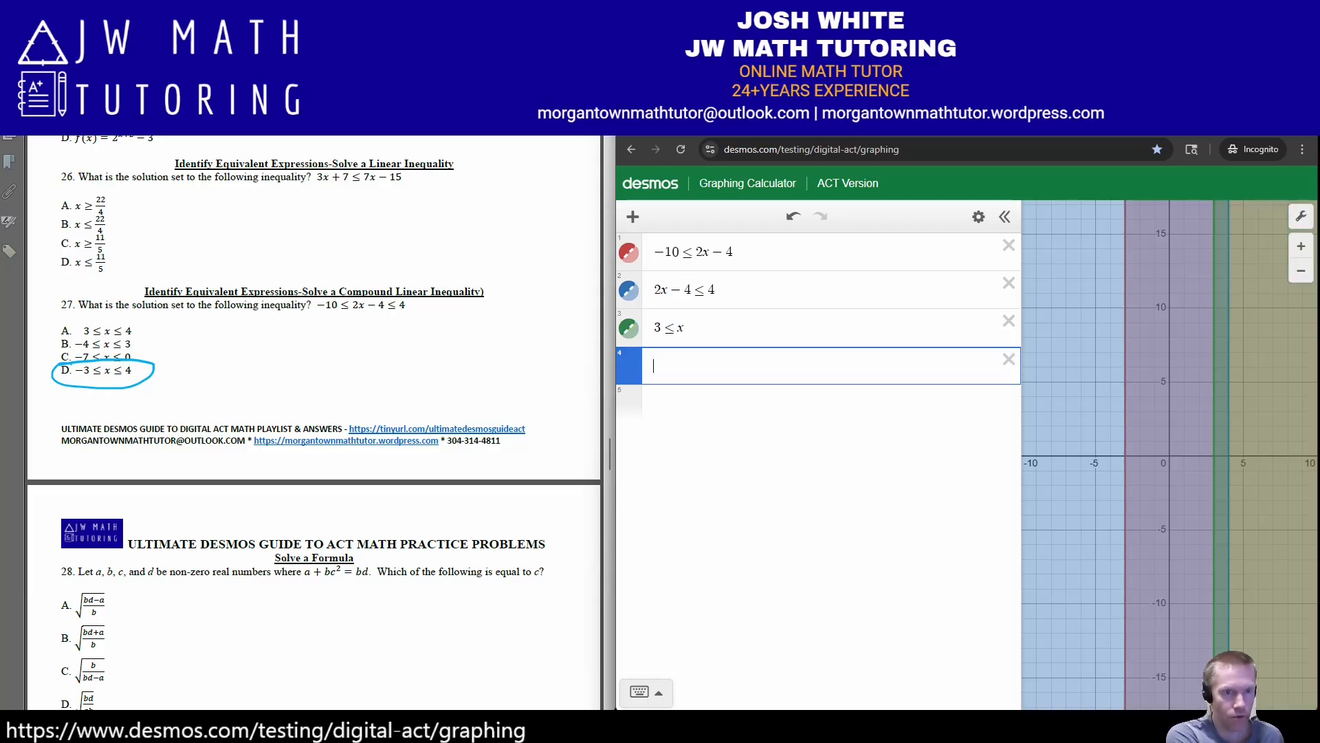
{"action": "type", "text": "x<=4"}
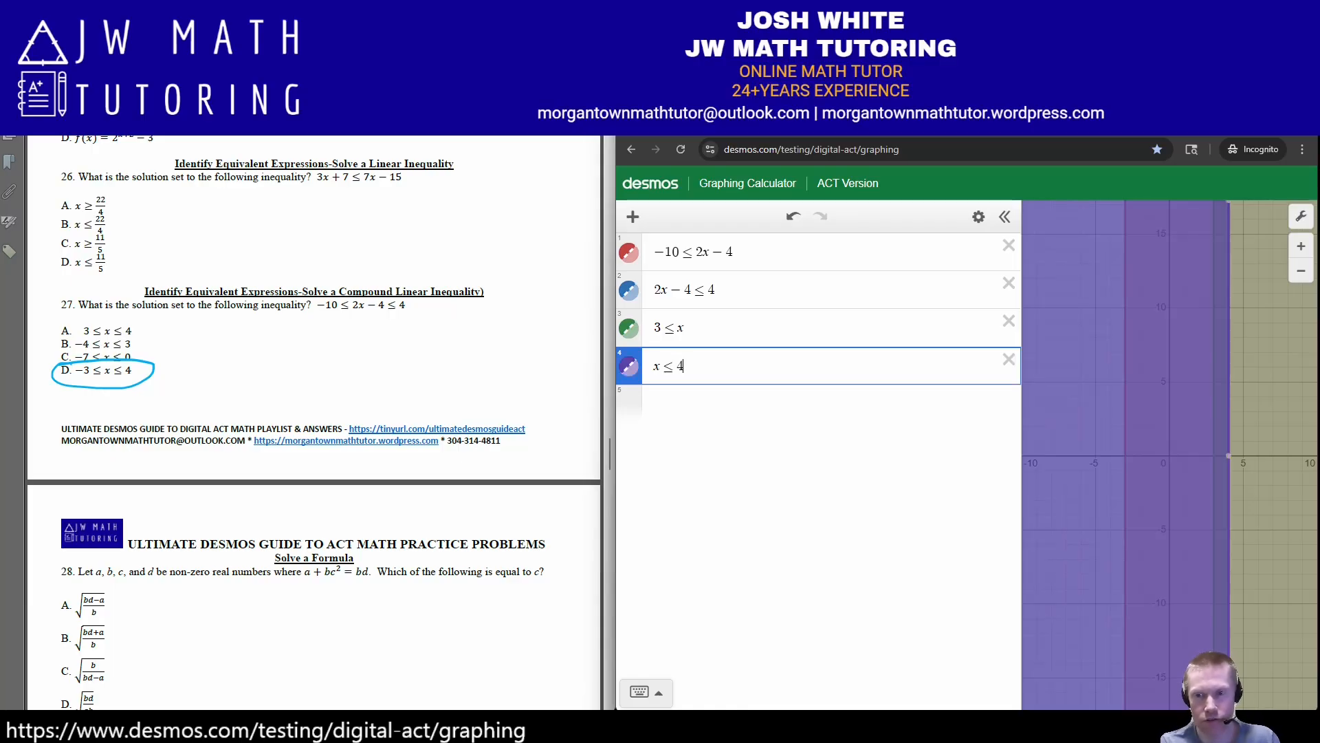
Compare the shading of 3≤x and x≤4 with problem 27's overlap region by hiding and showing each inequality.
{"action": "left_click", "coordinate": [629, 366]}
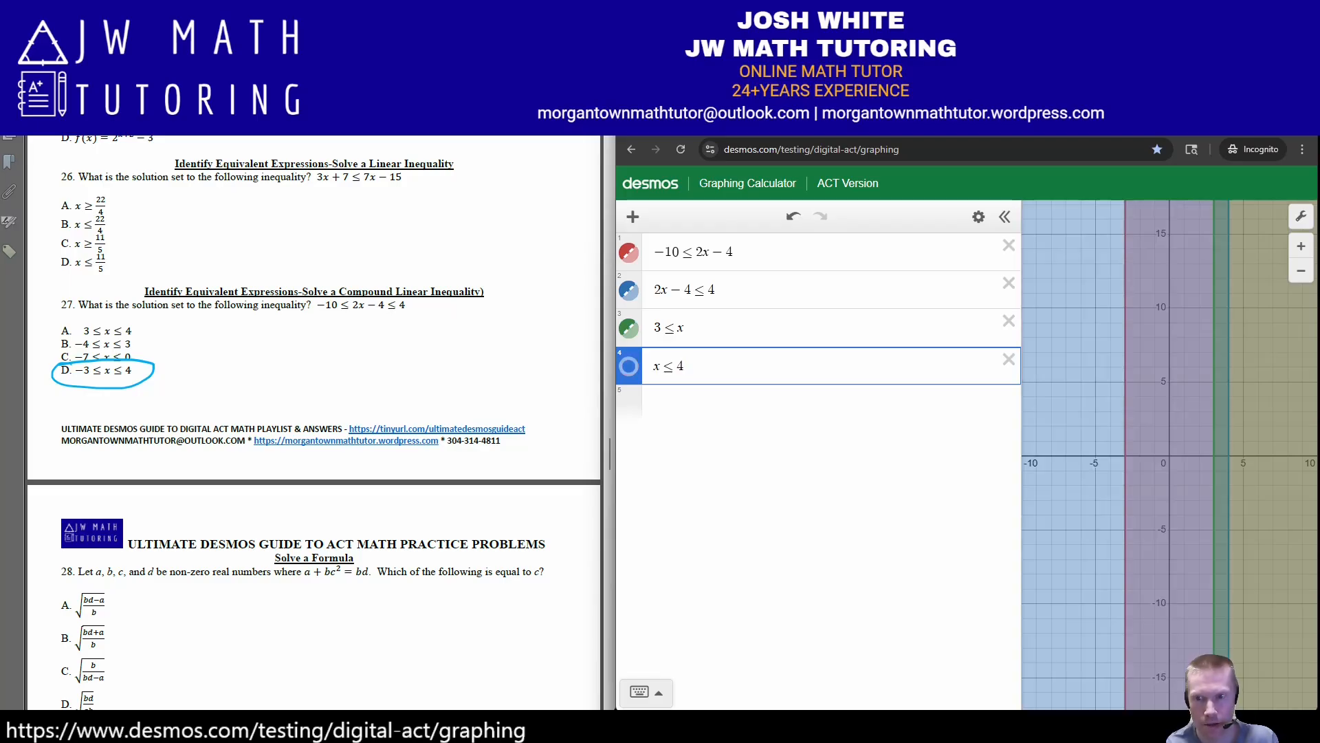
{"action": "left_click", "coordinate": [629, 328]}
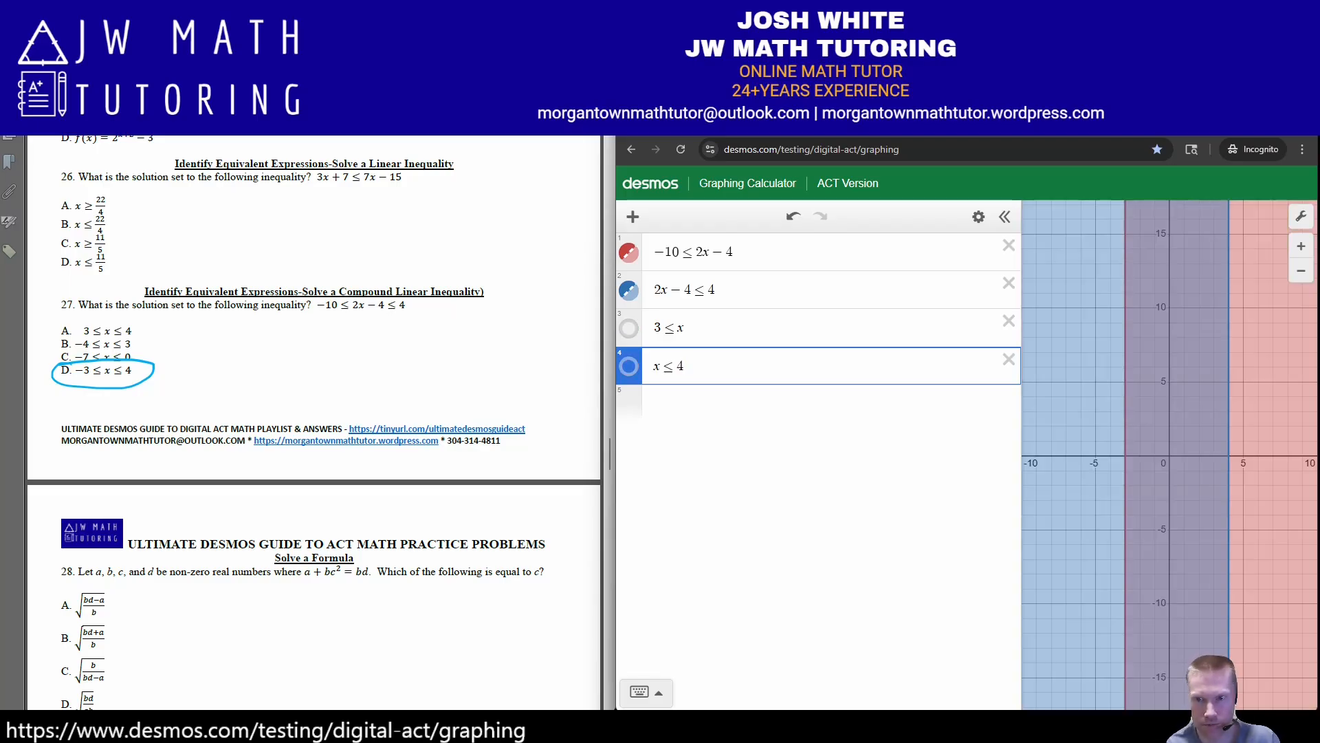
{"action": "left_click", "coordinate": [628, 328]}
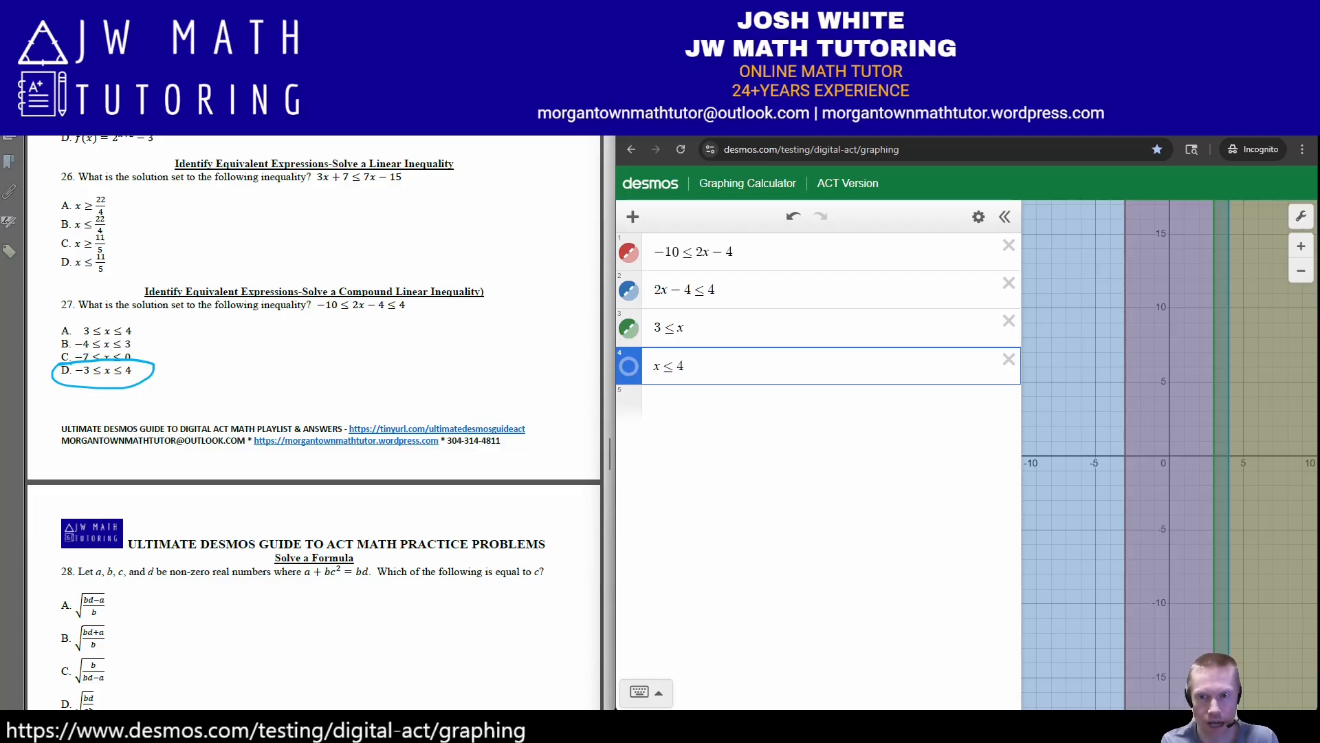
{"action": "left_click", "coordinate": [628, 328]}
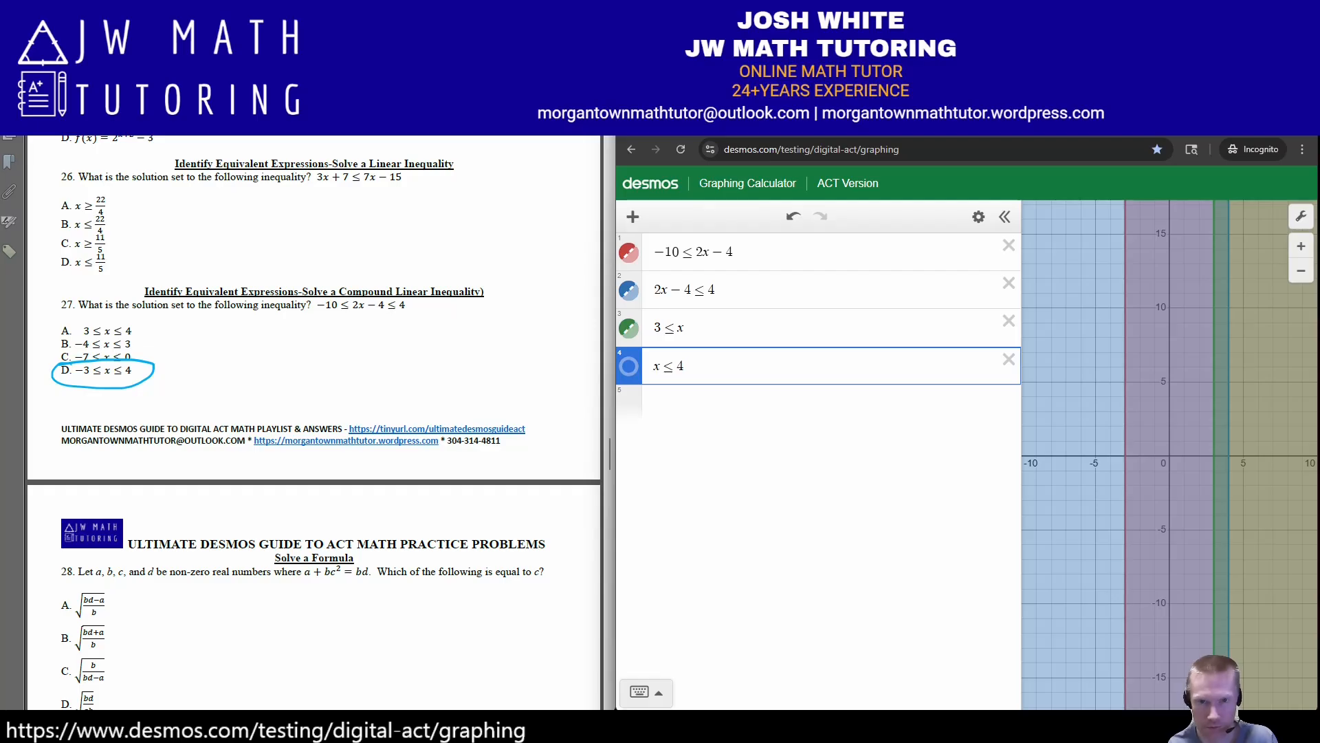
{"action": "left_click", "coordinate": [629, 366]}
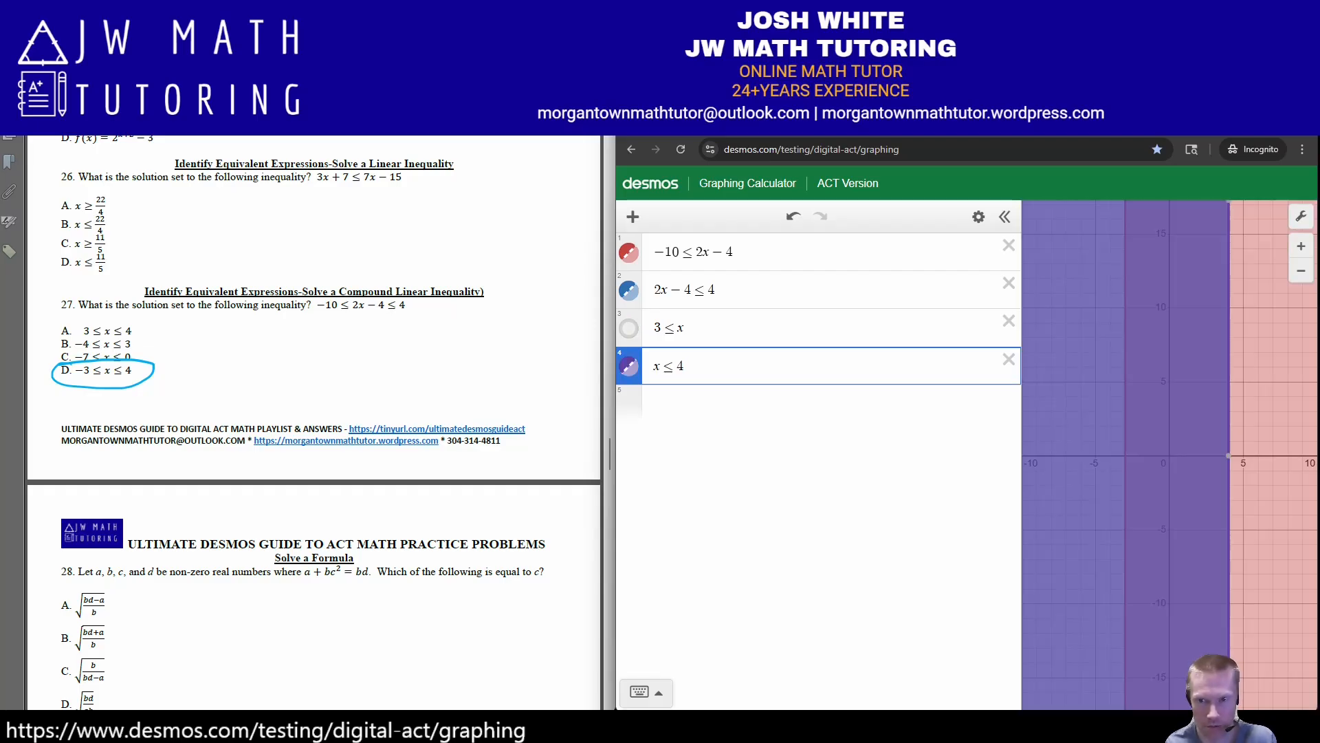
{"action": "left_click", "coordinate": [628, 366]}
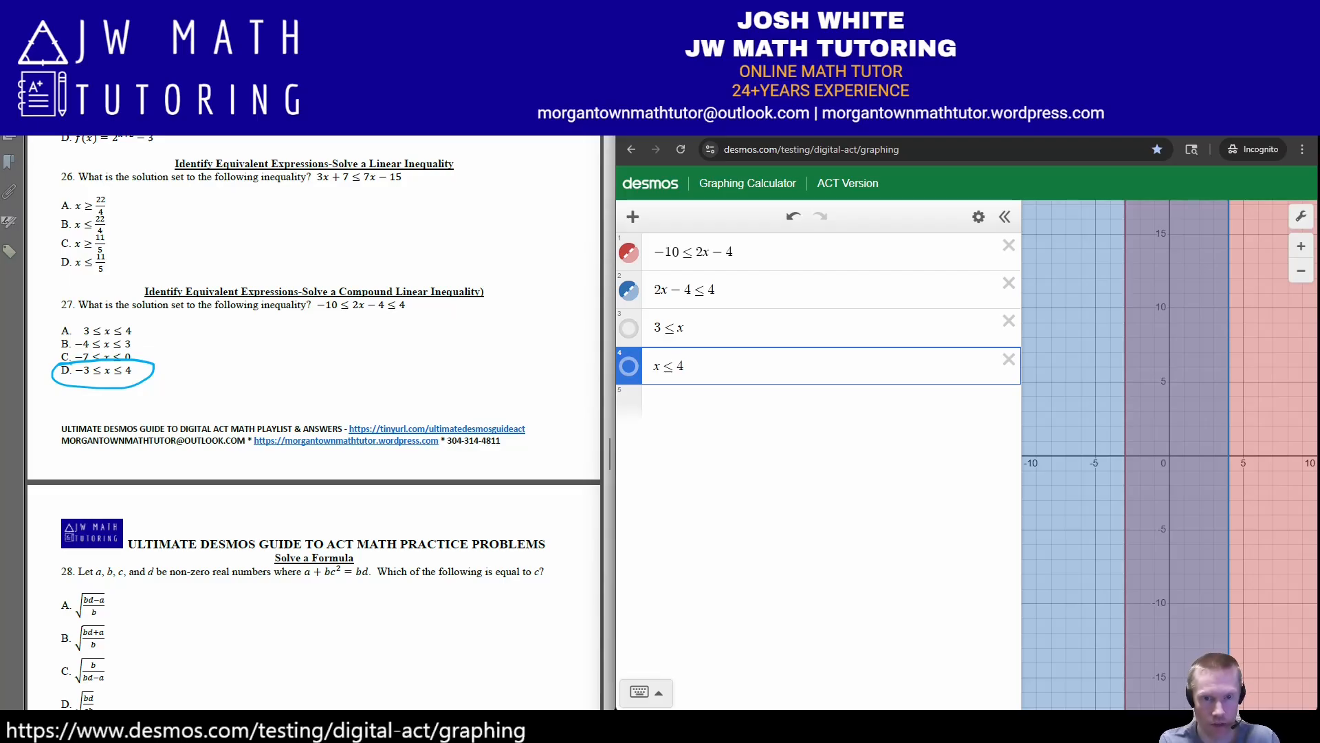
{"action": "left_click", "coordinate": [629, 366]}
{"action": "left_click", "coordinate": [628, 366]}
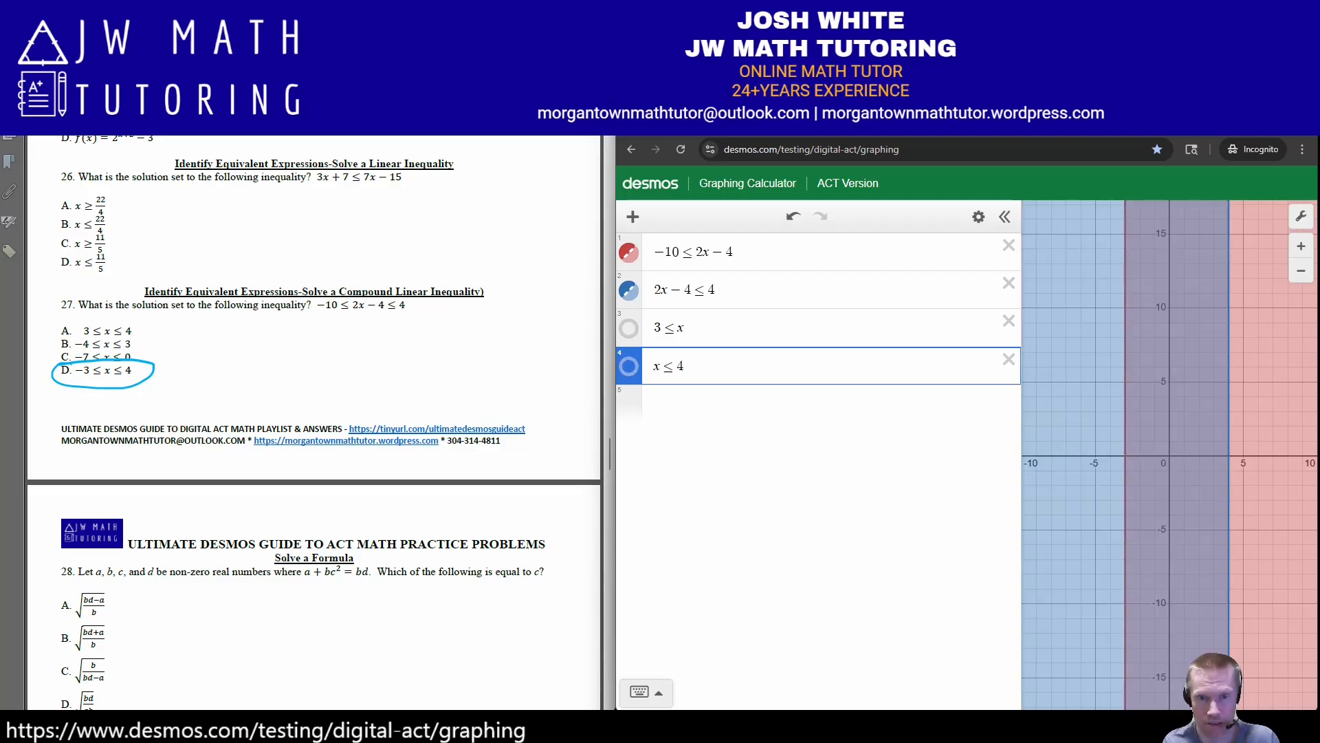
{"action": "left_click", "coordinate": [629, 328]}
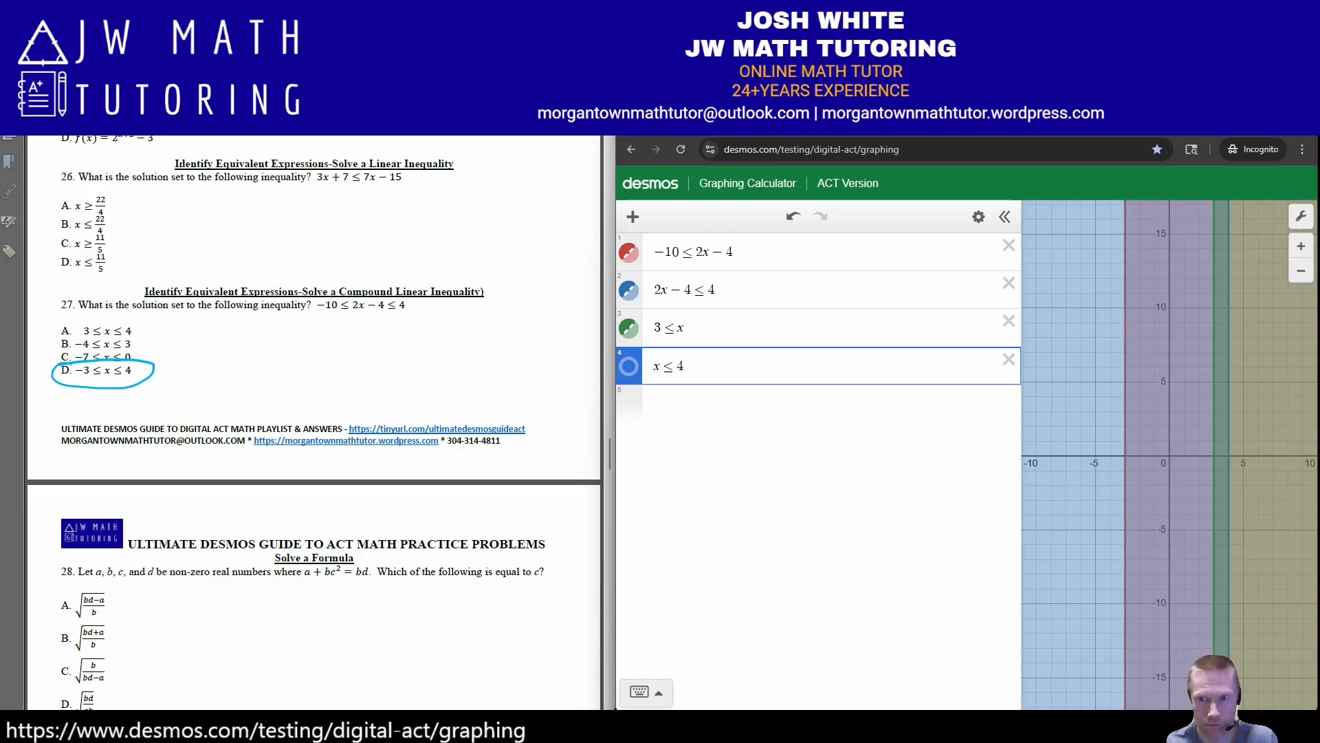
{"action": "left_click", "coordinate": [628, 328]}
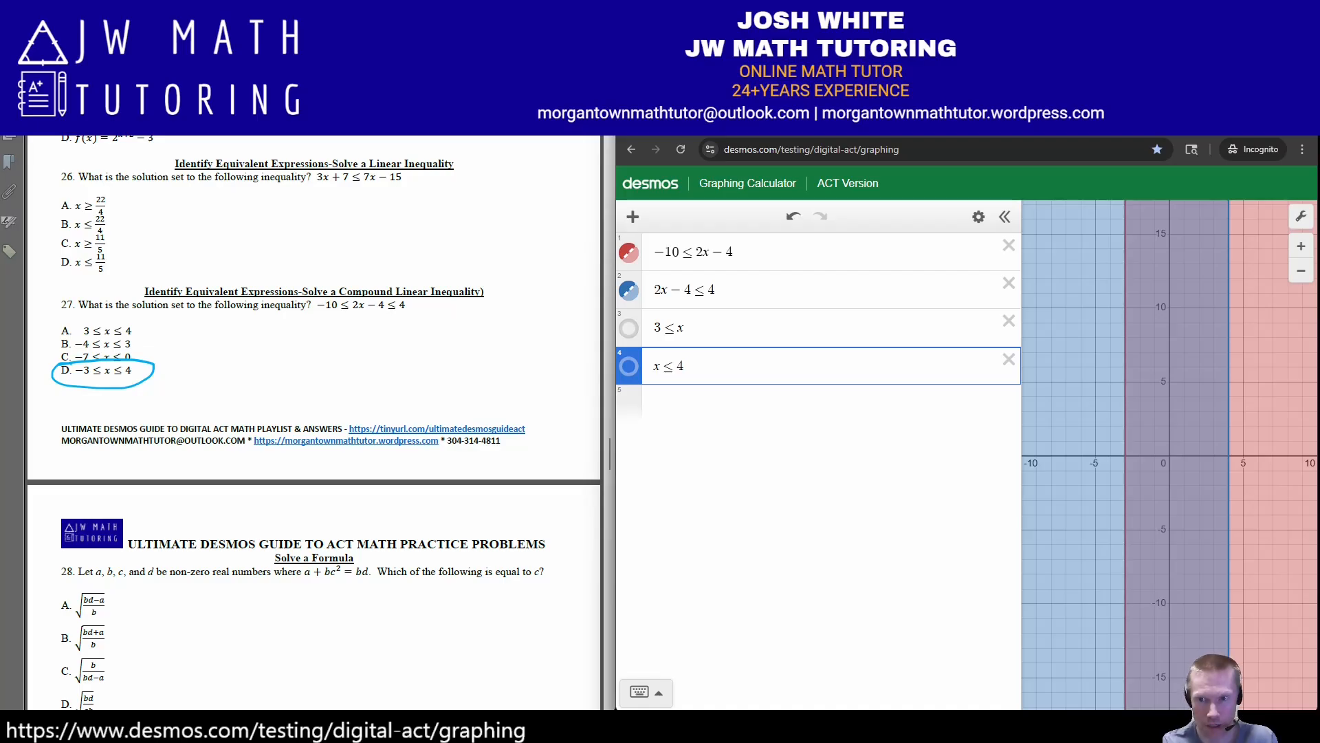
{"action": "left_click", "coordinate": [629, 328]}
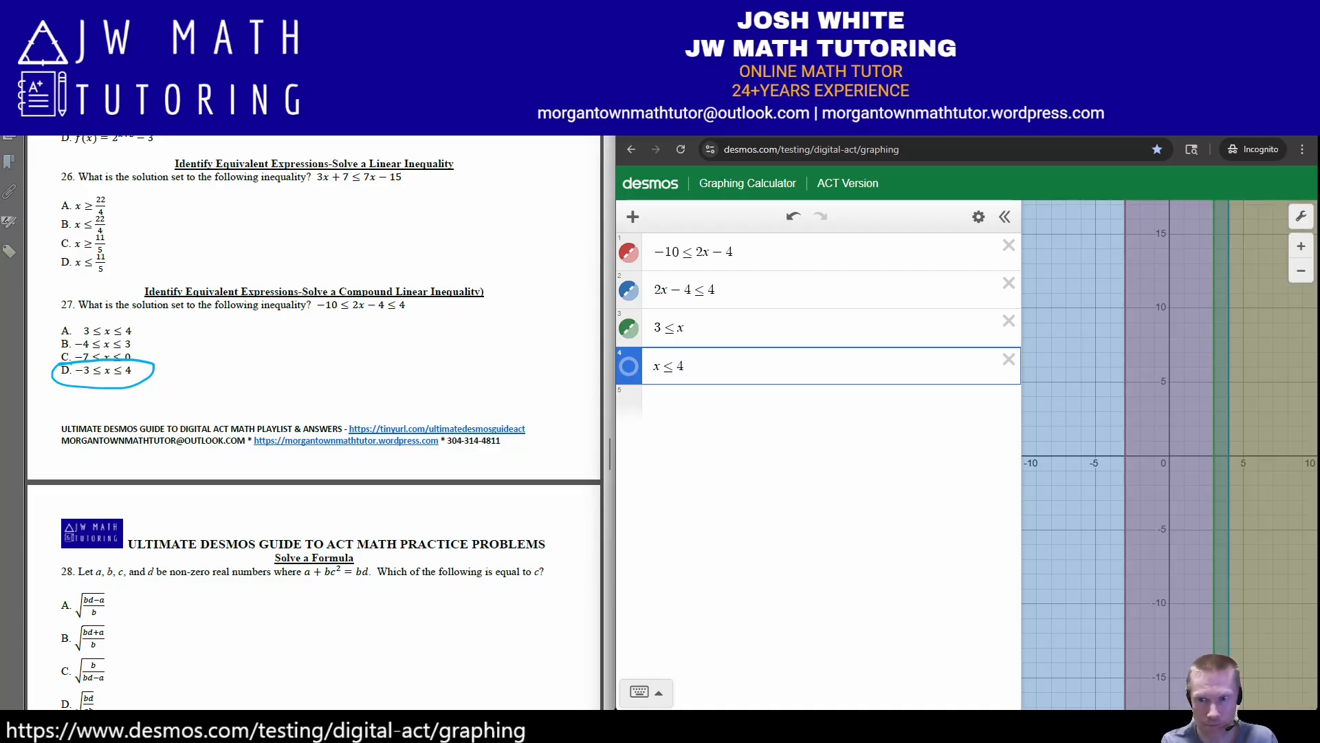
{"action": "left_click", "coordinate": [629, 365]}
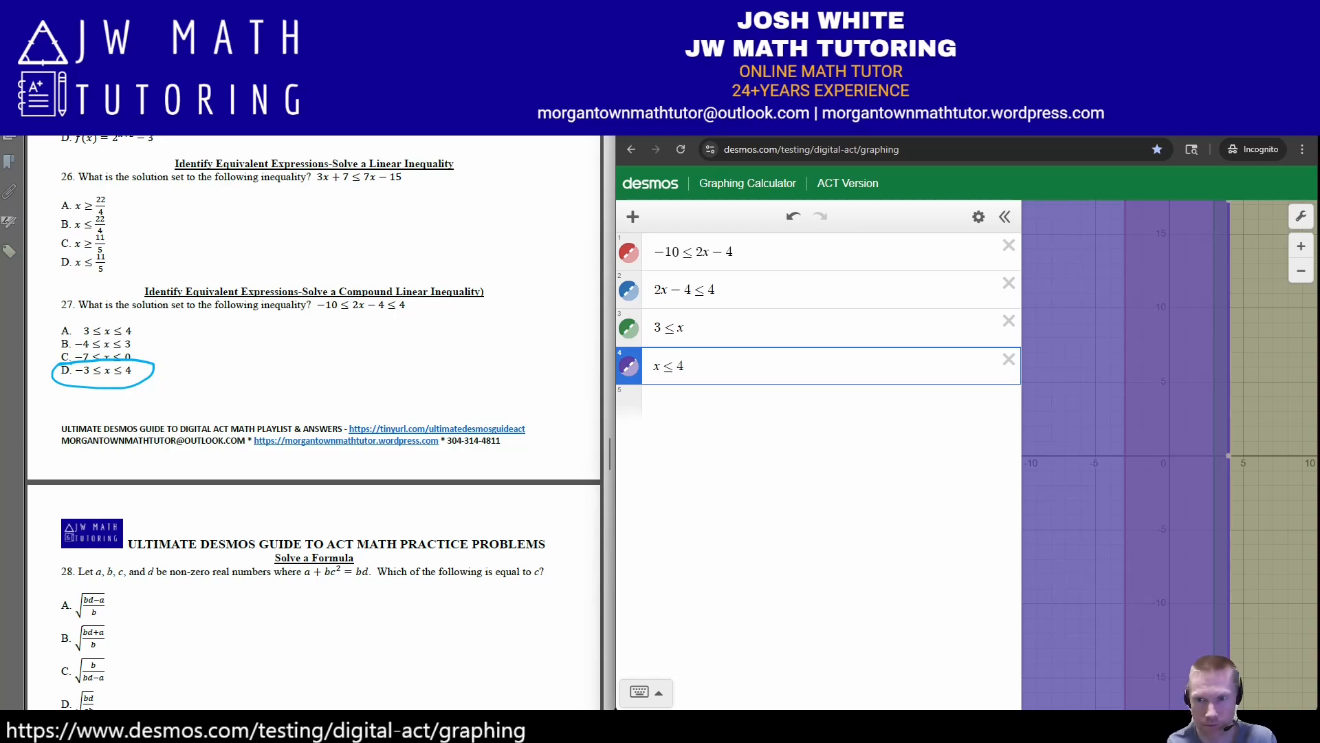
{"action": "left_click", "coordinate": [628, 366]}
{"action": "left_click", "coordinate": [629, 328]}
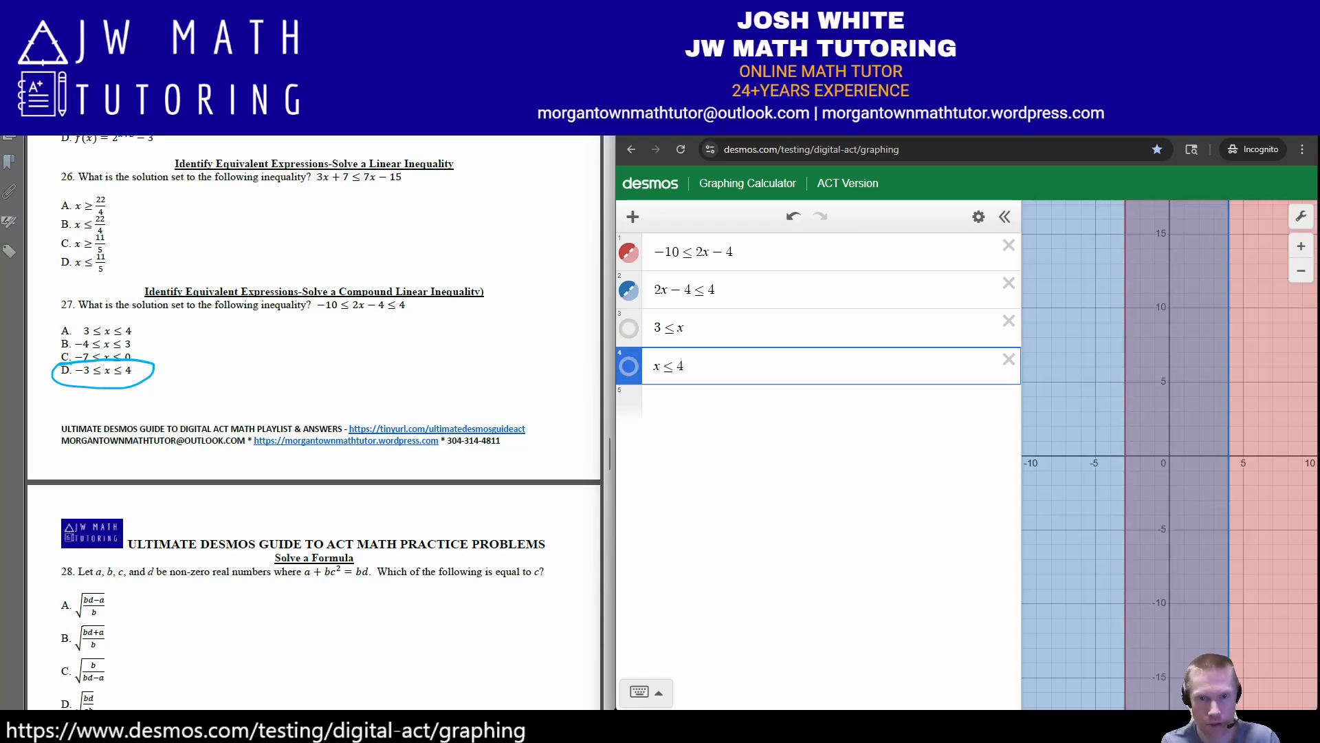
Show the 3≤x shading, outline the overlap region between x=−3 and x=3, and mark the strip between x=3 and x=4.
{"action": "left_click", "coordinate": [628, 328]}
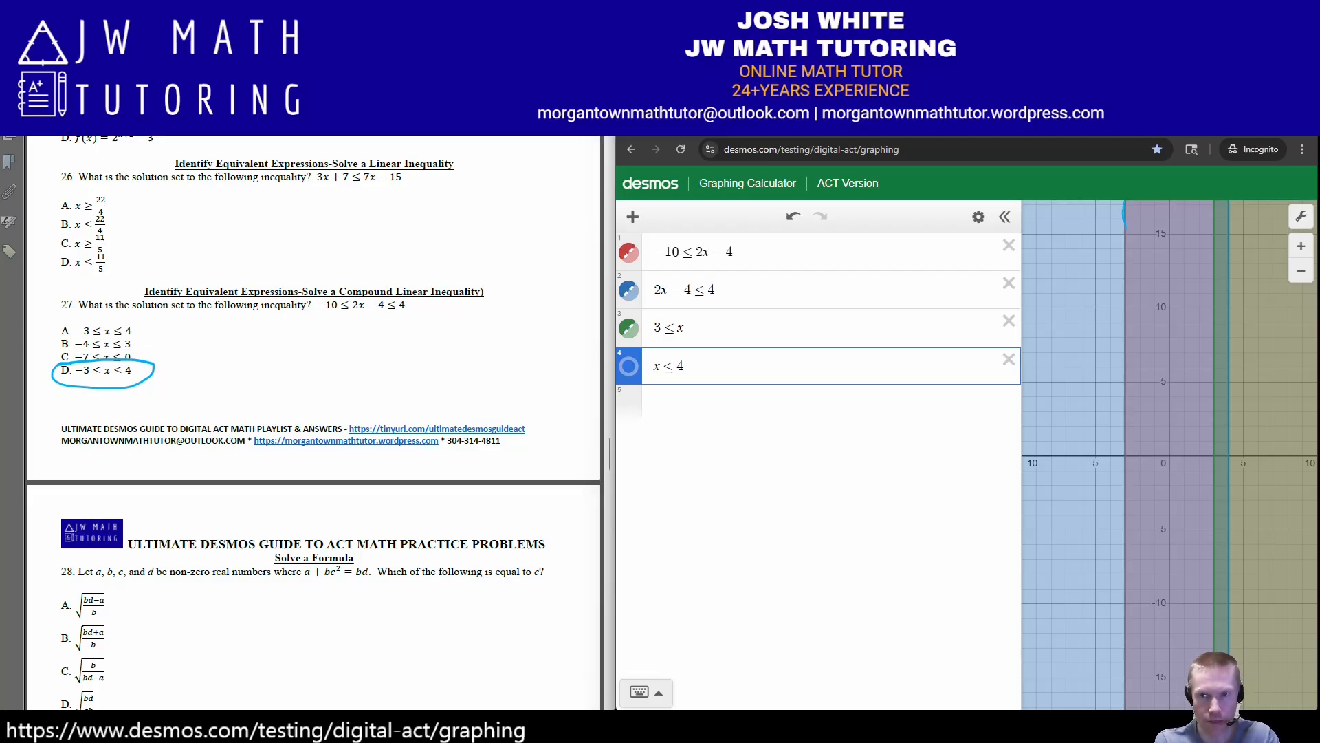
{"action": "mouse_move", "coordinate": [1125, 223]}
{"action": "left_mouse_down"}
{"action": "mouse_move", "coordinate": [1112, 686]}
{"action": "mouse_move", "coordinate": [1152, 702]}
{"action": "left_mouse_up"}
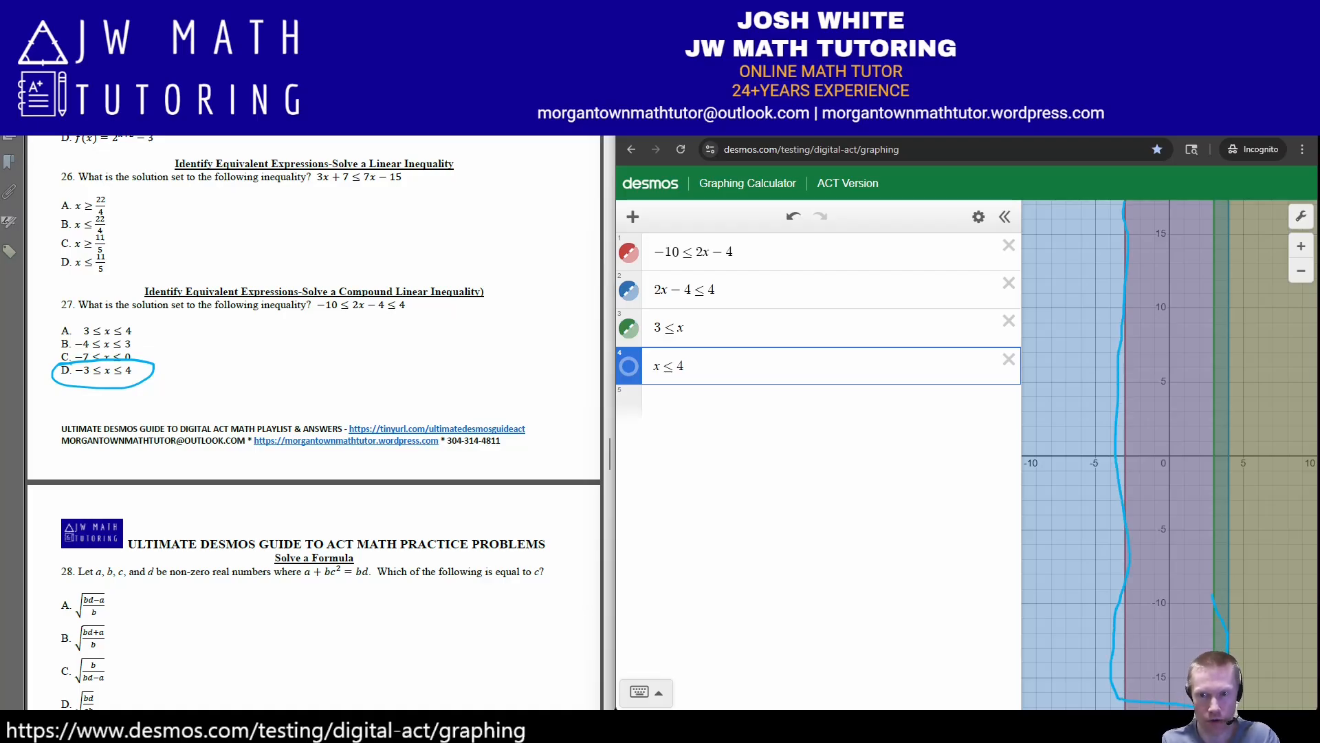
{"action": "left_click_drag", "start_coordinate": [1212, 596], "coordinate": [1215, 462]}
{"action": "mouse_move", "coordinate": [1200, 323]}
{"action": "left_mouse_down"}
{"action": "mouse_move", "coordinate": [1210, 235]}
{"action": "mouse_move", "coordinate": [1149, 194]}
{"action": "mouse_move", "coordinate": [1123, 224]}
{"action": "left_mouse_up"}
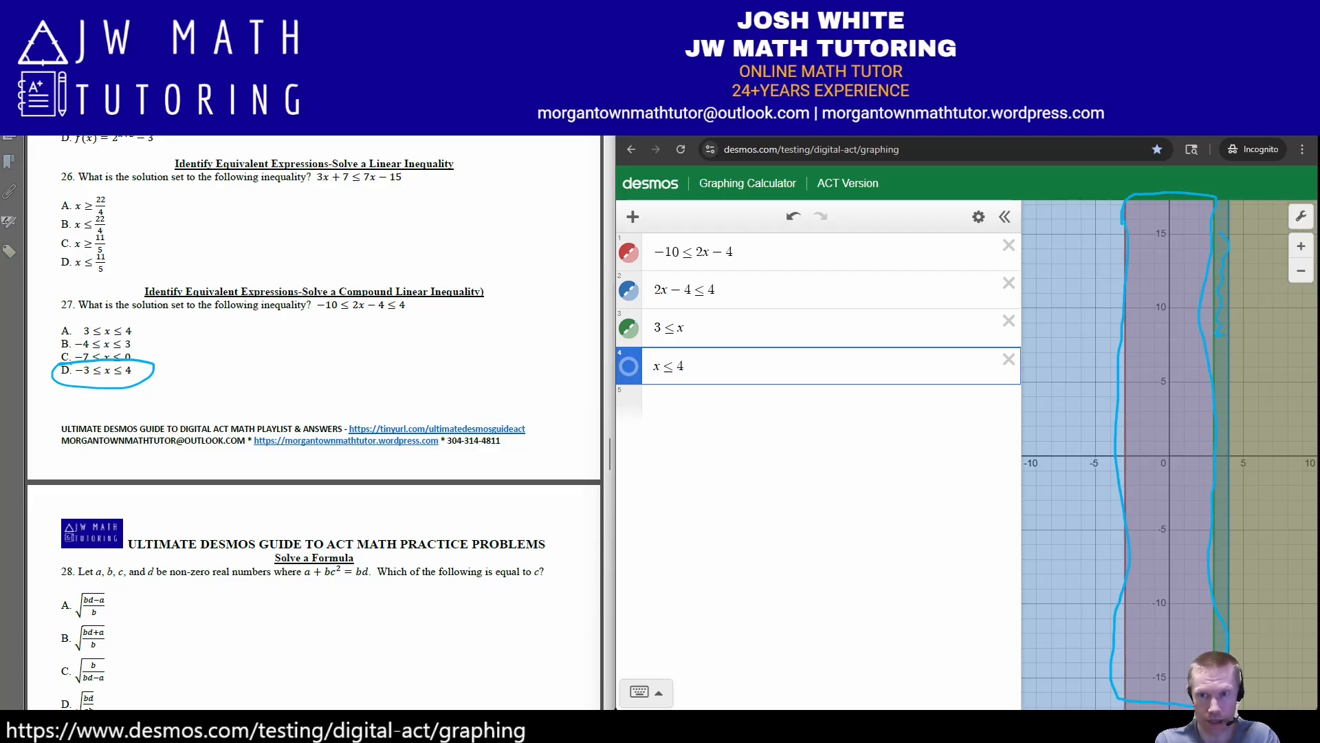
{"action": "left_click_drag", "start_coordinate": [1220, 233], "coordinate": [1214, 399]}
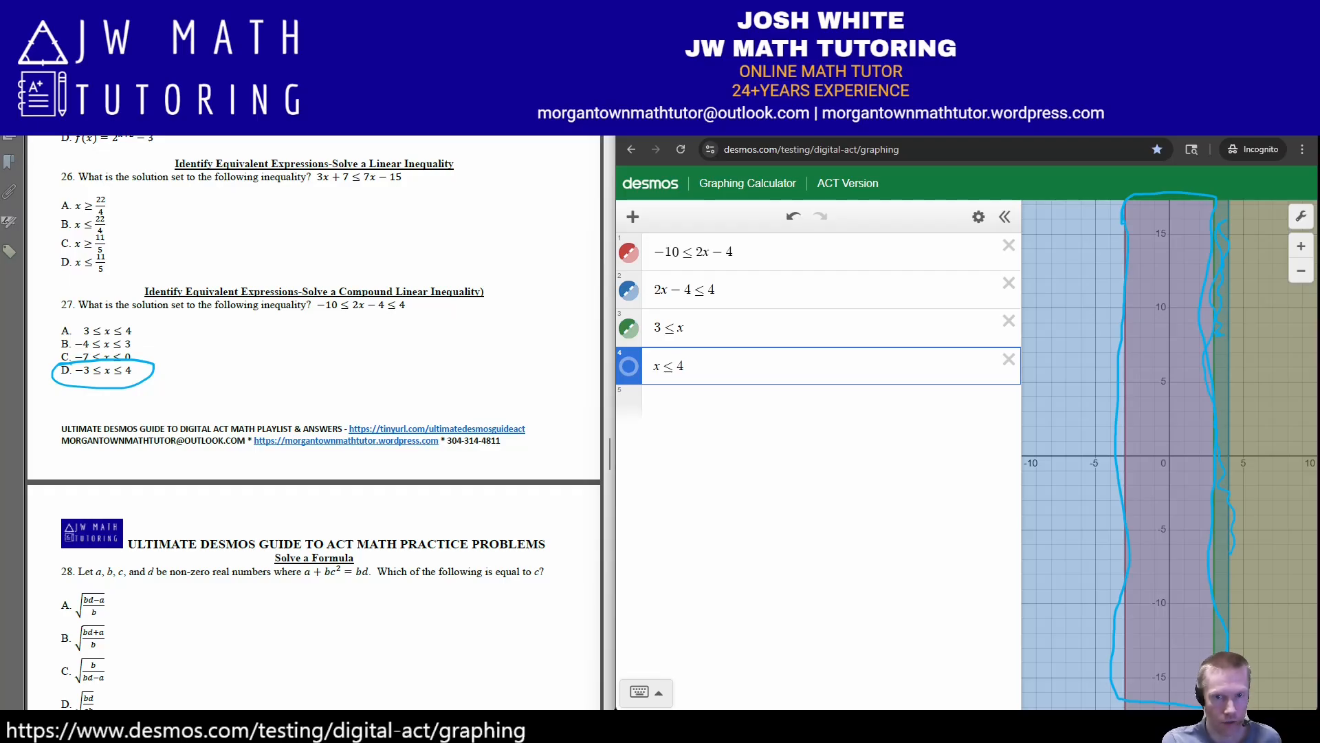
Change the third inequality to −3≤x for answer choice D and clear the pen marks from the screen.
{"action": "left_click", "coordinate": [654, 328]}
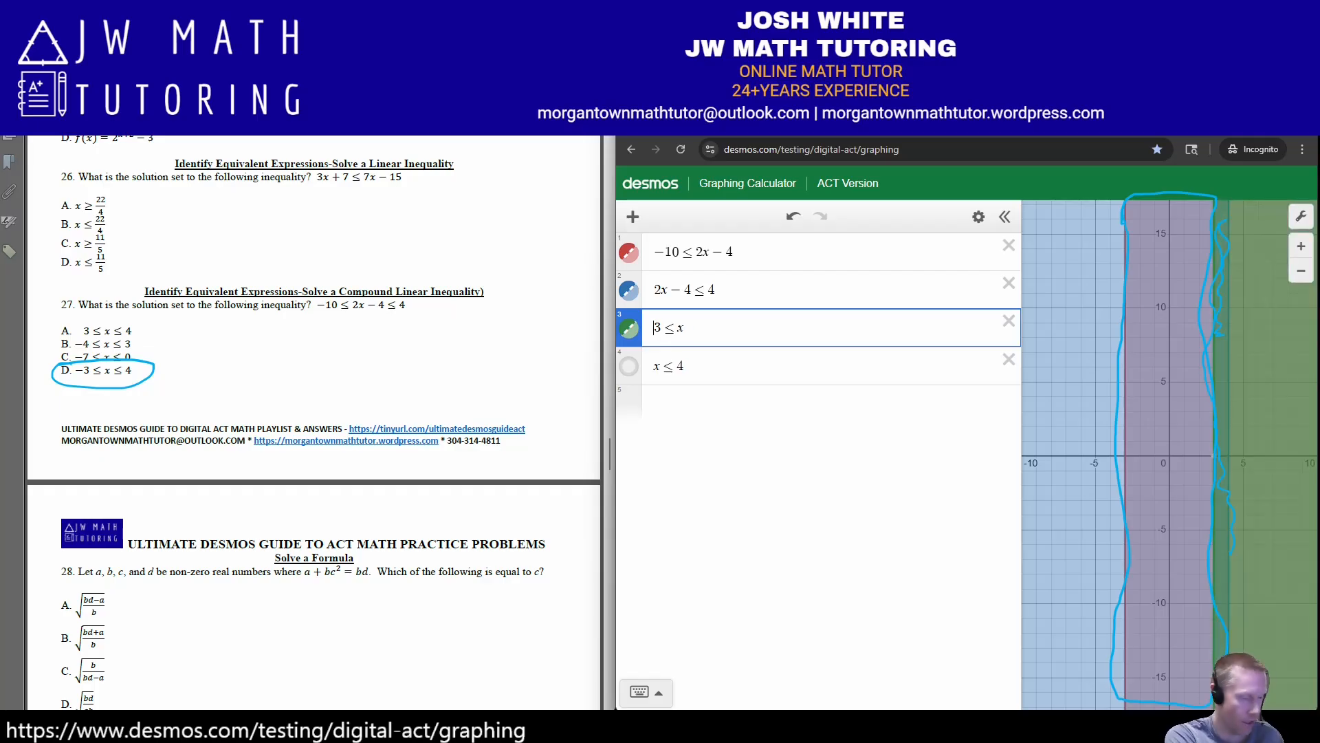
{"action": "type", "text": "-"}
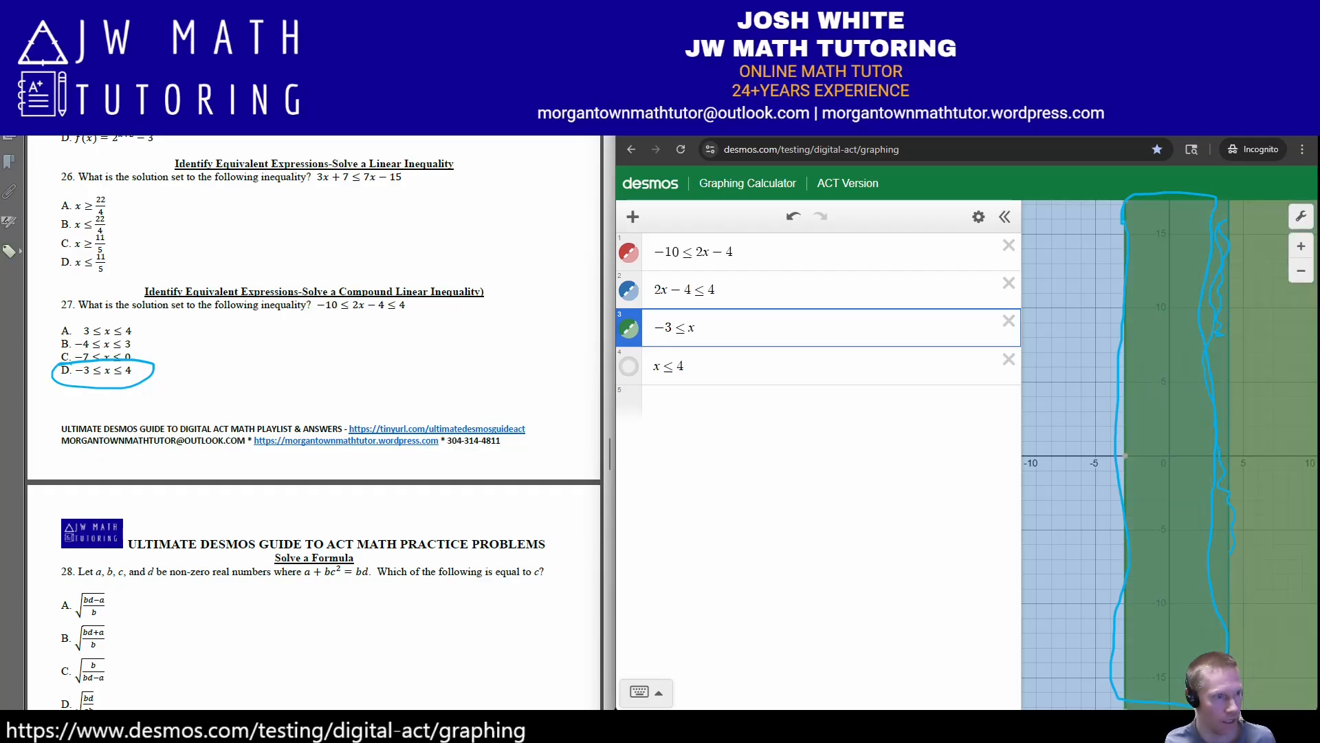
{"action": "key", "text": "Escape"}
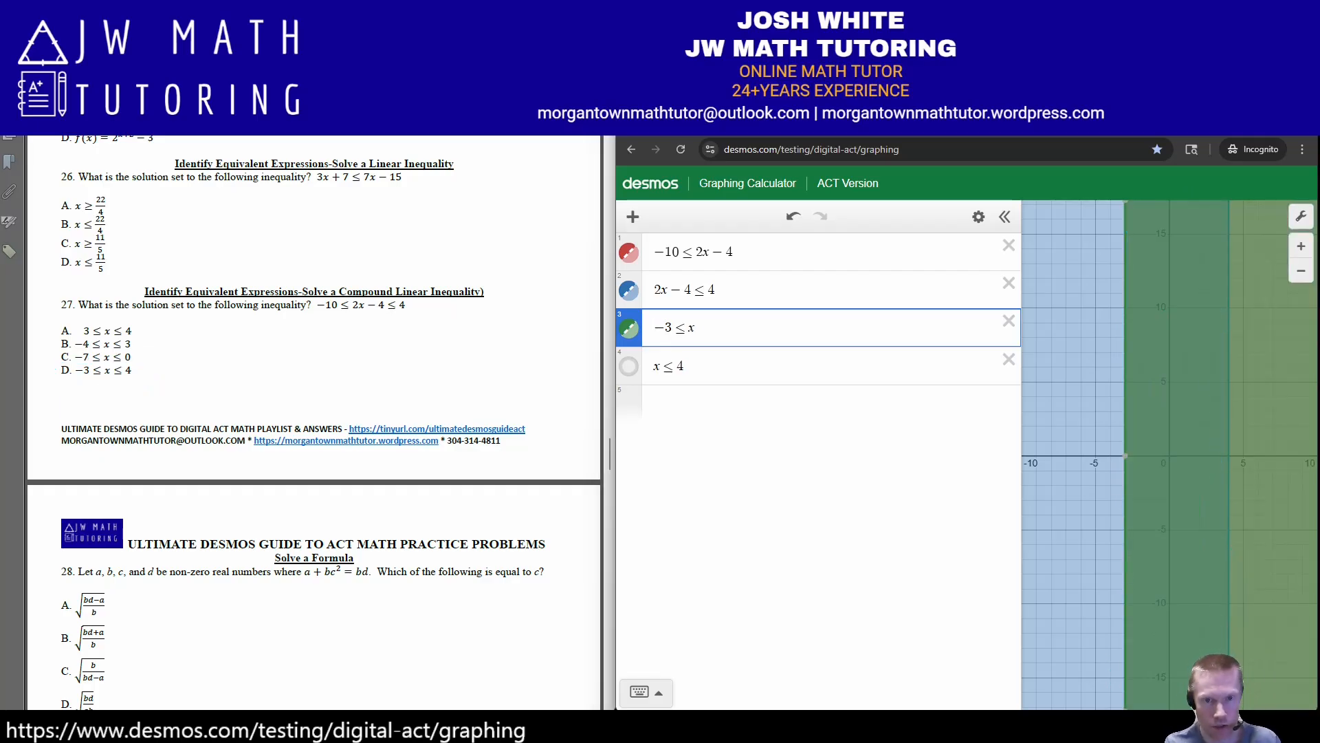
Compare the shading of −3≤x with −10≤2x−4 by hiding the other two inequalities and toggling −3≤x.
{"action": "left_click", "coordinate": [628, 366]}
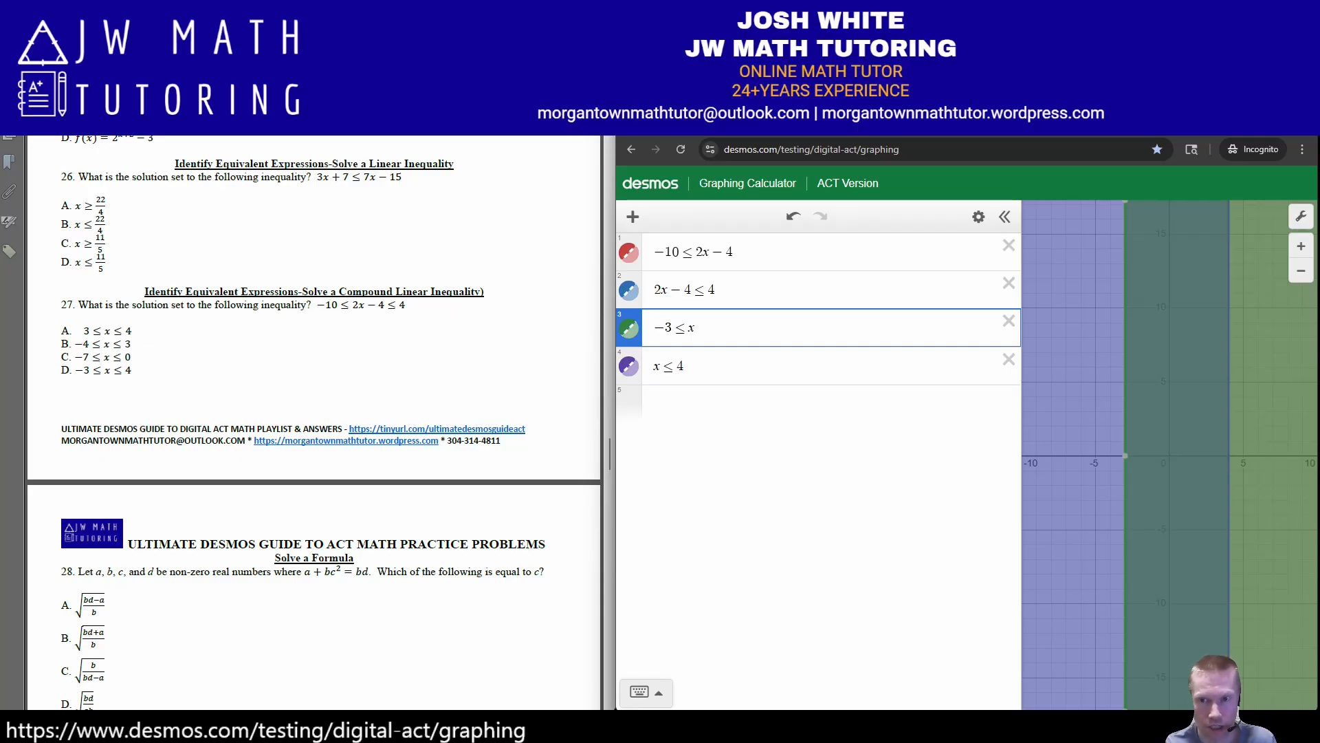
{"action": "left_click", "coordinate": [629, 290]}
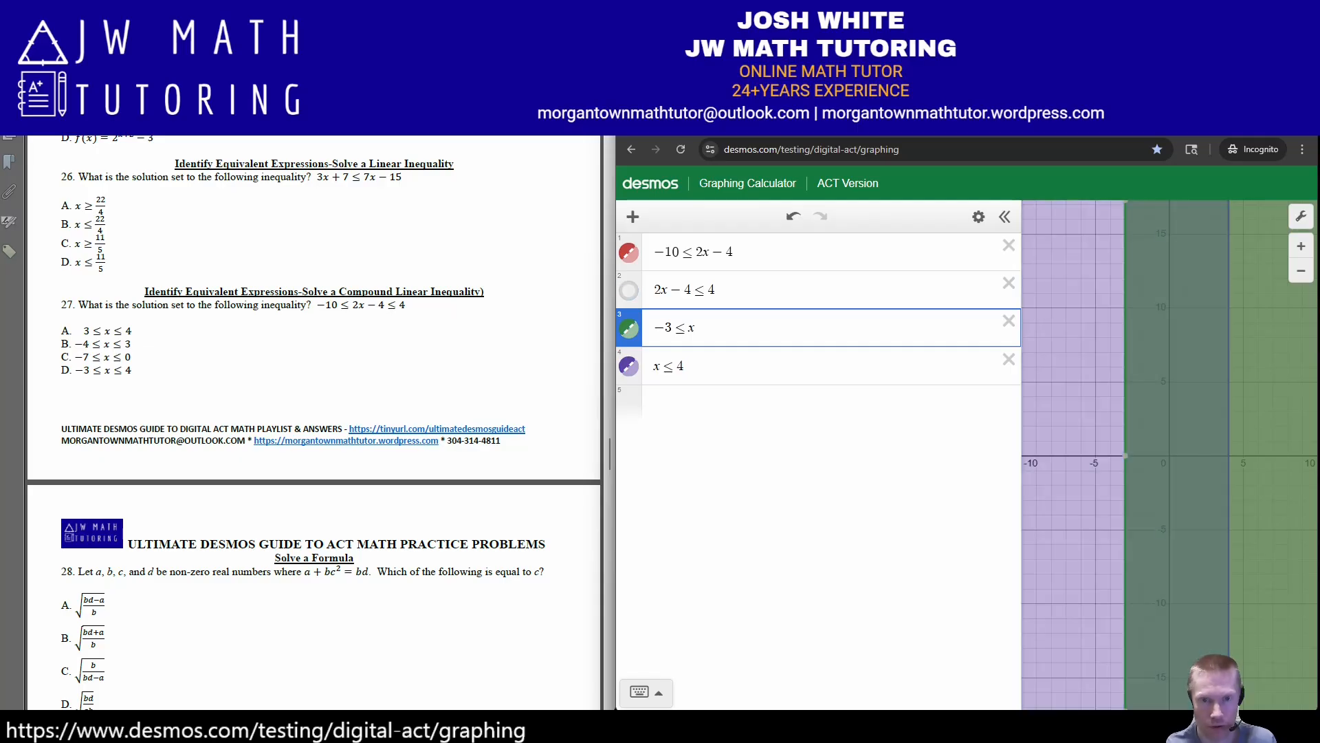
{"action": "left_click", "coordinate": [628, 366]}
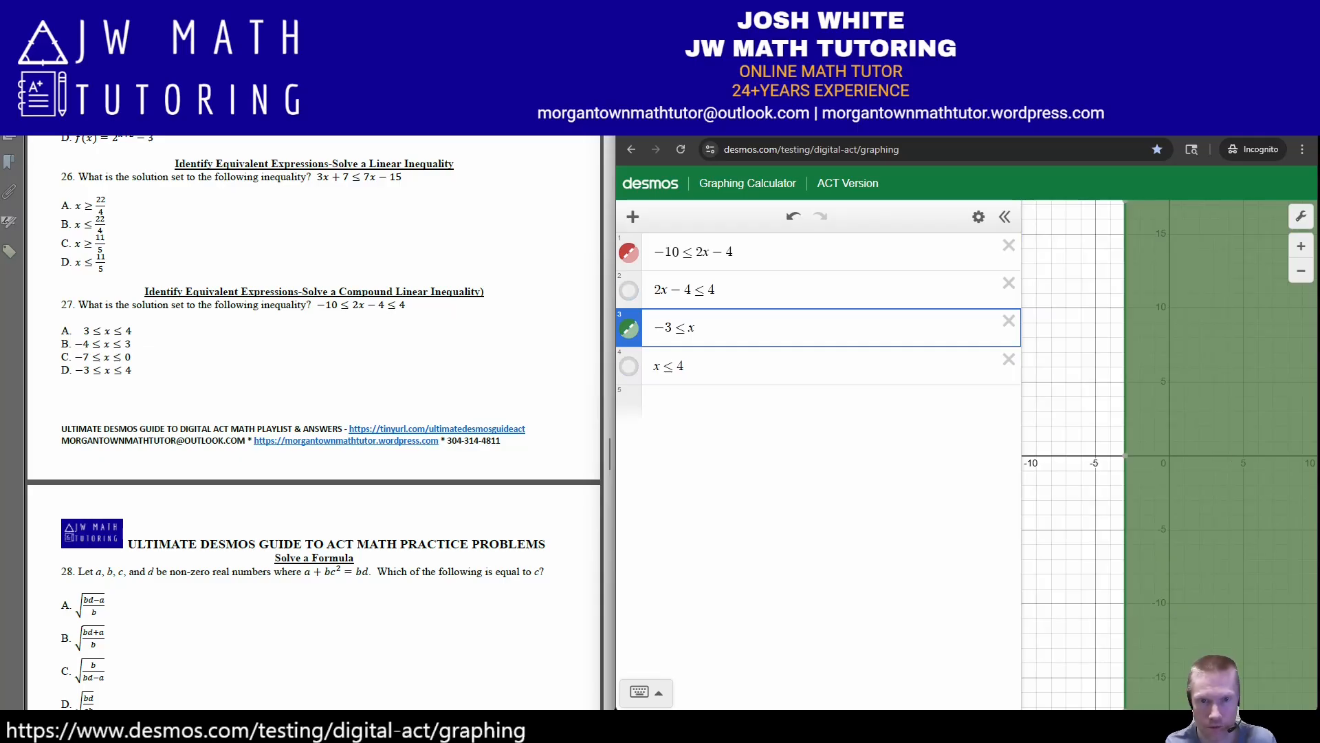
{"action": "left_click", "coordinate": [629, 327]}
{"action": "left_click", "coordinate": [628, 327]}
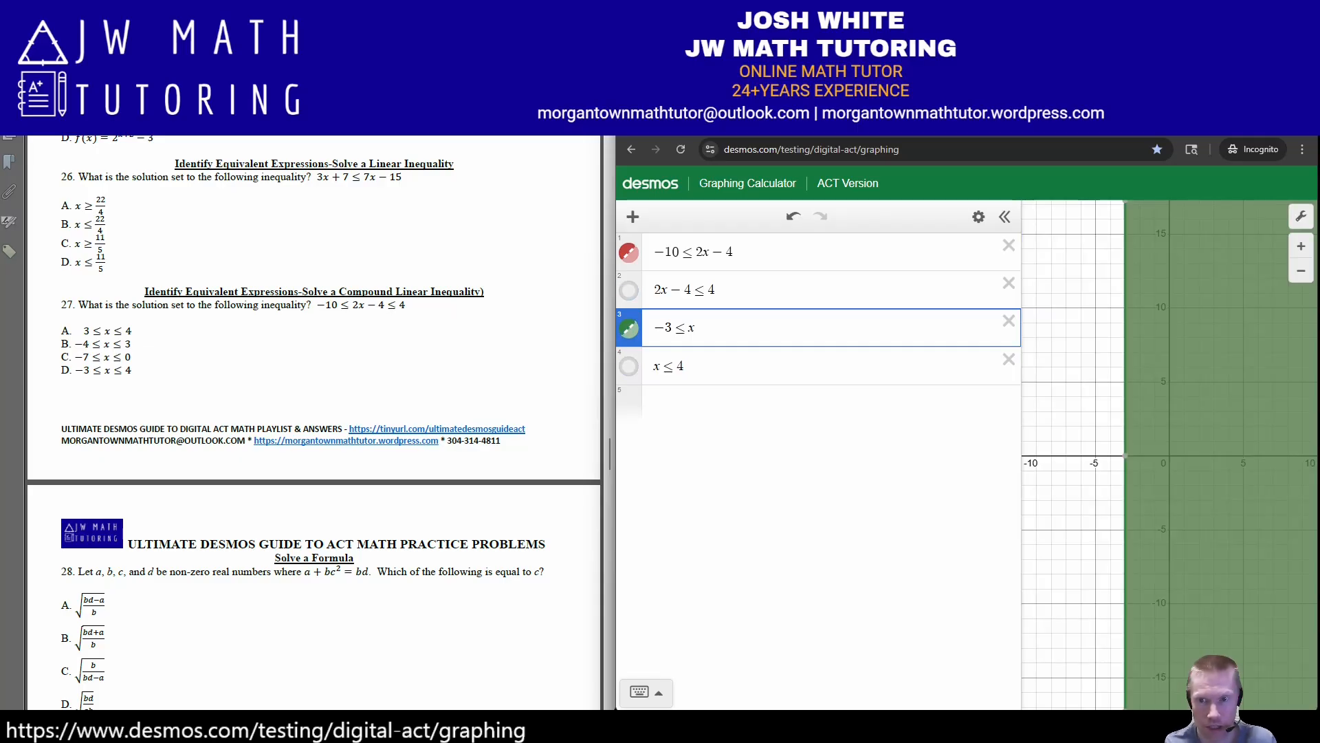
{"action": "left_click", "coordinate": [628, 328]}
{"action": "left_click", "coordinate": [629, 327]}
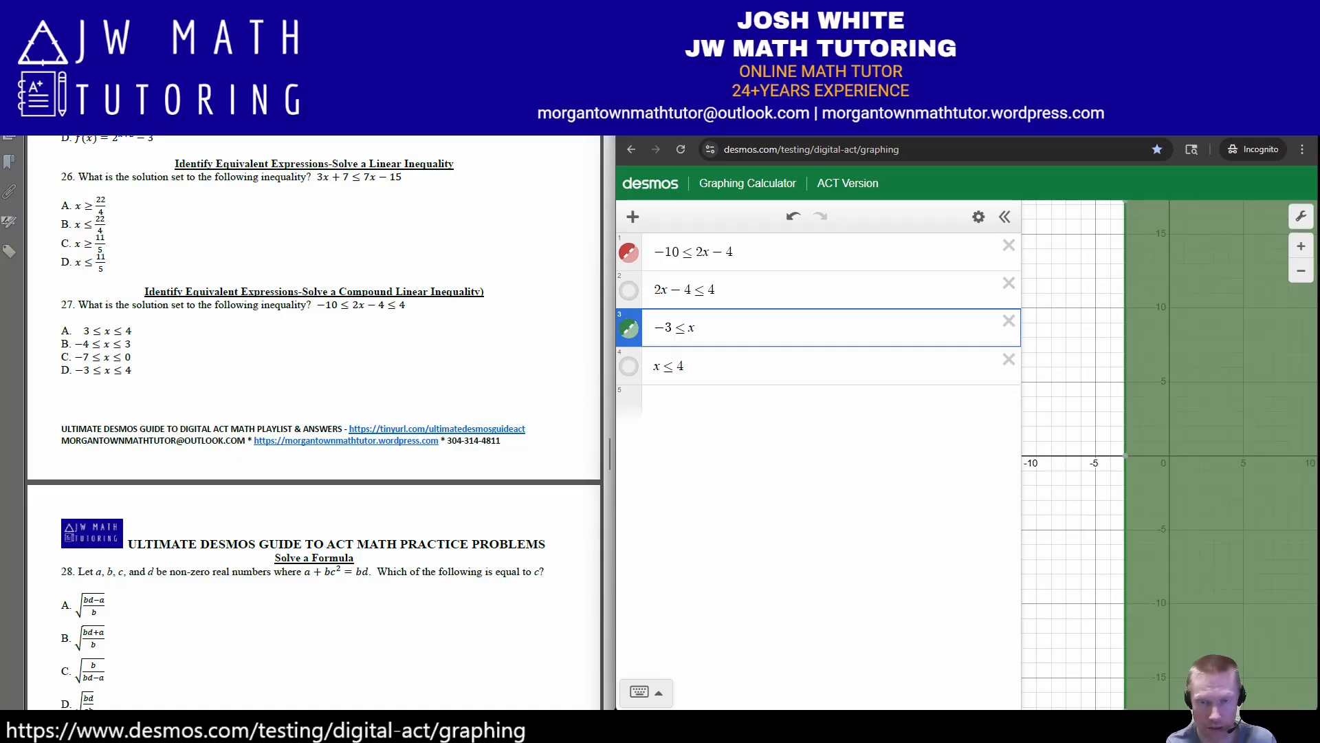
{"action": "left_click", "coordinate": [628, 328]}
{"action": "left_click", "coordinate": [628, 328]}
Hide −10≤2x−4 and −3≤x, show 2x−4≤4 and x≤4, and compare their shading by toggling x≤4.
{"action": "left_click", "coordinate": [628, 252]}
{"action": "left_click", "coordinate": [629, 327]}
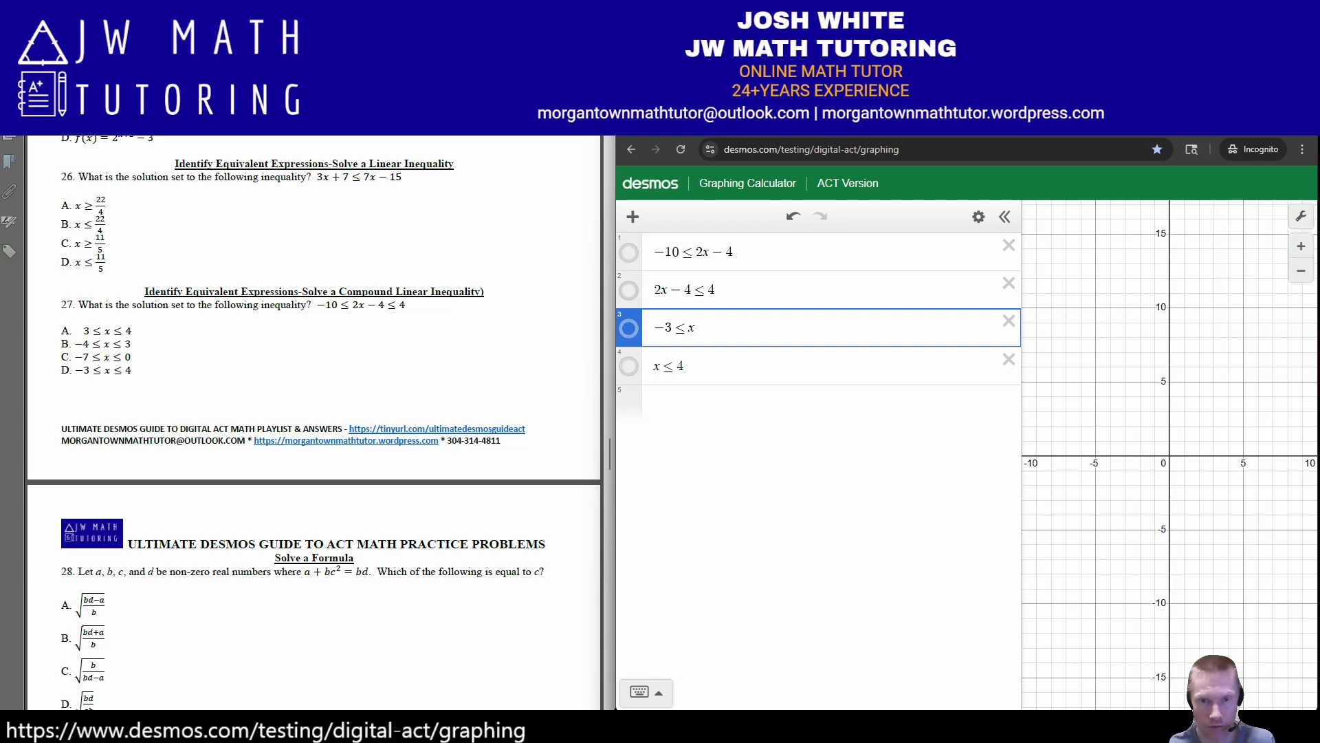
{"action": "left_click", "coordinate": [628, 289]}
{"action": "left_click", "coordinate": [629, 366]}
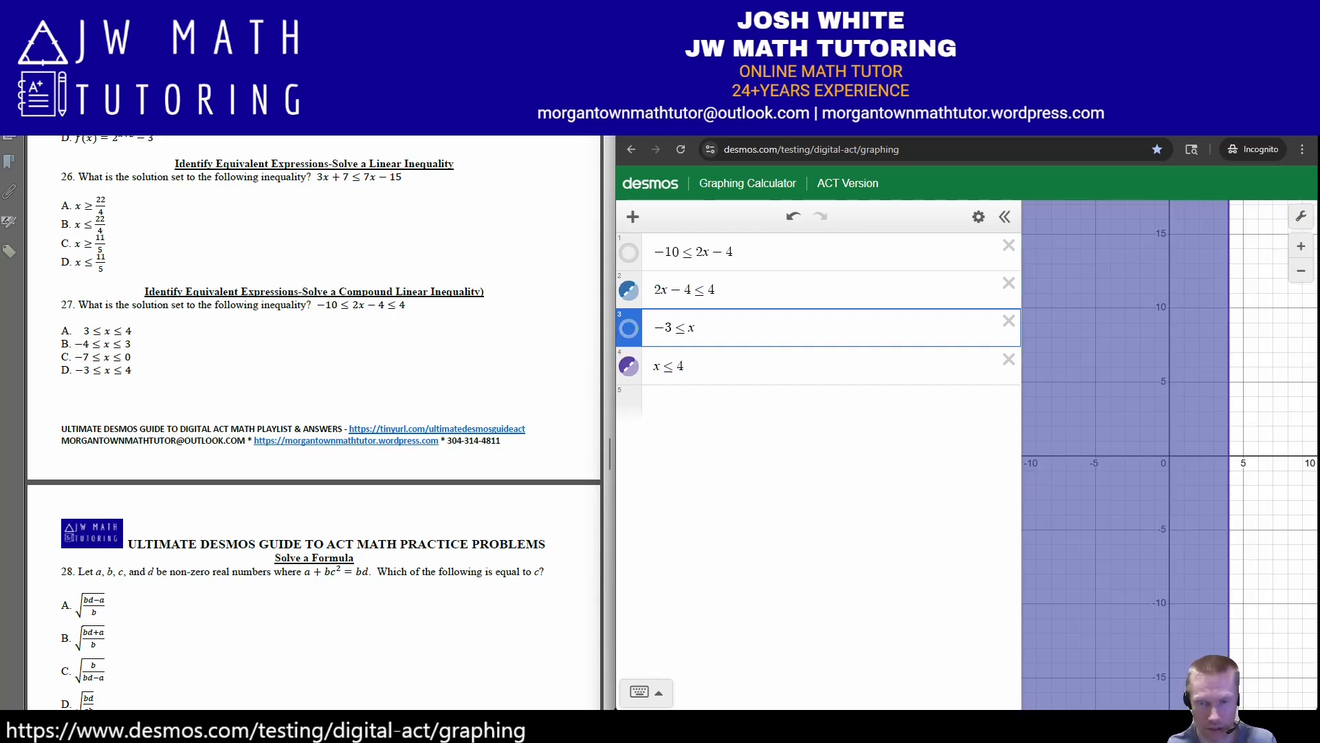
{"action": "left_click", "coordinate": [629, 366]}
{"action": "left_click", "coordinate": [629, 365]}
{"action": "left_click", "coordinate": [629, 366]}
{"action": "left_click", "coordinate": [629, 365]}
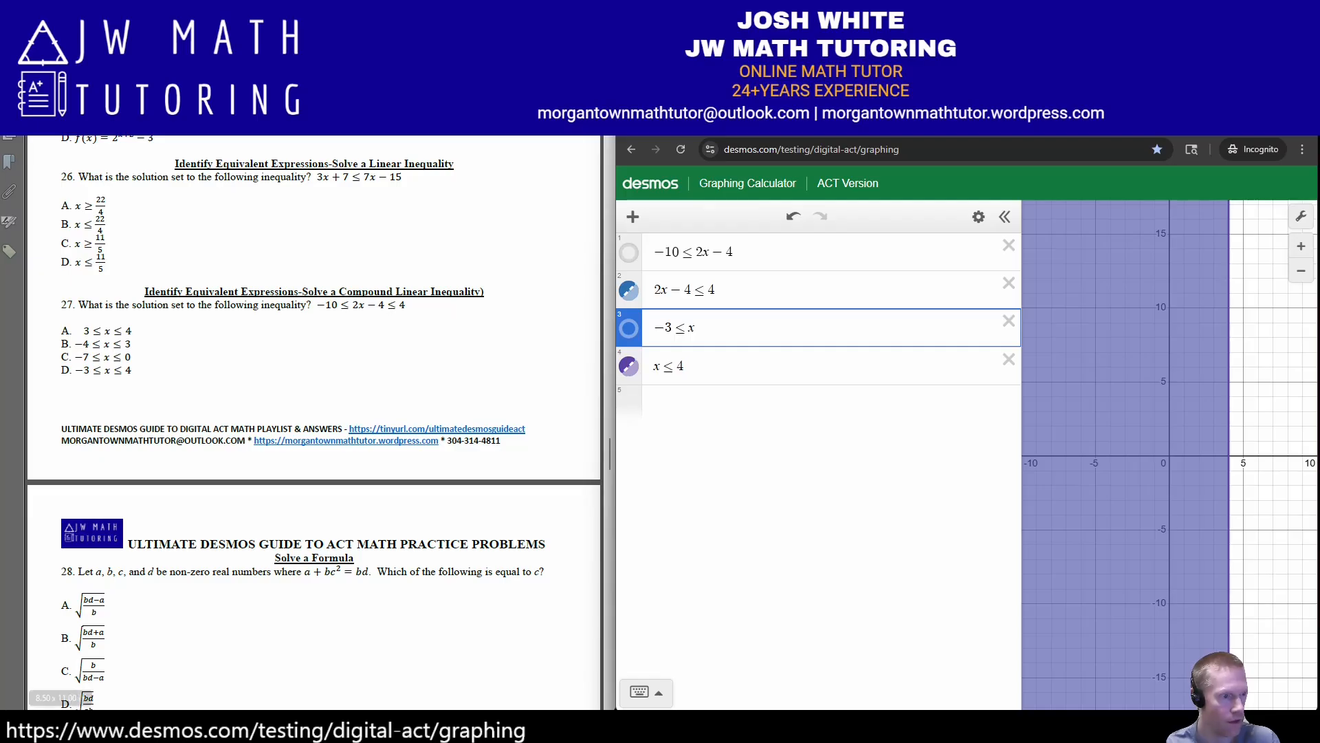
Review the intermediate skills instruction table in the practice document and clear all expressions from the graph.
{"action": "mouse_move", "coordinate": [325, 726]}
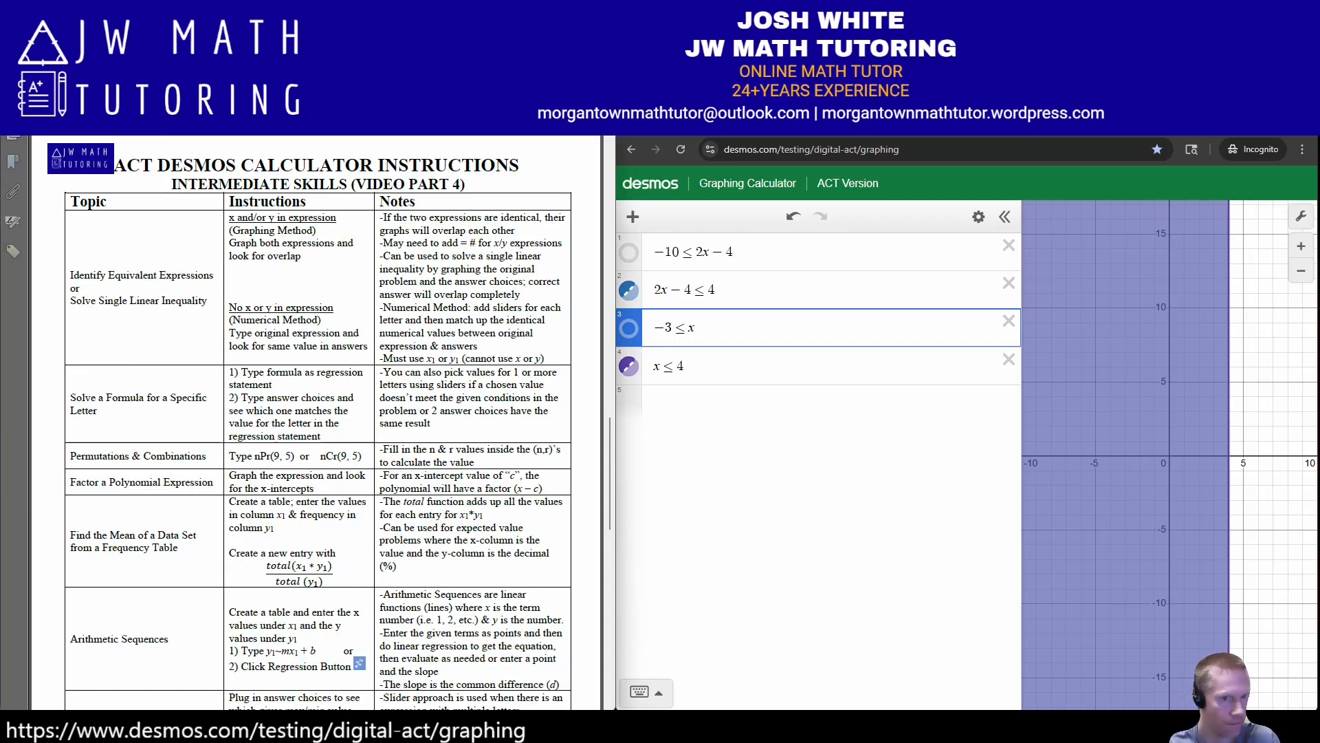
{"action": "scroll", "coordinate": [309, 422], "scroll_direction": "down", "scroll_amount": 3}
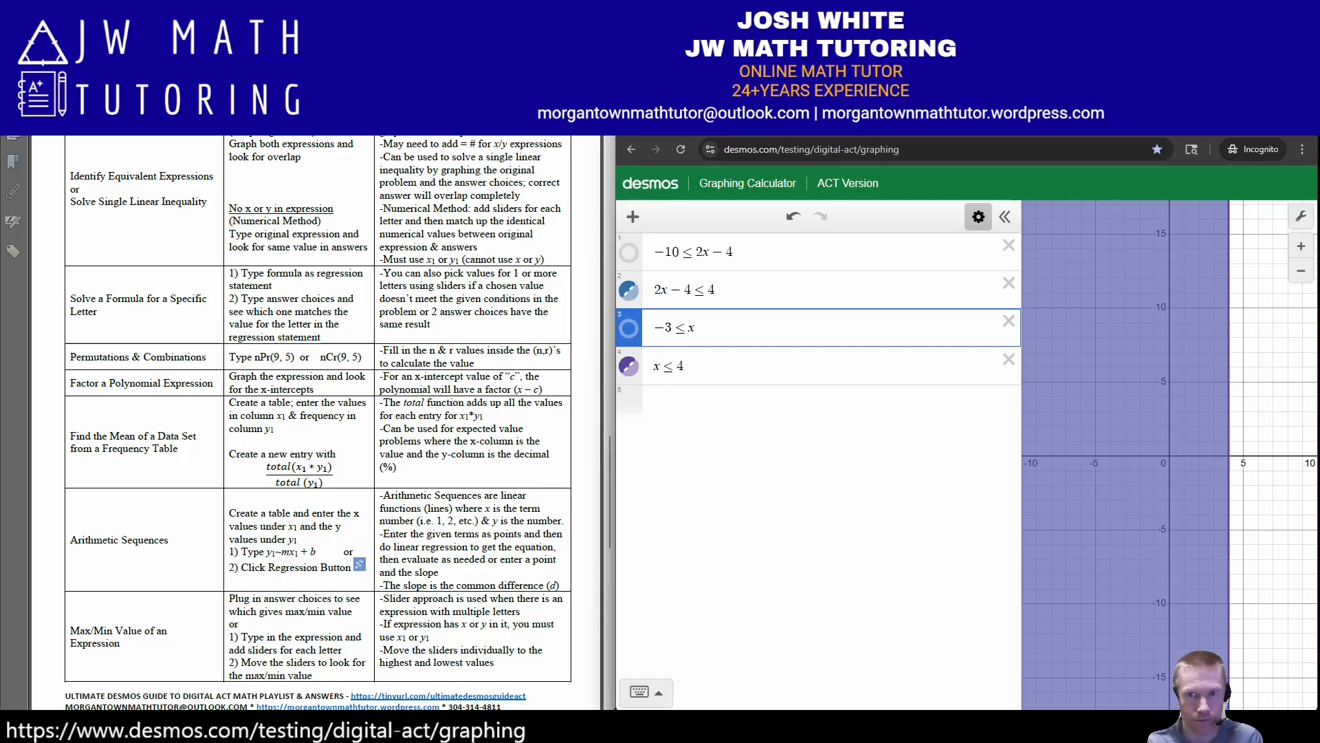
{"action": "left_click", "coordinate": [978, 216]}
{"action": "left_click", "coordinate": [653, 217]}
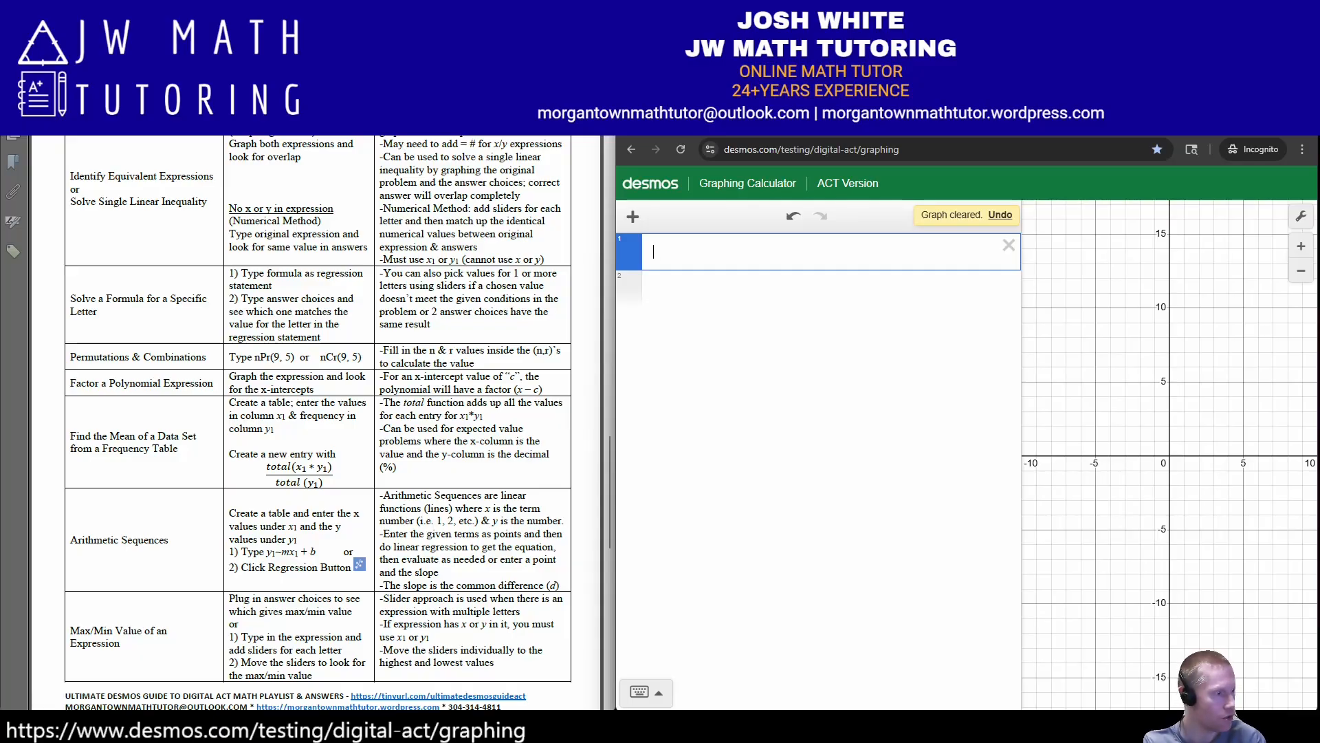
Enter problem 28's formula as the regression a+bc²~bd and define a=1/2 on the following line.
{"action": "scroll", "coordinate": [314, 422], "scroll_direction": "down", "scroll_amount": 15}
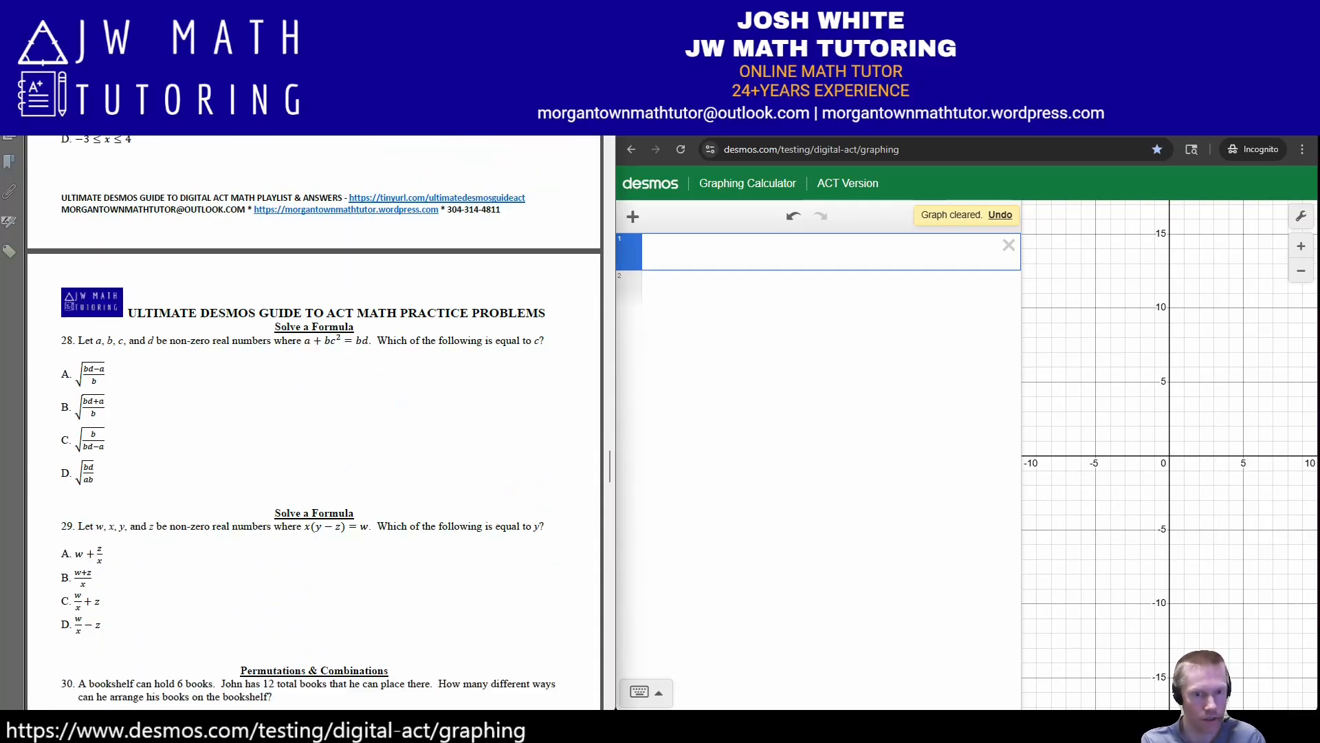
{"action": "scroll", "coordinate": [314, 429], "scroll_direction": "down", "scroll_amount": 1}
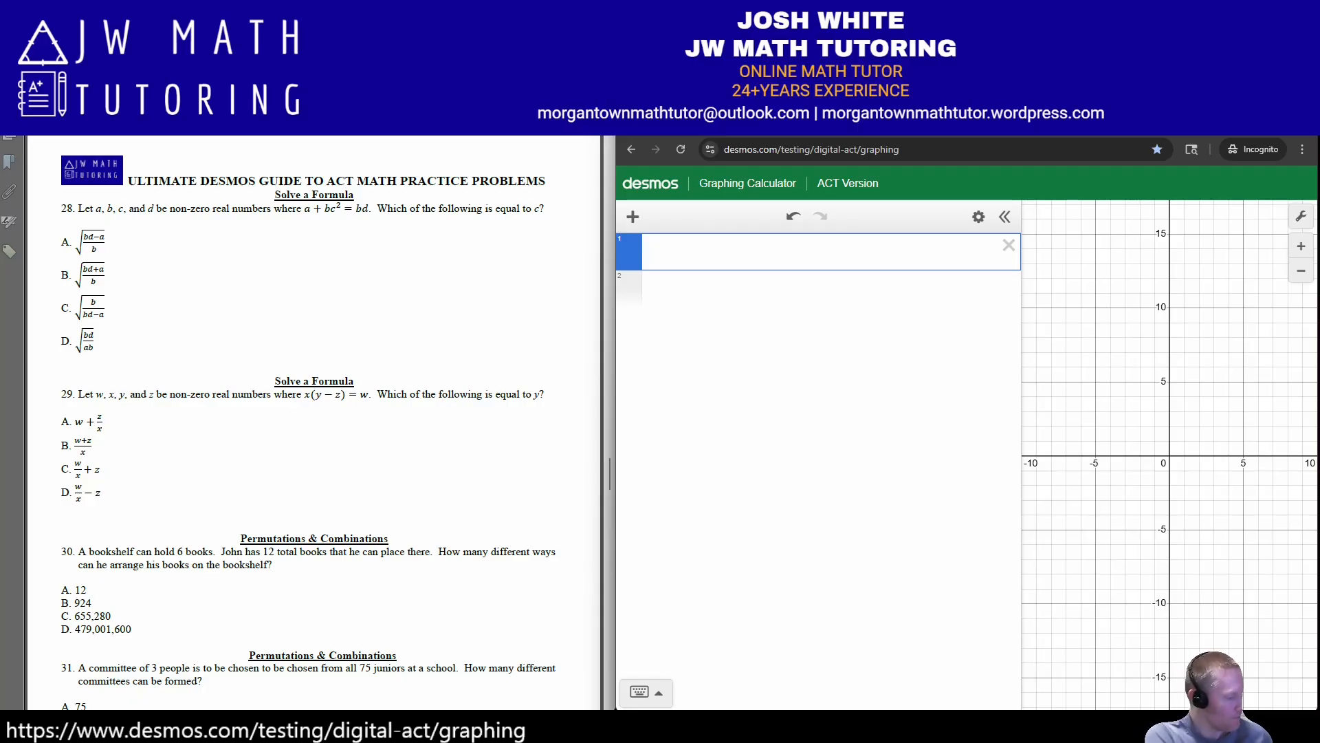
{"action": "type", "text": "a+bc"}
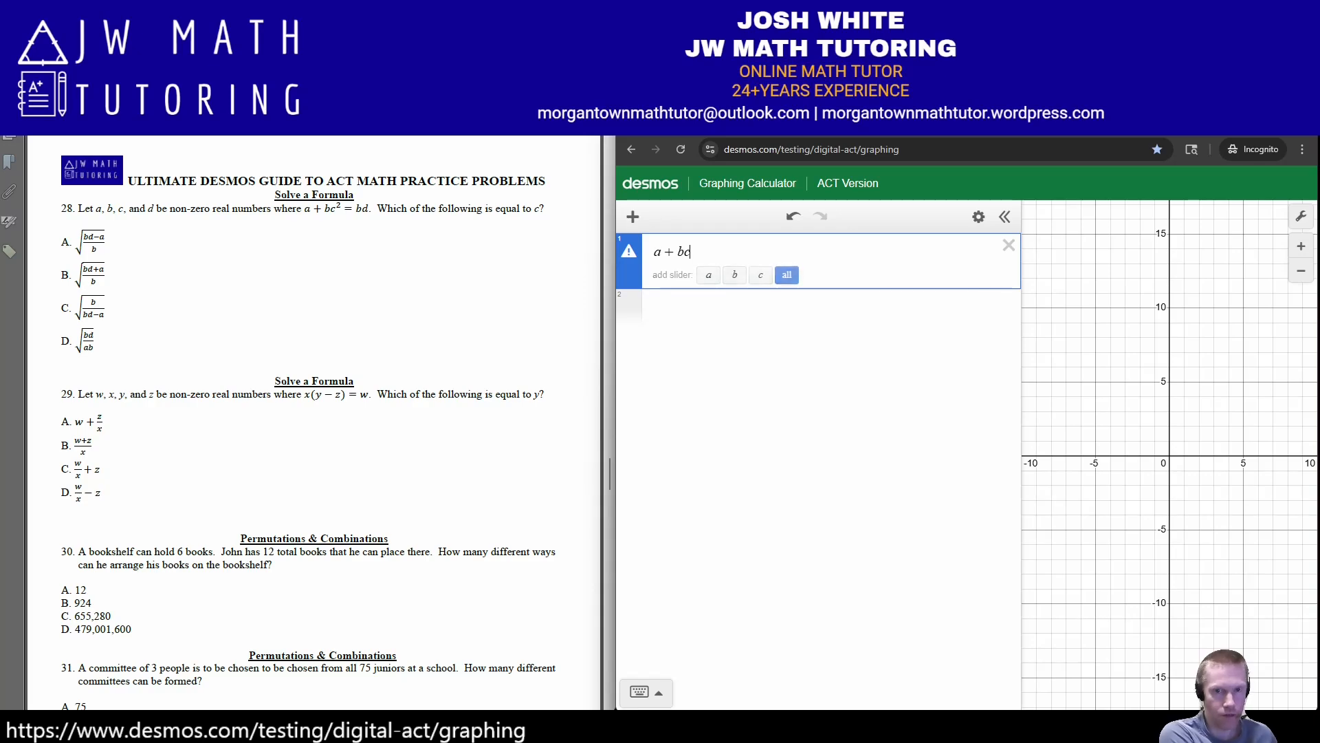
{"action": "type", "text": "^2"}
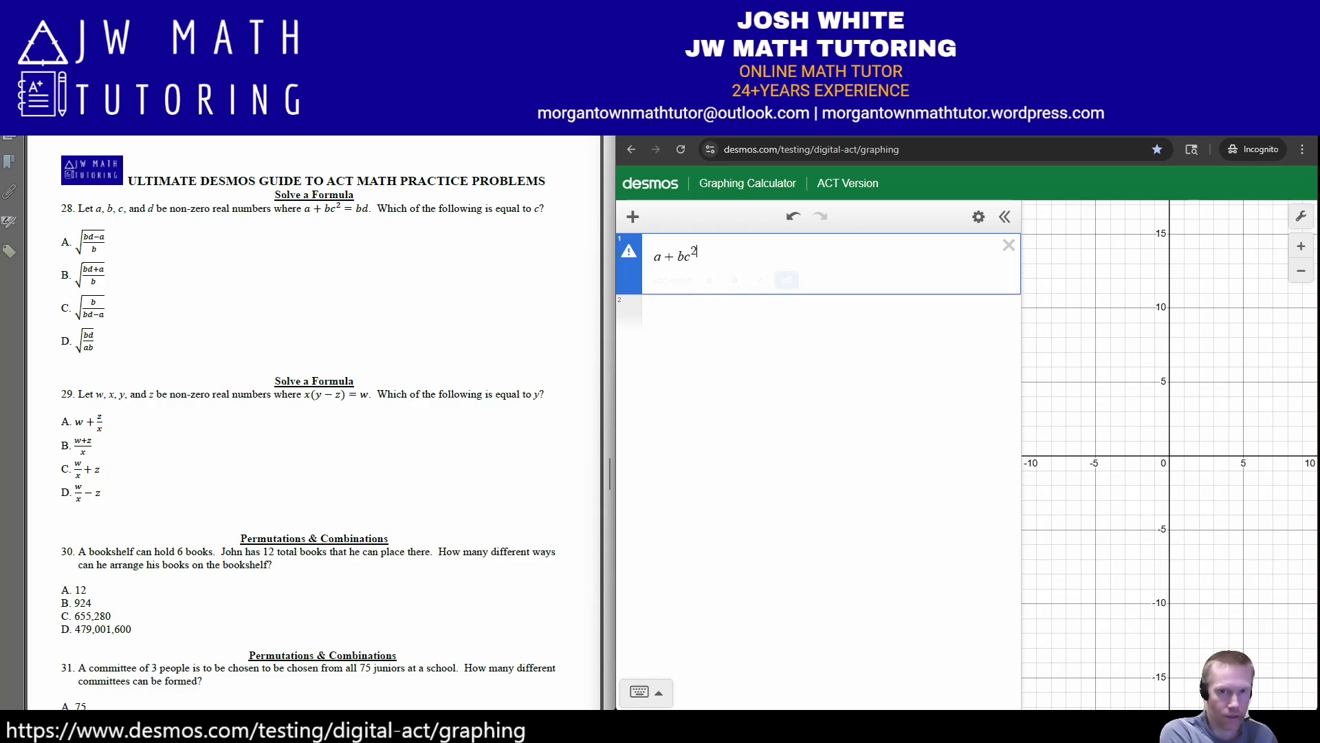
{"action": "type", "text": "~"}
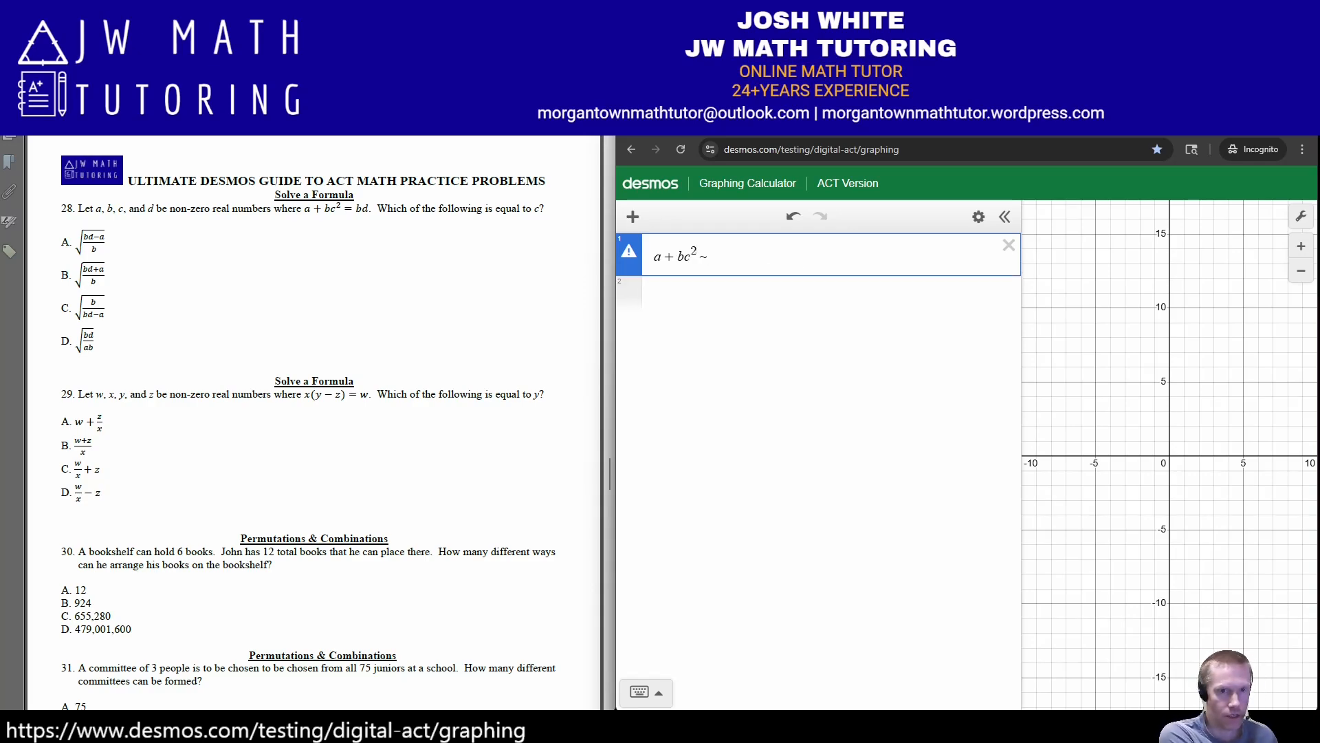
{"action": "type", "text": "bd"}
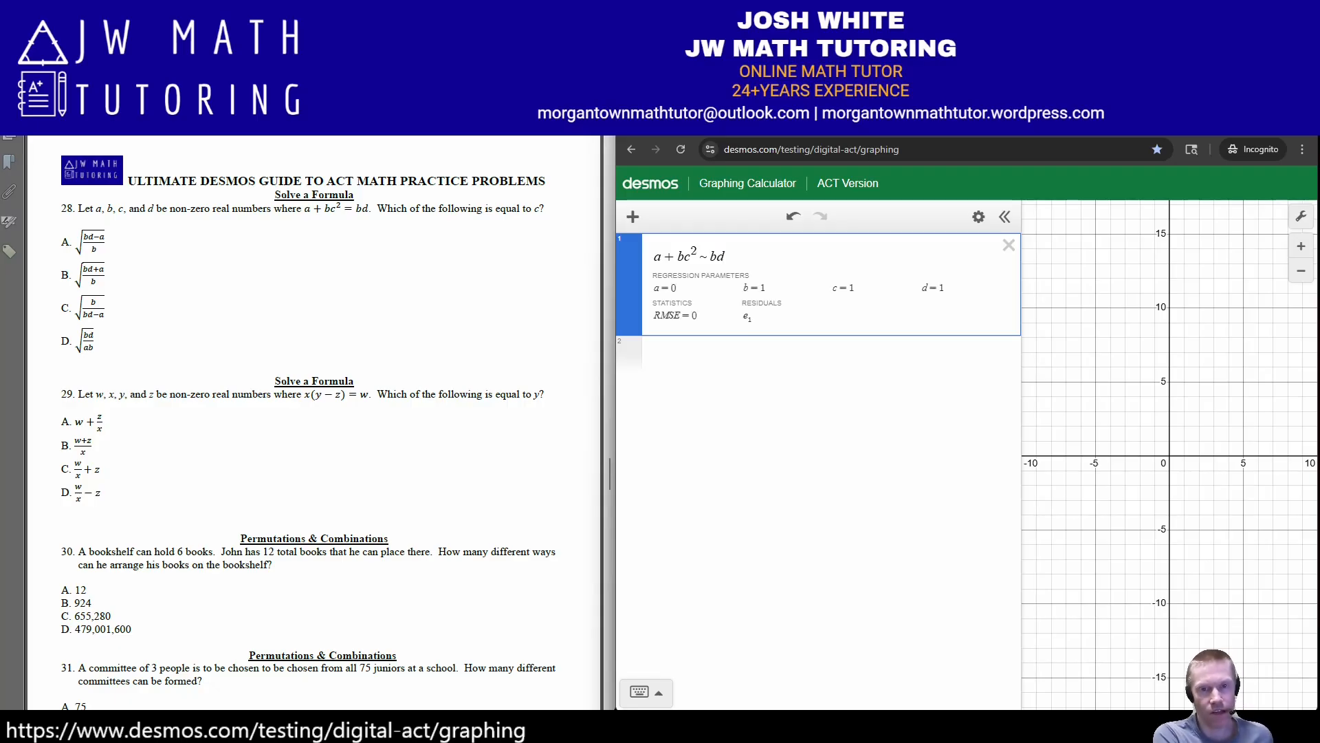
{"action": "key", "text": "Return"}
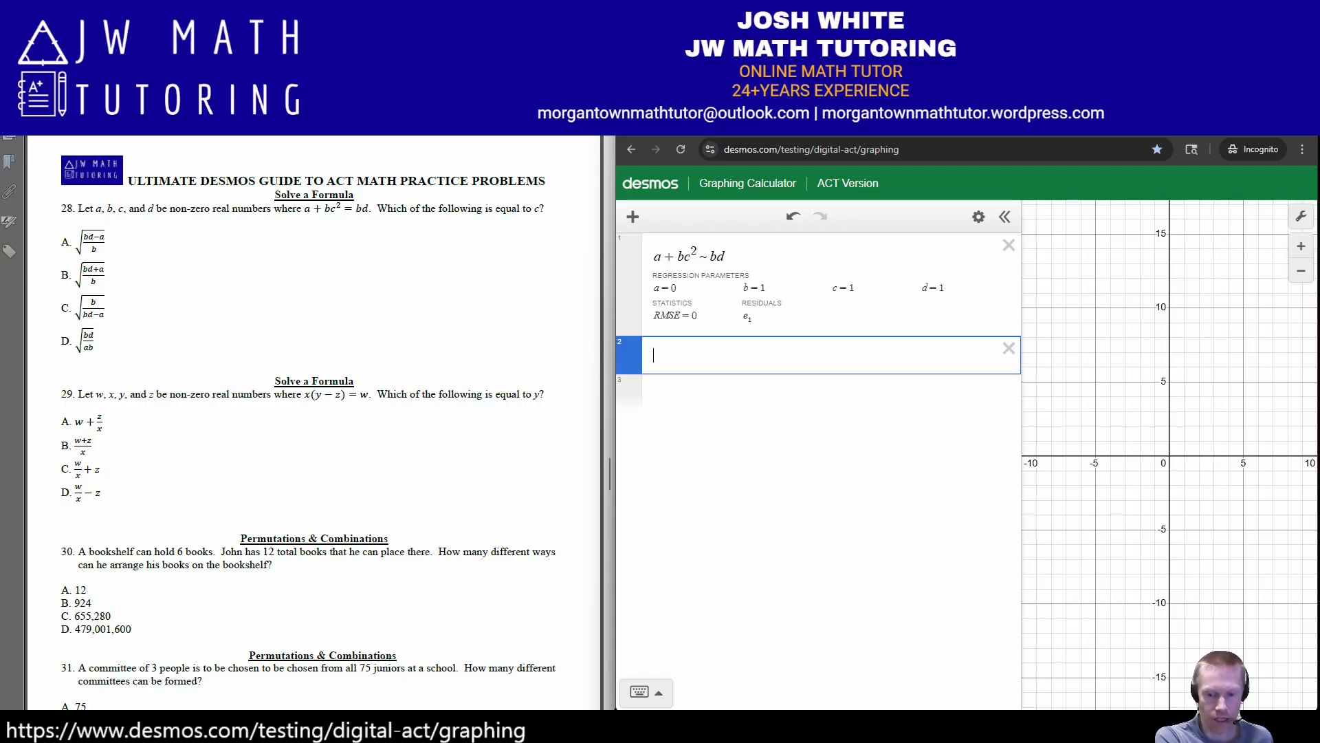
{"action": "type", "text": "a=1/2"}
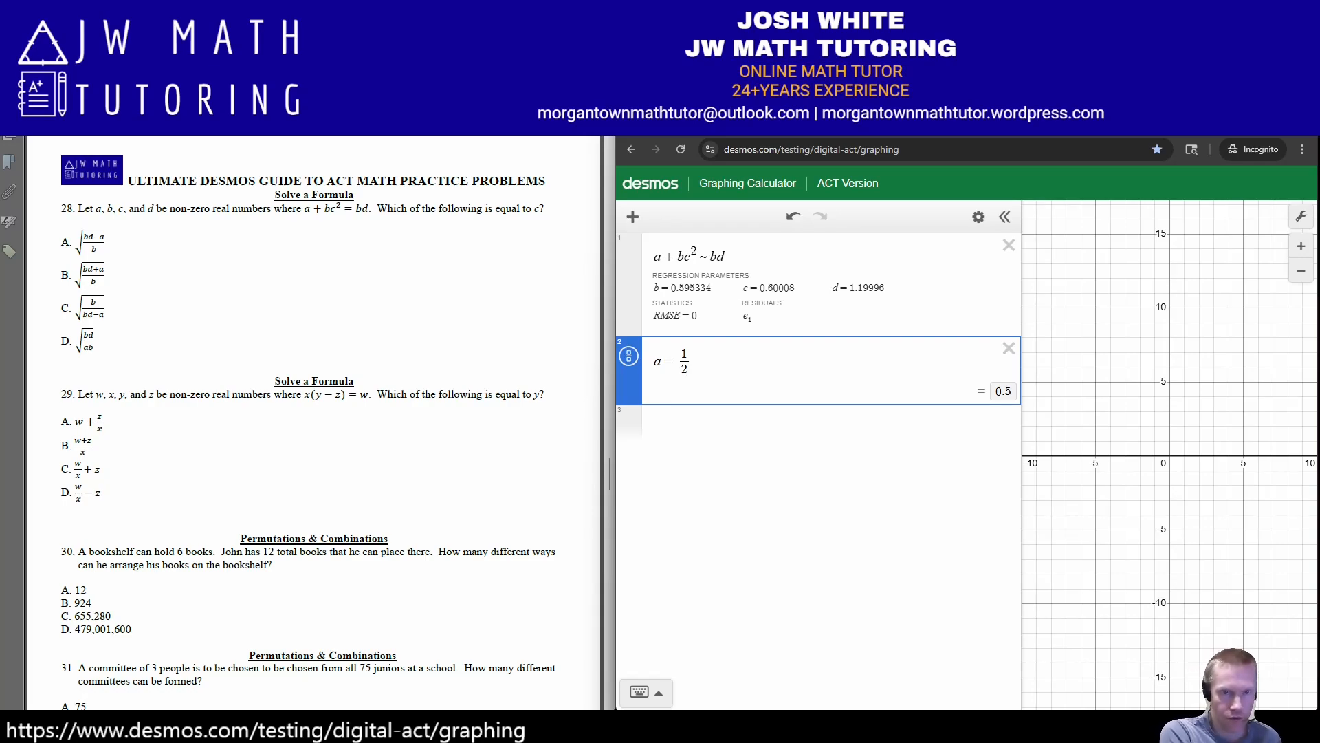
Evaluate choice A of question 28, √((bd−a)/b), on a new line, and circle its result and the fitted c value.
{"action": "key", "text": "Return"}
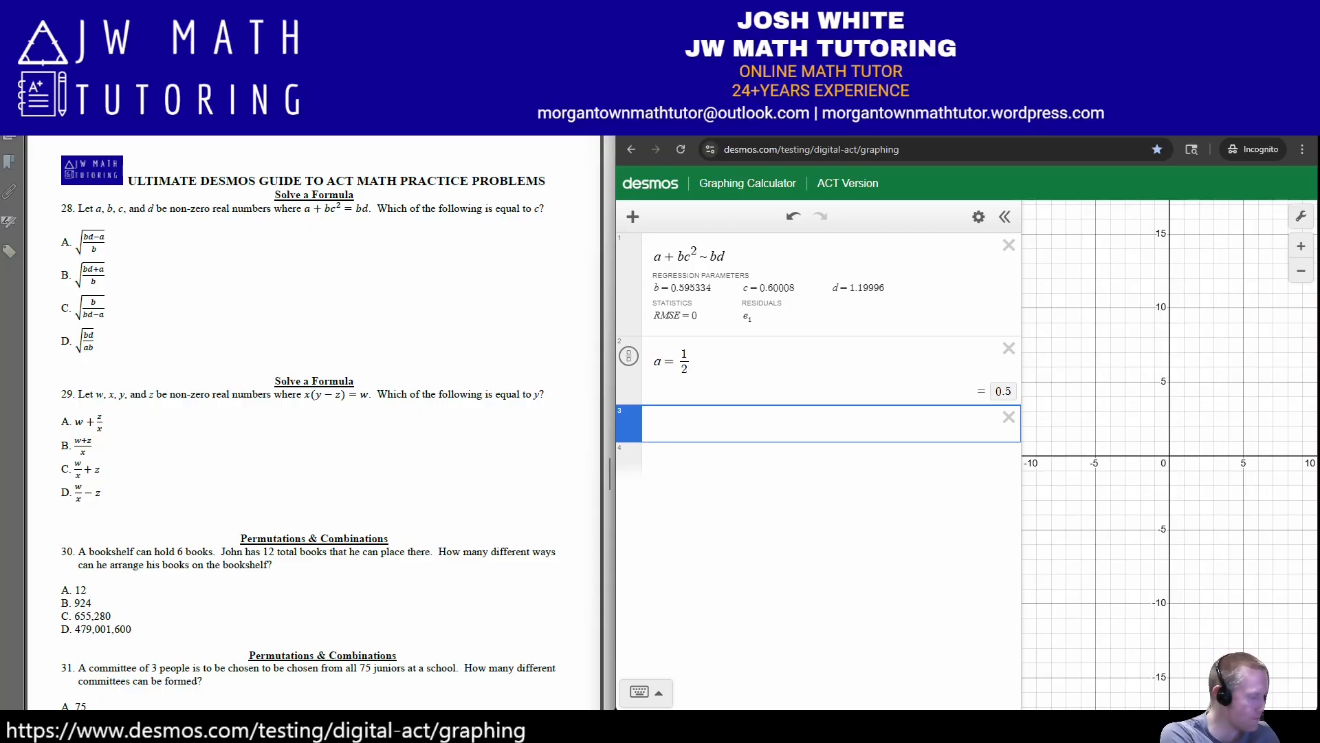
{"action": "type", "text": "sqrt/b"}
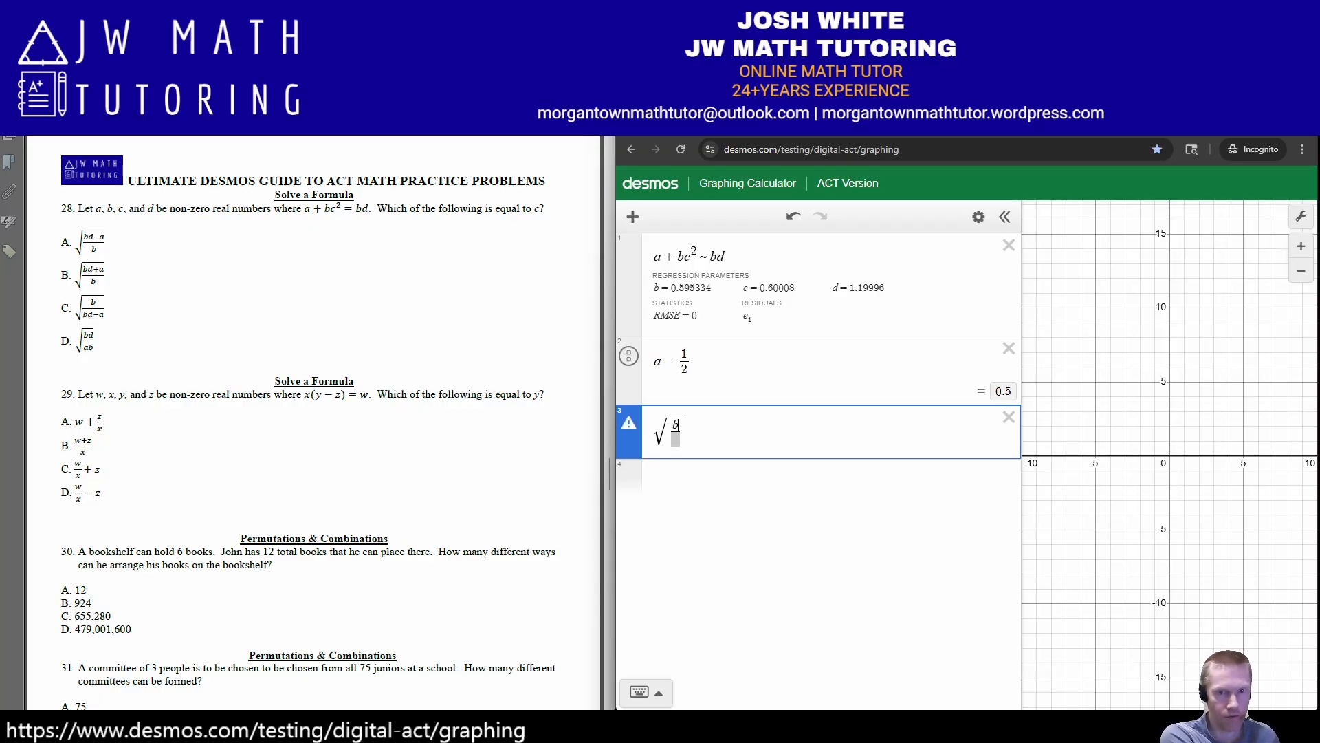
{"action": "type", "text": "d-a"}
{"action": "key", "text": "Down"}
{"action": "type", "text": "b"}
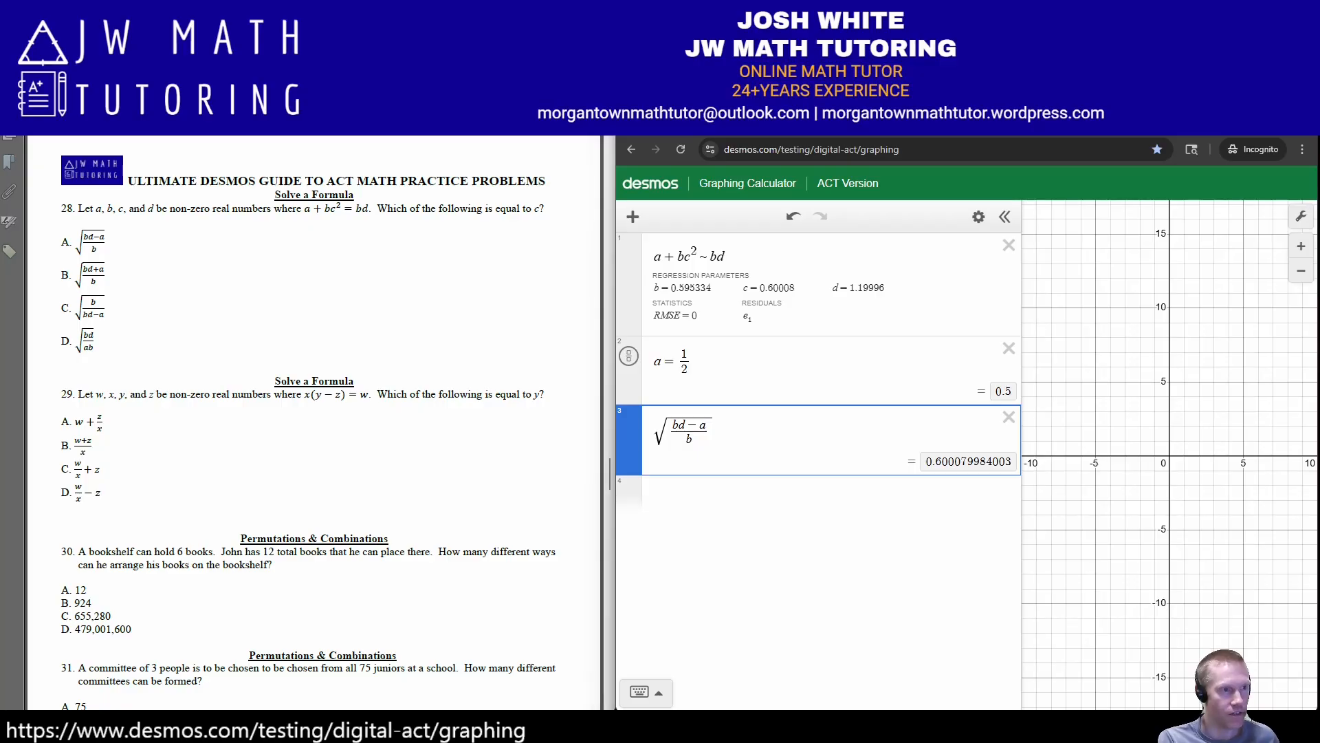
{"action": "mouse_move", "coordinate": [777, 269]}
{"action": "left_mouse_down"}
{"action": "mouse_move", "coordinate": [724, 293]}
{"action": "mouse_move", "coordinate": [770, 270]}
{"action": "left_mouse_up"}
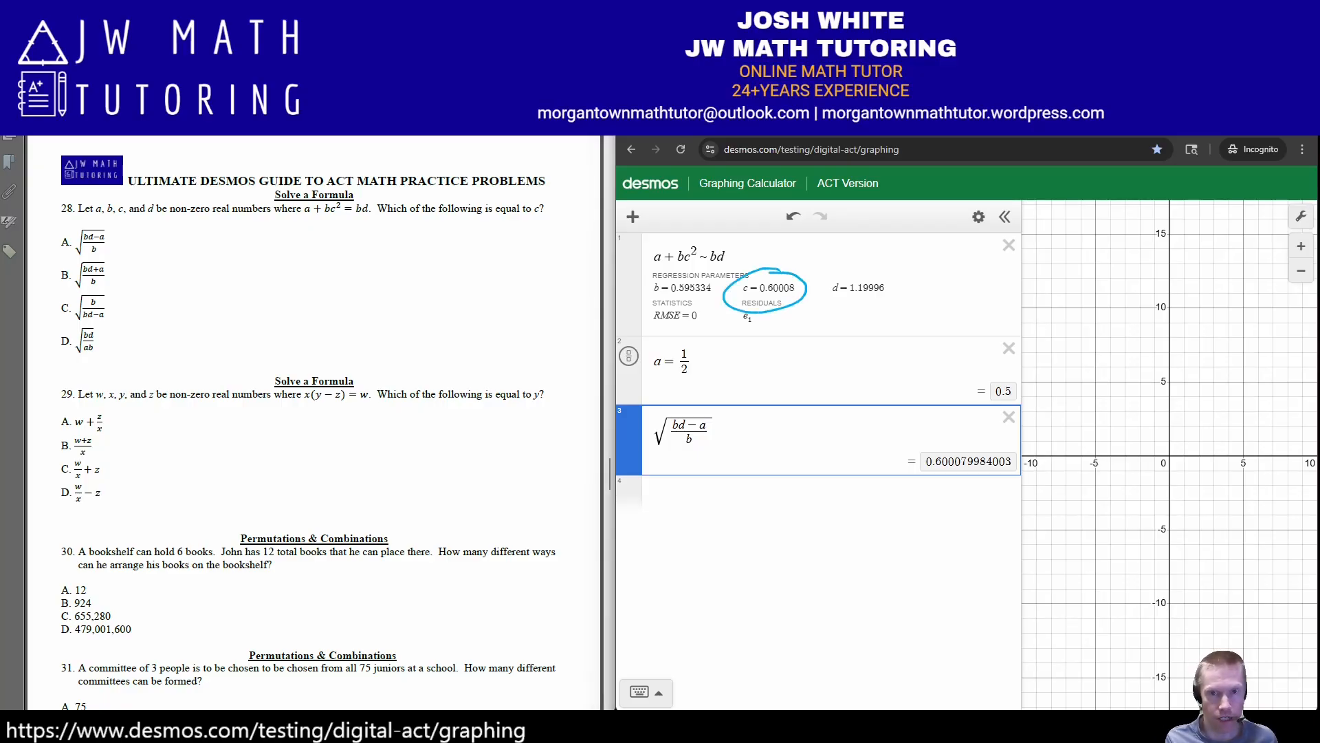
{"action": "mouse_move", "coordinate": [962, 444]}
{"action": "left_mouse_down"}
{"action": "mouse_move", "coordinate": [891, 469]}
{"action": "mouse_move", "coordinate": [1042, 482]}
{"action": "mouse_move", "coordinate": [942, 444]}
{"action": "left_mouse_up"}
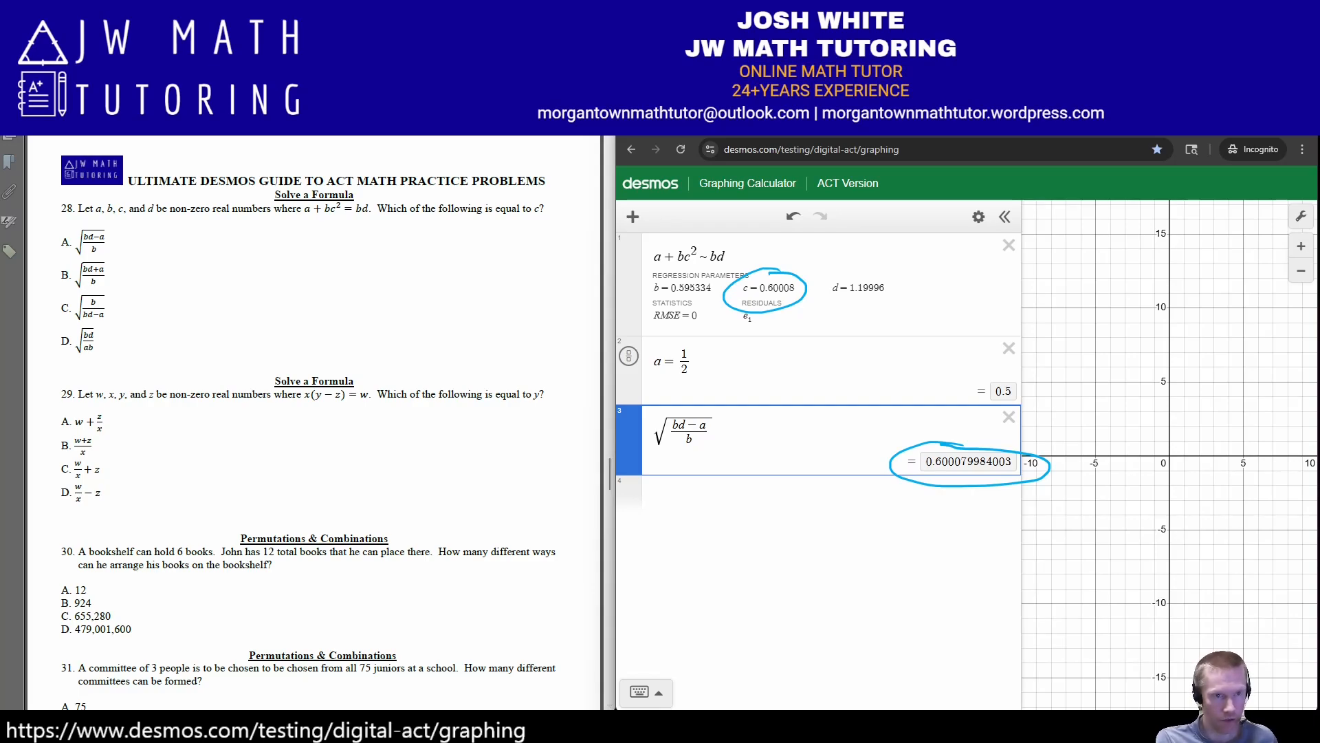
Change the numerator under the root to bd+a to test choice B.
{"action": "left_click", "coordinate": [699, 425]}
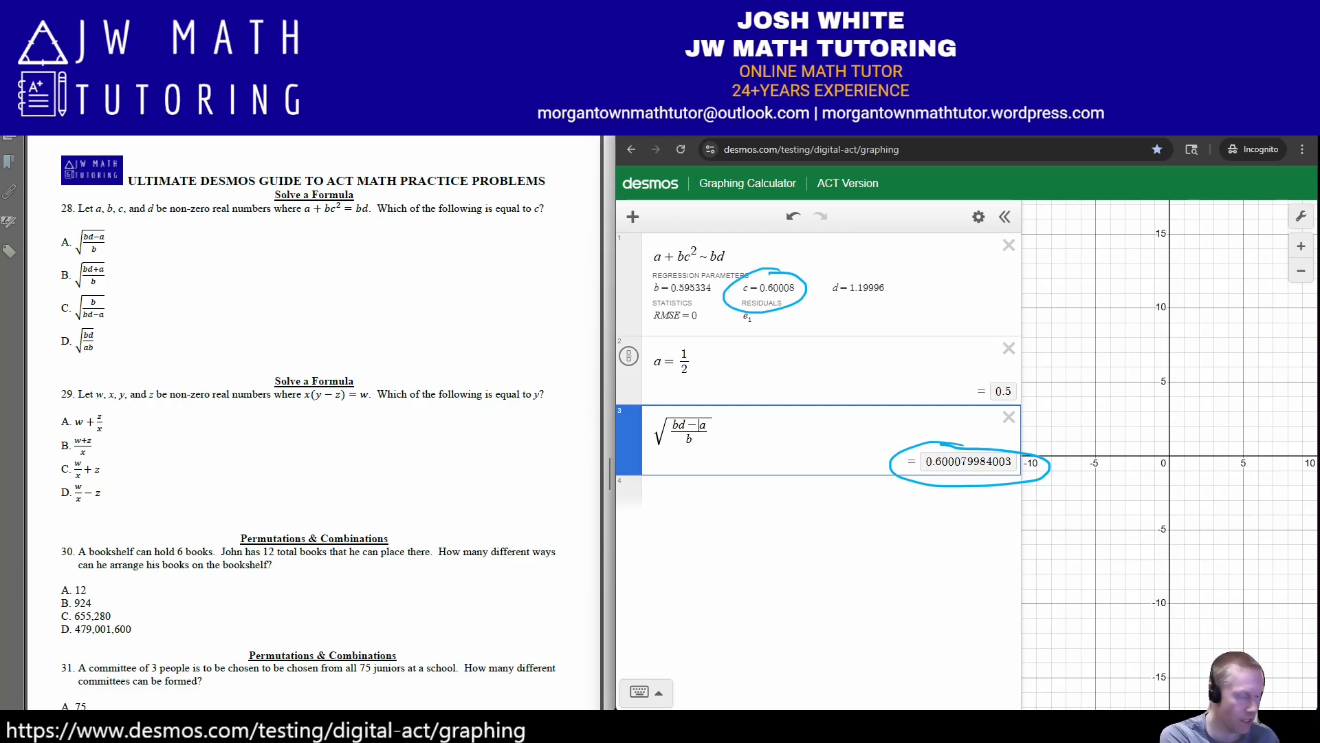
{"action": "key", "text": "BackSpace"}
{"action": "type", "text": "+"}
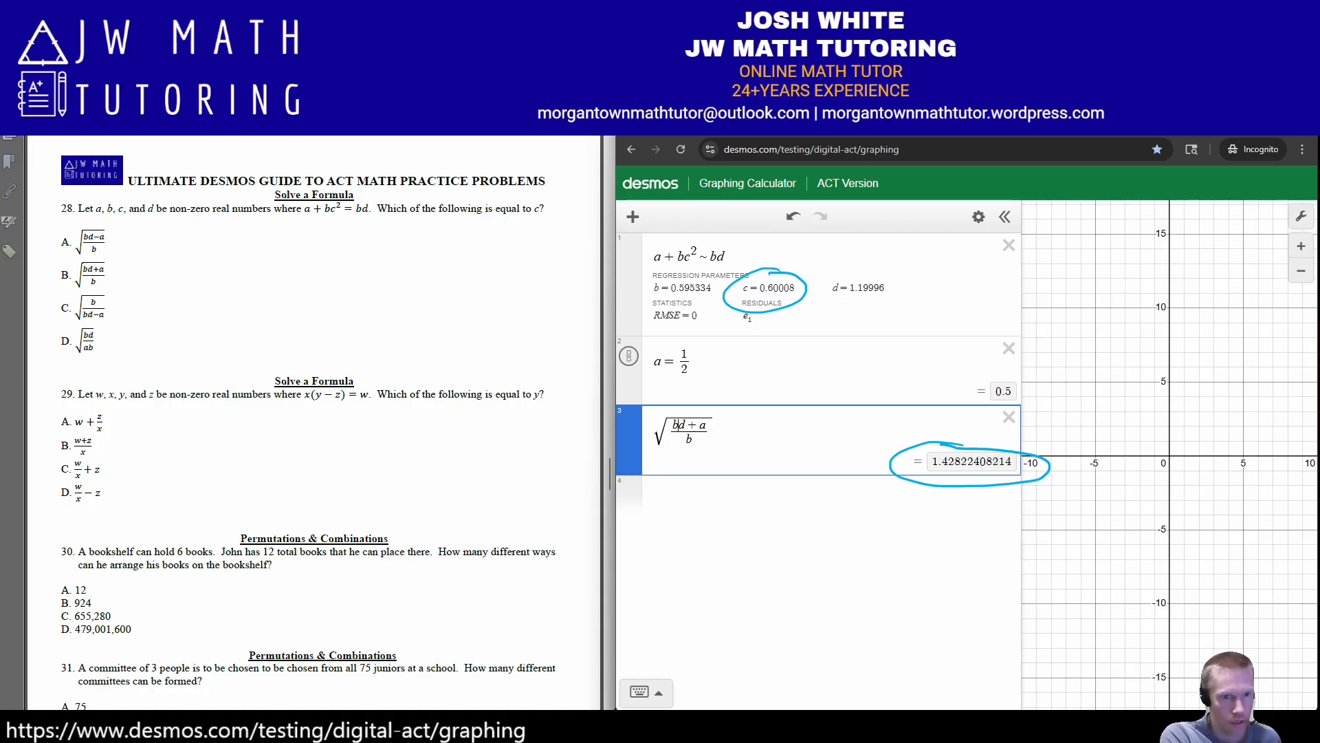
Rewrite the root expression as √(b/(bd−a)) to test choice C.
{"action": "key", "text": "BackSpace"}
{"action": "key", "text": "BackSpace"}
{"action": "key", "text": "Delete"}
{"action": "key", "text": "Down"}
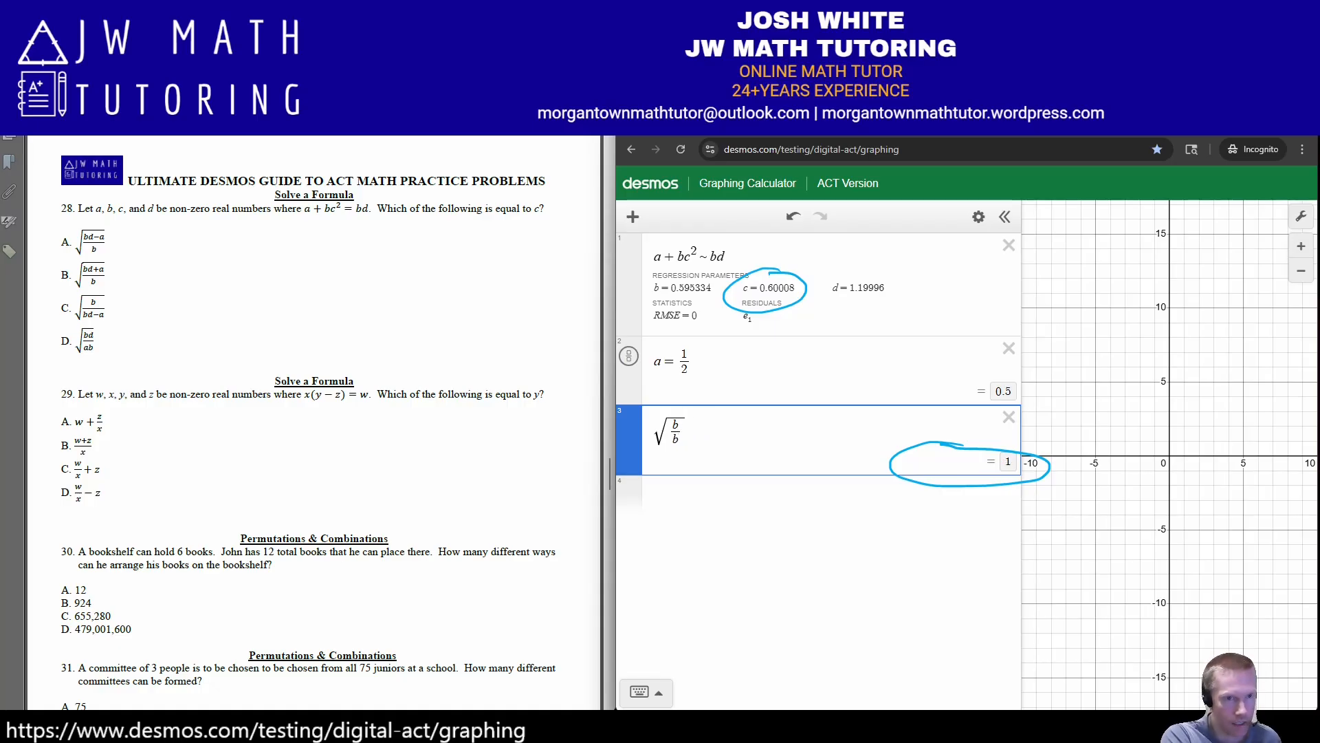
{"action": "type", "text": "d"}
{"action": "type", "text": "-a"}
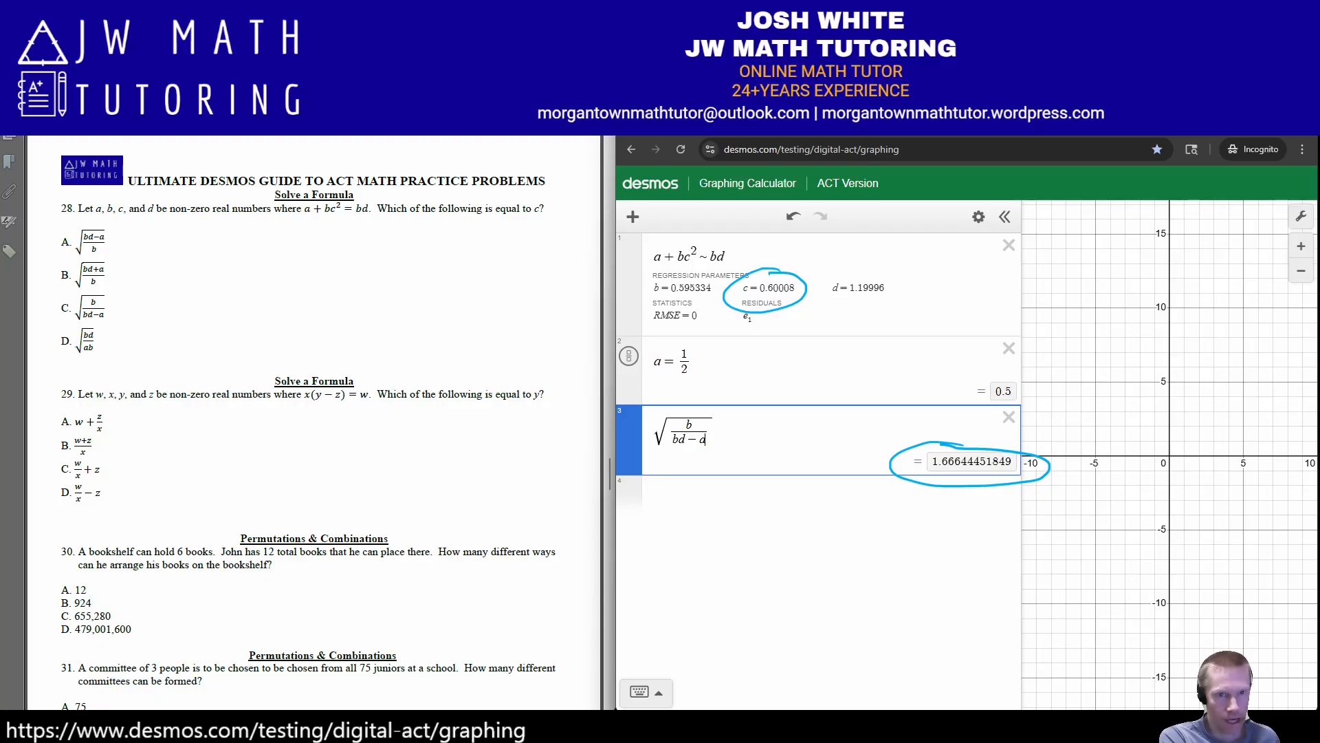
Rewrite the root expression as √(bd/(ab)) to test choice D, then circle answer A on the worksheet and clear the annotations.
{"action": "key", "text": "BackSpace"}
{"action": "key", "text": "BackSpace"}
{"action": "key", "text": "BackSpace"}
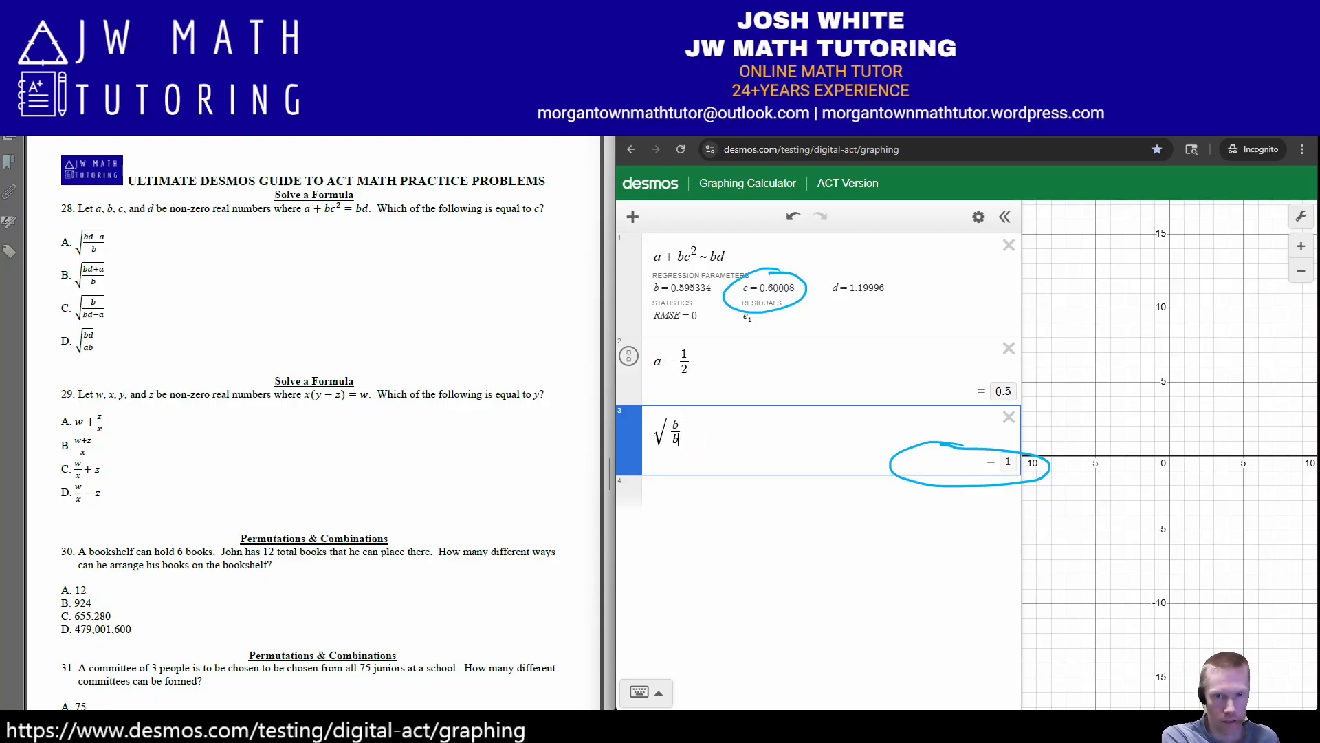
{"action": "key", "text": "Left"}
{"action": "type", "text": "a"}
{"action": "key", "text": "Up"}
{"action": "type", "text": "d"}
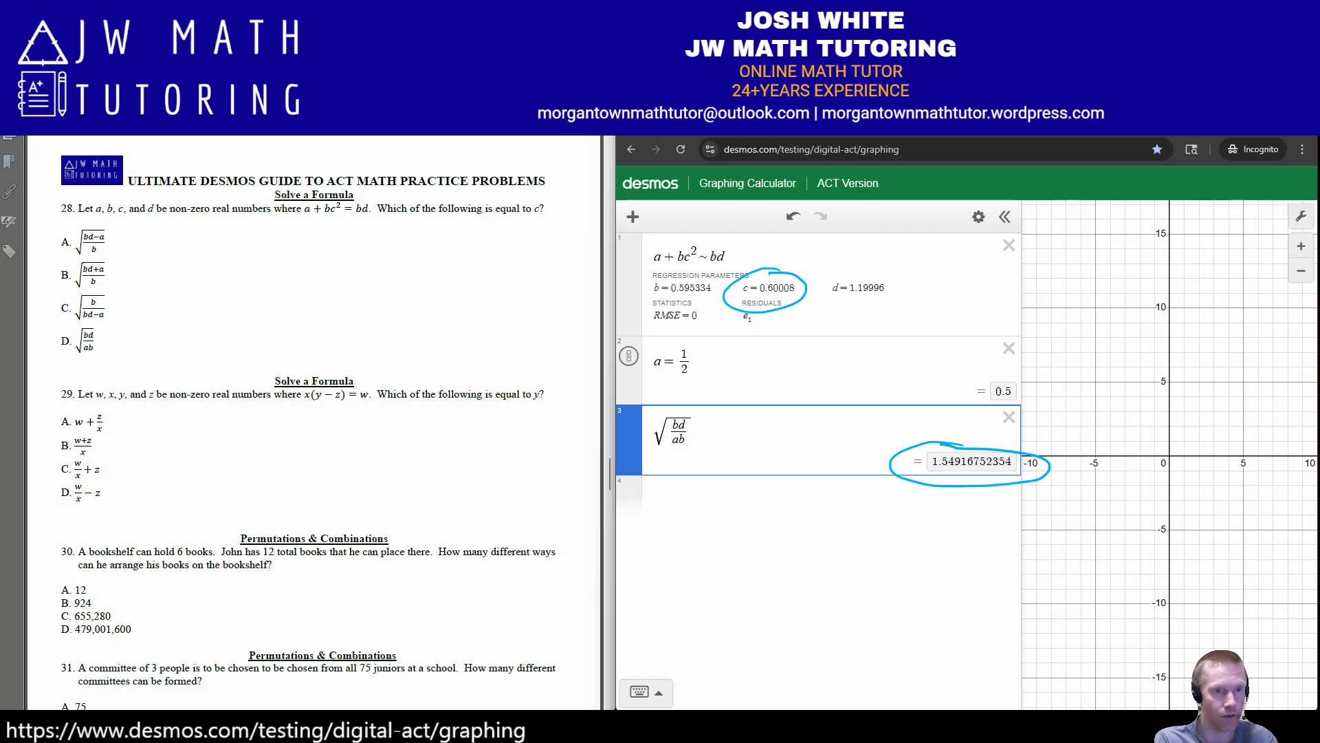
{"action": "mouse_move", "coordinate": [82, 220]}
{"action": "left_mouse_down"}
{"action": "mouse_move", "coordinate": [68, 261]}
{"action": "mouse_move", "coordinate": [132, 230]}
{"action": "mouse_move", "coordinate": [77, 220]}
{"action": "left_mouse_up"}
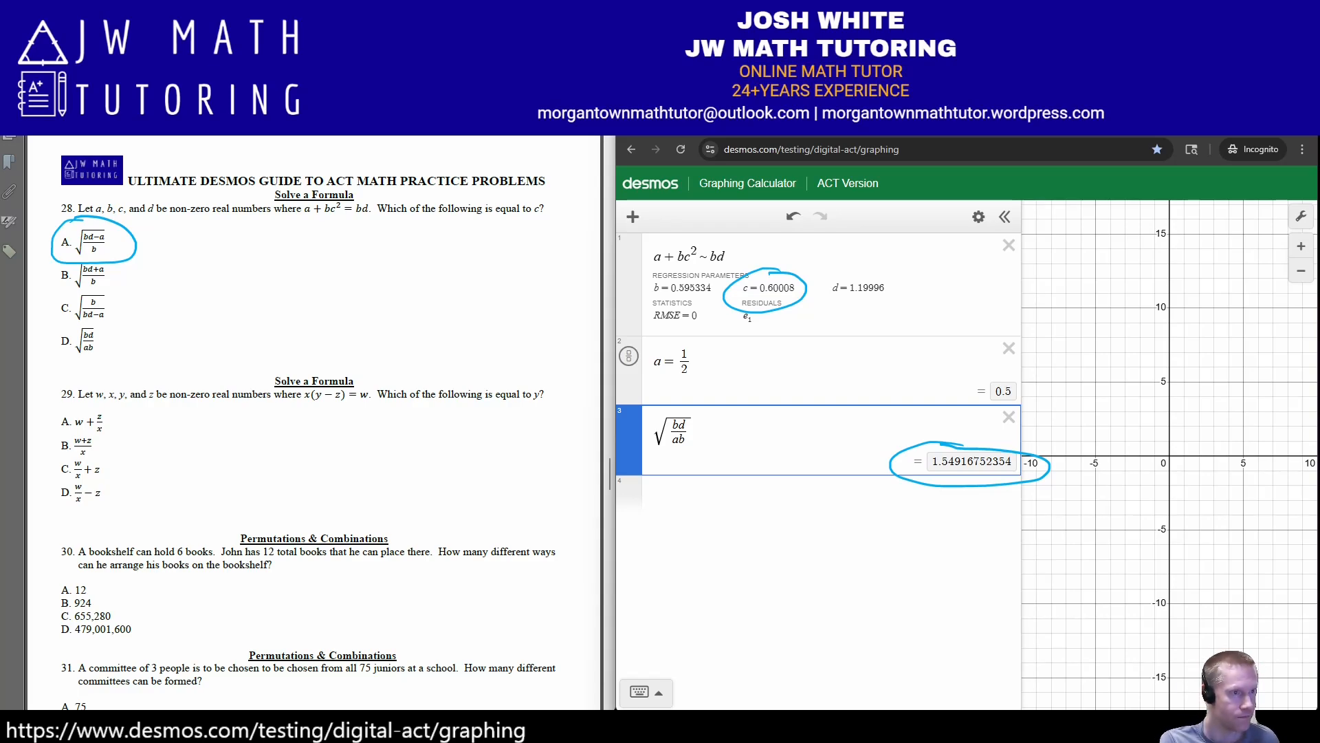
{"action": "key", "text": "Escape"}
Clear the whole graph and enter question 29's formula as the regression x₁(y₁−z)~w.
{"action": "scroll", "coordinate": [314, 423], "scroll_direction": "down", "scroll_amount": 3}
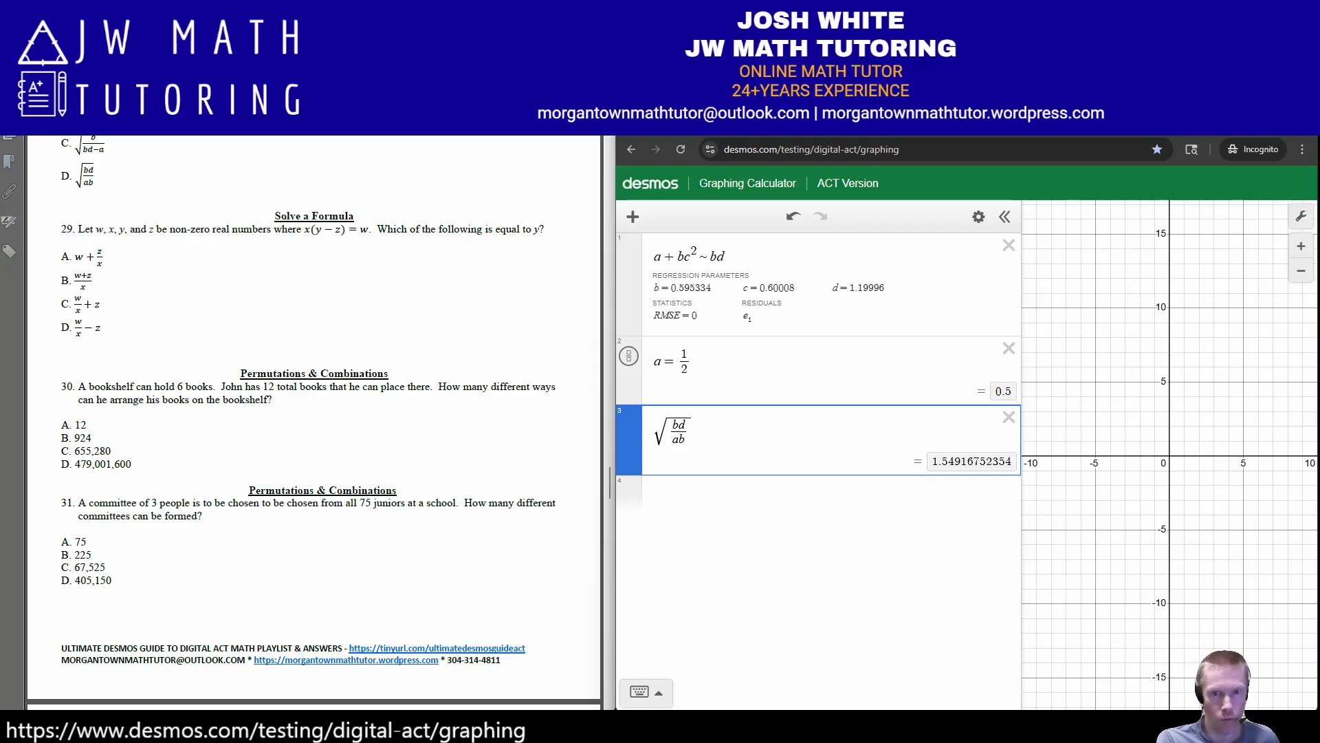
{"action": "left_click", "coordinate": [978, 217]}
{"action": "left_click", "coordinate": [654, 216]}
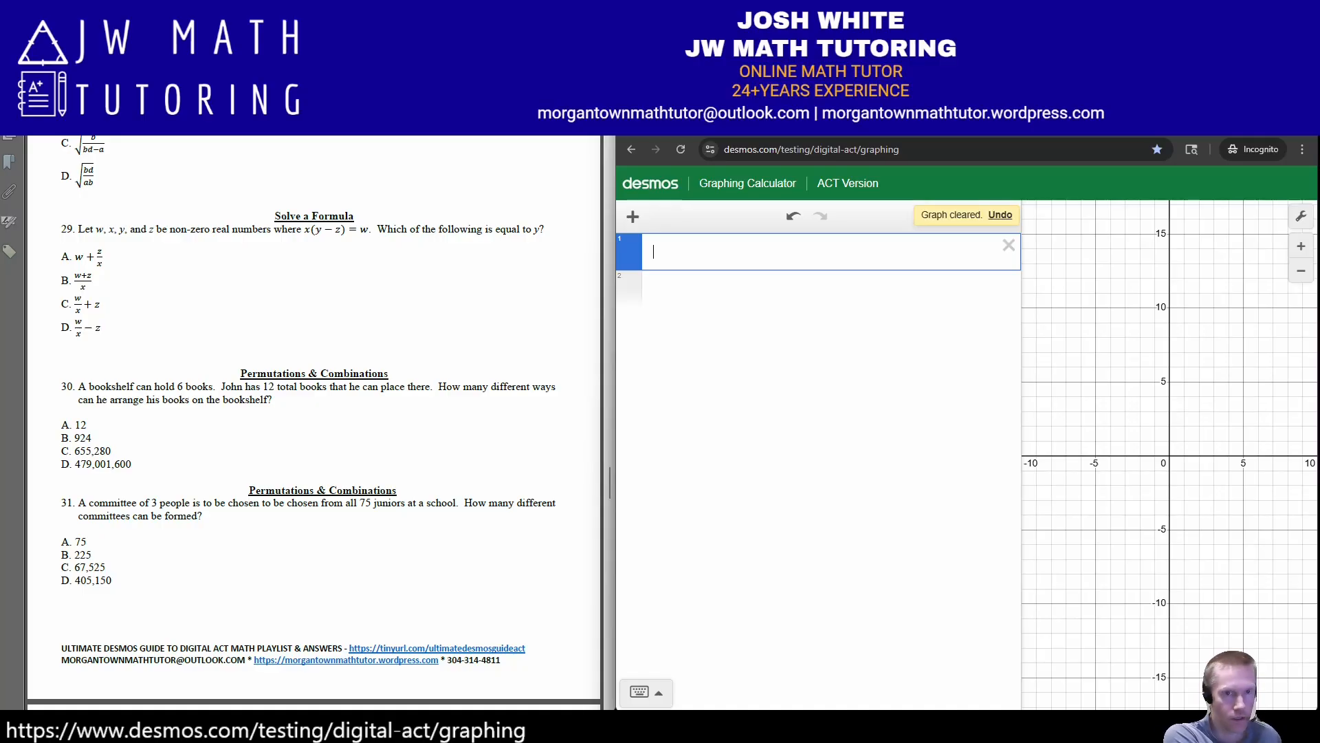
{"action": "type", "text": "x1"}
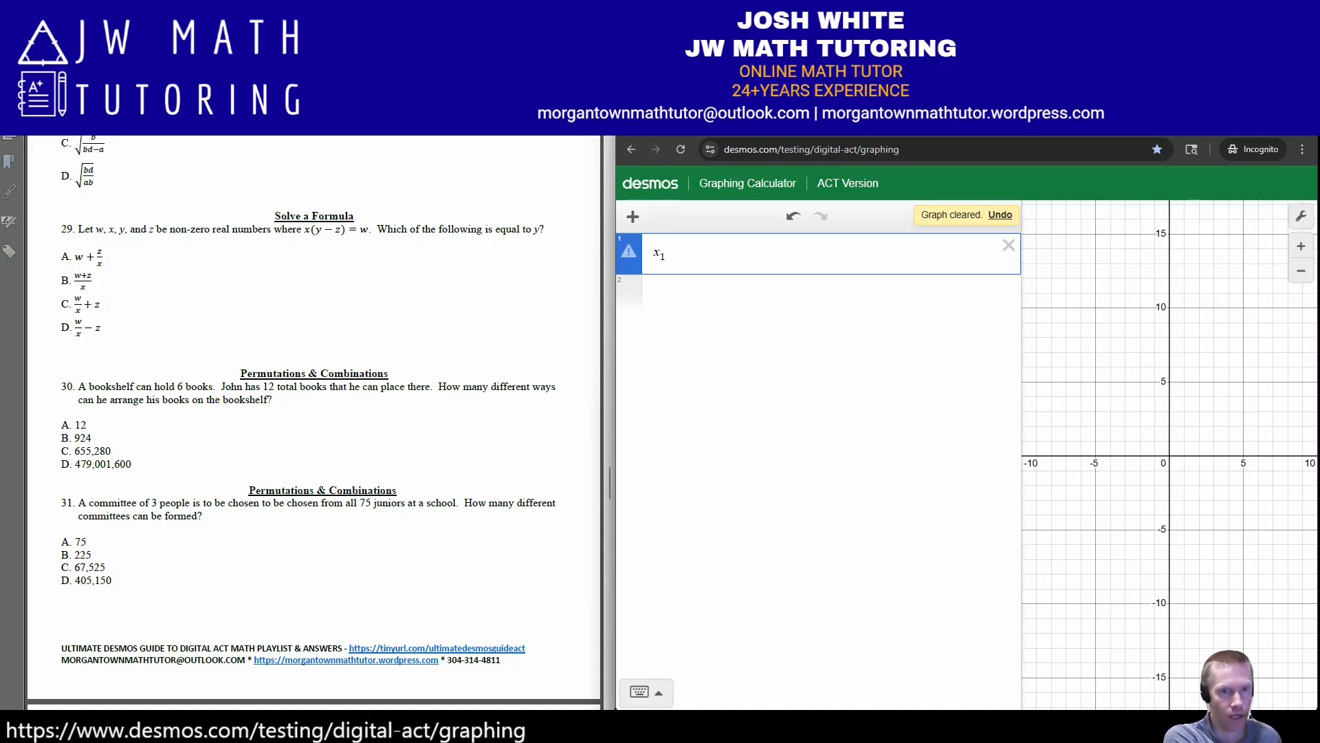
{"action": "type", "text": "(y1-"}
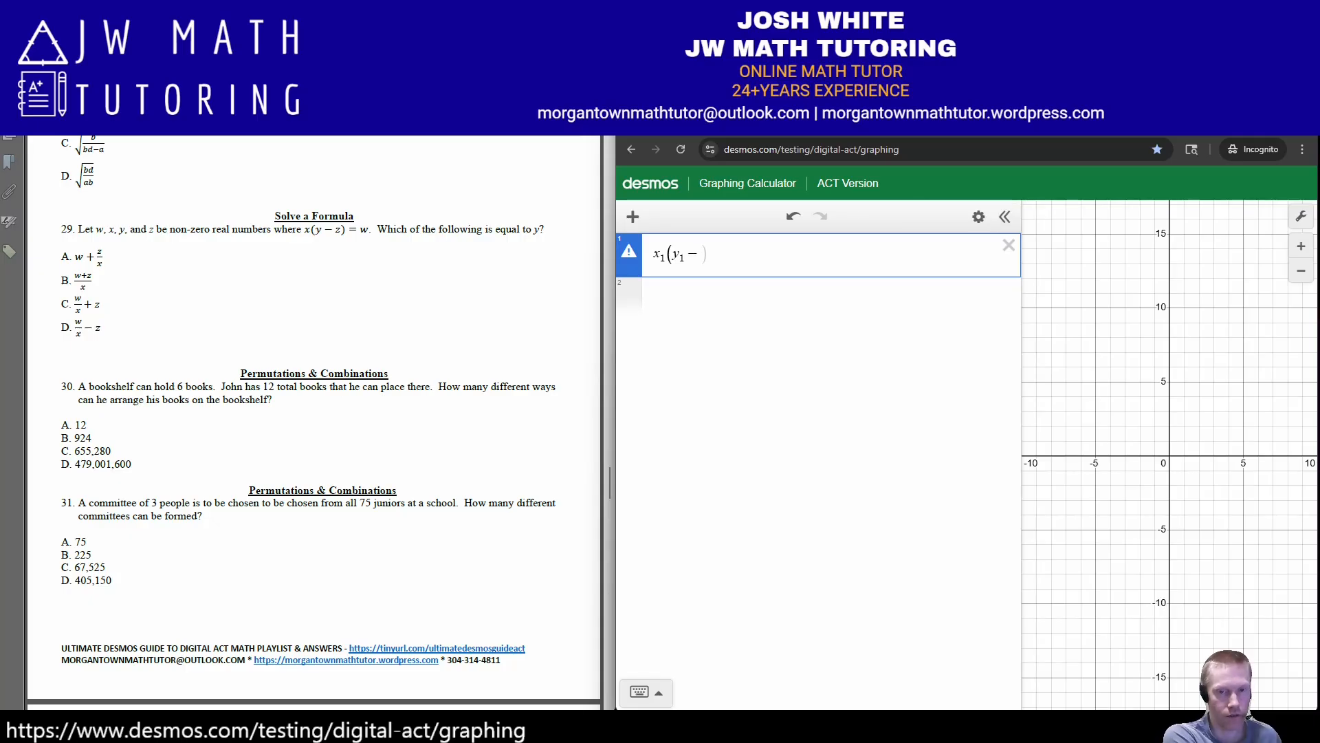
{"action": "type", "text": "z)~2"}
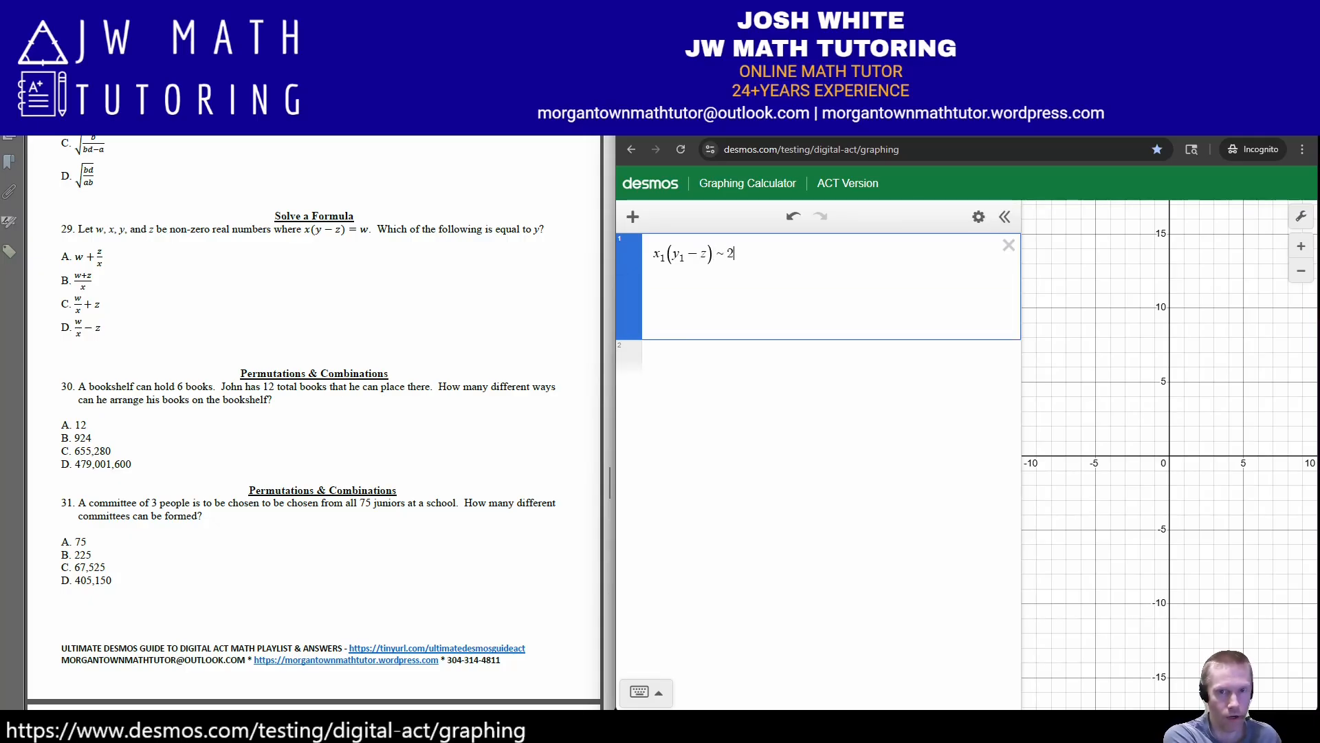
{"action": "key", "text": "BackSpace"}
{"action": "type", "text": "w"}
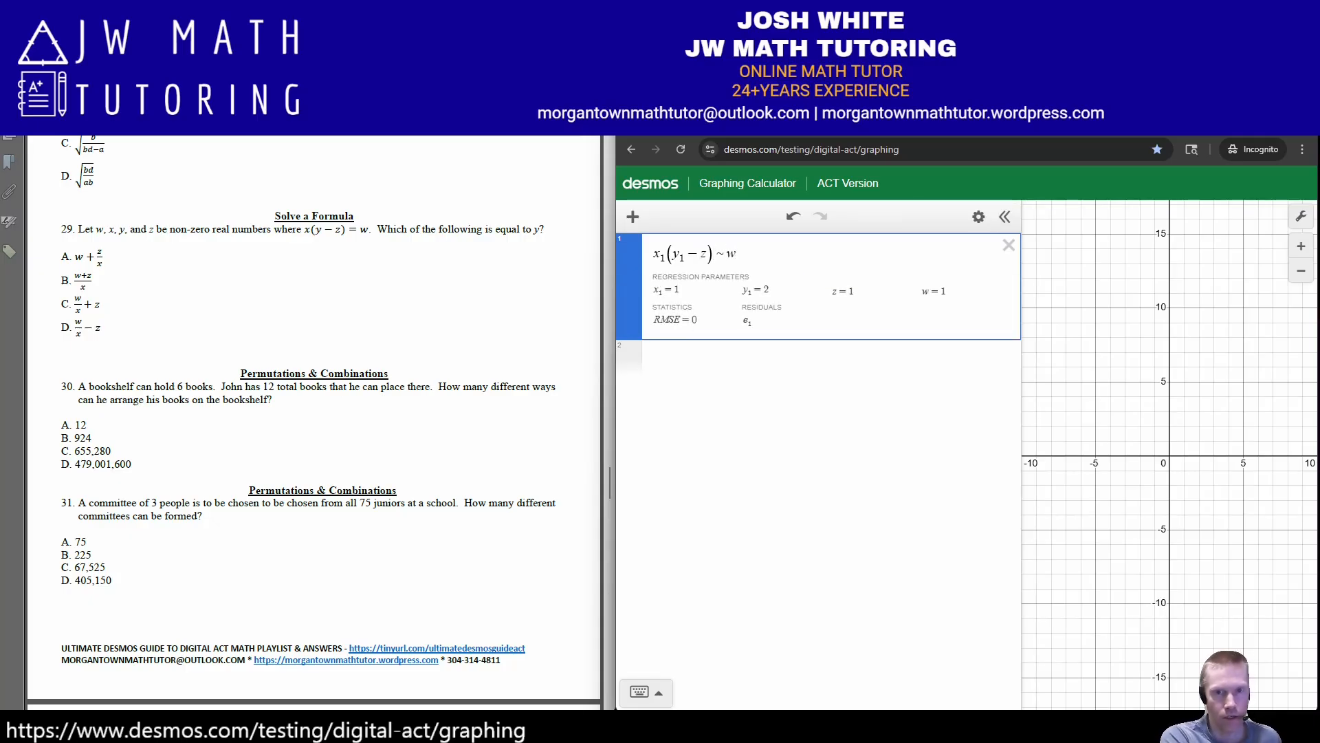
Define x₁ = 1.2 on the line below the regression.
{"action": "key", "text": "Return"}
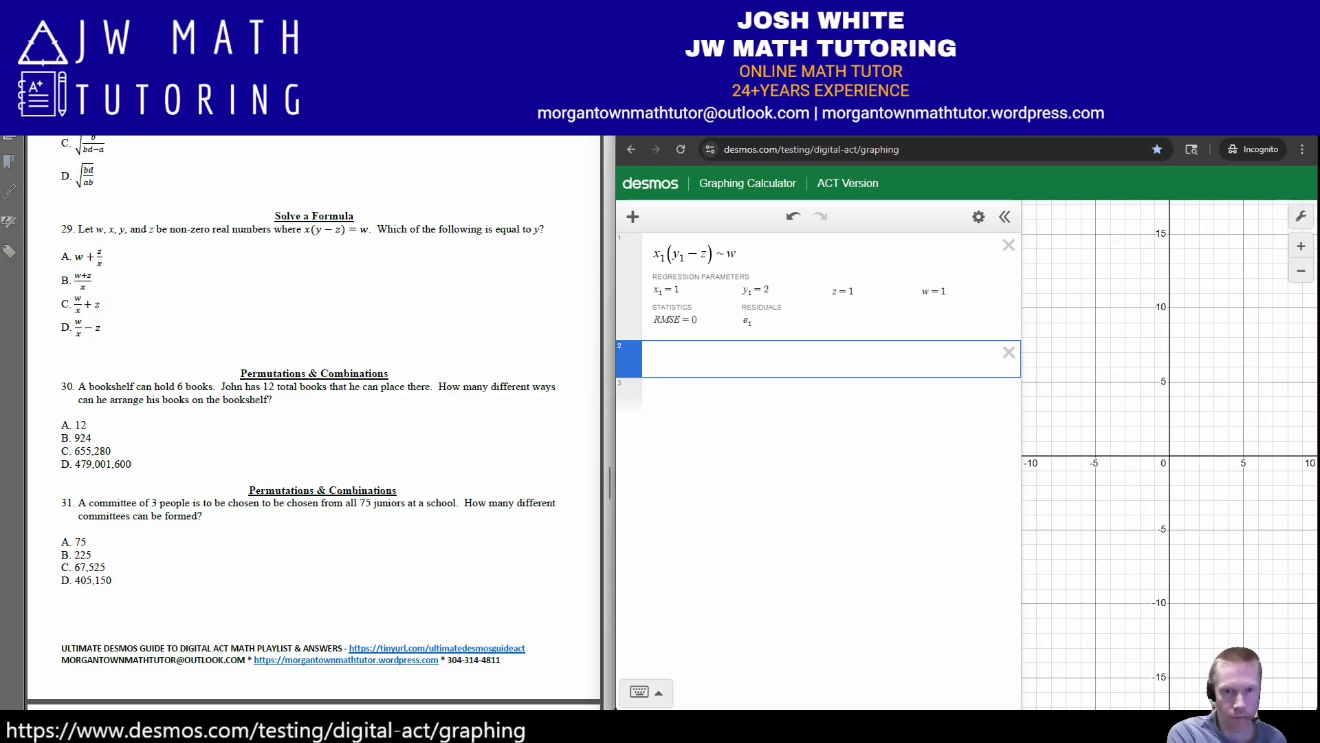
{"action": "type", "text": "x1 "}
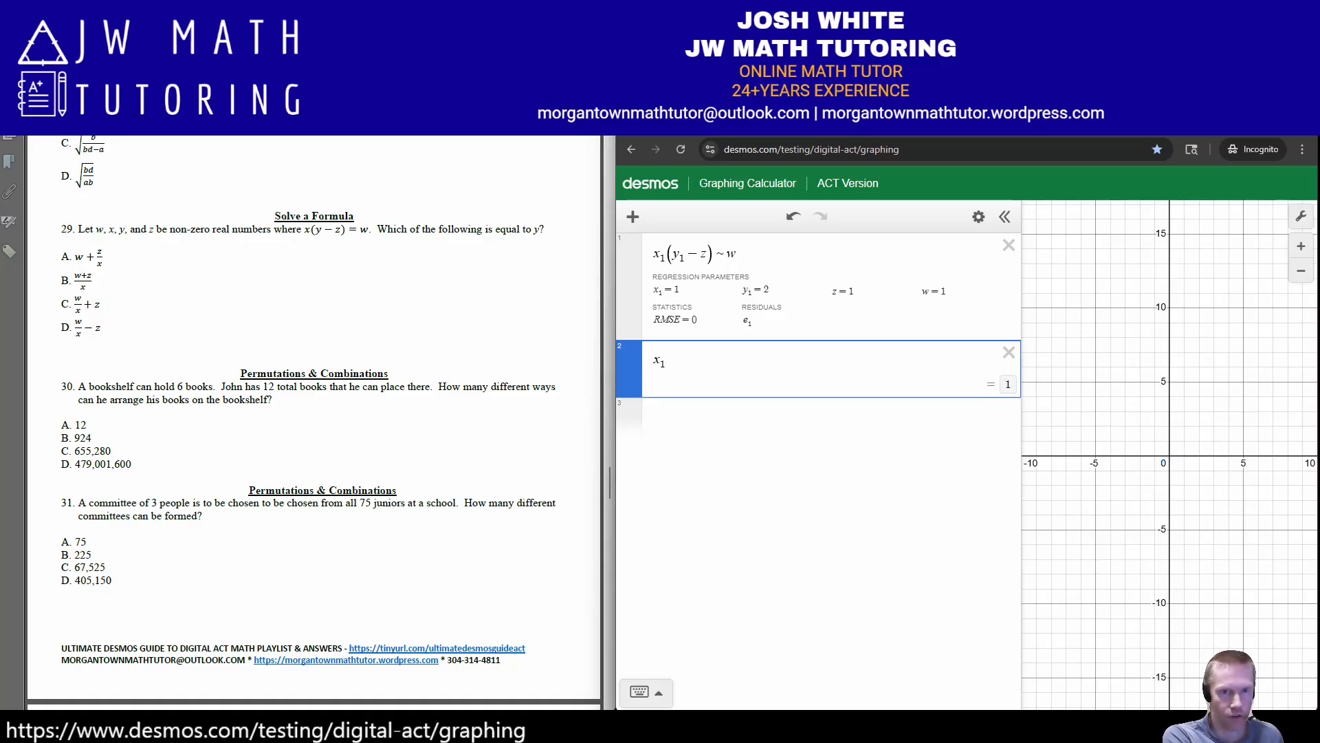
{"action": "type", "text": "= "}
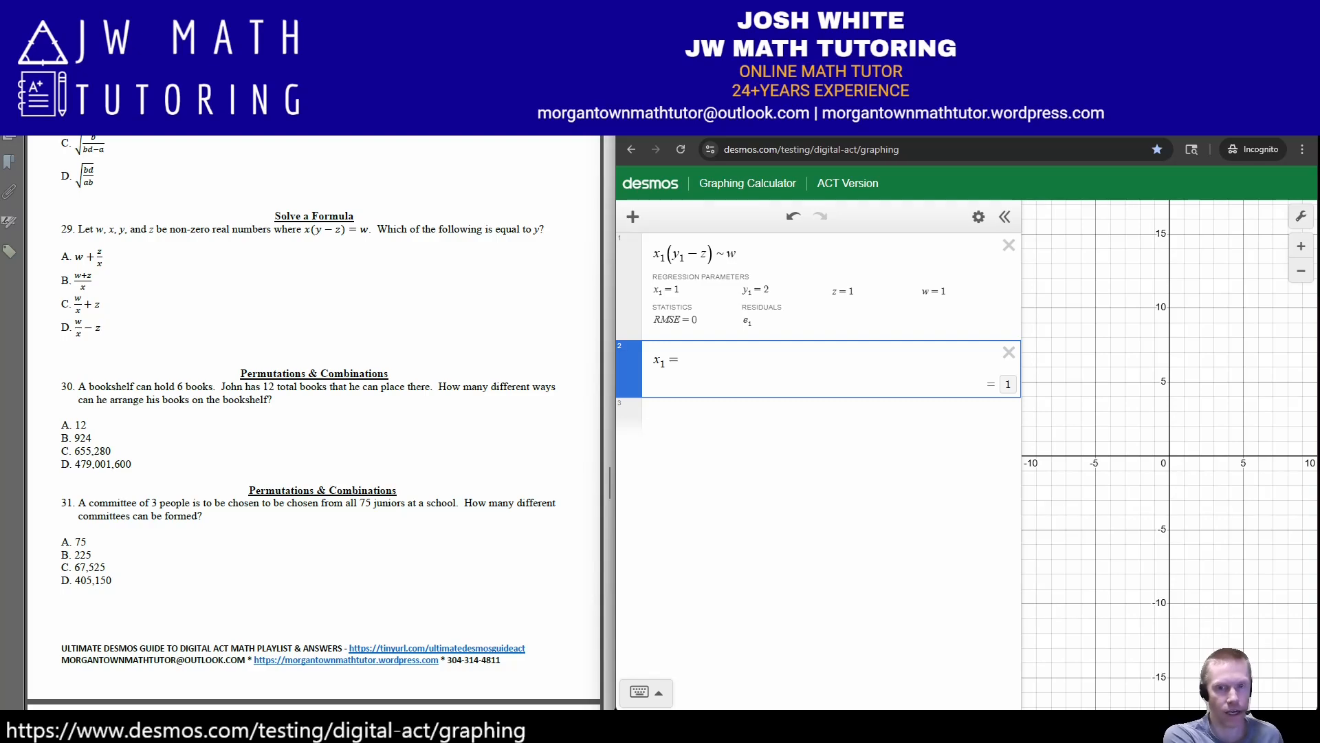
{"action": "type", "text": "1.2"}
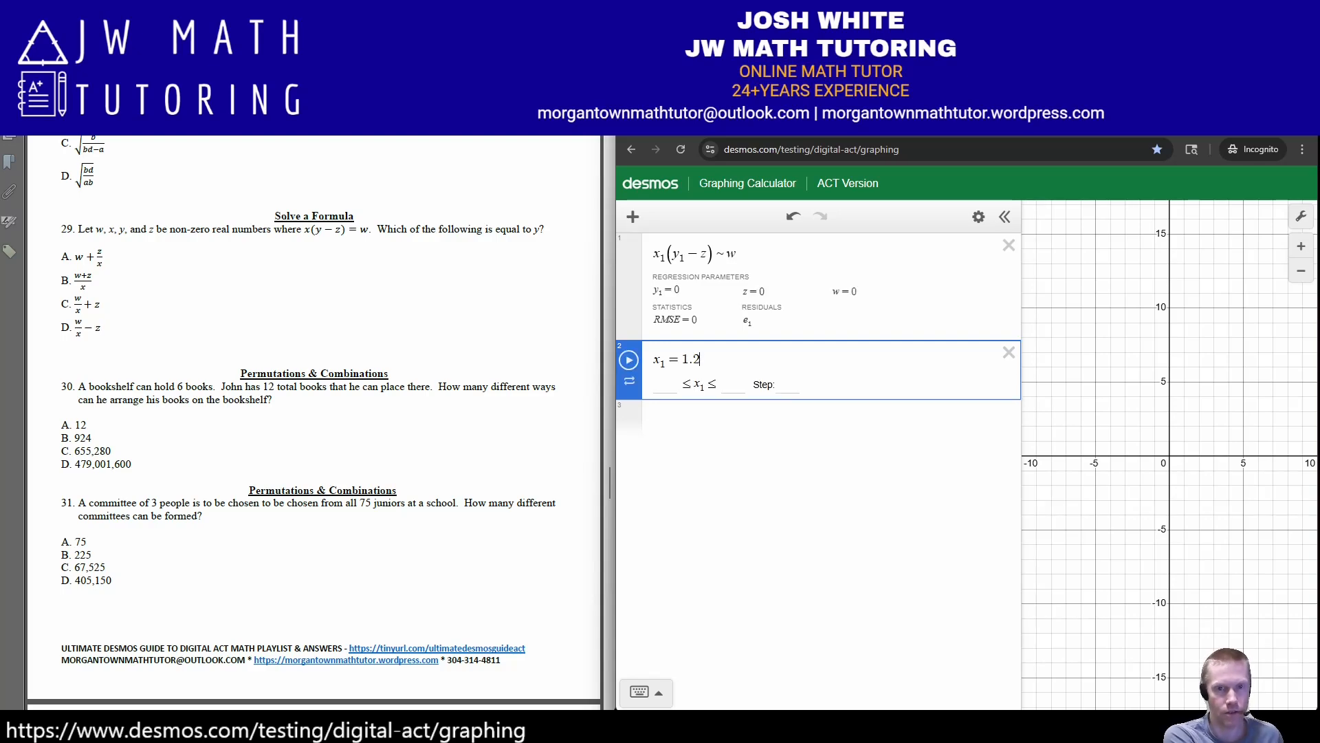
{"action": "key", "text": "Return"}
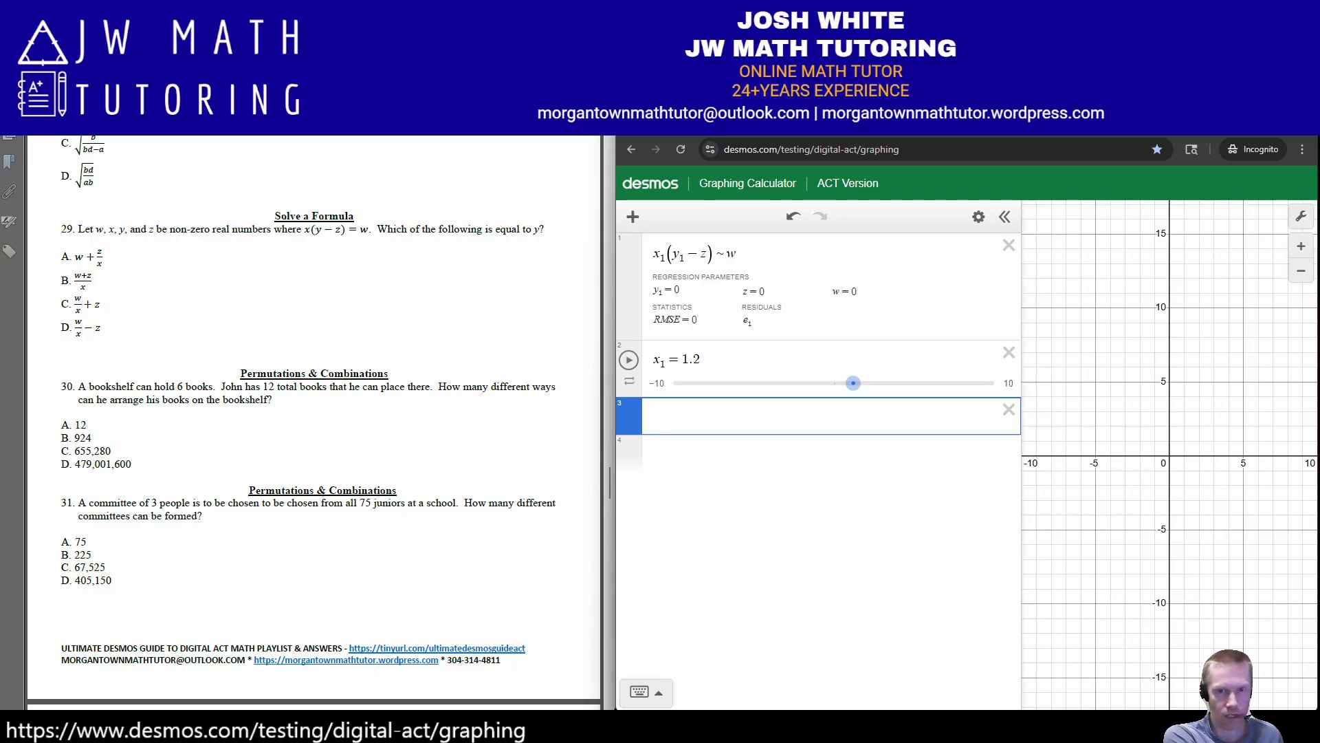
{"action": "type", "text": "z"}
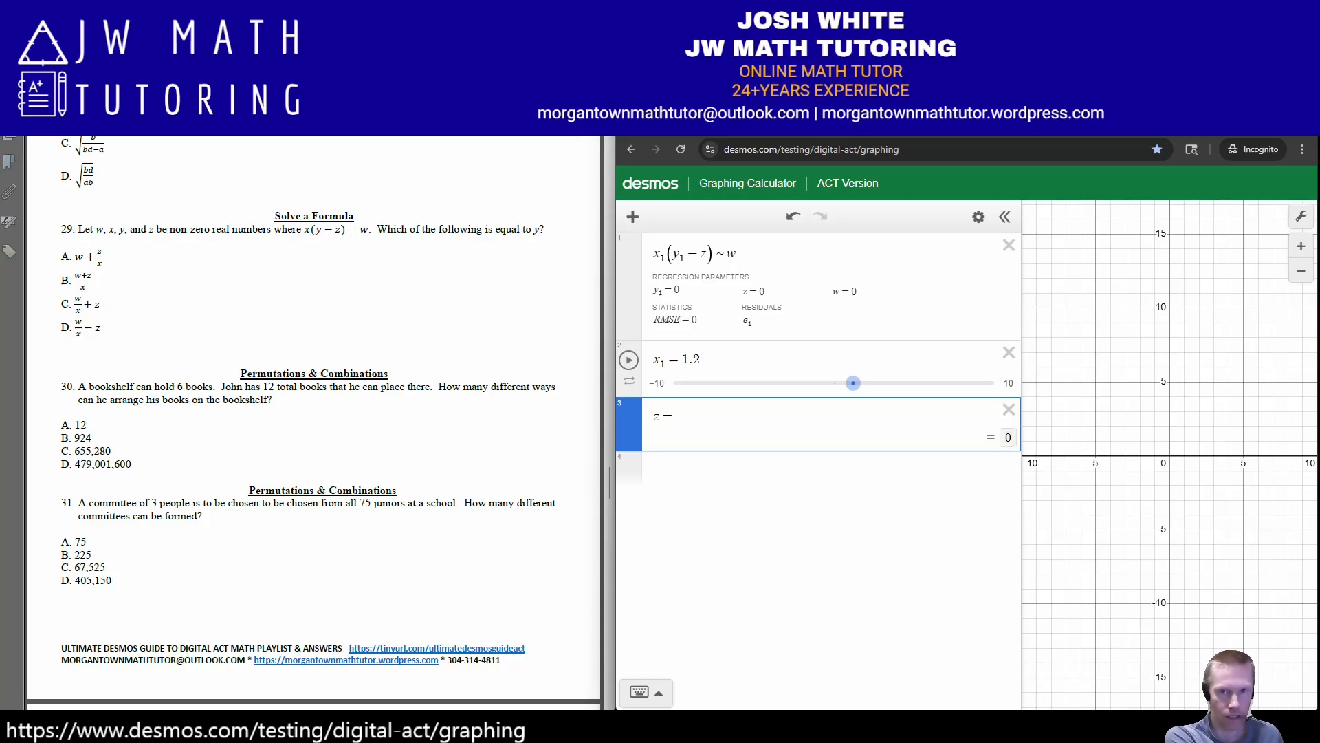
{"action": "type", "text": "=."}
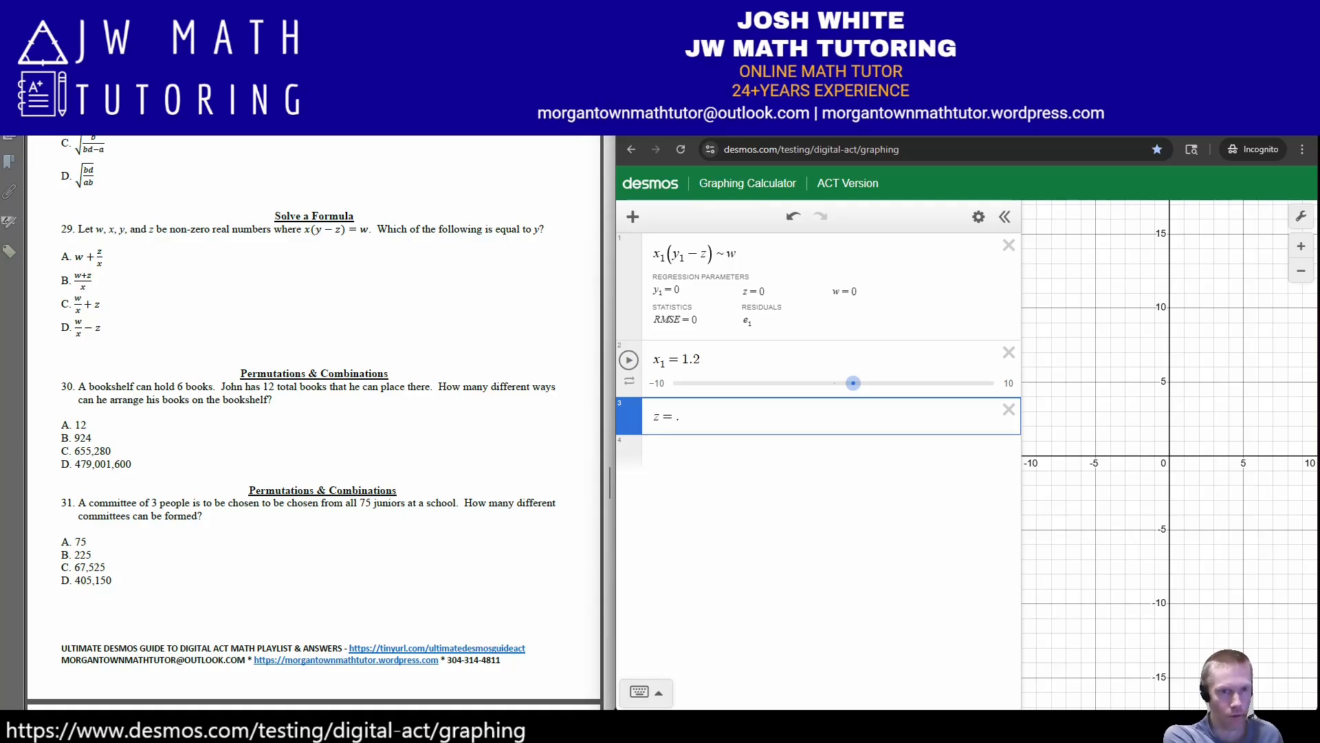
{"action": "type", "text": "6"}
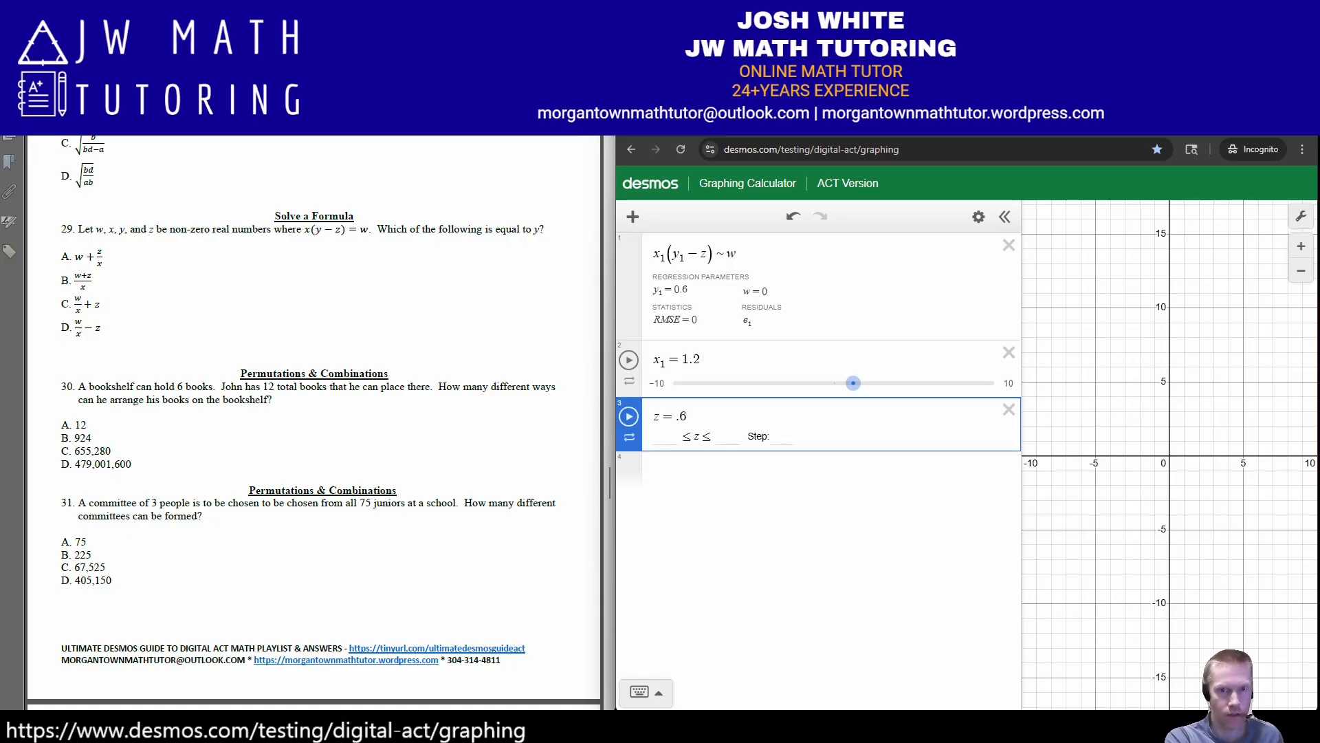
{"action": "key", "text": "Return"}
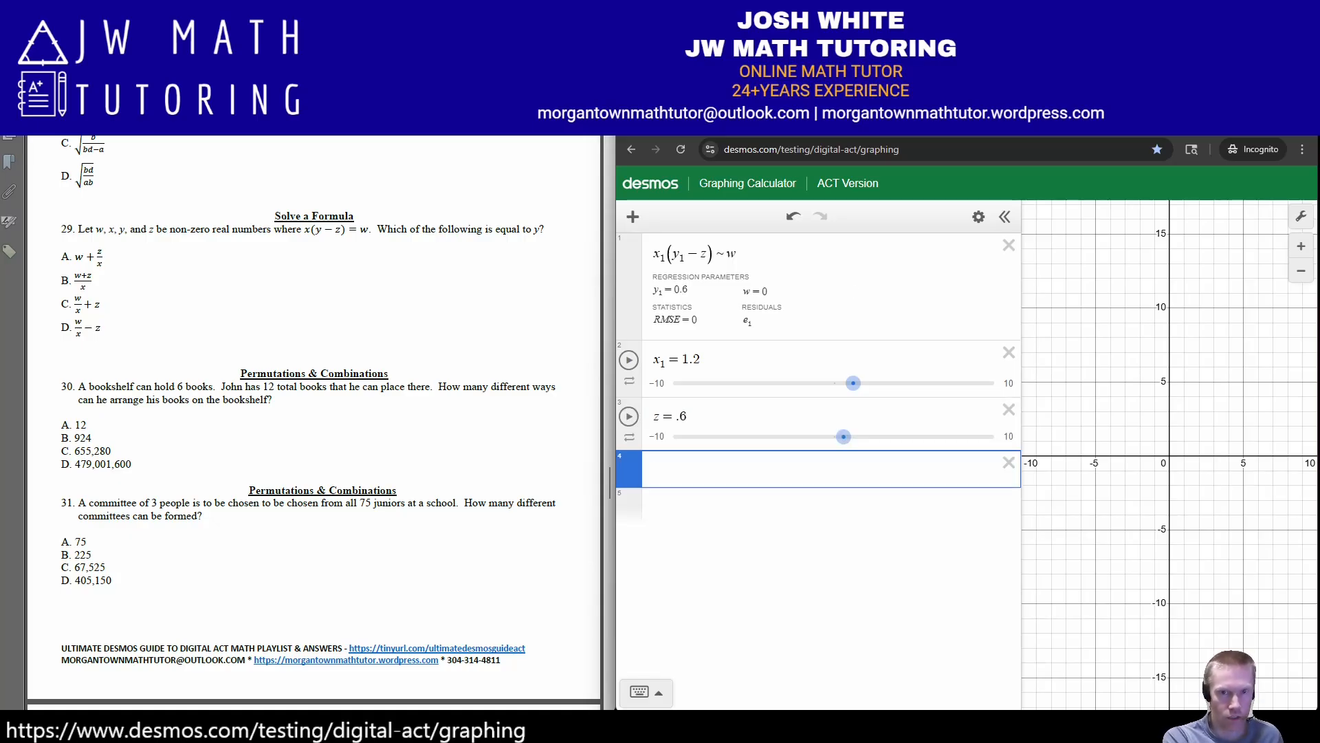
{"action": "key", "text": "BackSpace"}
{"action": "key", "text": "BackSpace"}
{"action": "key", "text": "BackSpace"}
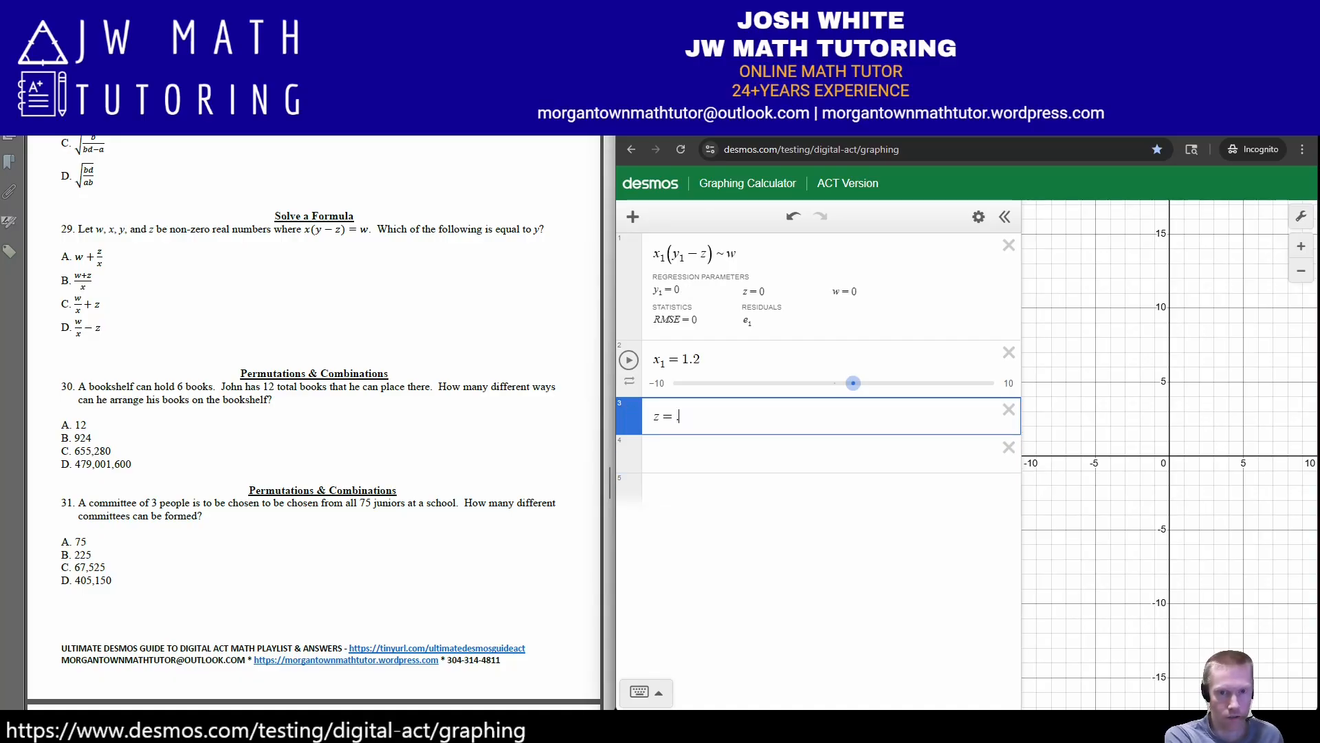
Turn the unfinished z line into w = 3.7 and define z = .8 on the line below it.
{"action": "key", "text": "Left"}
{"action": "key", "text": "BackSpace"}
{"action": "type", "text": "w"}
{"action": "key", "text": "Right"}
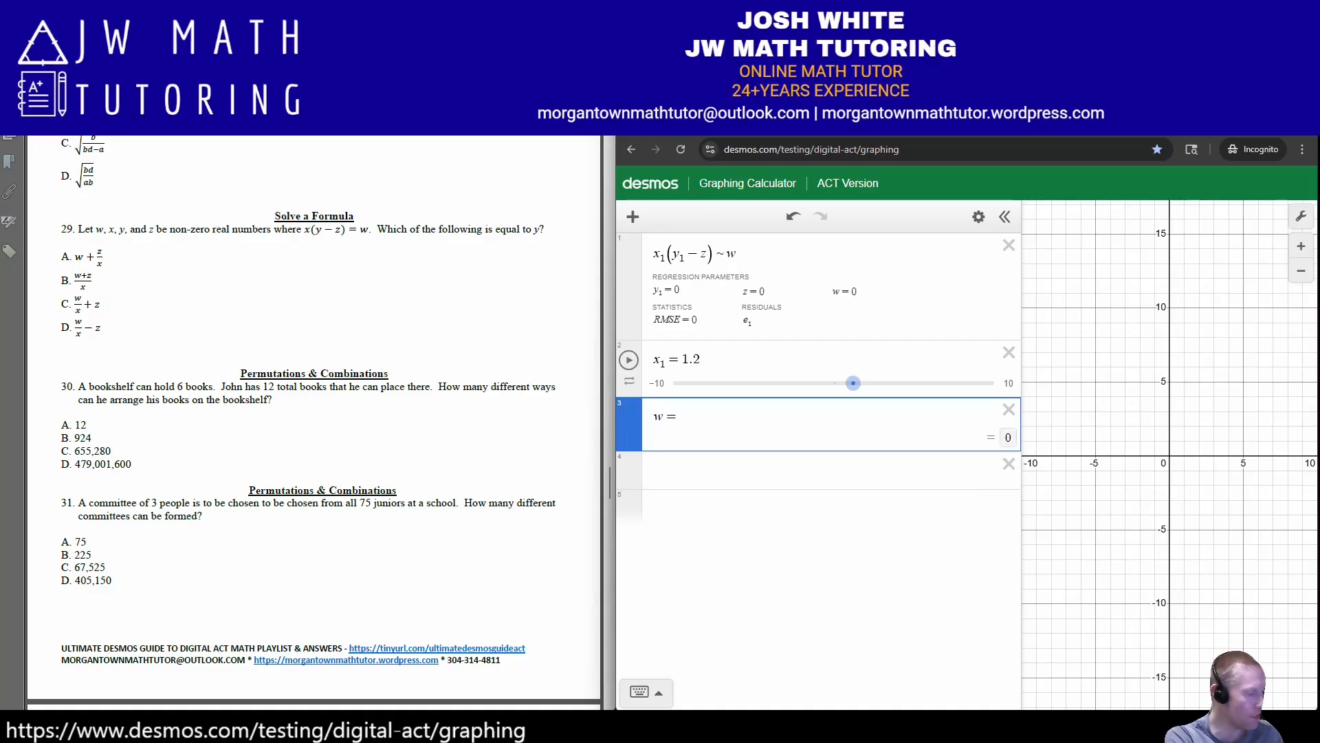
{"action": "type", "text": "3.7"}
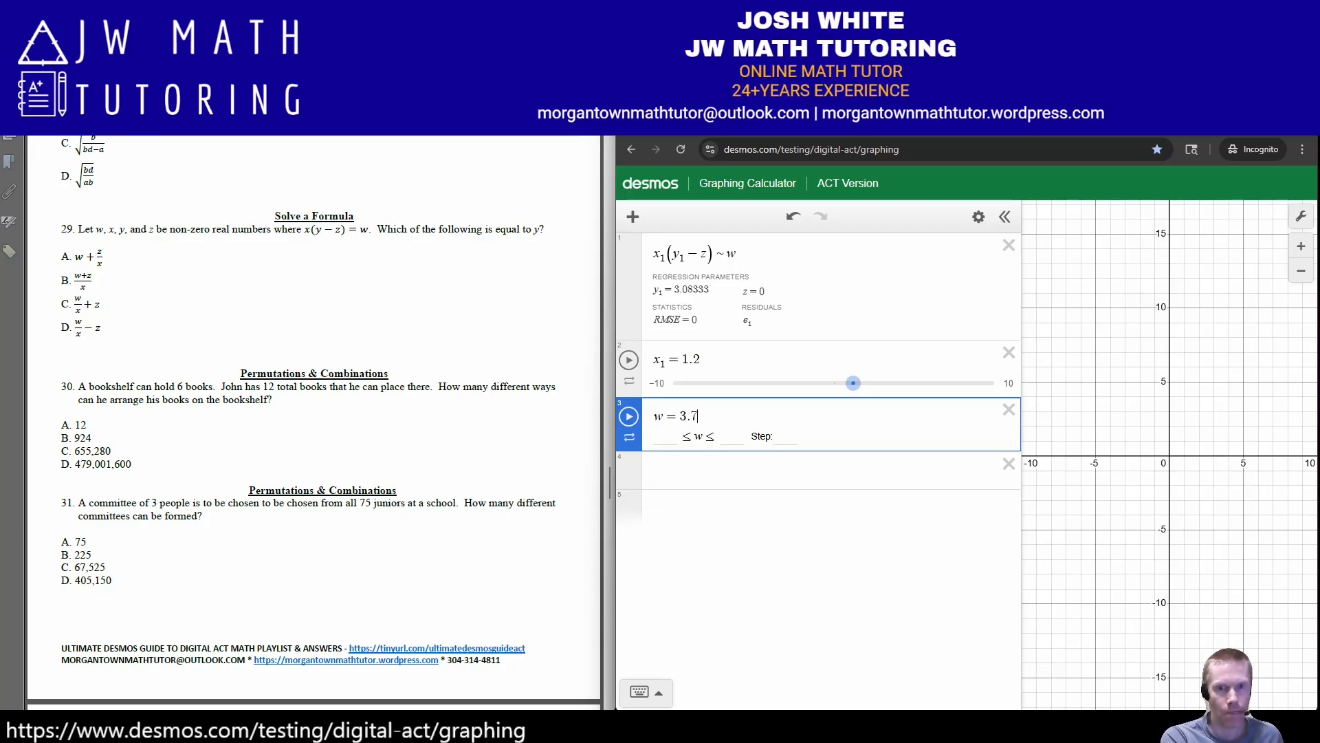
{"action": "key", "text": "Return"}
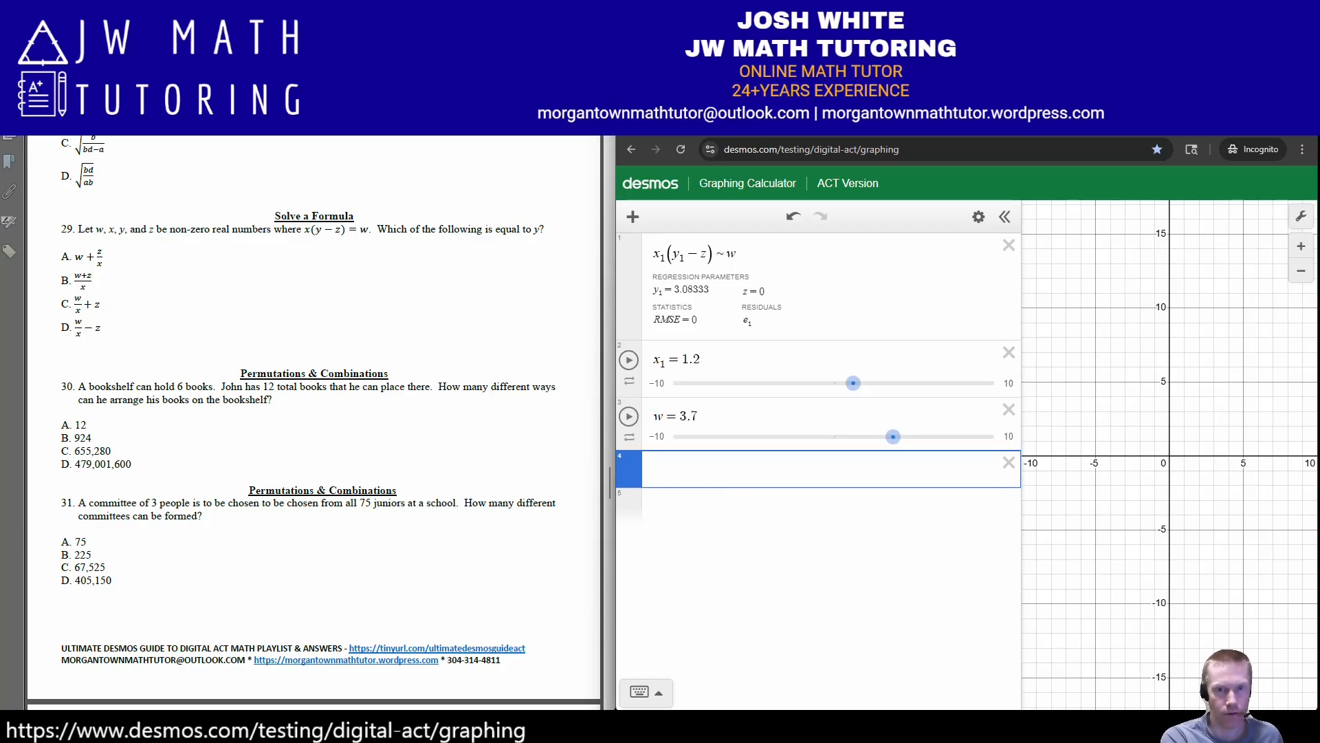
{"action": "type", "text": "z ="}
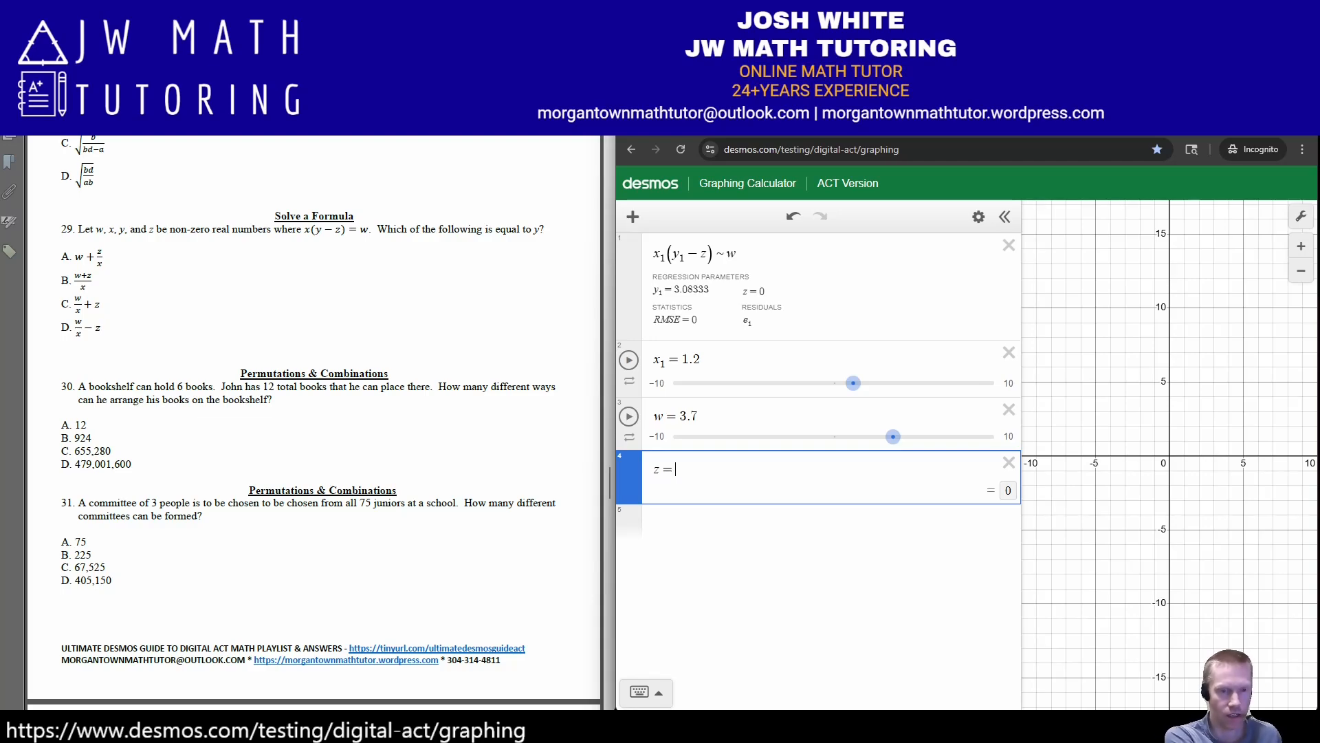
{"action": "type", "text": ".8"}
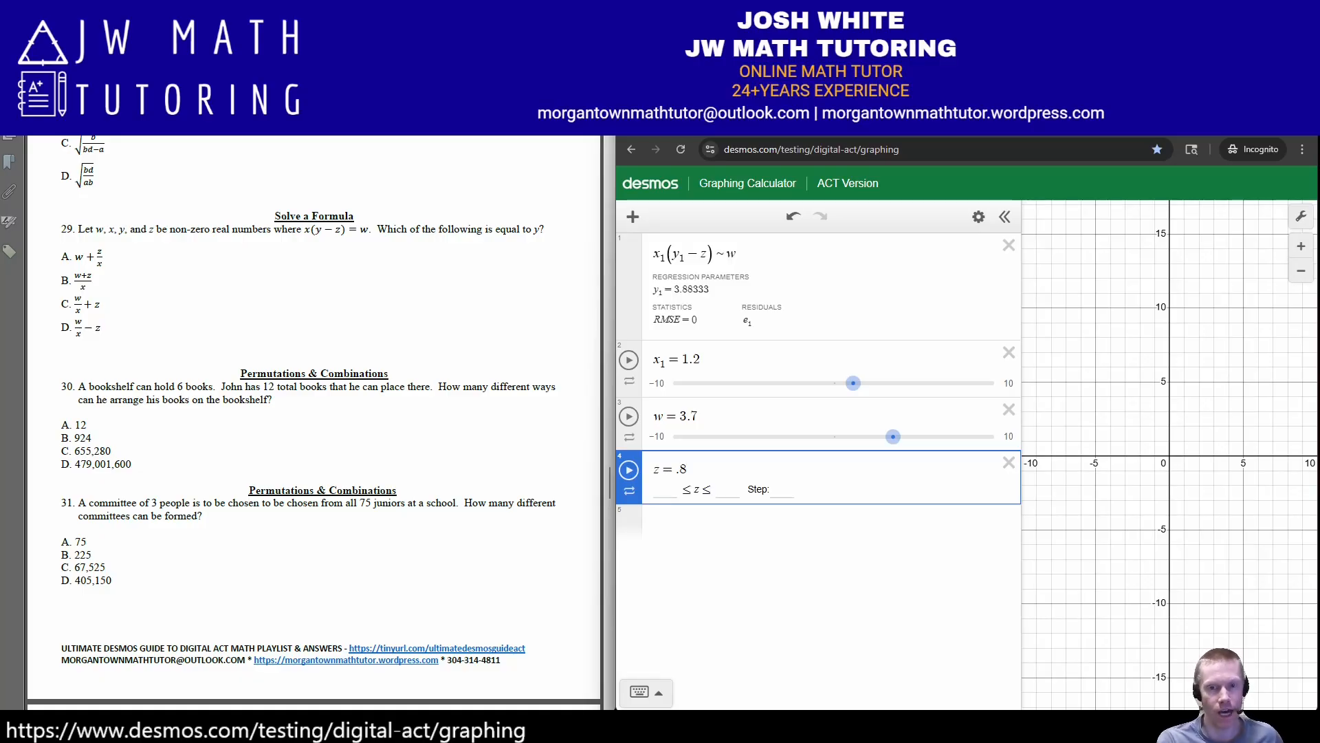
Evaluate choice A of question 29, w + z/x₁, on a new line.
{"action": "key", "text": "Return"}
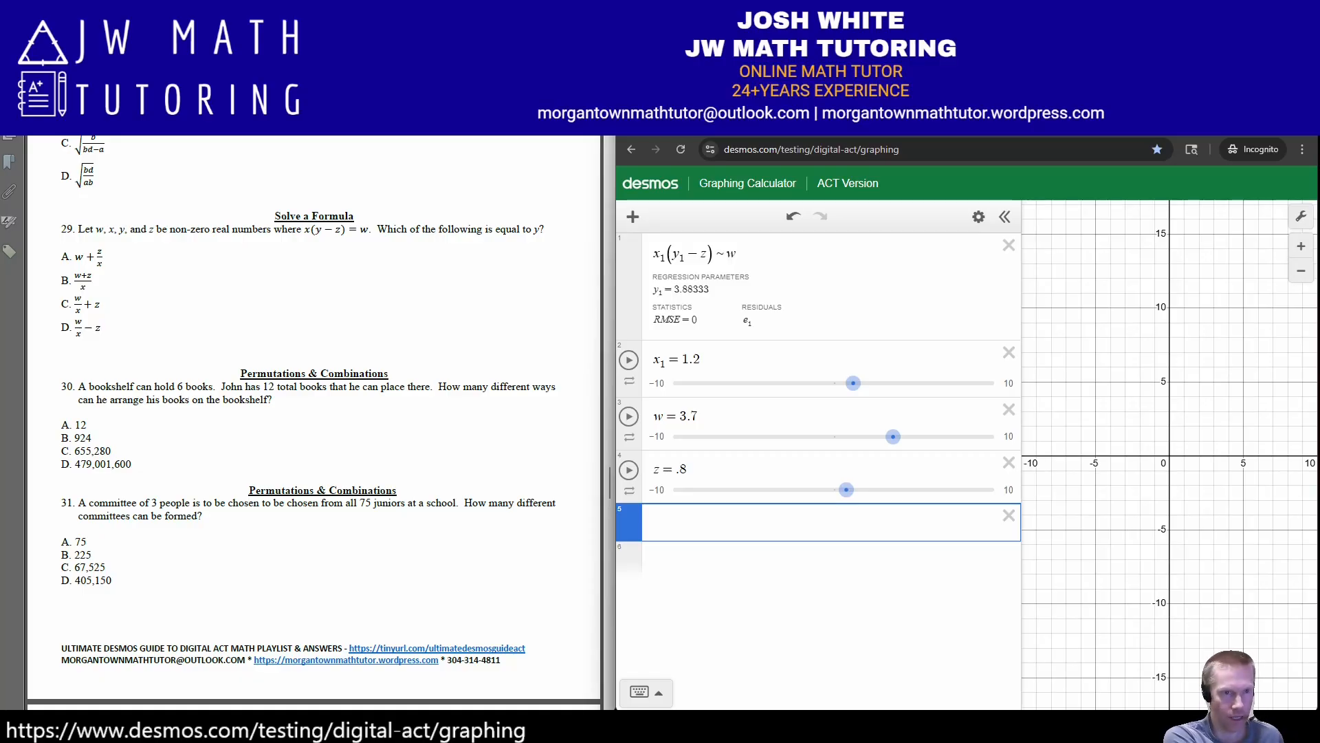
{"action": "type", "text": "w+z/x1"}
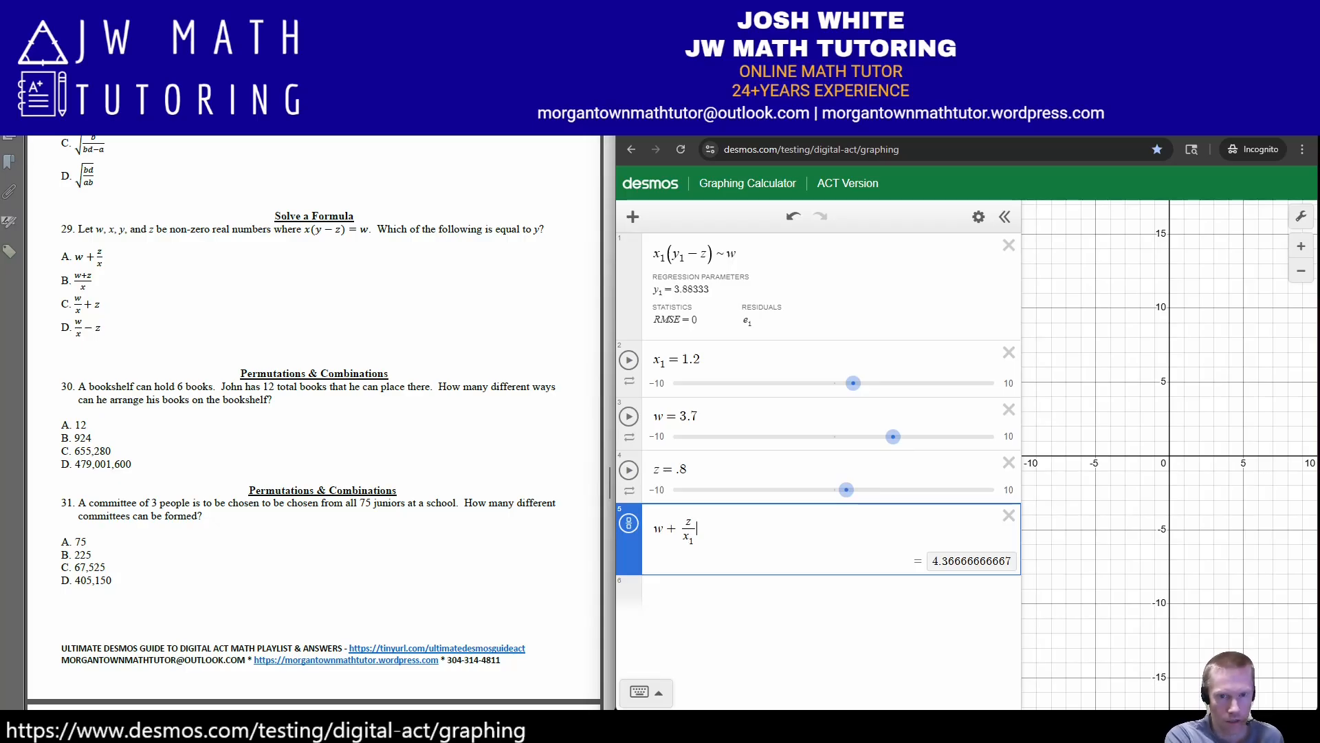
Replace the choice A expression with choice B of question 29, (w + z)/x₁, and evaluate it.
{"action": "key", "text": "ctrl+a"}
{"action": "key", "text": "BackSpace"}
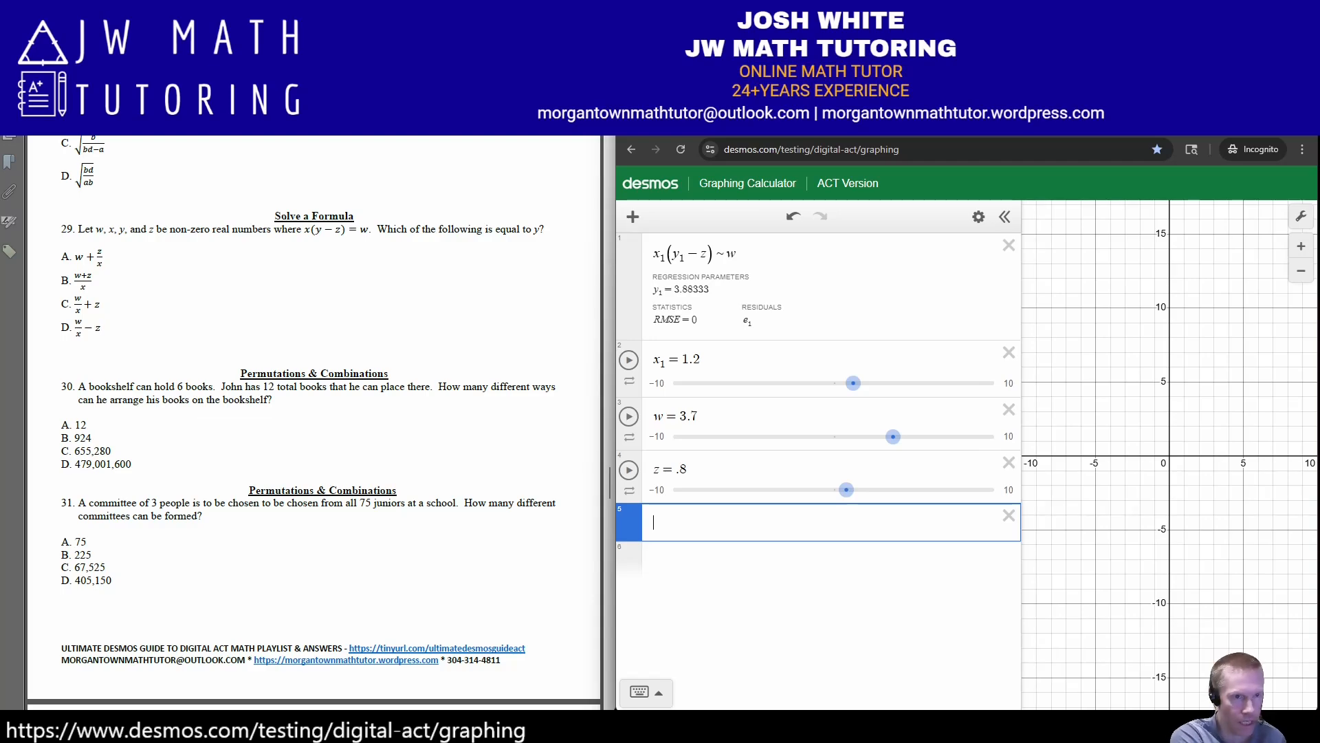
{"action": "type", "text": "/"}
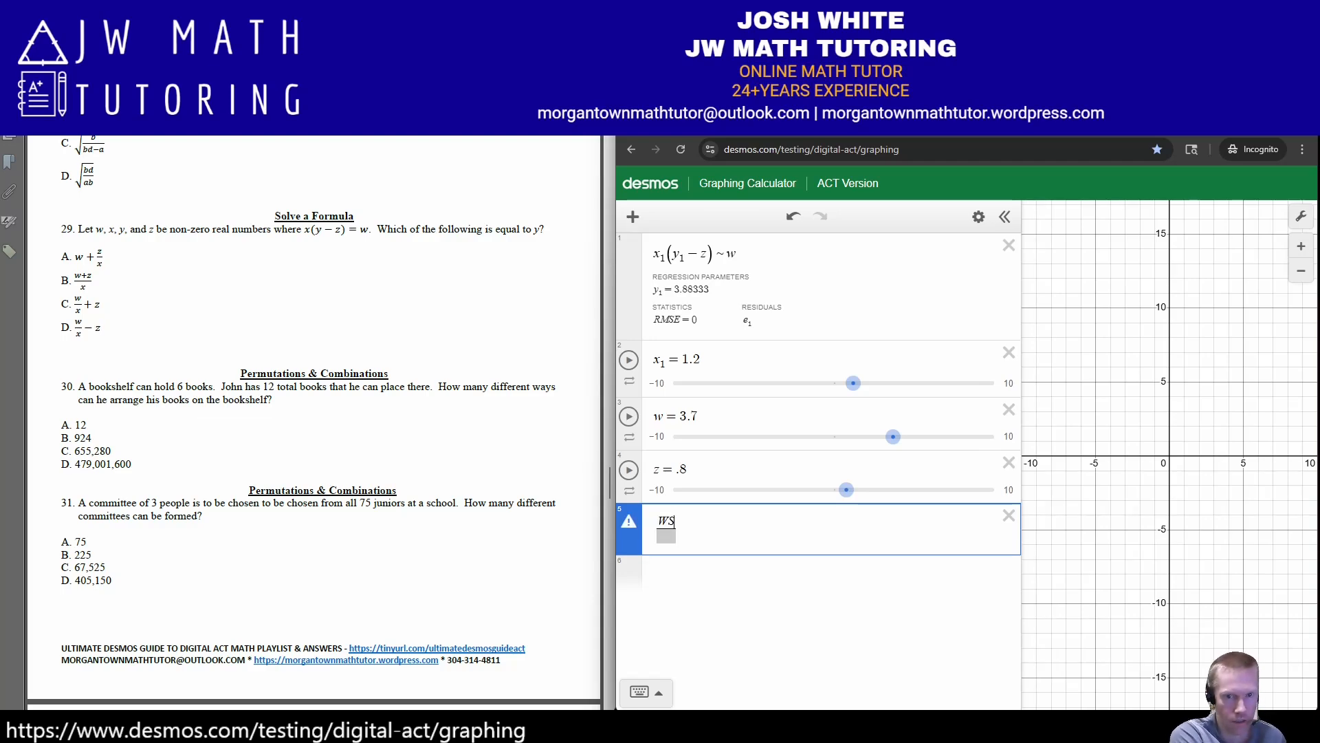
{"action": "type", "text": "w"}
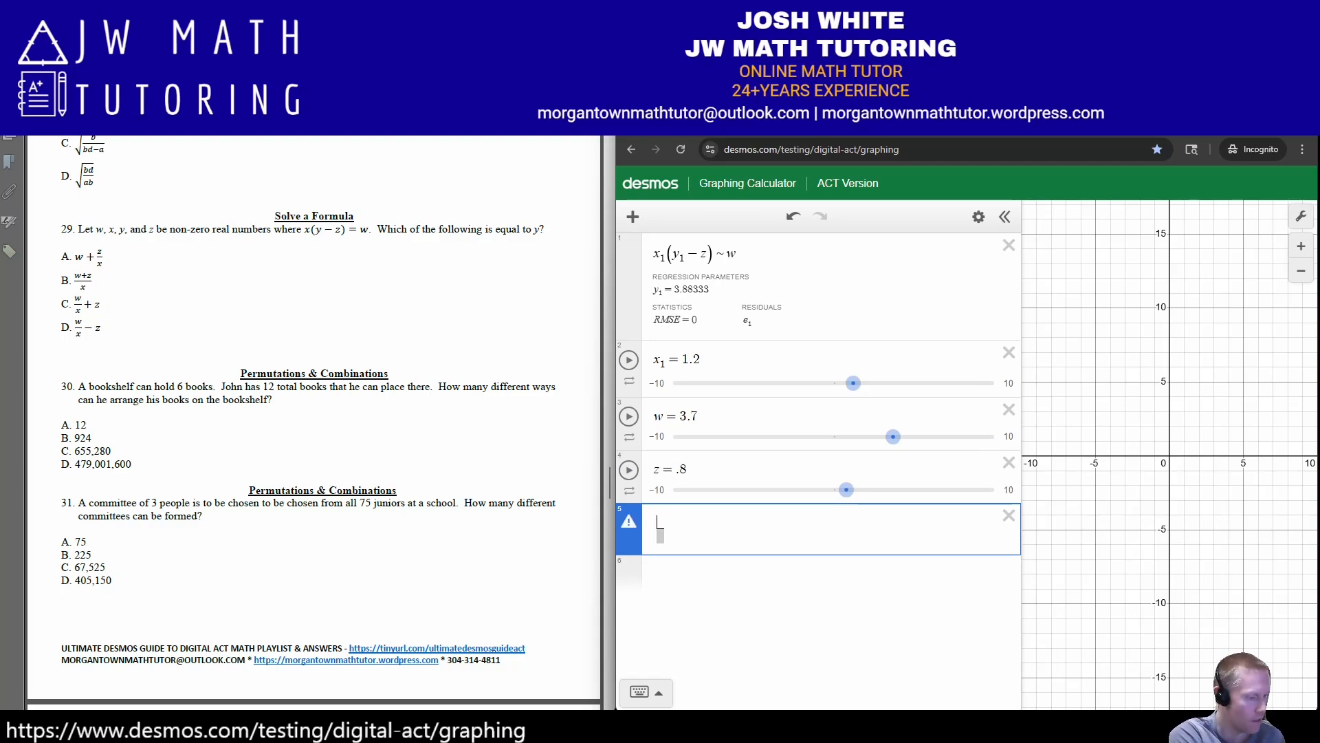
{"action": "type", "text": "+z)/"}
{"action": "key", "text": "Down"}
{"action": "type", "text": "x1"}
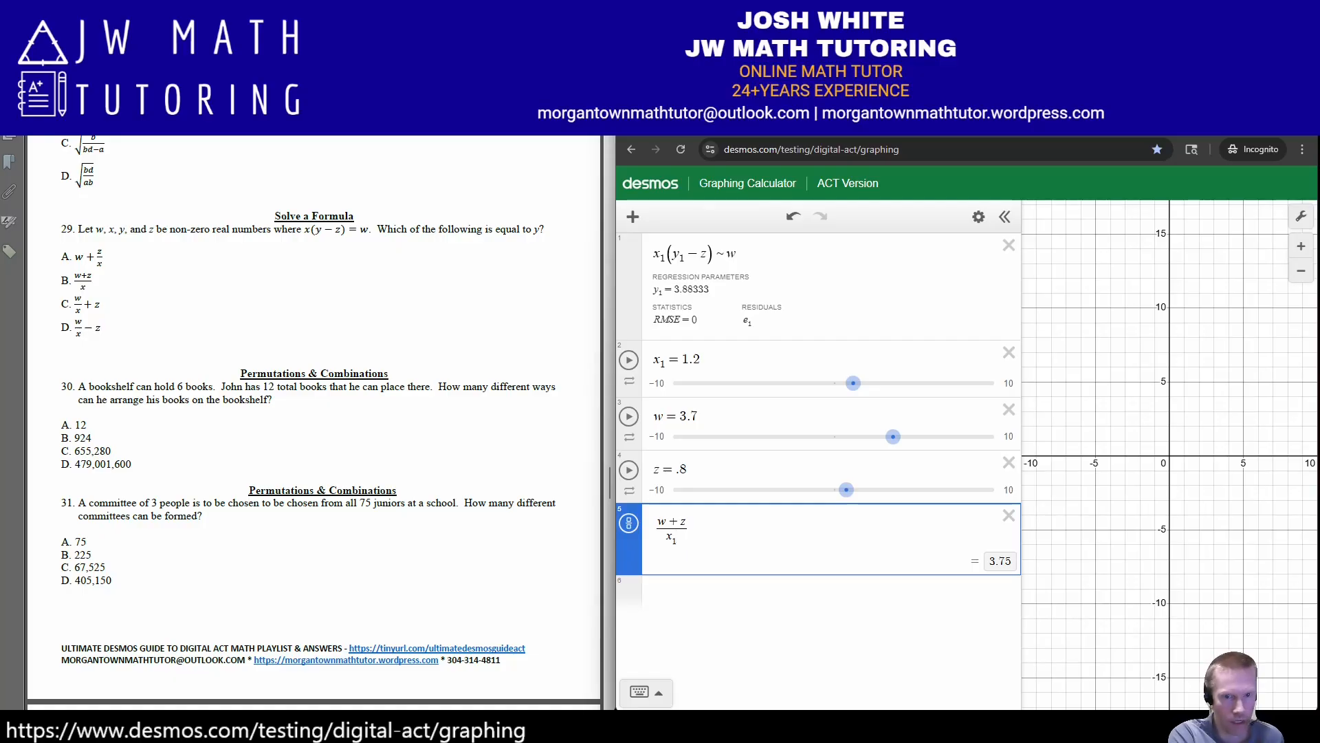
Change the expression to choice C of question 29, w/x₁ + z.
{"action": "key", "text": "BackSpace"}
{"action": "key", "text": "Delete"}
{"action": "key", "text": "Right"}
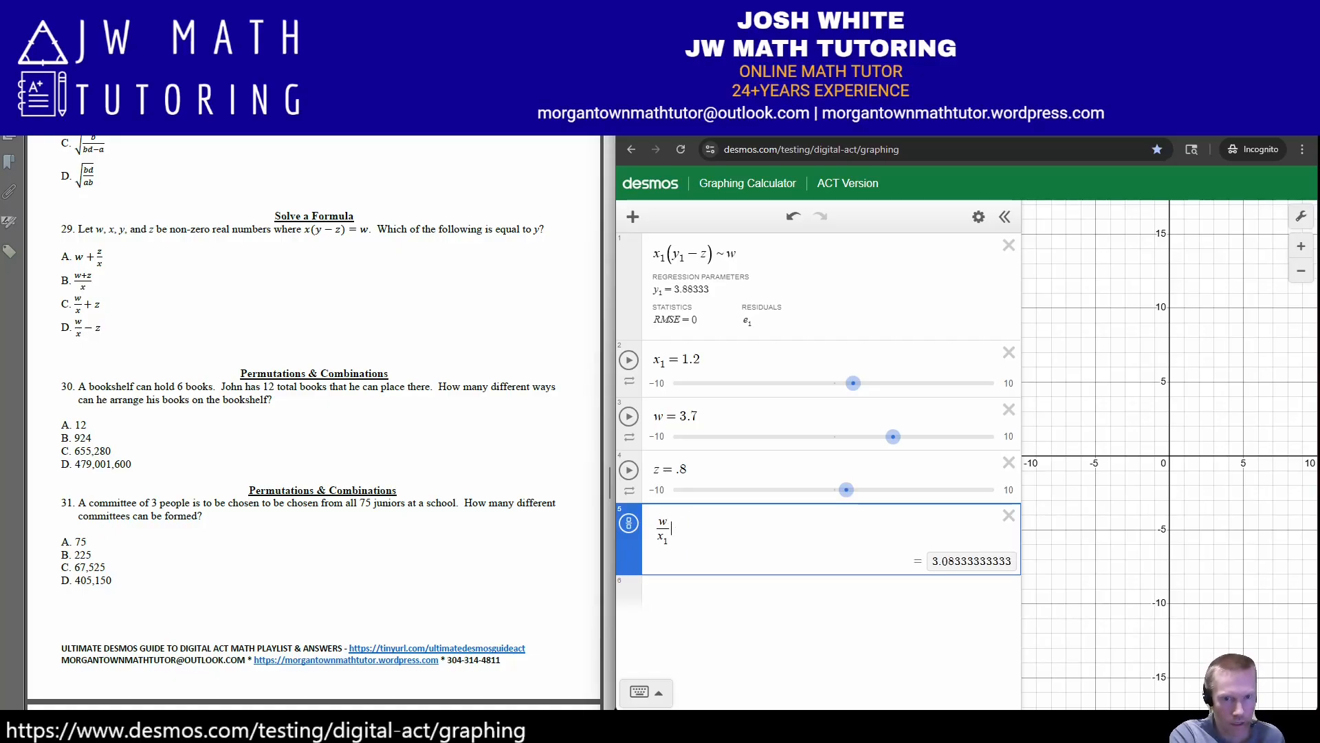
{"action": "type", "text": "+z"}
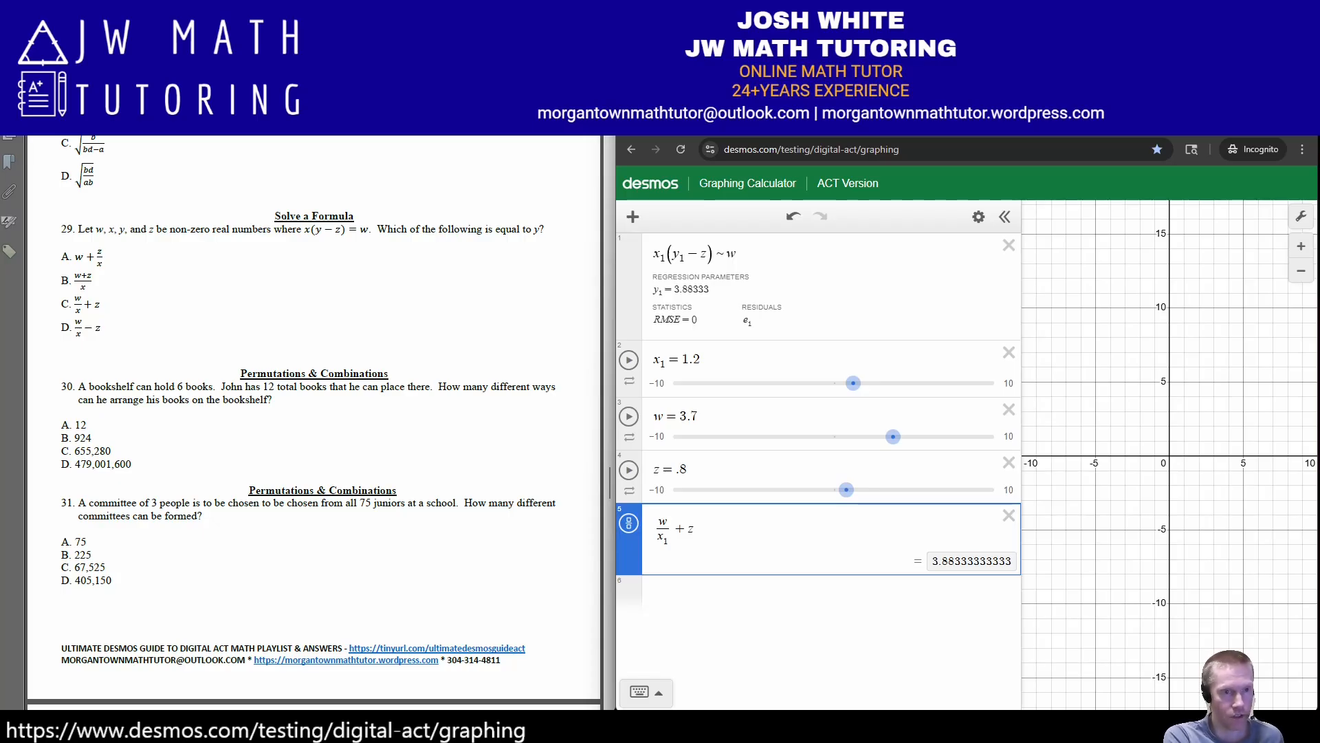
Change the expression to choice D, w/x₁ − z, and temporarily circle choice C as question 29's answer on the worksheet.
{"action": "key", "text": "Left"}
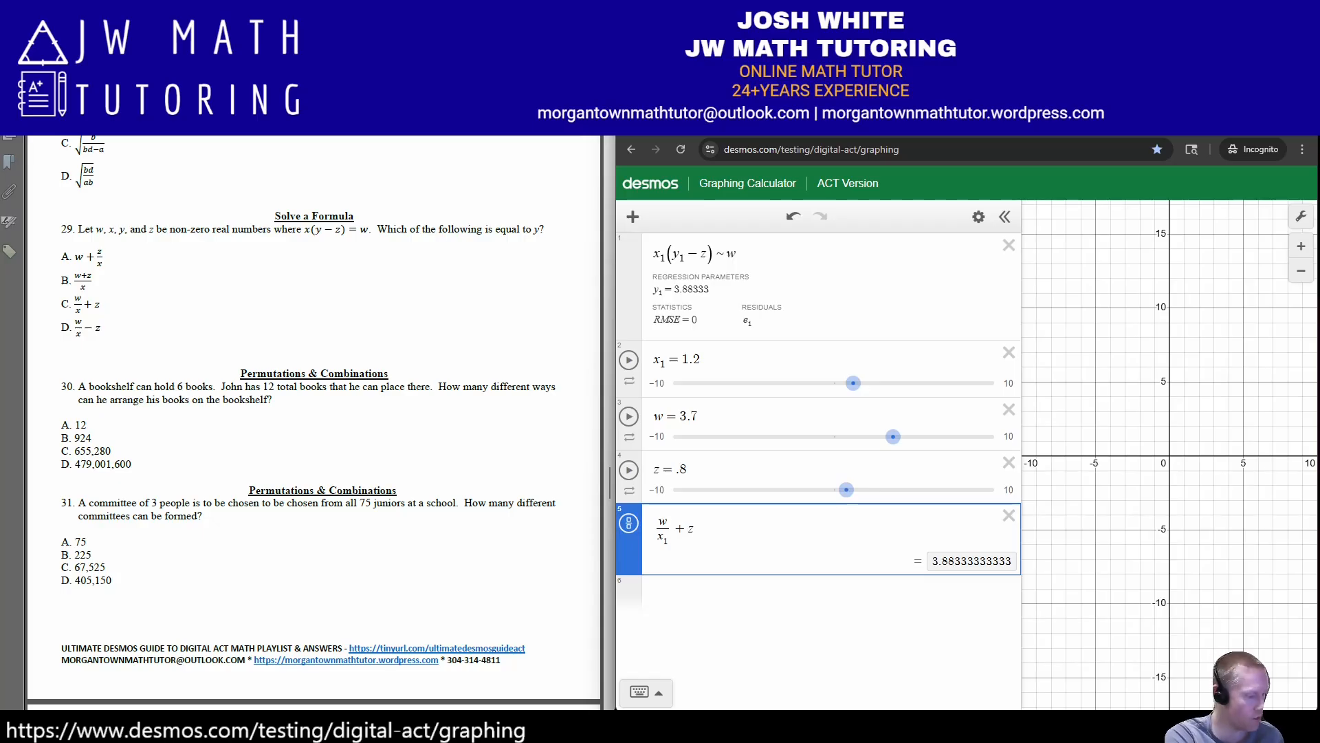
{"action": "key", "text": "BackSpace"}
{"action": "type", "text": "-"}
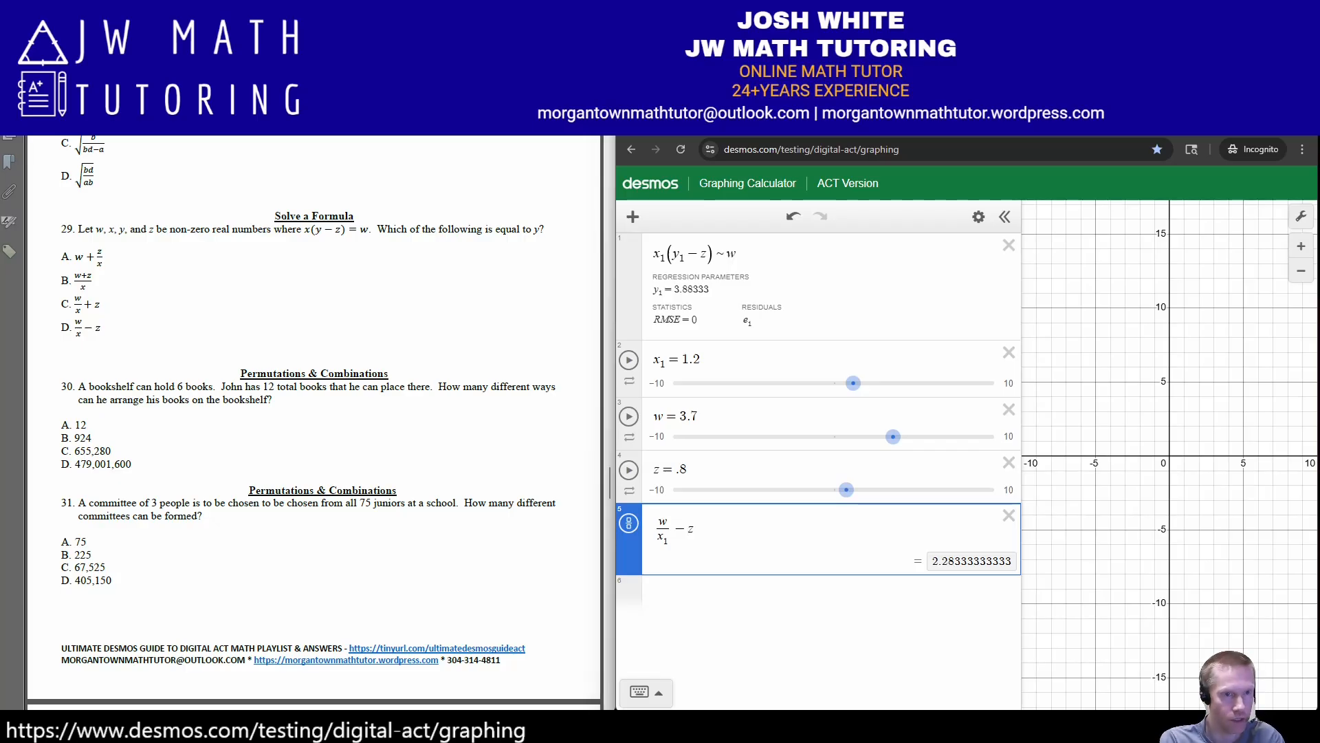
{"action": "mouse_move", "coordinate": [69, 289]}
{"action": "left_mouse_down"}
{"action": "mouse_move", "coordinate": [56, 316]}
{"action": "mouse_move", "coordinate": [122, 318]}
{"action": "mouse_move", "coordinate": [61, 288]}
{"action": "left_mouse_up"}
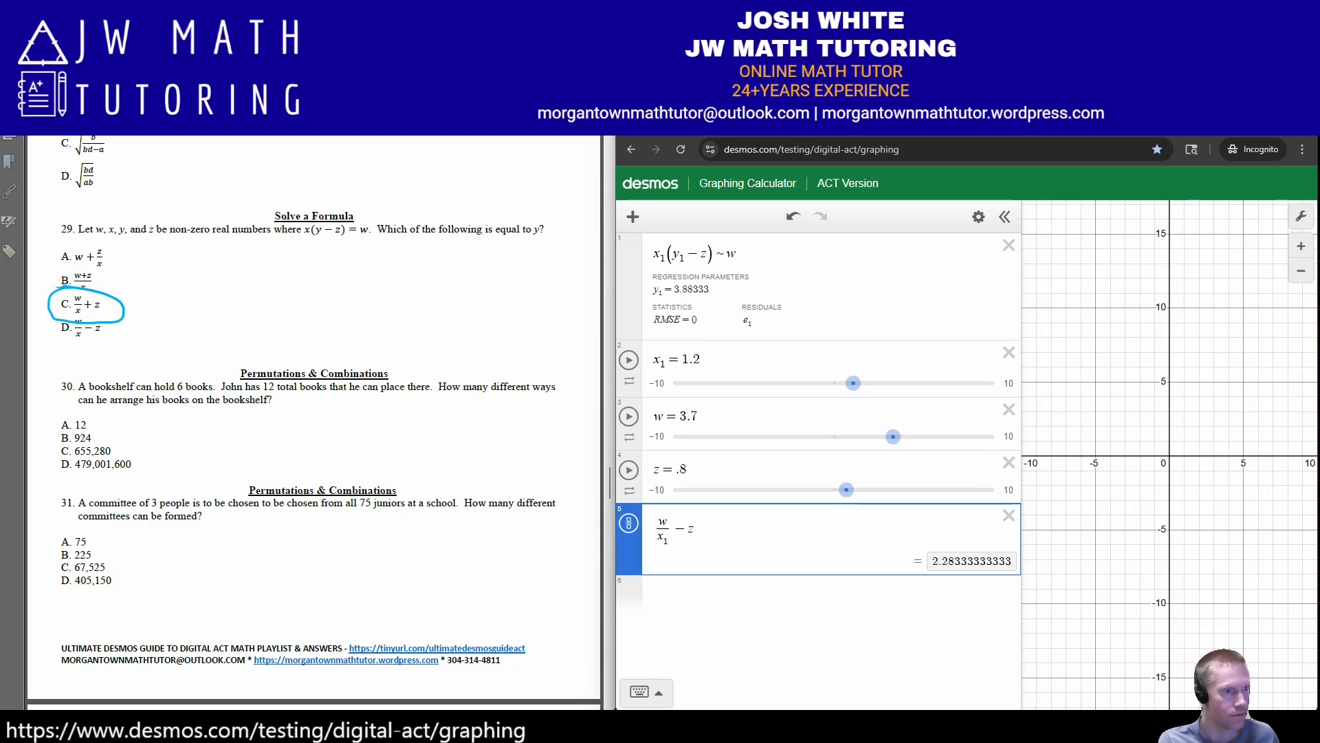
{"action": "key", "text": "Escape"}
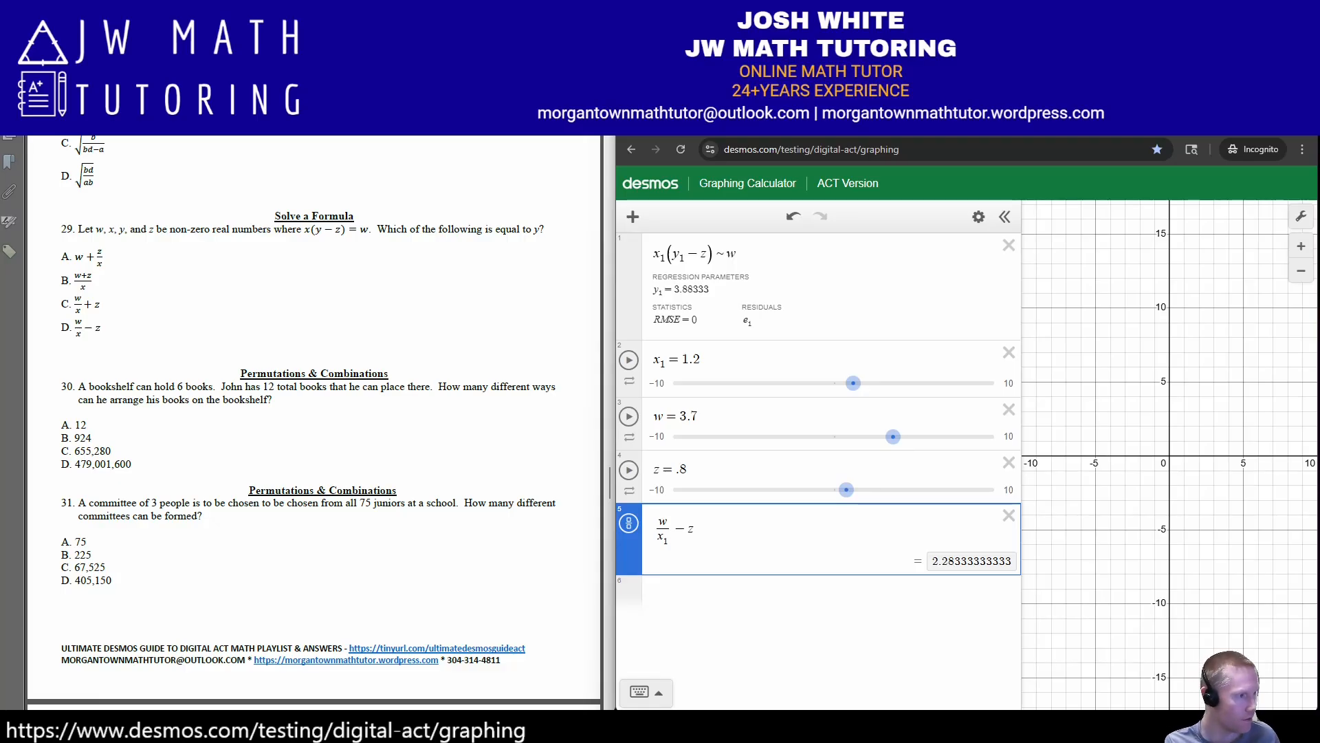
Bring up the strategy guide table covering Permutations & Combinations and clear the whole graph.
{"action": "key", "text": "alt+Tab"}
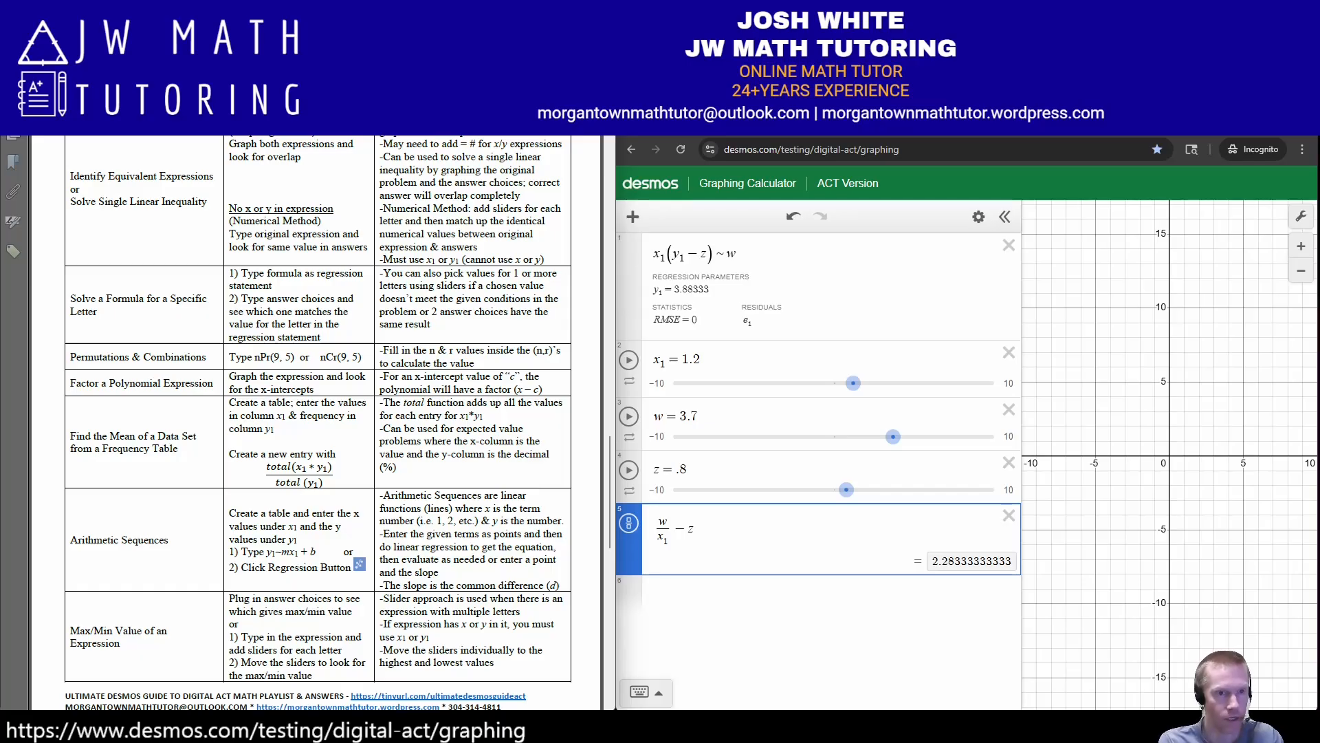
{"action": "scroll", "coordinate": [318, 421], "scroll_direction": "down", "scroll_amount": 2}
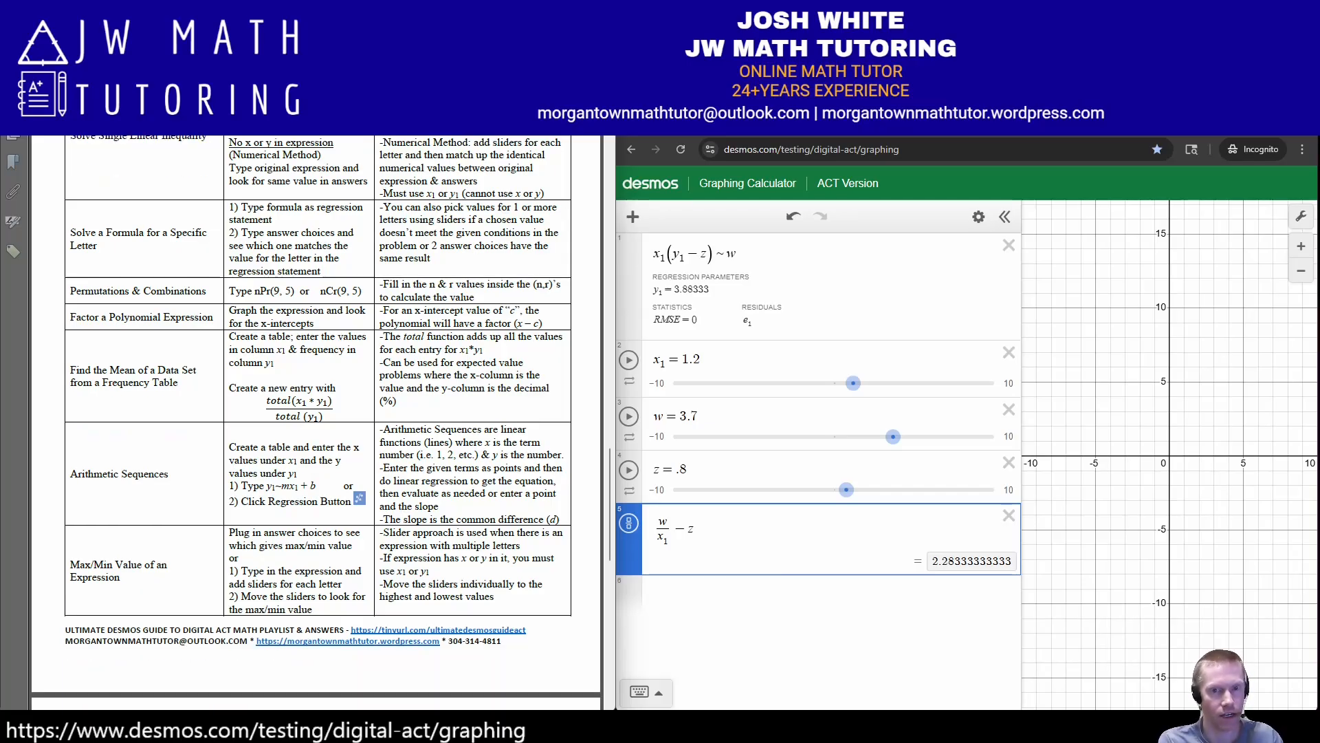
{"action": "left_click", "coordinate": [979, 216]}
{"action": "left_click", "coordinate": [649, 216]}
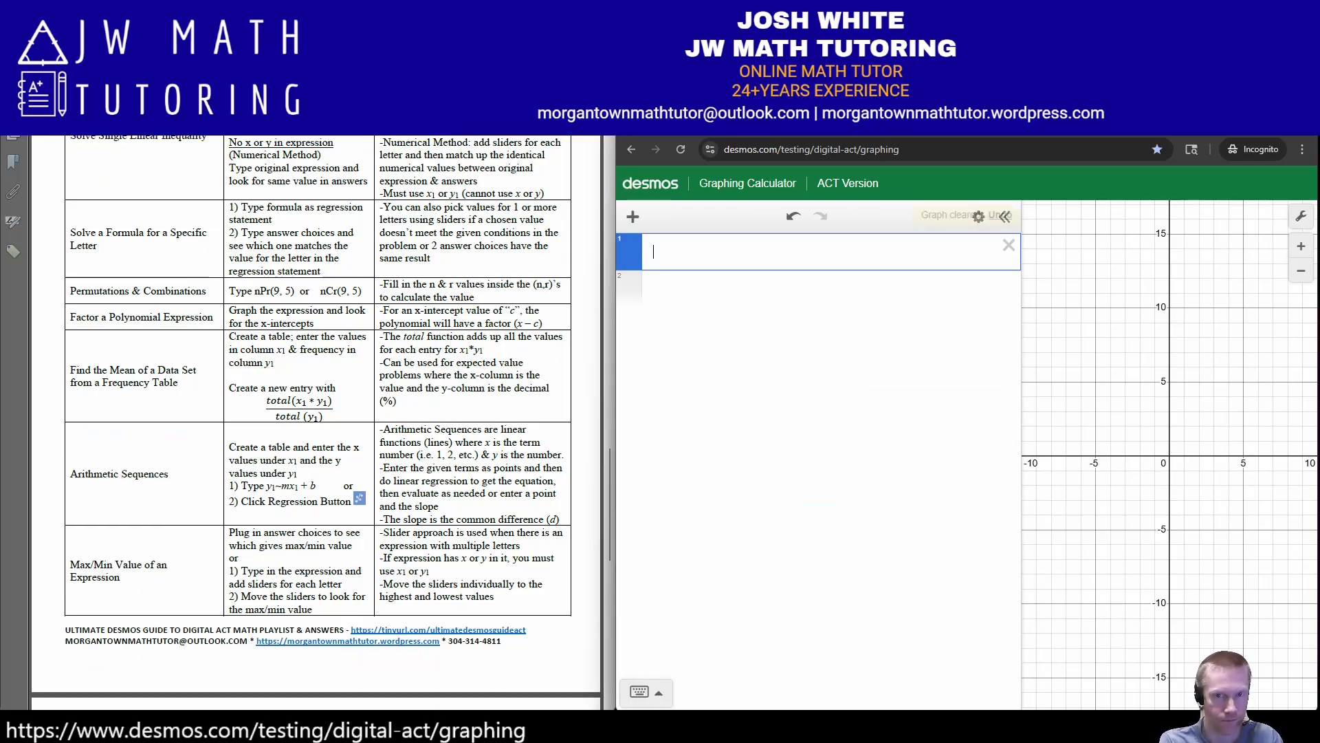
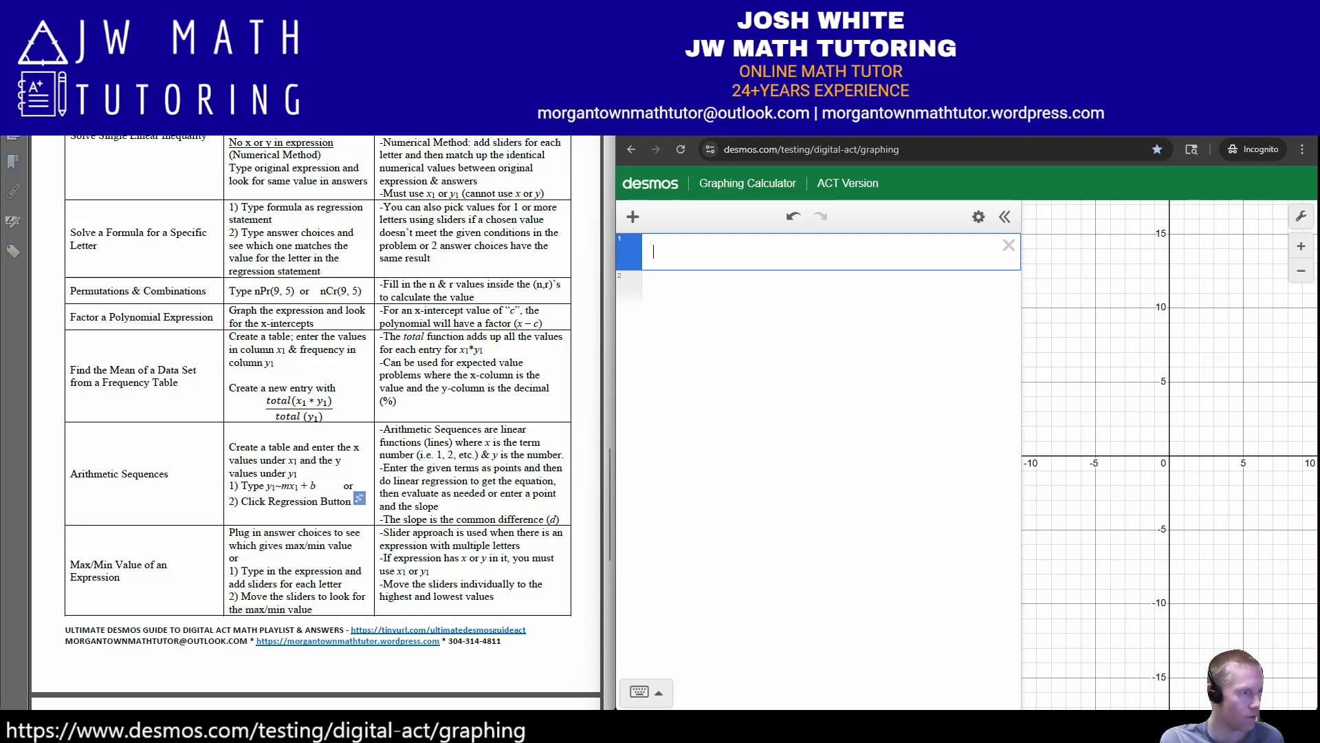
Return to the practice problems and handwrite 12P6 beside question 30.
{"action": "key", "text": "alt+Tab"}
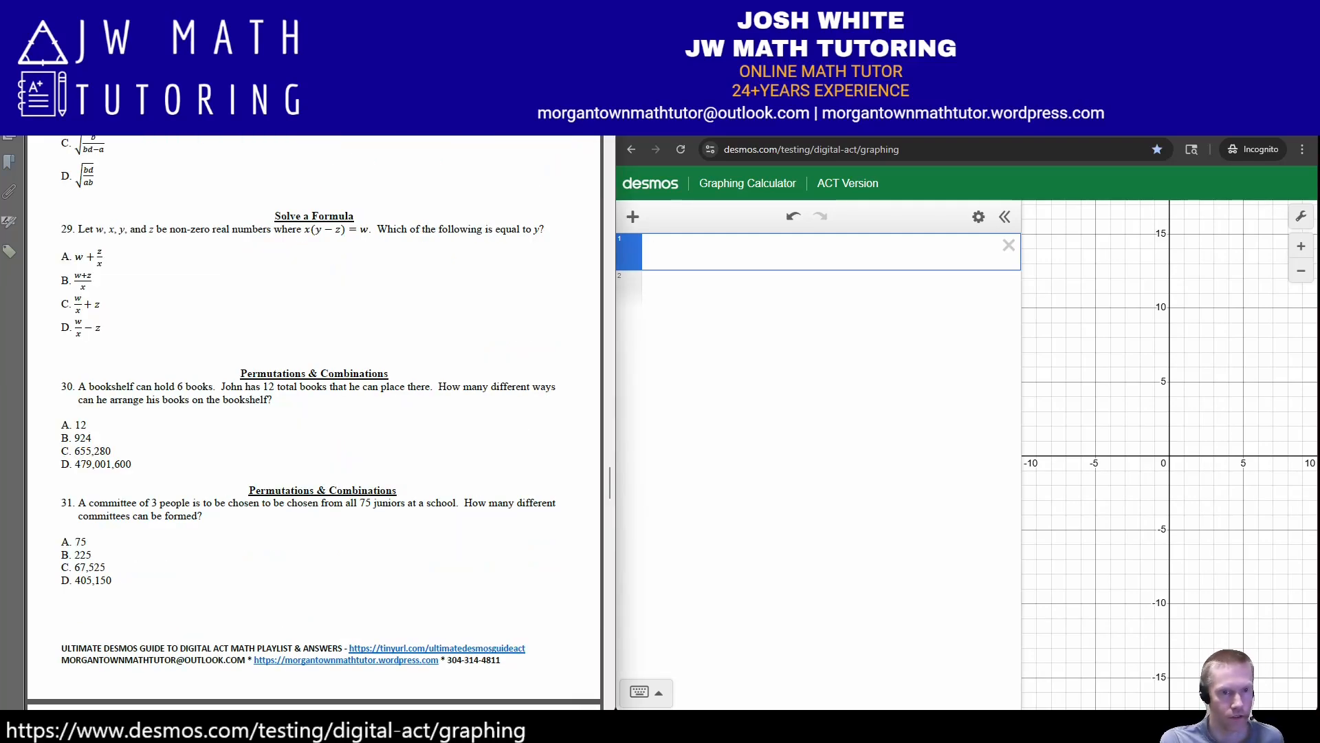
{"action": "scroll", "coordinate": [314, 422], "scroll_direction": "down", "scroll_amount": 3}
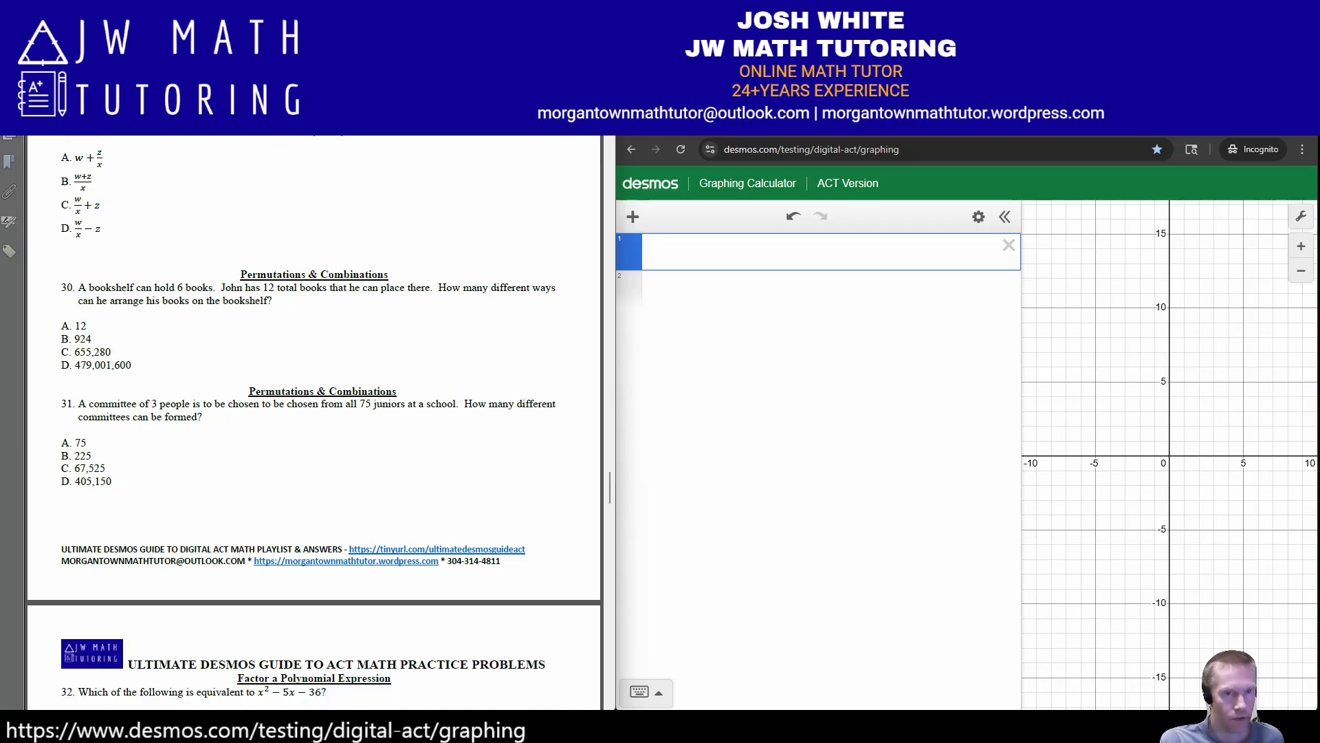
{"action": "left_click", "coordinate": [653, 251]}
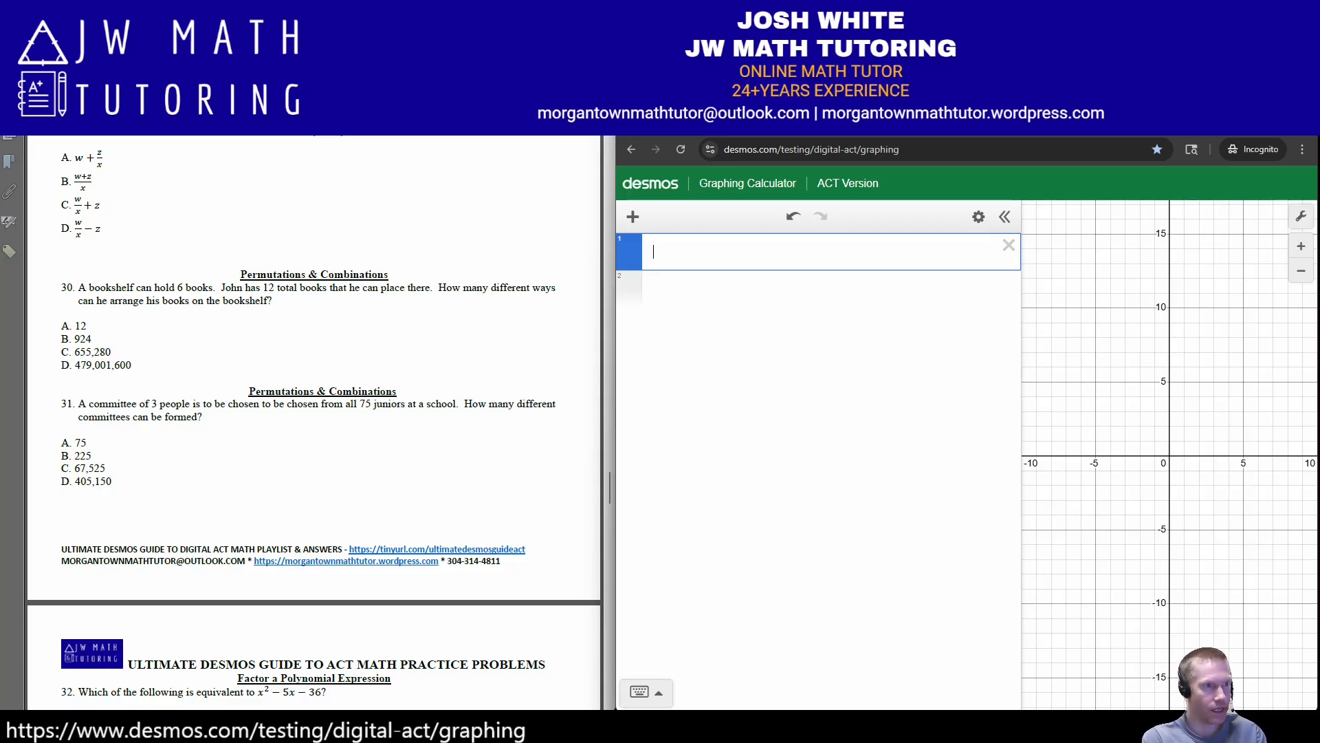
{"action": "left_click_drag", "start_coordinate": [314, 332], "coordinate": [315, 353]}
{"action": "mouse_move", "coordinate": [330, 337]}
{"action": "left_mouse_down"}
{"action": "mouse_move", "coordinate": [333, 352]}
{"action": "mouse_move", "coordinate": [356, 349]}
{"action": "left_mouse_up"}
{"action": "mouse_move", "coordinate": [370, 344]}
{"action": "left_mouse_down"}
{"action": "mouse_move", "coordinate": [369, 314]}
{"action": "mouse_move", "coordinate": [400, 355]}
{"action": "left_mouse_up"}
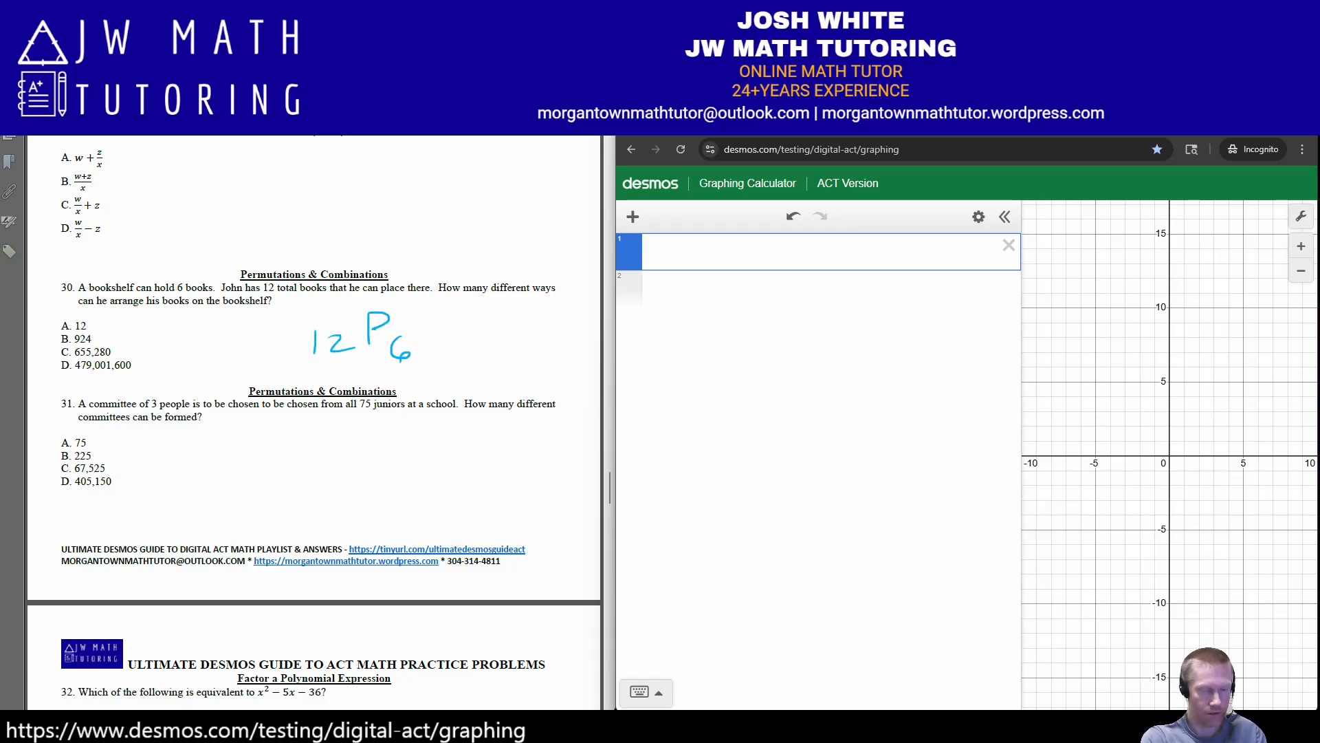
Evaluate nPr(12,6) on the first line and circle choice C, 655,280, for question 30.
{"action": "scroll", "coordinate": [314, 425], "scroll_direction": "down", "scroll_amount": 1}
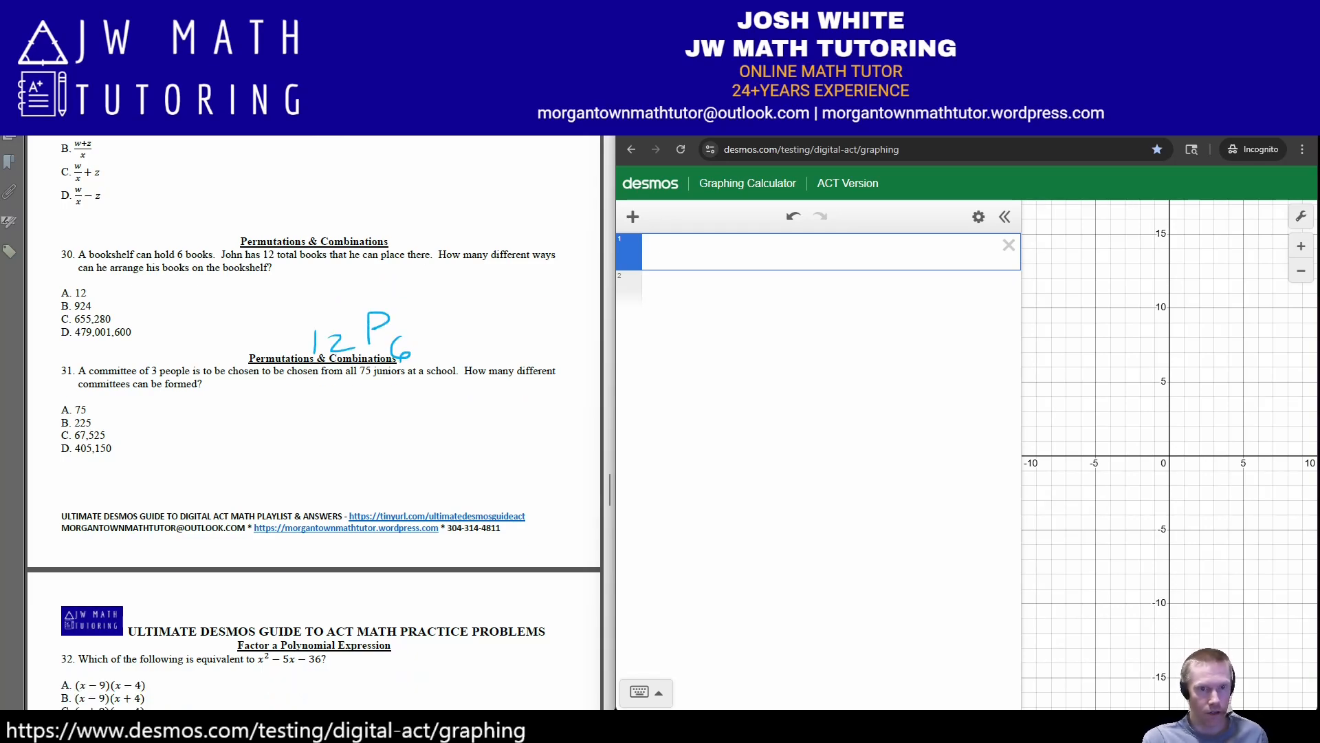
{"action": "scroll", "coordinate": [314, 425], "scroll_direction": "up", "scroll_amount": 1}
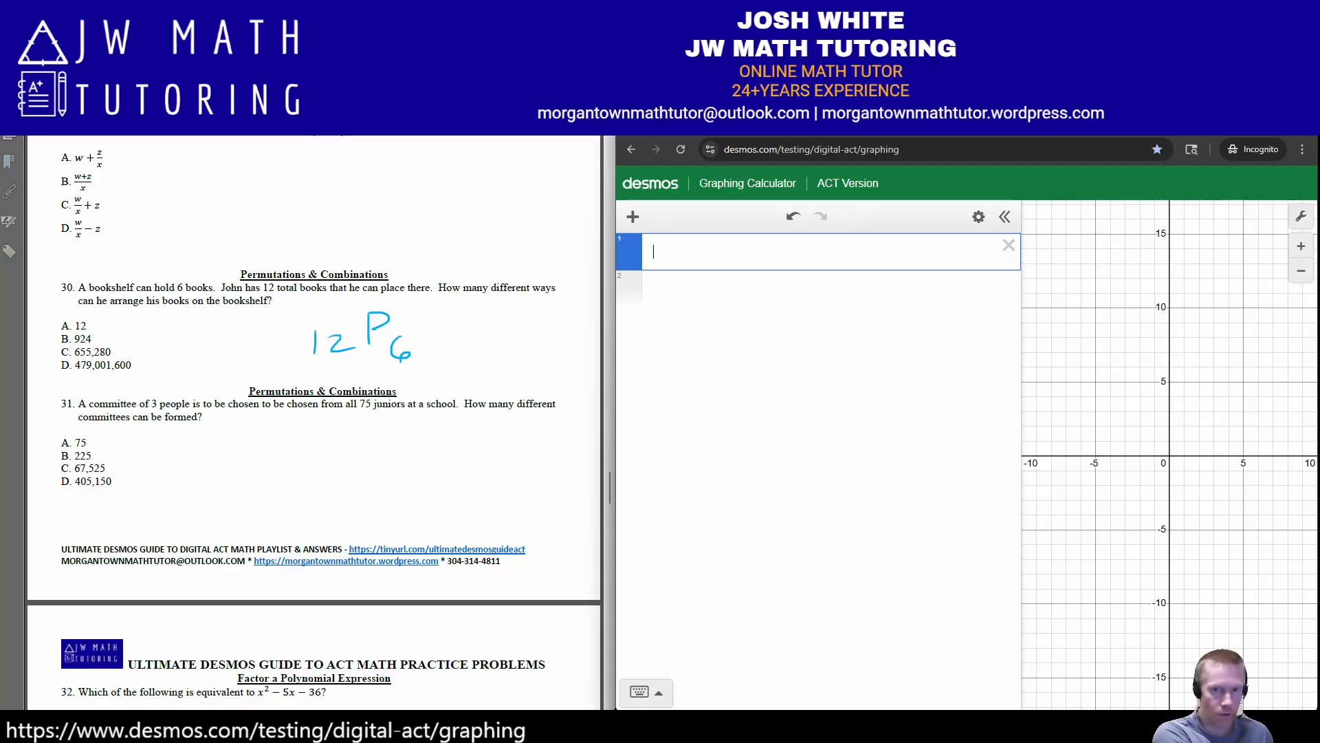
{"action": "type", "text": "nPr("}
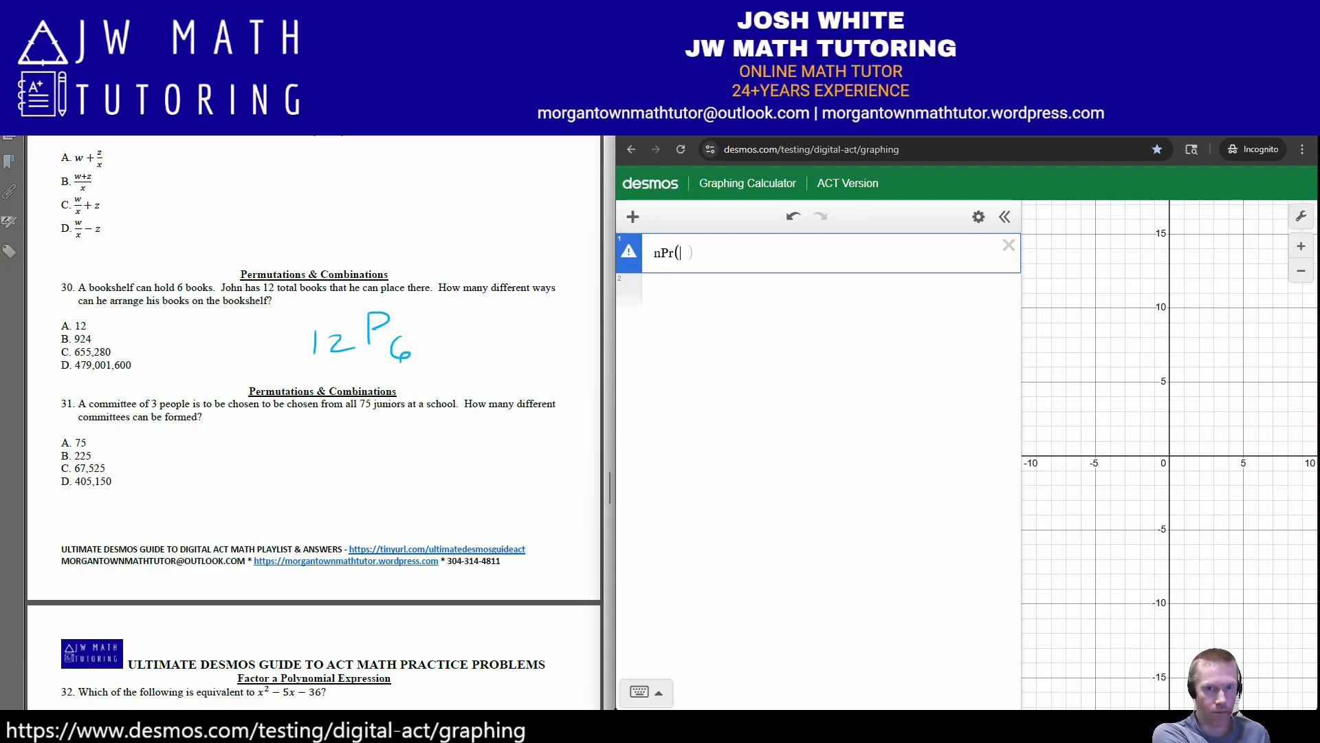
{"action": "type", "text": "12,6)"}
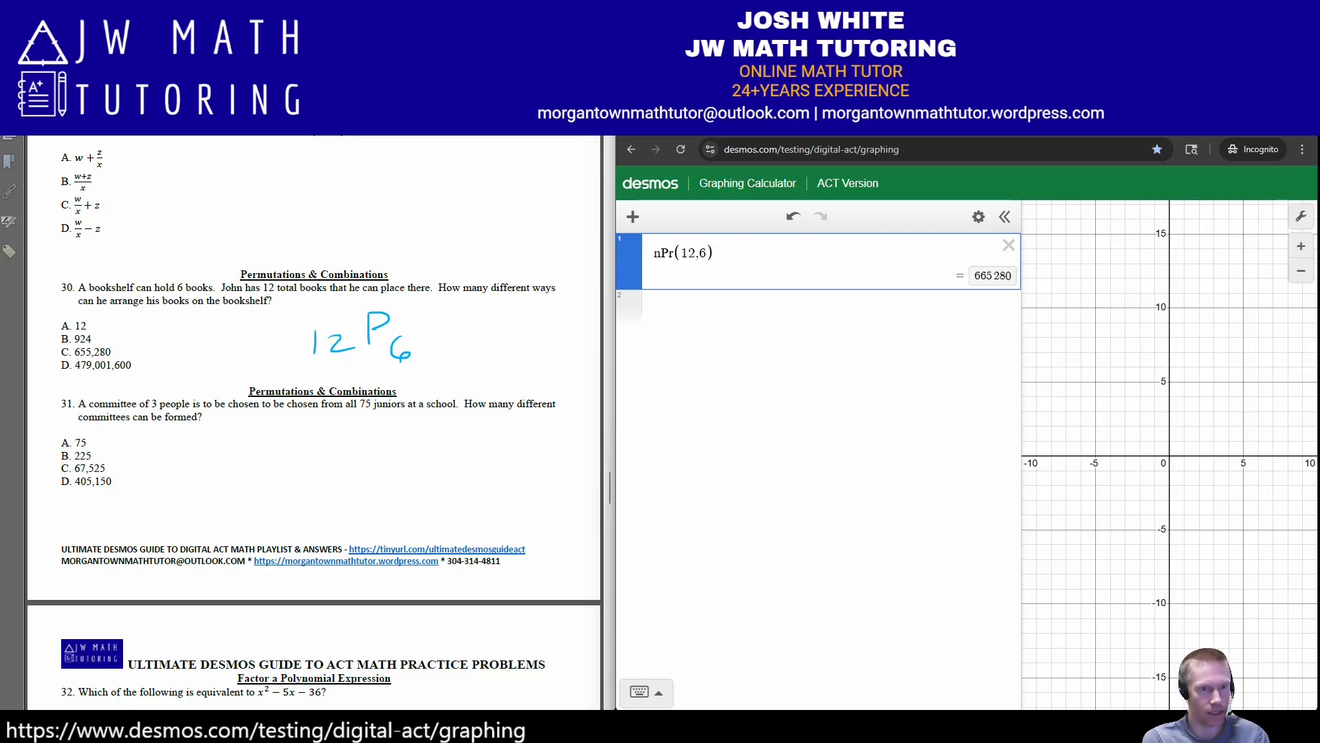
{"action": "mouse_move", "coordinate": [71, 342]}
{"action": "left_mouse_down"}
{"action": "mouse_move", "coordinate": [76, 360]}
{"action": "mouse_move", "coordinate": [118, 357]}
{"action": "mouse_move", "coordinate": [67, 345]}
{"action": "left_mouse_up"}
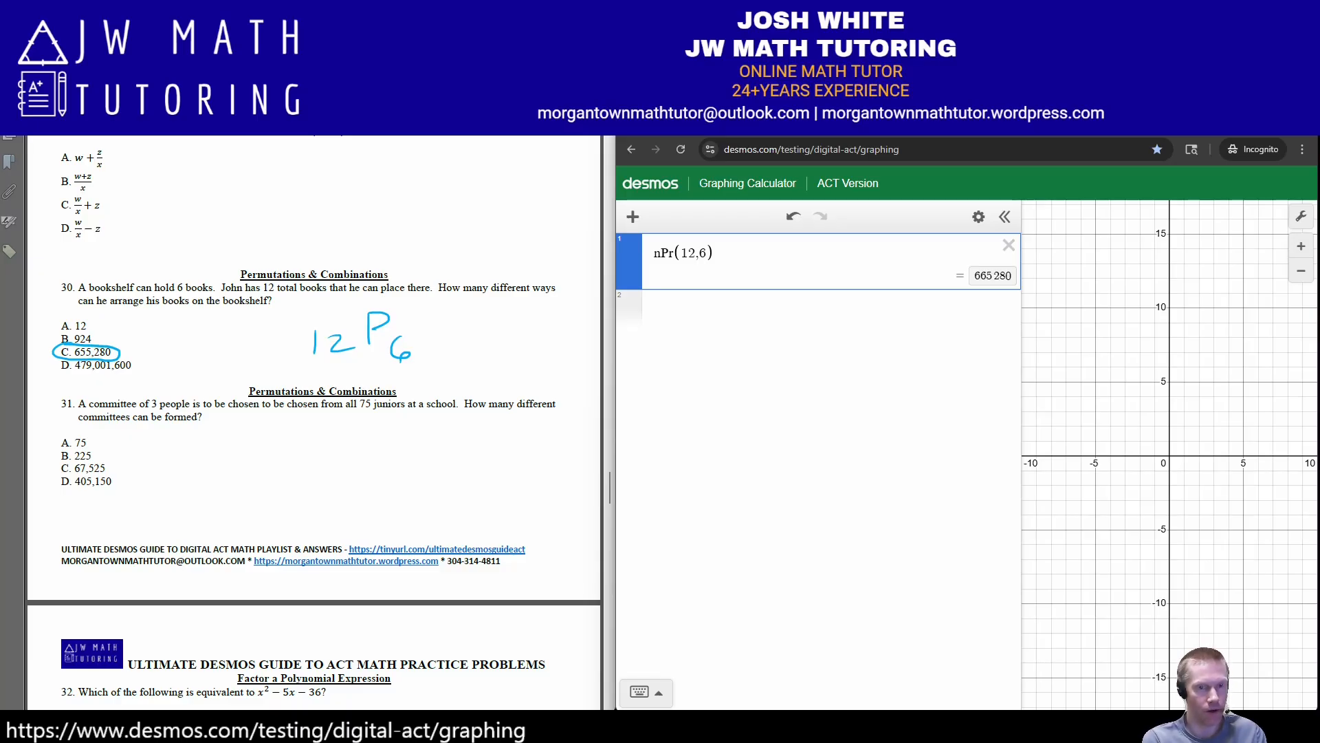
Handwrite 75C3 beside question 31 on the worksheet.
{"action": "mouse_move", "coordinate": [275, 473]}
{"action": "left_mouse_down"}
{"action": "mouse_move", "coordinate": [284, 493]}
{"action": "mouse_move", "coordinate": [299, 479]}
{"action": "left_mouse_up"}
{"action": "left_click_drag", "start_coordinate": [318, 472], "coordinate": [303, 493]}
{"action": "mouse_move", "coordinate": [357, 434]}
{"action": "left_mouse_down"}
{"action": "mouse_move", "coordinate": [358, 460]}
{"action": "mouse_move", "coordinate": [386, 485]}
{"action": "mouse_move", "coordinate": [370, 491]}
{"action": "left_mouse_up"}
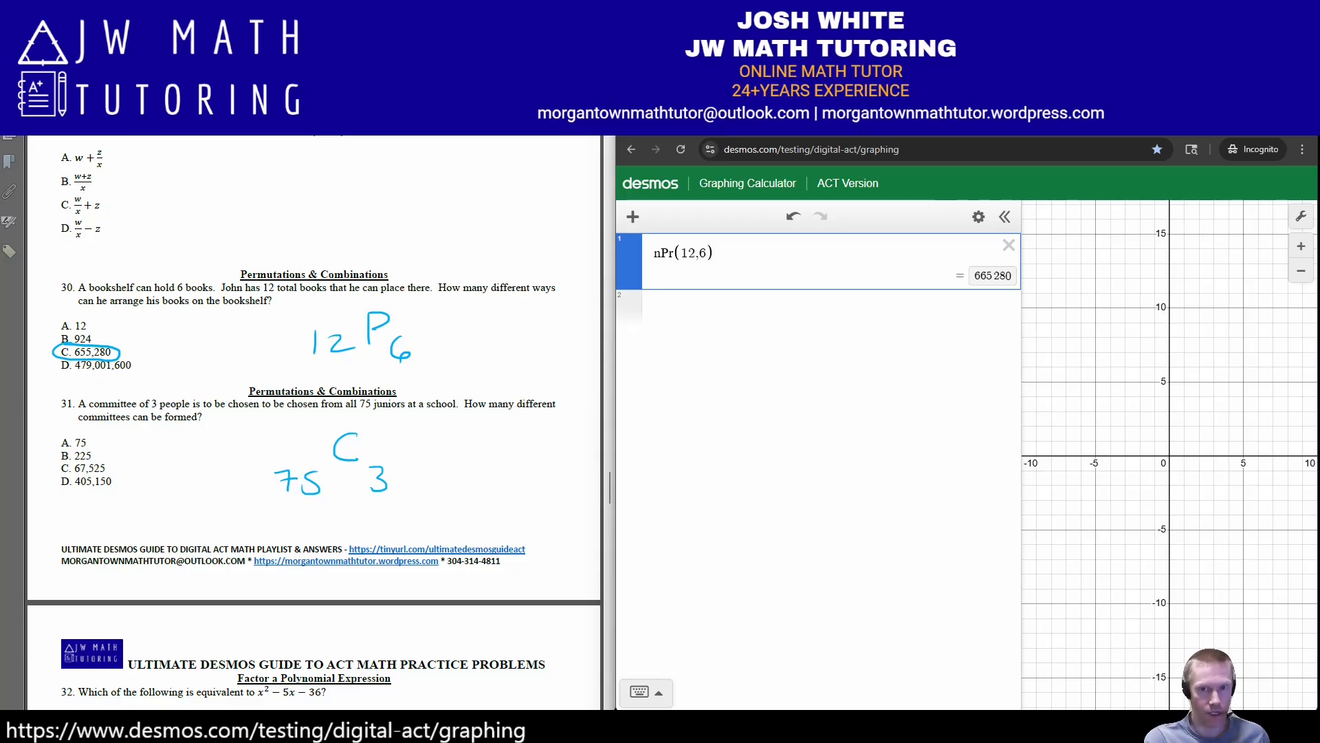
Evaluate nCr(75,3) on the second line and circle choice C, 67,525, for question 31 before clearing the ink.
{"action": "left_click", "coordinate": [729, 309]}
{"action": "type", "text": "nCr("}
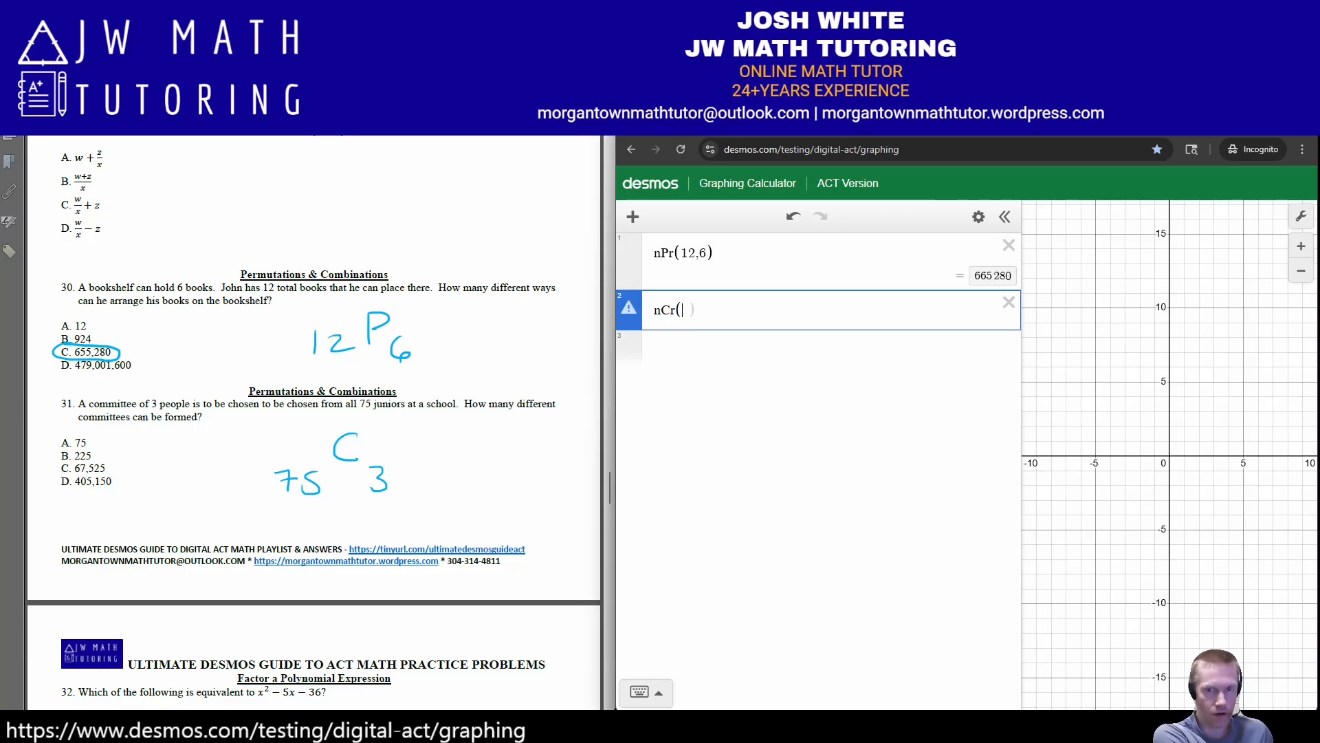
{"action": "type", "text": "75,3)"}
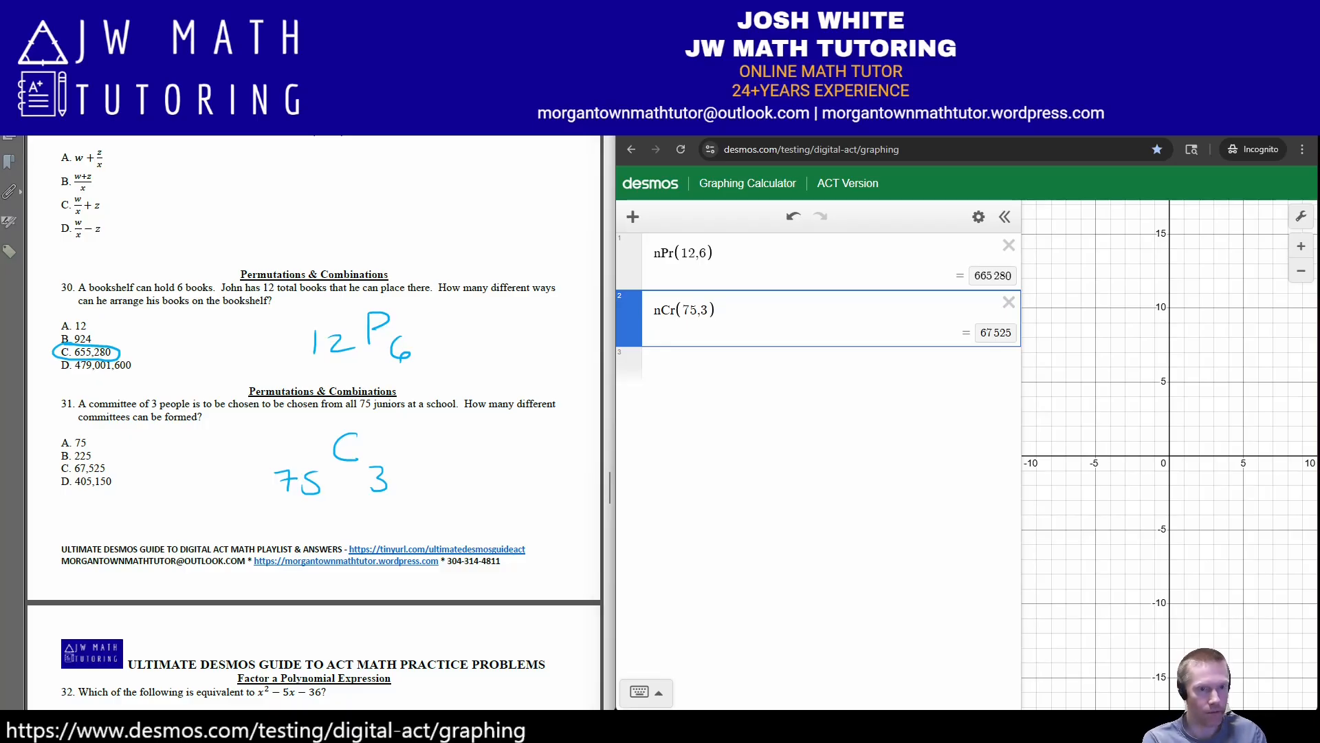
{"action": "mouse_move", "coordinate": [74, 459]}
{"action": "left_mouse_down"}
{"action": "mouse_move", "coordinate": [59, 460]}
{"action": "mouse_move", "coordinate": [89, 477]}
{"action": "mouse_move", "coordinate": [116, 464]}
{"action": "mouse_move", "coordinate": [66, 460]}
{"action": "left_mouse_up"}
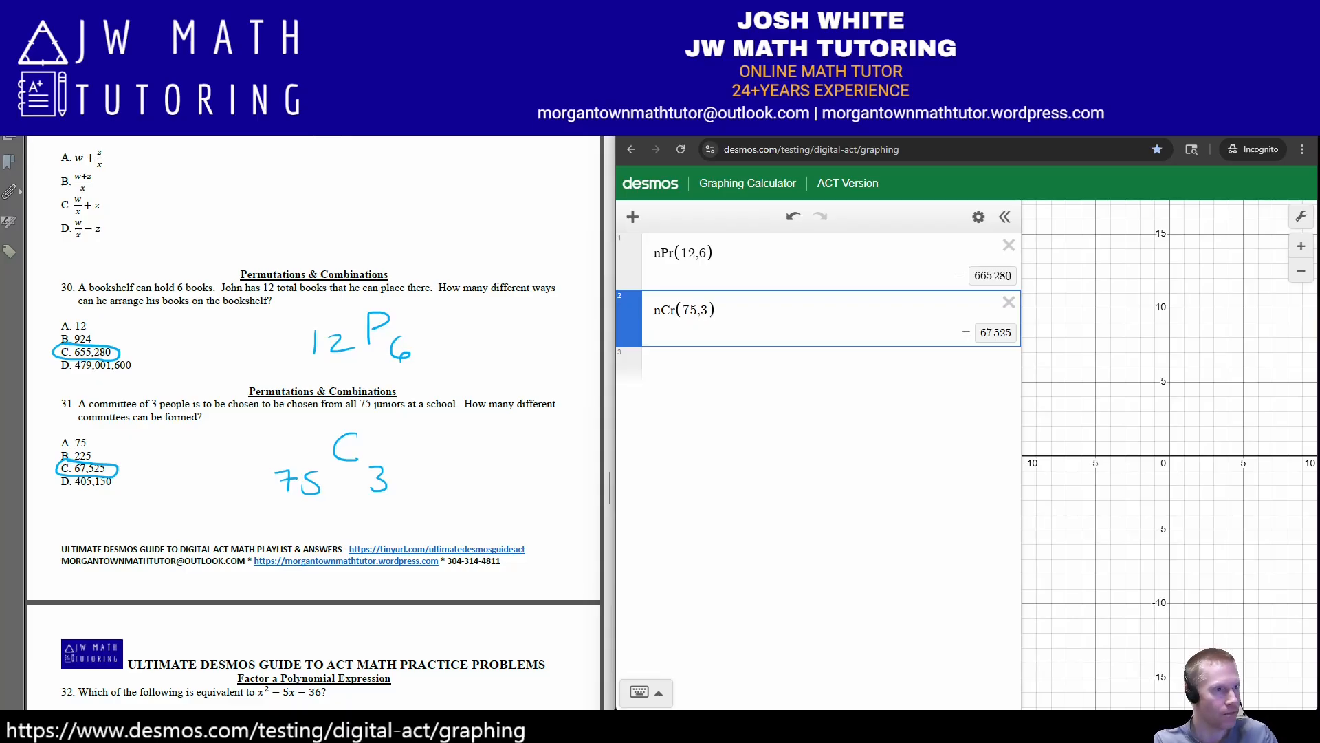
{"action": "key", "text": "Escape"}
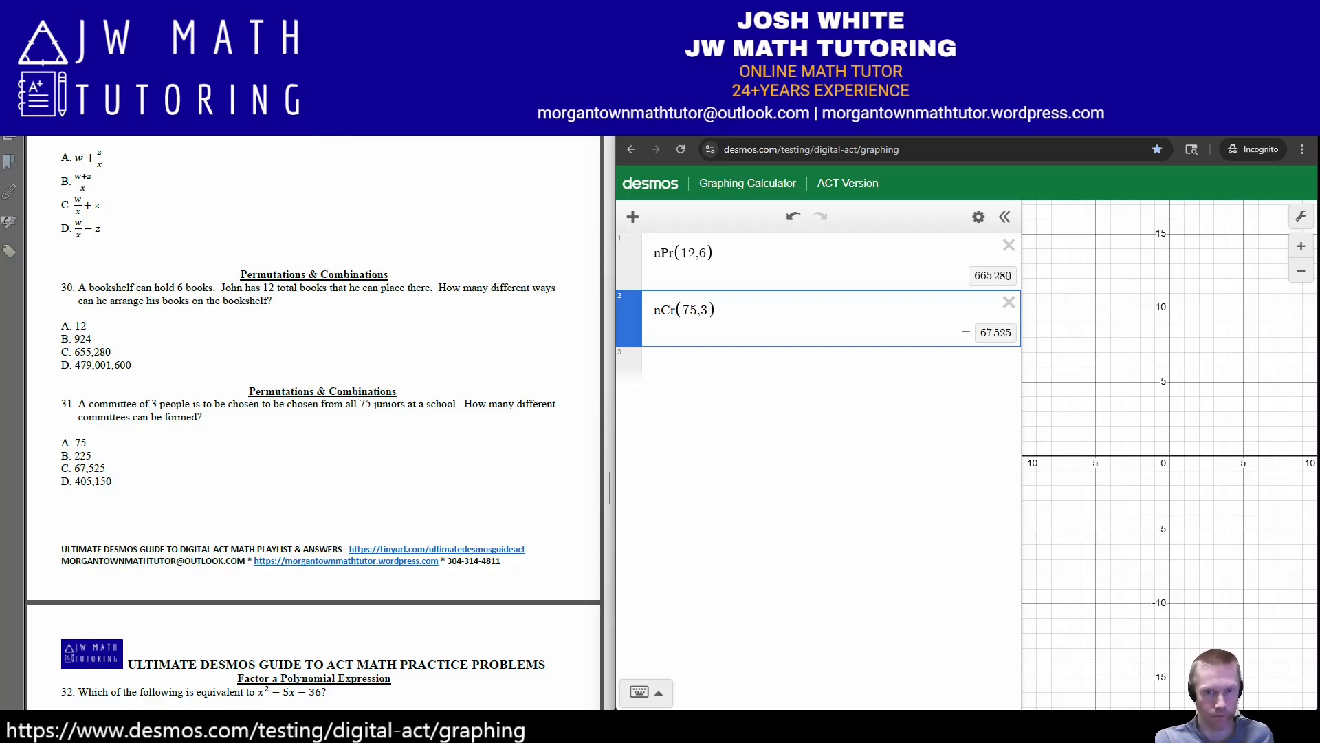
Evaluate the factorial fraction 12!/6! on a new line below the combination.
{"action": "key", "text": "Return"}
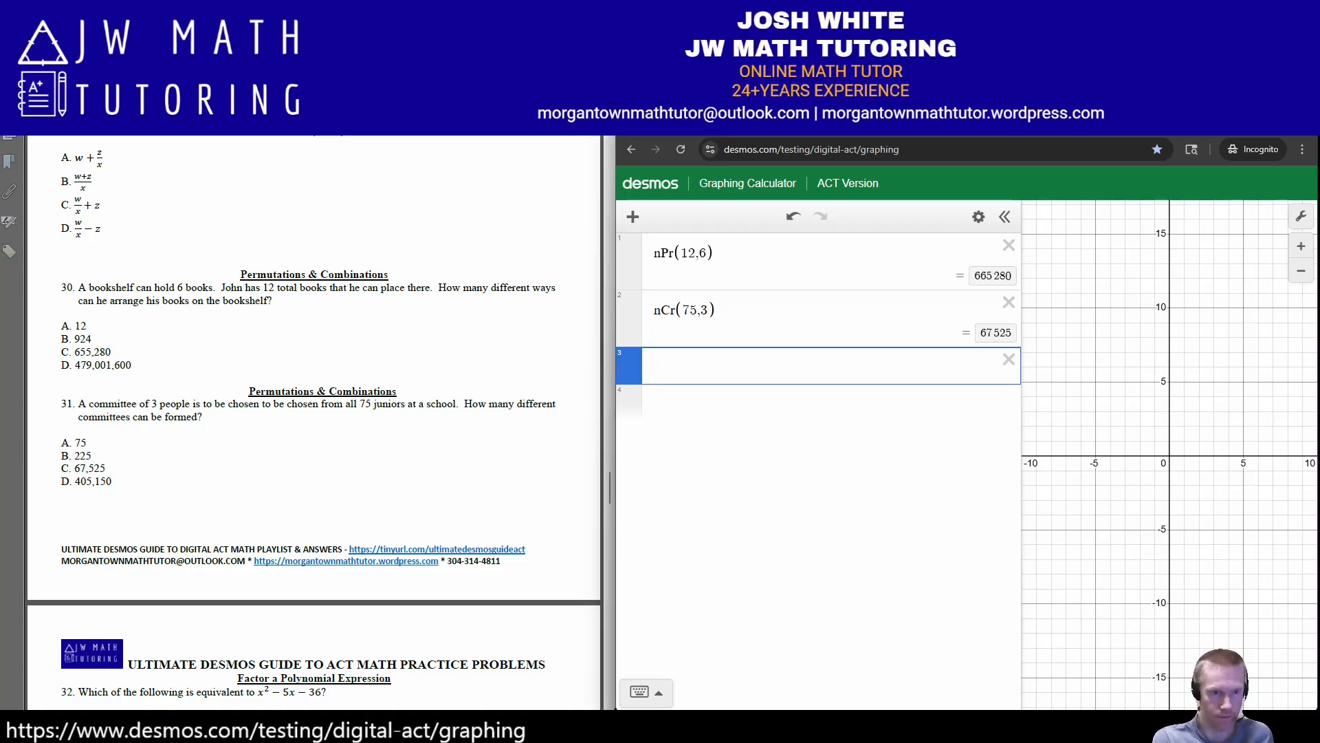
{"action": "type", "text": "/"}
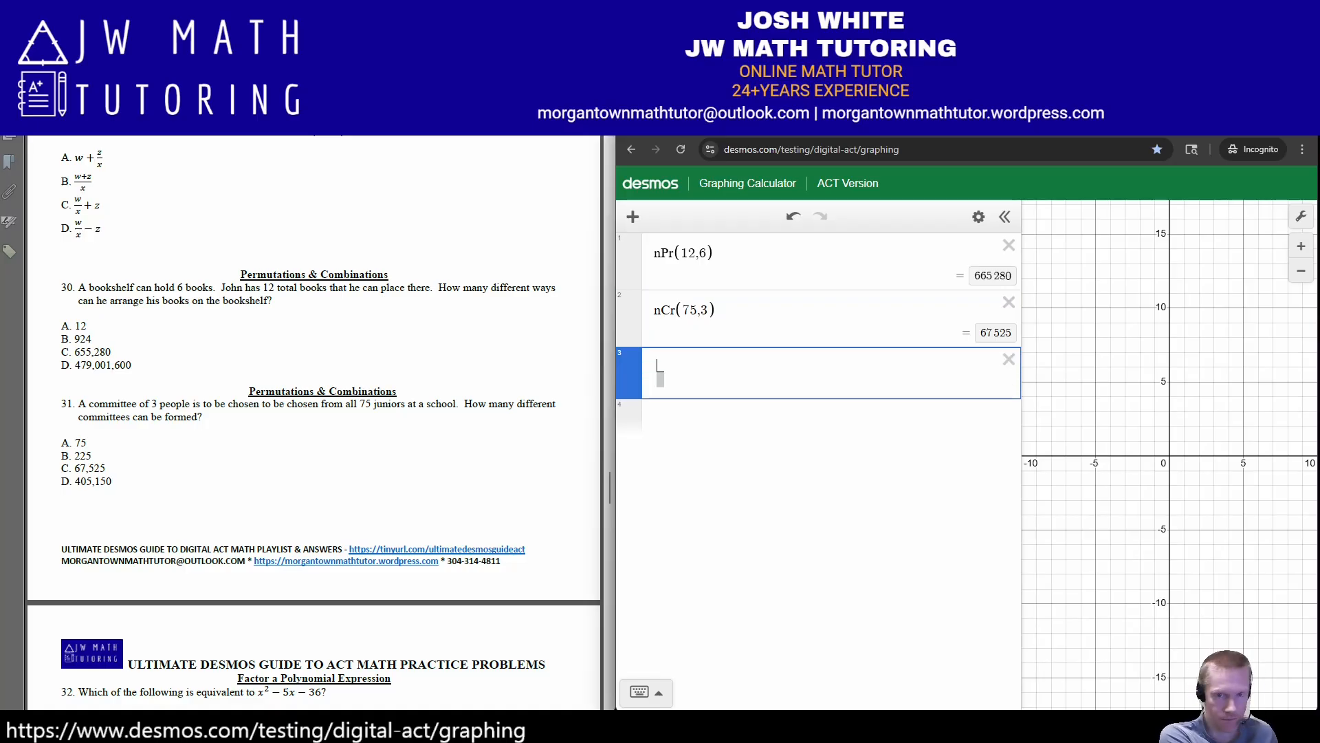
{"action": "type", "text": "12!"}
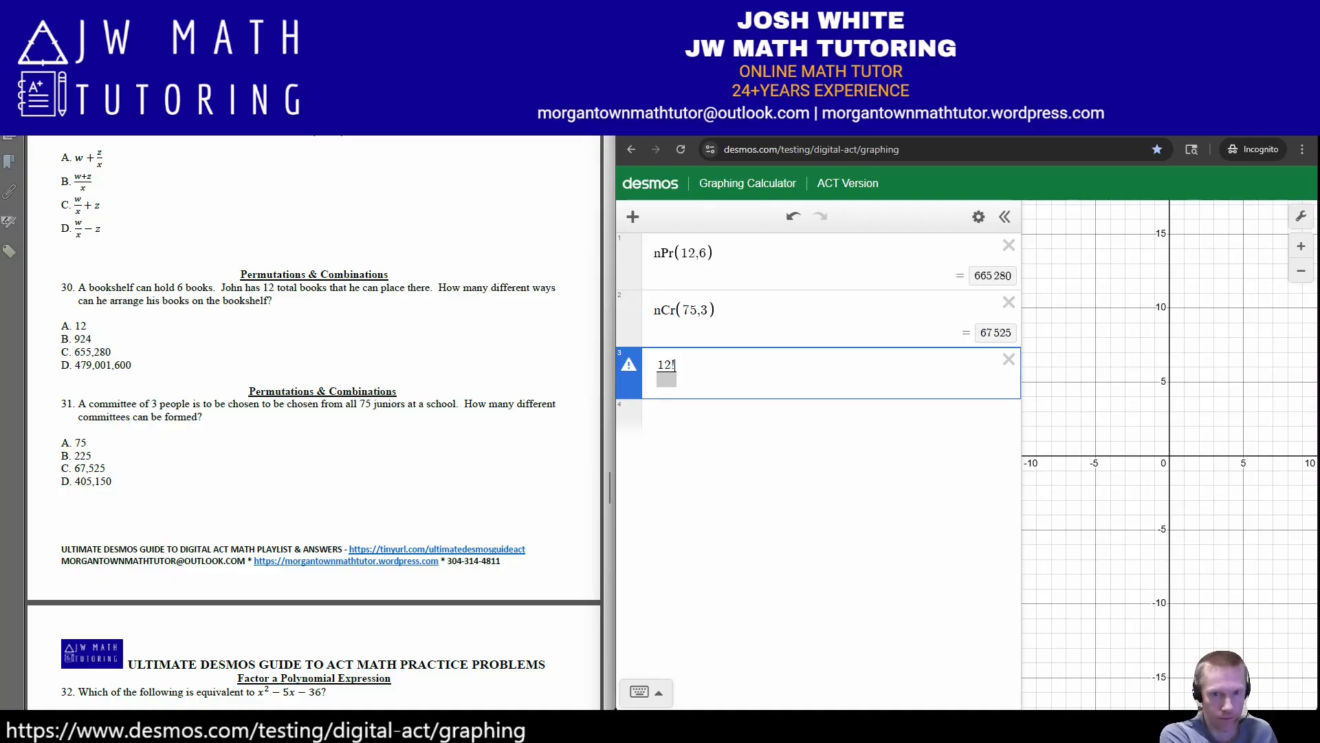
{"action": "key", "text": "Down"}
{"action": "type", "text": "6!"}
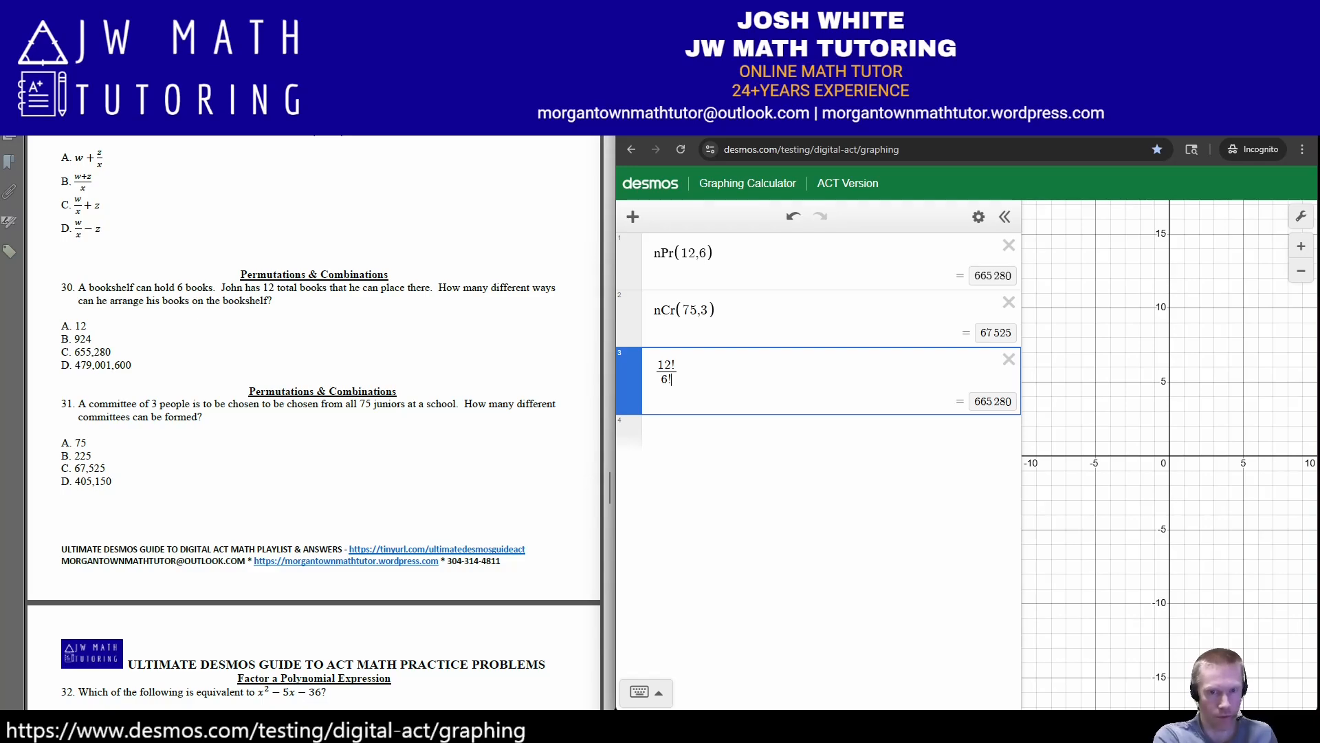
Rewrite the factorial fraction's denominator as (12−6)!
{"action": "key", "text": "Left"}
{"action": "key", "text": "Left"}
{"action": "type", "text": "(12-6"}
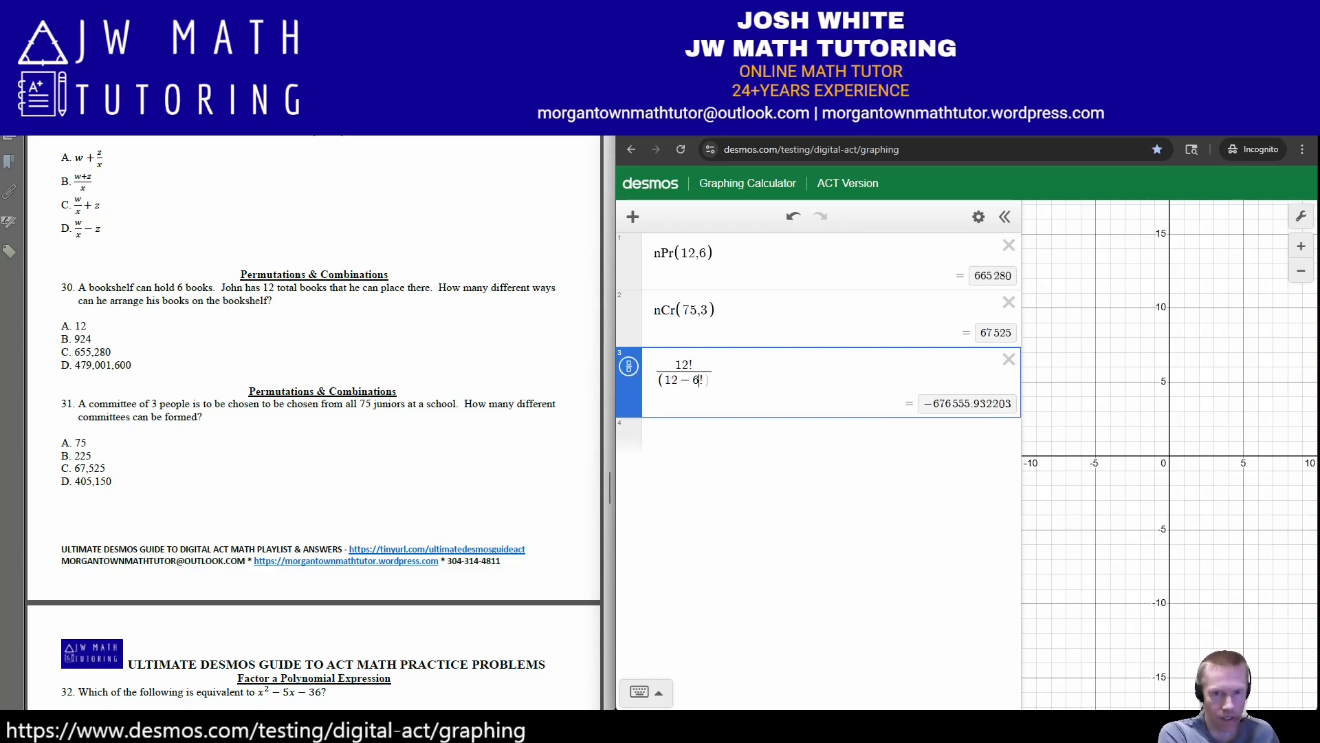
{"action": "type", "text": ")"}
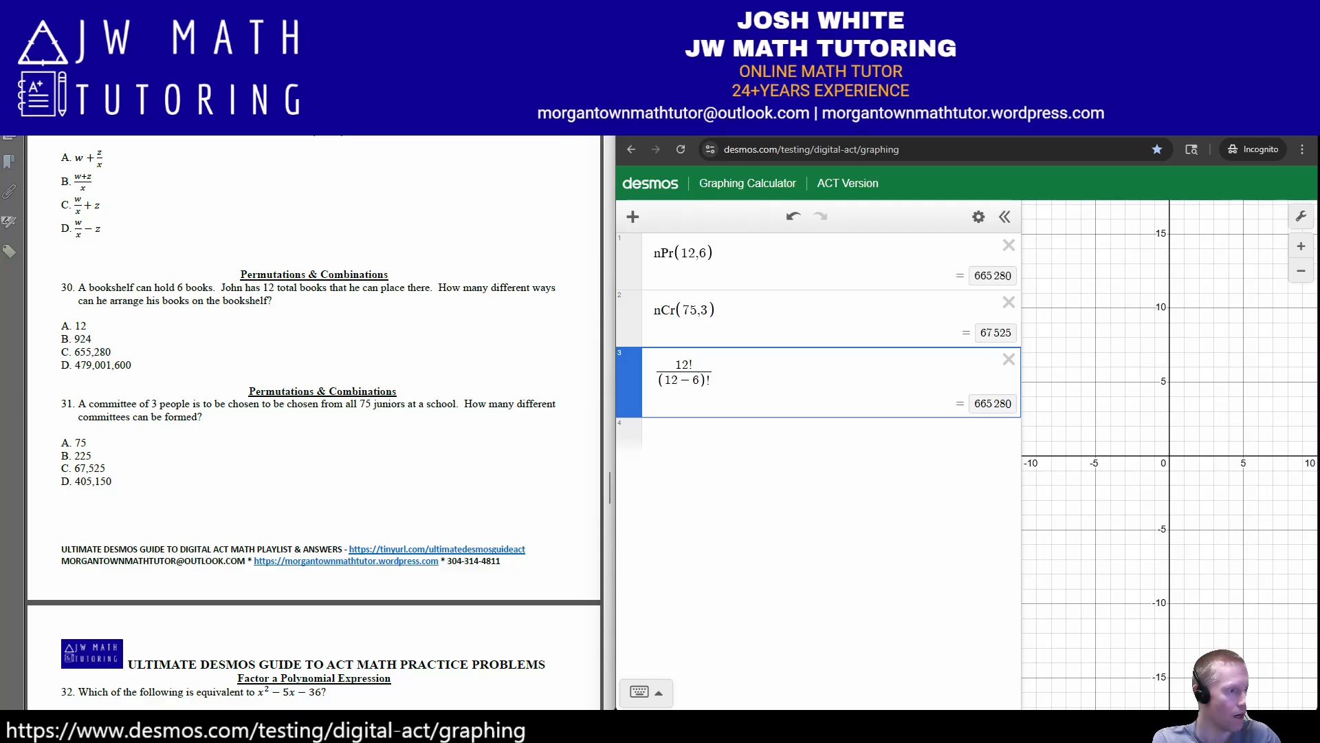
Switch to the strategy guide's summary table and clear all expressions from the calculator.
{"action": "key", "text": "alt+Tab"}
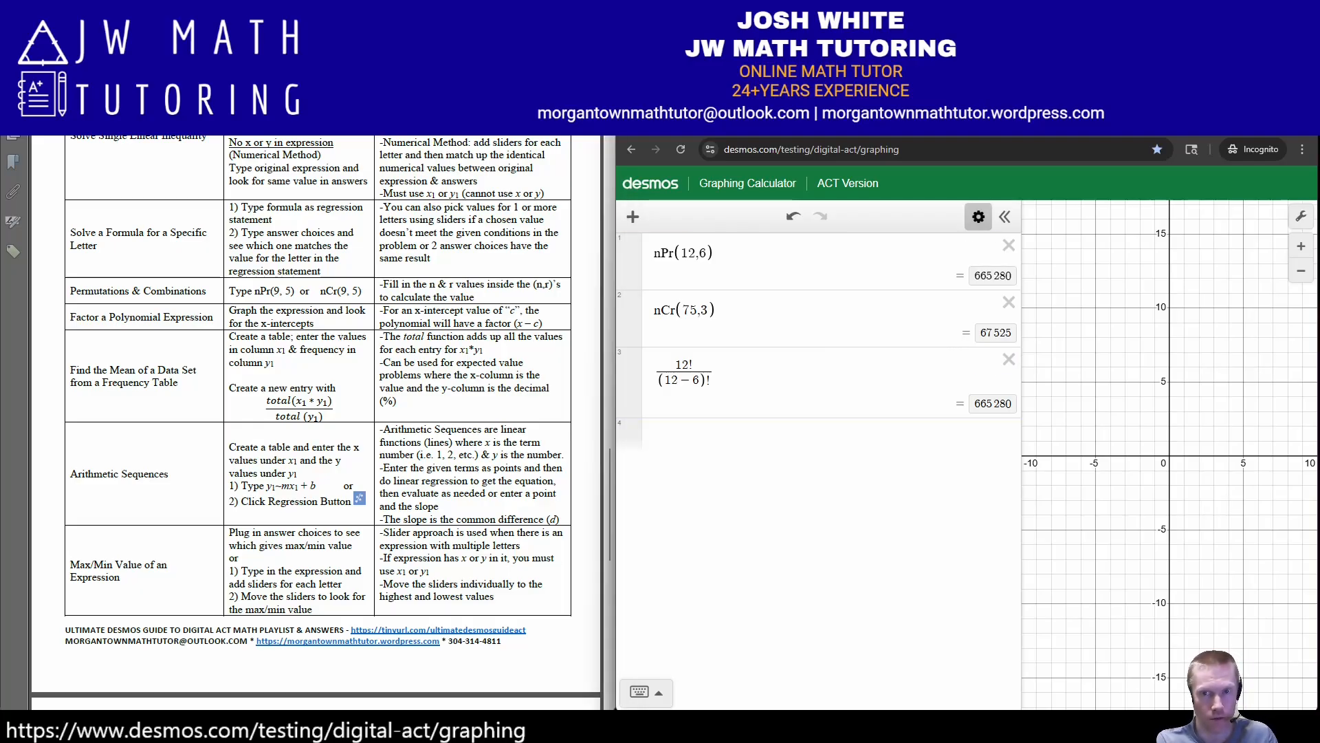
{"action": "left_click", "coordinate": [978, 217]}
{"action": "left_click", "coordinate": [654, 217]}
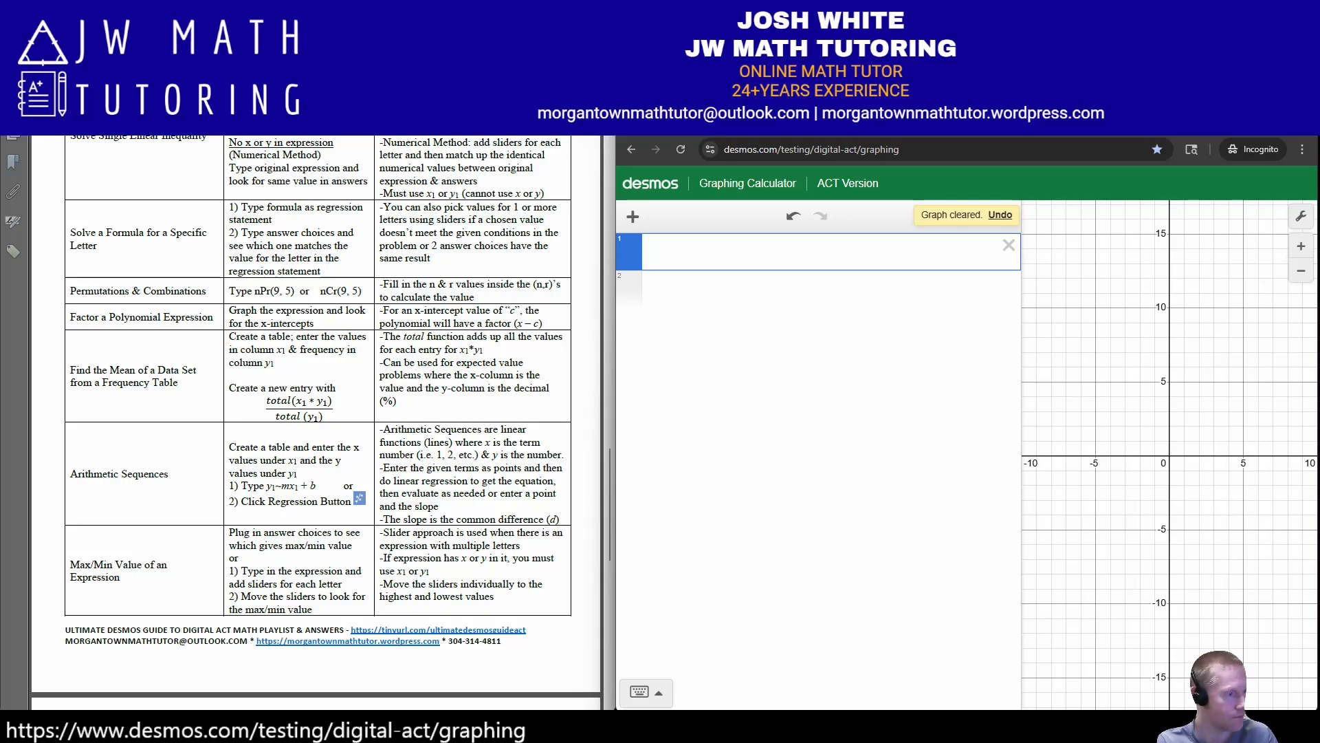
Return to the worksheet at question 32 and graph x² − 5x − 36 on the first line.
{"action": "key", "text": "alt+Tab"}
{"action": "scroll", "coordinate": [314, 422], "scroll_direction": "down", "scroll_amount": 4}
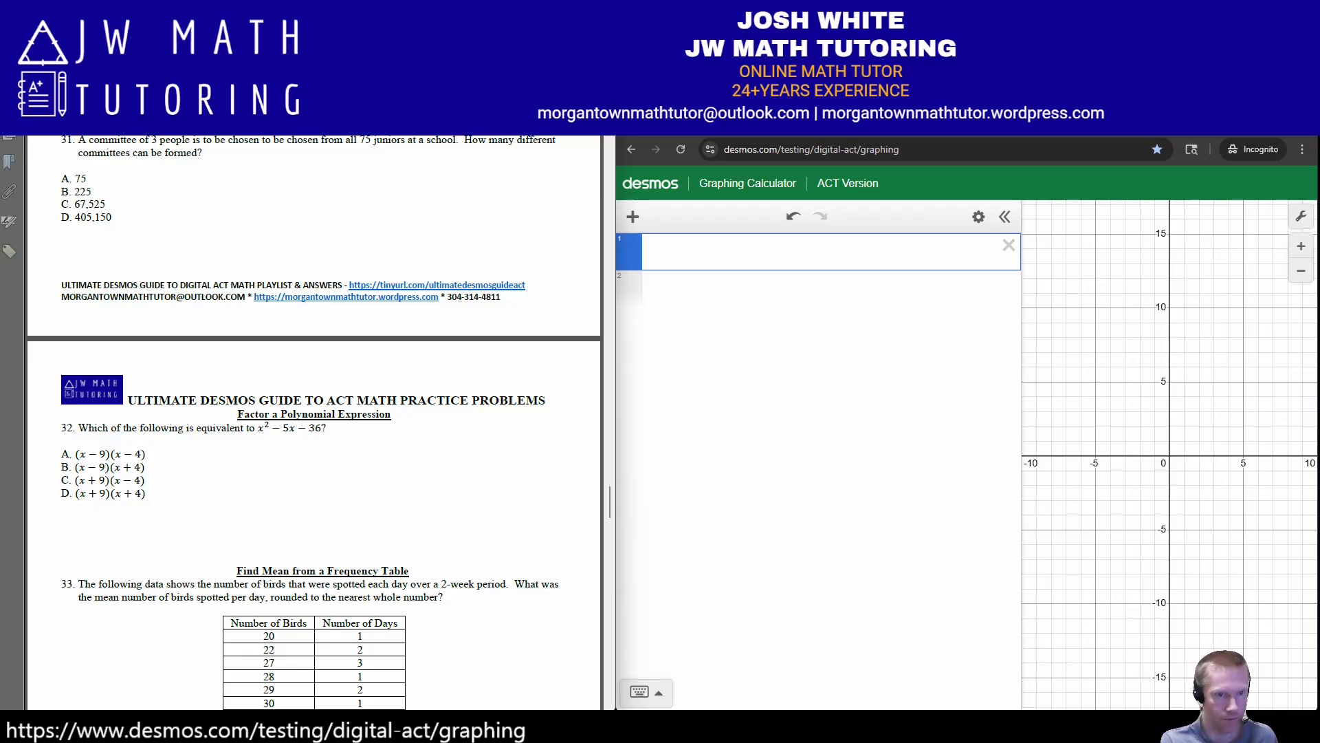
{"action": "left_click", "coordinate": [653, 251]}
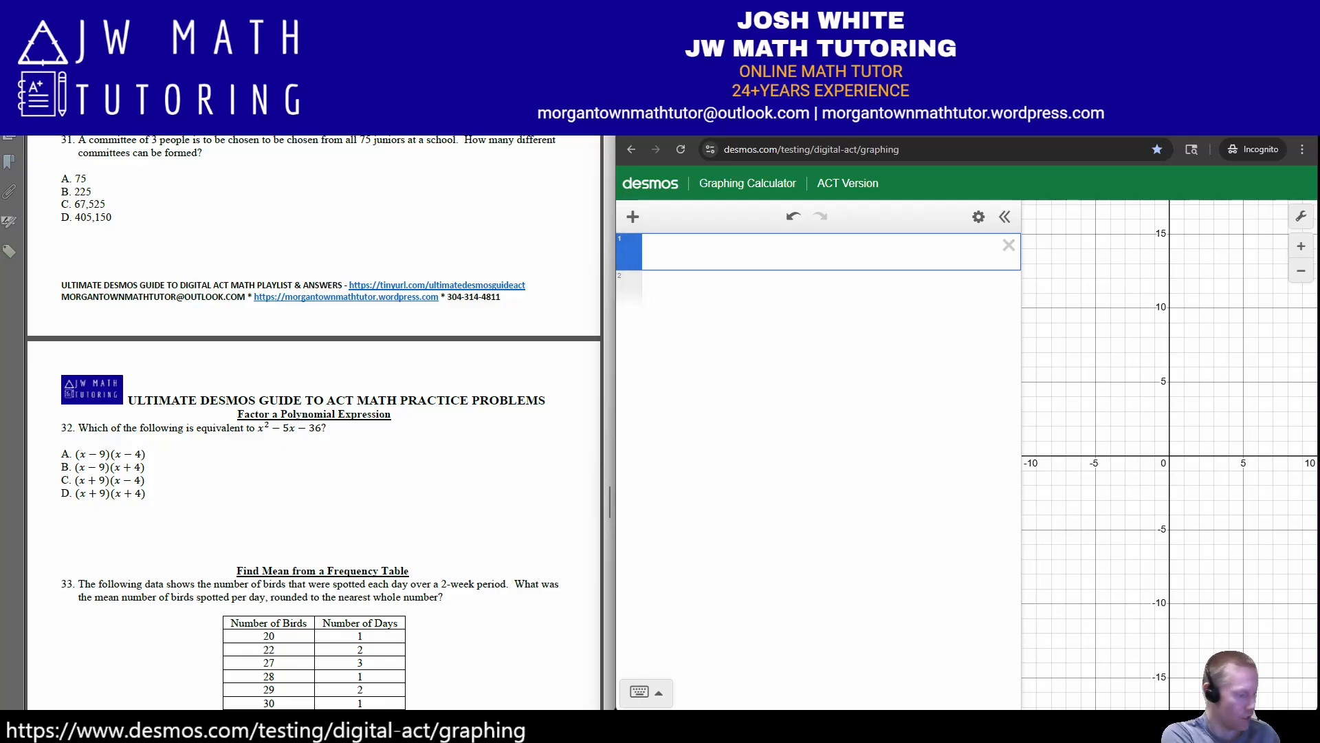
{"action": "type", "text": "x^2"}
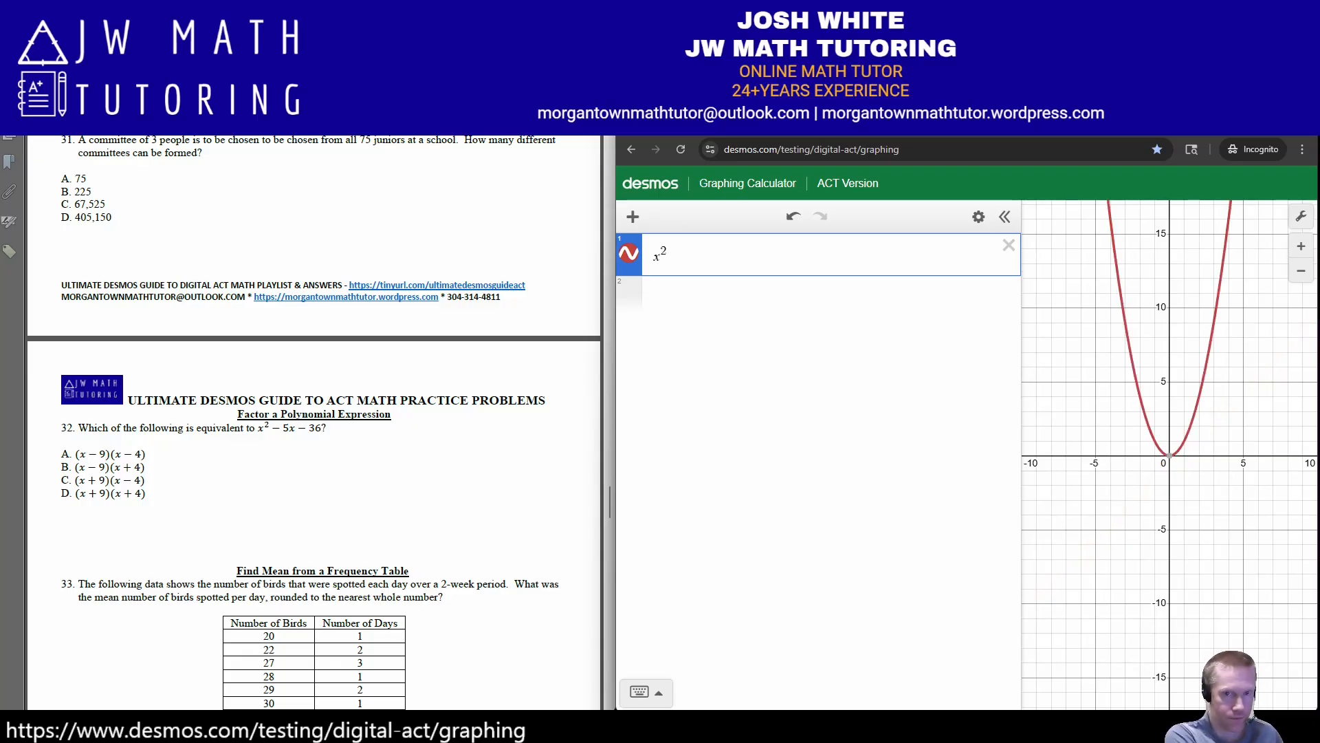
{"action": "key", "text": "Right"}
{"action": "type", "text": "-5x"}
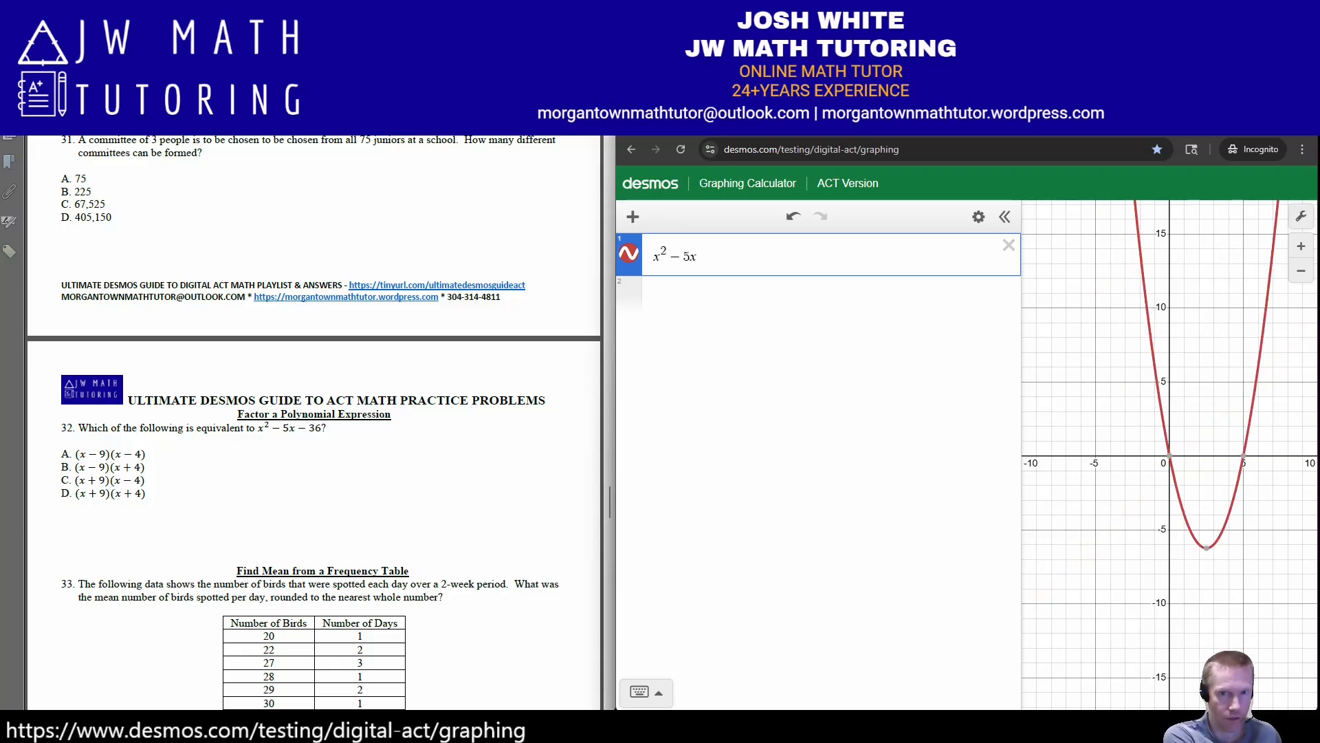
{"action": "type", "text": "-36"}
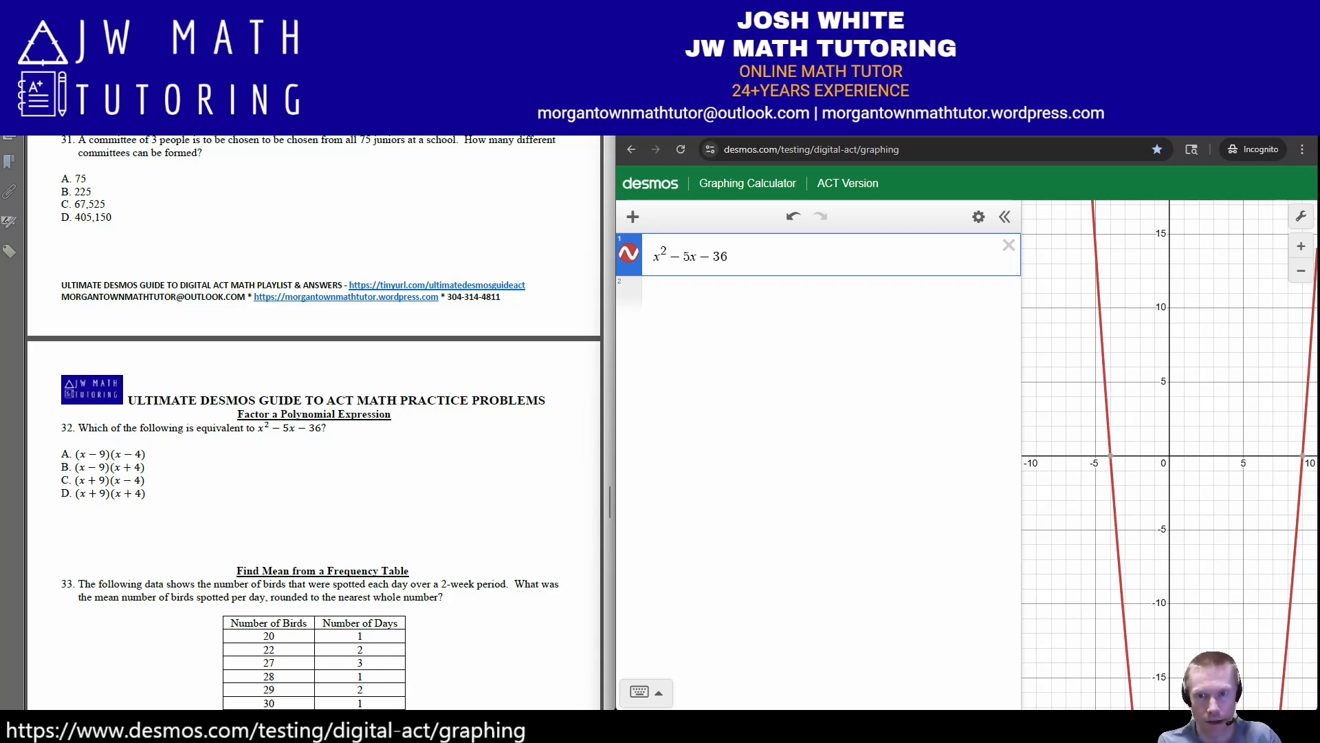
Widen the graph area and add the parabola's x-intercepts (−4, 0) and (9, 0) to the expression list.
{"action": "left_click_drag", "start_coordinate": [1021, 440], "coordinate": [836, 440]}
{"action": "left_click_drag", "start_coordinate": [1128, 509], "coordinate": [1056, 511]}
{"action": "left_click", "coordinate": [909, 457]}
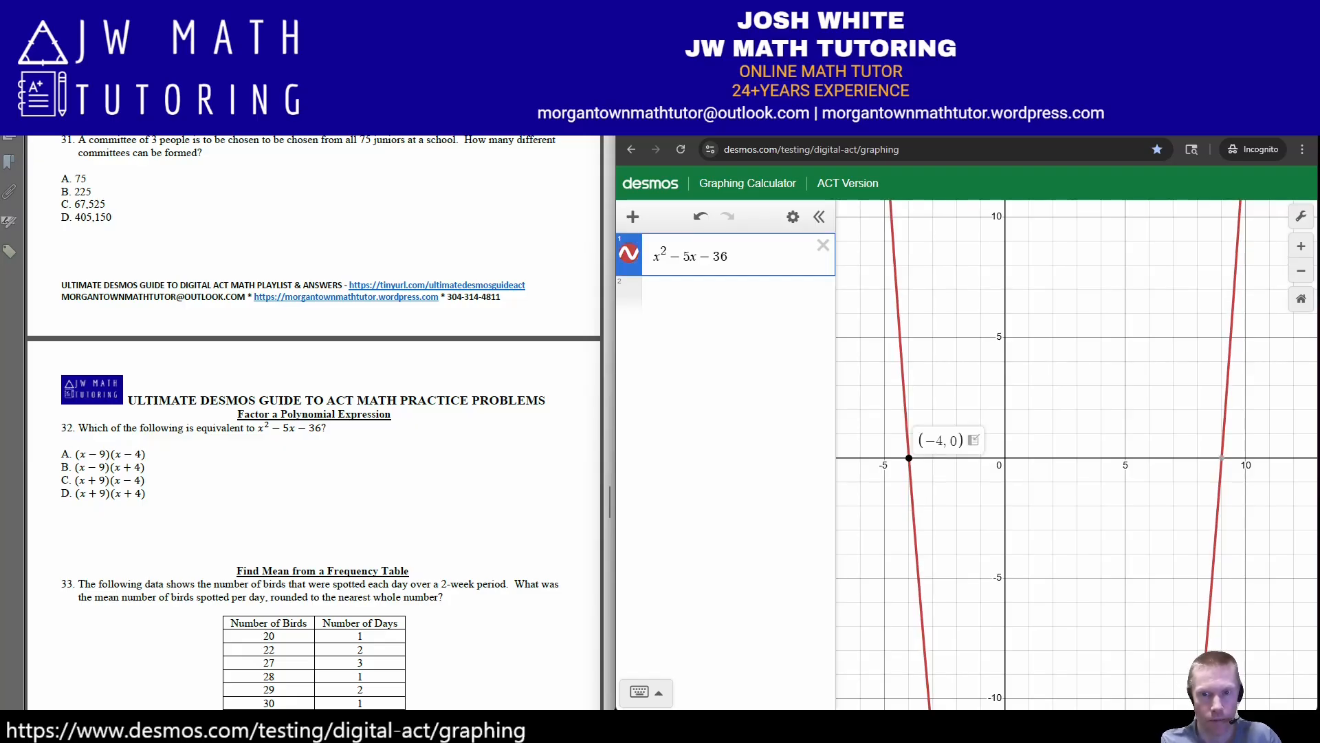
{"action": "left_click", "coordinate": [973, 440]}
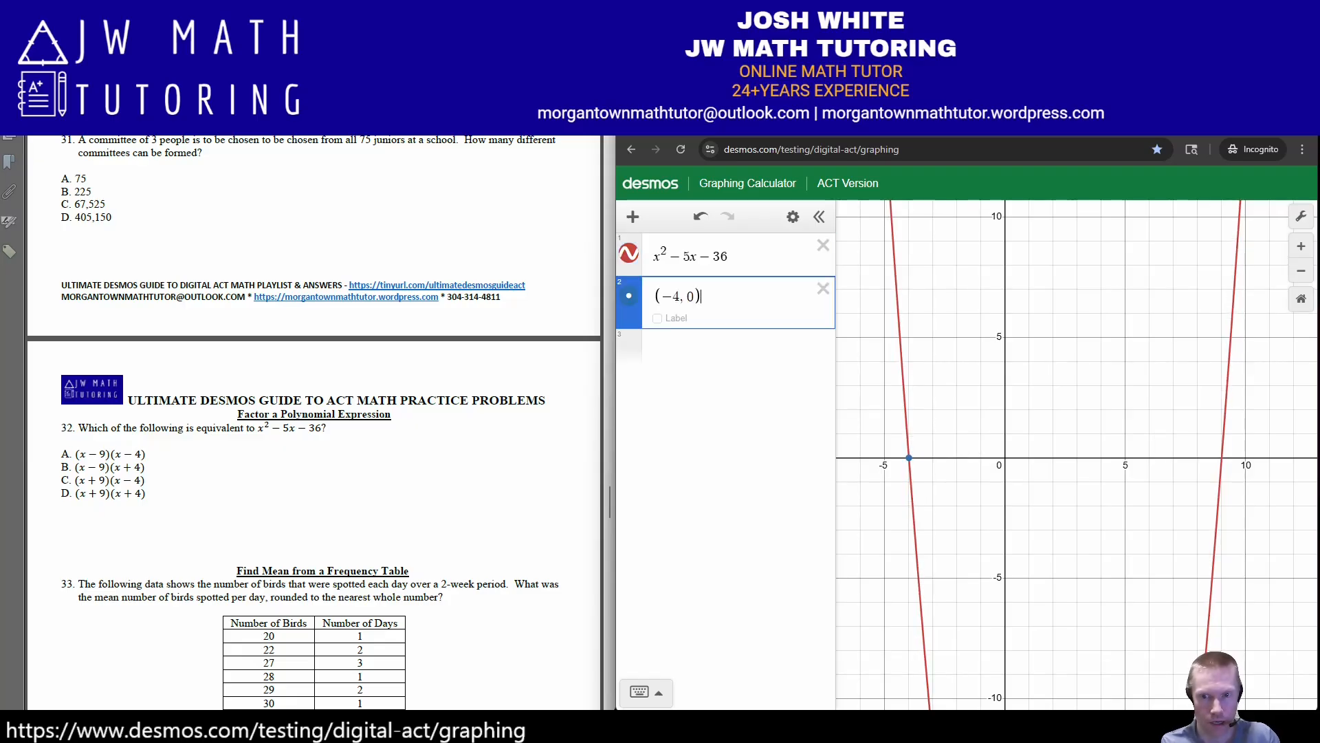
{"action": "left_click", "coordinate": [1221, 457]}
{"action": "left_click", "coordinate": [1208, 440]}
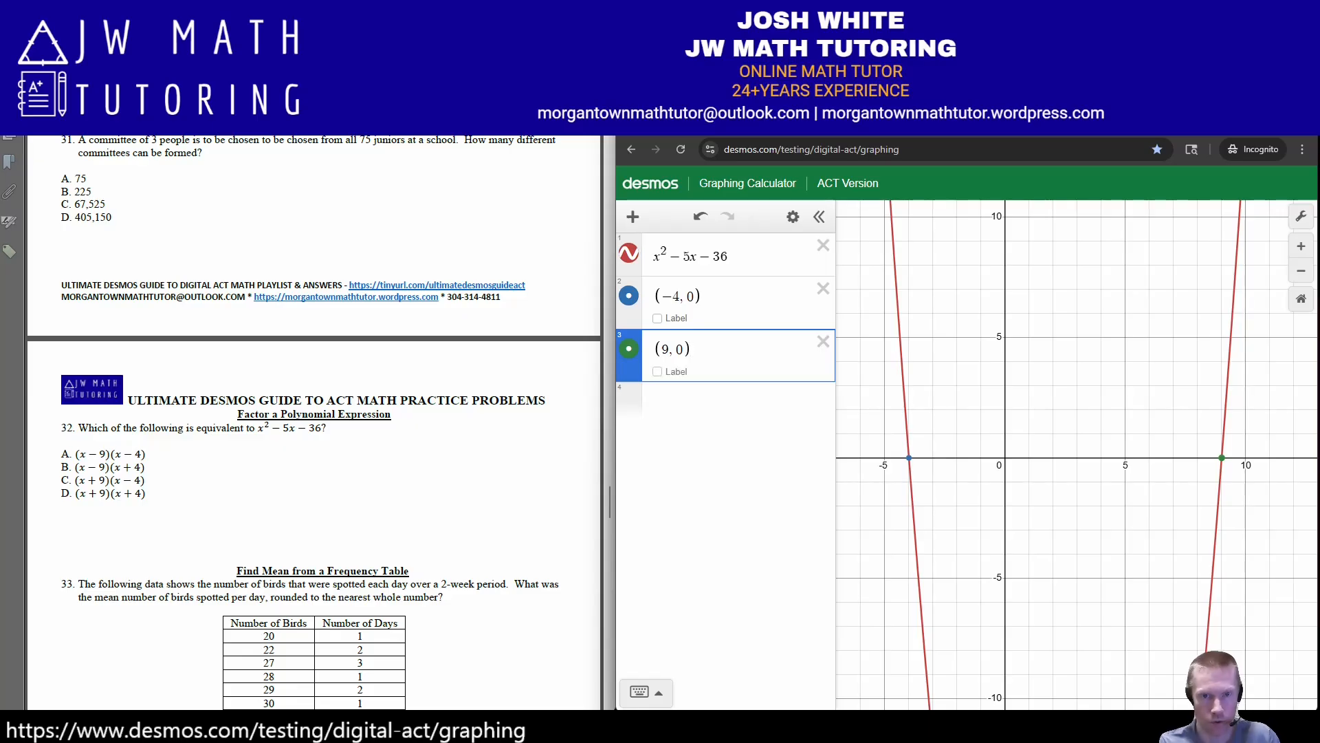
Rewrite the point (−4, 0) as the factored product (x − −4)(x − 9) and delete the (9, 0) line.
{"action": "left_click", "coordinate": [654, 296]}
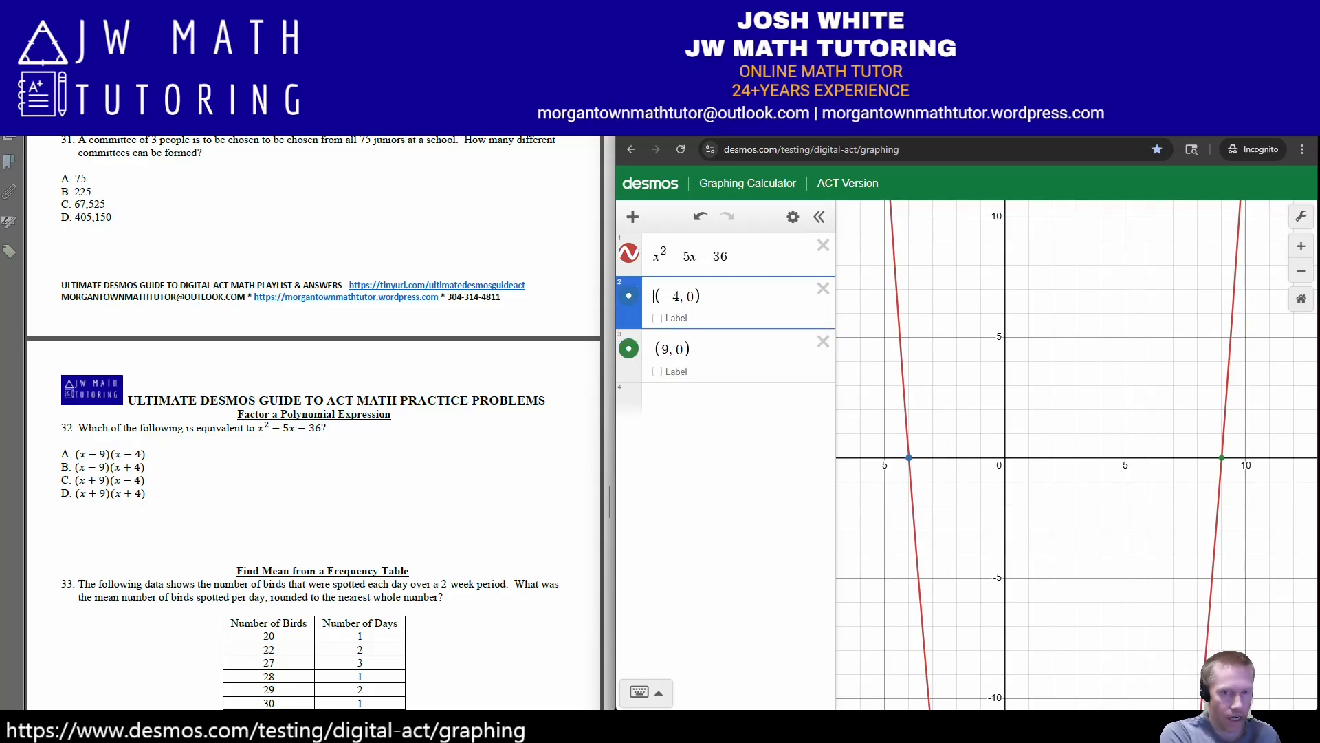
{"action": "key", "text": "Delete"}
{"action": "key", "text": "Delete"}
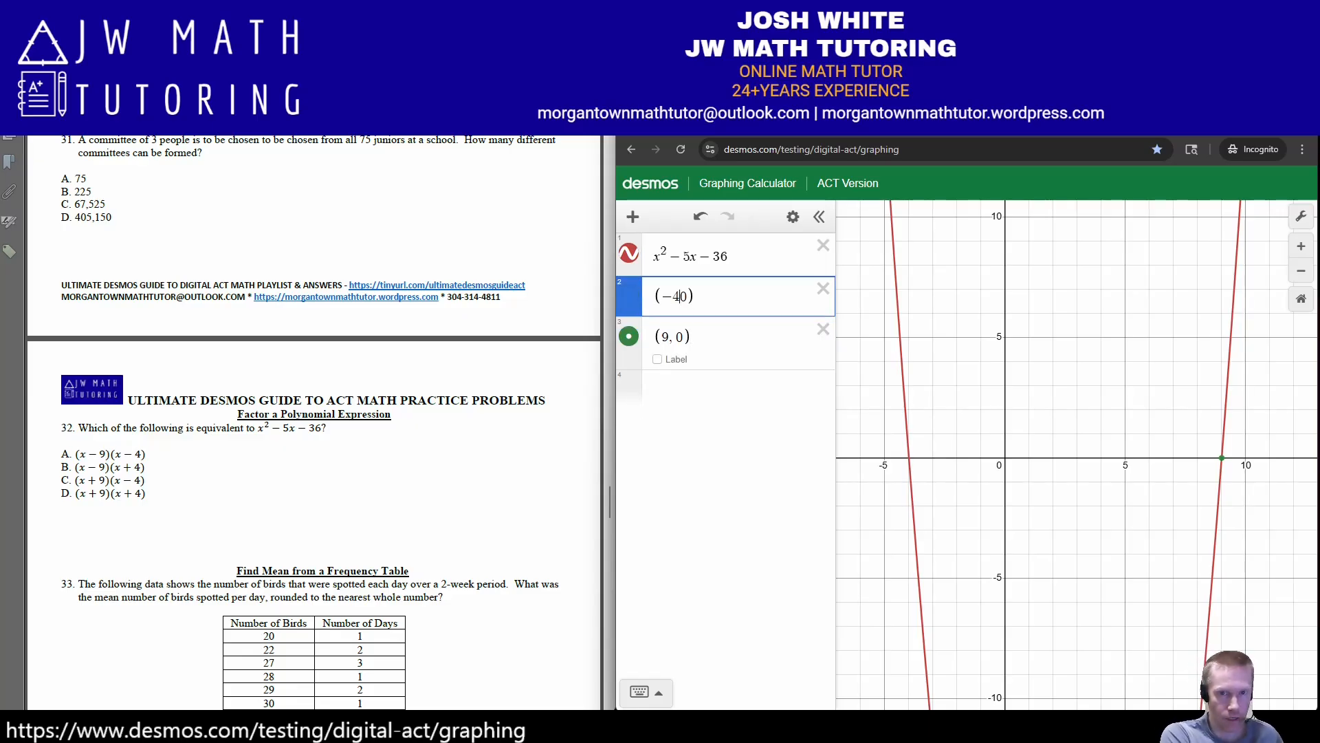
{"action": "key", "text": "Left"}
{"action": "key", "text": "Left"}
{"action": "type", "text": "x"}
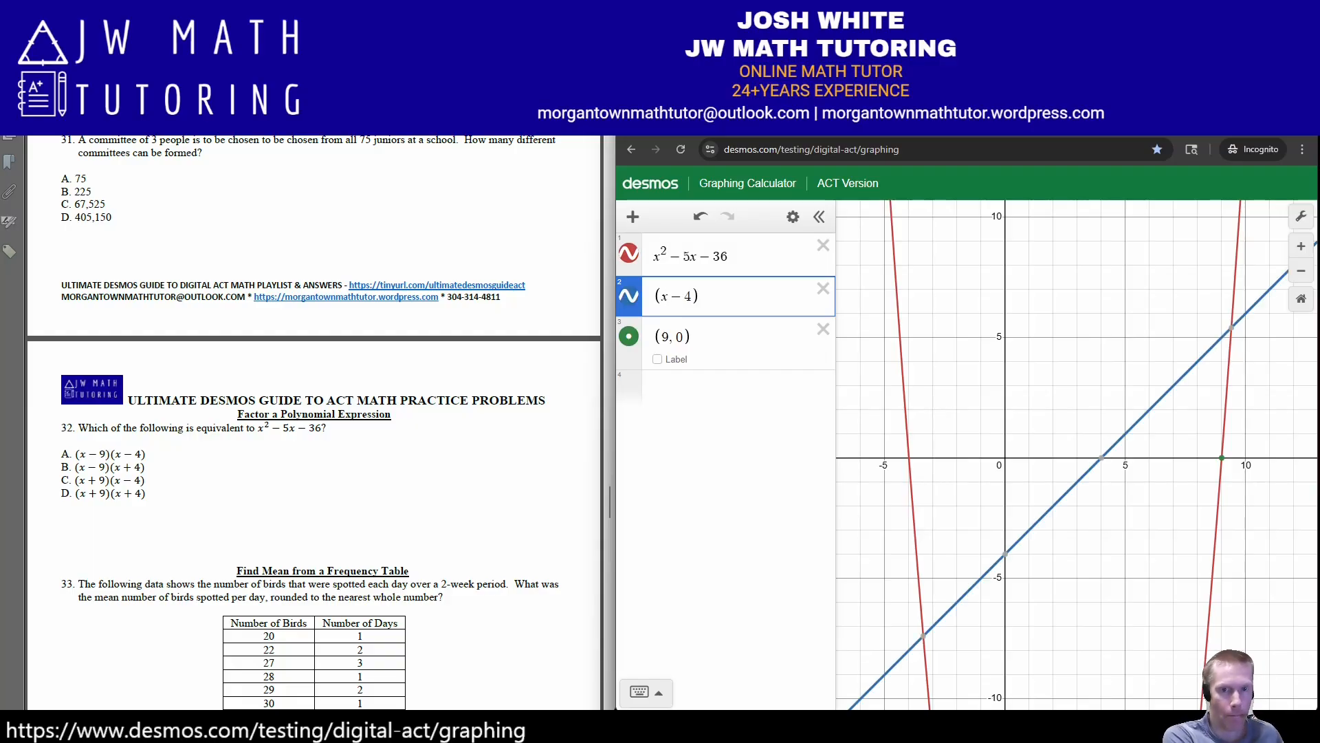
{"action": "type", "text": "-"}
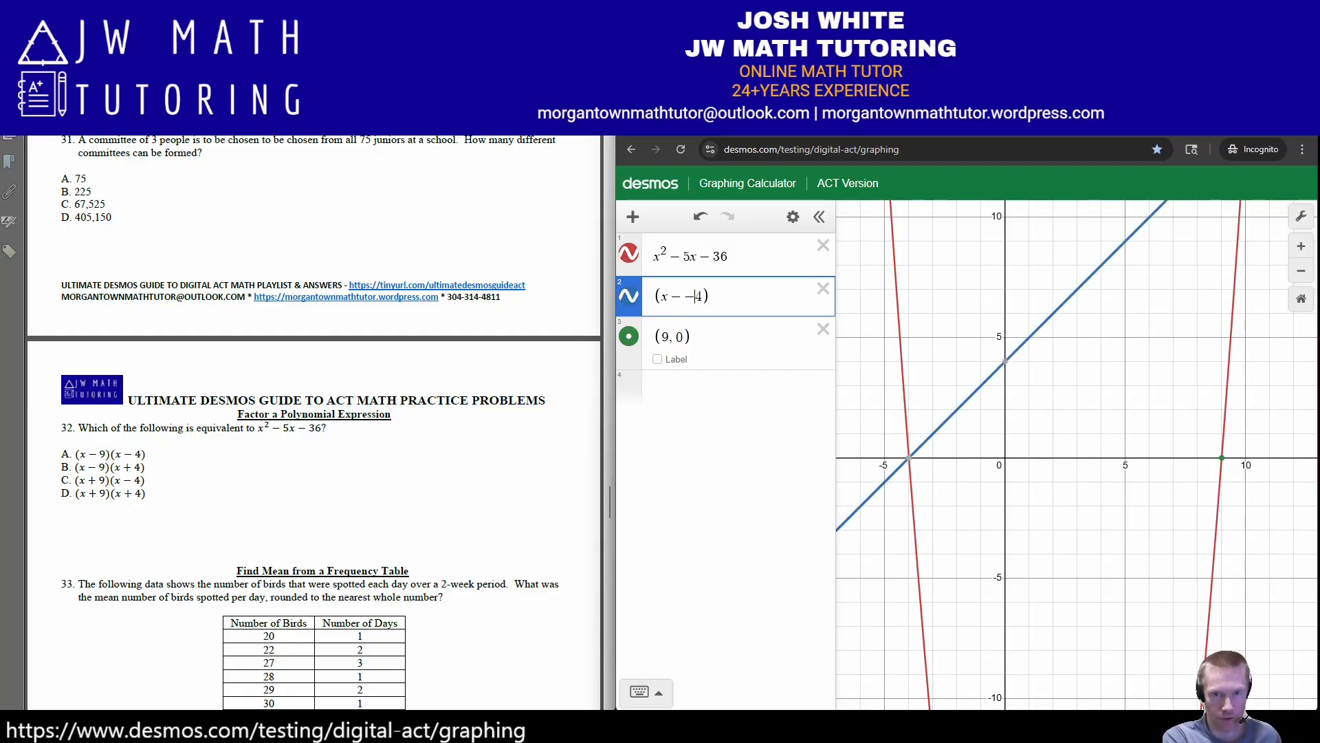
{"action": "type", "text": "("}
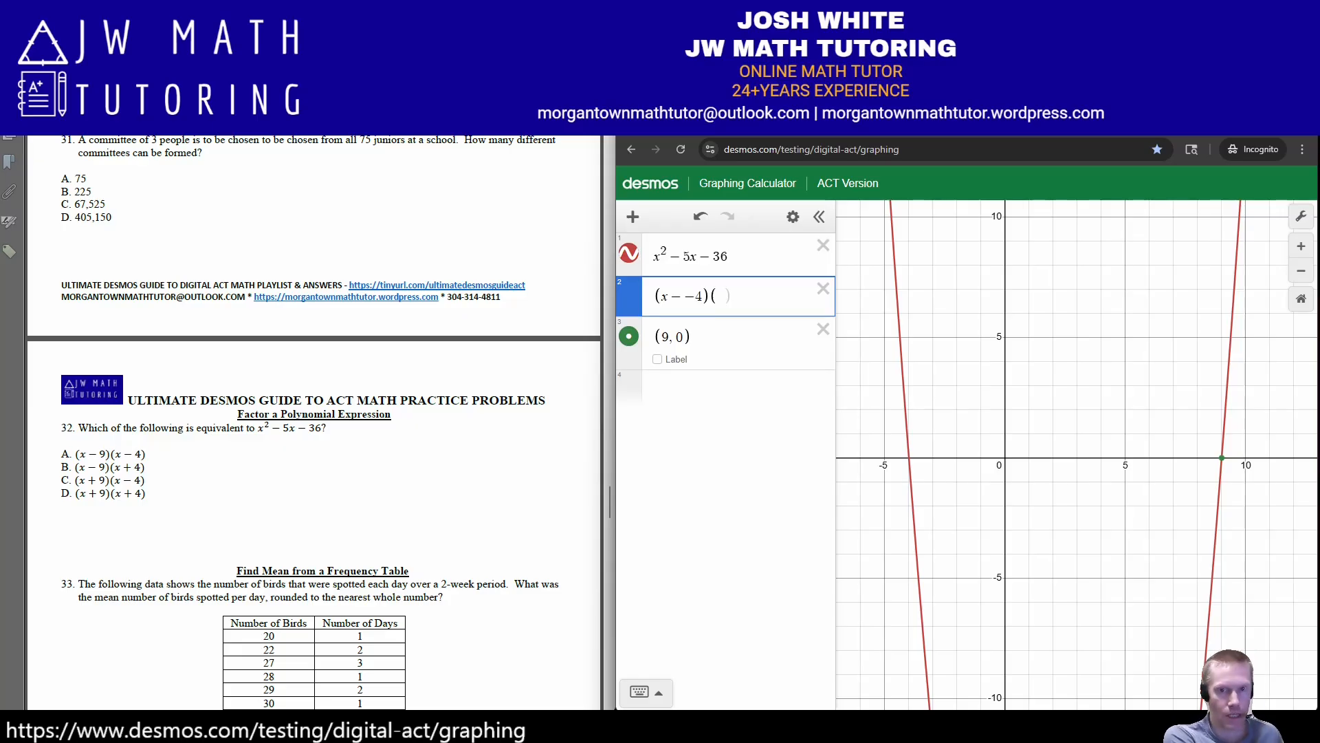
{"action": "type", "text": "x-9"}
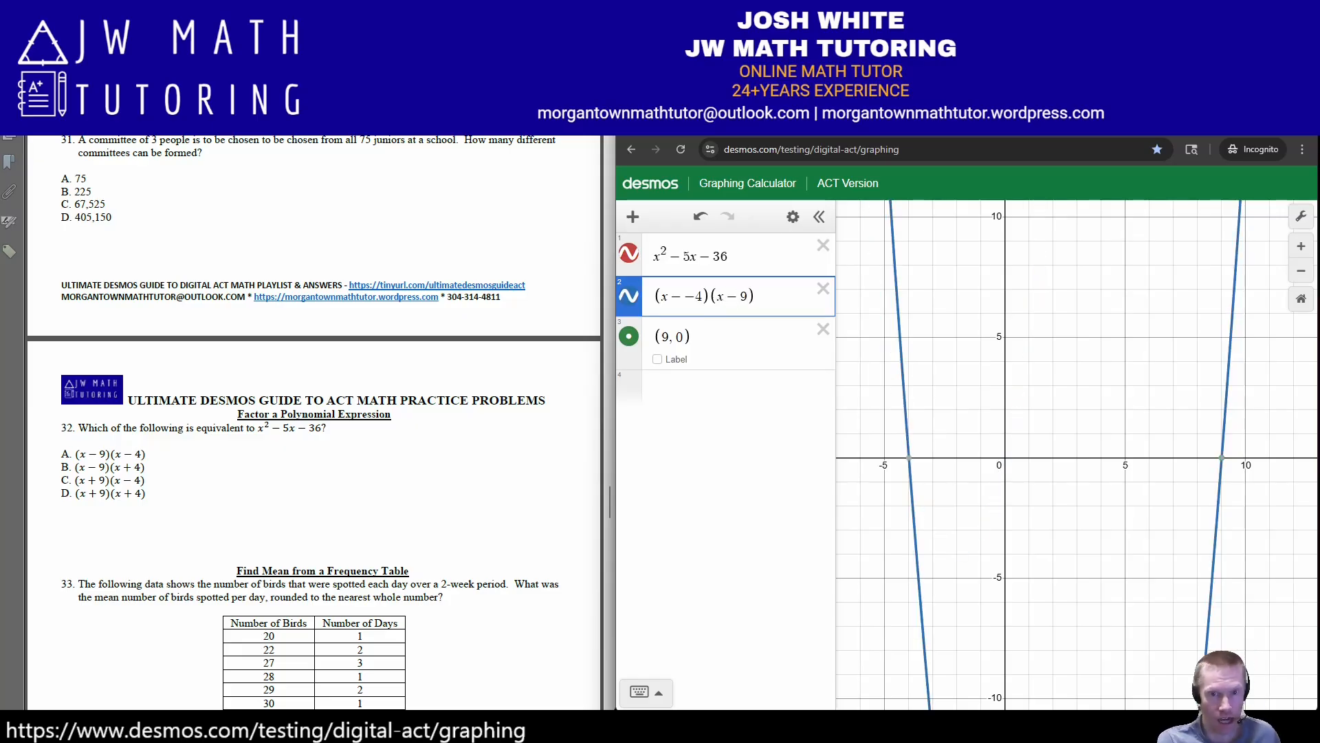
{"action": "left_click", "coordinate": [823, 328]}
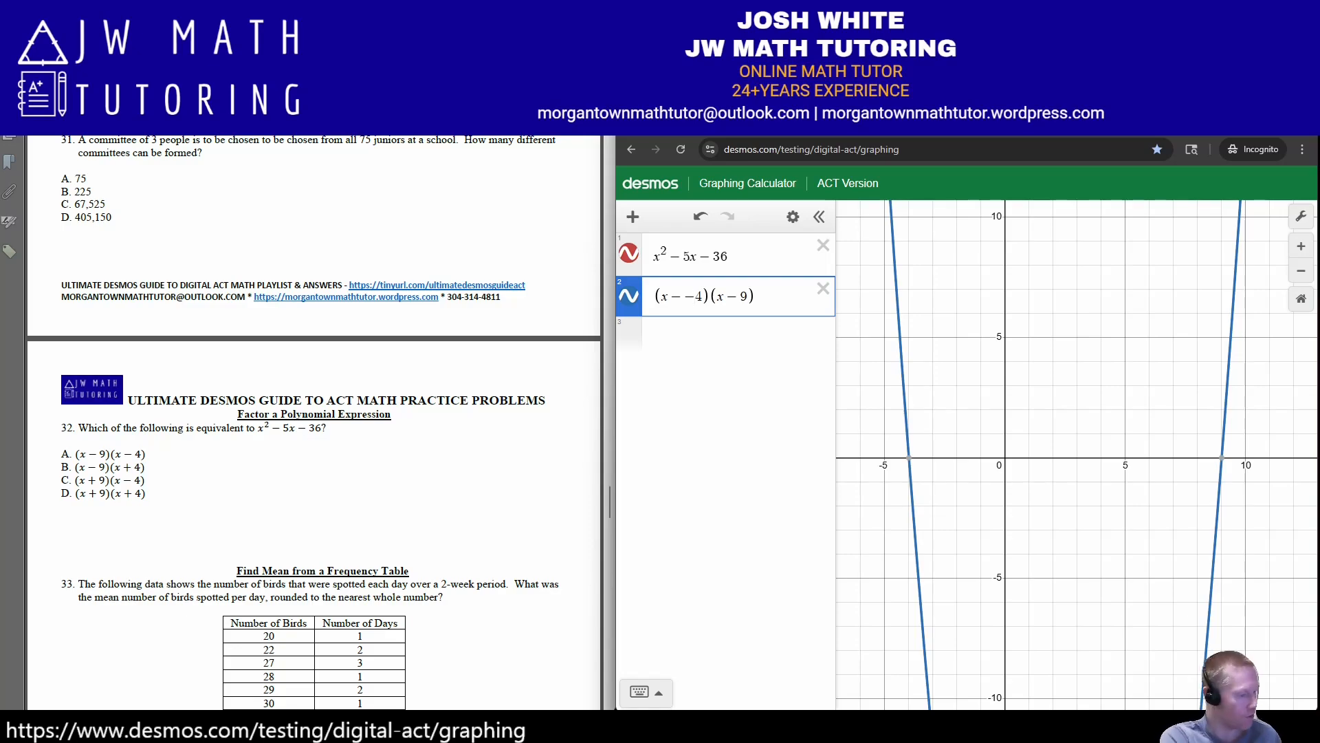
Simplify the double negative to give (x + 4)(x − 9) and circle choice B for question 32.
{"action": "key", "text": "BackSpace"}
{"action": "key", "text": "BackSpace"}
{"action": "type", "text": "+"}
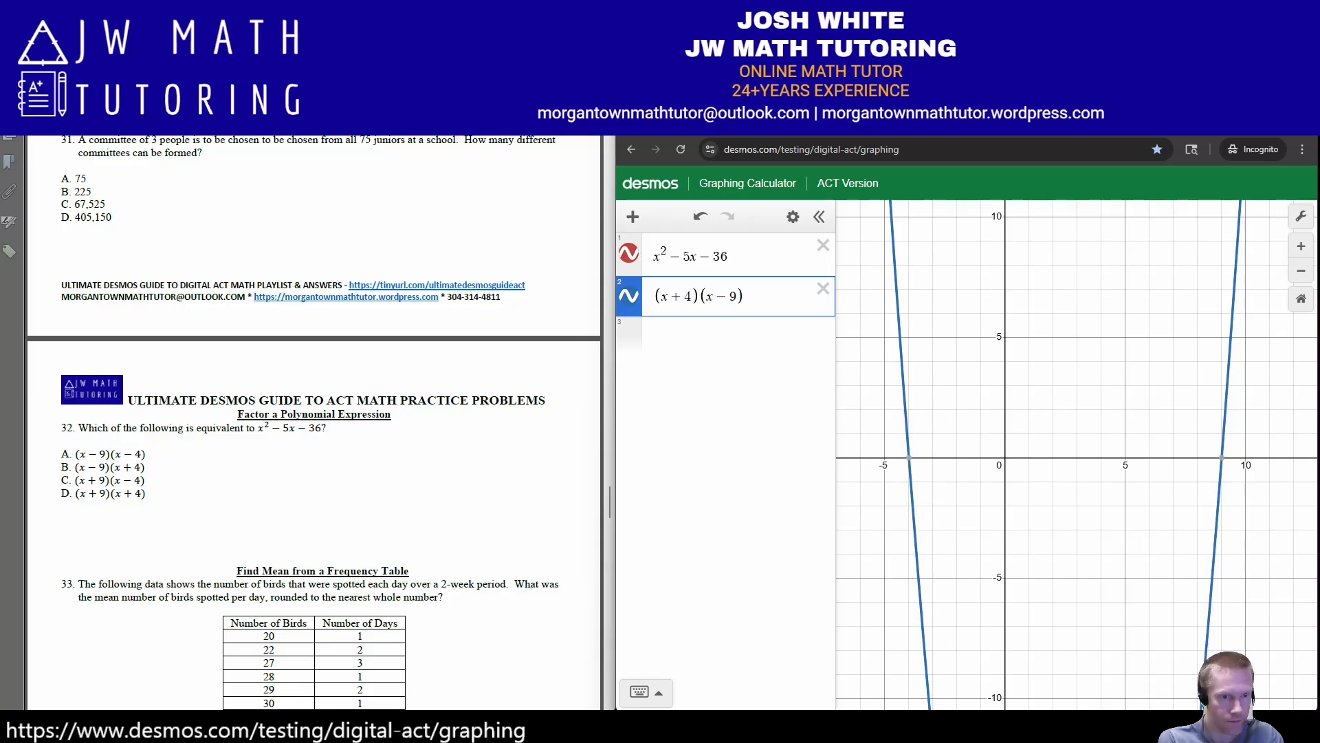
{"action": "mouse_move", "coordinate": [74, 457]}
{"action": "left_mouse_down"}
{"action": "mouse_move", "coordinate": [54, 465]}
{"action": "mouse_move", "coordinate": [156, 468]}
{"action": "mouse_move", "coordinate": [72, 456]}
{"action": "left_mouse_up"}
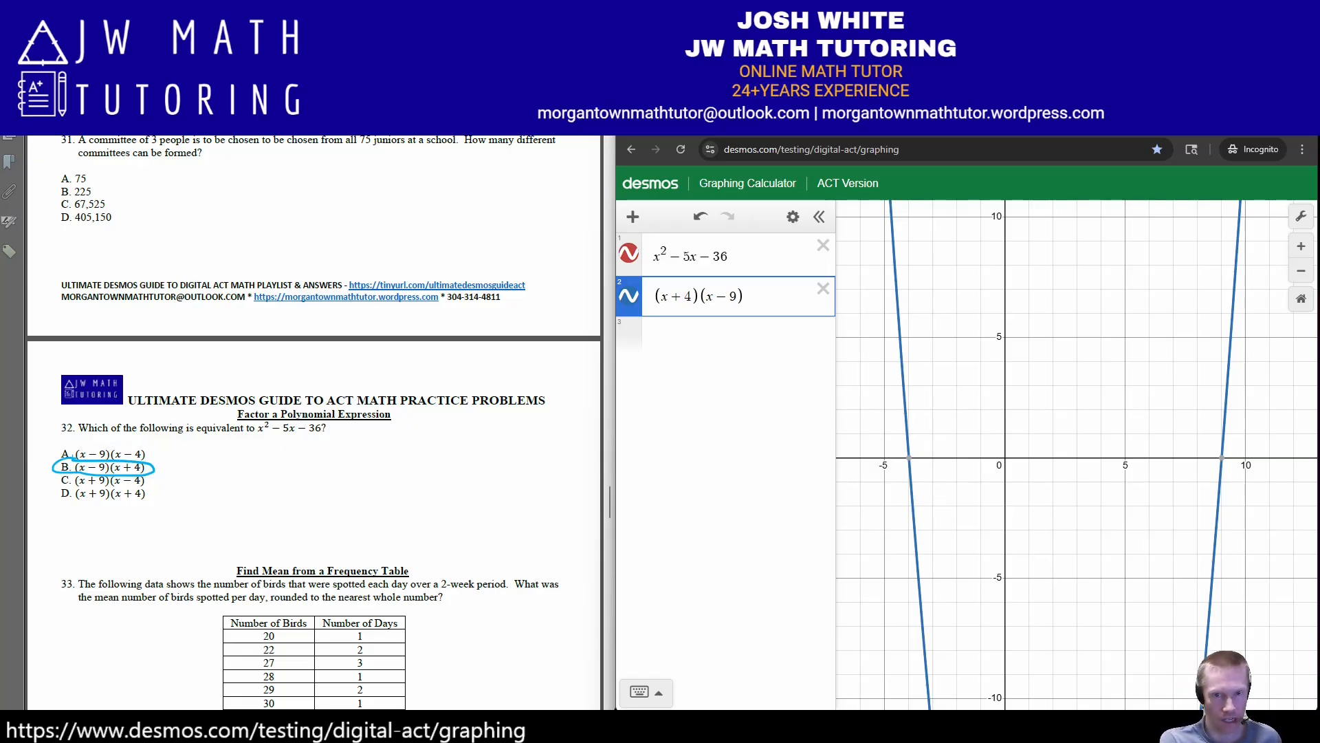
Graph answer choice B, (x − 9)(x + 4), on the third line.
{"action": "left_click", "coordinate": [715, 336]}
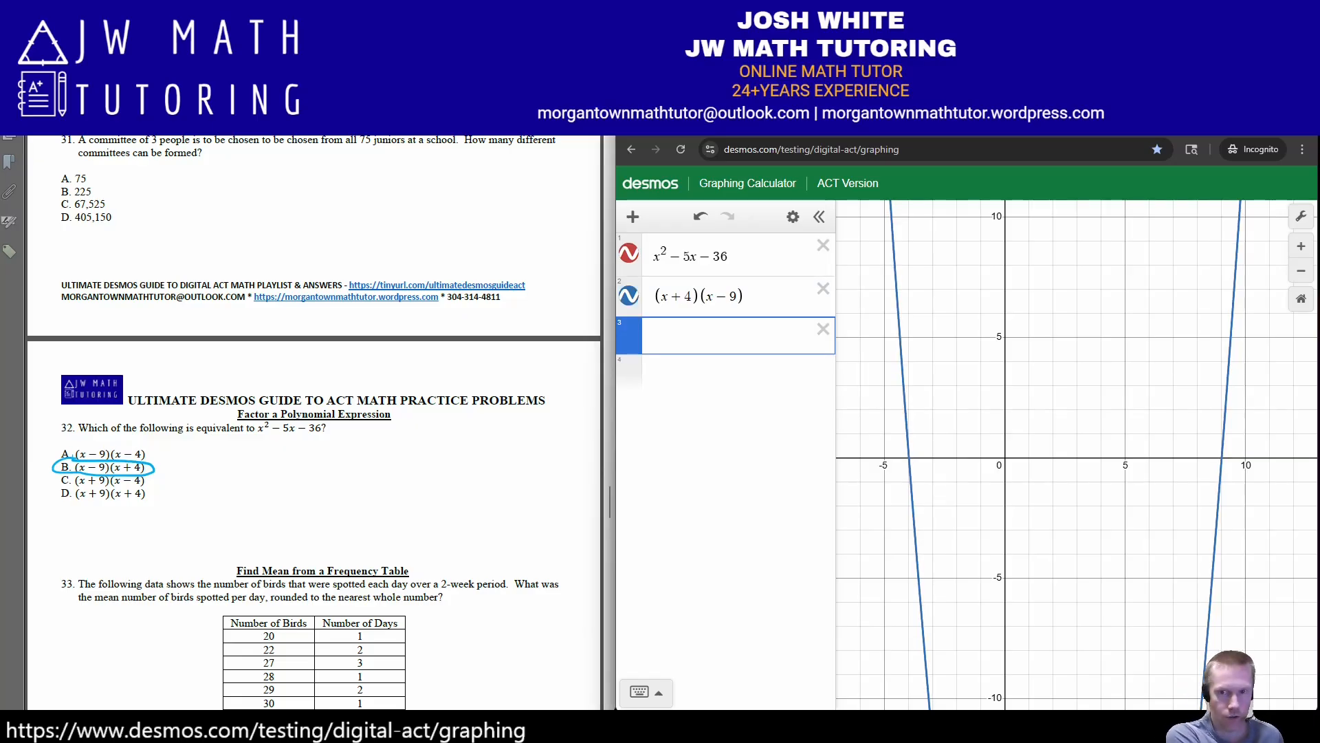
{"action": "type", "text": "(x-"}
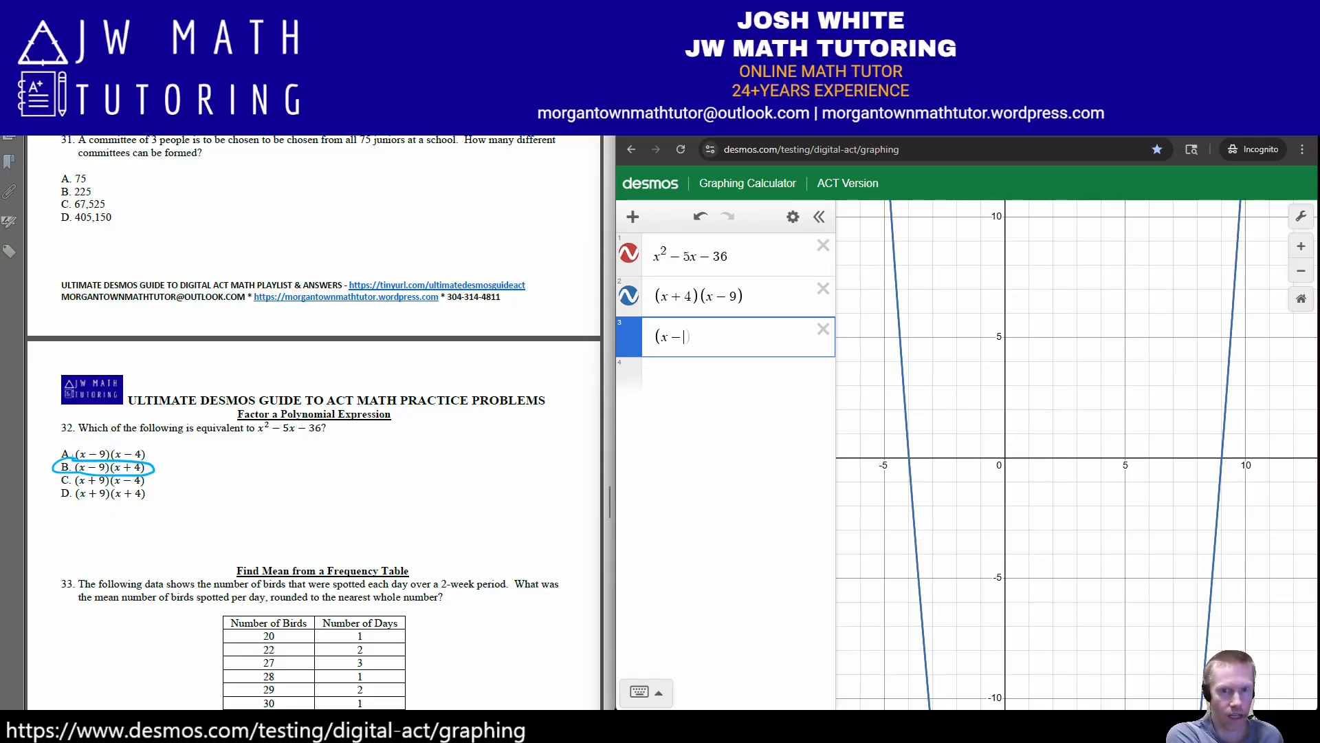
{"action": "type", "text": "9)(x+4)"}
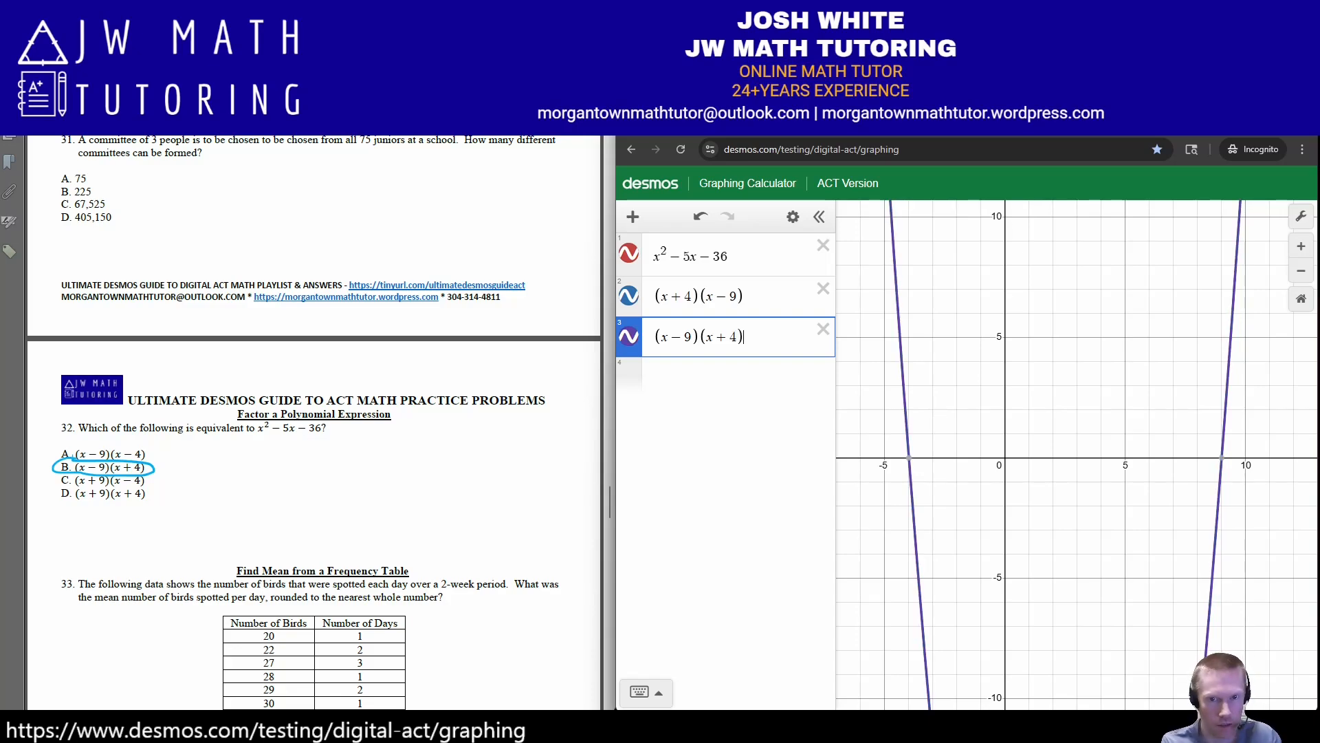
Change the third line to answer choice A, (x − 9)(x − 4).
{"action": "key", "text": "Left"}
{"action": "key", "text": "Left"}
{"action": "key", "text": "BackSpace"}
{"action": "type", "text": "-"}
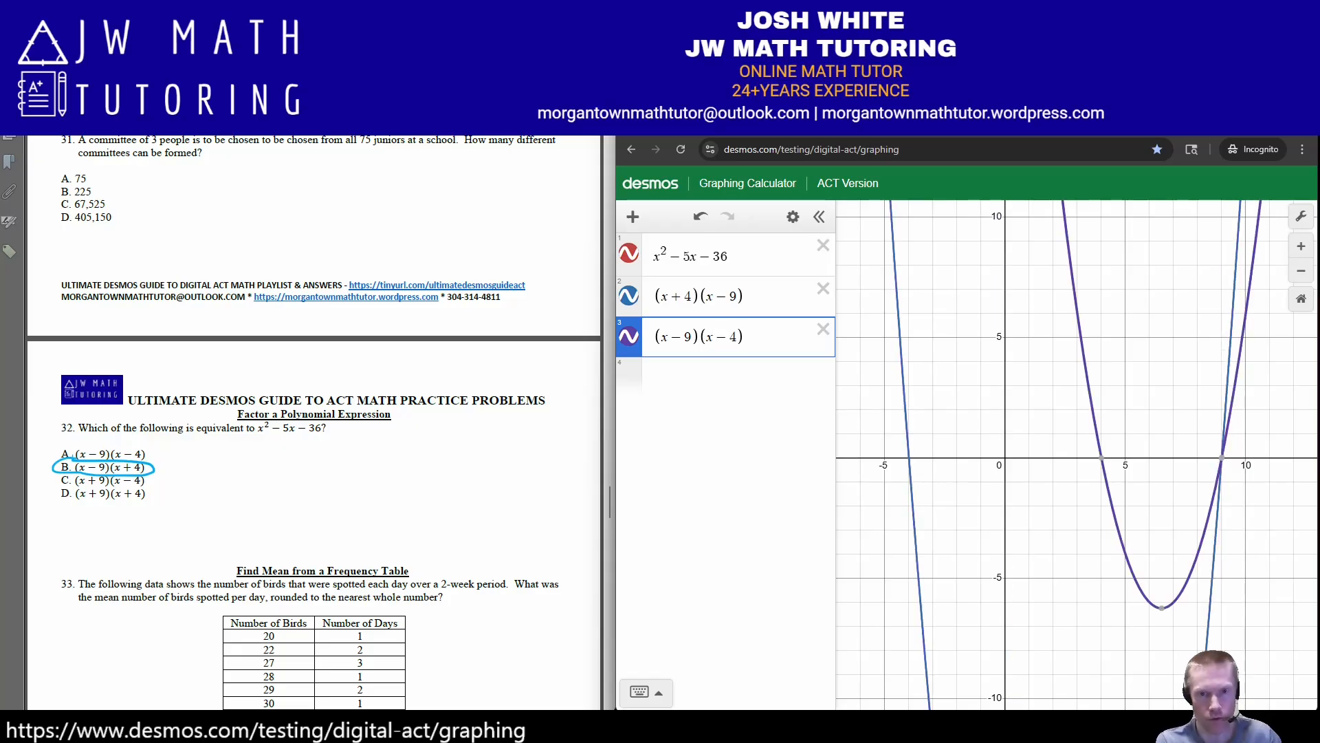
Toggle the second and third graphs to compare them with the original parabola, leaving both hidden.
{"action": "left_click", "coordinate": [628, 295]}
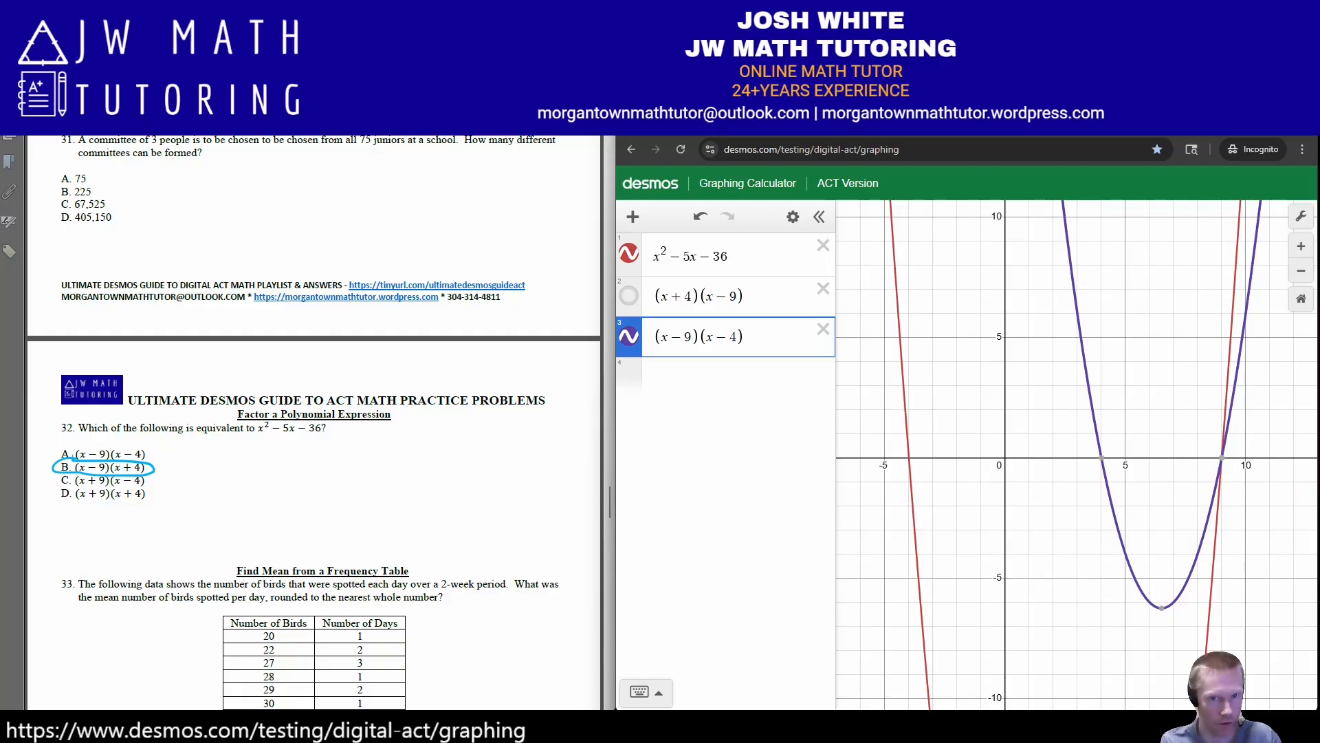
{"action": "left_click", "coordinate": [629, 337]}
{"action": "left_click", "coordinate": [628, 296]}
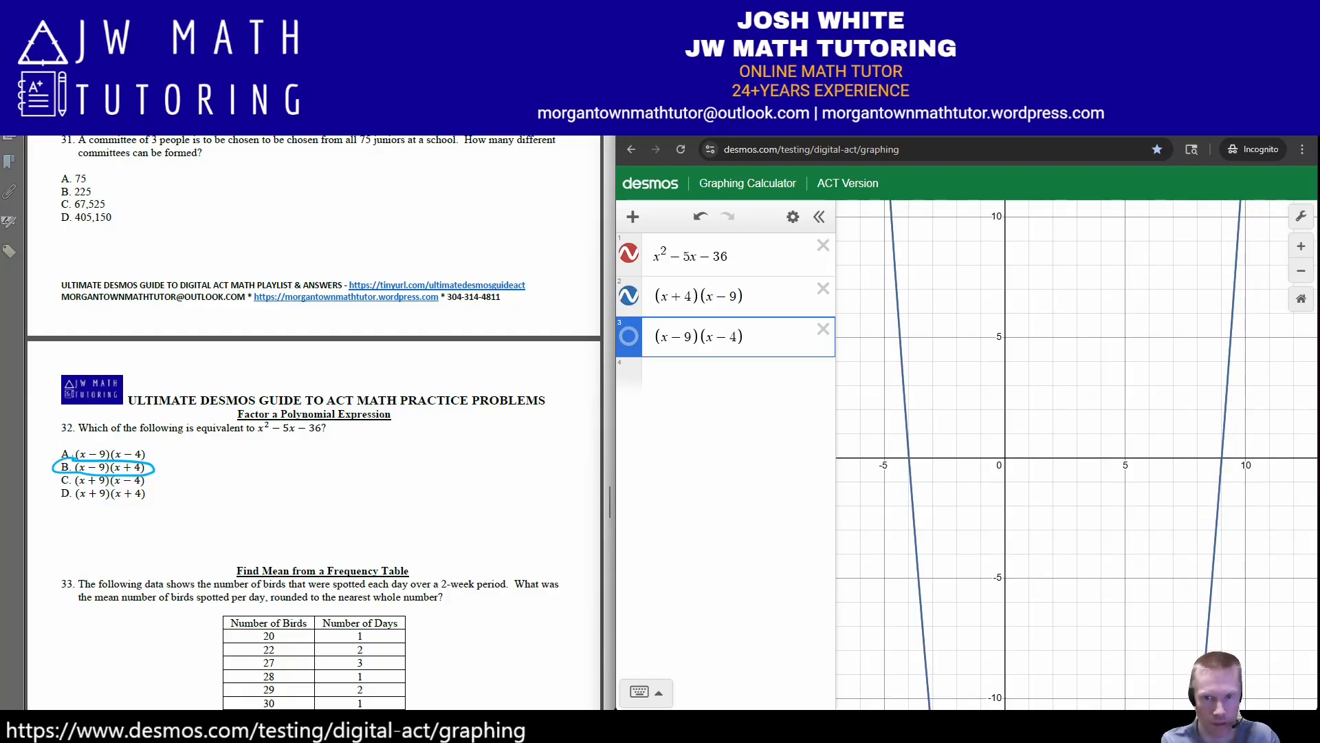
{"action": "left_click", "coordinate": [629, 295]}
{"action": "left_click", "coordinate": [628, 295]}
{"action": "left_click", "coordinate": [629, 295]}
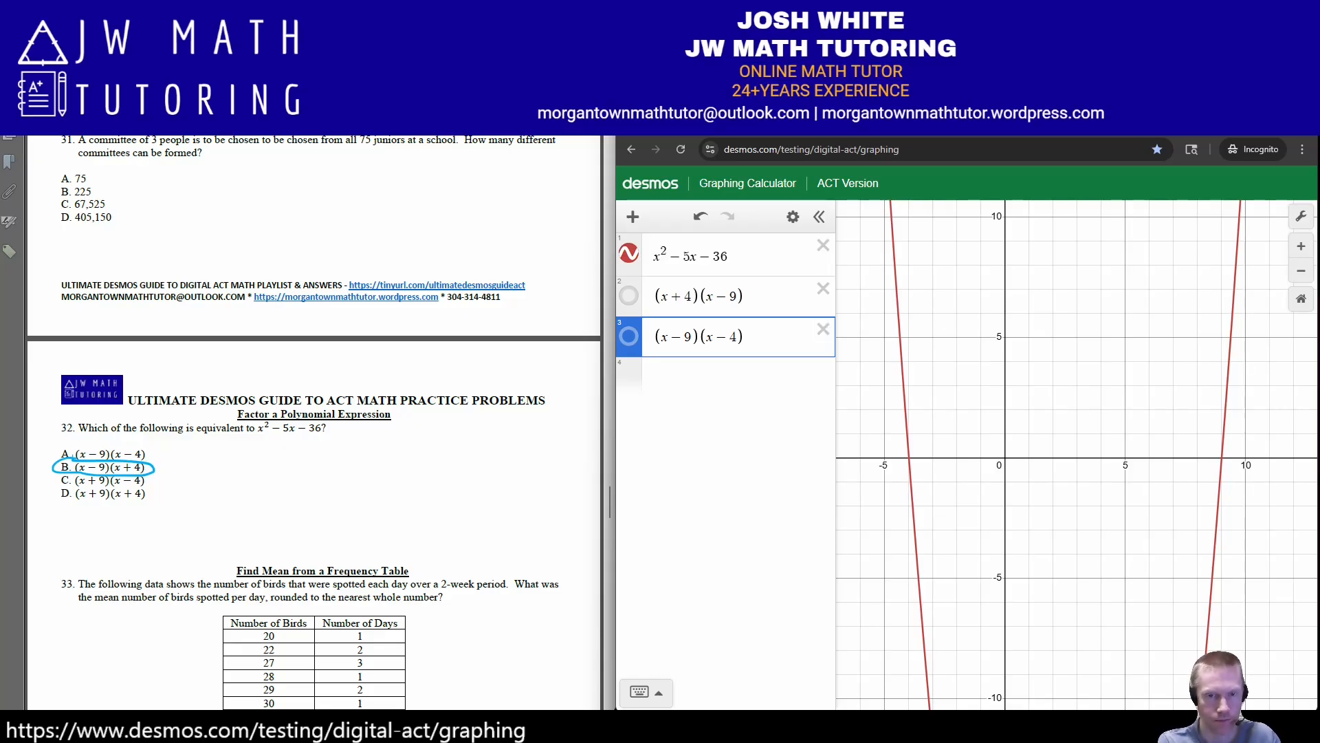
Delete the third line and change the first expression to 2x² − x − 6.
{"action": "left_click", "coordinate": [651, 256]}
{"action": "left_click", "coordinate": [823, 329]}
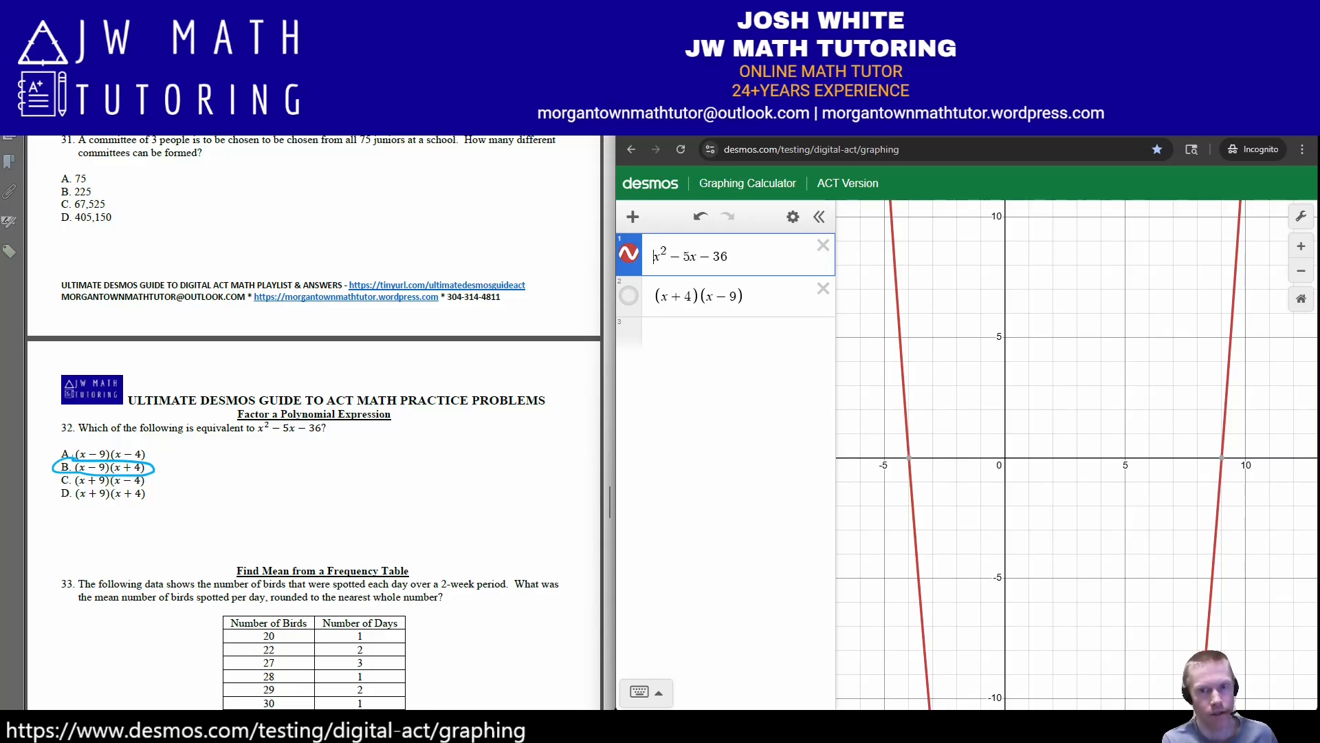
{"action": "type", "text": "2"}
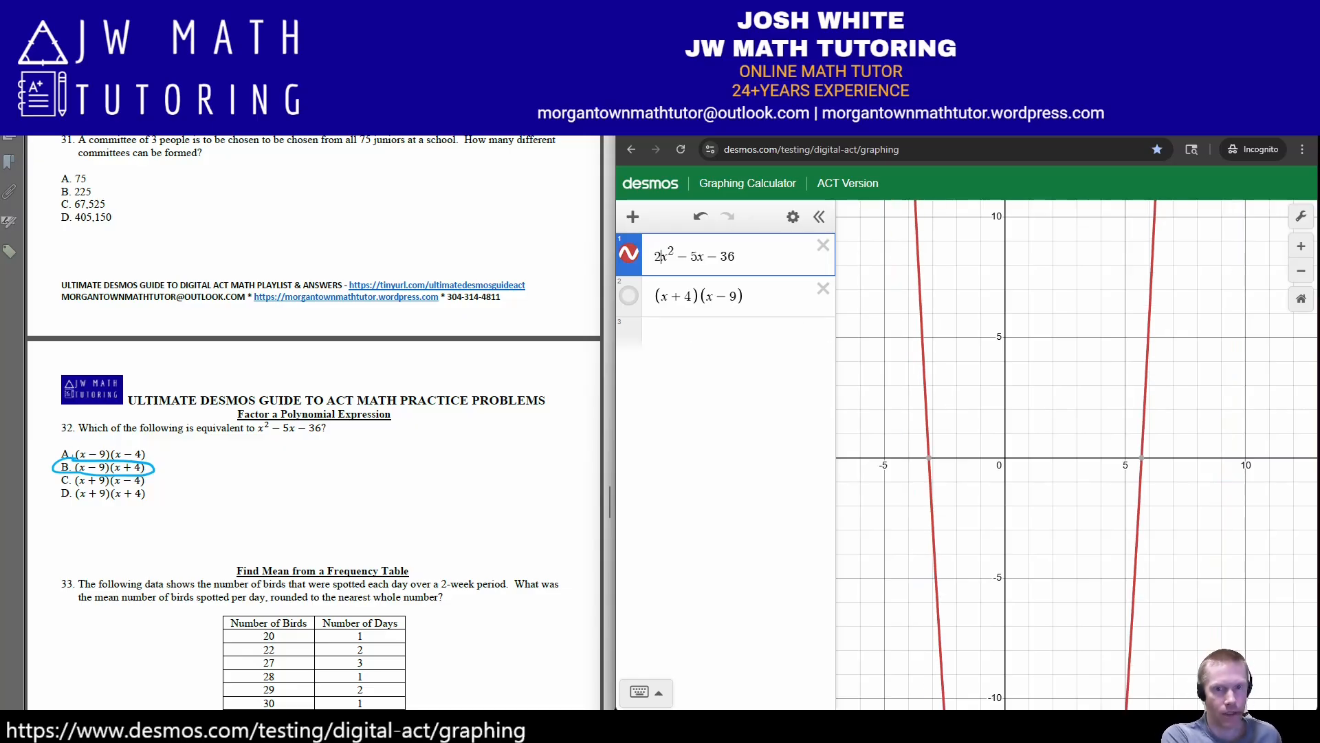
{"action": "key", "text": "Delete"}
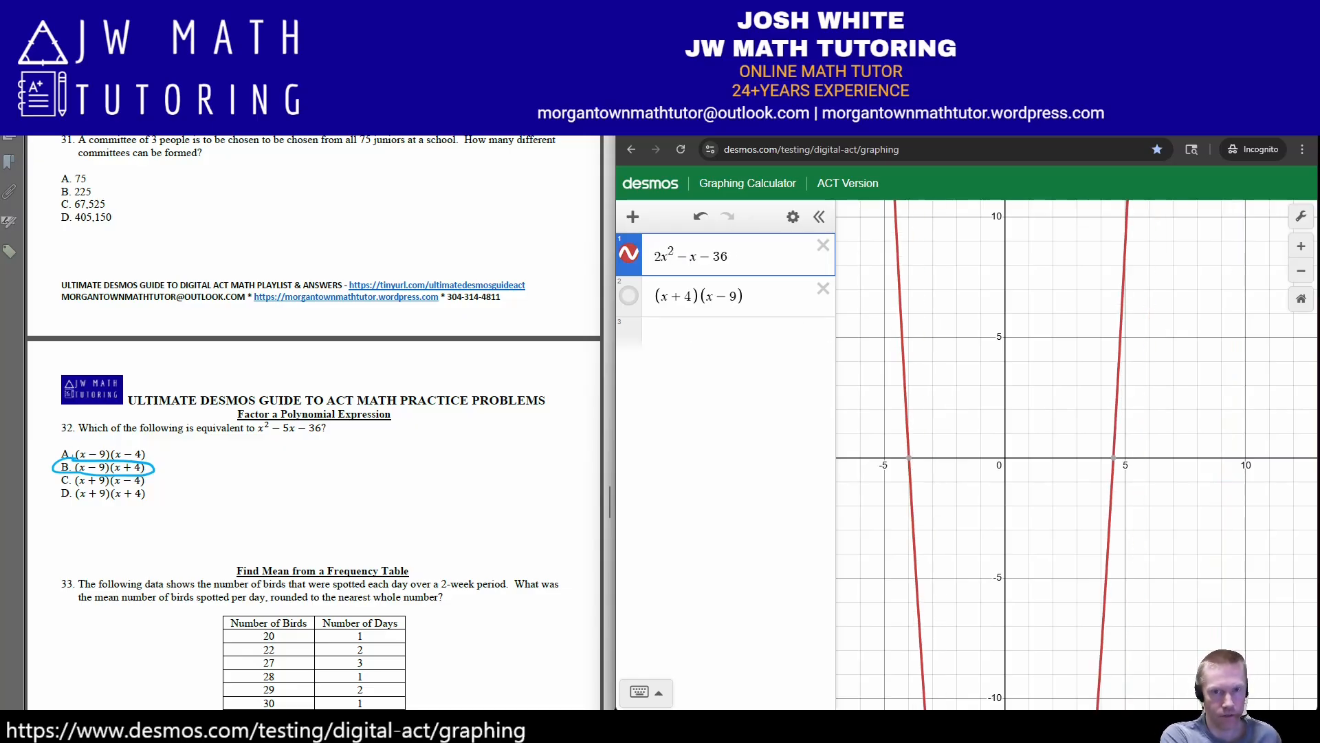
{"action": "left_click", "coordinate": [713, 256]}
{"action": "key", "text": "Delete"}
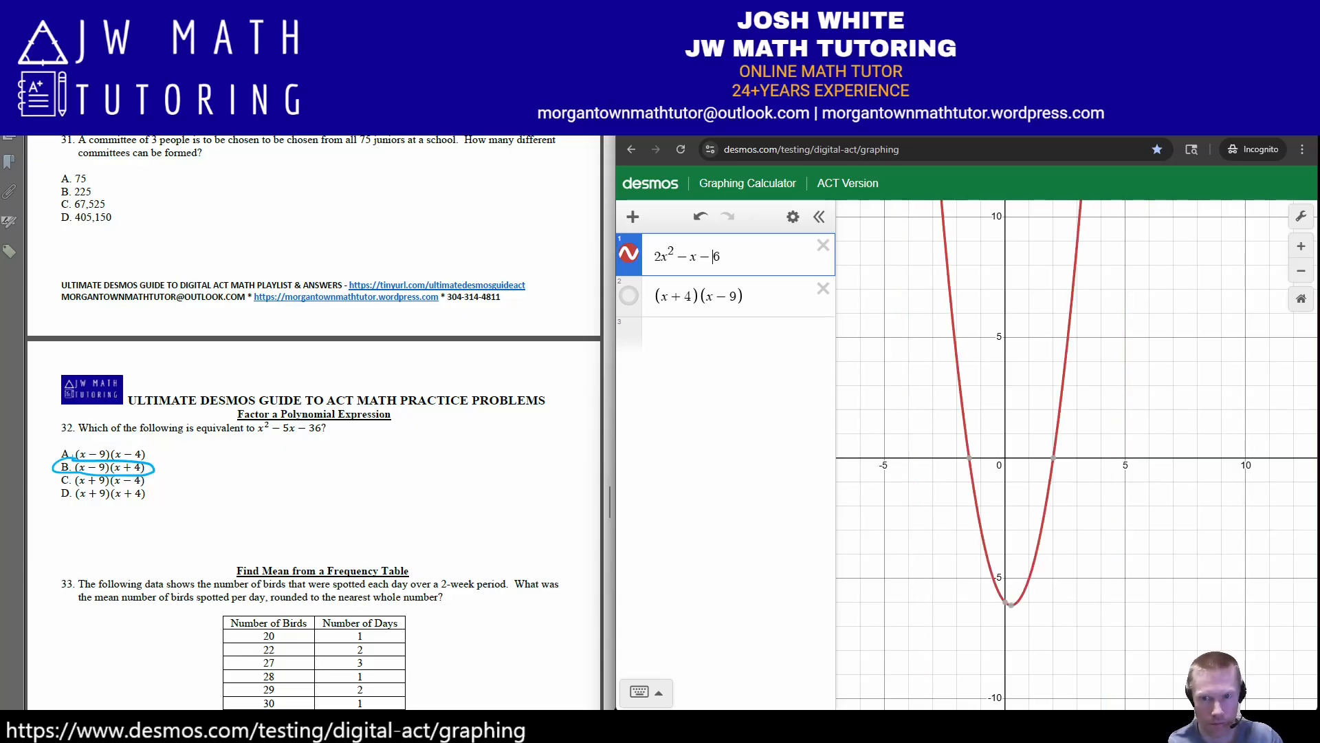
Add the new parabola's x-intercepts (−1.5, 0) and (2, 0) to the expression list.
{"action": "left_click", "coordinate": [1053, 458]}
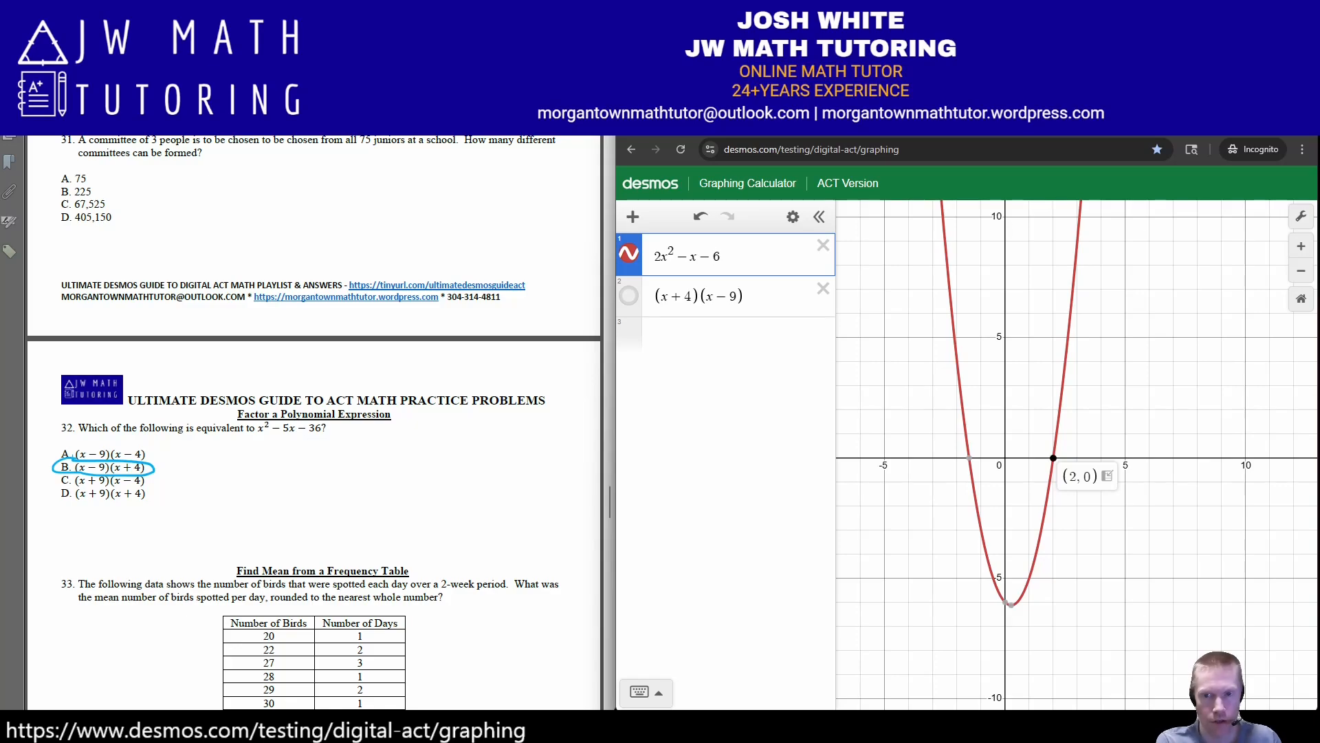
{"action": "left_click", "coordinate": [955, 440]}
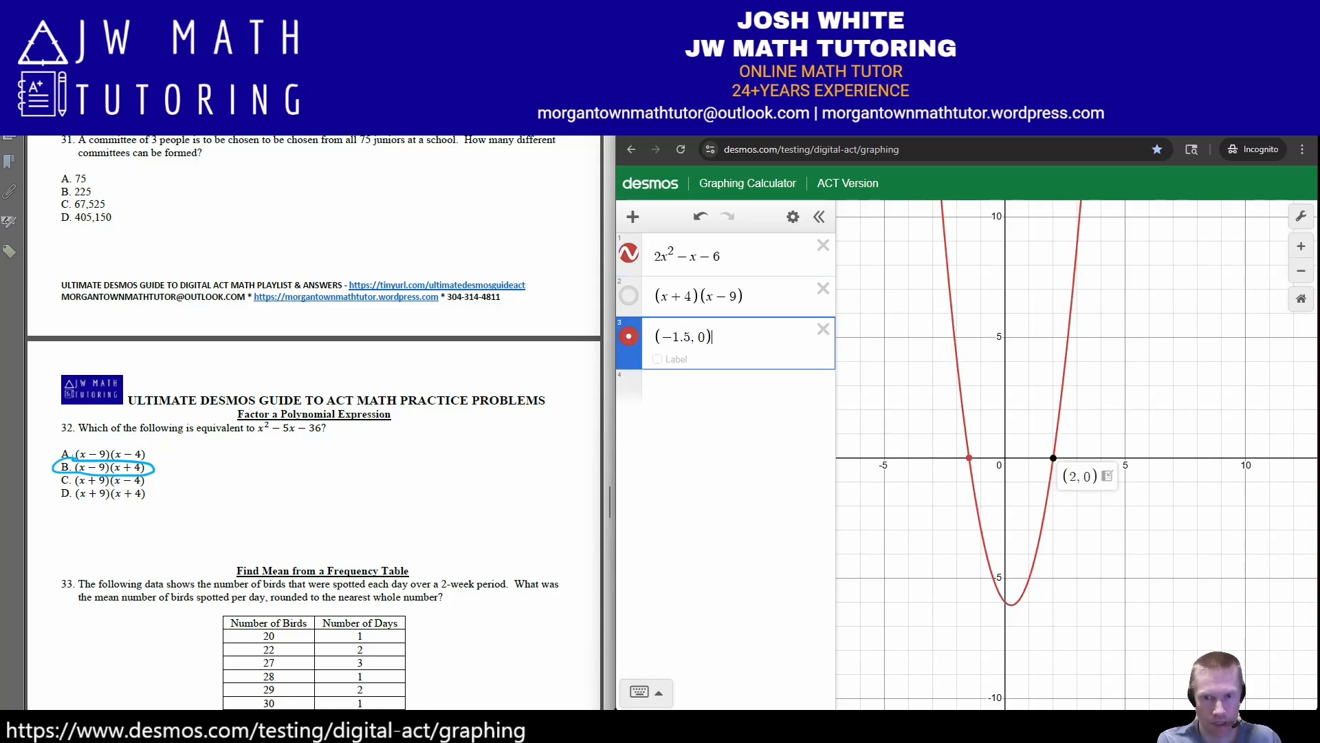
{"action": "left_click", "coordinate": [1108, 476]}
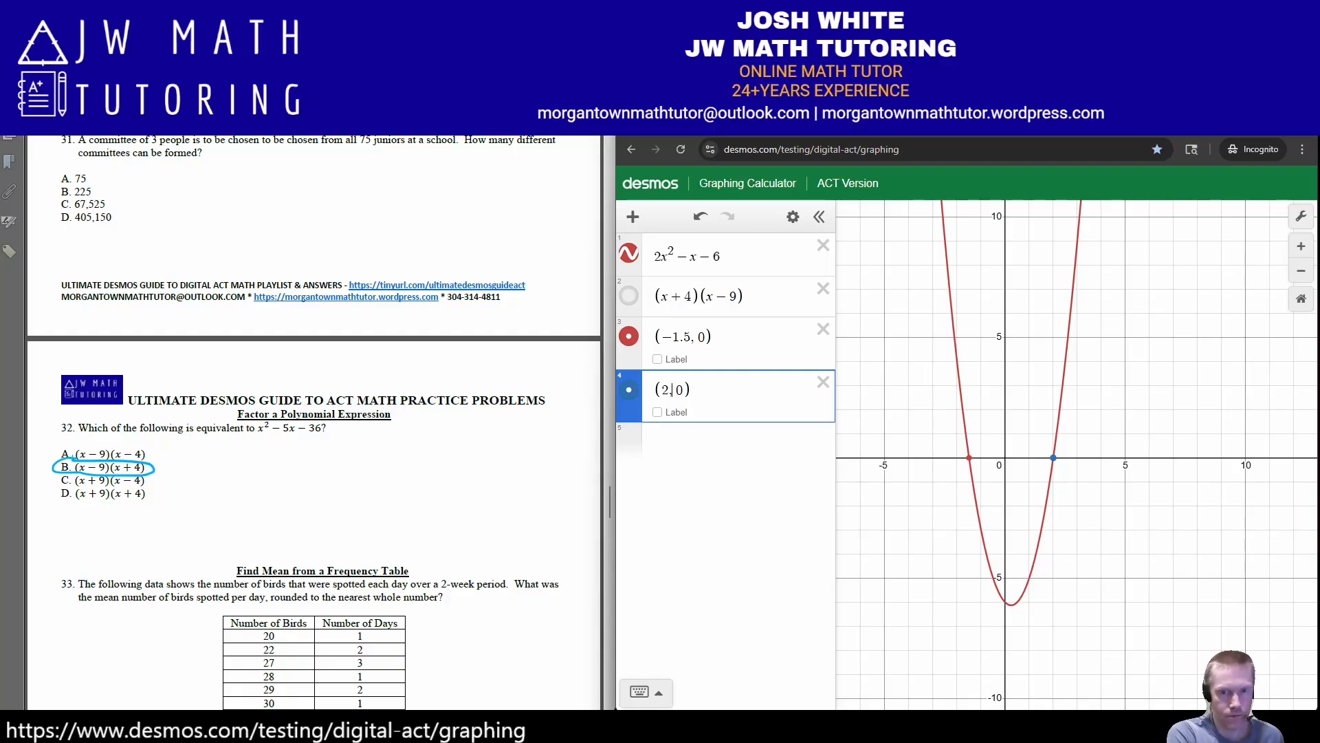
Rewrite the point (2, 0) as the factor (x − 2).
{"action": "key", "text": "Left"}
{"action": "type", "text": "x"}
{"action": "type", "text": "-"}
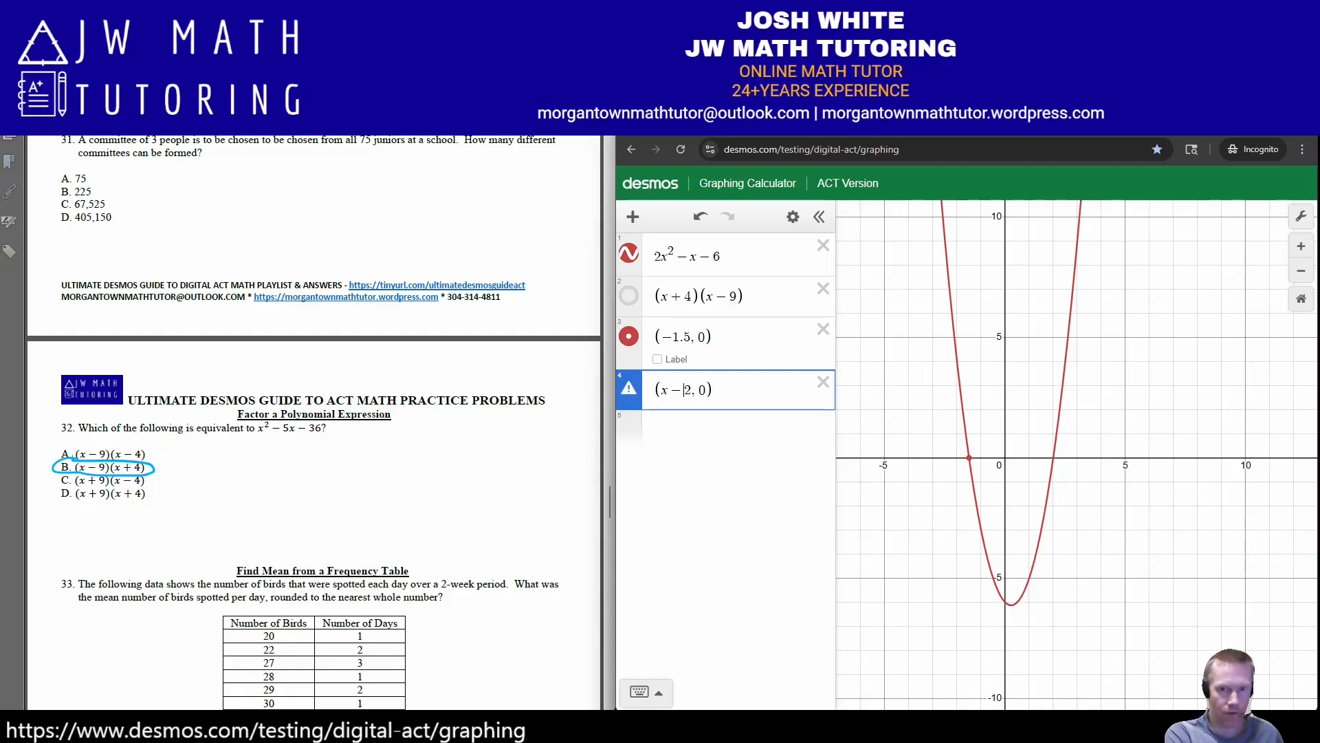
{"action": "key", "text": "Right"}
{"action": "key", "text": "Delete"}
{"action": "key", "text": "Delete"}
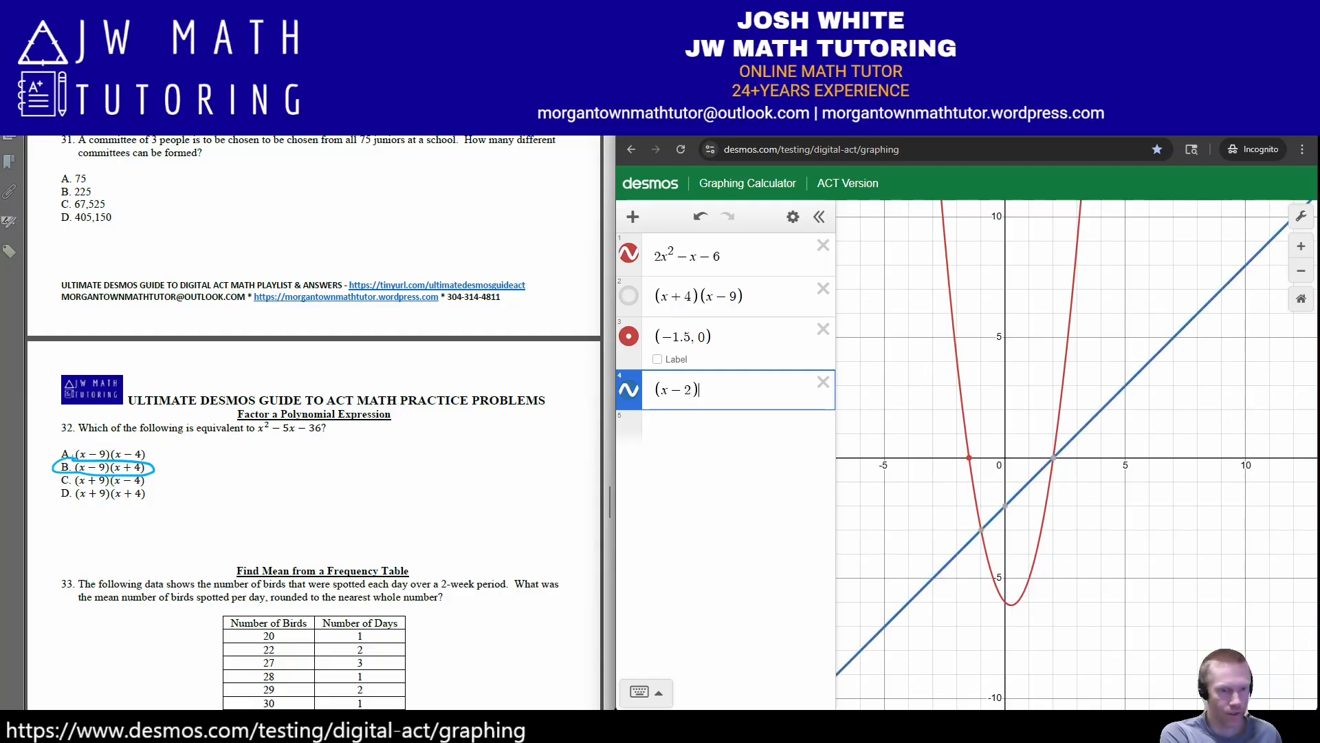
Append the factor (x − −1.5) to (x − 2) and delete the (x + 4)(x − 9) line.
{"action": "type", "text": ")("}
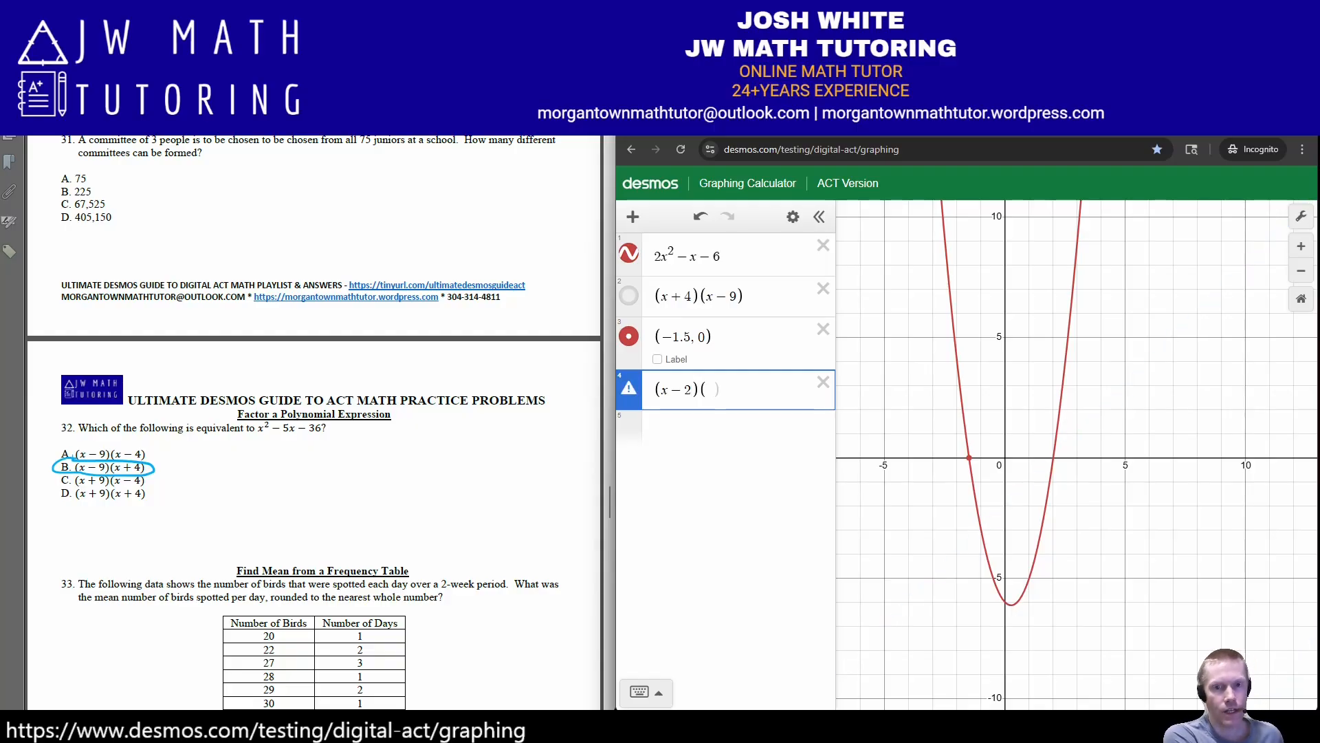
{"action": "type", "text": "x--1.5)"}
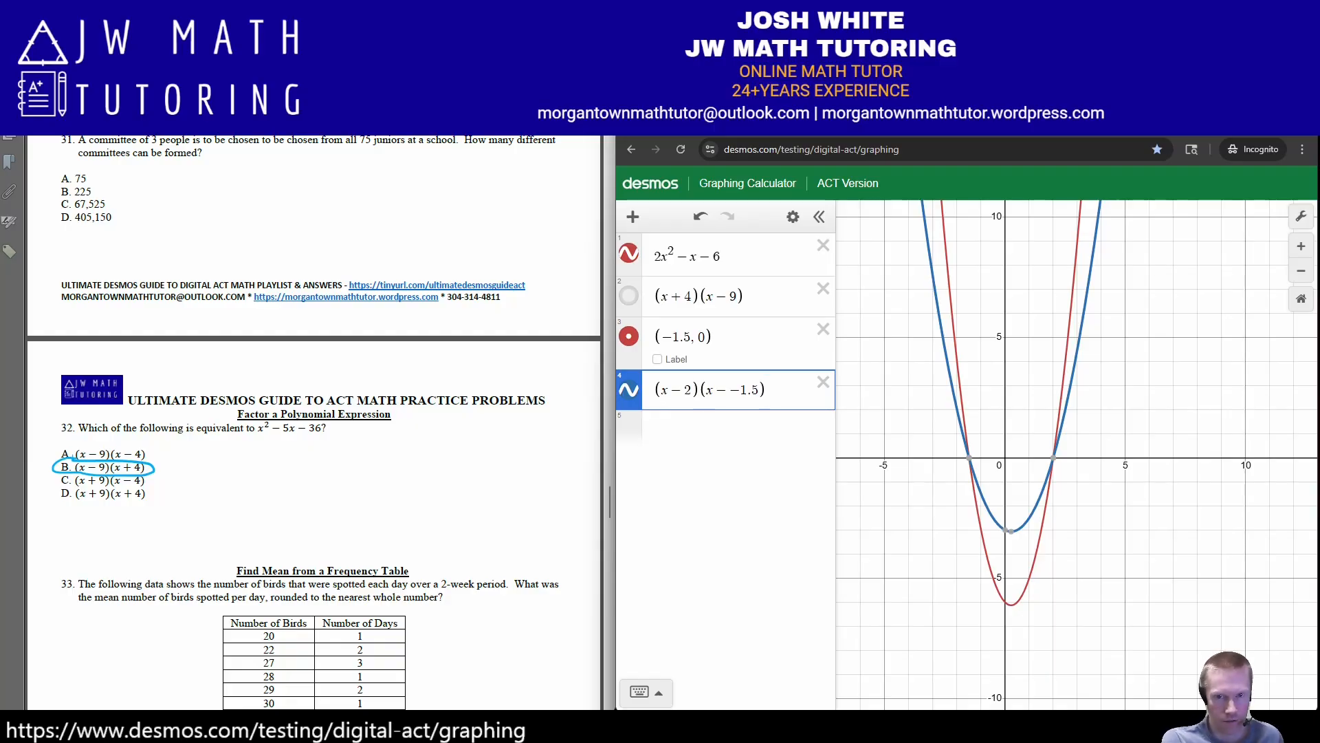
{"action": "key", "text": "shift+Tab"}
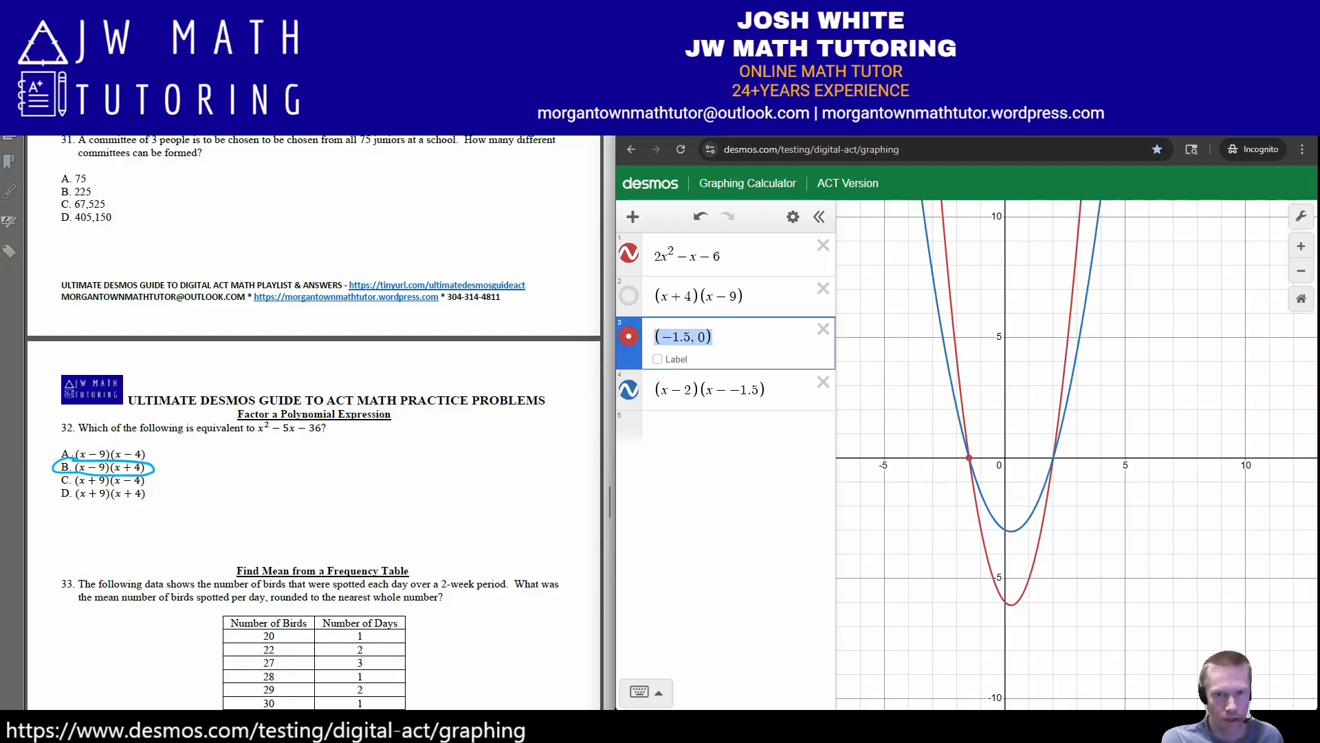
{"action": "left_click", "coordinate": [823, 289]}
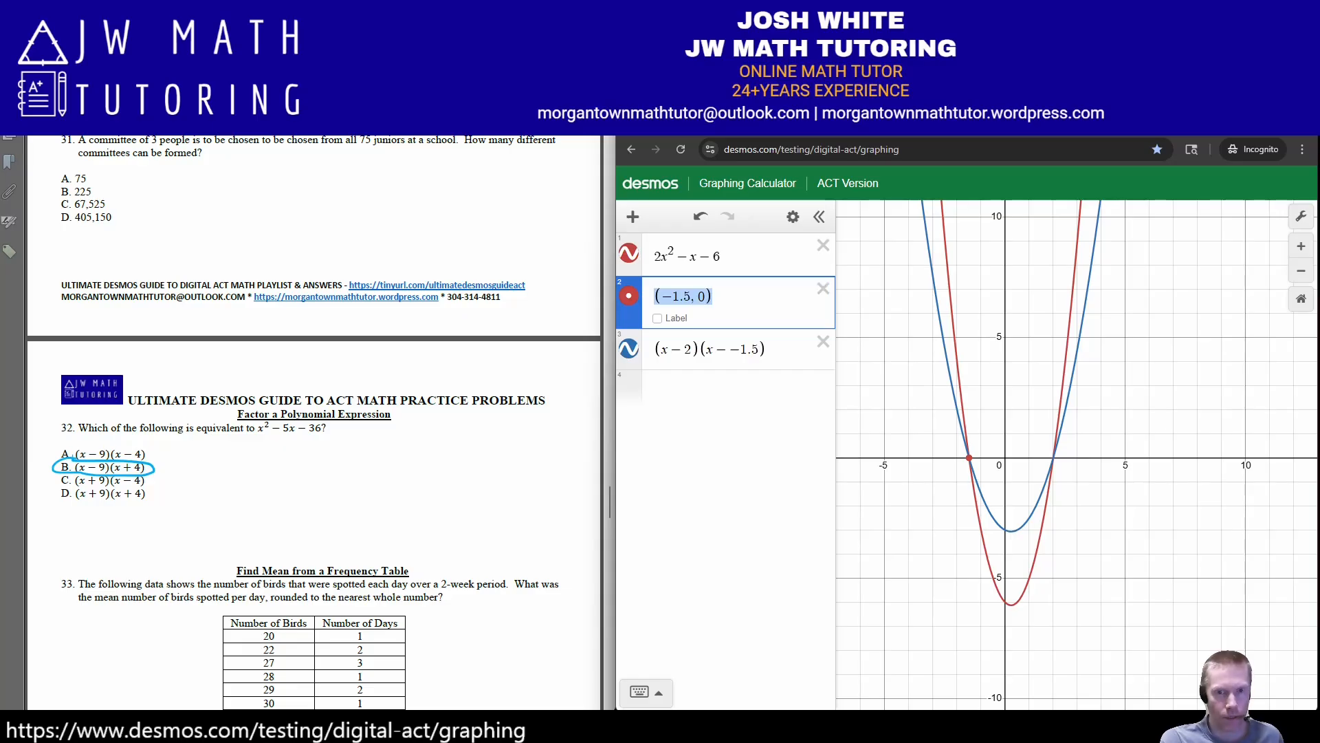
Simplify the second factor's double negative to a plus and replace the decimal with a fraction, giving (x + 3/2).
{"action": "left_click", "coordinate": [730, 349]}
{"action": "key", "text": "BackSpace"}
{"action": "key", "text": "BackSpace"}
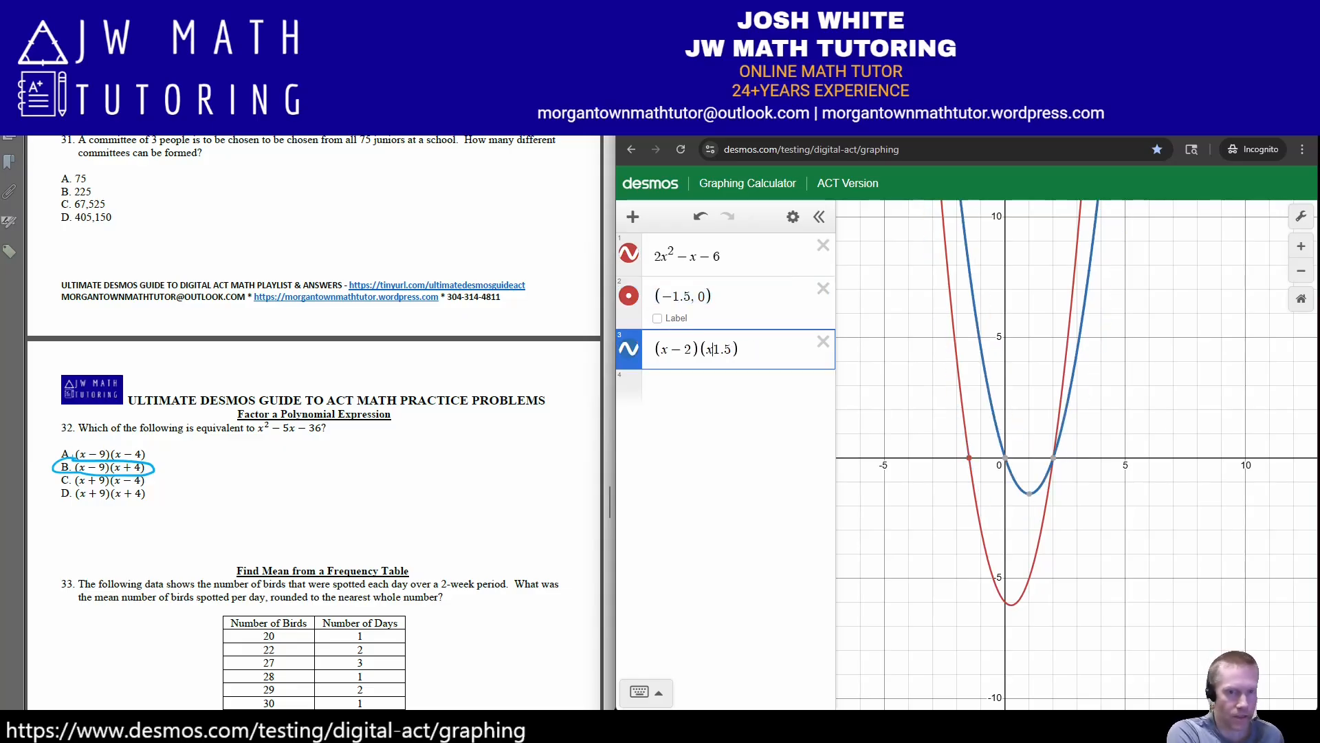
{"action": "type", "text": "+"}
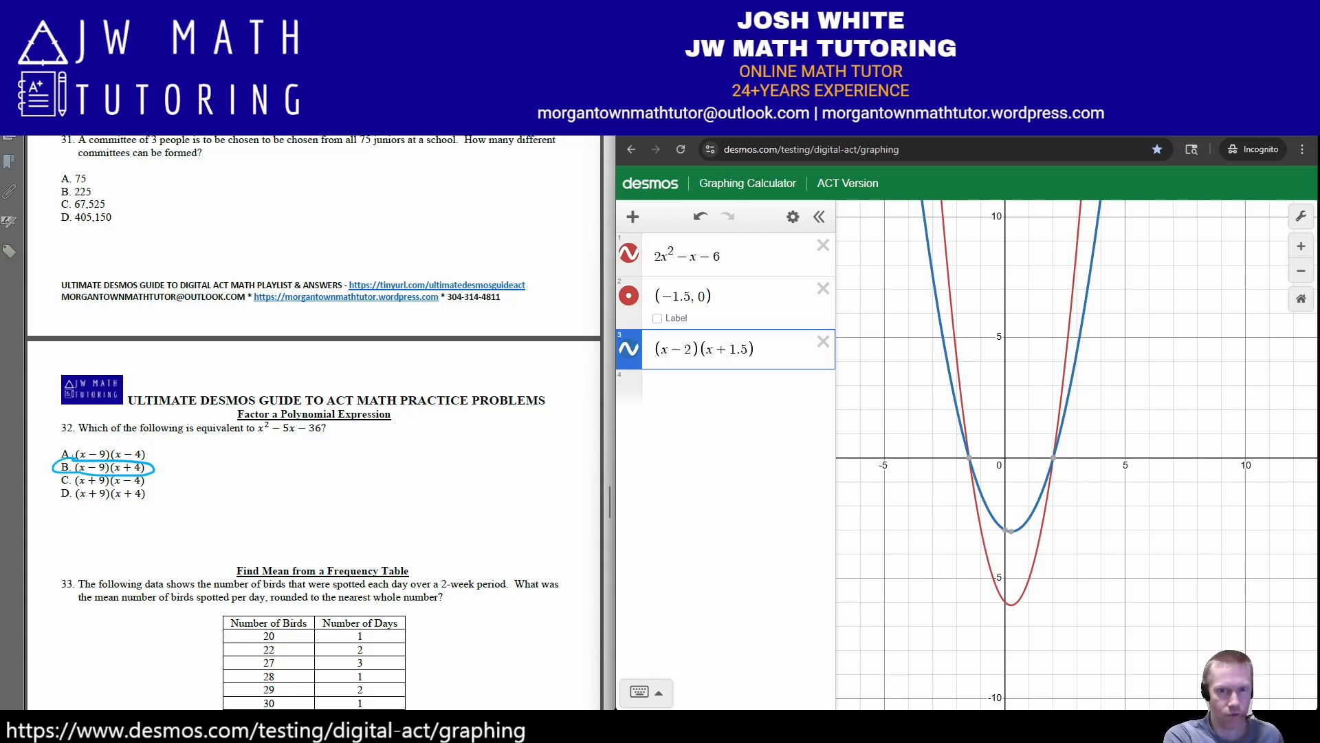
{"action": "key", "text": "BackSpace"}
{"action": "key", "text": "BackSpace"}
{"action": "key", "text": "Delete"}
{"action": "type", "text": "3/2"}
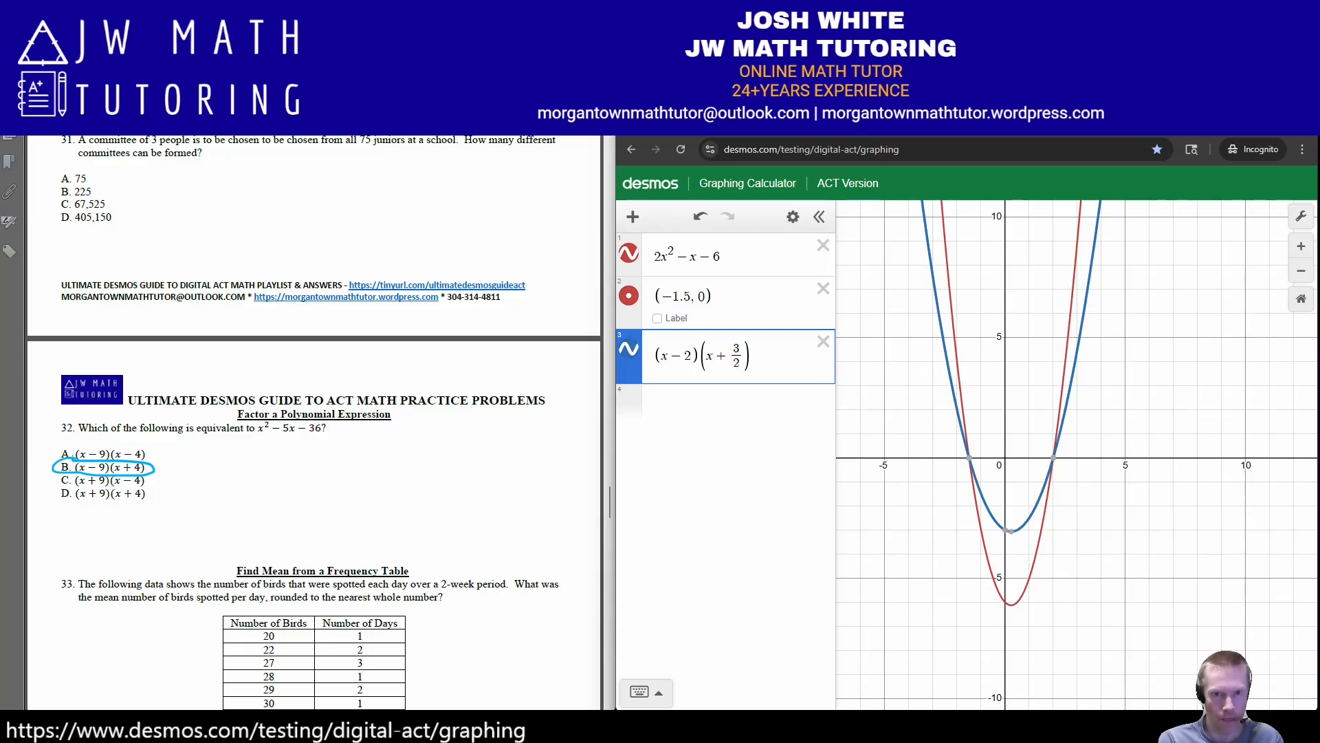
Handwrite 2(x + 3/2) below the expressions and 2x + 3 under it to show the fraction being cleared.
{"action": "left_click_drag", "start_coordinate": [658, 405], "coordinate": [672, 426]}
{"action": "mouse_move", "coordinate": [670, 406]}
{"action": "left_mouse_down"}
{"action": "mouse_move", "coordinate": [657, 428]}
{"action": "mouse_move", "coordinate": [684, 430]}
{"action": "left_mouse_up"}
{"action": "left_click_drag", "start_coordinate": [684, 418], "coordinate": [709, 420]}
{"action": "left_click_drag", "start_coordinate": [735, 402], "coordinate": [719, 428]}
{"action": "left_click_drag", "start_coordinate": [733, 422], "coordinate": [753, 432]}
{"action": "left_click_drag", "start_coordinate": [659, 407], "coordinate": [681, 436]}
{"action": "left_click_drag", "start_coordinate": [771, 403], "coordinate": [758, 439]}
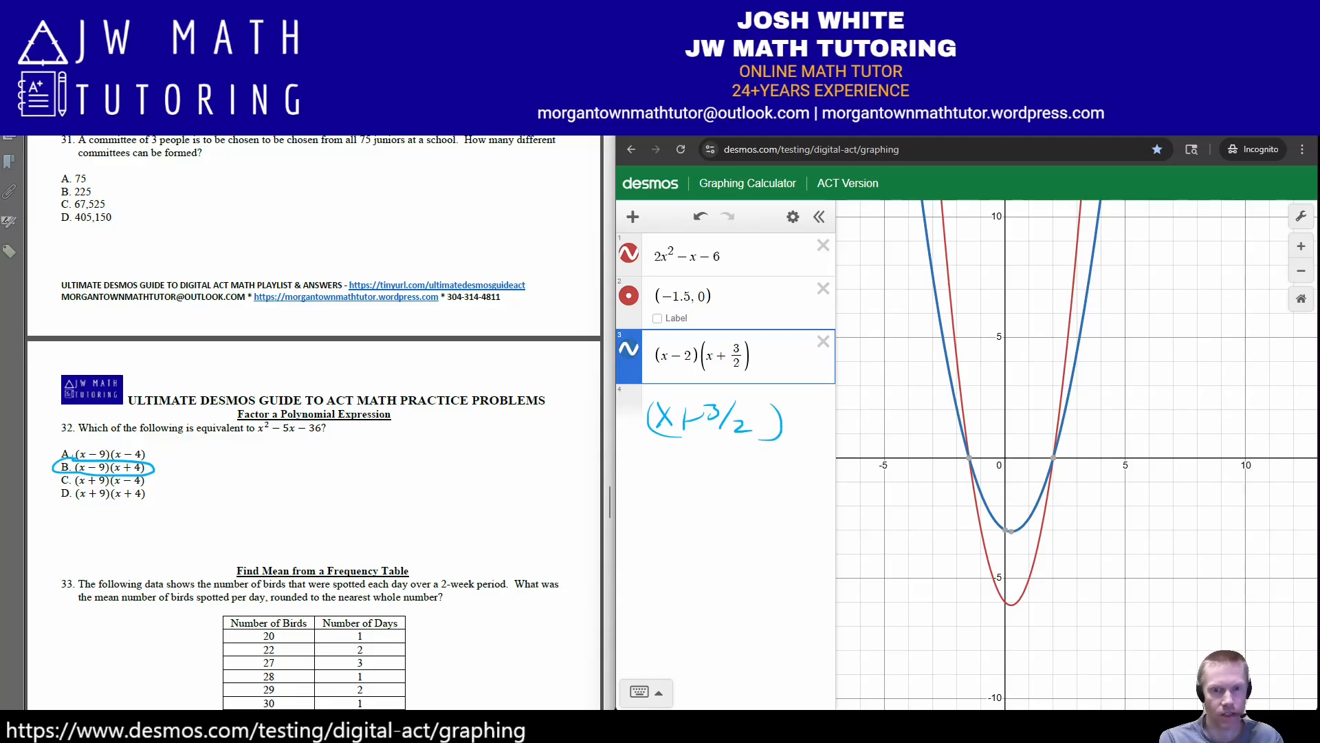
{"action": "mouse_move", "coordinate": [632, 410]}
{"action": "left_mouse_down"}
{"action": "mouse_move", "coordinate": [659, 422]}
{"action": "mouse_move", "coordinate": [667, 489]}
{"action": "left_mouse_up"}
{"action": "mouse_move", "coordinate": [674, 474]}
{"action": "left_mouse_down"}
{"action": "mouse_move", "coordinate": [695, 490]}
{"action": "mouse_move", "coordinate": [668, 492]}
{"action": "mouse_move", "coordinate": [733, 473]}
{"action": "left_mouse_up"}
{"action": "left_click_drag", "start_coordinate": [734, 469], "coordinate": [736, 490]}
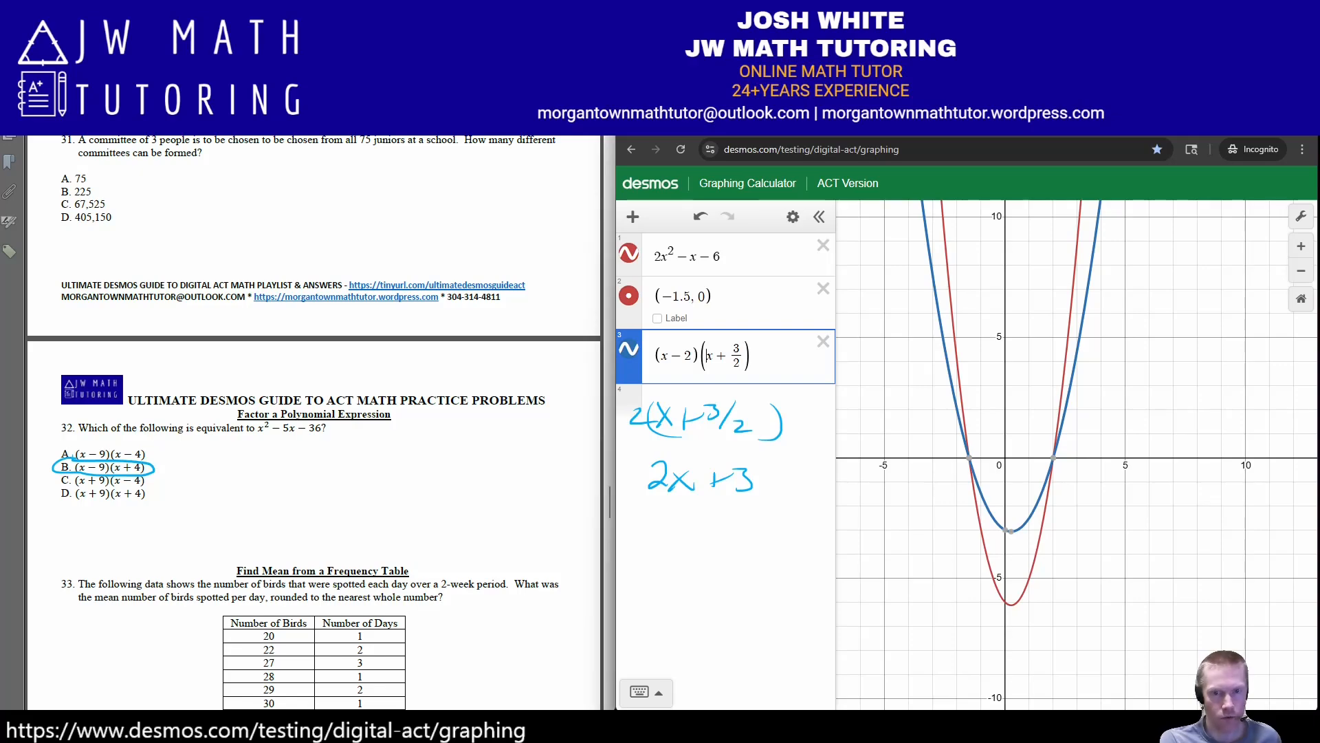
Change the second factor to (2x + 3) in the factored expression.
{"action": "type", "text": "2"}
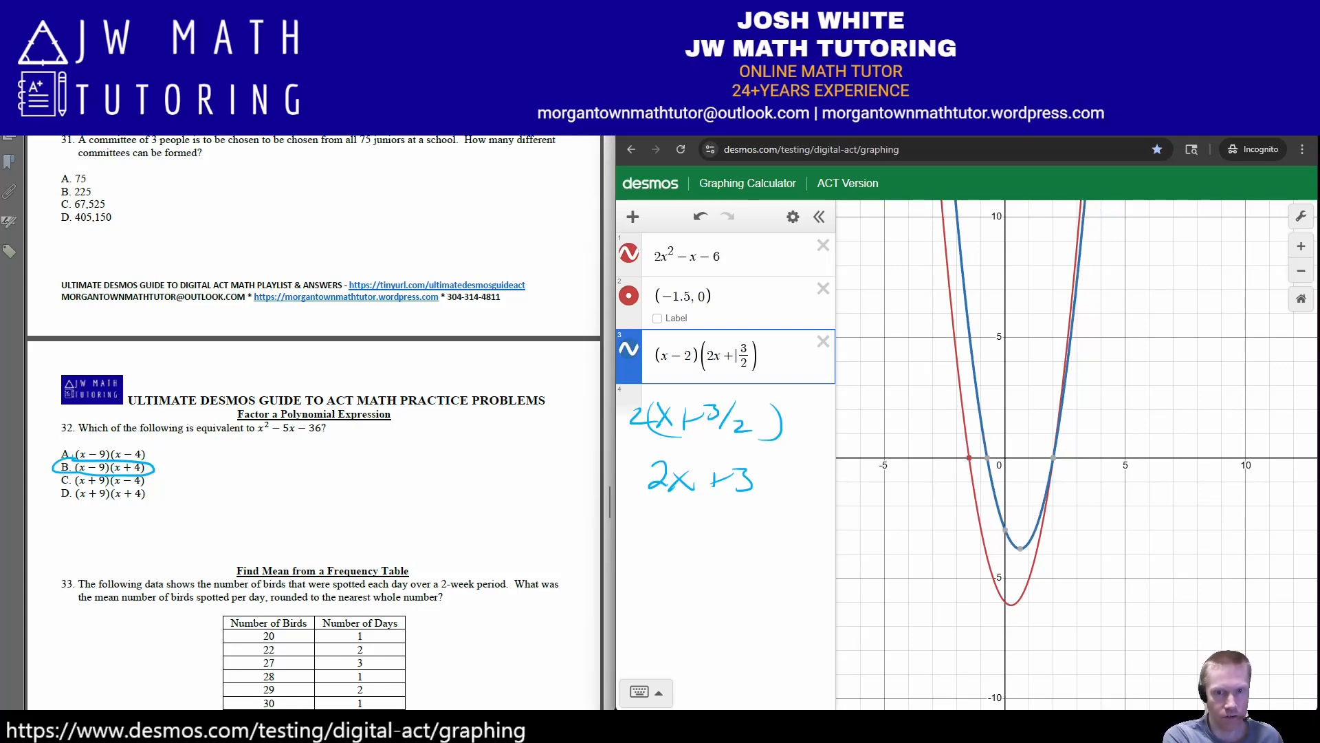
{"action": "key", "text": "BackSpace"}
{"action": "key", "text": "BackSpace"}
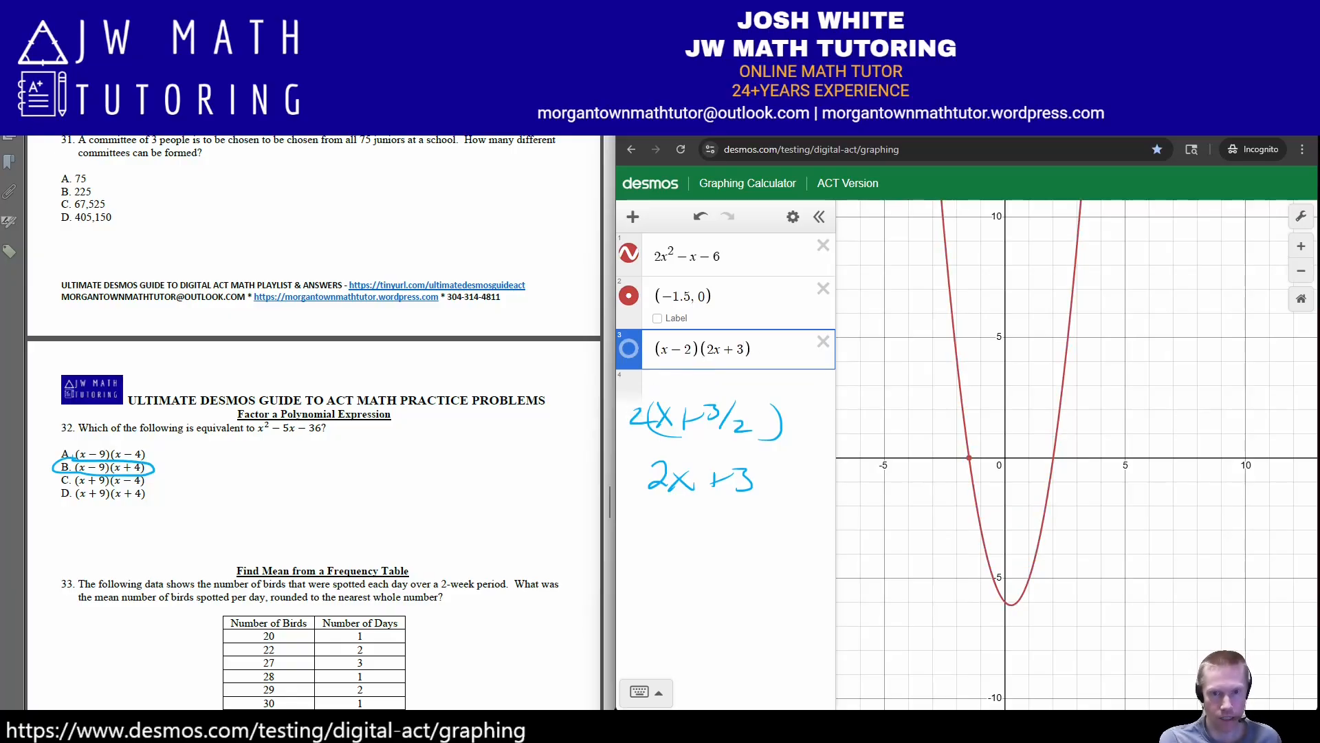
Toggle the graph of (x − 2)(2x + 3) to compare it with 2x² − x − 6, leaving it hidden.
{"action": "left_click", "coordinate": [628, 348]}
{"action": "left_click", "coordinate": [629, 349]}
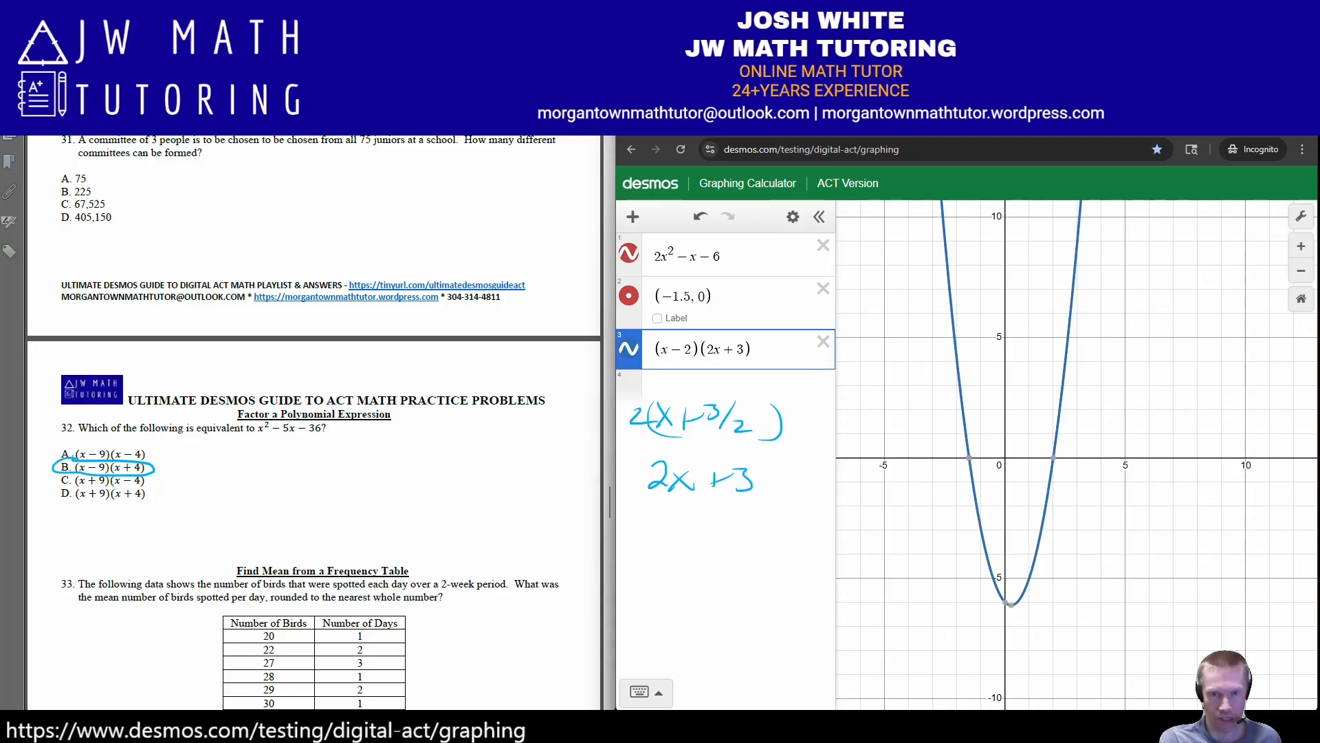
{"action": "left_click", "coordinate": [629, 349]}
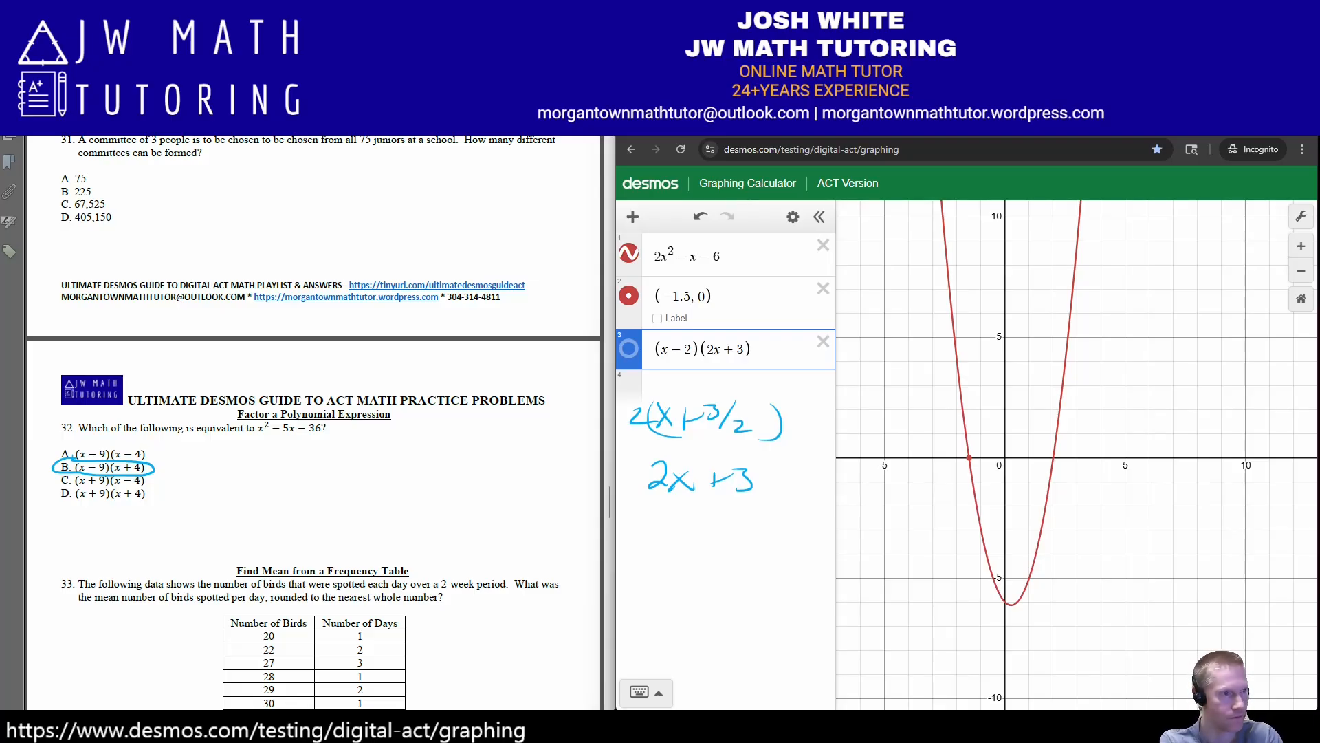
Erase the handwritten annotations and switch to the reference guide covering the mean of a frequency table.
{"action": "key", "text": "Escape"}
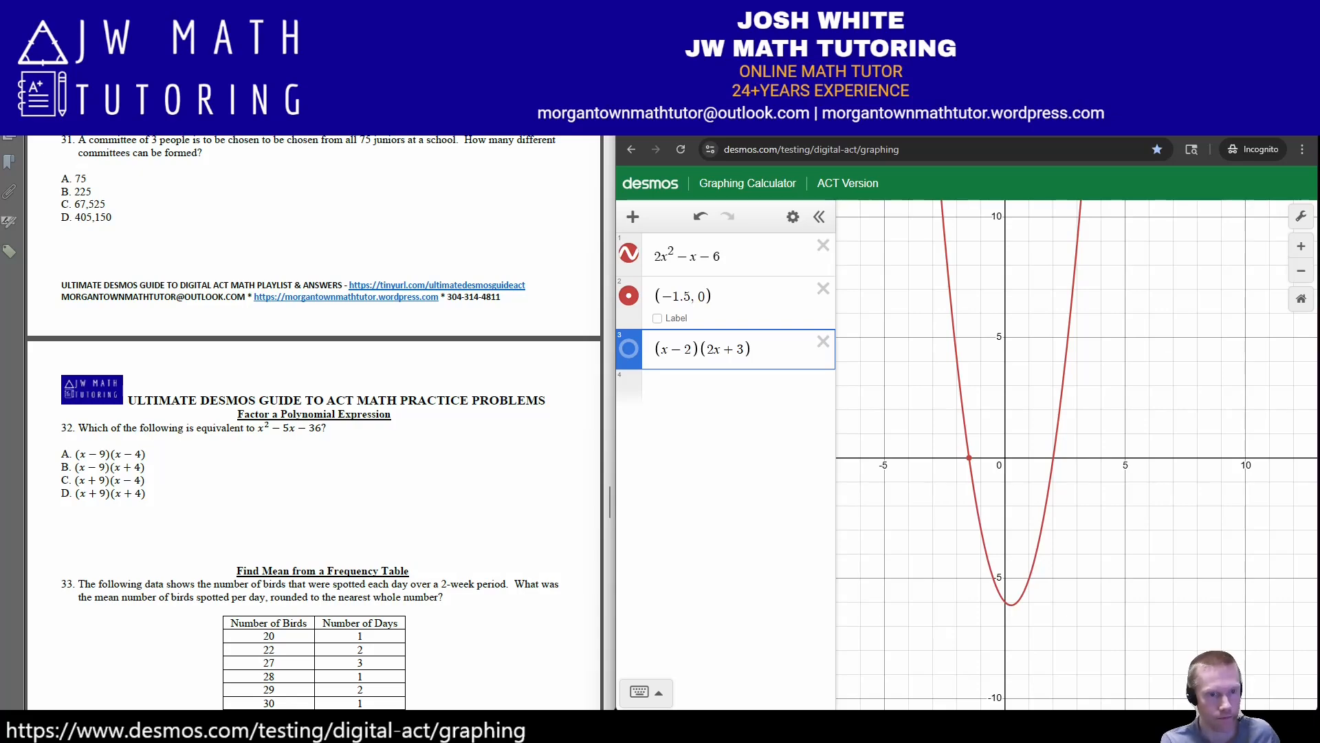
{"action": "scroll", "coordinate": [314, 421], "scroll_direction": "down", "scroll_amount": 1}
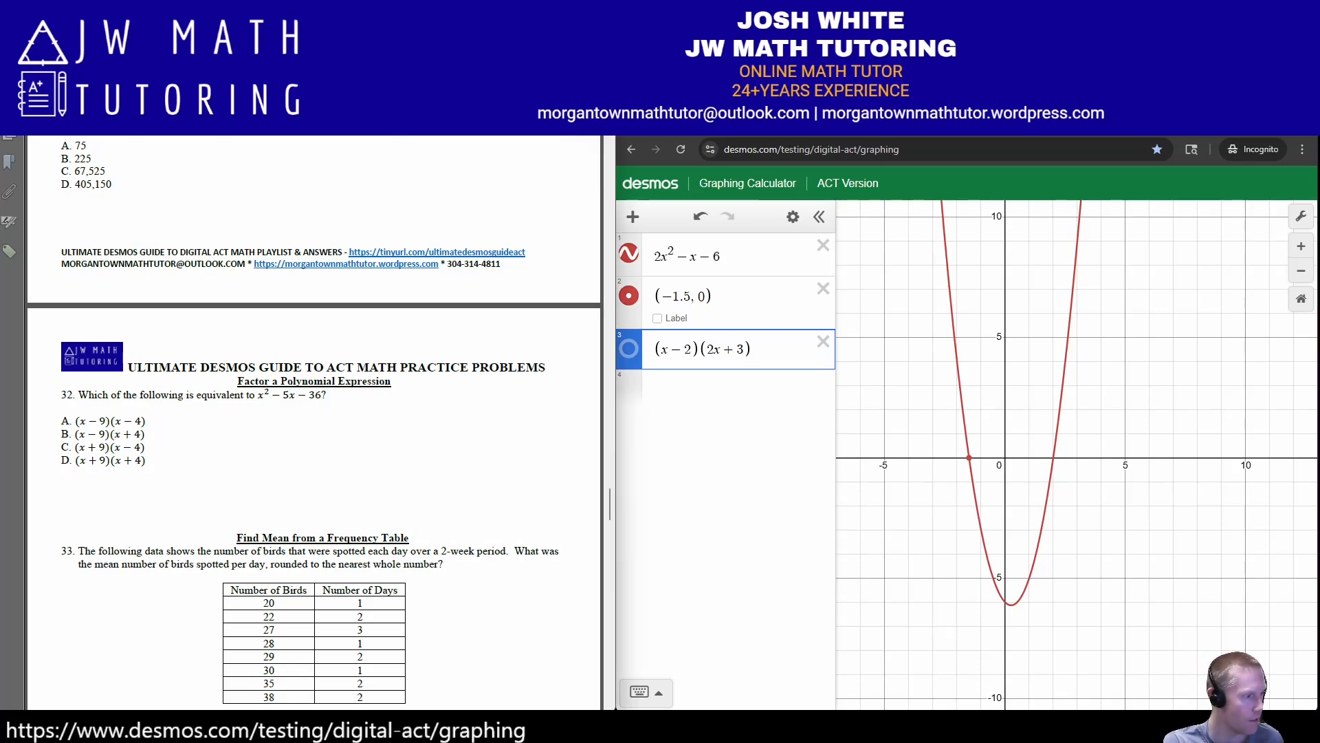
{"action": "key", "text": "alt+Tab"}
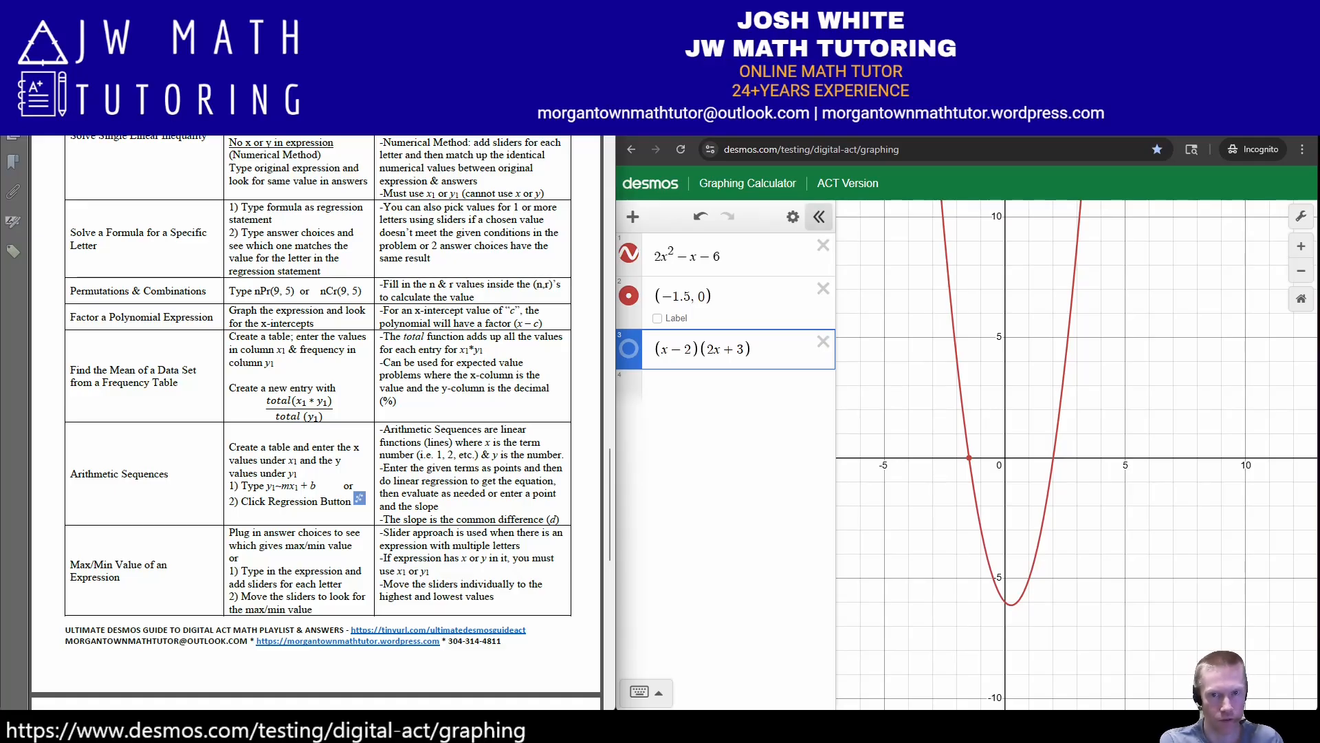
Delete all expressions from the calculator and return to question 33 in the practice problems.
{"action": "left_click", "coordinate": [793, 217]}
{"action": "left_click", "coordinate": [653, 217]}
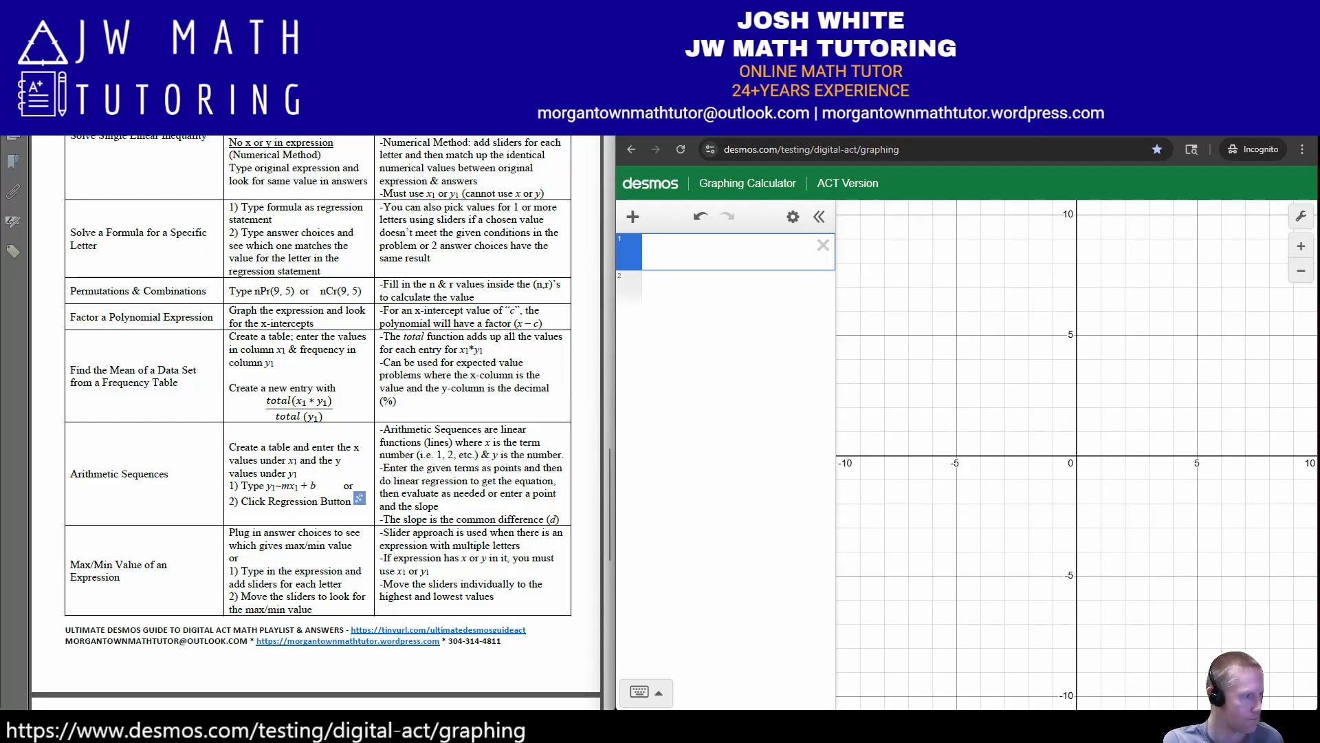
{"action": "scroll", "coordinate": [314, 421], "scroll_direction": "down", "scroll_amount": 15}
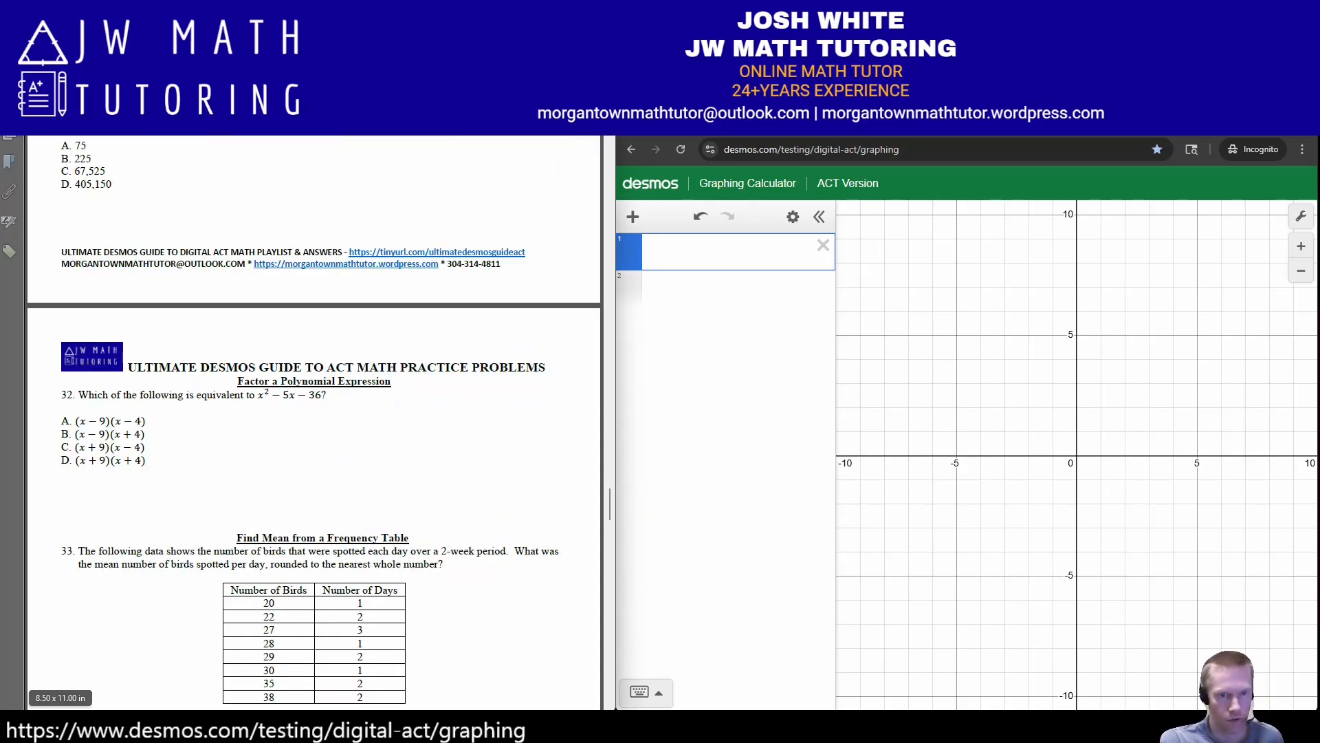
{"action": "scroll", "coordinate": [314, 420], "scroll_direction": "down", "scroll_amount": 1}
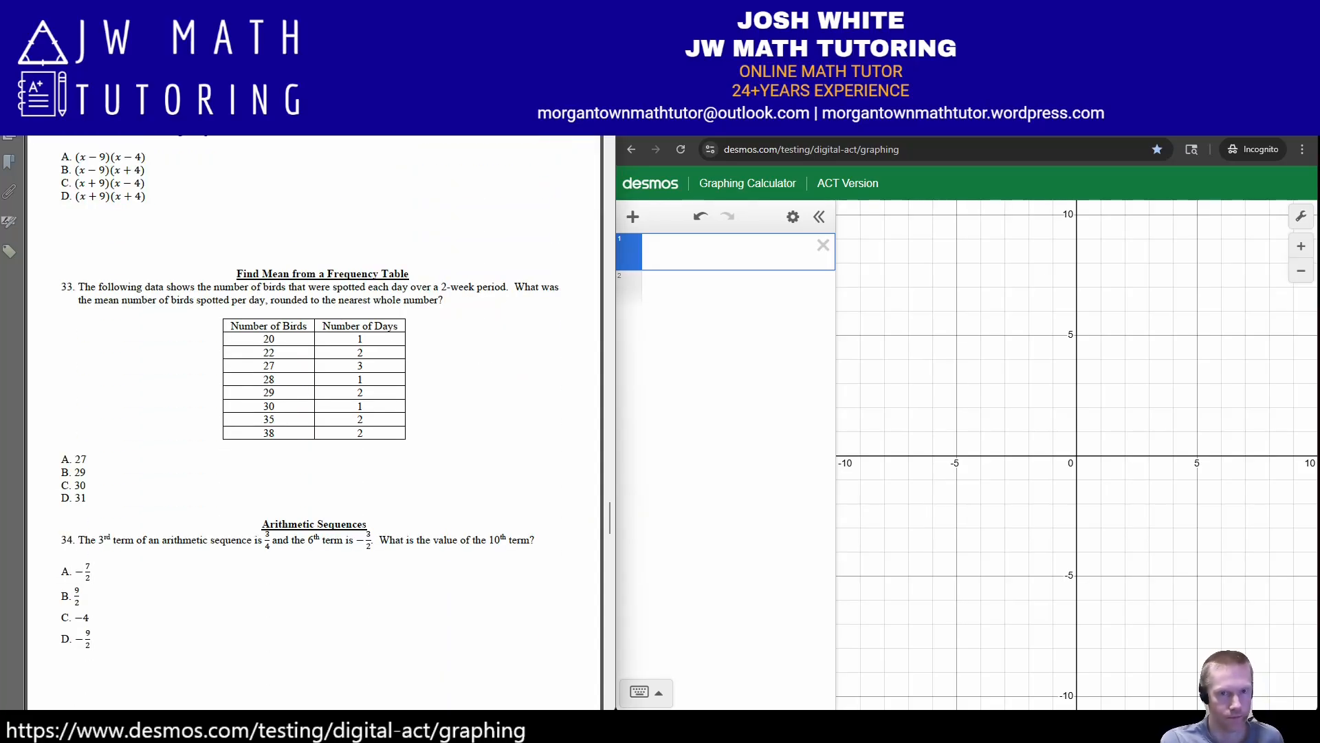
Insert a table and fill its x₁ column with 20, 22, 27, 28, 29, 30, 35 and 38.
{"action": "left_click", "coordinate": [654, 252]}
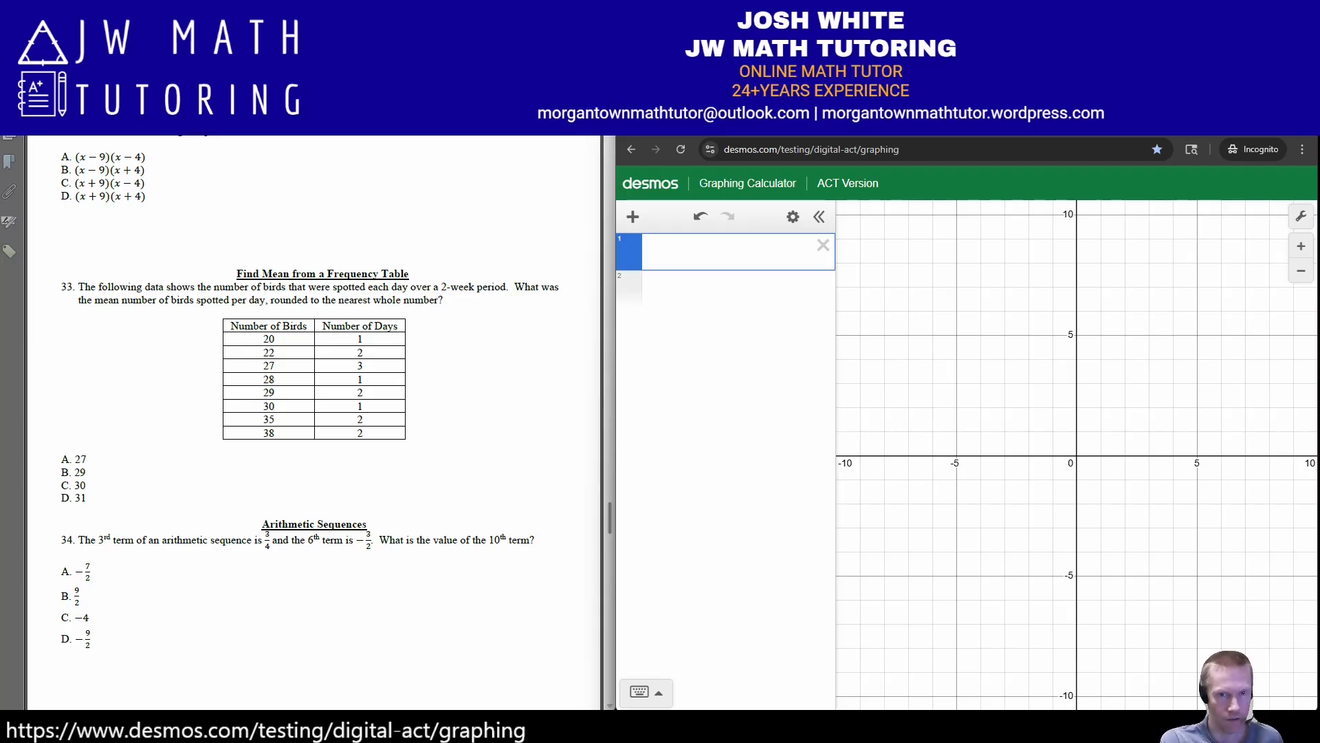
{"action": "left_click", "coordinate": [633, 217]}
{"action": "left_click", "coordinate": [660, 284]}
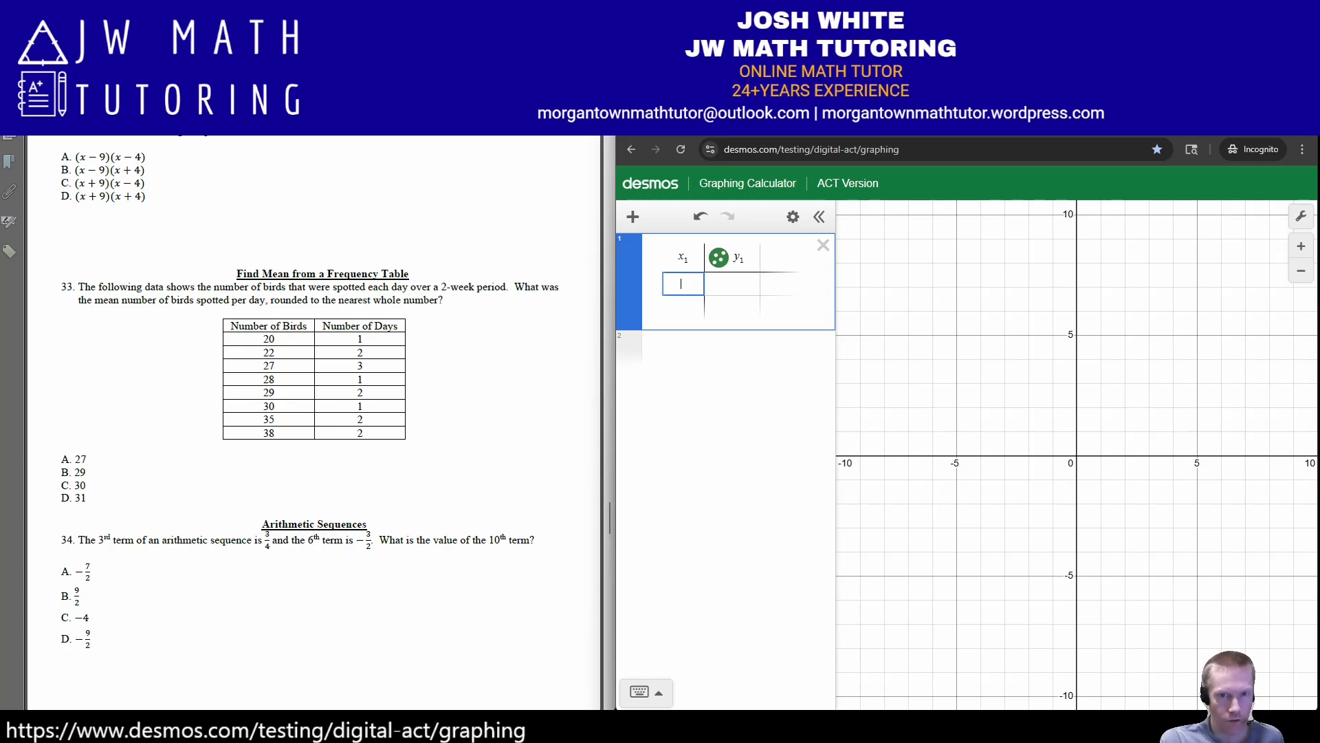
{"action": "type", "text": "20"}
{"action": "key", "text": "Return"}
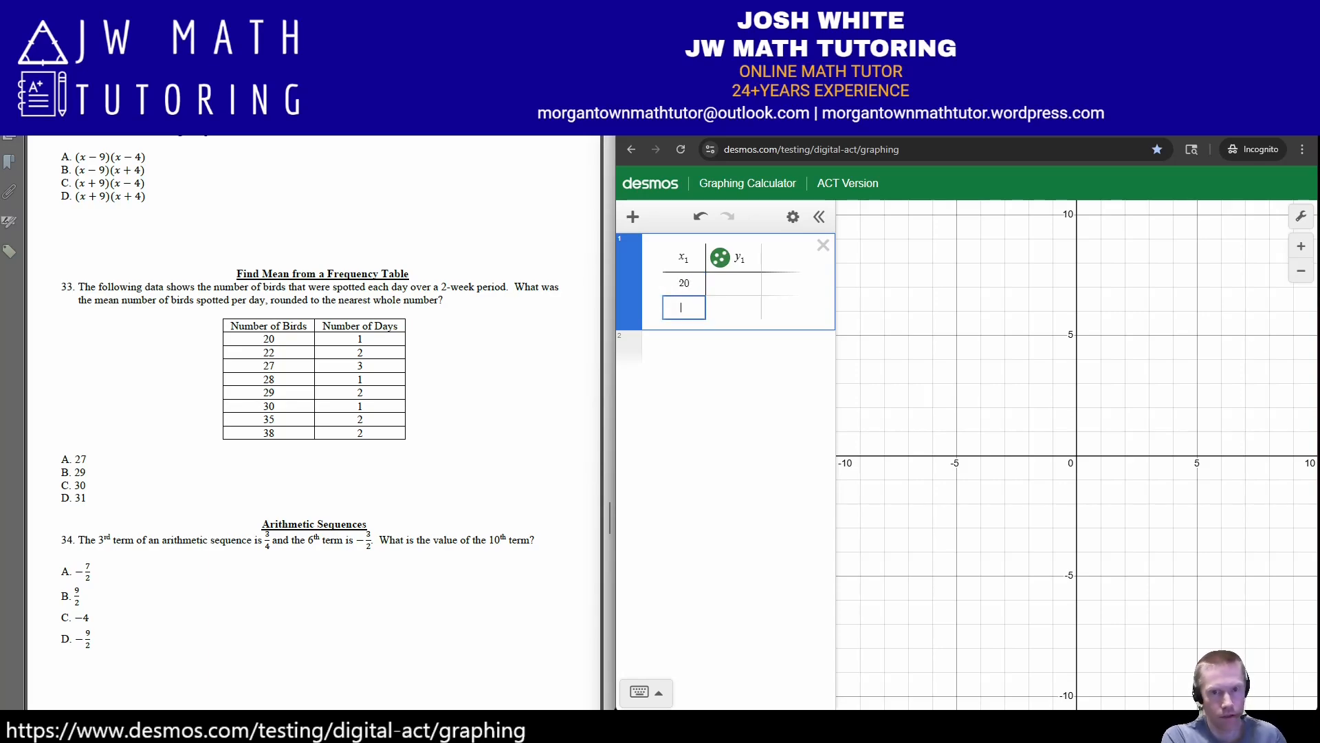
{"action": "type", "text": "22 27 28 2"}
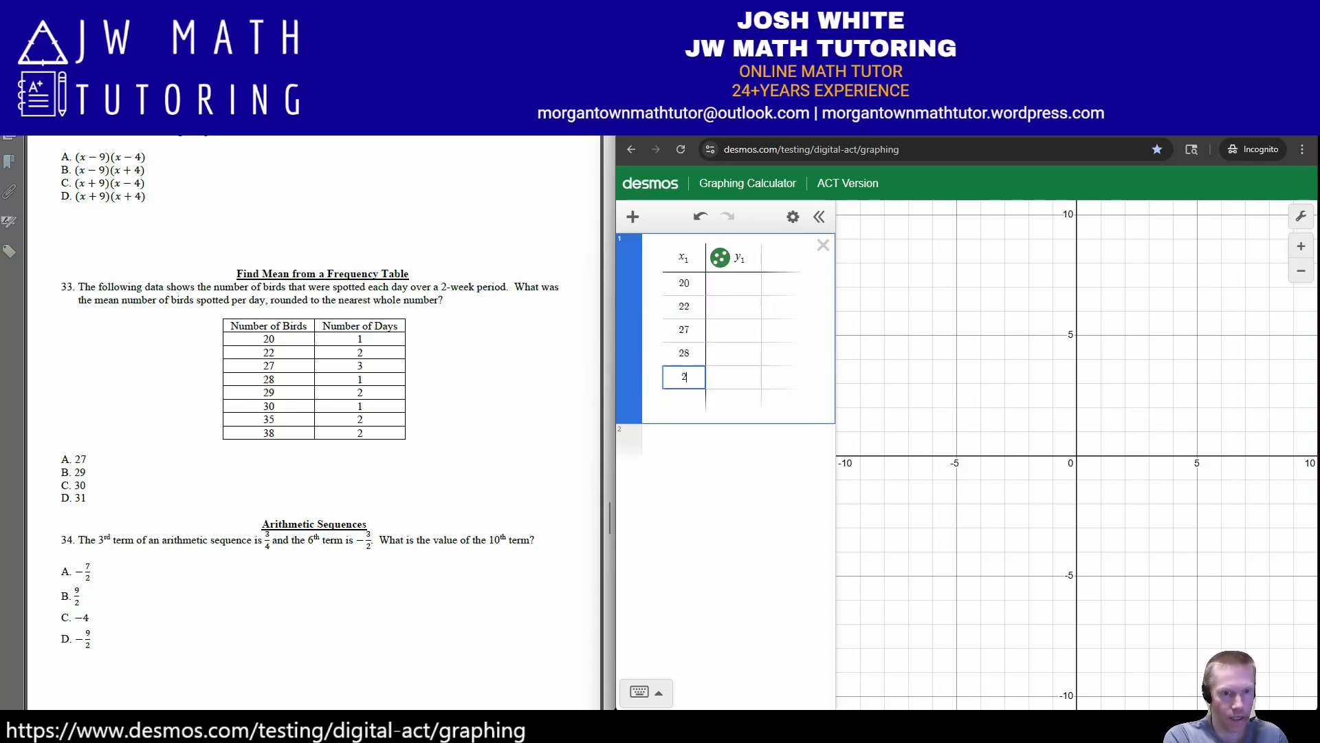
{"action": "type", "text": "9 30"}
{"action": "key", "text": "Return"}
{"action": "type", "text": "35"}
{"action": "key", "text": "Return"}
{"action": "type", "text": "38"}
{"action": "key", "text": "Right"}
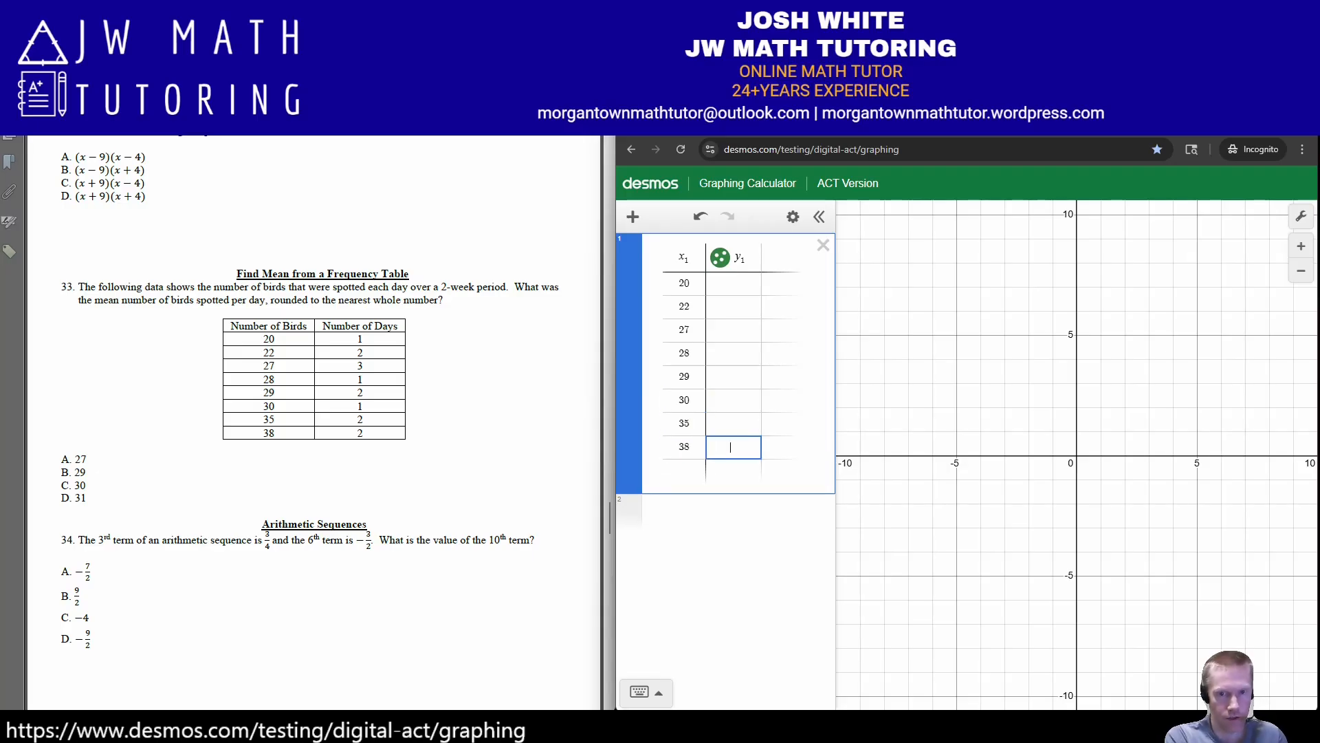
Fill the y₁ column with the day frequencies 1, 2, 3, 1, 2, 1, 2 and 2.
{"action": "key", "text": "Up"}
{"action": "key", "text": "Up"}
{"action": "key", "text": "Up"}
{"action": "key", "text": "Up"}
{"action": "key", "text": "Up"}
{"action": "key", "text": "Up"}
{"action": "key", "text": "Up"}
{"action": "type", "text": "1"}
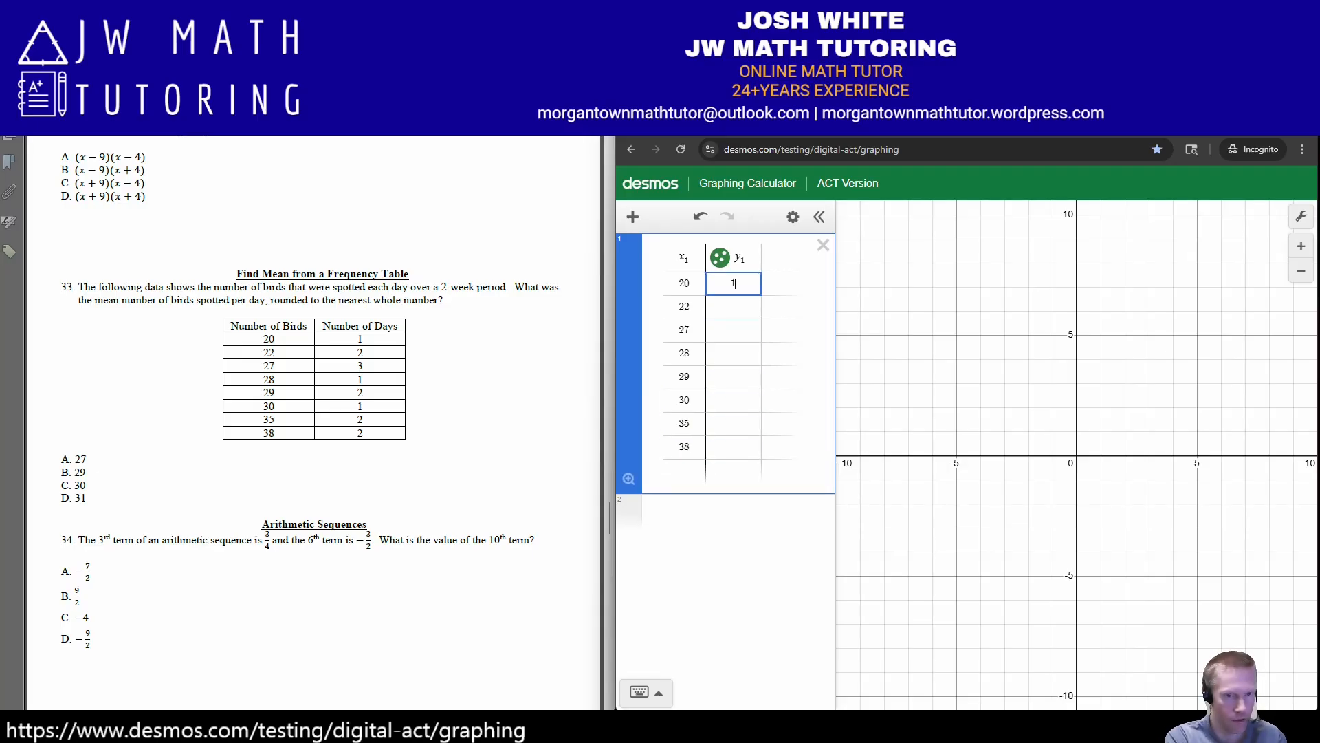
{"action": "key", "text": "Return"}
{"action": "type", "text": "2"}
{"action": "key", "text": "Return"}
{"action": "type", "text": "3 1"}
{"action": "key", "text": "Return"}
{"action": "type", "text": "2"}
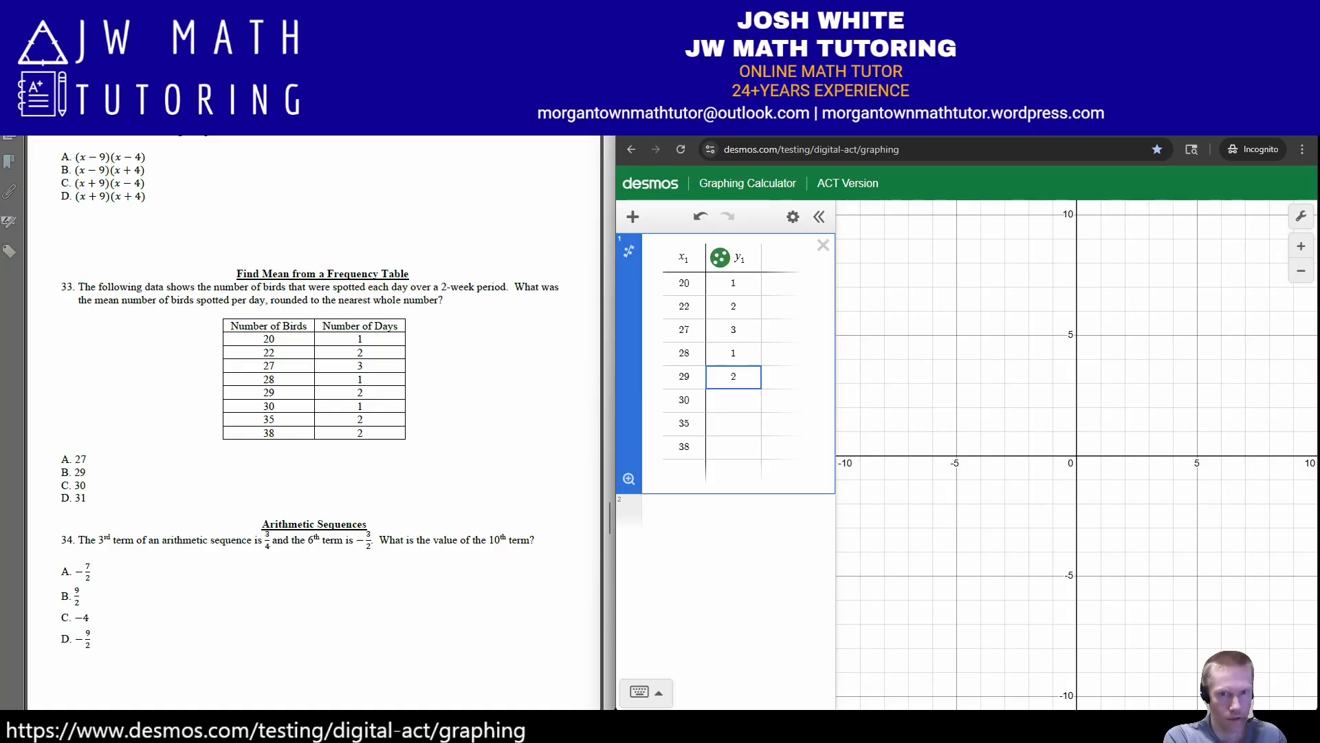
{"action": "key", "text": "Return"}
{"action": "type", "text": "1"}
{"action": "key", "text": "Return"}
{"action": "type", "text": "2"}
{"action": "key", "text": "Return"}
{"action": "type", "text": "2"}
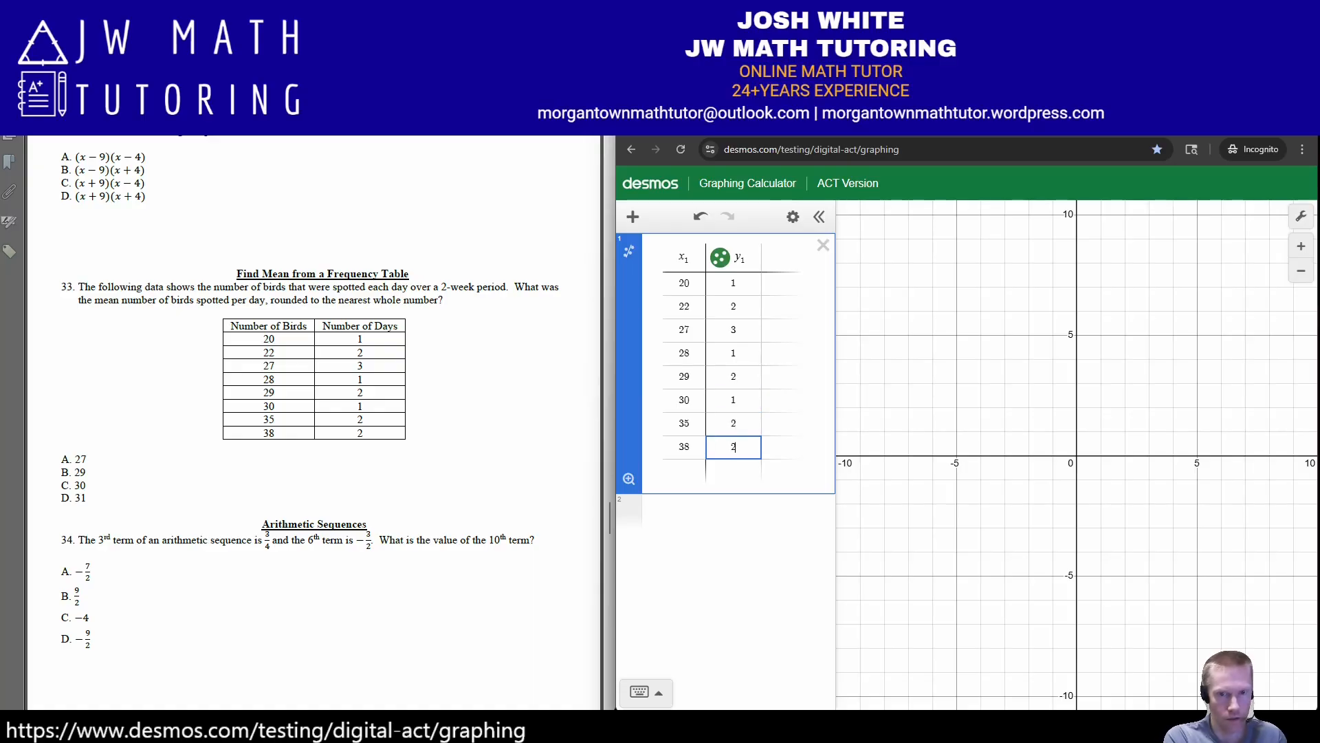
Calculate the mean below the table as total(x₁·y₁)/total(y₁), and circle answer B for question 33 before clearing the ink.
{"action": "key", "text": "Down"}
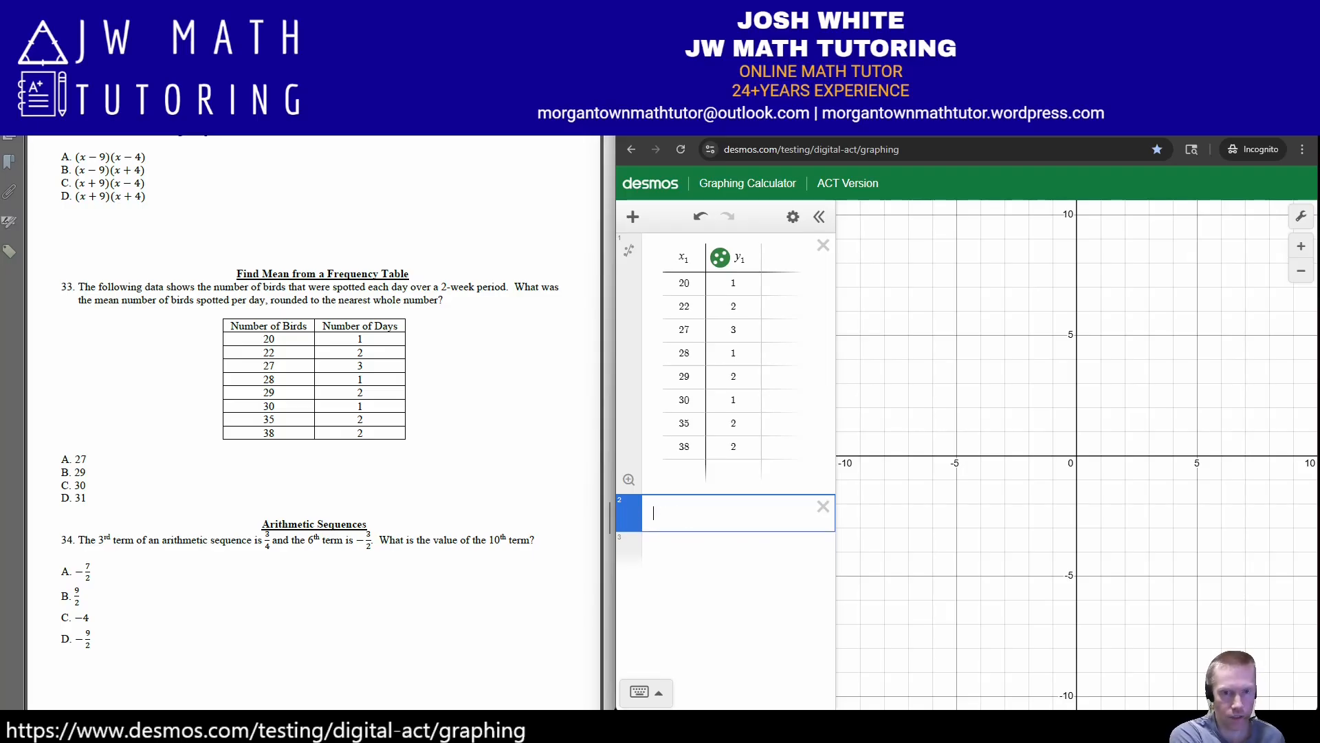
{"action": "key", "text": "Up"}
{"action": "key", "text": "Down"}
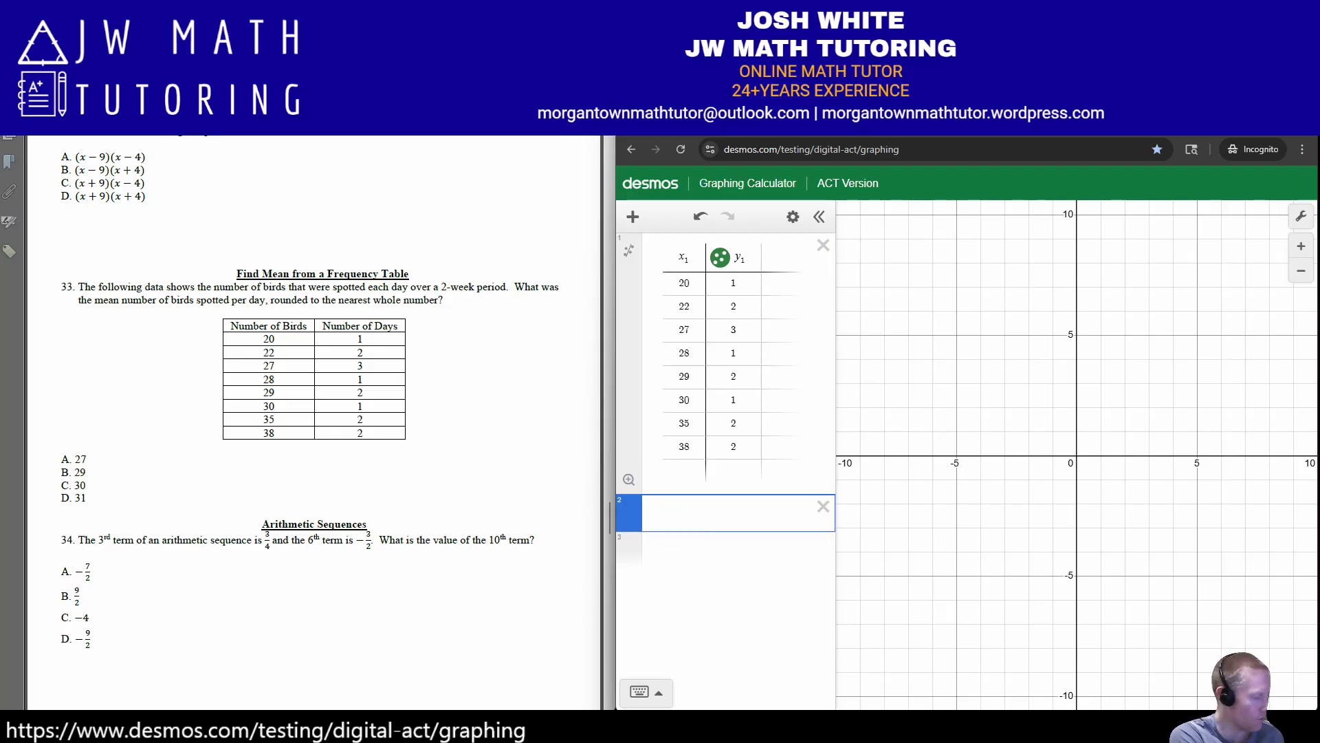
{"action": "type", "text": "total("}
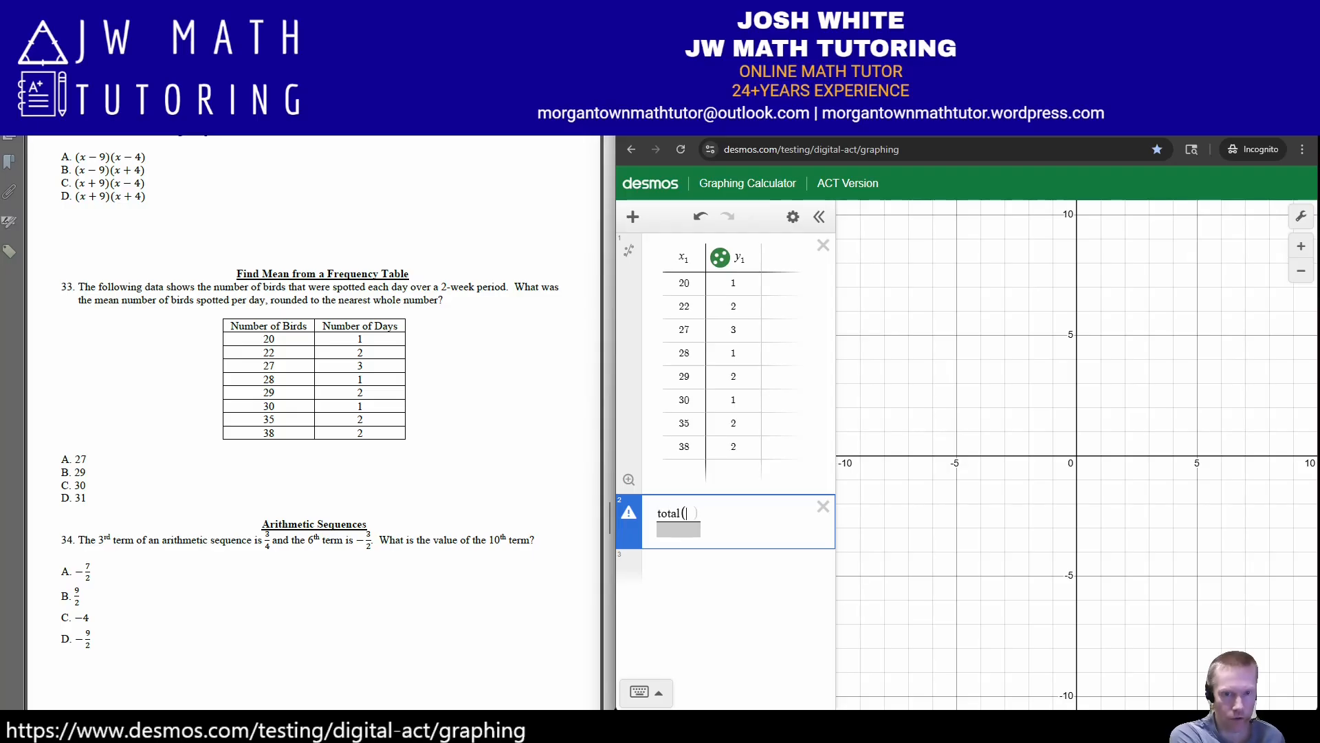
{"action": "type", "text": "x1*y1"}
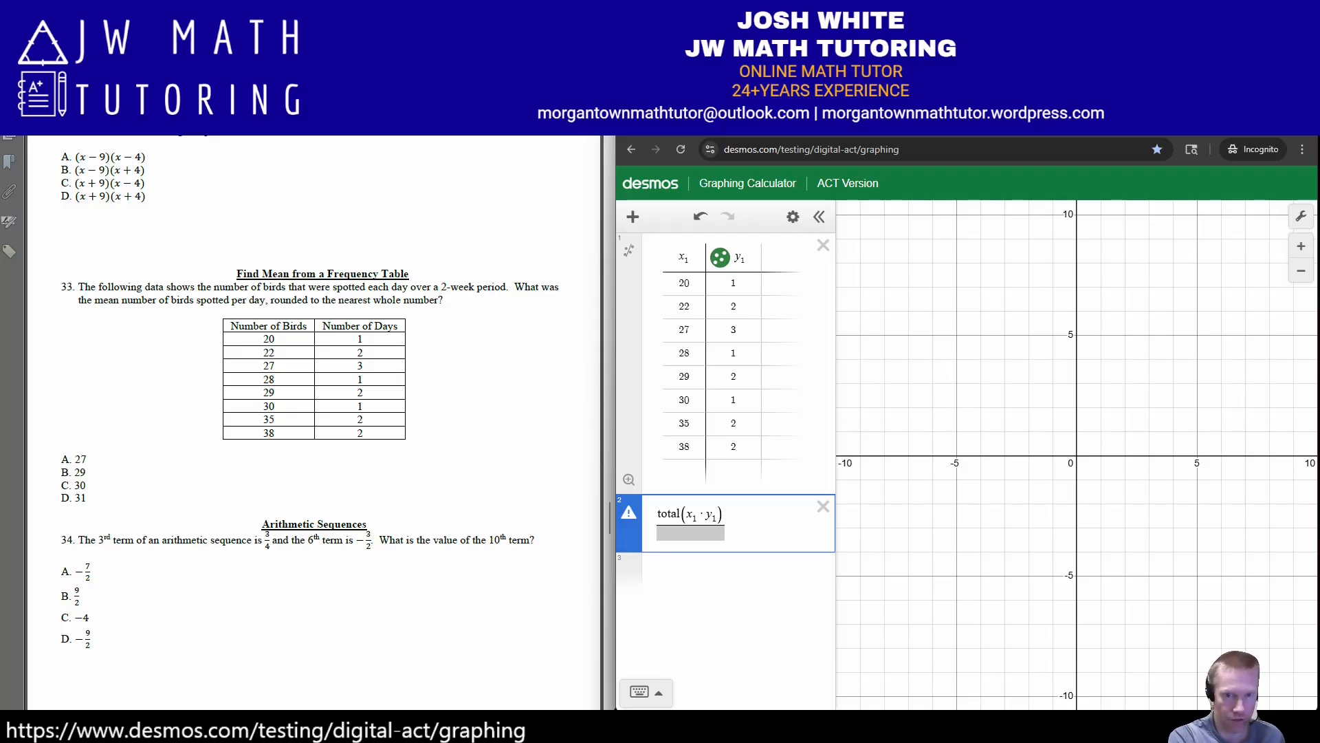
{"action": "type", "text": "total("}
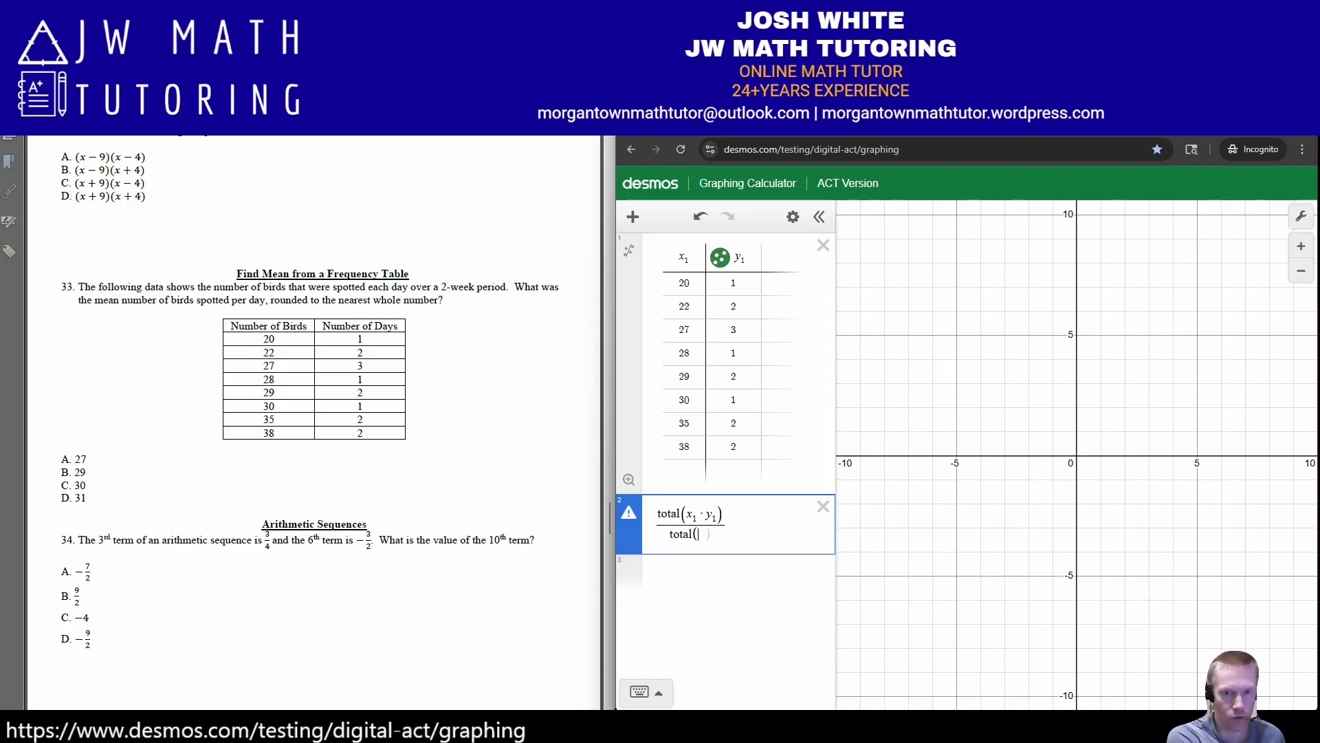
{"action": "type", "text": "y1)"}
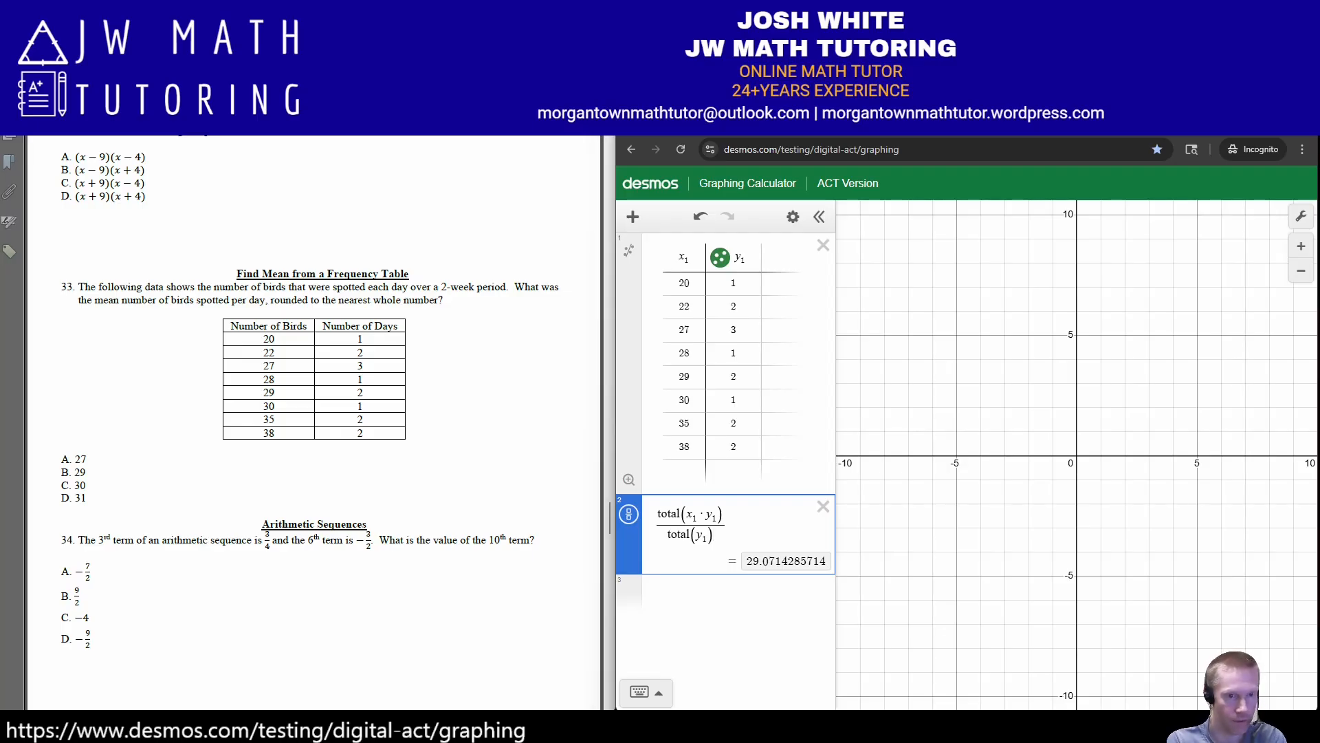
{"action": "mouse_move", "coordinate": [68, 461]}
{"action": "left_mouse_down"}
{"action": "mouse_move", "coordinate": [66, 482]}
{"action": "mouse_move", "coordinate": [56, 467]}
{"action": "left_mouse_up"}
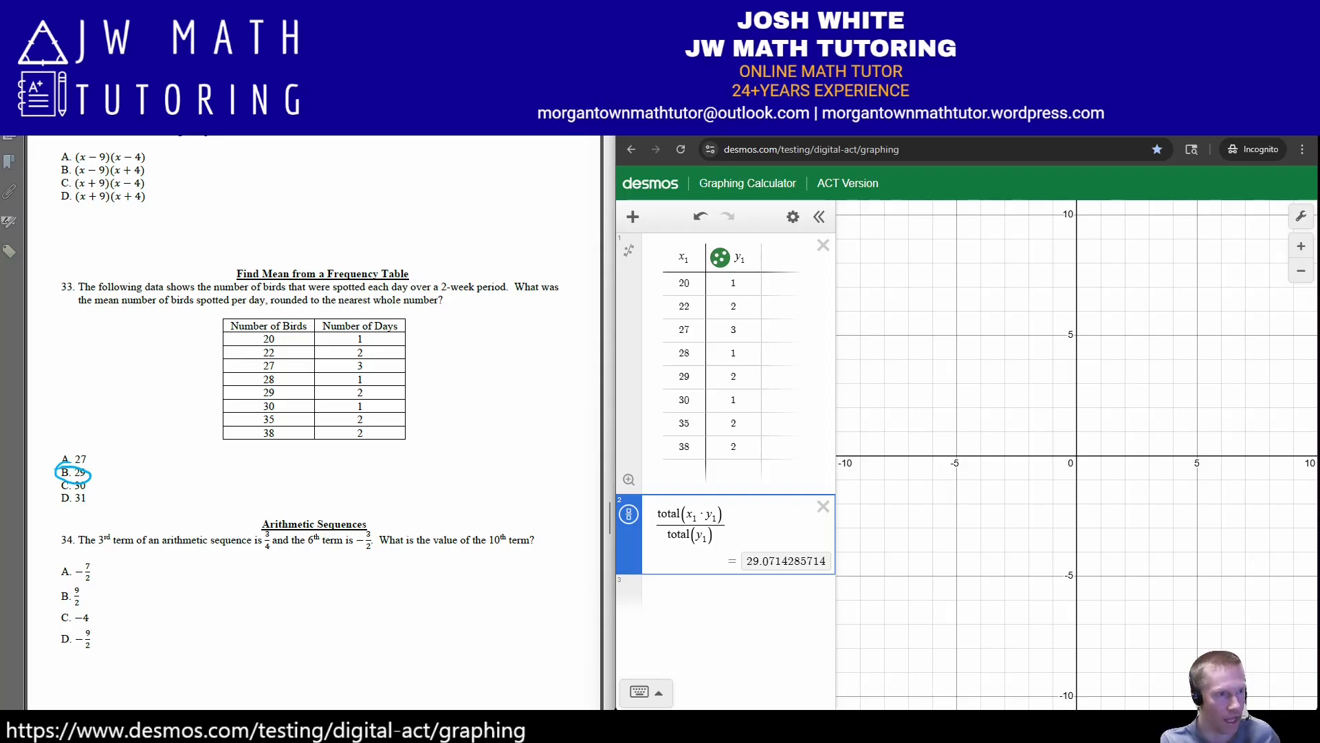
{"action": "key", "text": "Escape"}
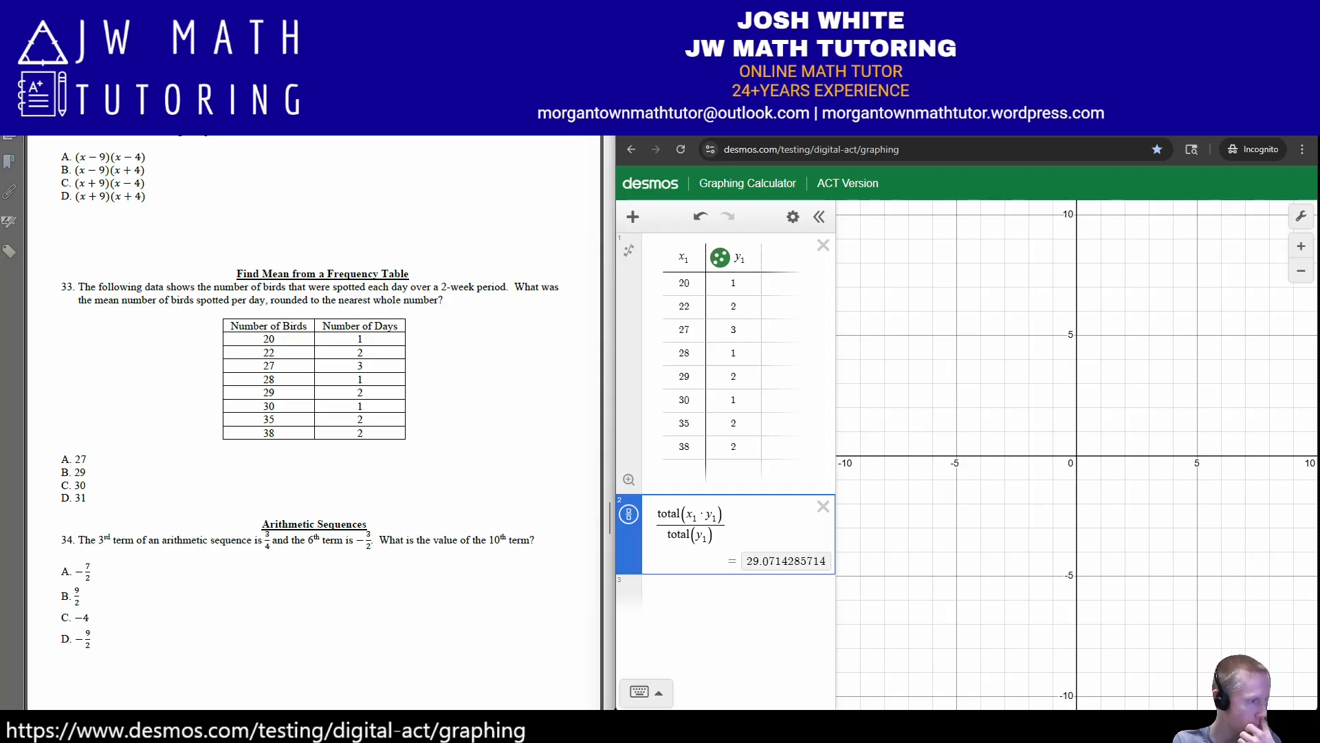
Review the Arithmetic Sequences instructions in the calculator guide, and return to question 34 in the practice problems.
{"action": "key", "text": "alt+Tab"}
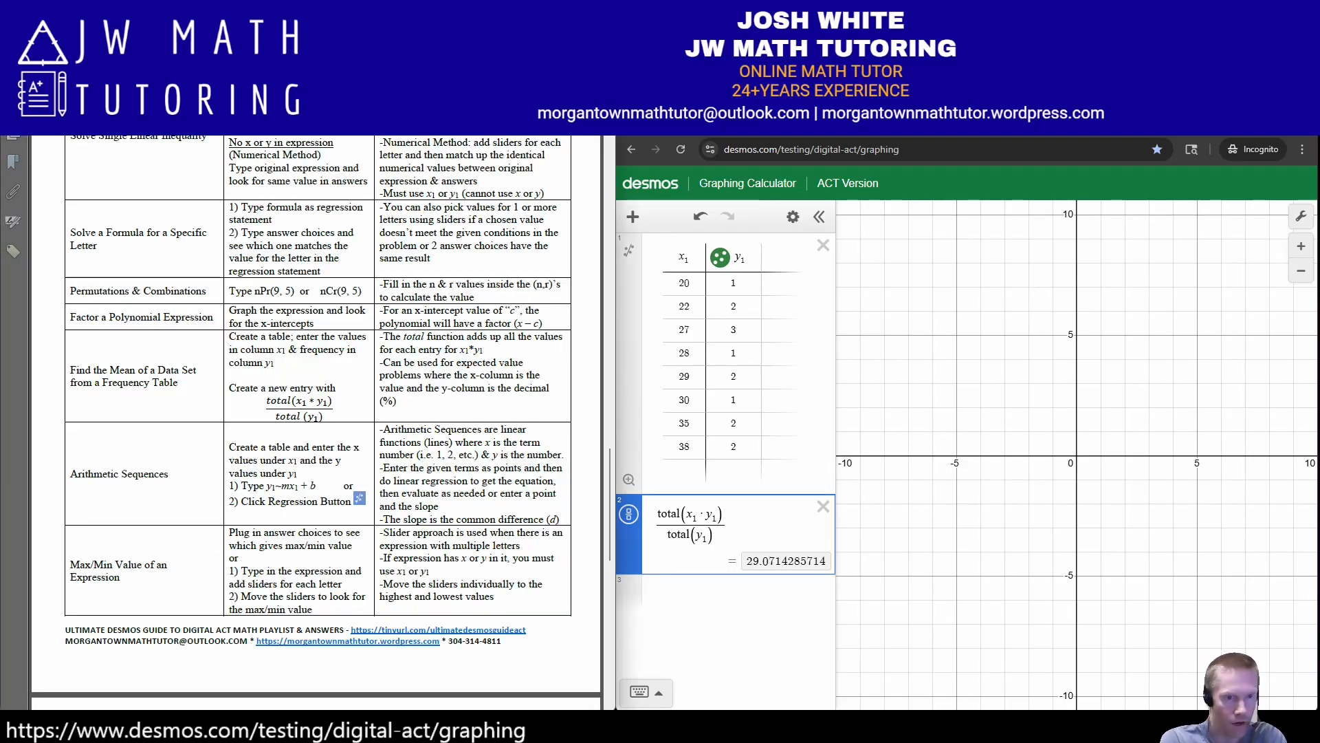
{"action": "scroll", "coordinate": [316, 422], "scroll_direction": "down", "scroll_amount": 2}
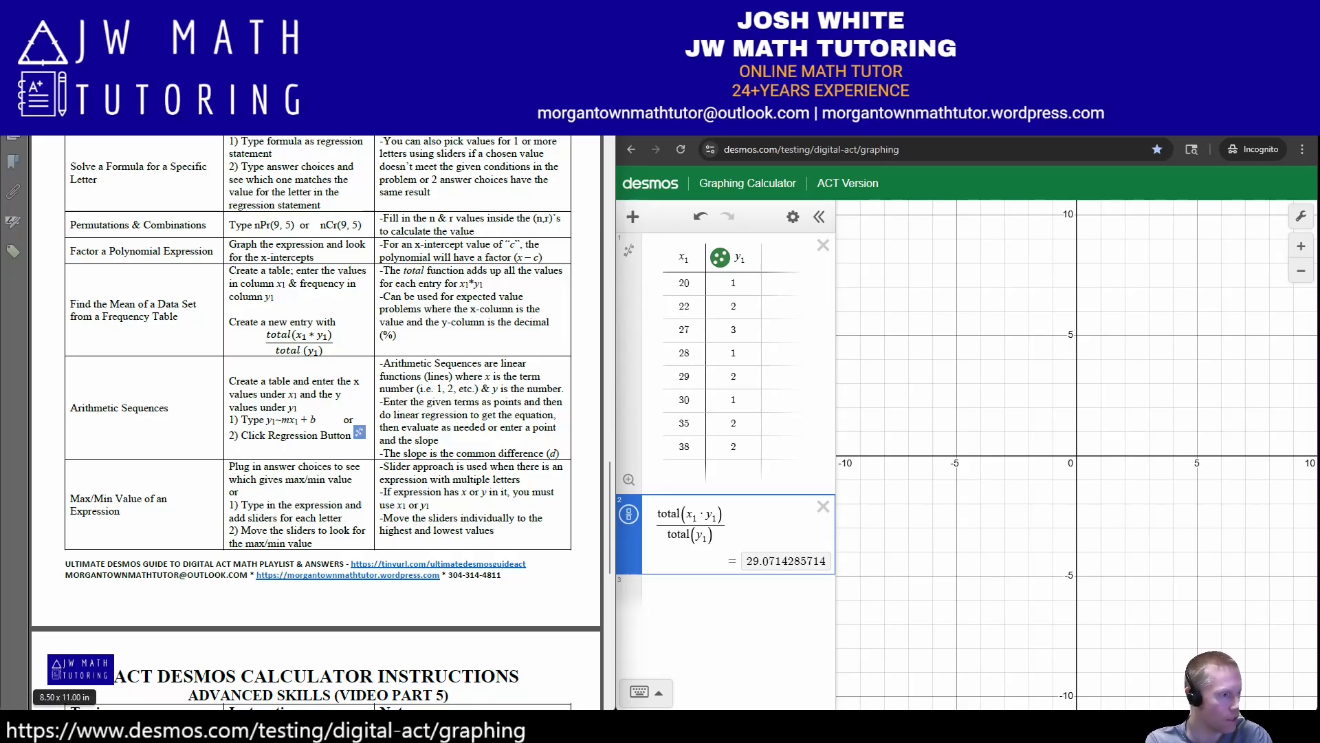
{"action": "scroll", "coordinate": [313, 412], "scroll_direction": "down", "scroll_amount": 10}
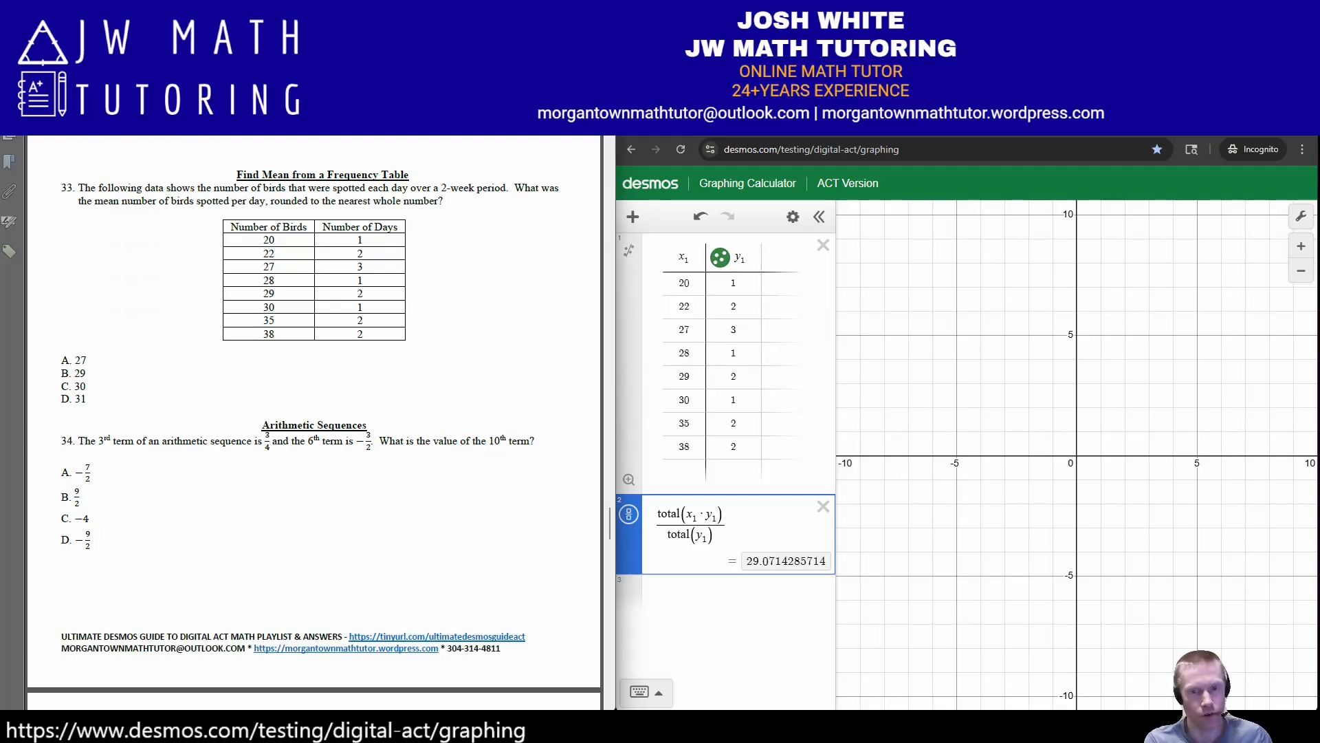
Replace all calculator expressions with a table holding the points (3, 3/4) and (6, −3/2) for question 34.
{"action": "left_click", "coordinate": [793, 217]}
{"action": "left_click", "coordinate": [653, 214]}
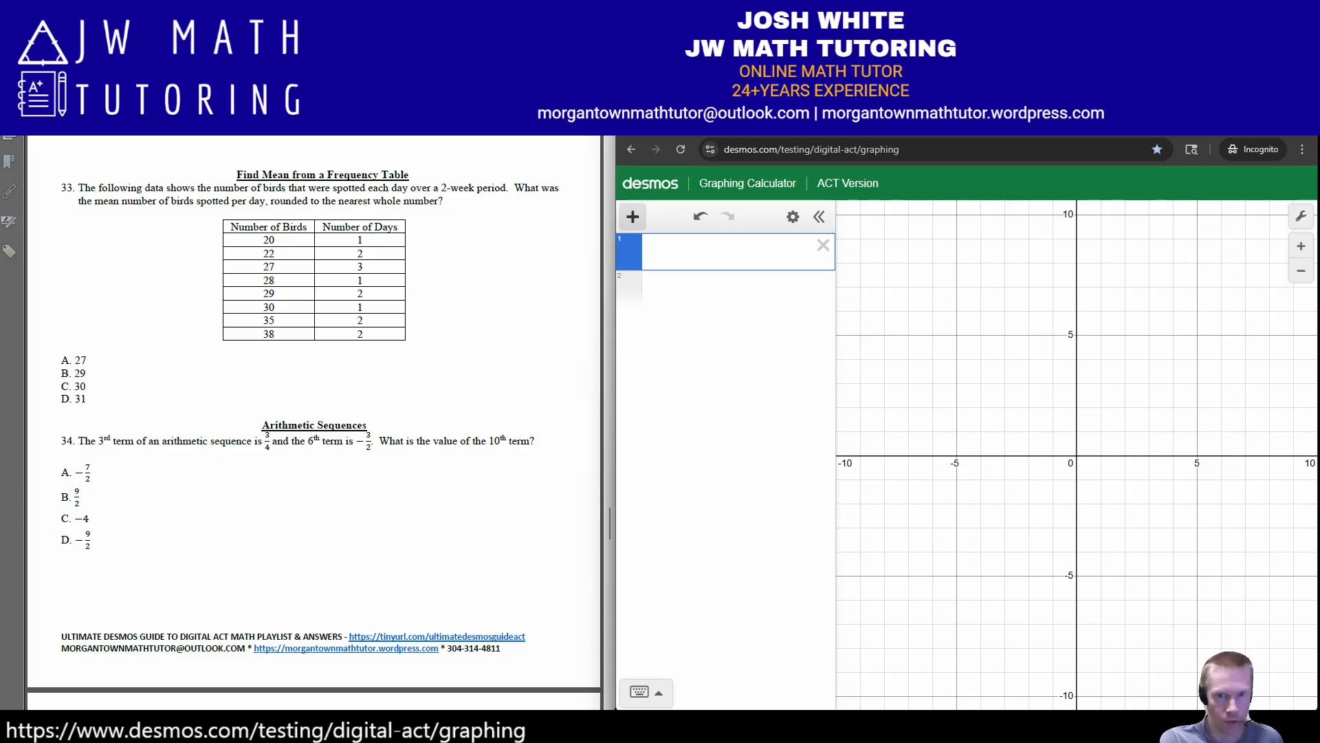
{"action": "left_click", "coordinate": [632, 216]}
{"action": "left_click", "coordinate": [653, 284]}
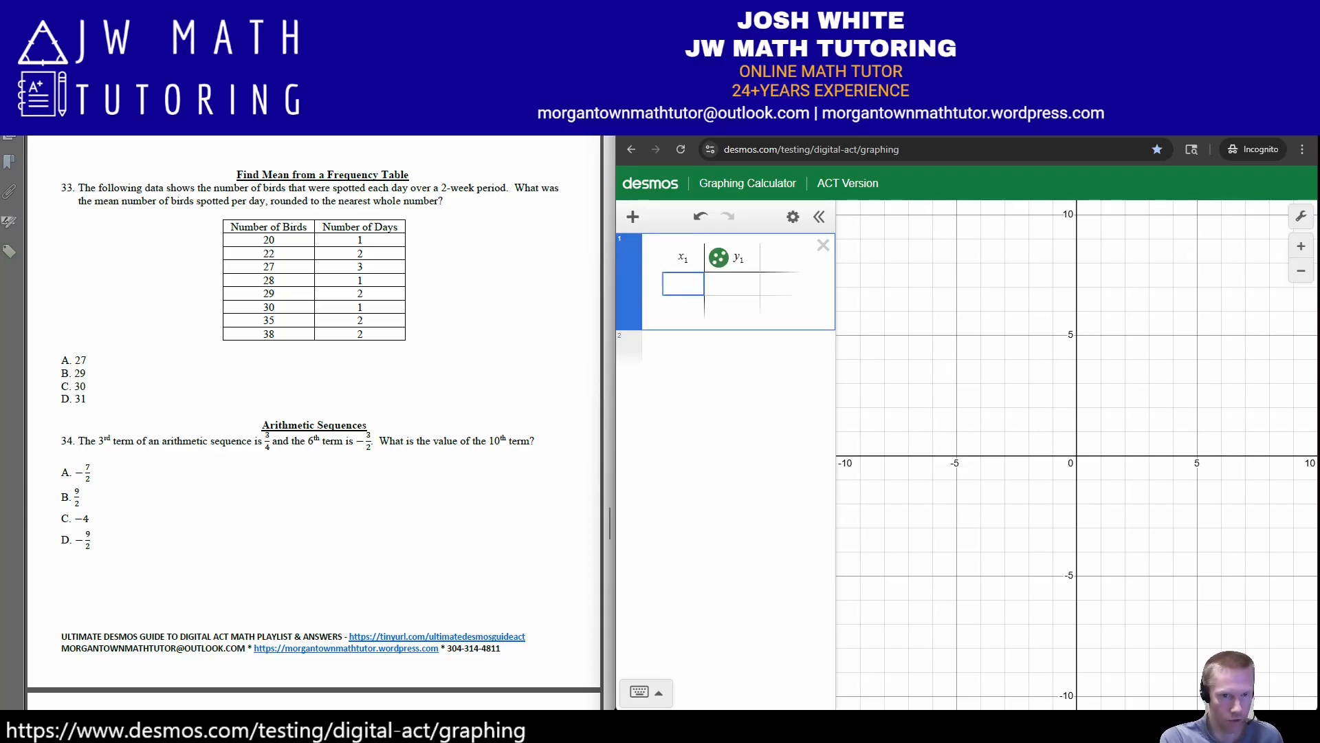
{"action": "type", "text": "3"}
{"action": "key", "text": "Tab"}
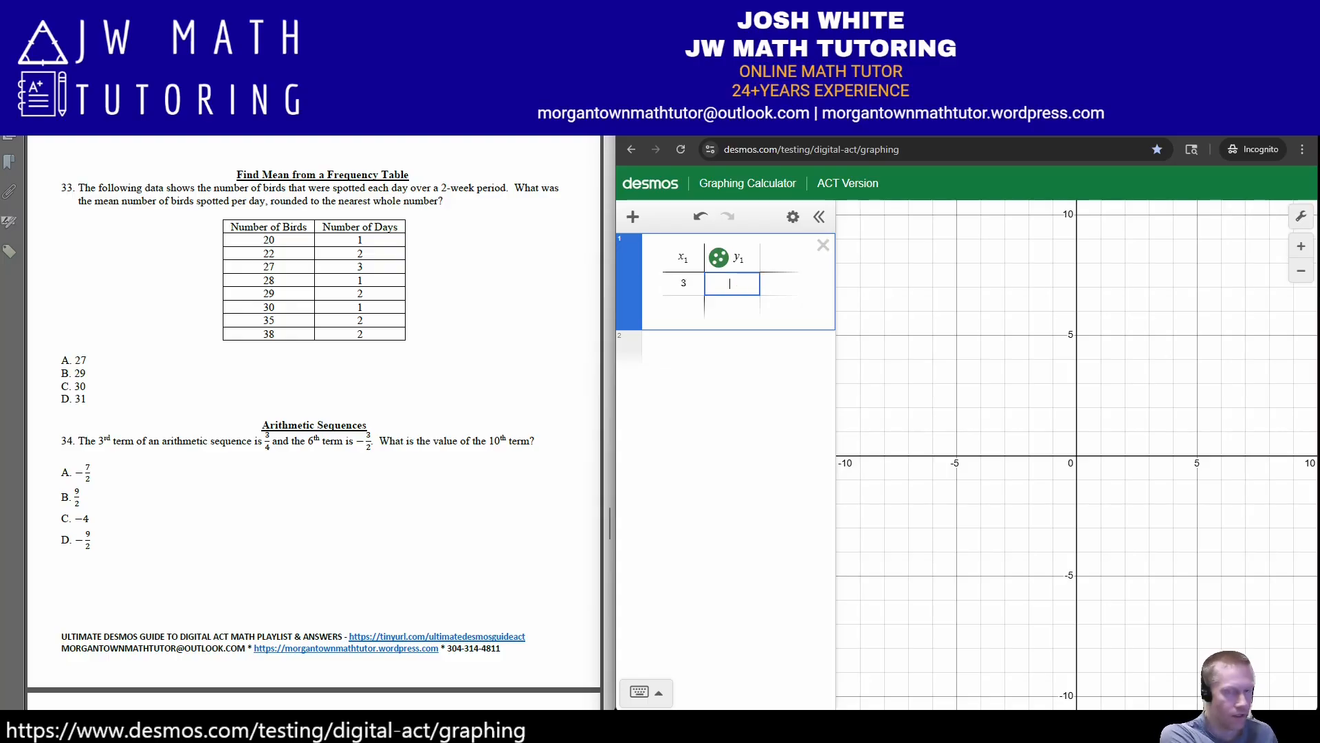
{"action": "type", "text": "3/4"}
{"action": "key", "text": "Return"}
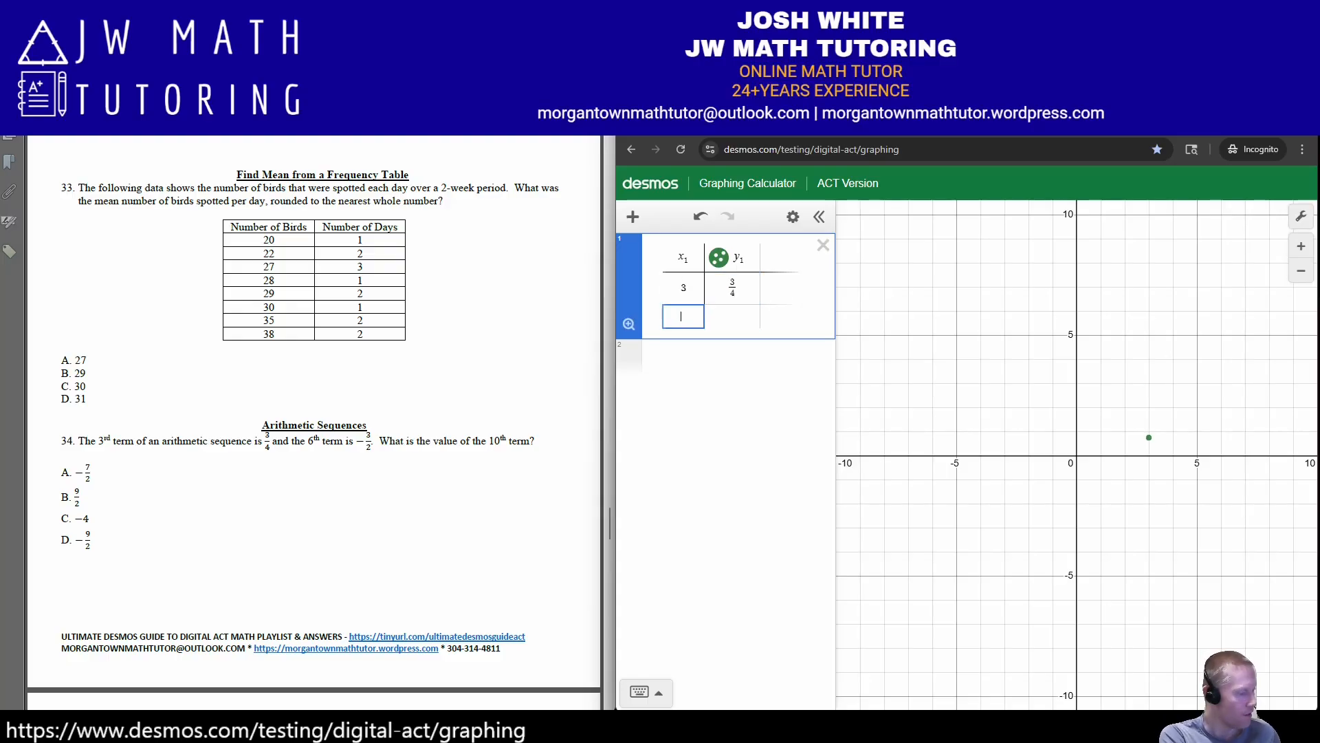
{"action": "type", "text": "6"}
{"action": "key", "text": "Tab"}
{"action": "type", "text": "-3/2"}
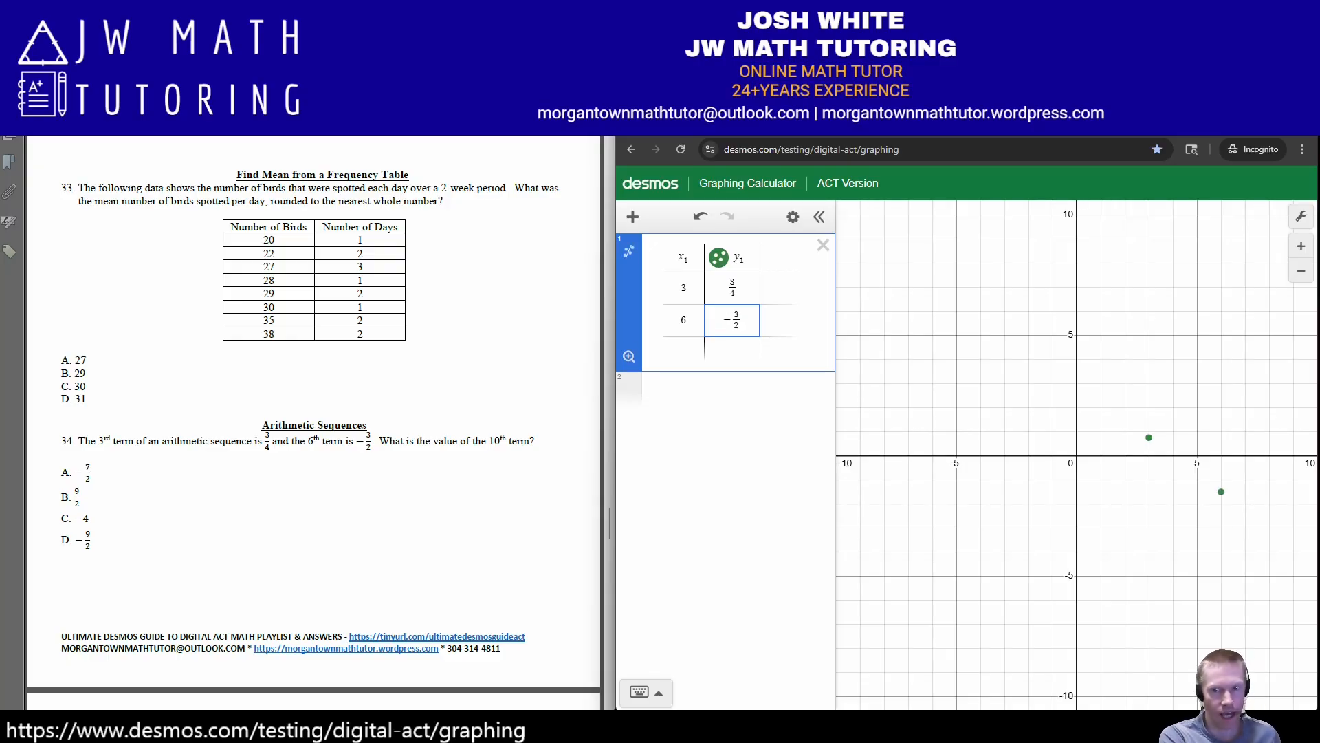
{"action": "key", "text": "Return"}
{"action": "key", "text": "Return"}
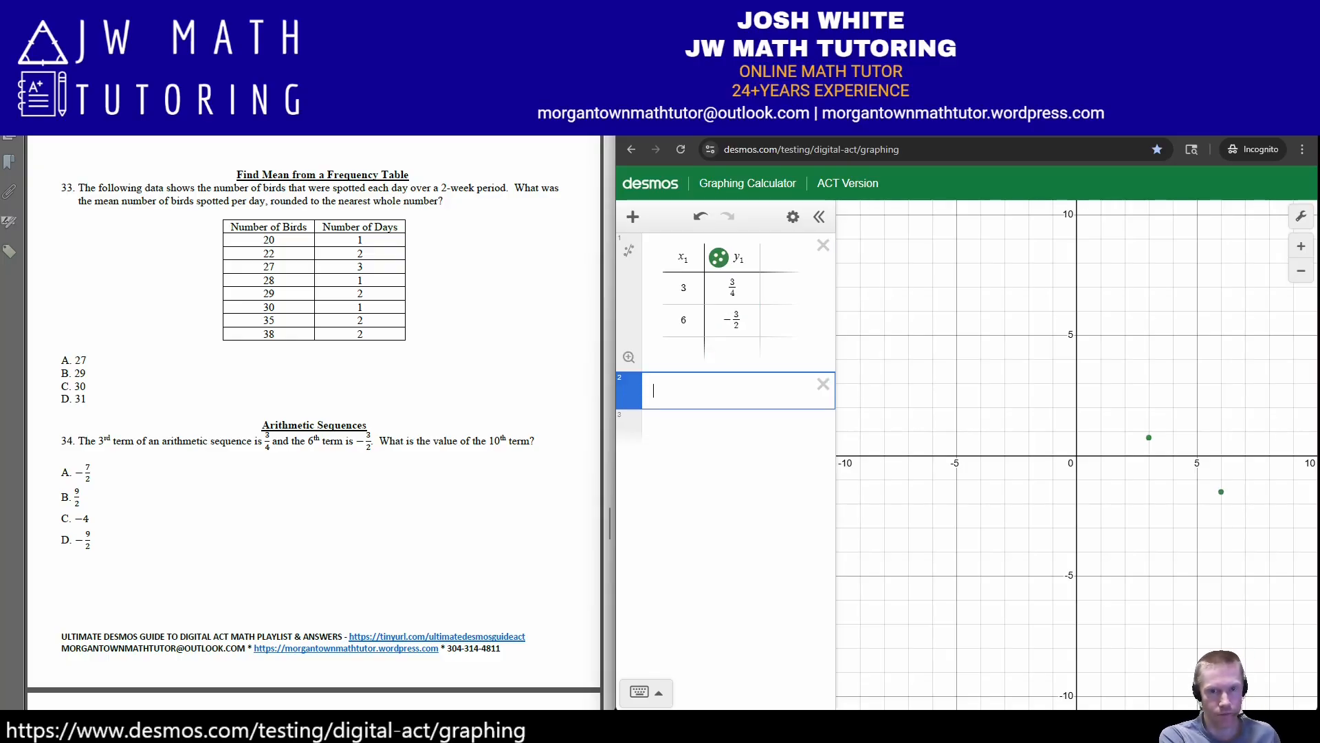
Add a linear regression to the table and export it as the custom regression y₁ ~ mx₁ + b.
{"action": "key", "text": "Up"}
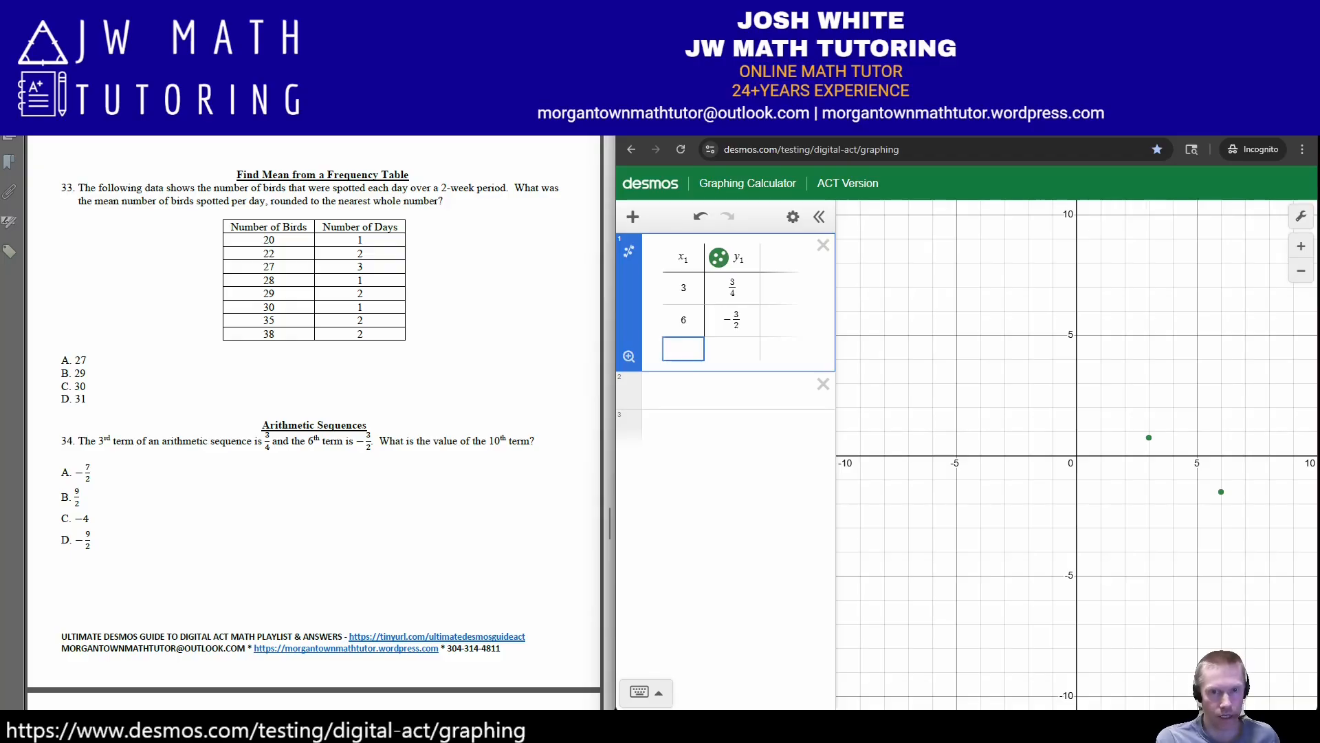
{"action": "left_click", "coordinate": [628, 251]}
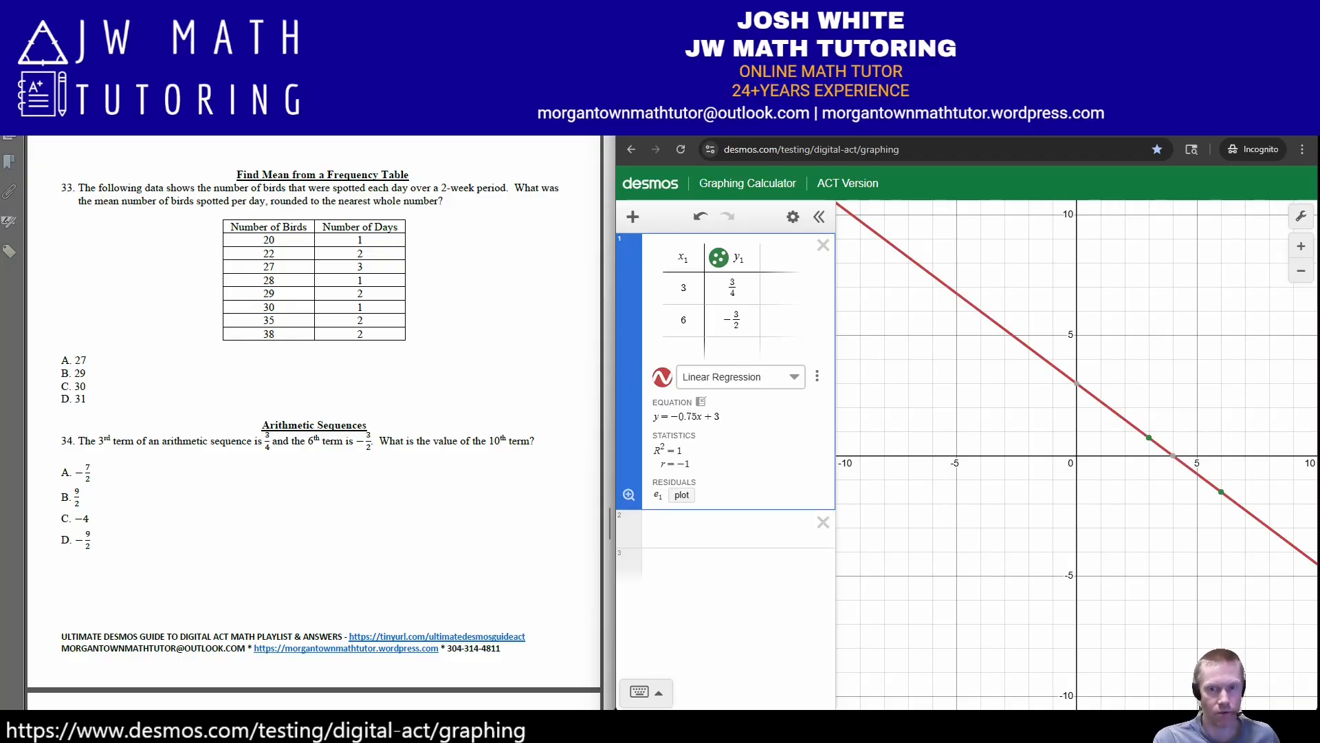
{"action": "left_click", "coordinate": [817, 376]}
{"action": "left_click", "coordinate": [751, 455]}
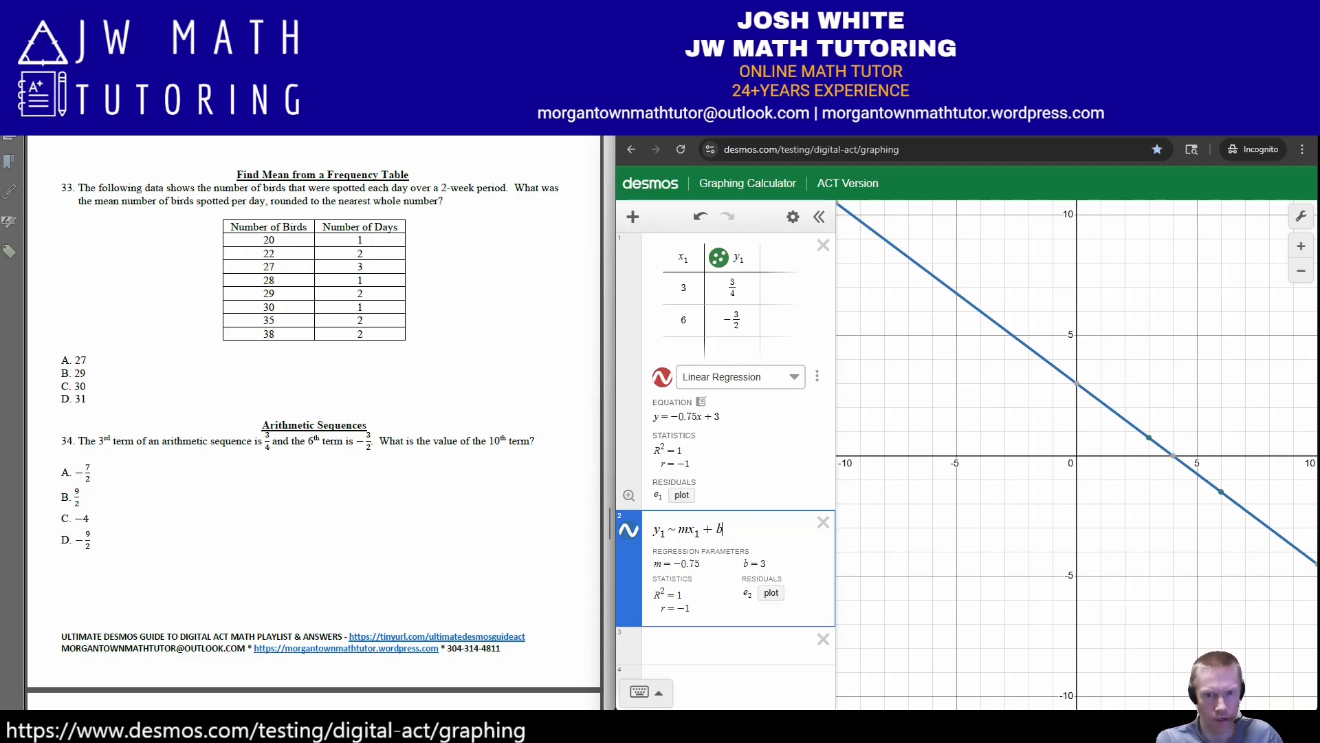
Graph x = 10 and add its intersection with the regression line to the expression list as a point.
{"action": "left_click", "coordinate": [715, 646]}
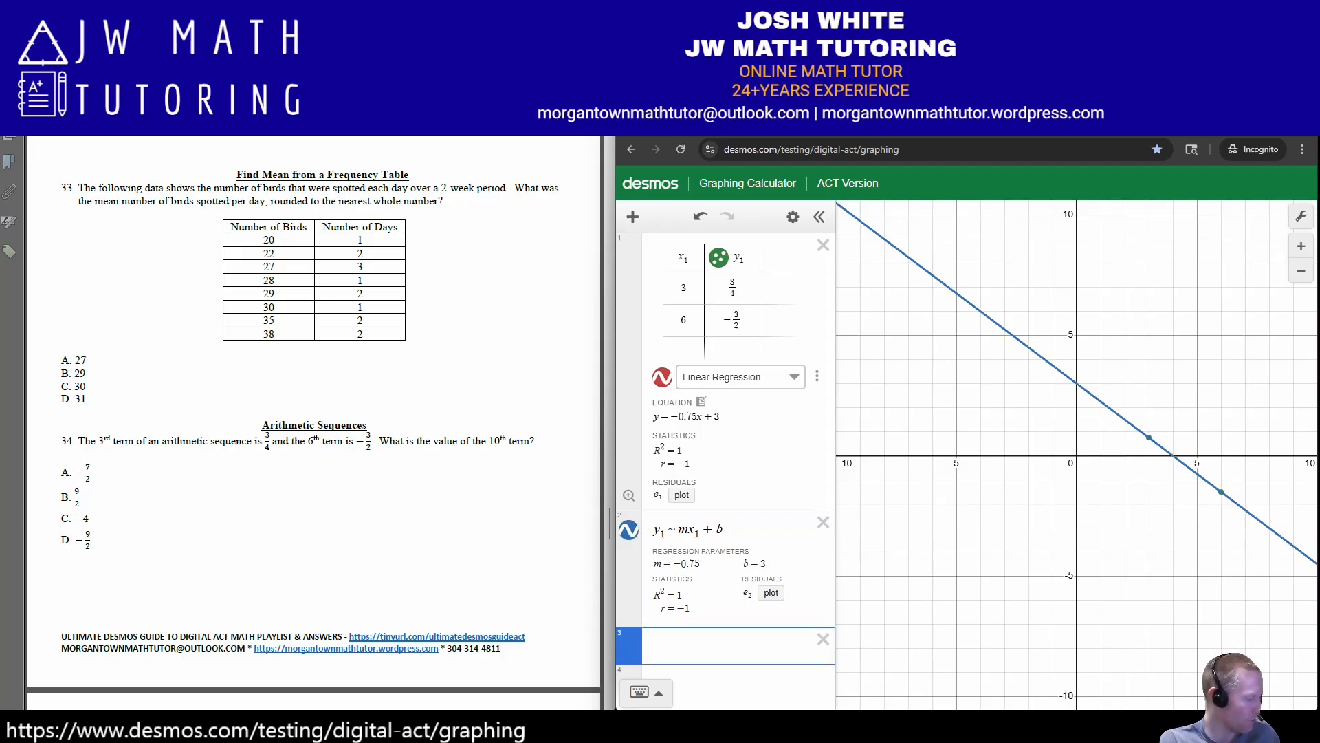
{"action": "type", "text": "x=10"}
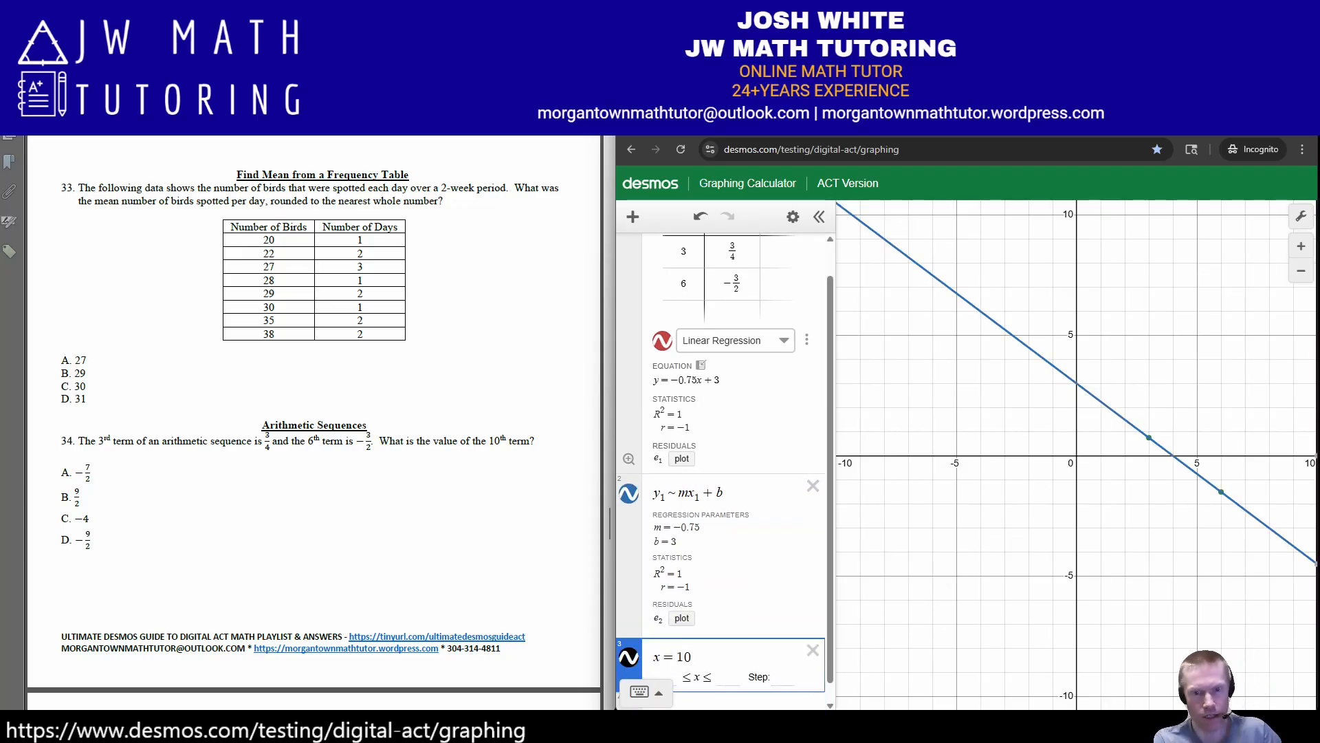
{"action": "left_click_drag", "start_coordinate": [1251, 481], "coordinate": [1056, 355]}
{"action": "left_click", "coordinate": [1123, 437]}
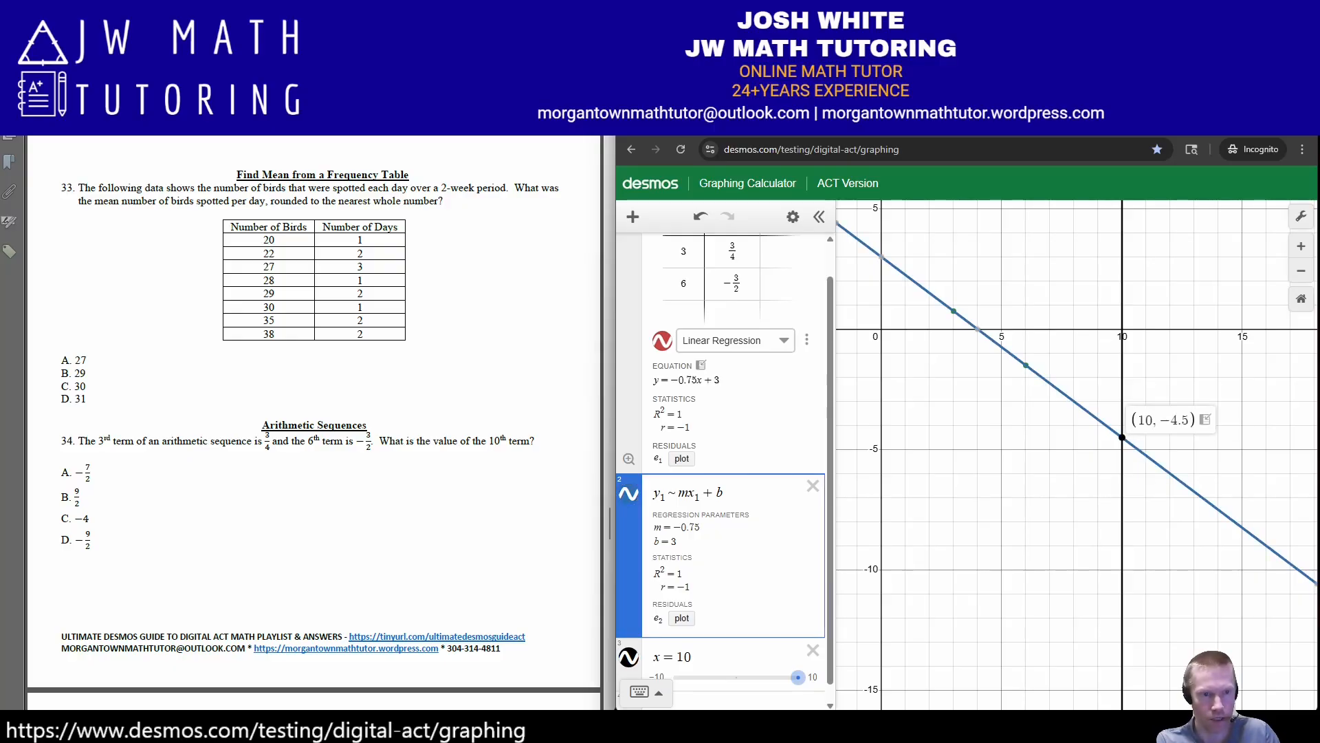
{"action": "left_click_drag", "start_coordinate": [830, 481], "coordinate": [830, 497]}
{"action": "left_click_drag", "start_coordinate": [1124, 442], "coordinate": [1118, 445]}
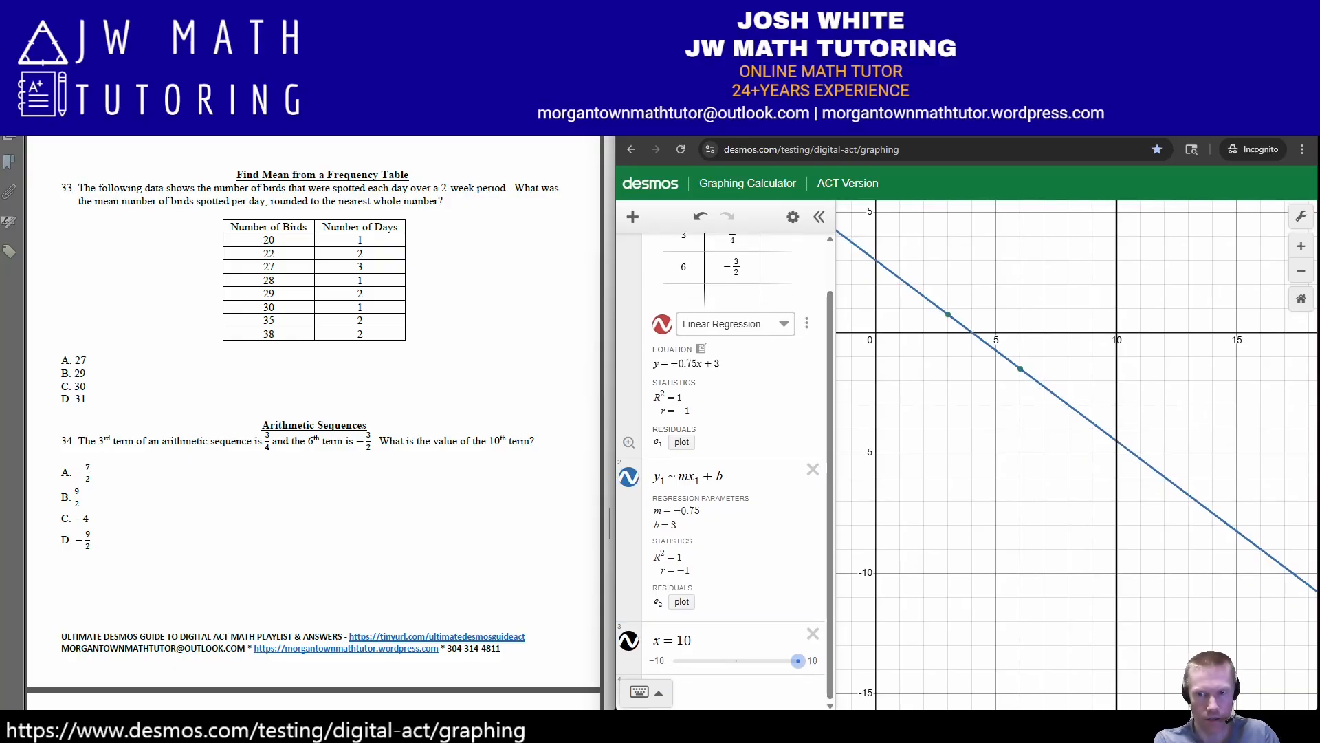
{"action": "left_click", "coordinate": [1117, 441]}
{"action": "left_click", "coordinate": [1103, 458]}
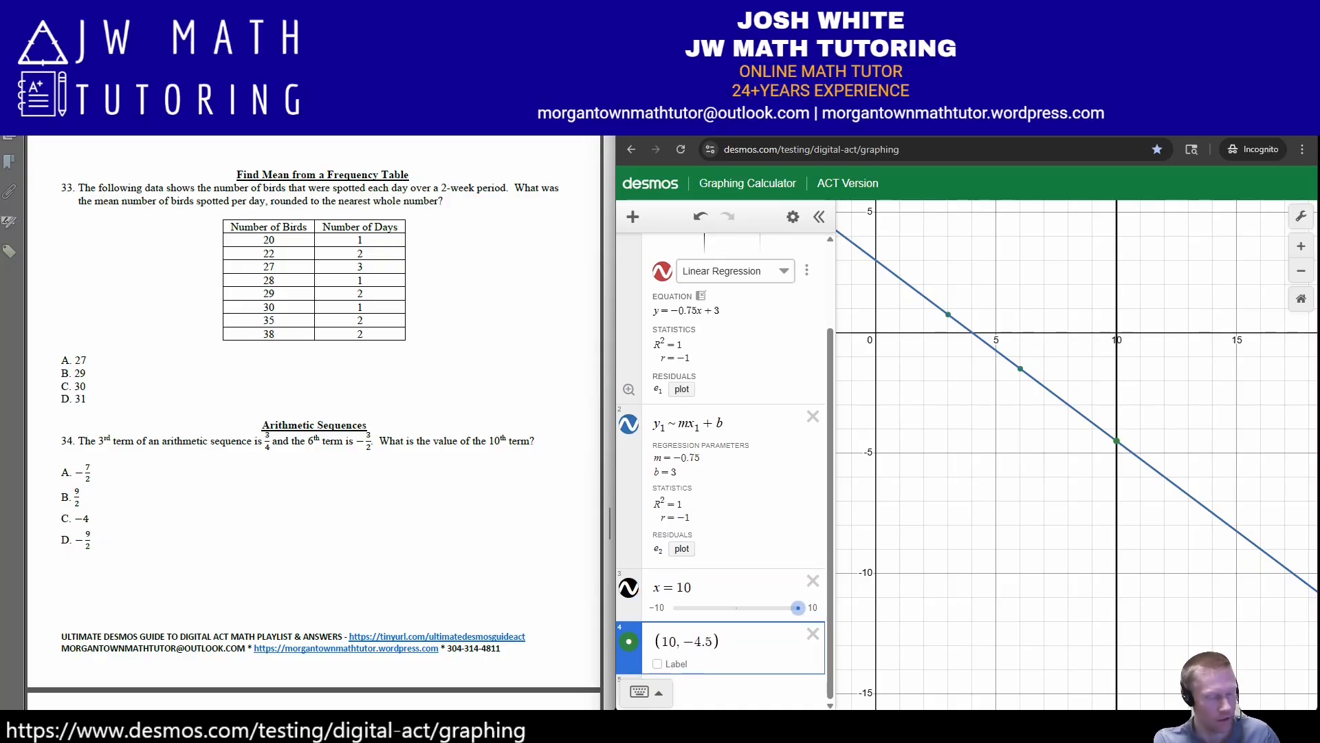
Reduce the intersection point to its y-value −4.5 shown as a fraction, and circle answer D for question 34.
{"action": "key", "text": "BackSpace"}
{"action": "key", "text": "BackSpace"}
{"action": "key", "text": "BackSpace"}
{"action": "key", "text": "BackSpace"}
{"action": "key", "text": "End"}
{"action": "key", "text": "BackSpace"}
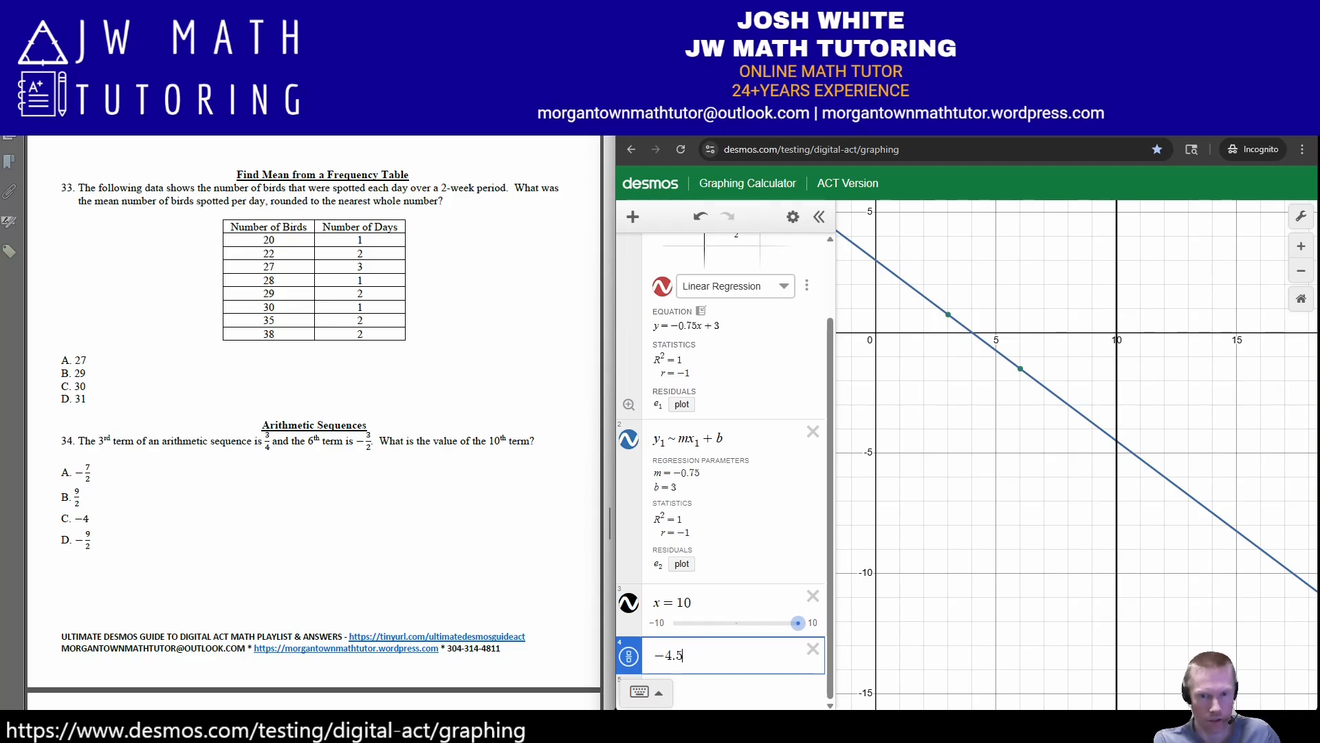
{"action": "left_click", "coordinate": [628, 657]}
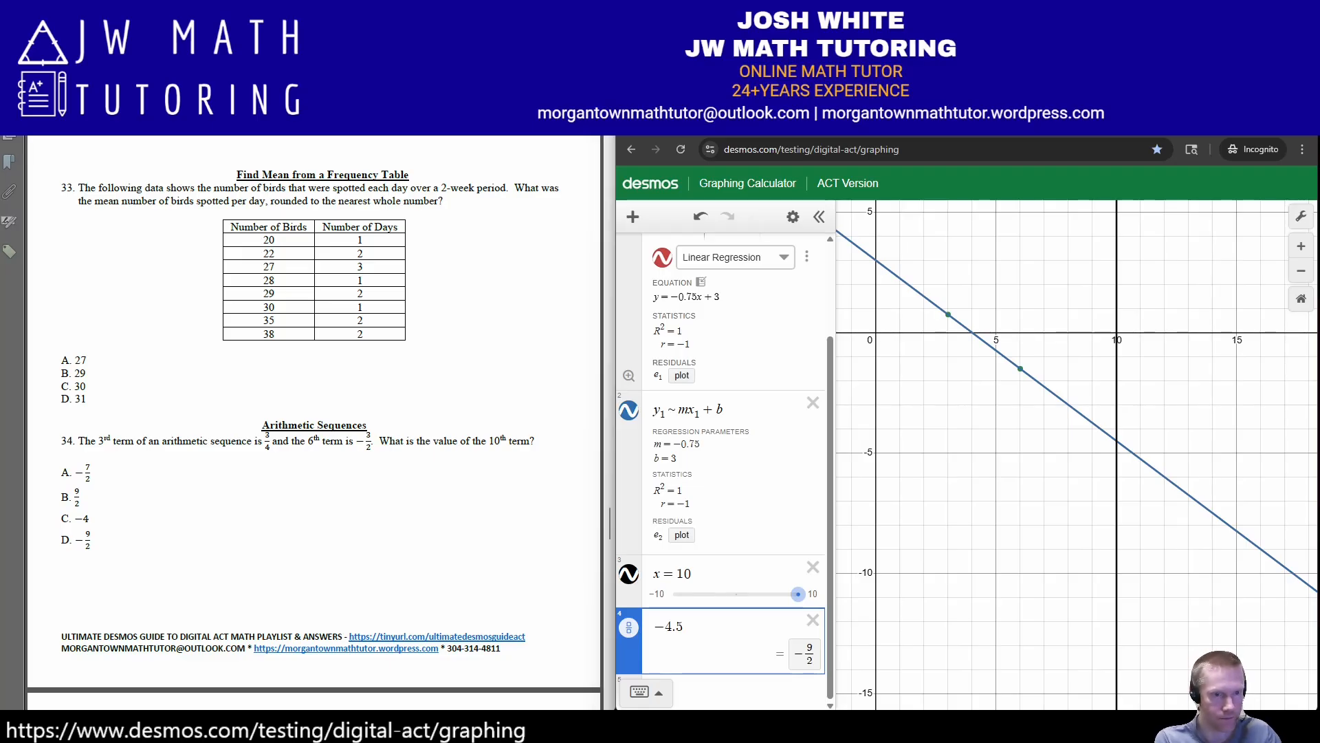
{"action": "mouse_move", "coordinate": [99, 527]}
{"action": "left_mouse_down"}
{"action": "mouse_move", "coordinate": [55, 538]}
{"action": "mouse_move", "coordinate": [103, 528]}
{"action": "left_mouse_up"}
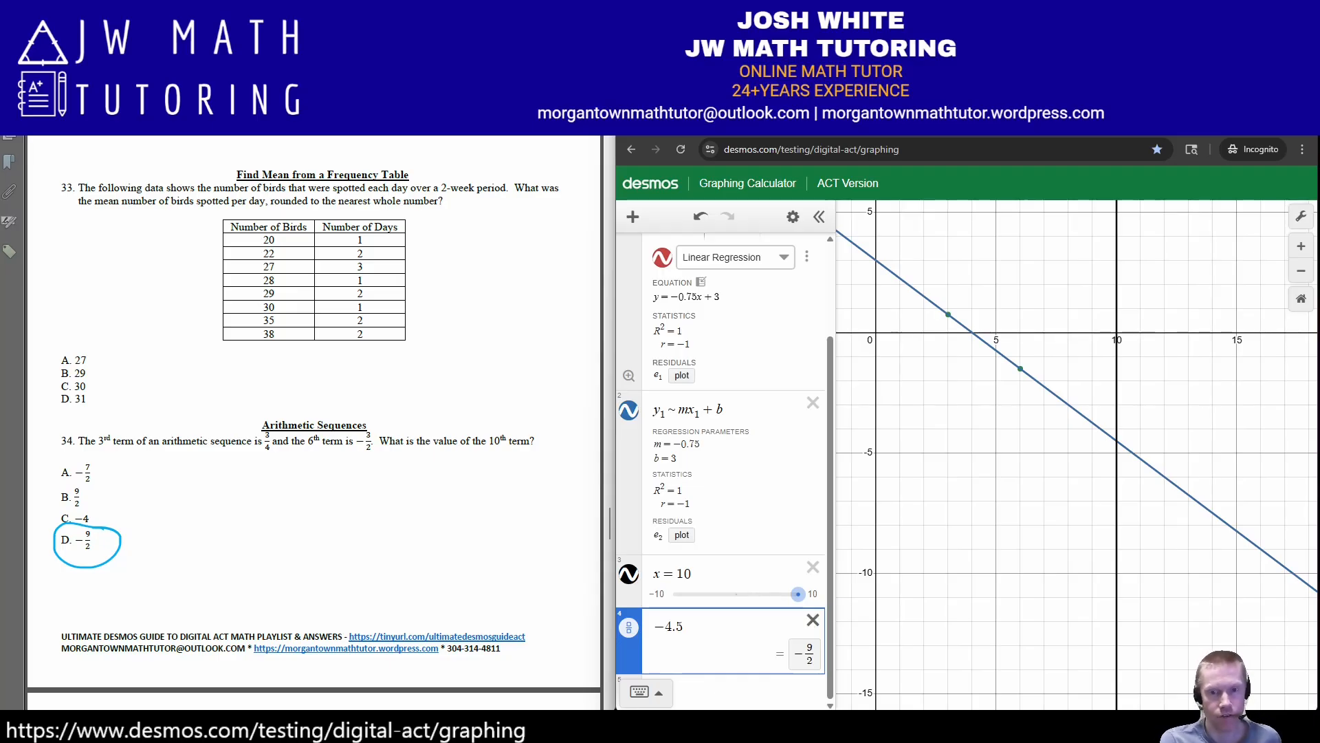
Delete the −4.5 and x = 10 expressions, and evaluate m(10) + b as a fraction instead.
{"action": "left_click", "coordinate": [813, 620]}
{"action": "left_click", "coordinate": [813, 634]}
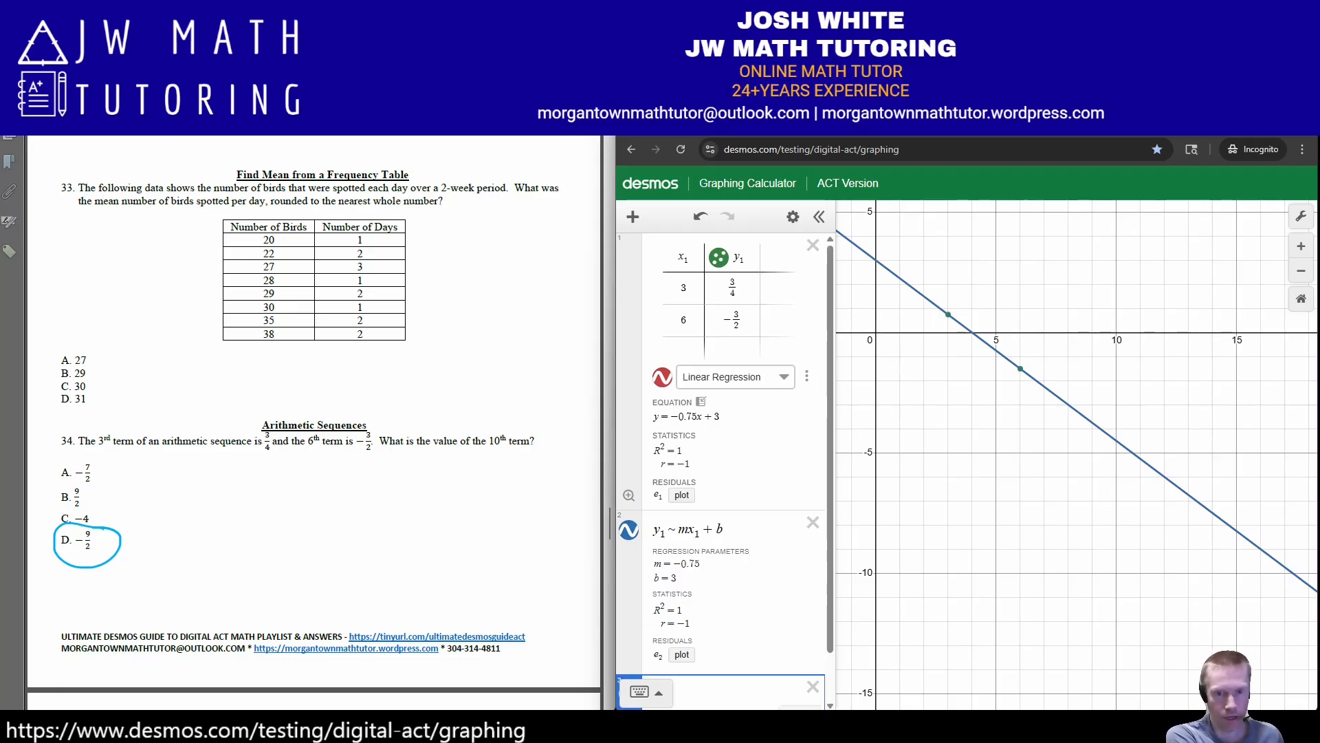
{"action": "type", "text": "m(10)"}
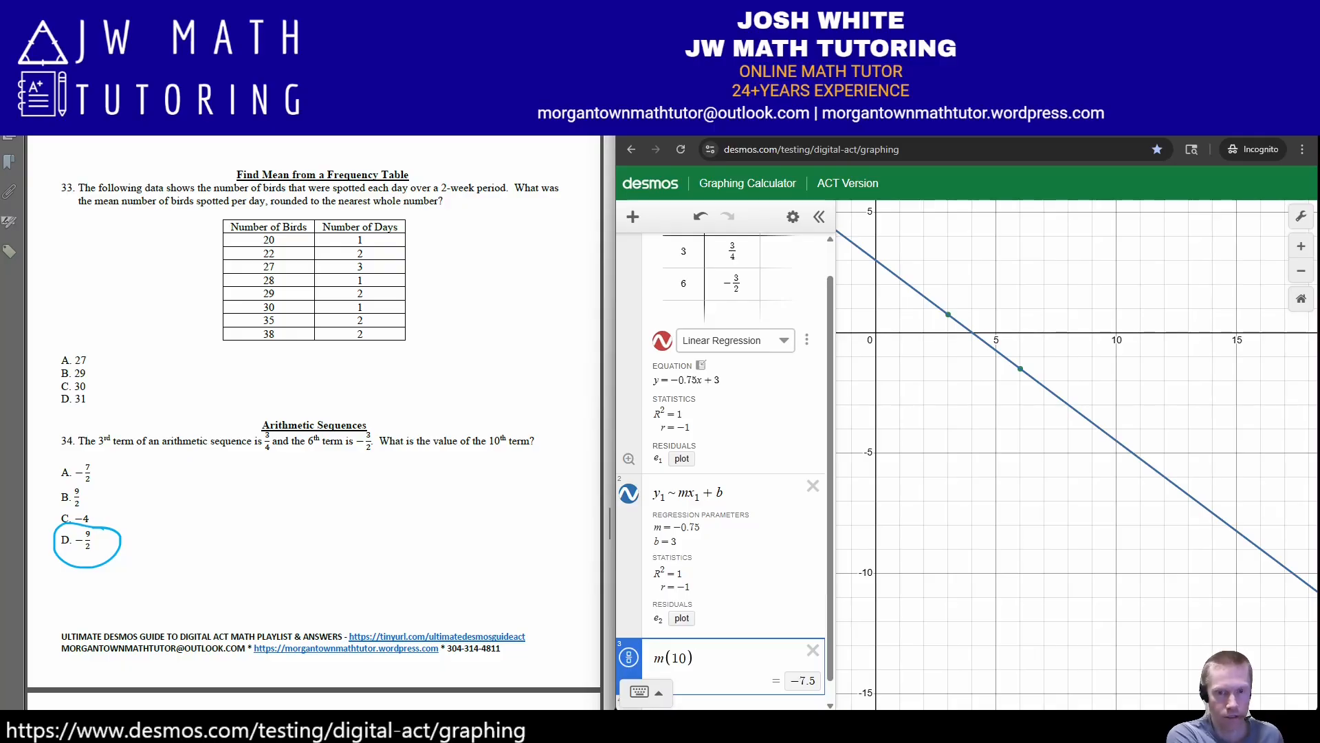
{"action": "type", "text": "+b"}
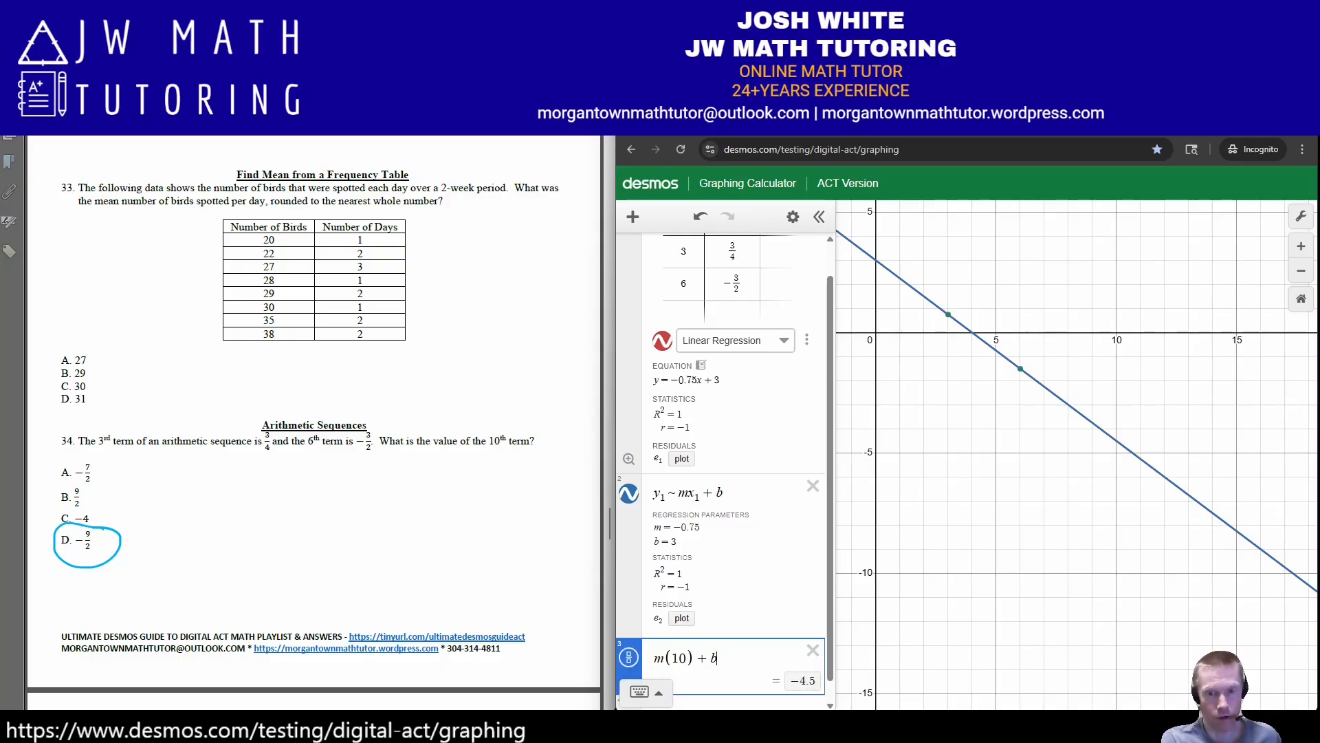
{"action": "left_click", "coordinate": [628, 658]}
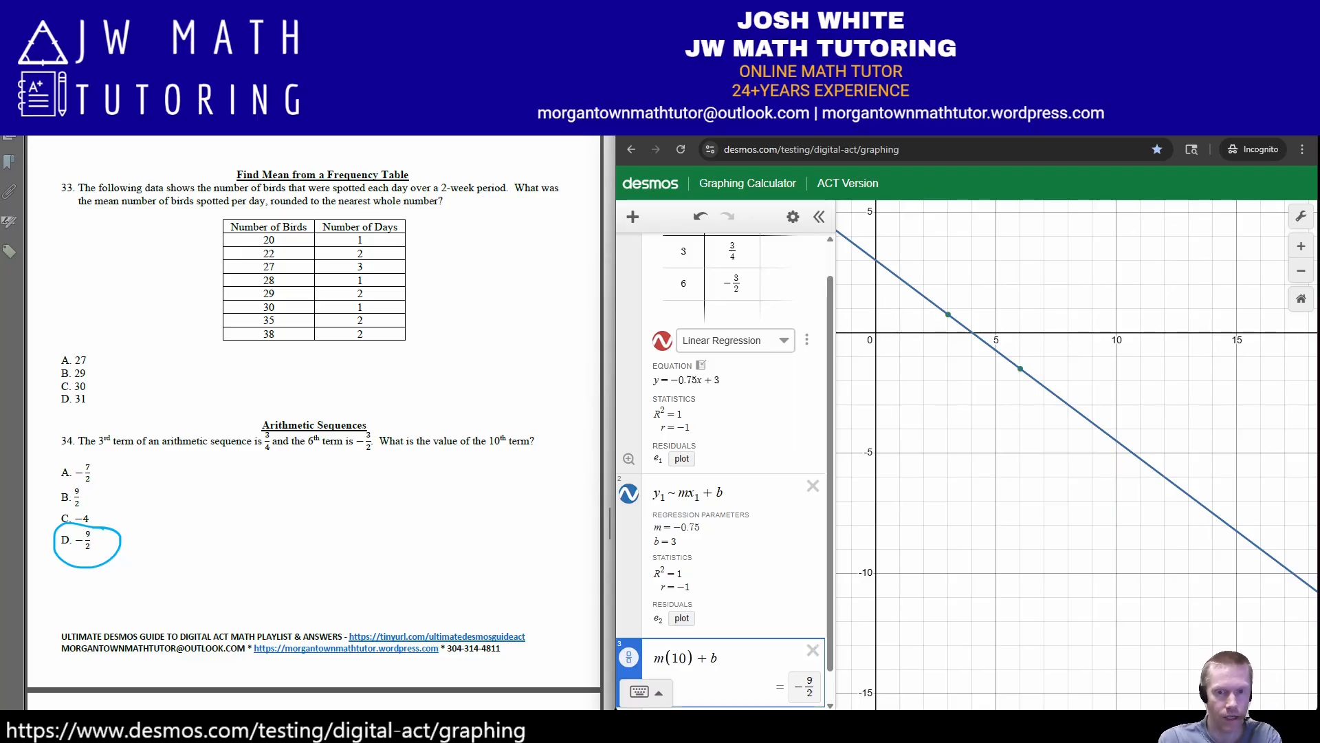
Delete the custom regression y₁ ~ mx₁ + b and select the m(10) + b expression.
{"action": "left_click_drag", "start_coordinate": [732, 493], "coordinate": [652, 493]}
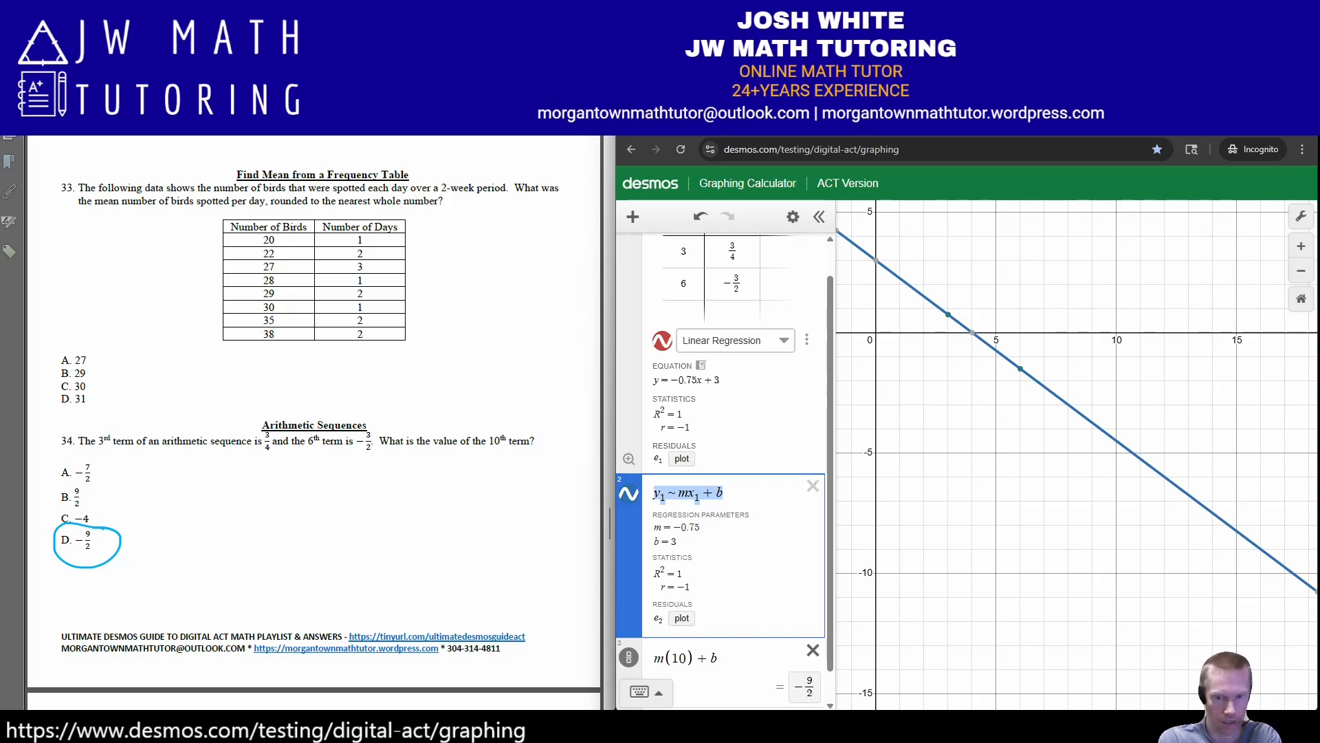
{"action": "key", "text": "BackSpace"}
{"action": "key", "text": "BackSpace"}
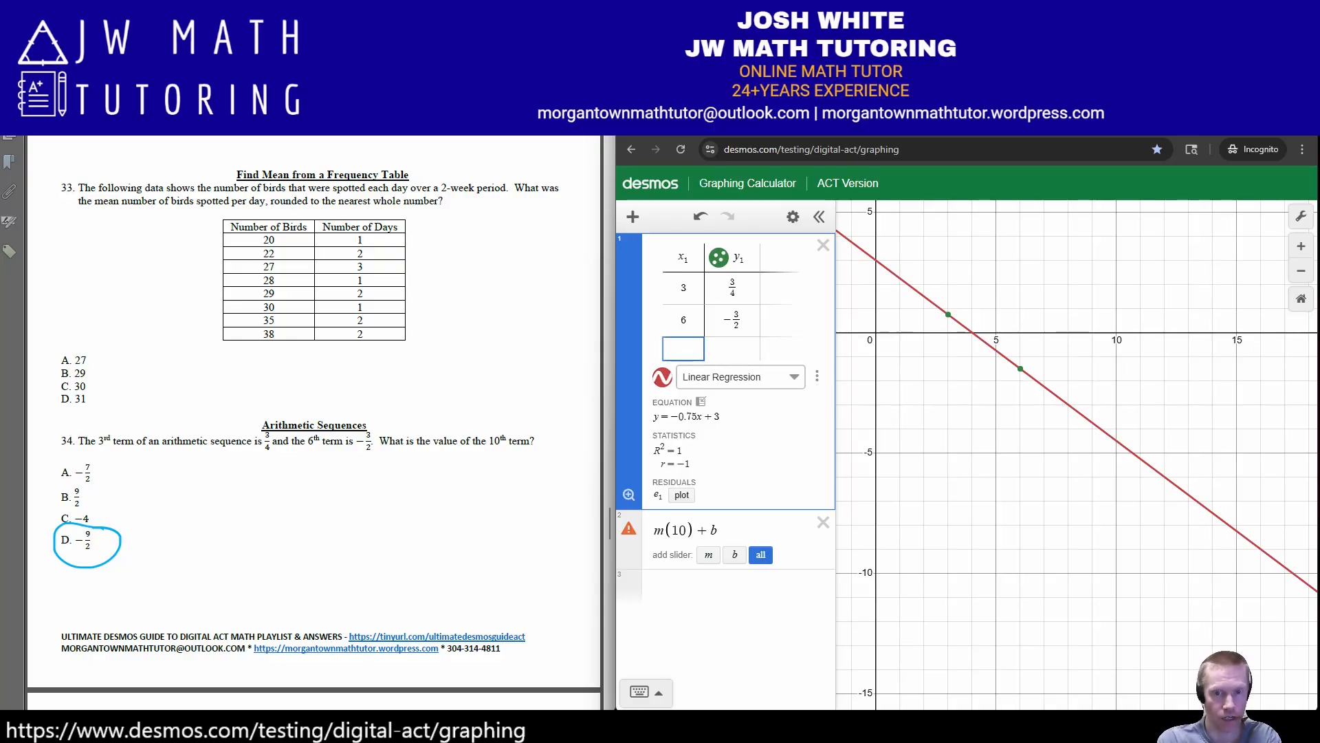
{"action": "left_click_drag", "start_coordinate": [653, 530], "coordinate": [720, 531]}
{"action": "left_click", "coordinate": [720, 531]}
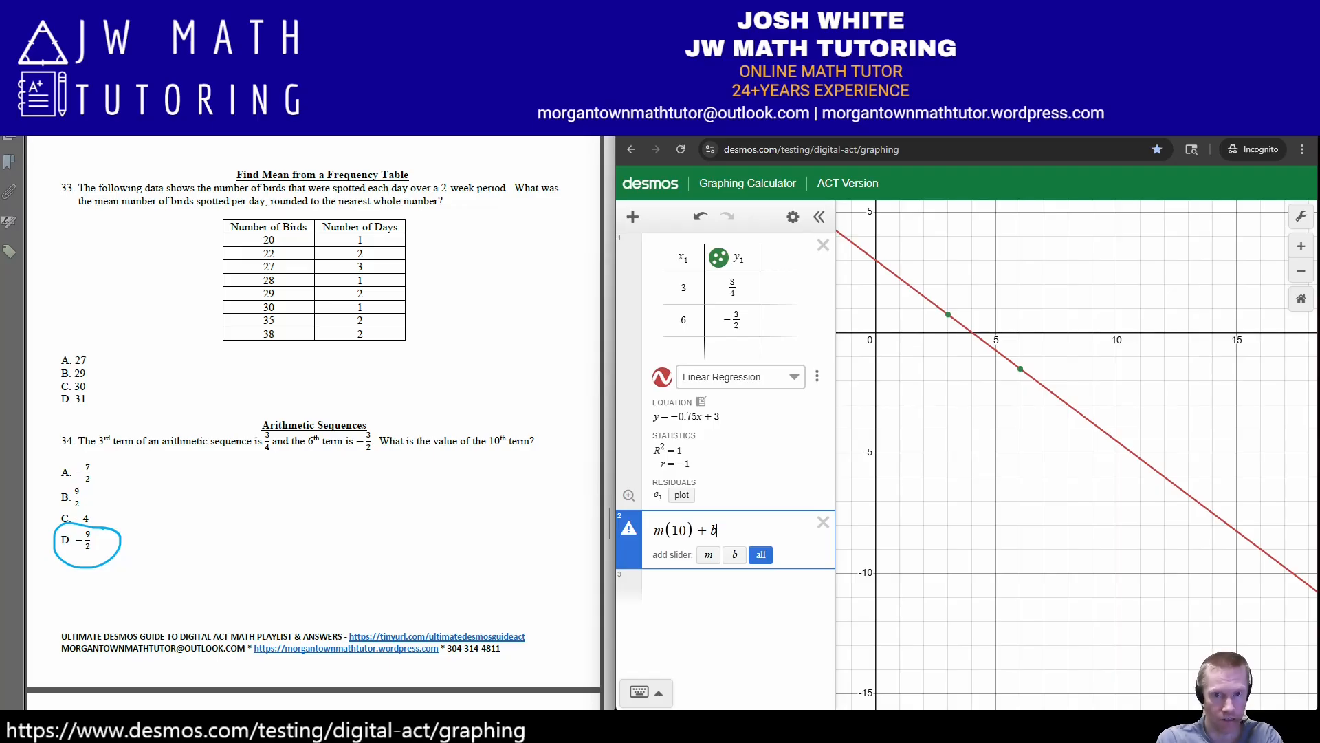
{"action": "left_click", "coordinate": [817, 376]}
{"action": "left_click", "coordinate": [749, 458]}
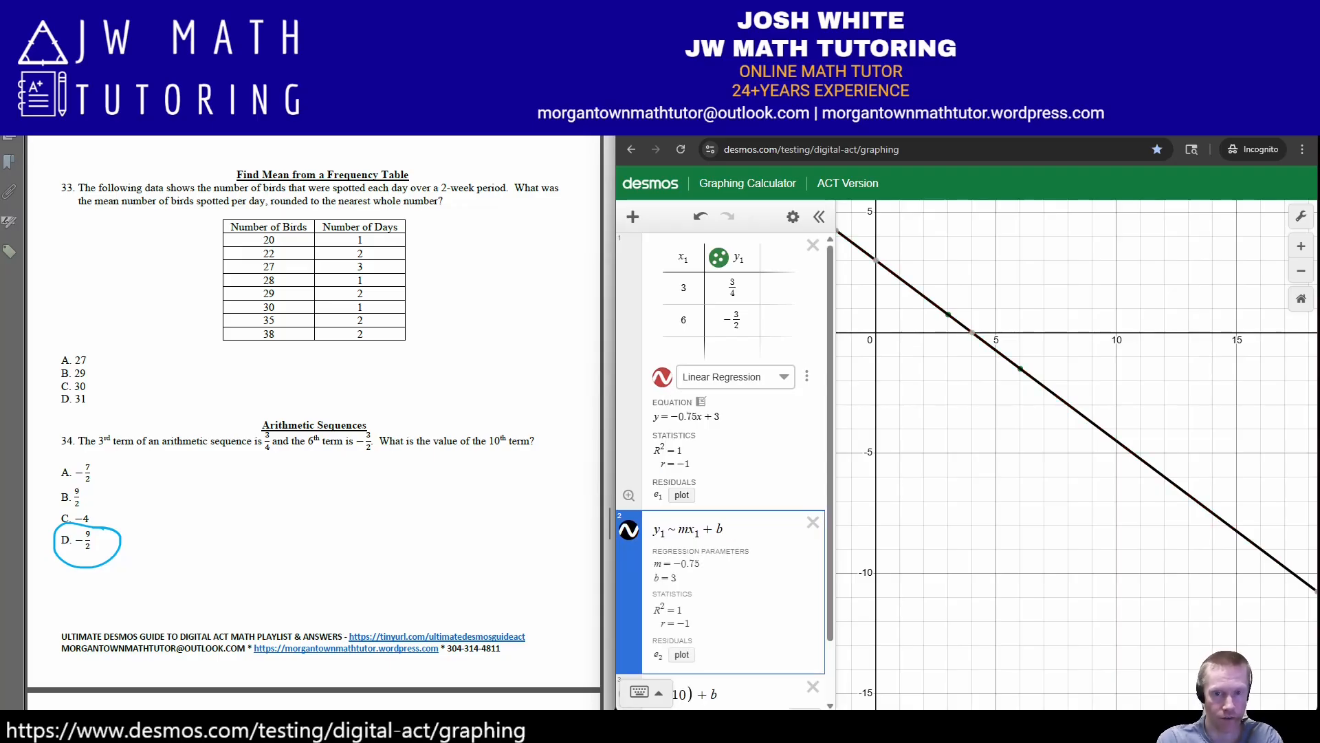
{"action": "left_click", "coordinate": [812, 522]}
Delete the table's linear regression and enter y₁ ~ mx₁ + b as a new expression below m(10) + b.
{"action": "left_click", "coordinate": [817, 376]}
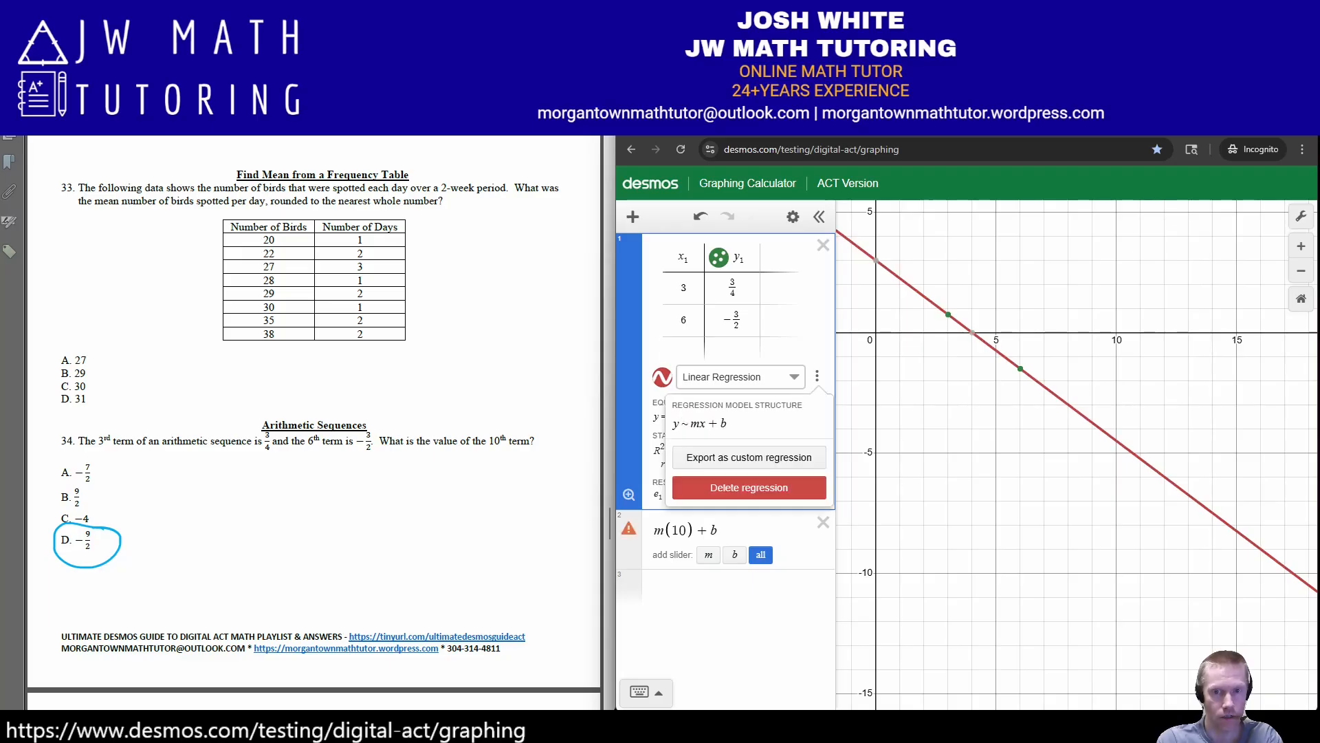
{"action": "left_click", "coordinate": [749, 487]}
{"action": "left_click", "coordinate": [688, 451]}
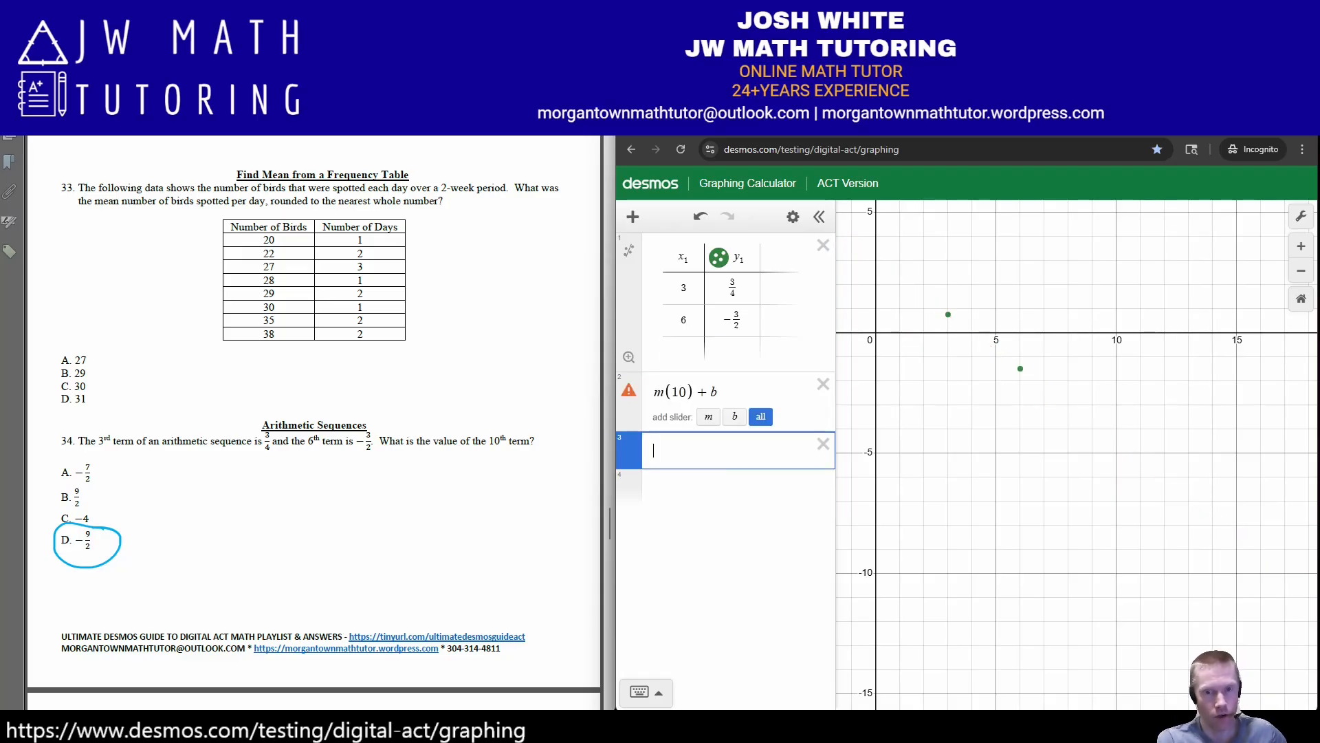
{"action": "type", "text": "y1~ma"}
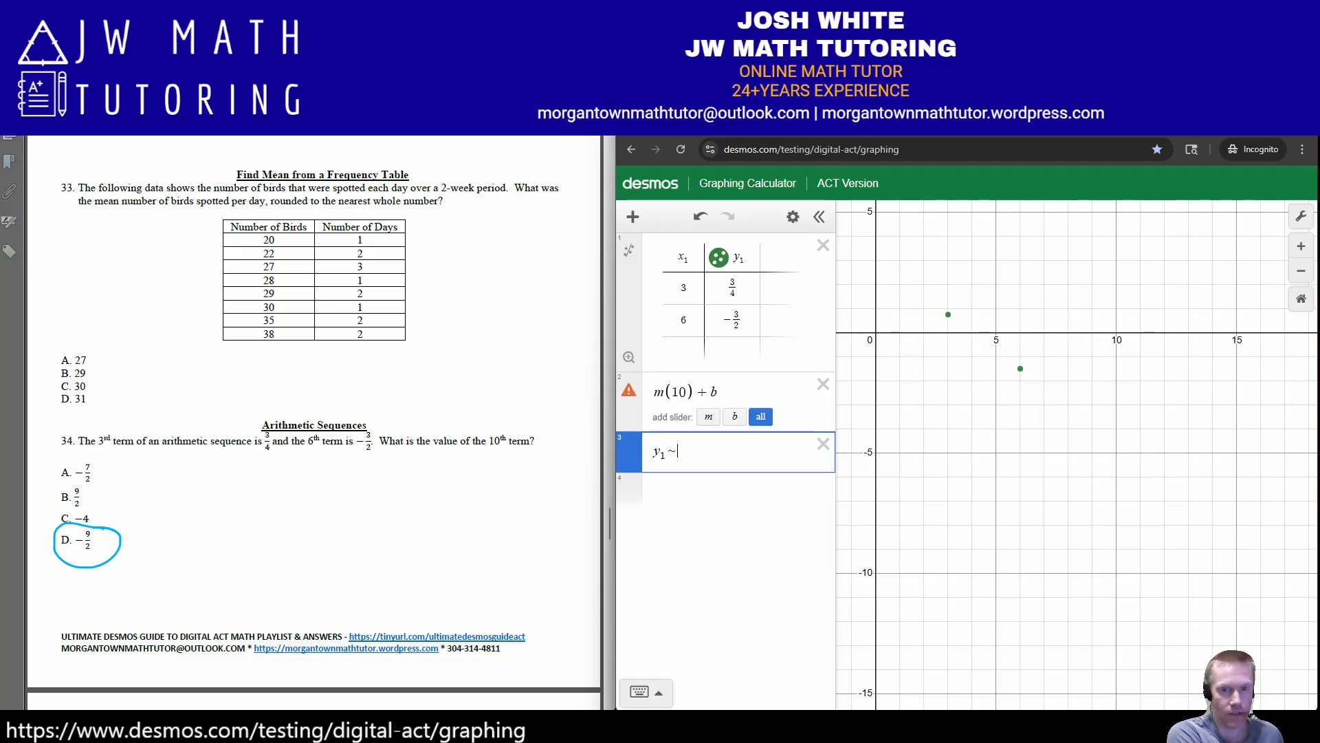
{"action": "key", "text": "BackSpace"}
{"action": "type", "text": "x1+b"}
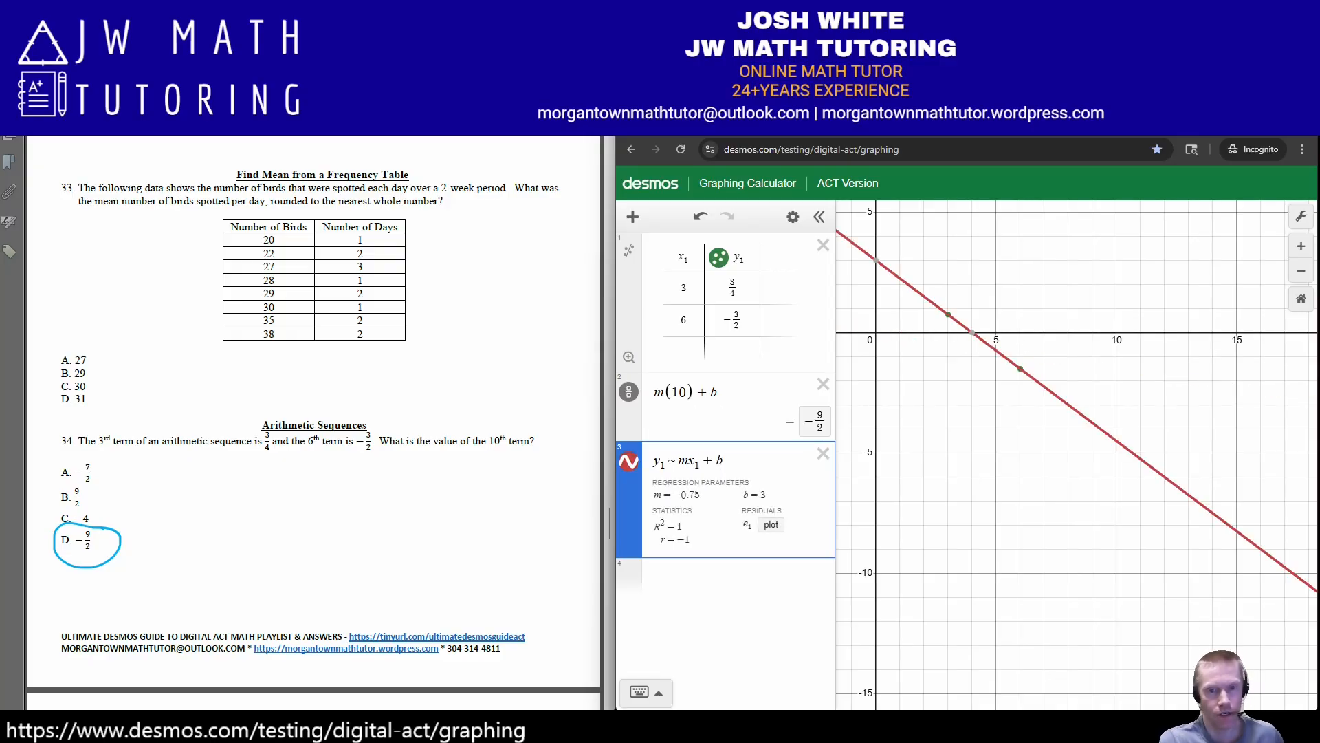
Move the regression above m(10) + b, show that result as a decimal, and go on to question 35.
{"action": "left_click_drag", "start_coordinate": [628, 492], "coordinate": [629, 421]}
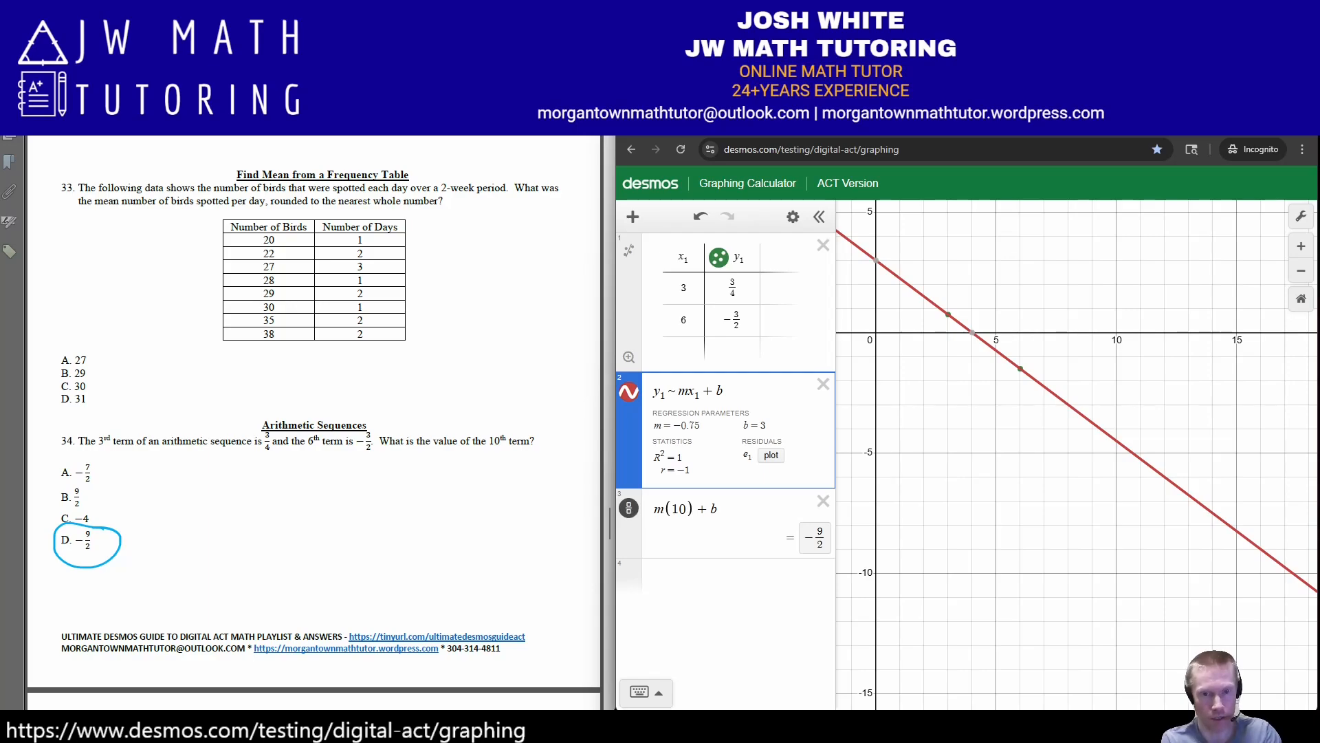
{"action": "left_click", "coordinate": [629, 508]}
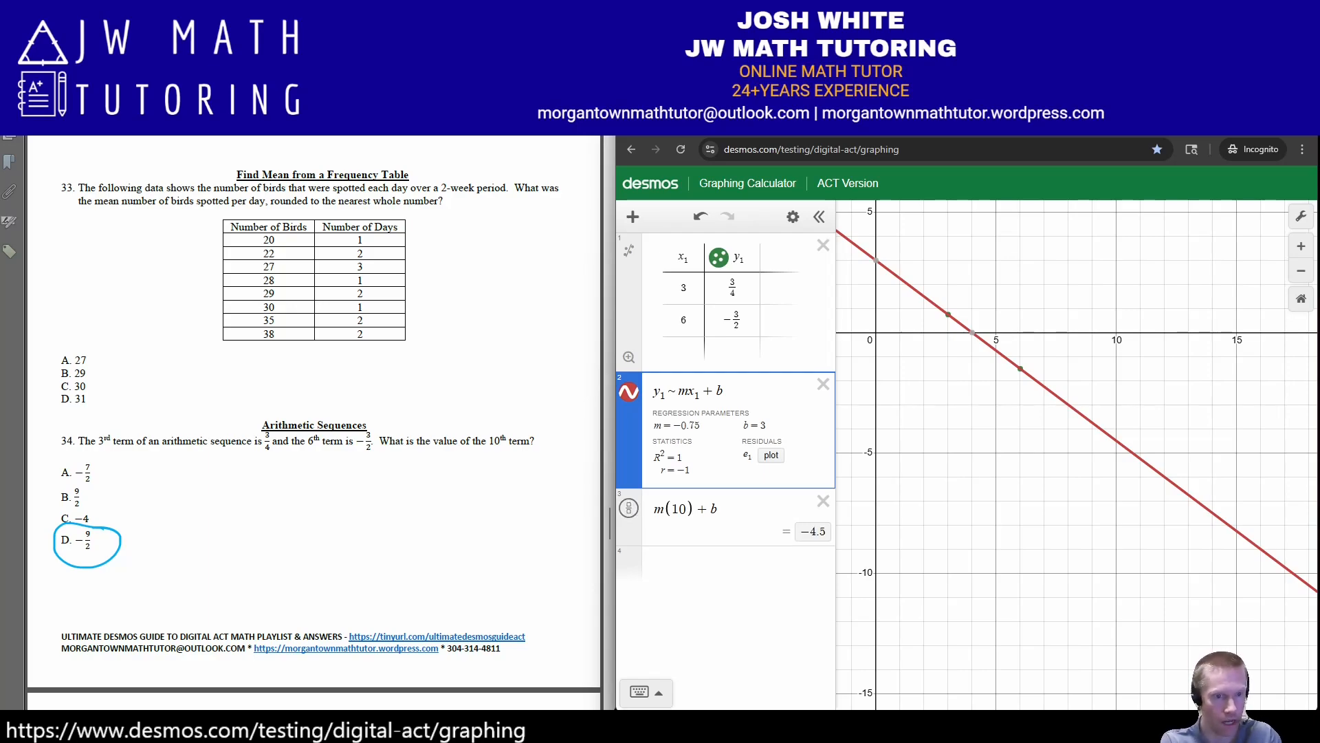
{"action": "scroll", "coordinate": [313, 422], "scroll_direction": "down", "scroll_amount": 6}
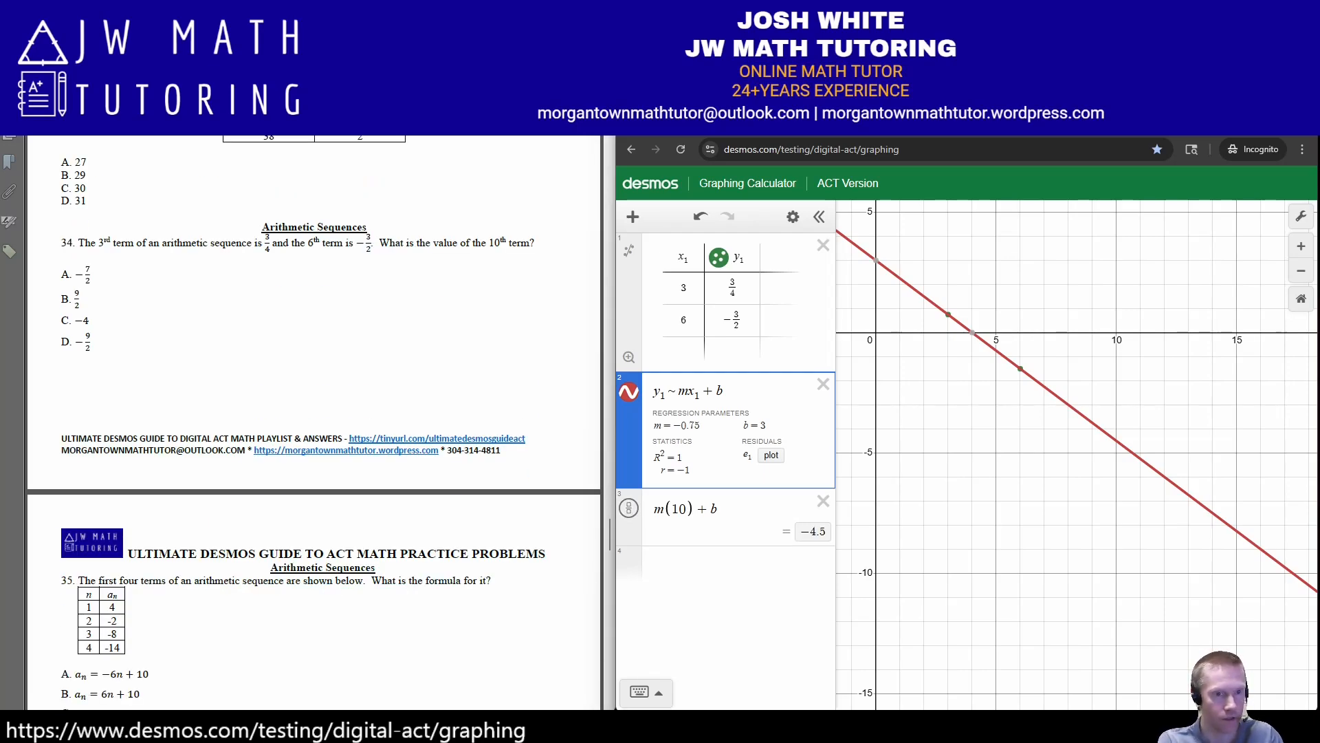
Go to question 35, clear all calculator expressions, and add an empty table.
{"action": "scroll", "coordinate": [314, 423], "scroll_direction": "down", "scroll_amount": 2}
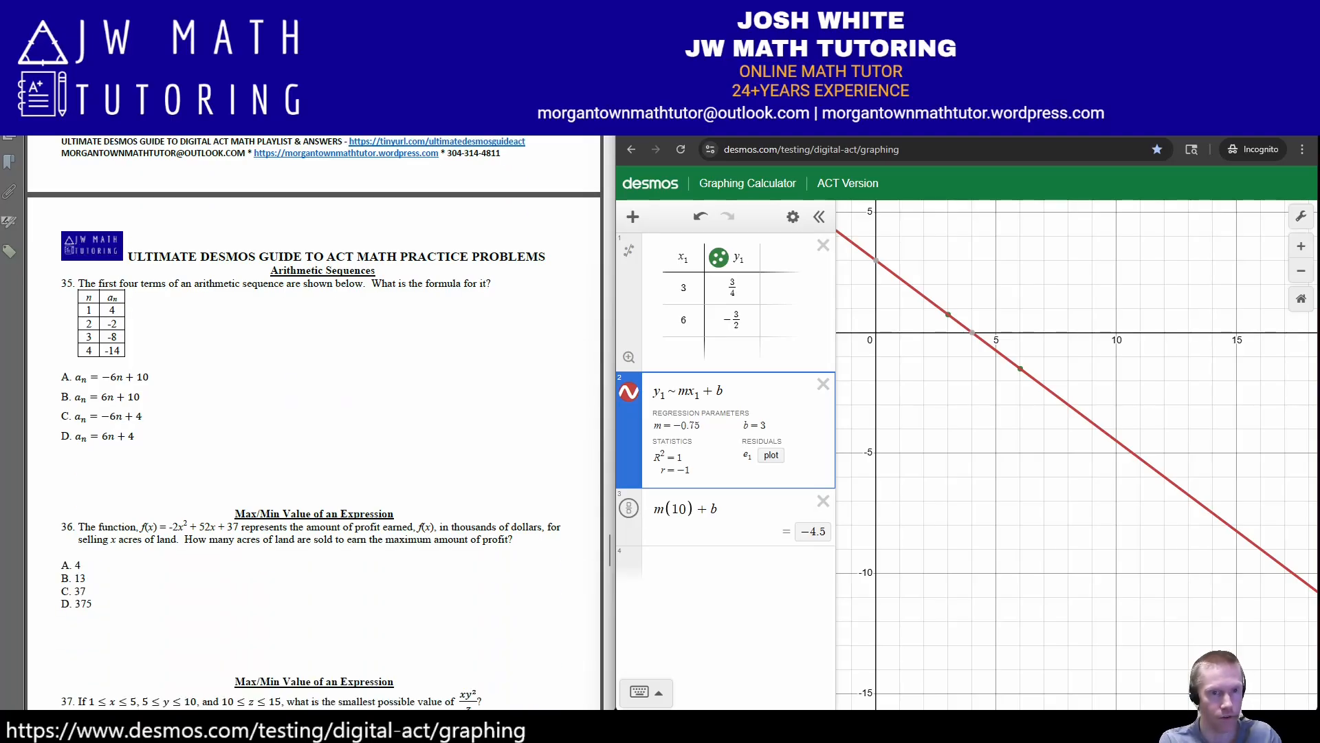
{"action": "scroll", "coordinate": [314, 422], "scroll_direction": "down", "scroll_amount": 2}
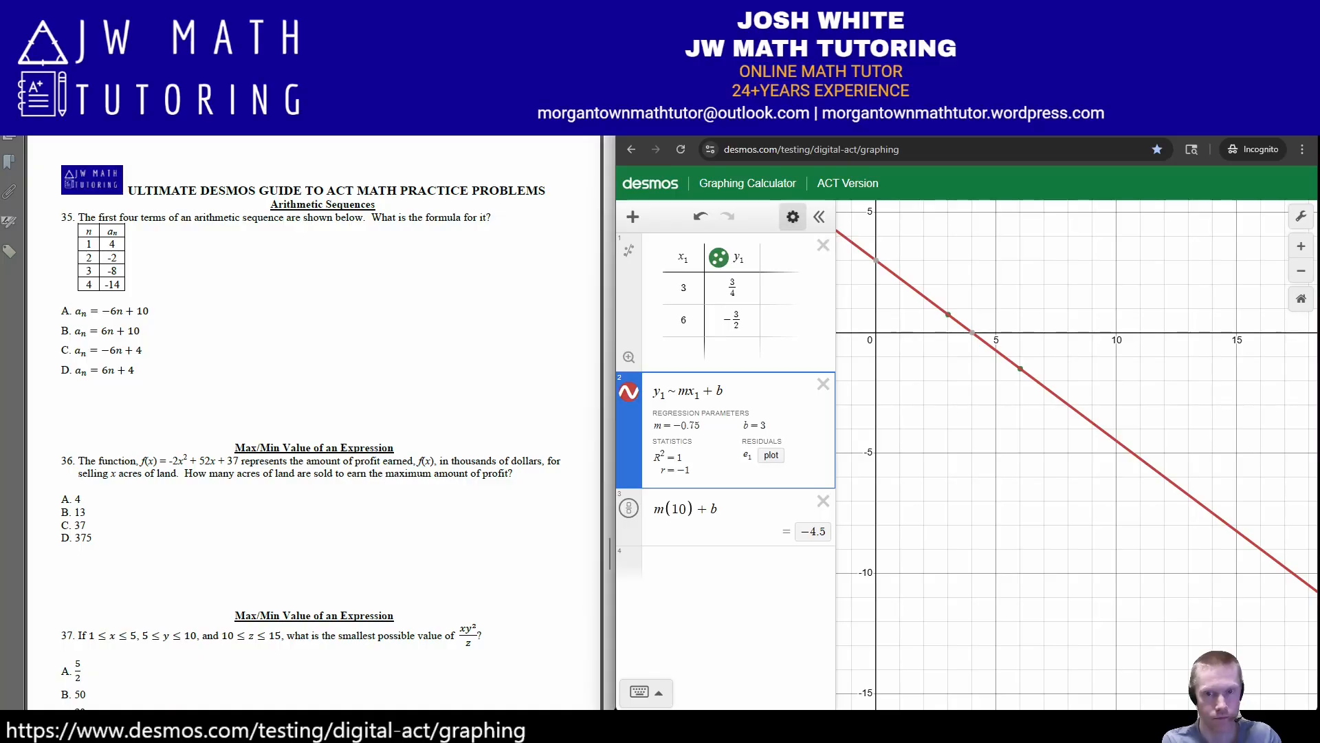
{"action": "left_click", "coordinate": [793, 217]}
{"action": "left_click", "coordinate": [653, 217]}
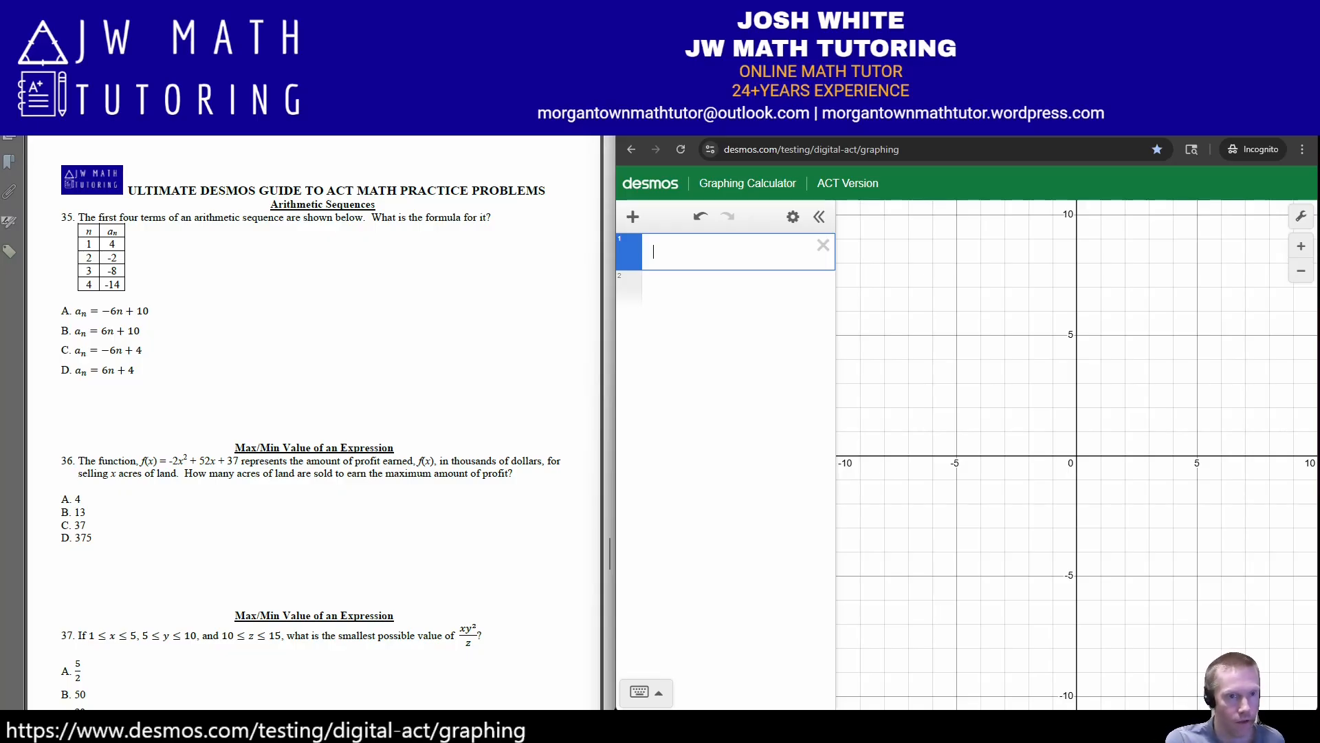
{"action": "left_click", "coordinate": [633, 216]}
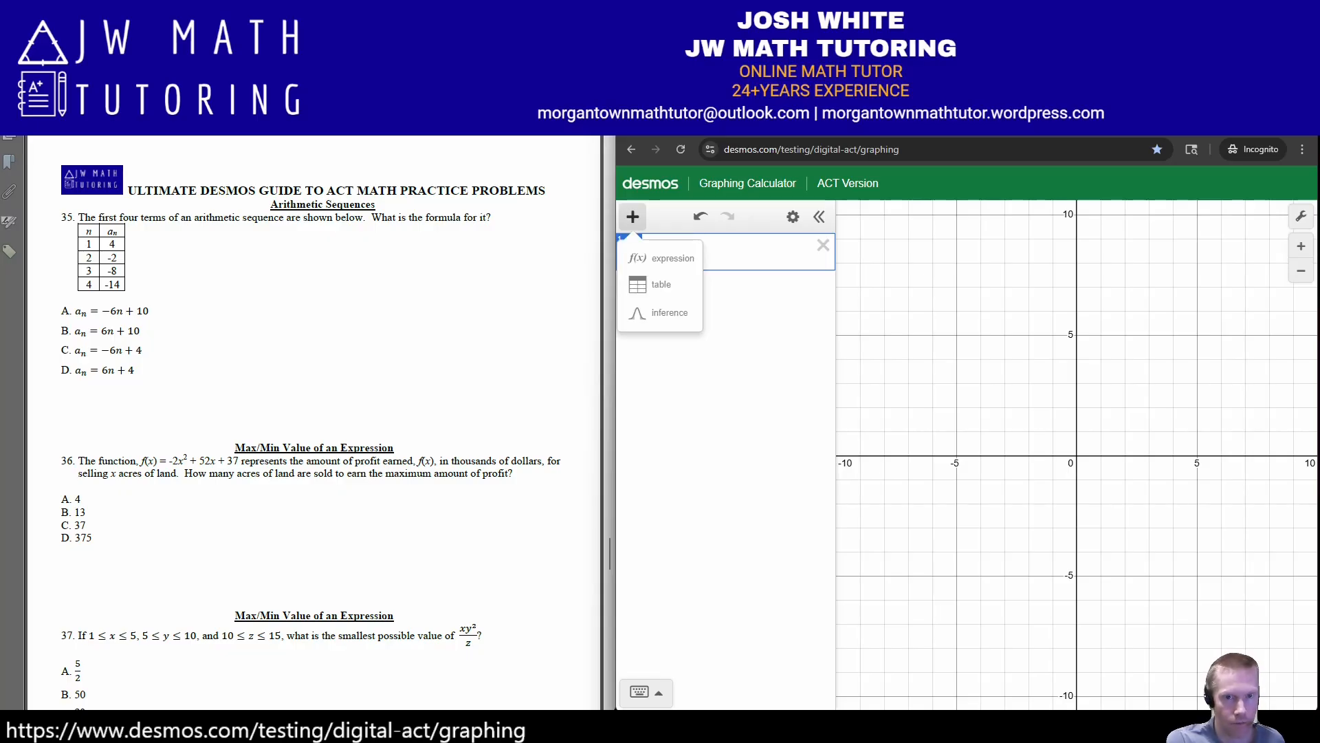
{"action": "left_click", "coordinate": [659, 284]}
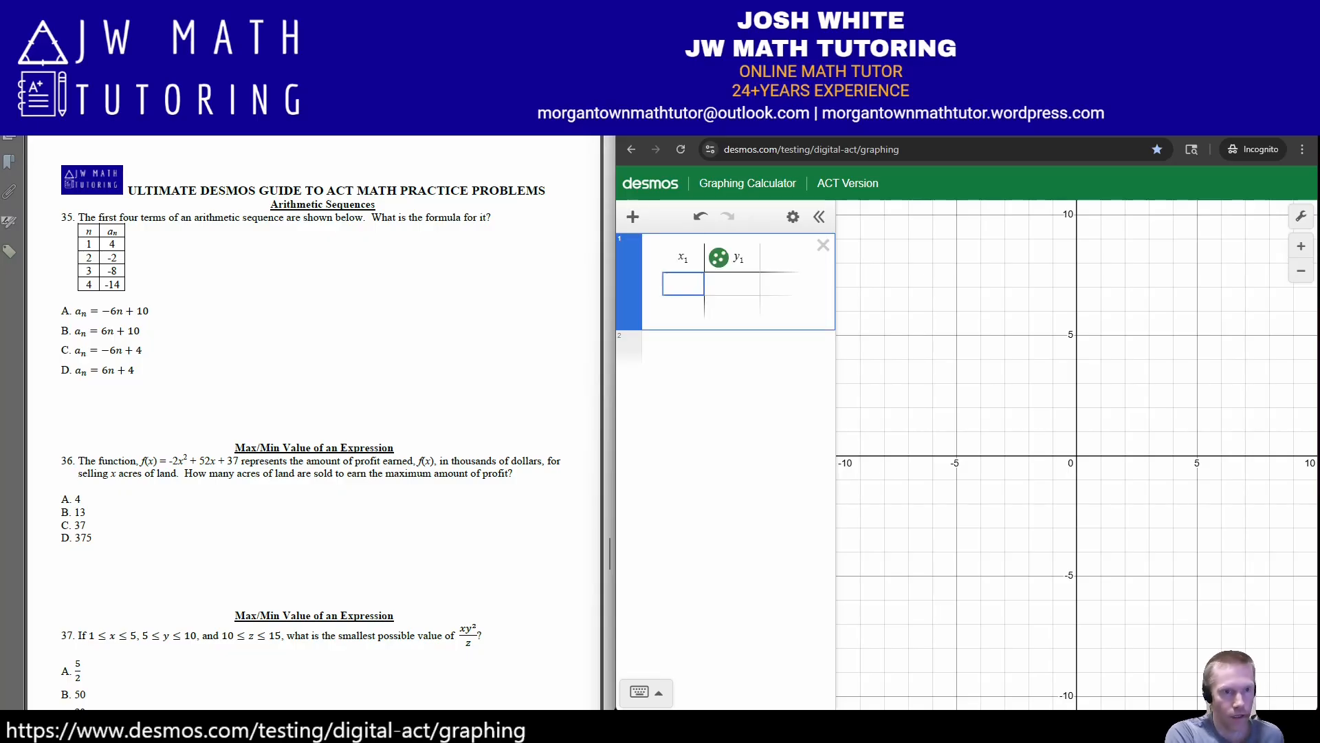
Enter the sequence's first two terms in the table as (1, 4) and (2, −2).
{"action": "type", "text": "1"}
{"action": "key", "text": "Tab"}
{"action": "type", "text": "4"}
{"action": "key", "text": "Tab"}
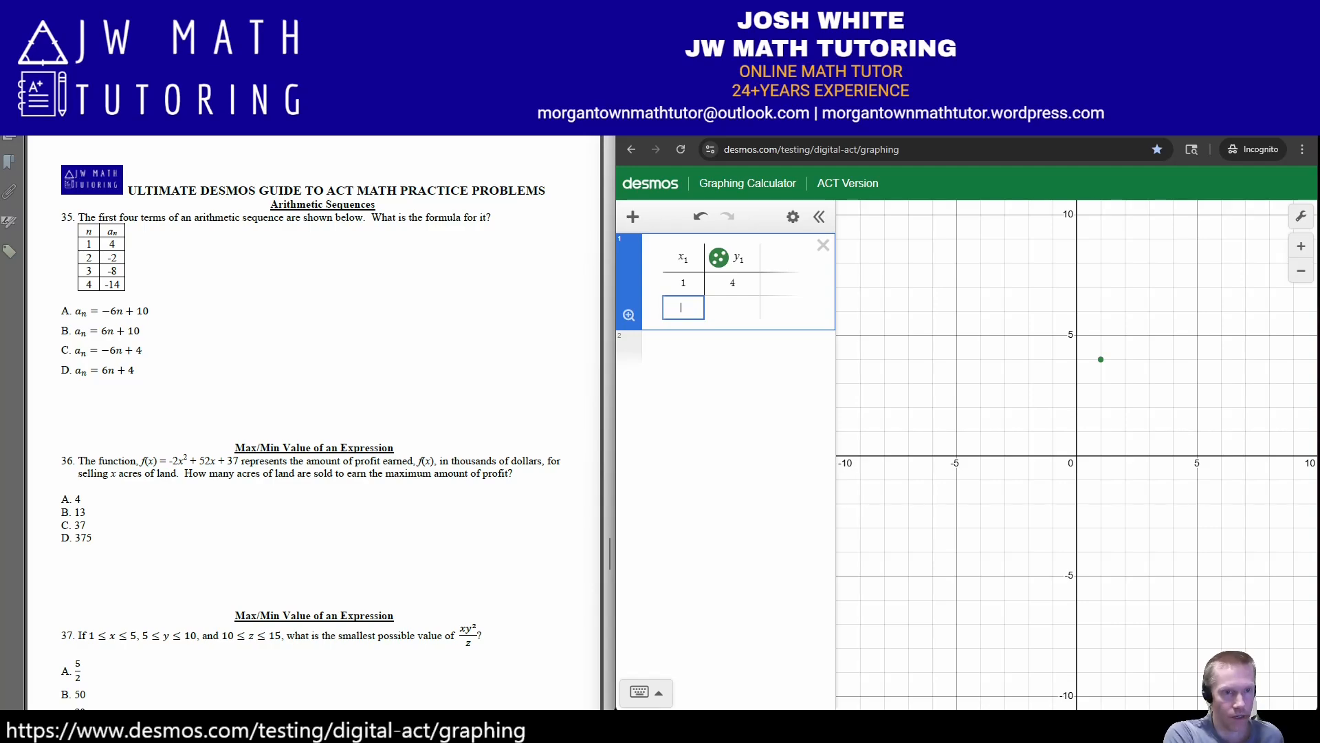
{"action": "type", "text": "2"}
{"action": "key", "text": "Tab"}
{"action": "type", "text": "-2"}
{"action": "key", "text": "Return"}
{"action": "key", "text": "Left"}
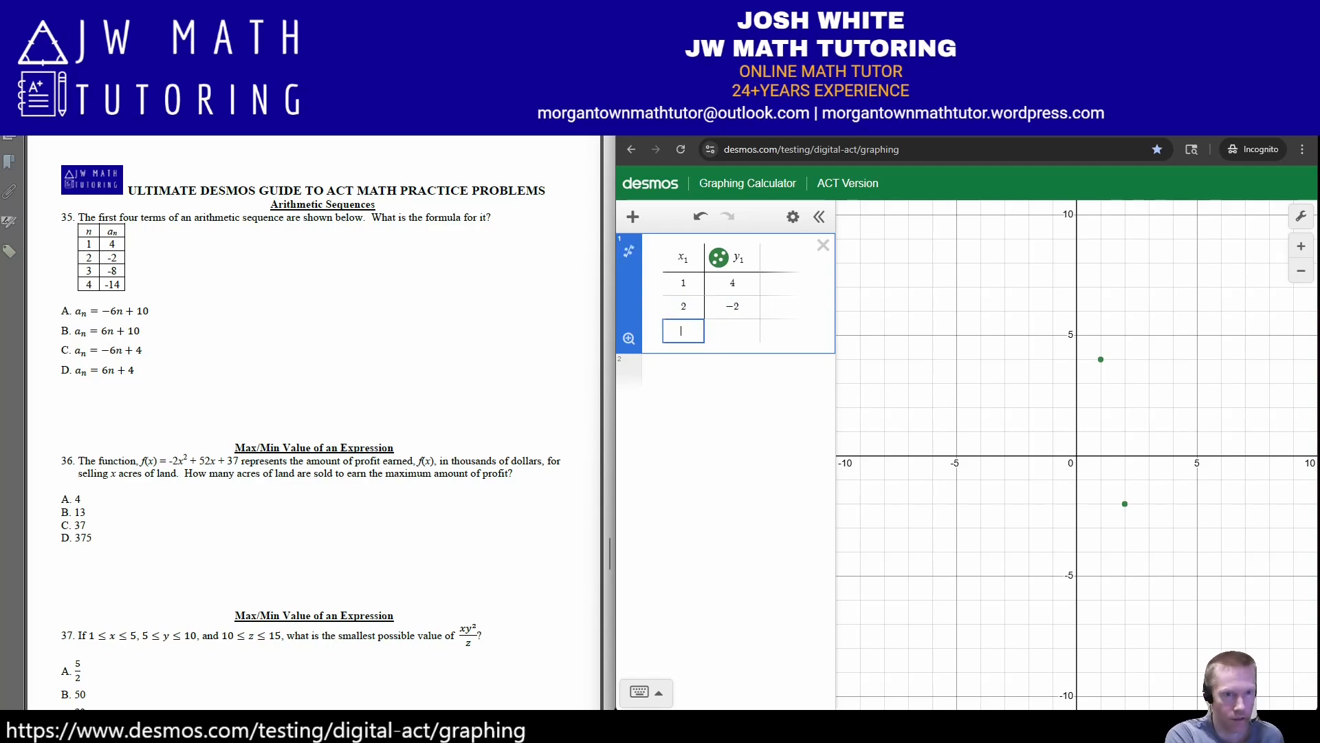
Add the points (3, −8) and (4, −14) to the table and fit a linear regression to the data.
{"action": "type", "text": "3"}
{"action": "key", "text": "Tab"}
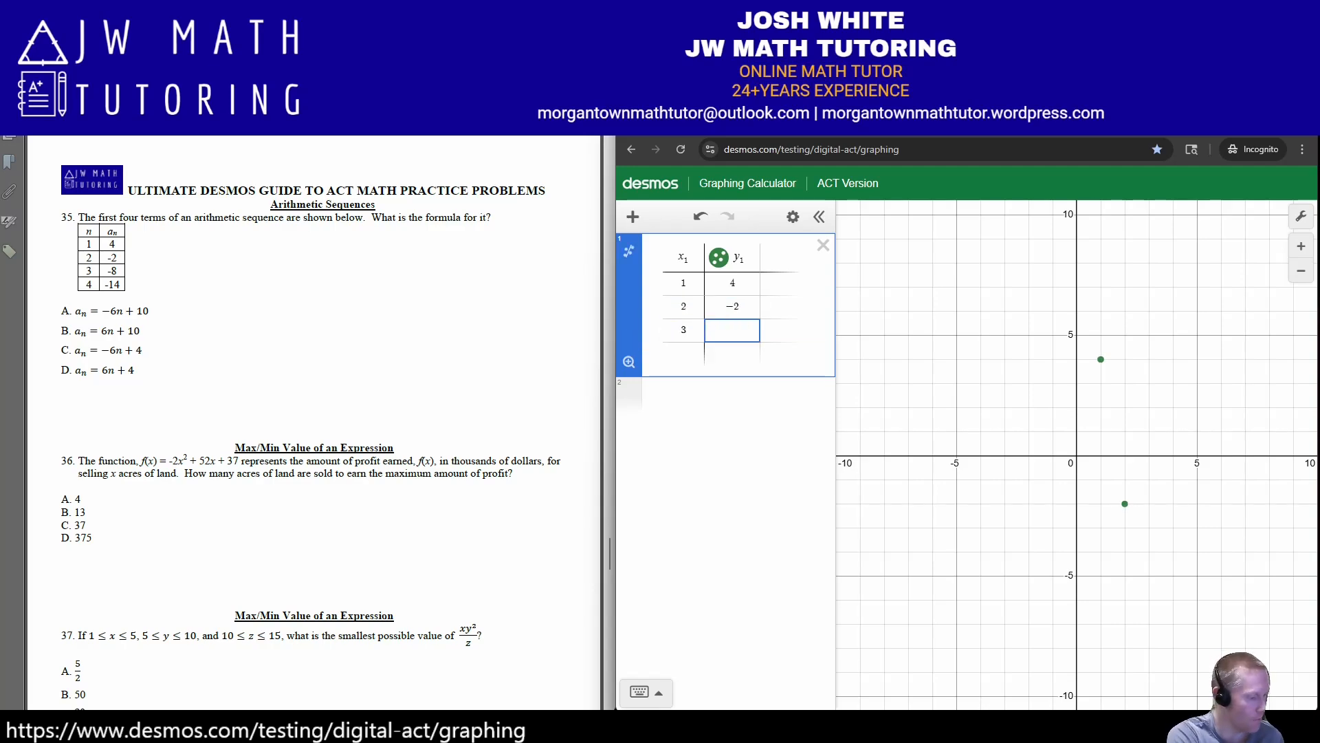
{"action": "type", "text": "-8"}
{"action": "key", "text": "Return"}
{"action": "key", "text": "Left"}
{"action": "type", "text": "4"}
{"action": "key", "text": "Tab"}
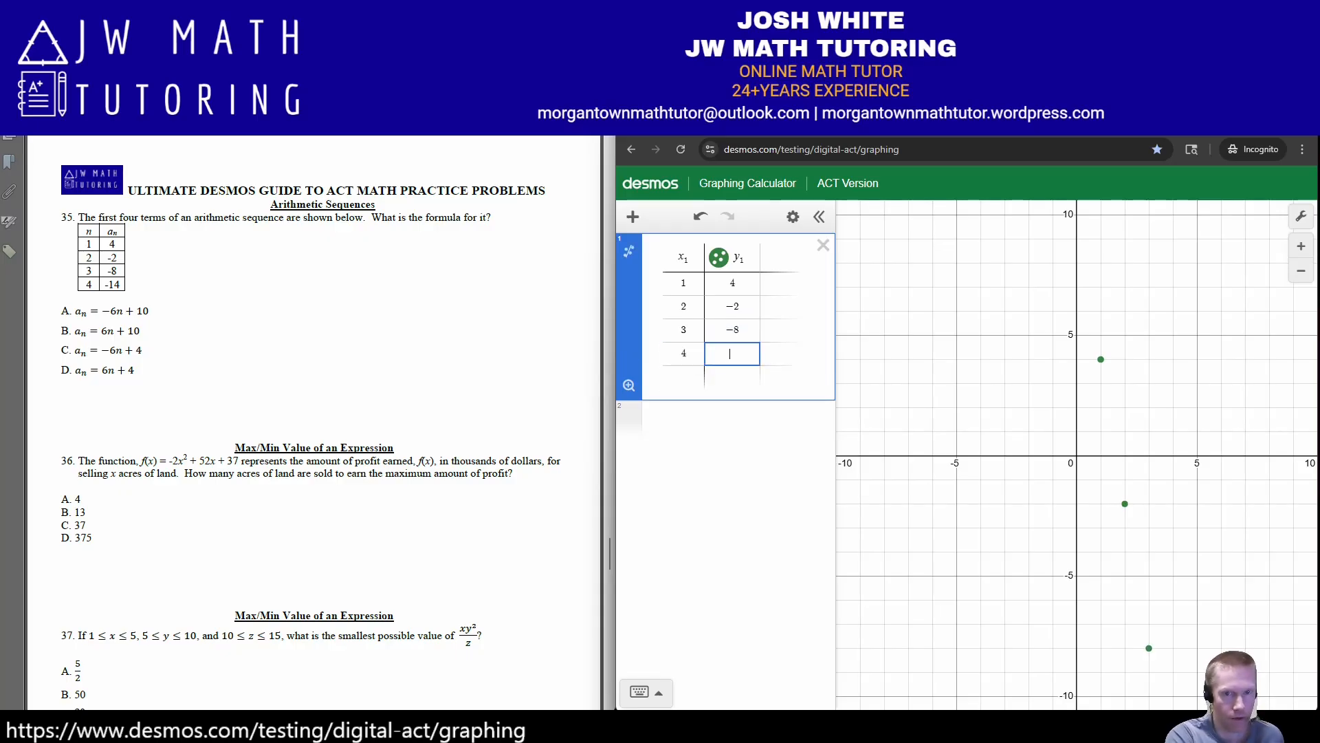
{"action": "type", "text": "-14"}
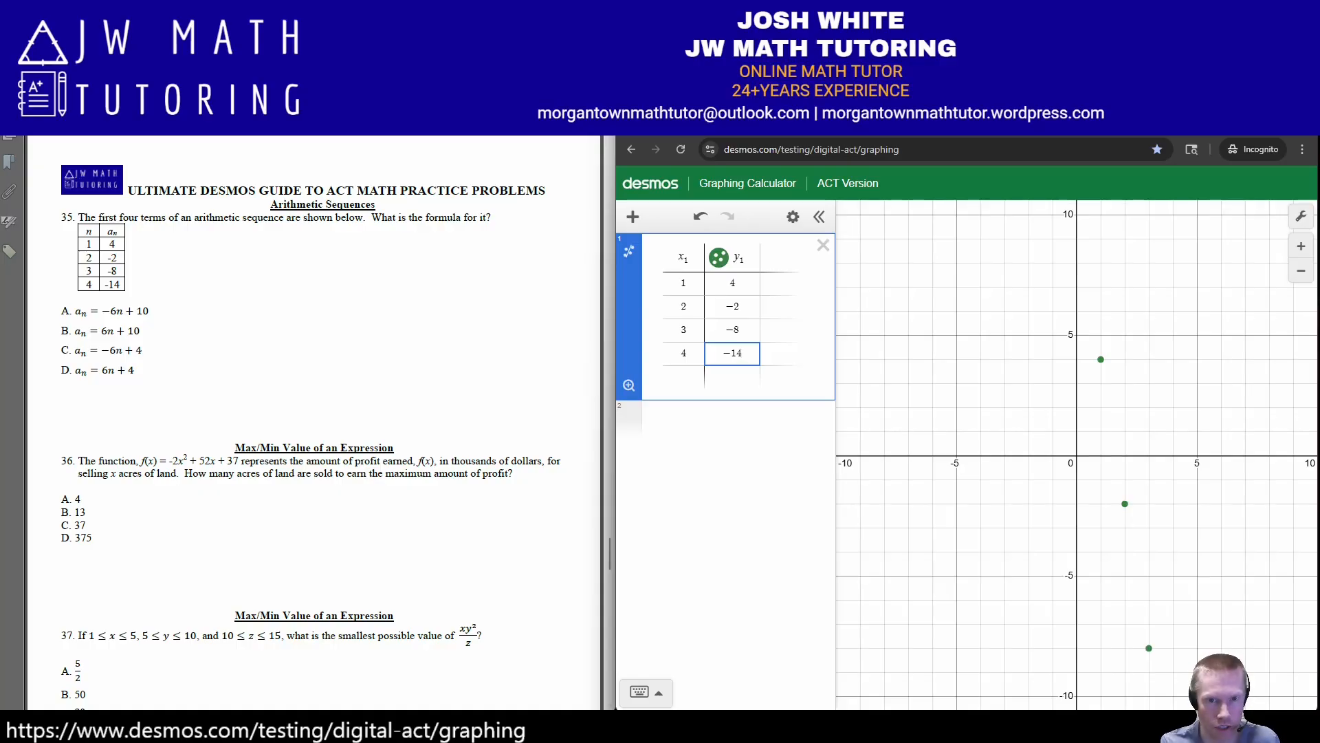
{"action": "left_click", "coordinate": [628, 252]}
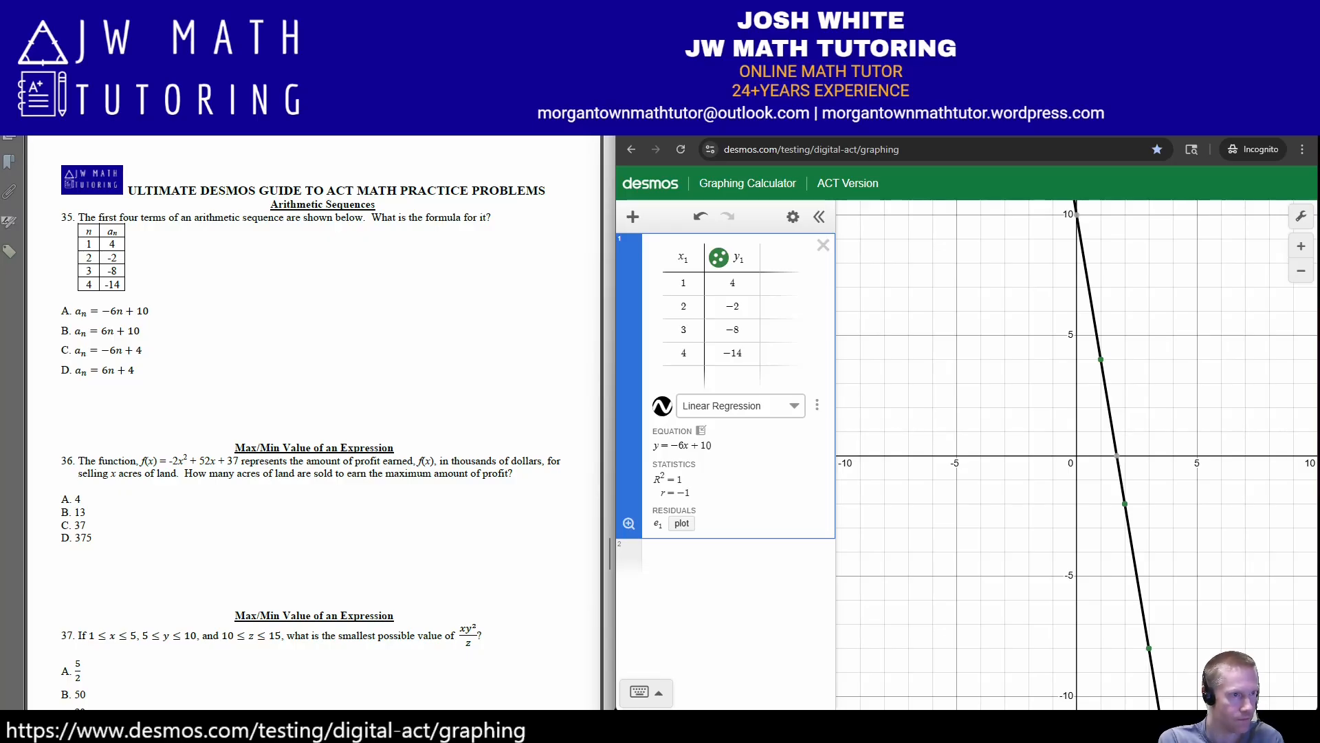
On question 35, circle choice A, mark the −6 differences beside the table, and cross out choices B and D.
{"action": "mouse_move", "coordinate": [76, 297]}
{"action": "left_mouse_down"}
{"action": "mouse_move", "coordinate": [76, 329]}
{"action": "mouse_move", "coordinate": [180, 313]}
{"action": "mouse_move", "coordinate": [64, 298]}
{"action": "left_mouse_up"}
{"action": "mouse_move", "coordinate": [124, 243]}
{"action": "left_mouse_down"}
{"action": "mouse_move", "coordinate": [126, 261]}
{"action": "mouse_move", "coordinate": [156, 251]}
{"action": "mouse_move", "coordinate": [128, 273]}
{"action": "mouse_move", "coordinate": [156, 270]}
{"action": "mouse_move", "coordinate": [124, 291]}
{"action": "mouse_move", "coordinate": [151, 285]}
{"action": "left_mouse_up"}
{"action": "left_click_drag", "start_coordinate": [159, 282], "coordinate": [153, 292]}
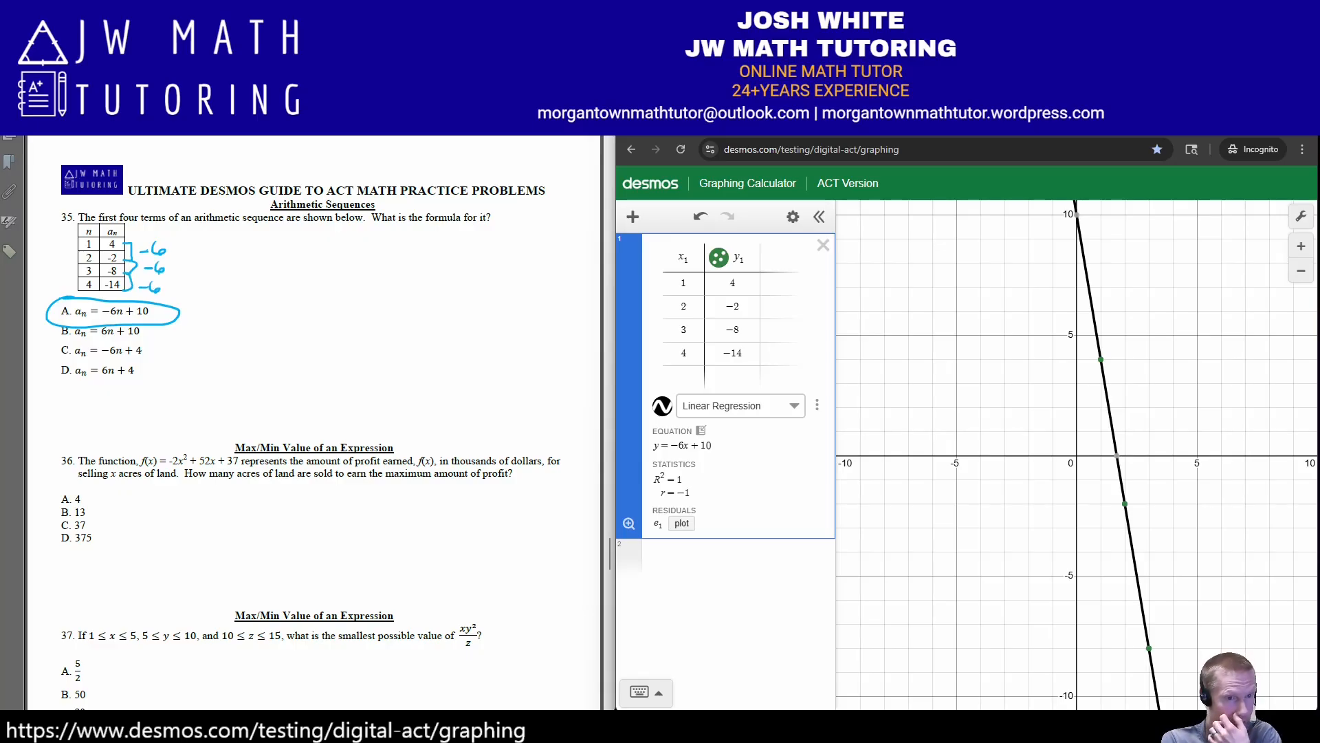
{"action": "left_click_drag", "start_coordinate": [62, 370], "coordinate": [159, 371]}
{"action": "left_click_drag", "start_coordinate": [56, 331], "coordinate": [147, 330]}
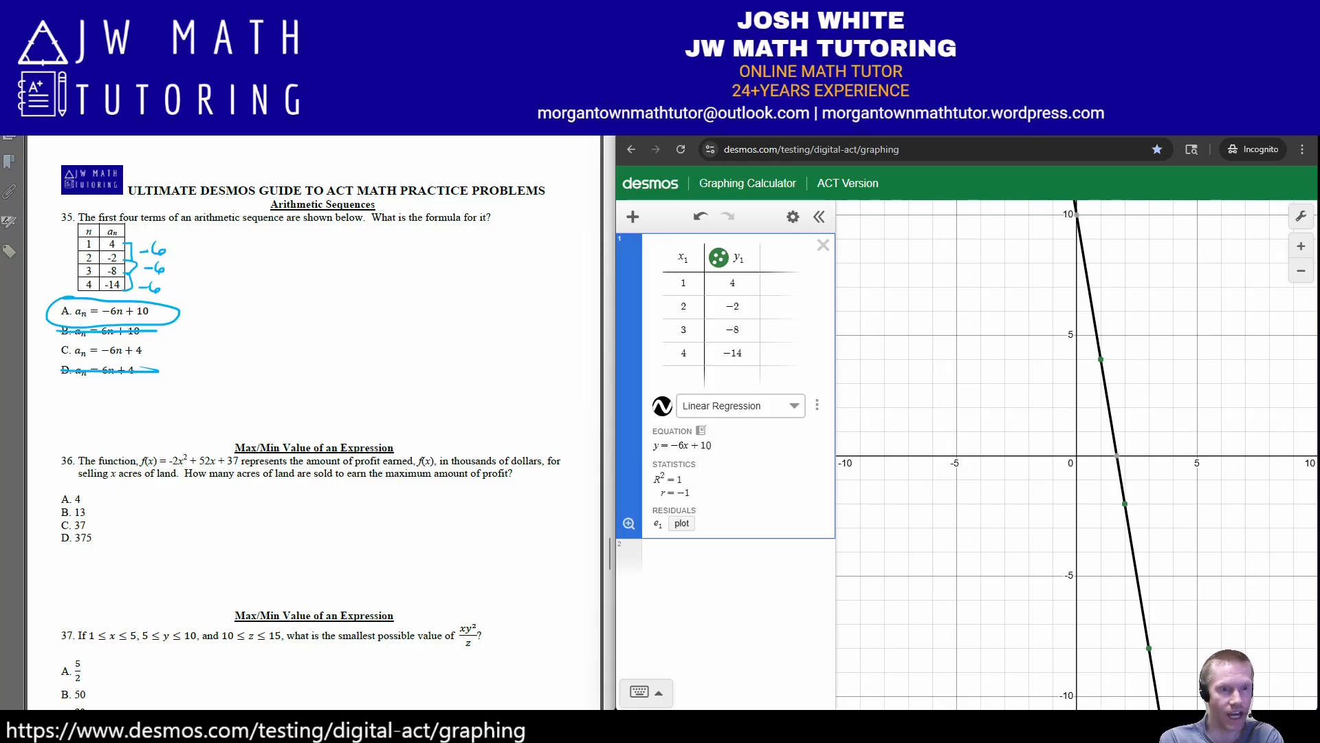
Handwrite a₀ = beside question 35's table and a₁ = −6(1) + 4 next to choice C.
{"action": "left_click_drag", "start_coordinate": [262, 256], "coordinate": [276, 269]}
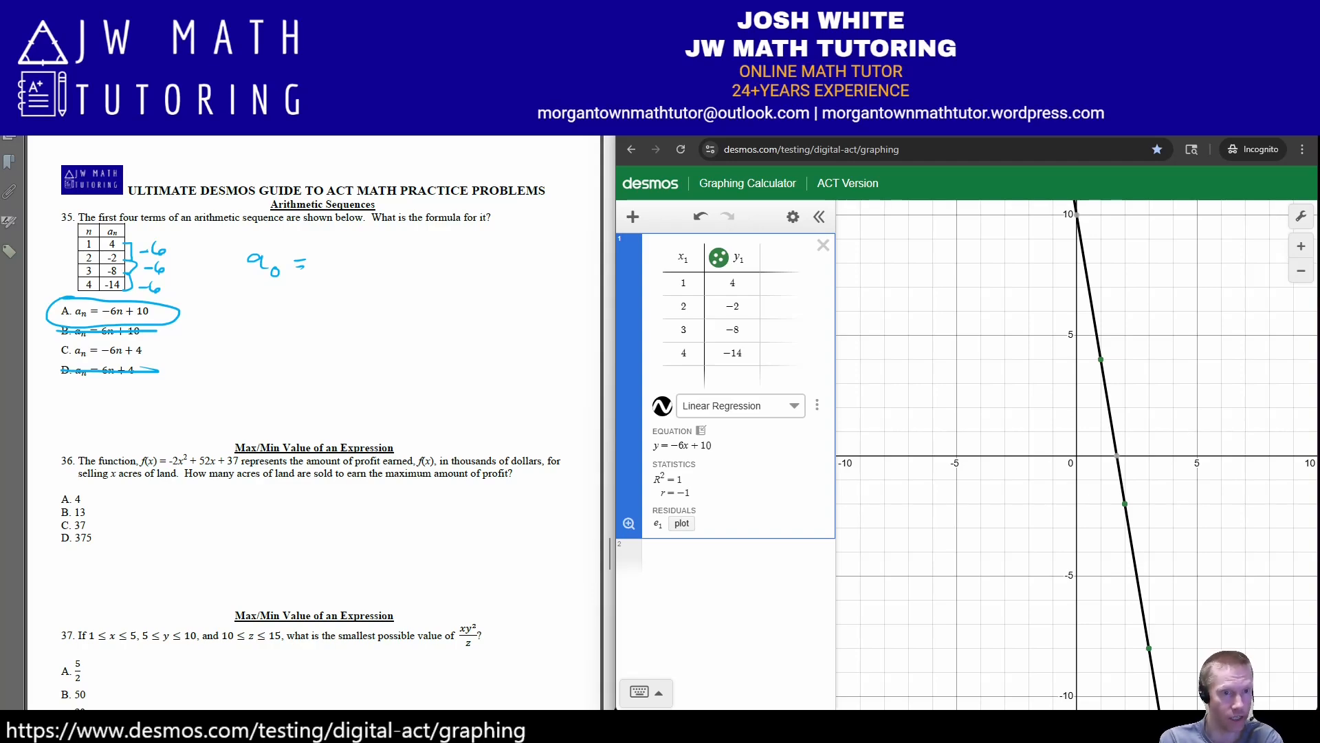
{"action": "mouse_move", "coordinate": [180, 346]}
{"action": "left_mouse_down"}
{"action": "mouse_move", "coordinate": [152, 350]}
{"action": "mouse_move", "coordinate": [245, 369]}
{"action": "left_mouse_up"}
{"action": "left_click_drag", "start_coordinate": [259, 350], "coordinate": [305, 353]}
{"action": "mouse_move", "coordinate": [317, 341]}
{"action": "left_mouse_down"}
{"action": "mouse_move", "coordinate": [311, 356]}
{"action": "mouse_move", "coordinate": [341, 347]}
{"action": "mouse_move", "coordinate": [347, 360]}
{"action": "left_mouse_up"}
{"action": "left_click_drag", "start_coordinate": [397, 341], "coordinate": [393, 359]}
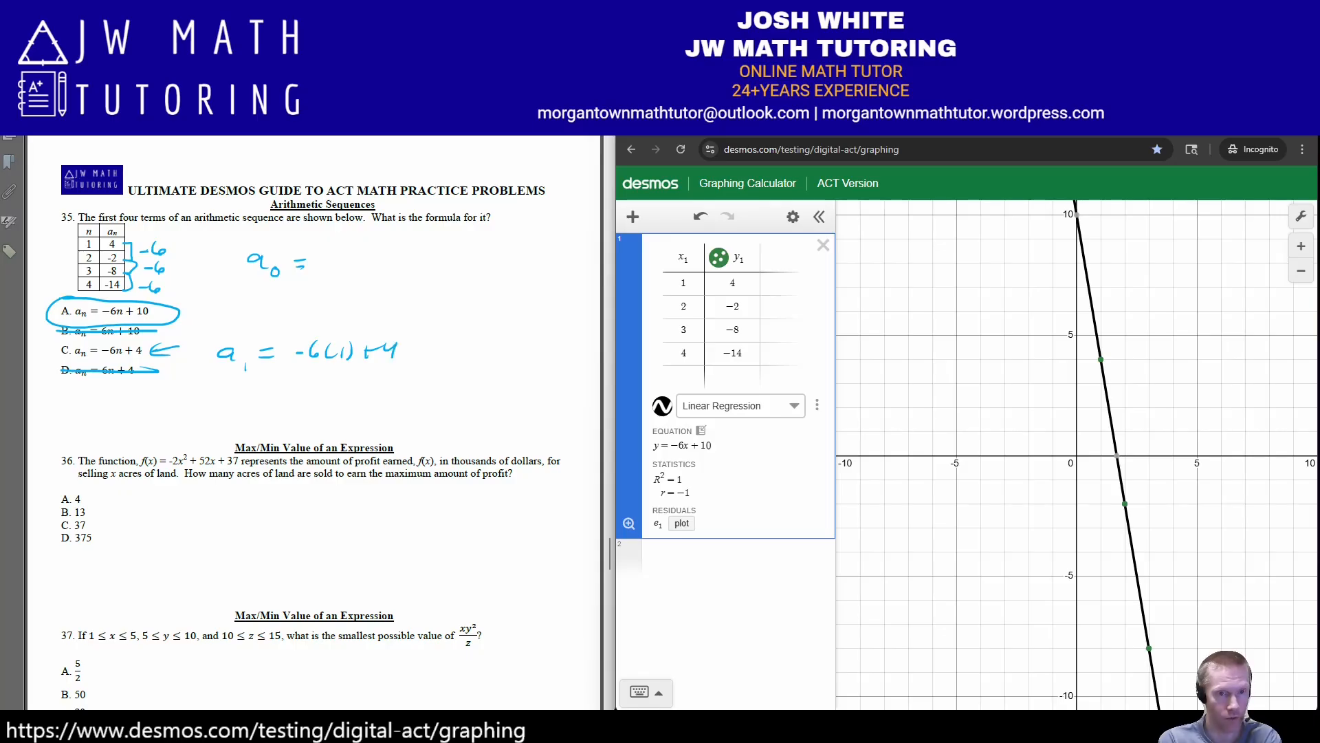
Handwrite −6 + 4 = −2 under the a₁ line, point it to the table's first term, and cross out choice C.
{"action": "left_click_drag", "start_coordinate": [301, 379], "coordinate": [315, 379]}
{"action": "mouse_move", "coordinate": [326, 374]}
{"action": "left_mouse_down"}
{"action": "mouse_move", "coordinate": [321, 385]}
{"action": "mouse_move", "coordinate": [348, 384]}
{"action": "left_mouse_up"}
{"action": "left_click_drag", "start_coordinate": [343, 379], "coordinate": [342, 389]}
{"action": "left_click_drag", "start_coordinate": [352, 379], "coordinate": [386, 381]}
{"action": "mouse_move", "coordinate": [375, 386]}
{"action": "left_mouse_down"}
{"action": "mouse_move", "coordinate": [423, 387]}
{"action": "mouse_move", "coordinate": [307, 424]}
{"action": "mouse_move", "coordinate": [182, 301]}
{"action": "mouse_move", "coordinate": [159, 222]}
{"action": "mouse_move", "coordinate": [117, 241]}
{"action": "left_mouse_up"}
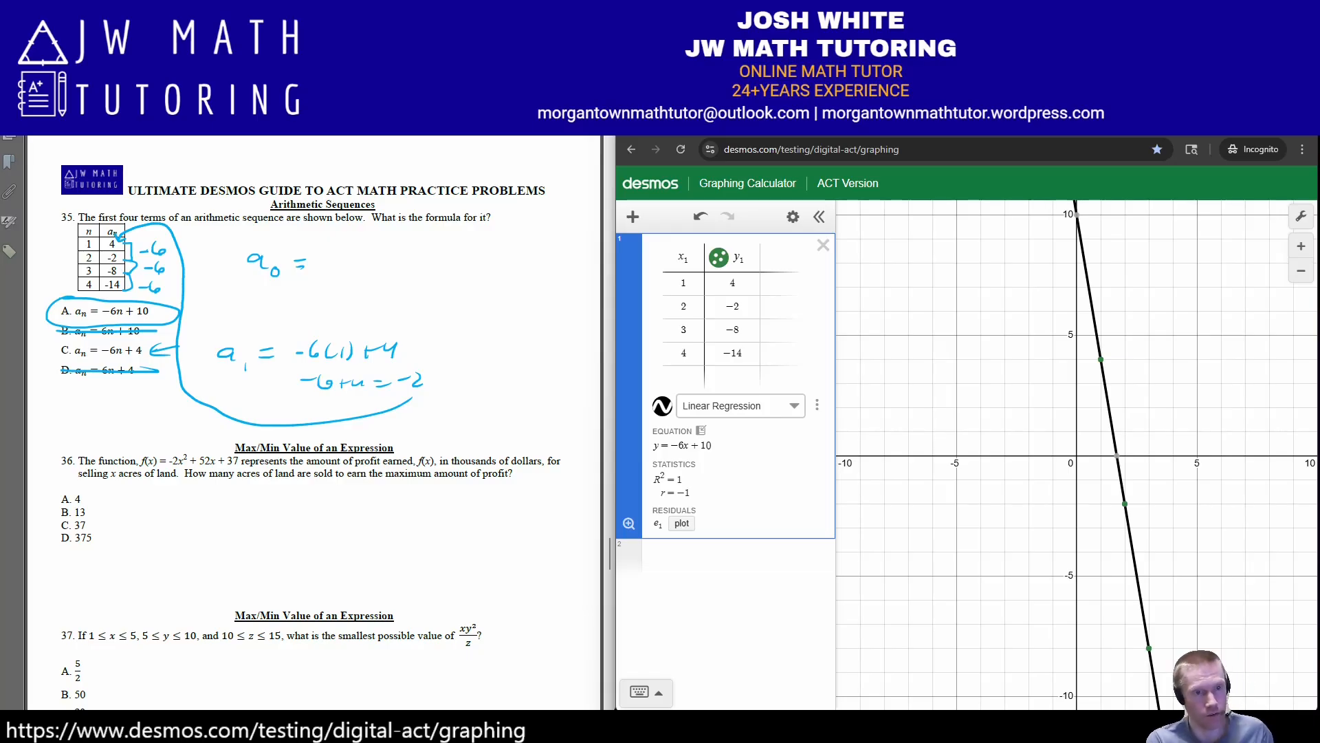
{"action": "mouse_move", "coordinate": [58, 351]}
{"action": "left_mouse_down"}
{"action": "mouse_move", "coordinate": [141, 346]}
{"action": "mouse_move", "coordinate": [119, 352]}
{"action": "left_mouse_up"}
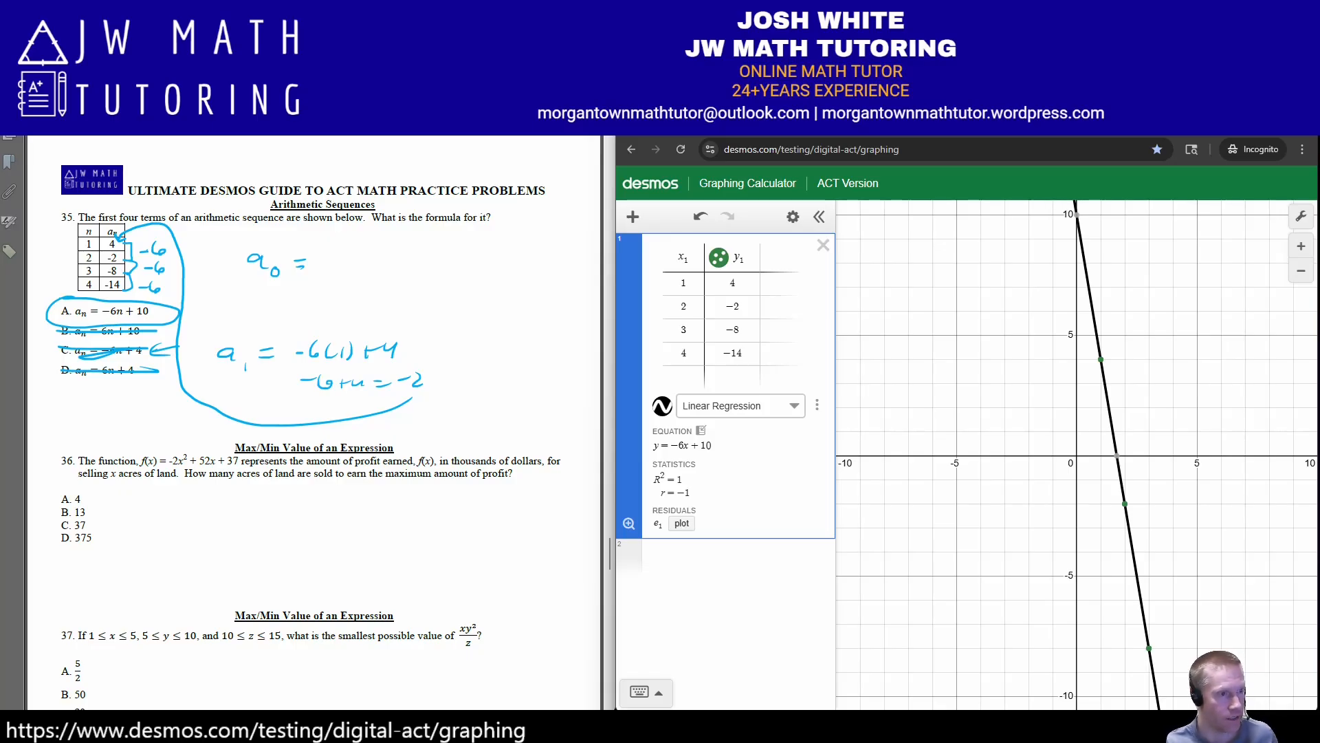
Erase the handwritten annotations and switch to the ACT Desmos calculator instructions document.
{"action": "key", "text": "Escape"}
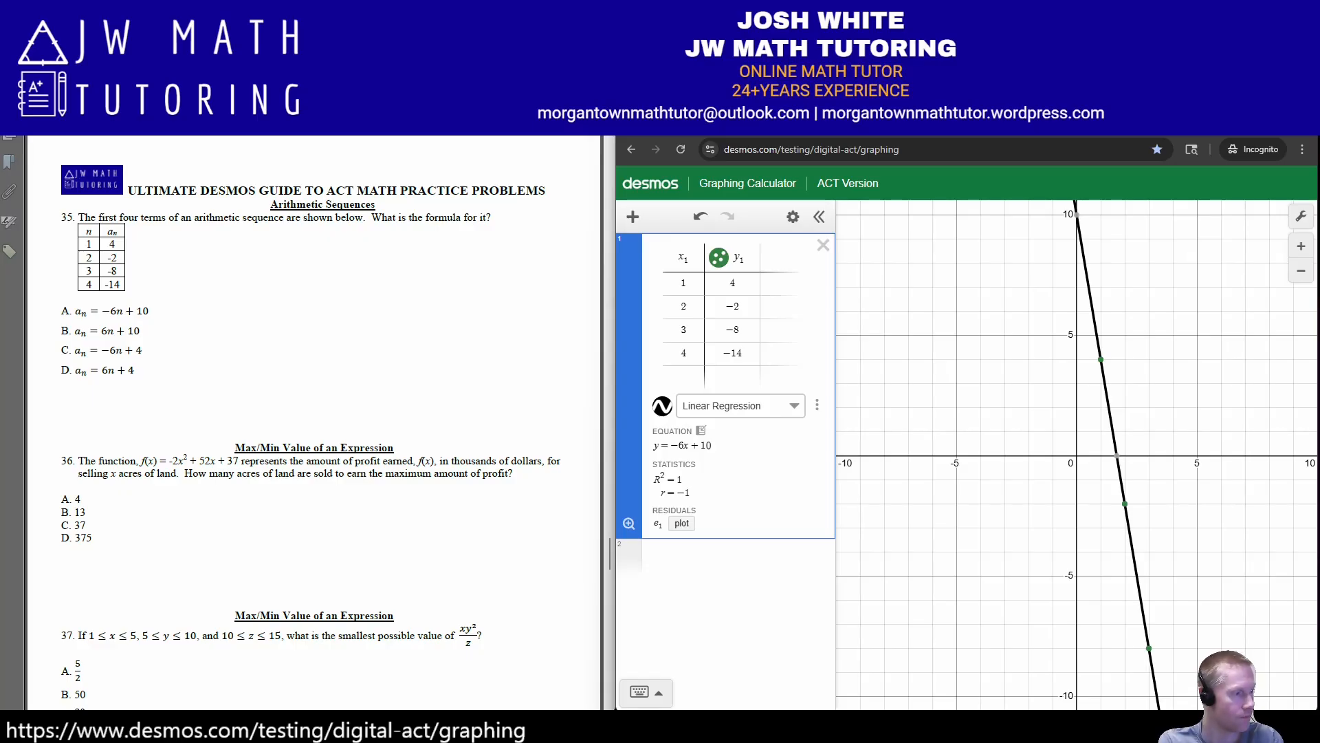
{"action": "key", "text": "alt+Tab"}
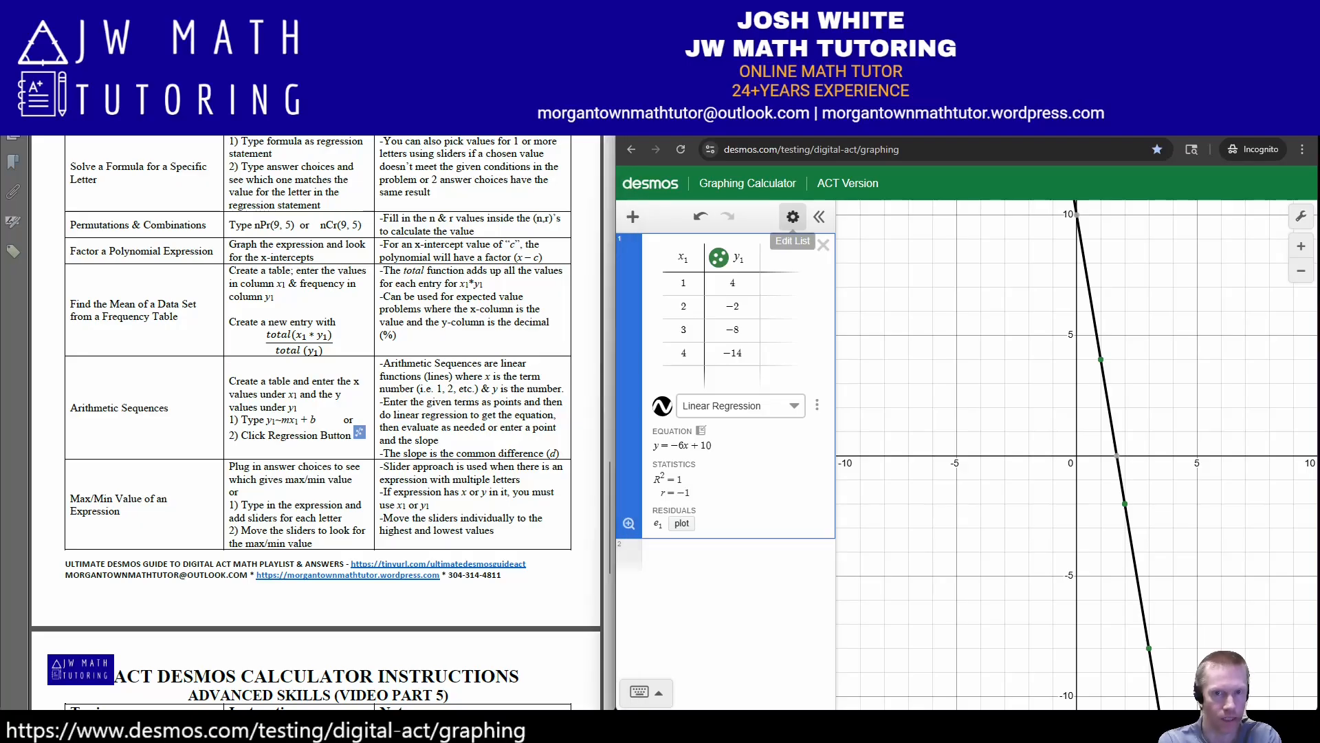
Clear all calculator expressions and graph −2x² + 52x + 37 for question 36.
{"action": "left_click", "coordinate": [793, 216]}
{"action": "left_click", "coordinate": [653, 216]}
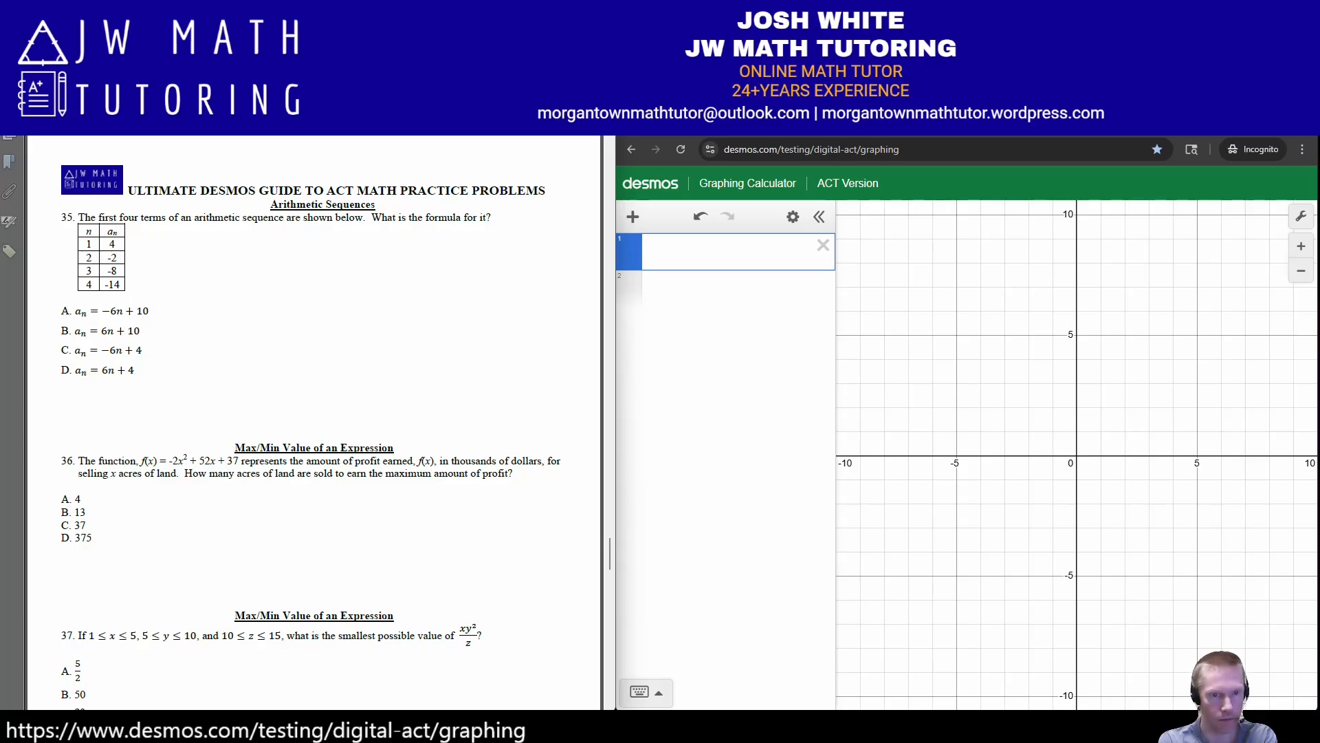
{"action": "scroll", "coordinate": [310, 413], "scroll_direction": "down", "scroll_amount": 2}
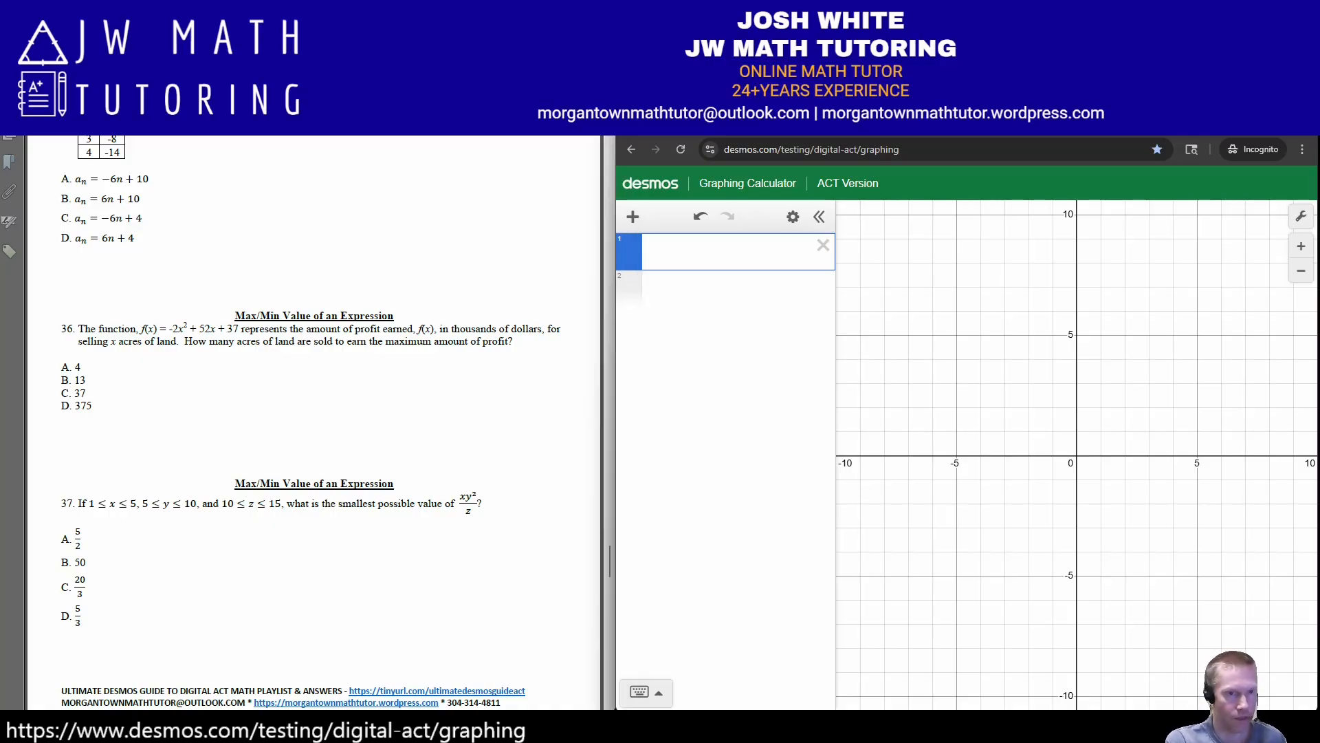
{"action": "type", "text": "-2x"}
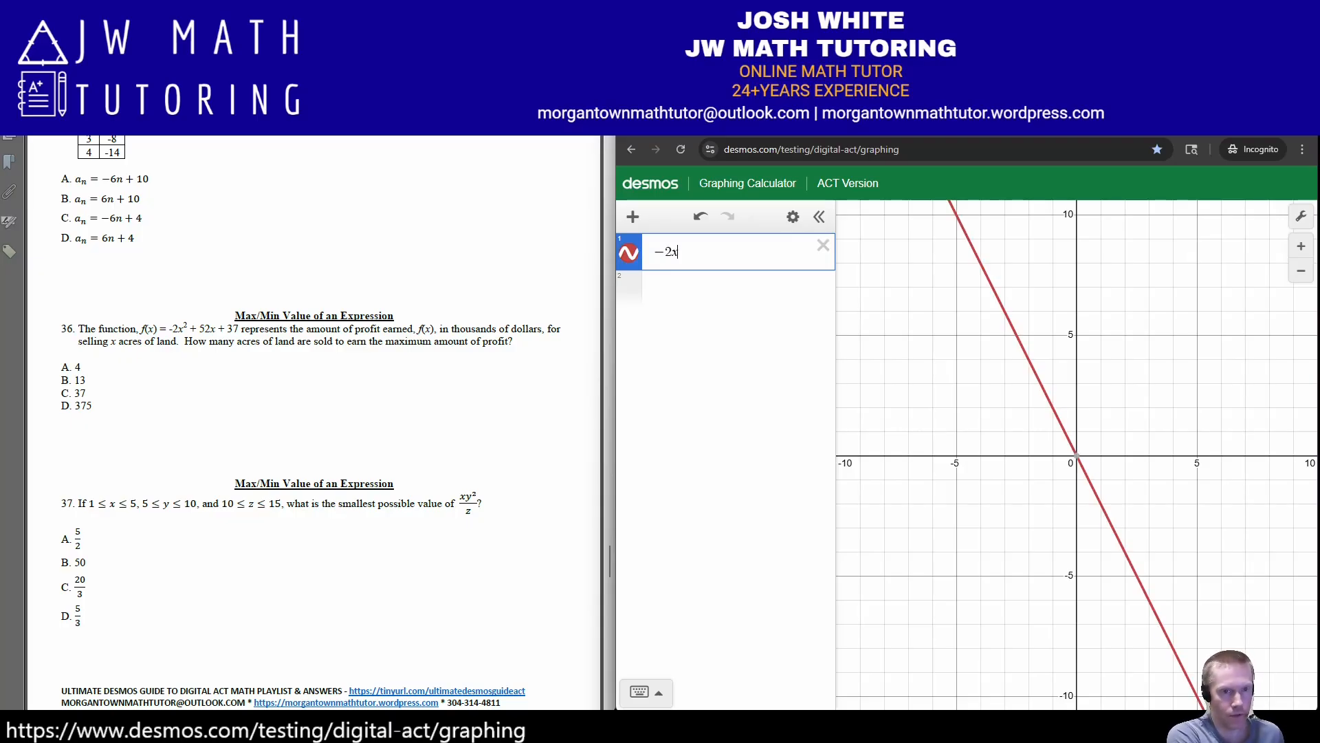
{"action": "type", "text": "^2 + 52x "}
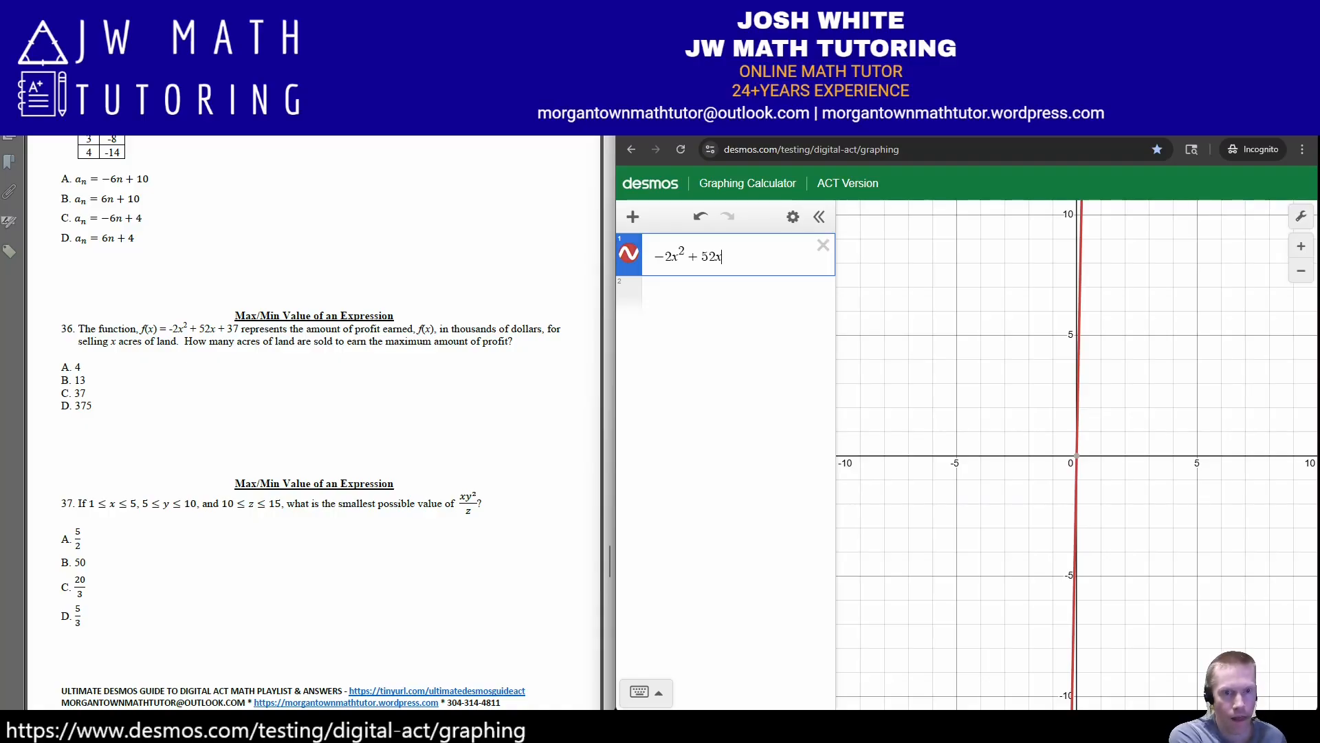
{"action": "type", "text": "+ 37"}
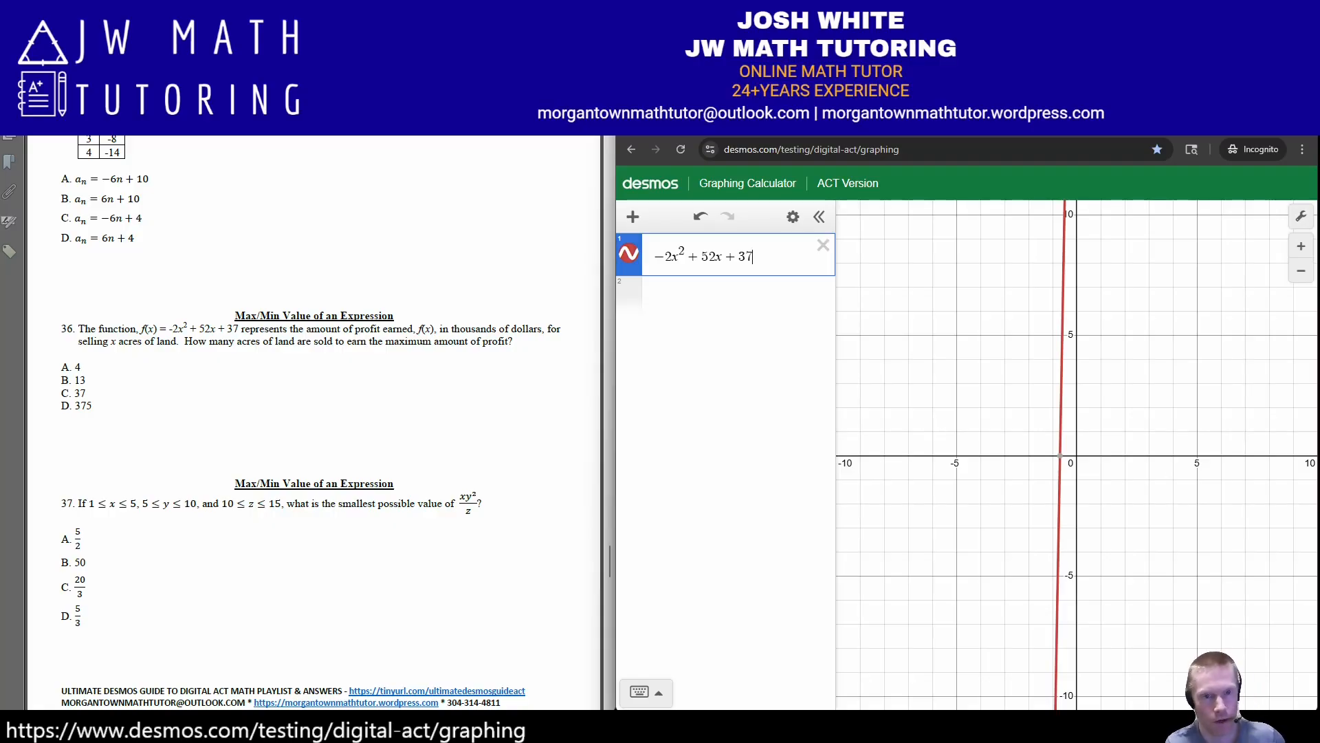
Show the coordinates of the parabola's maximum point and circle choice B on question 36.
{"action": "left_click_drag", "start_coordinate": [1156, 310], "coordinate": [1069, 580]}
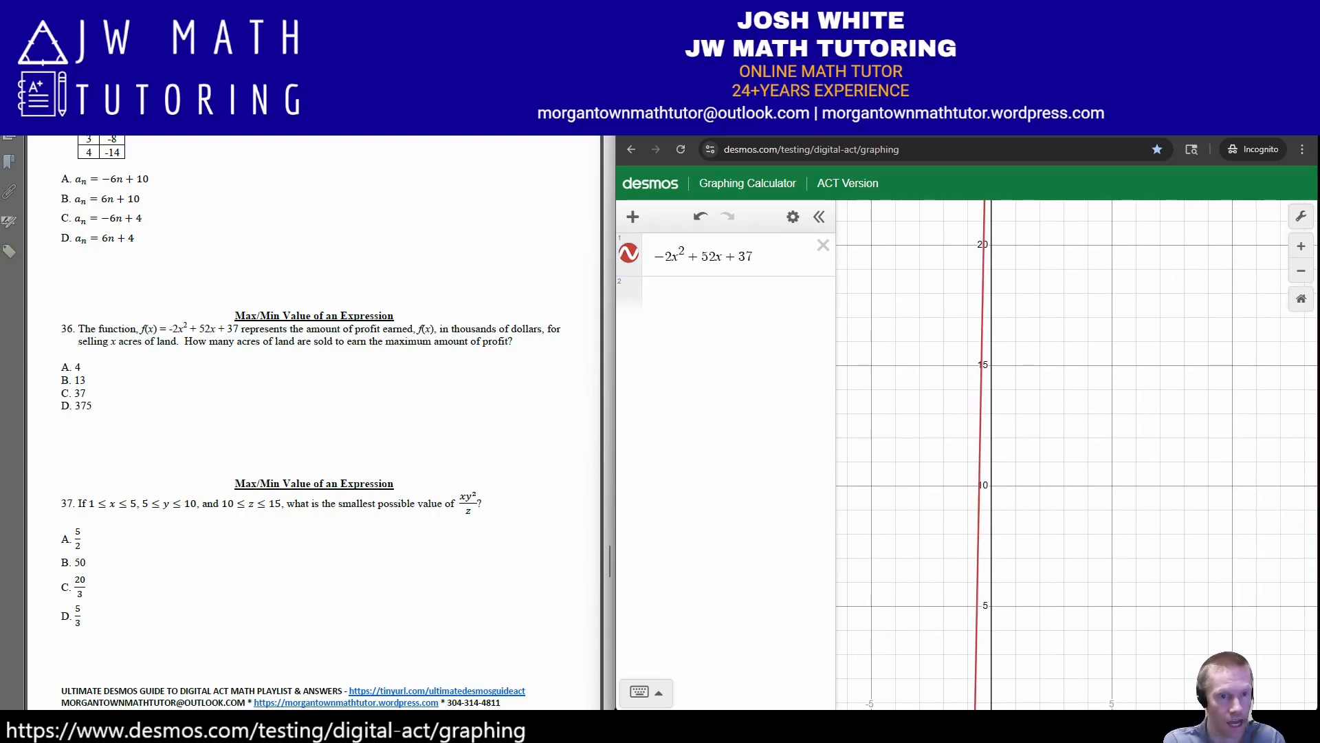
{"action": "left_click", "coordinate": [1301, 271]}
{"action": "left_click", "coordinate": [1301, 270]}
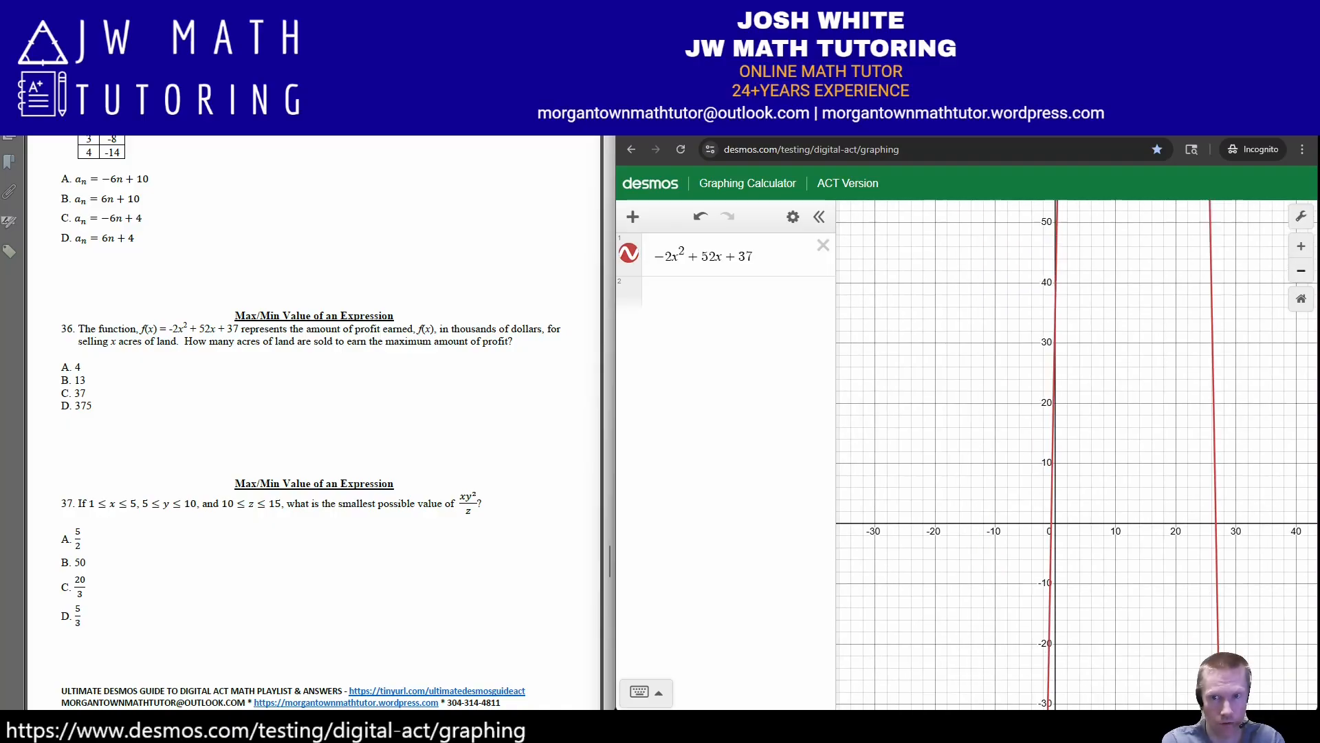
{"action": "left_click", "coordinate": [1301, 271]}
{"action": "left_click_drag", "start_coordinate": [1156, 282], "coordinate": [1120, 614]}
{"action": "left_click_drag", "start_coordinate": [1148, 255], "coordinate": [1114, 628]}
{"action": "left_click_drag", "start_coordinate": [1135, 295], "coordinate": [1120, 563]}
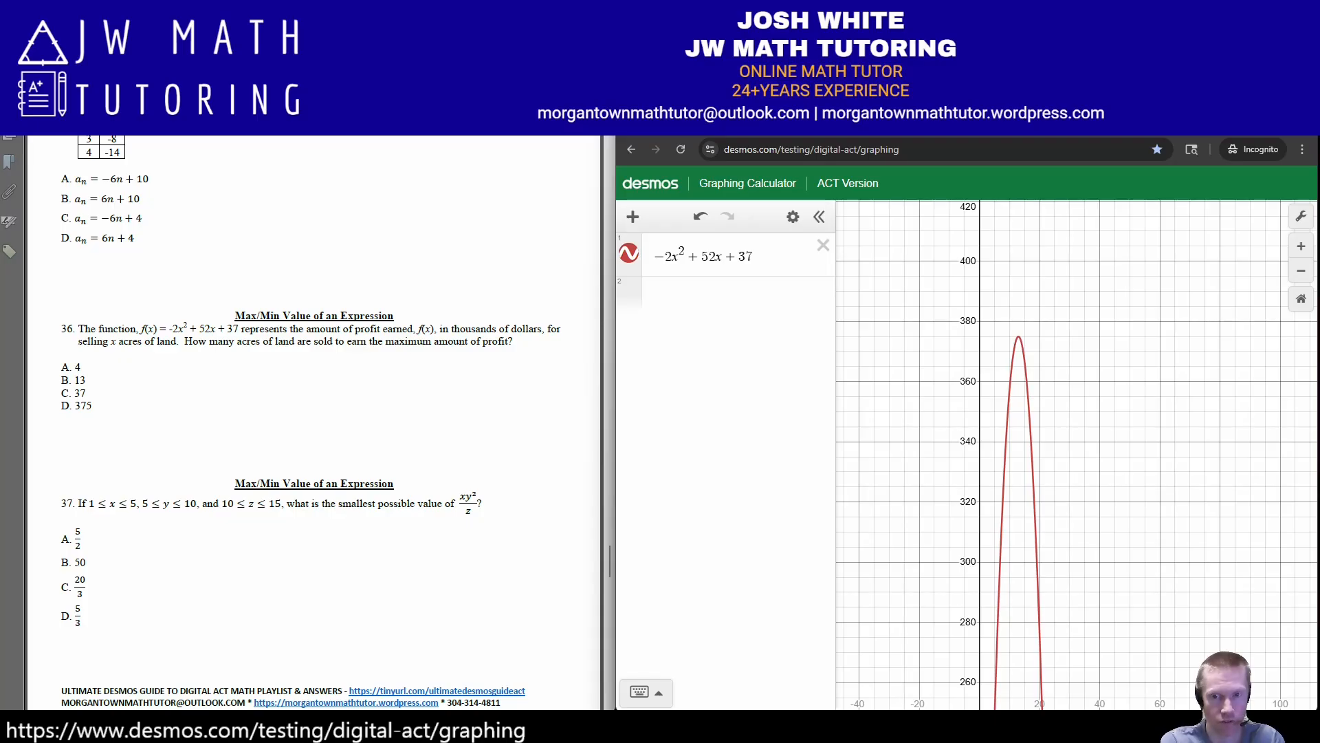
{"action": "left_click", "coordinate": [1018, 337]}
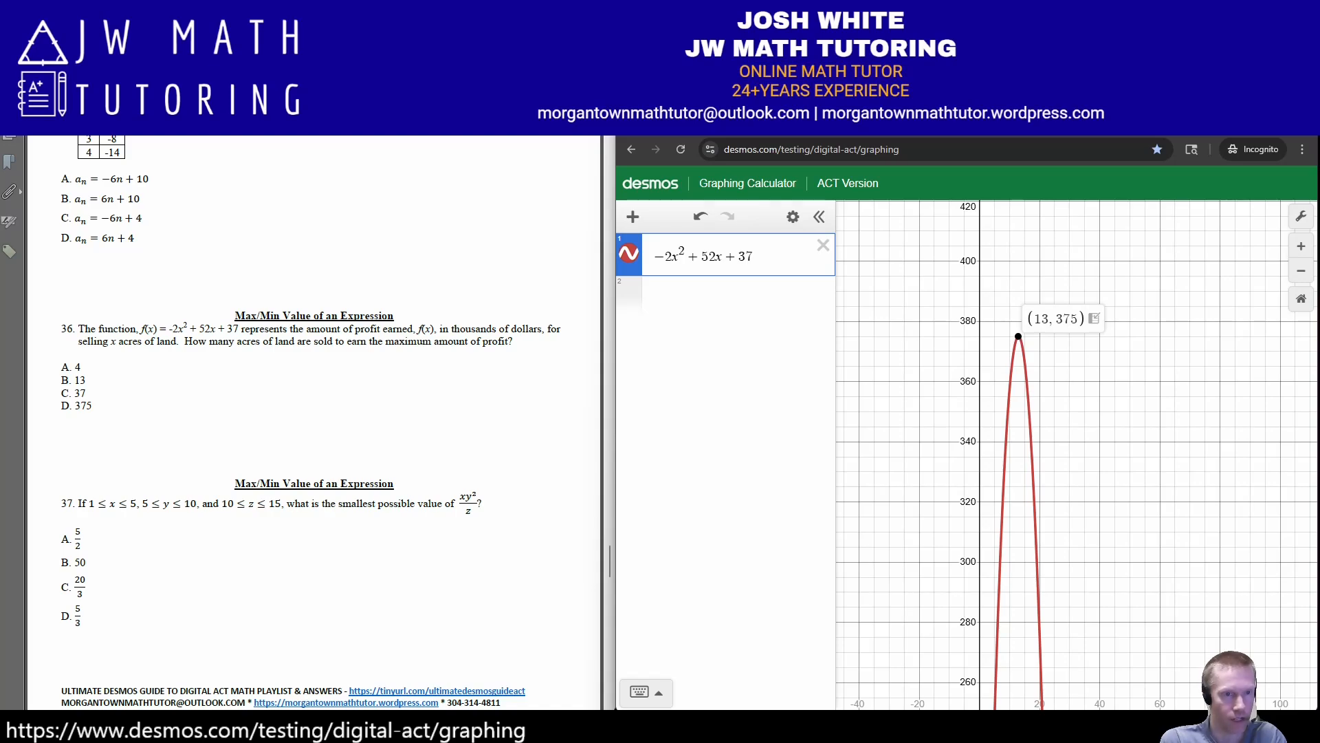
{"action": "mouse_move", "coordinate": [73, 373]}
{"action": "left_mouse_down"}
{"action": "mouse_move", "coordinate": [68, 391]}
{"action": "mouse_move", "coordinate": [72, 373]}
{"action": "left_mouse_up"}
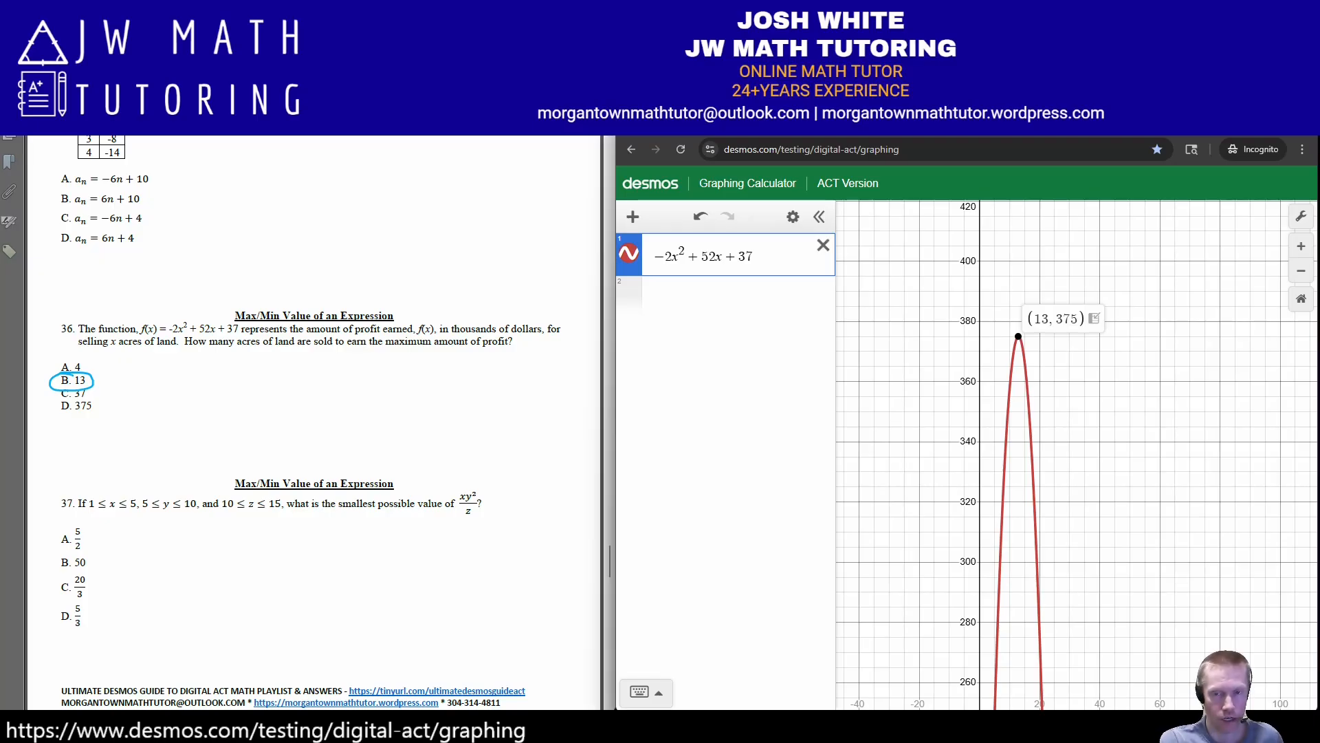
Delete the quadratic expression, erase the circle on choice B, and go on to question 37.
{"action": "left_click", "coordinate": [823, 245]}
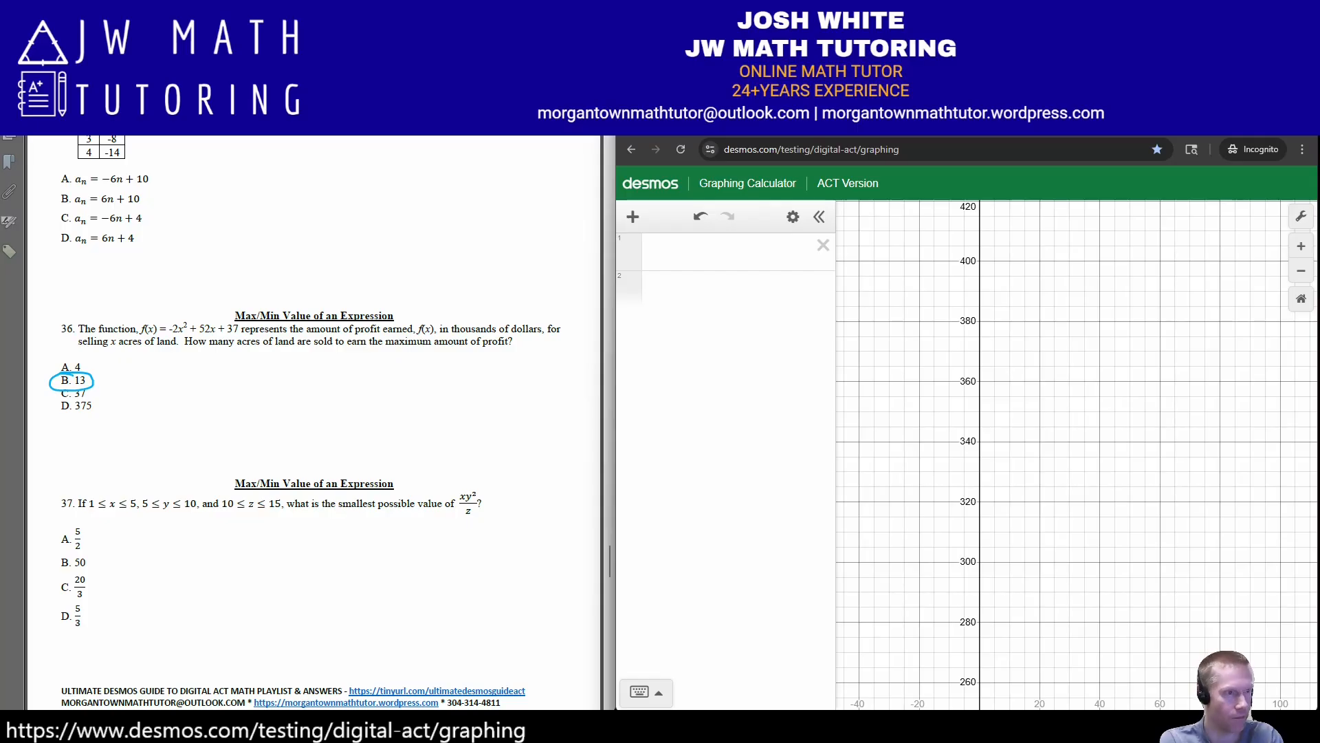
{"action": "key", "text": "ctrl+z"}
{"action": "scroll", "coordinate": [313, 421], "scroll_direction": "down", "scroll_amount": 2}
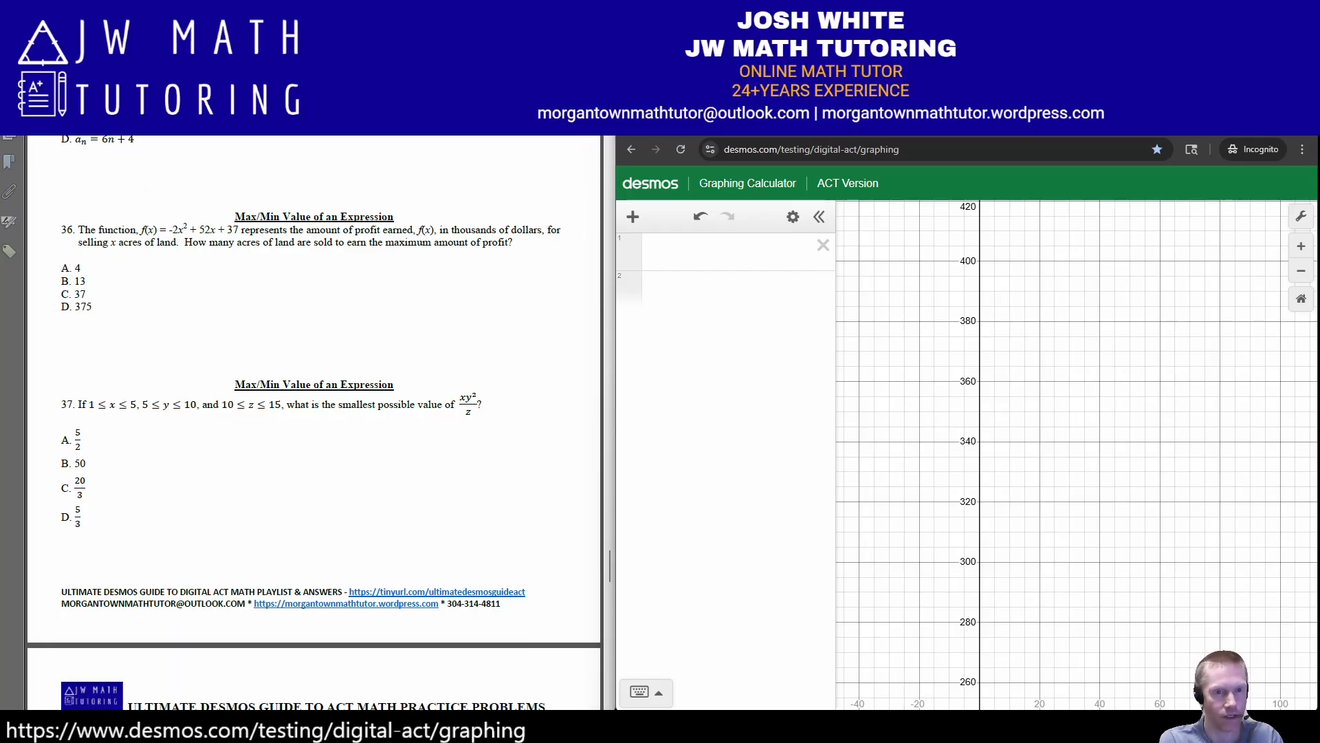
Enter the expression x₁y₁²/z for question 37 and start a new expression line below it.
{"action": "left_click", "coordinate": [708, 252]}
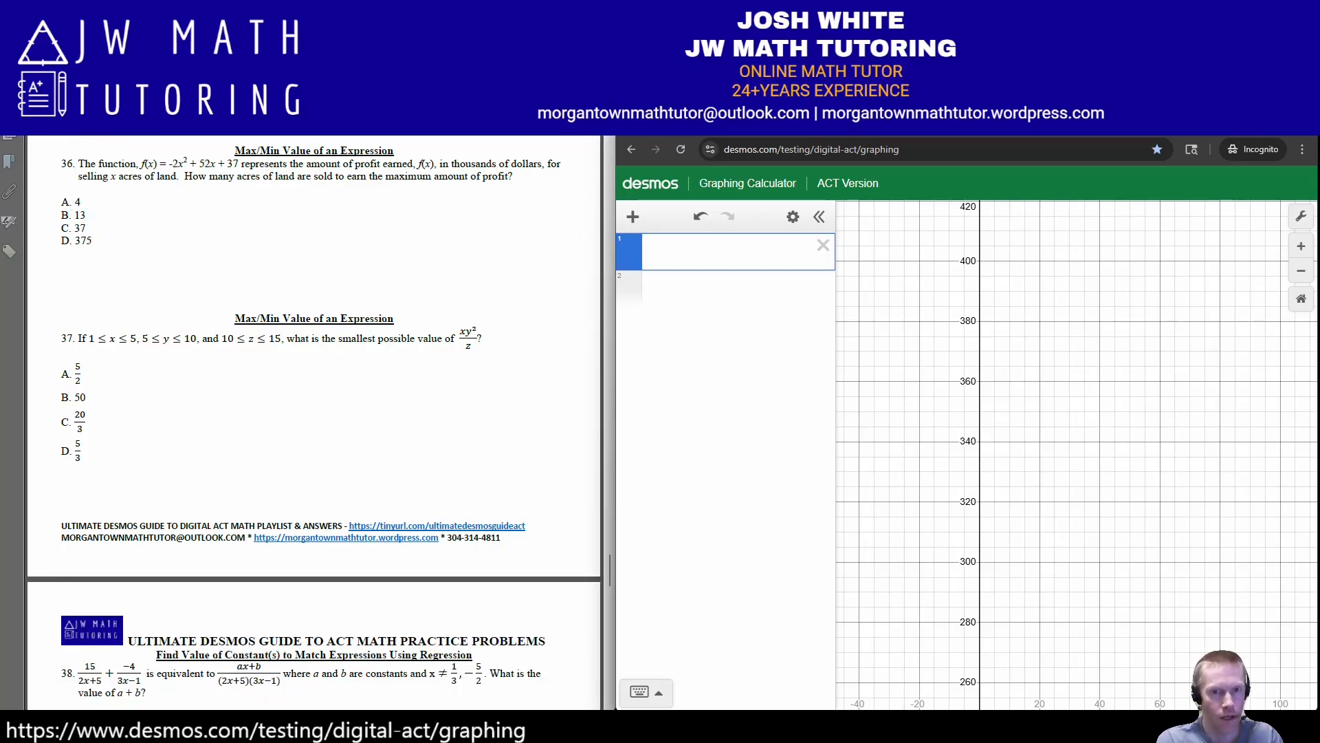
{"action": "type", "text": "x/"}
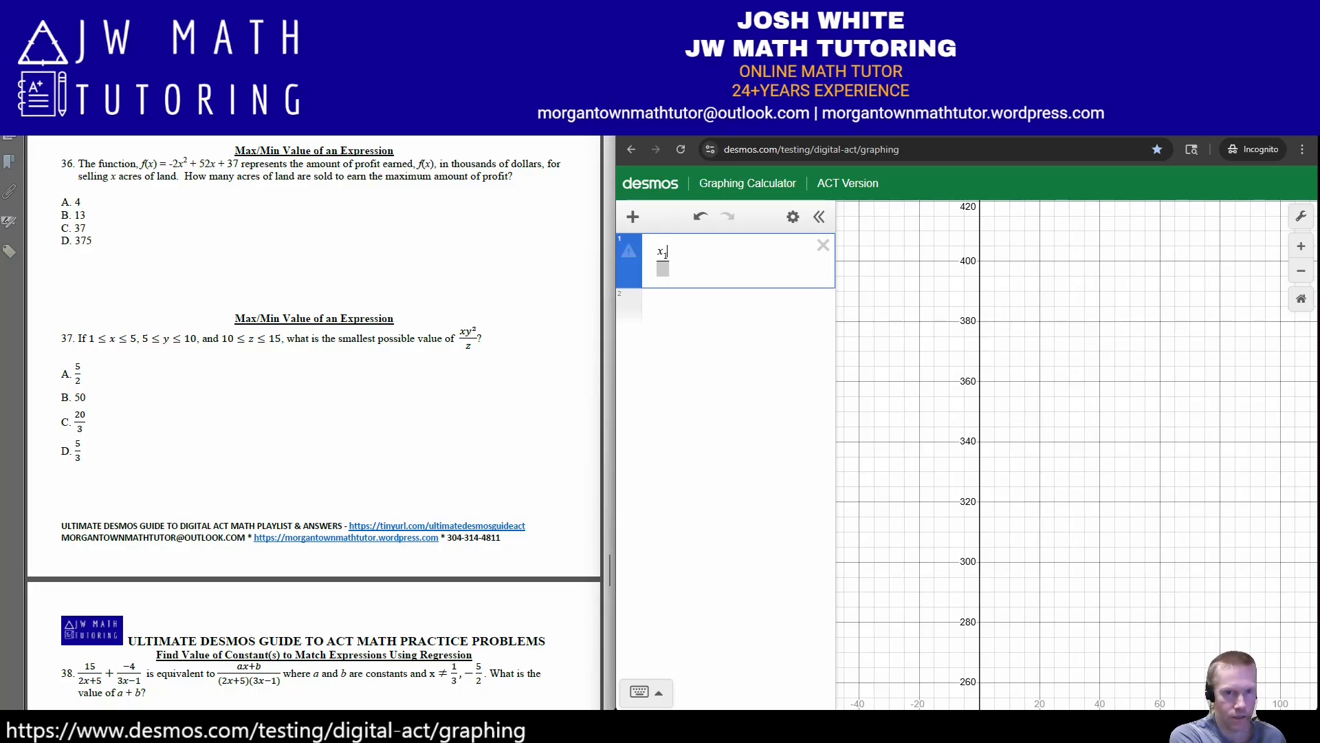
{"action": "type", "text": "y_1^2"}
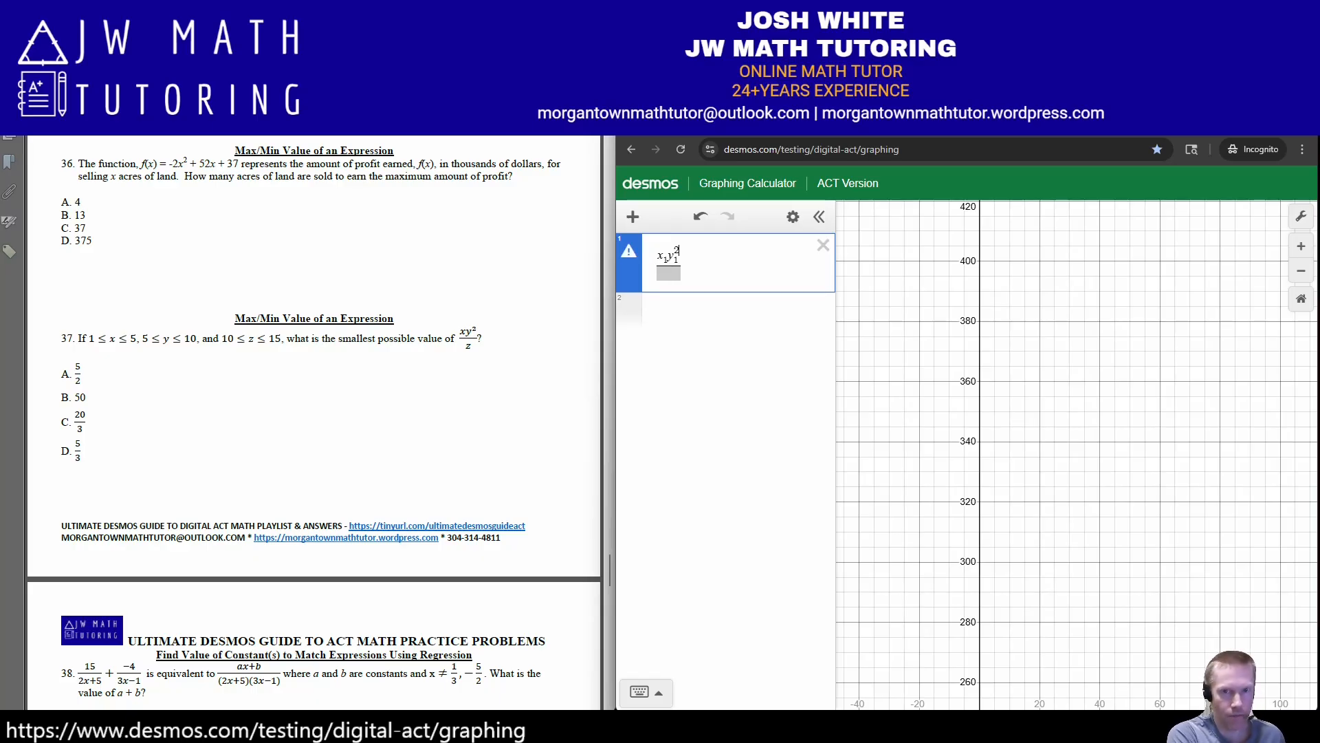
{"action": "key", "text": "Down"}
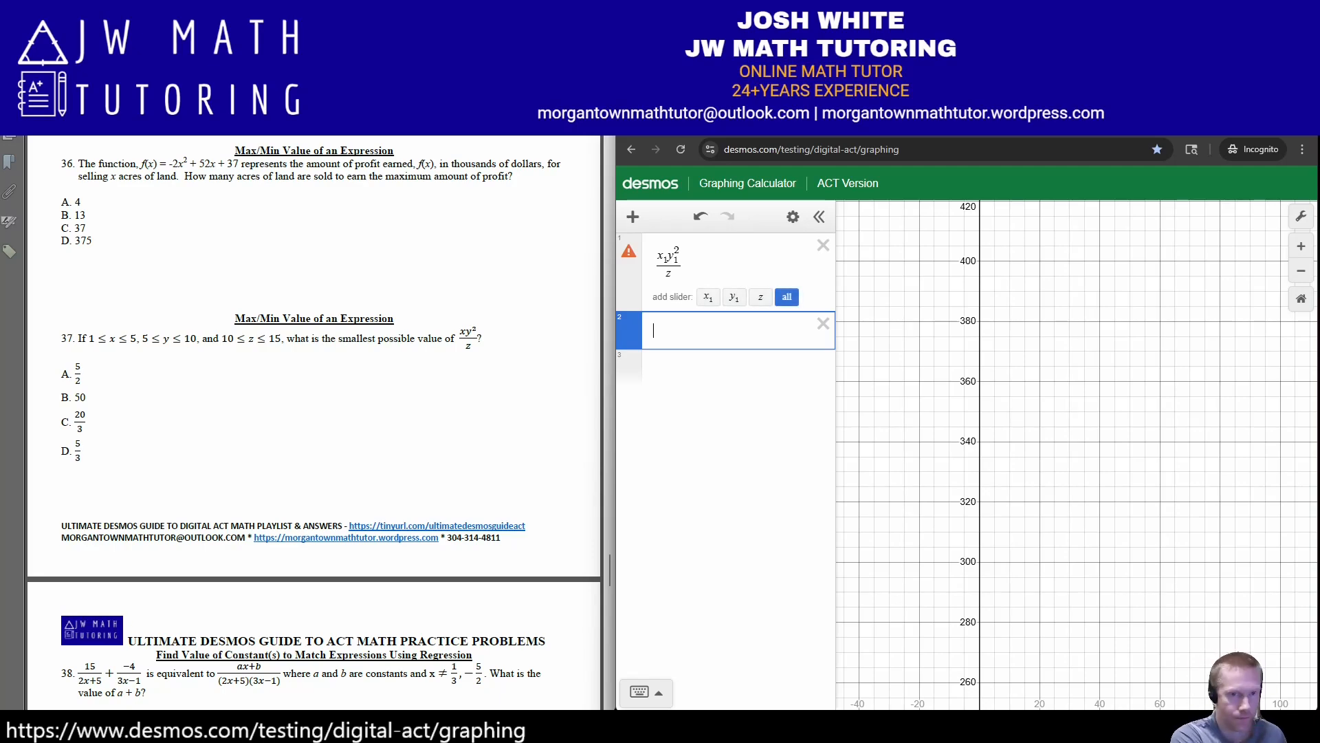
Define the sliders x₁ = 1, y₁ = 5 and z = 10 below the expression.
{"action": "type", "text": "x_1=1"}
{"action": "key", "text": "Return"}
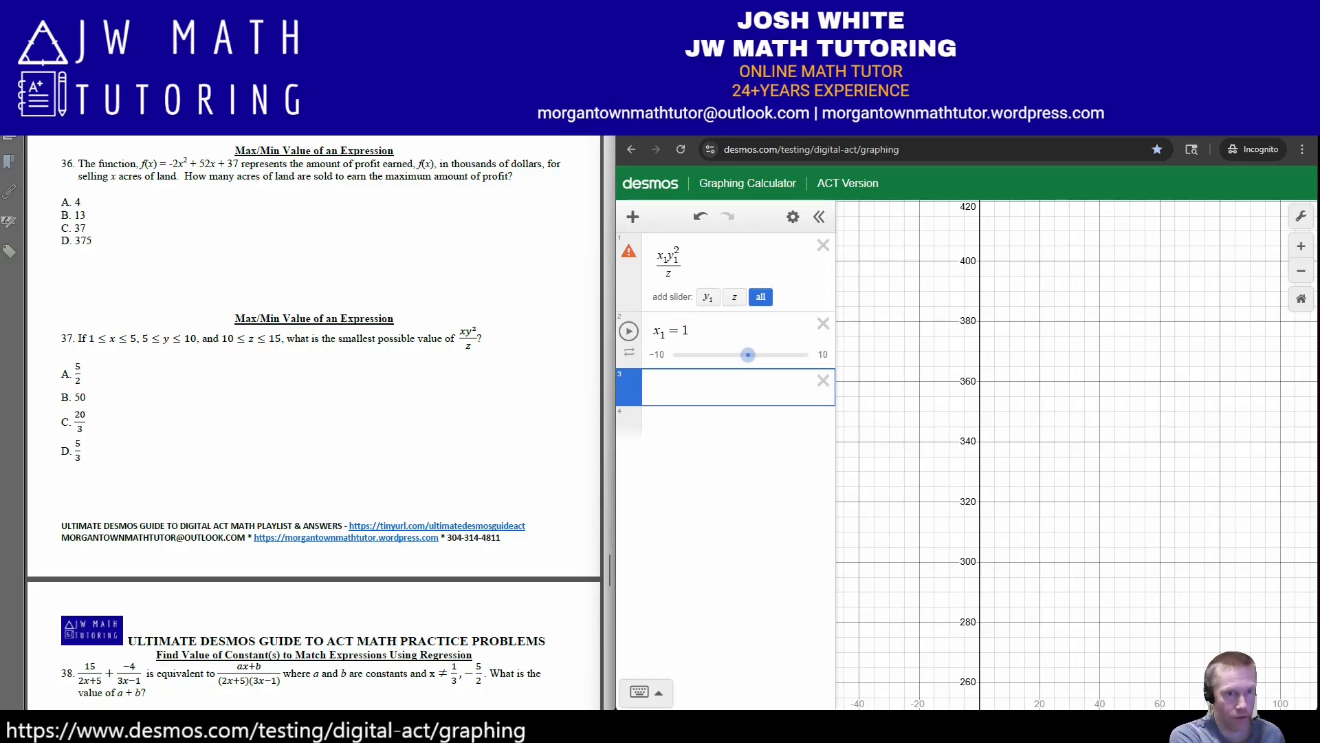
{"action": "type", "text": "y=5"}
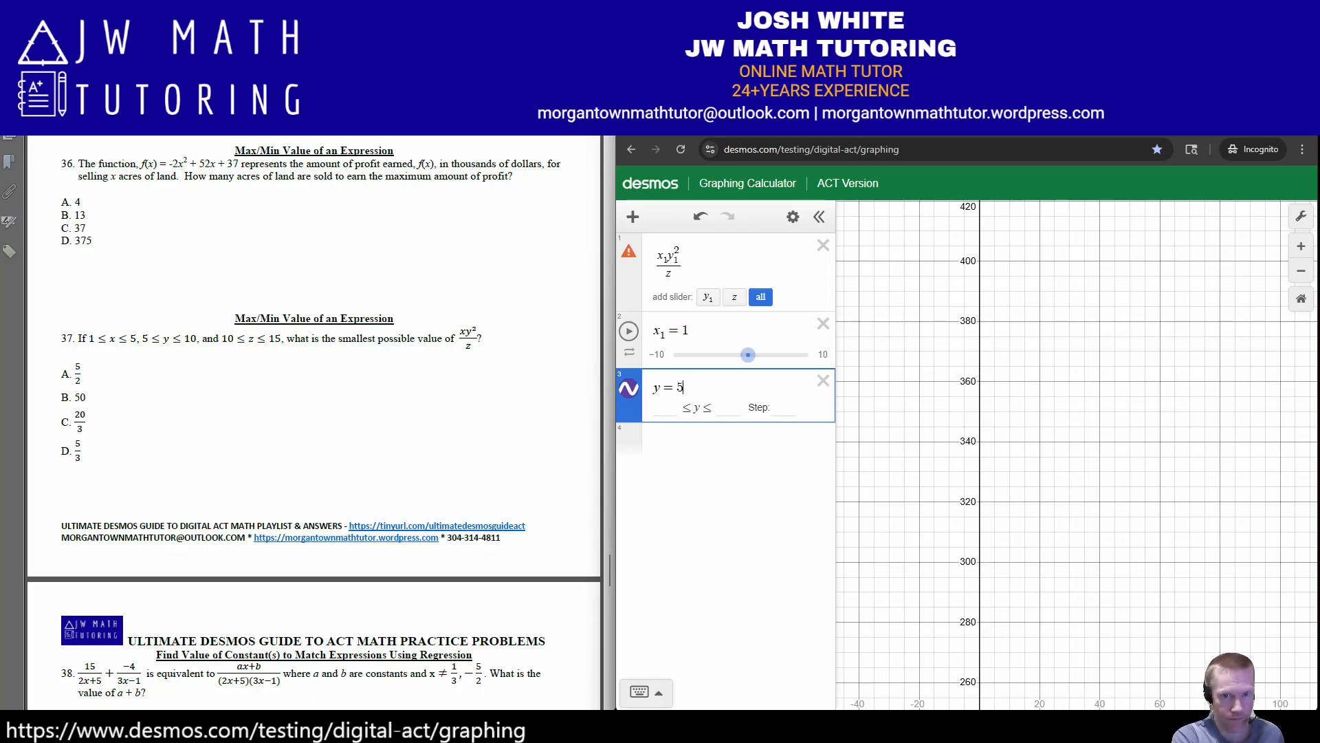
{"action": "key", "text": "Return"}
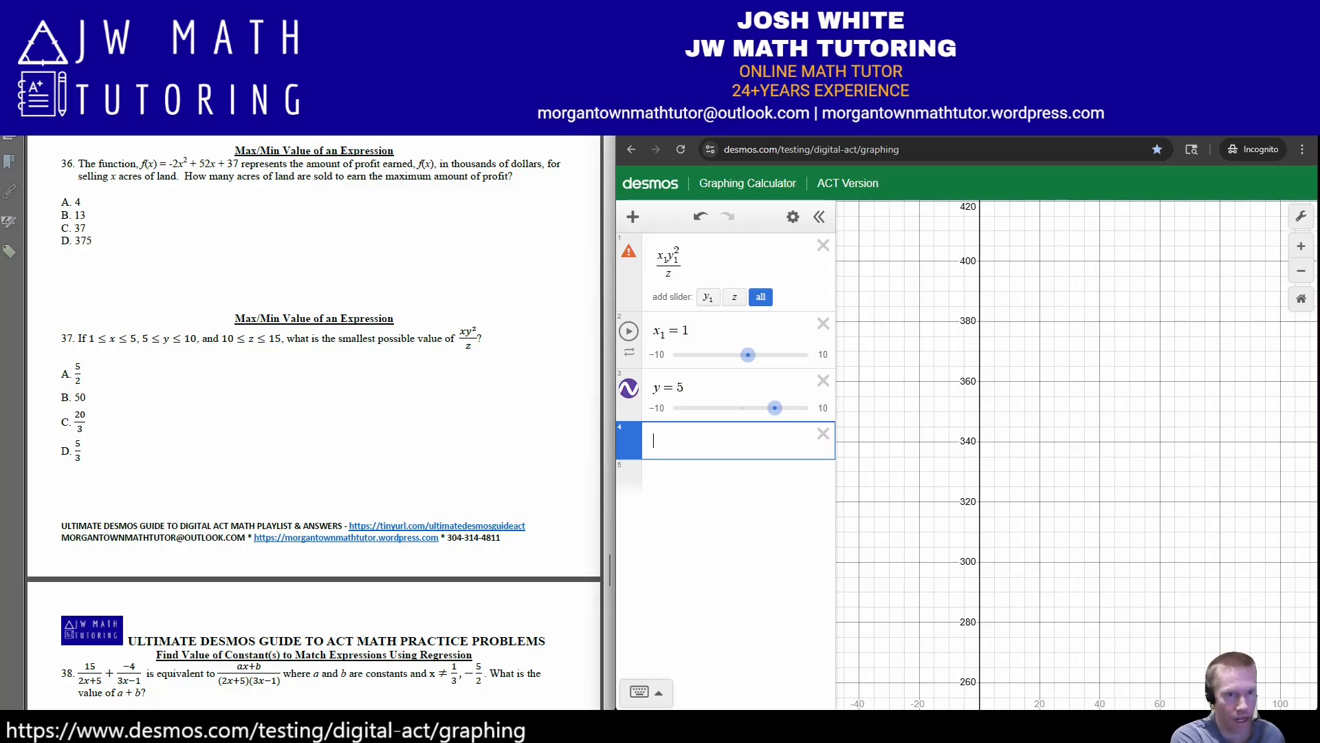
{"action": "type", "text": "z=10"}
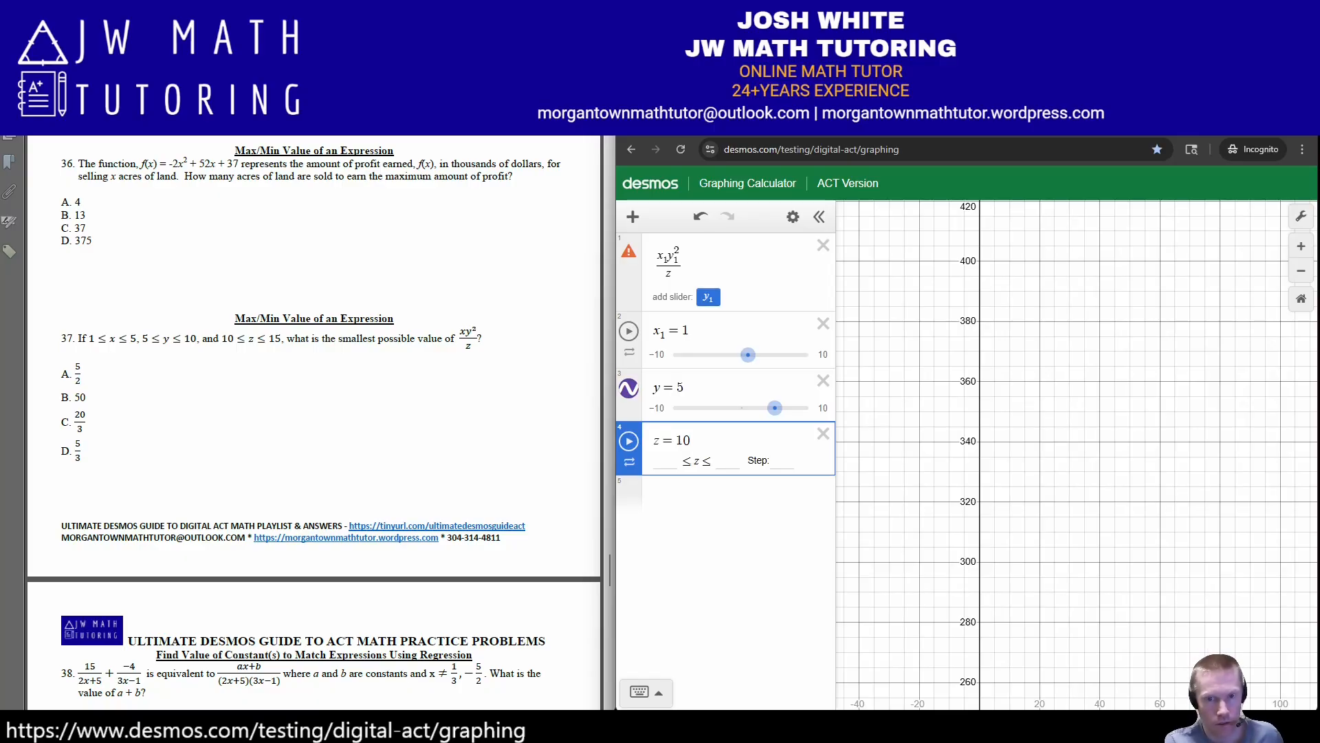
{"action": "left_click", "coordinate": [665, 388]}
{"action": "type", "text": "1"}
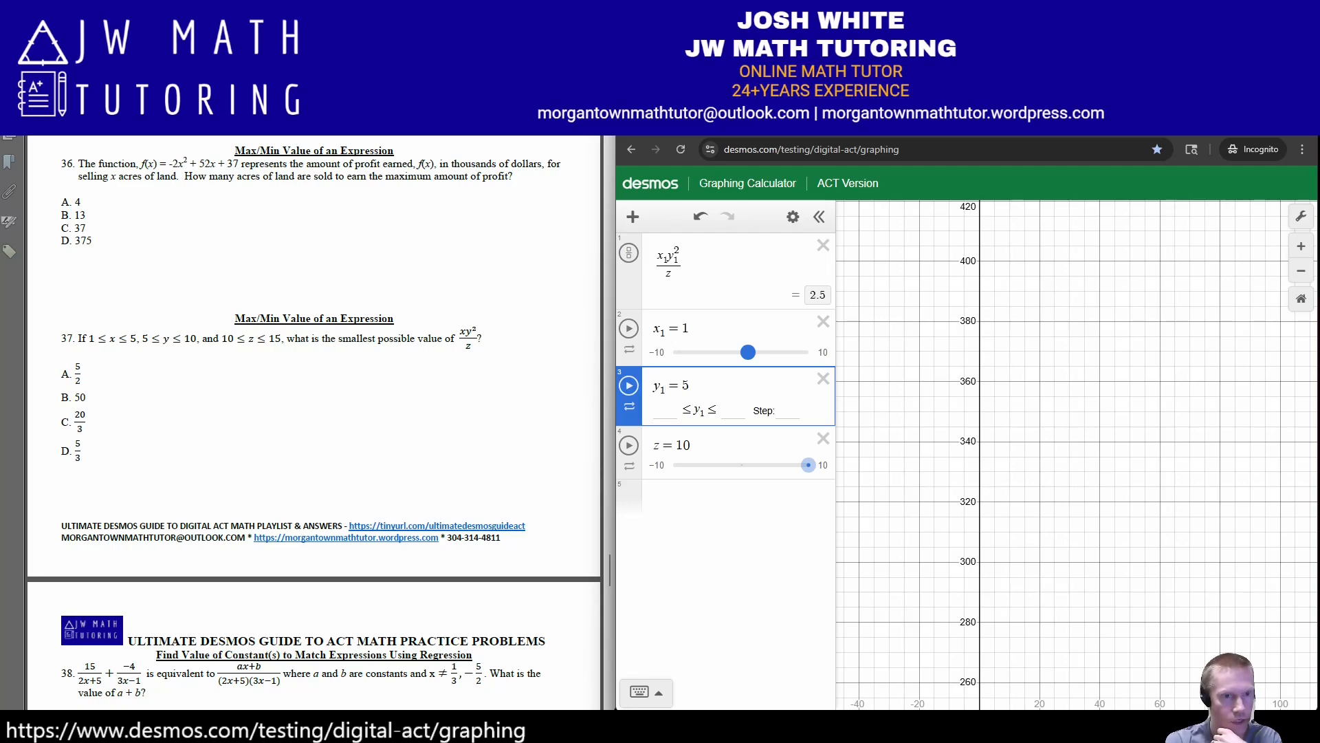
{"action": "key", "text": "Return"}
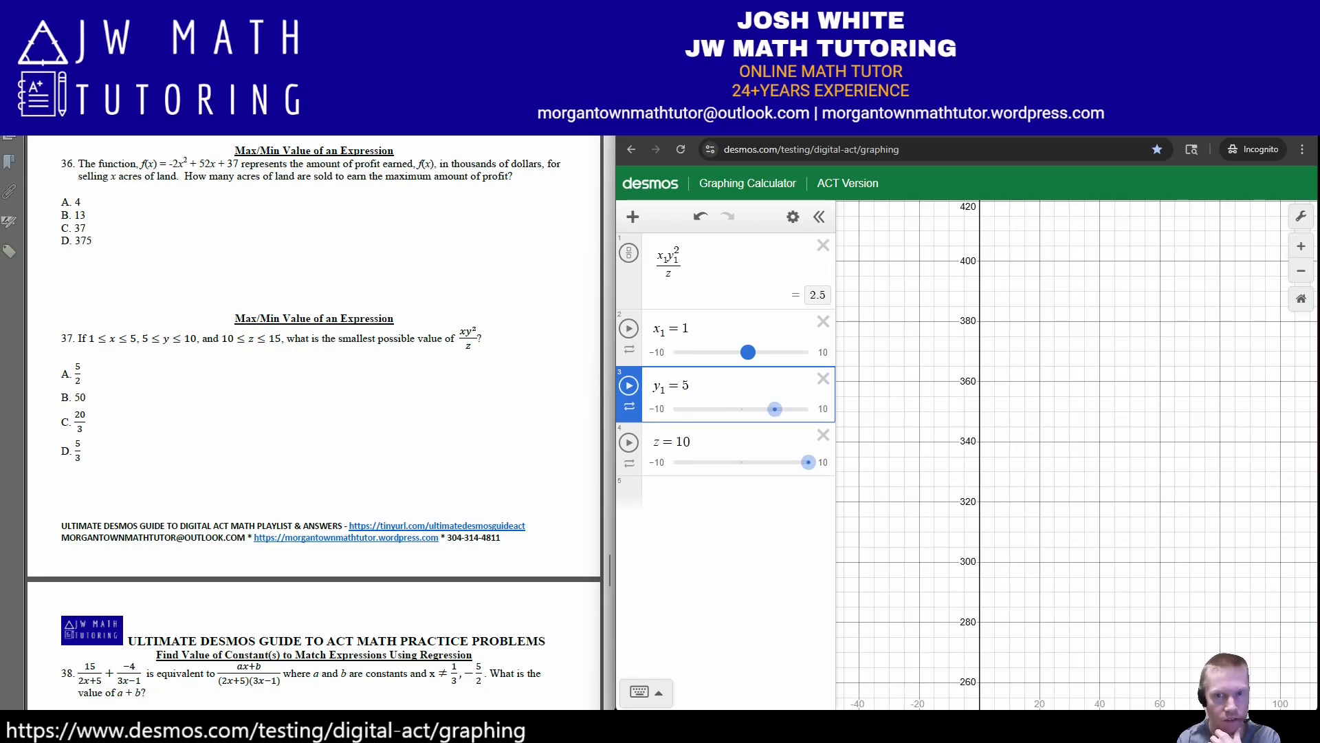
{"action": "mouse_move", "coordinate": [748, 352]}
{"action": "left_mouse_down"}
{"action": "mouse_move", "coordinate": [780, 352]}
{"action": "mouse_move", "coordinate": [748, 353]}
{"action": "left_mouse_up"}
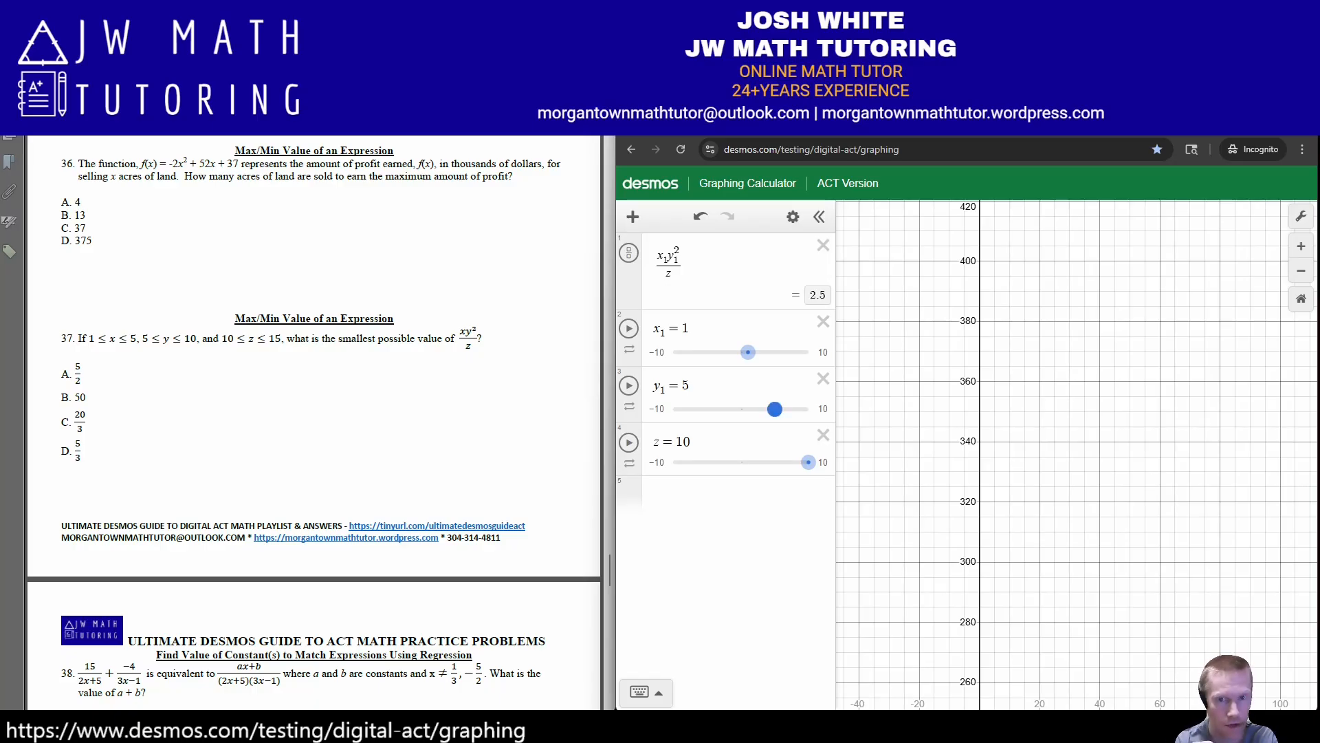
{"action": "mouse_move", "coordinate": [776, 409]}
{"action": "left_mouse_down"}
{"action": "mouse_move", "coordinate": [808, 409]}
{"action": "mouse_move", "coordinate": [775, 410]}
{"action": "left_mouse_up"}
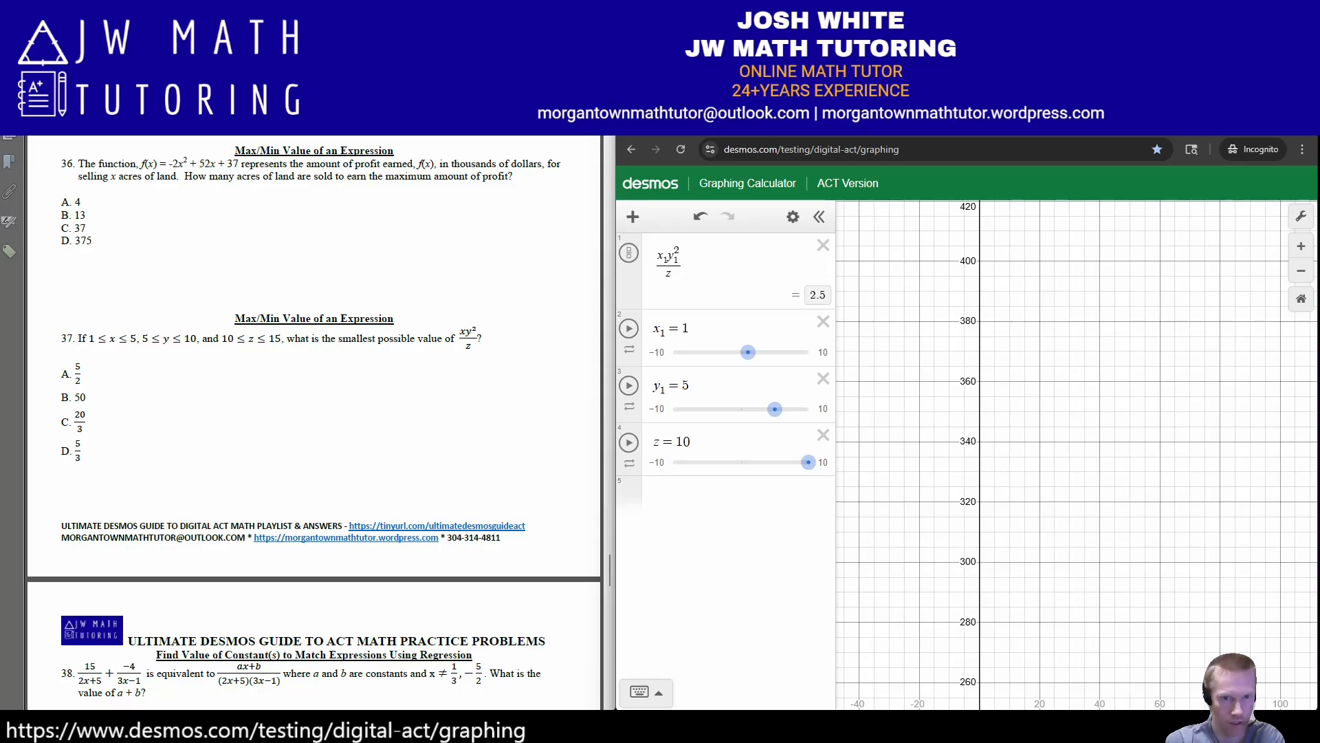
Handwrite "smallest # / largest #" as a fraction beside question 37 and circle the lower bounds 1 for x and 5 for y.
{"action": "mouse_move", "coordinate": [522, 324]}
{"action": "left_mouse_down"}
{"action": "mouse_move", "coordinate": [511, 337]}
{"action": "mouse_move", "coordinate": [584, 324]}
{"action": "mouse_move", "coordinate": [522, 342]}
{"action": "mouse_move", "coordinate": [604, 340]}
{"action": "mouse_move", "coordinate": [564, 336]}
{"action": "mouse_move", "coordinate": [528, 370]}
{"action": "left_mouse_up"}
{"action": "left_click_drag", "start_coordinate": [527, 361], "coordinate": [545, 371]}
{"action": "left_click_drag", "start_coordinate": [540, 364], "coordinate": [559, 359]}
{"action": "mouse_move", "coordinate": [550, 359]}
{"action": "left_mouse_down"}
{"action": "mouse_move", "coordinate": [569, 357]}
{"action": "mouse_move", "coordinate": [571, 372]}
{"action": "left_mouse_up"}
{"action": "left_click_drag", "start_coordinate": [582, 354], "coordinate": [580, 370]}
{"action": "left_click_drag", "start_coordinate": [567, 363], "coordinate": [590, 362]}
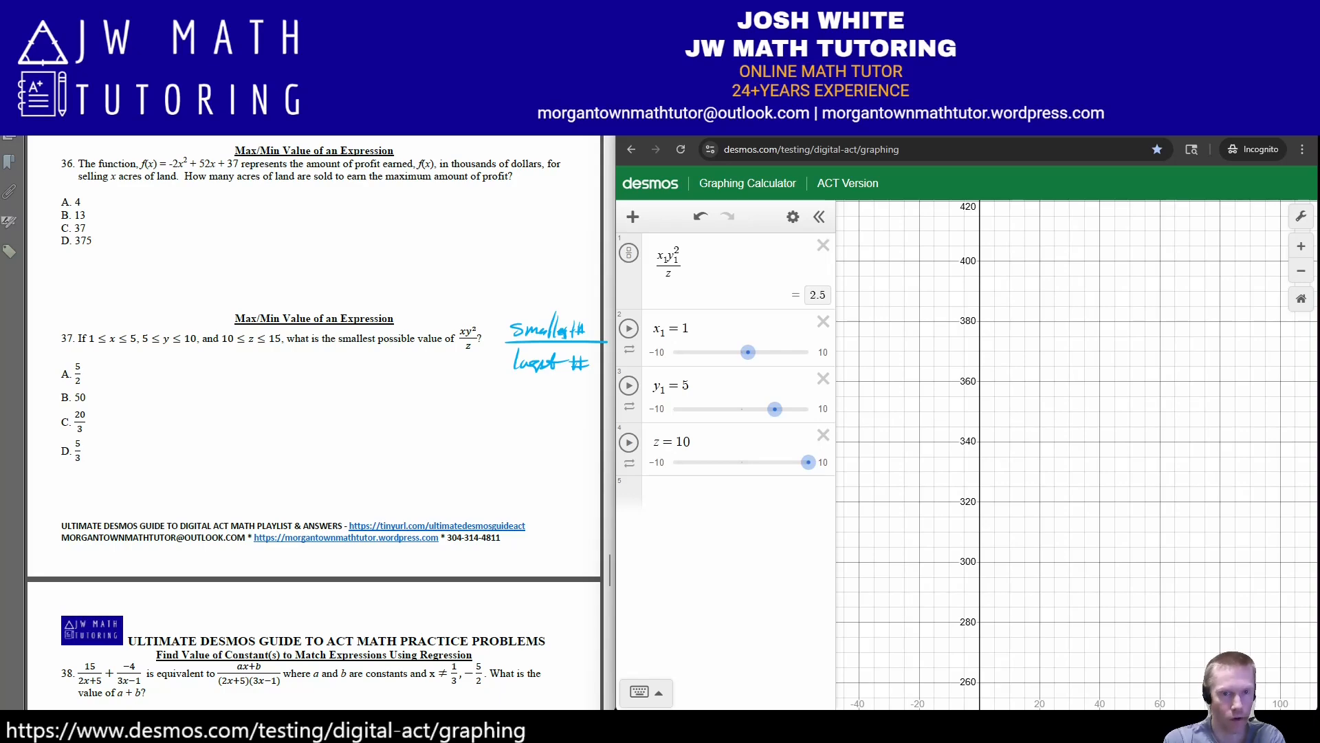
{"action": "left_click_drag", "start_coordinate": [94, 328], "coordinate": [143, 328]}
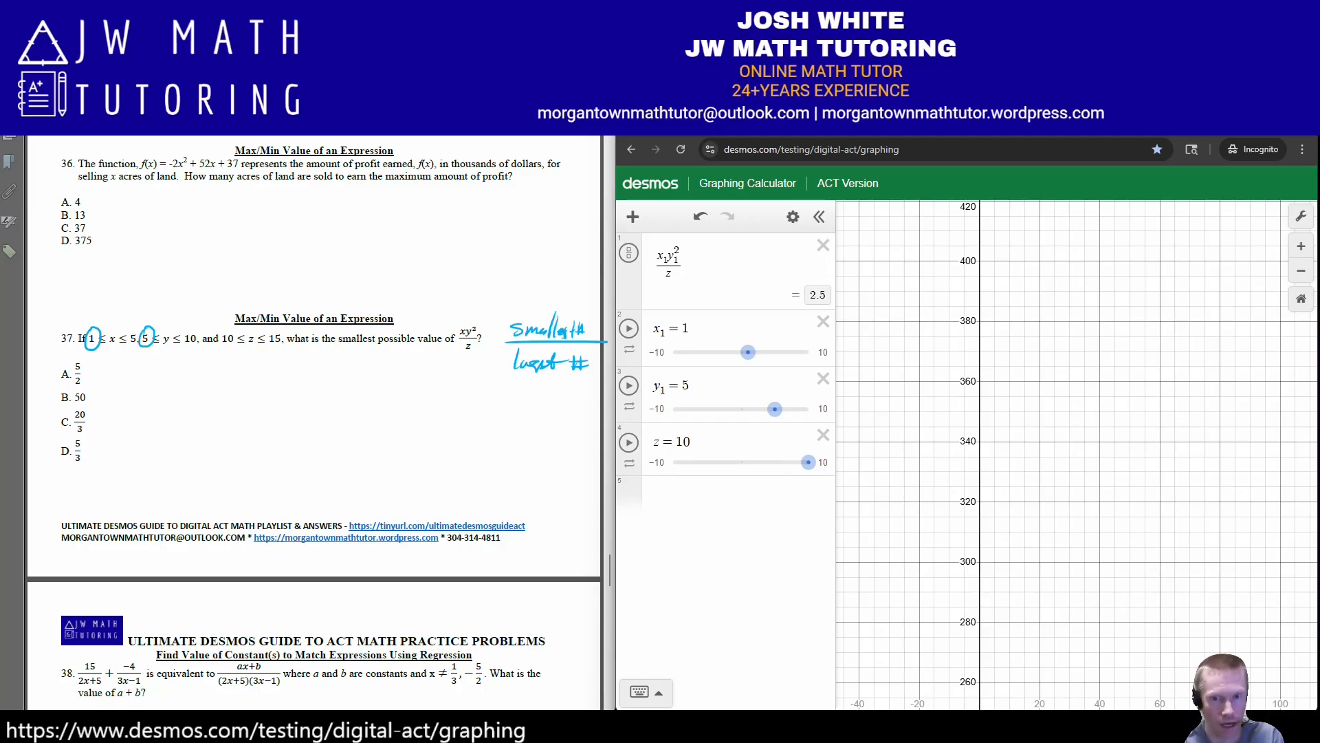
Set the z slider's upper limit and value to 15, and display the expression's result as a fraction.
{"action": "left_click", "coordinate": [822, 462]}
{"action": "type", "text": "15"}
{"action": "key", "text": "Return"}
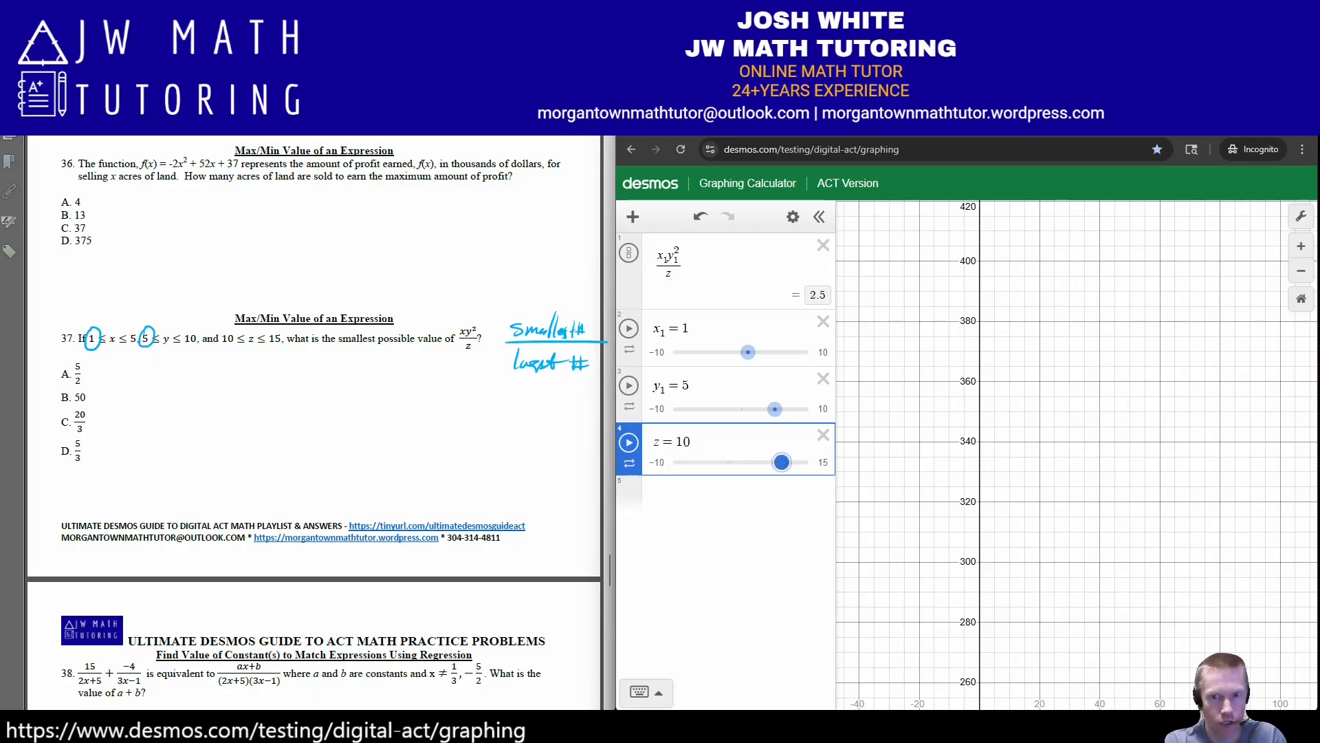
{"action": "left_click_drag", "start_coordinate": [782, 462], "coordinate": [808, 462]}
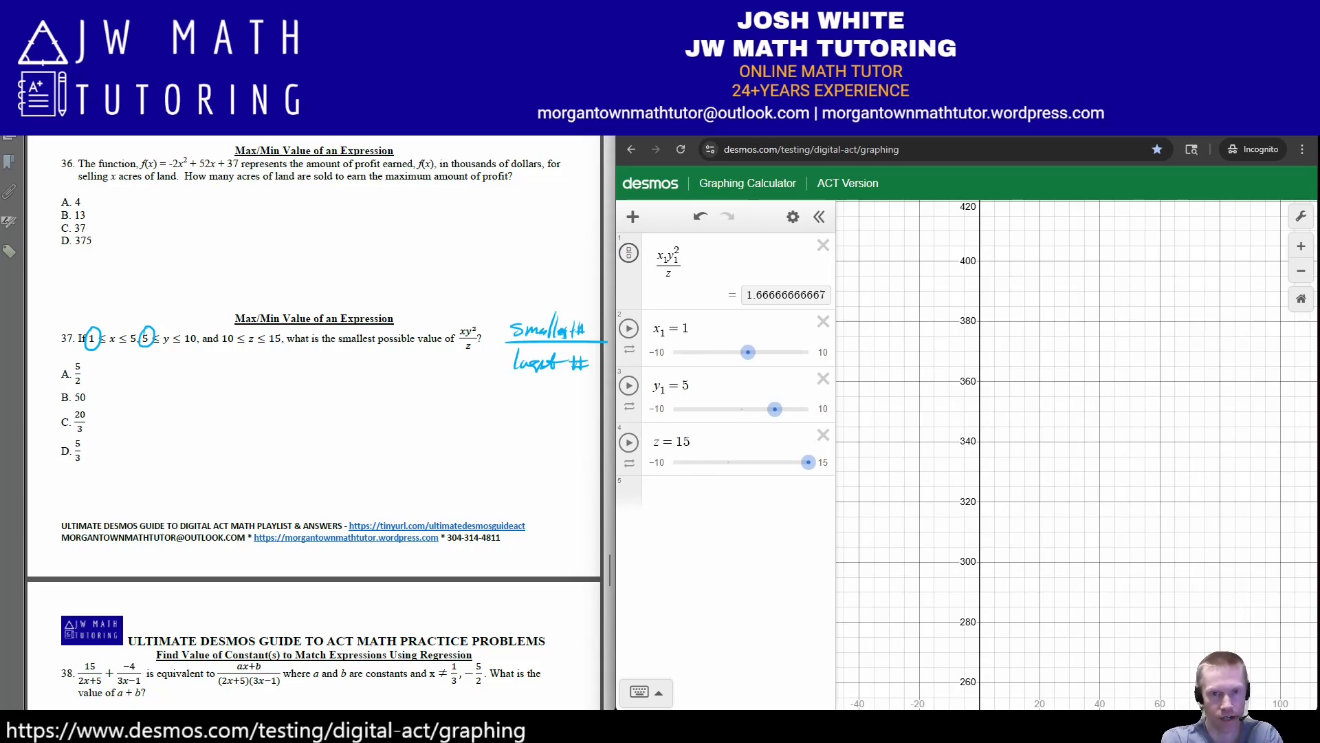
{"action": "left_click", "coordinate": [629, 253]}
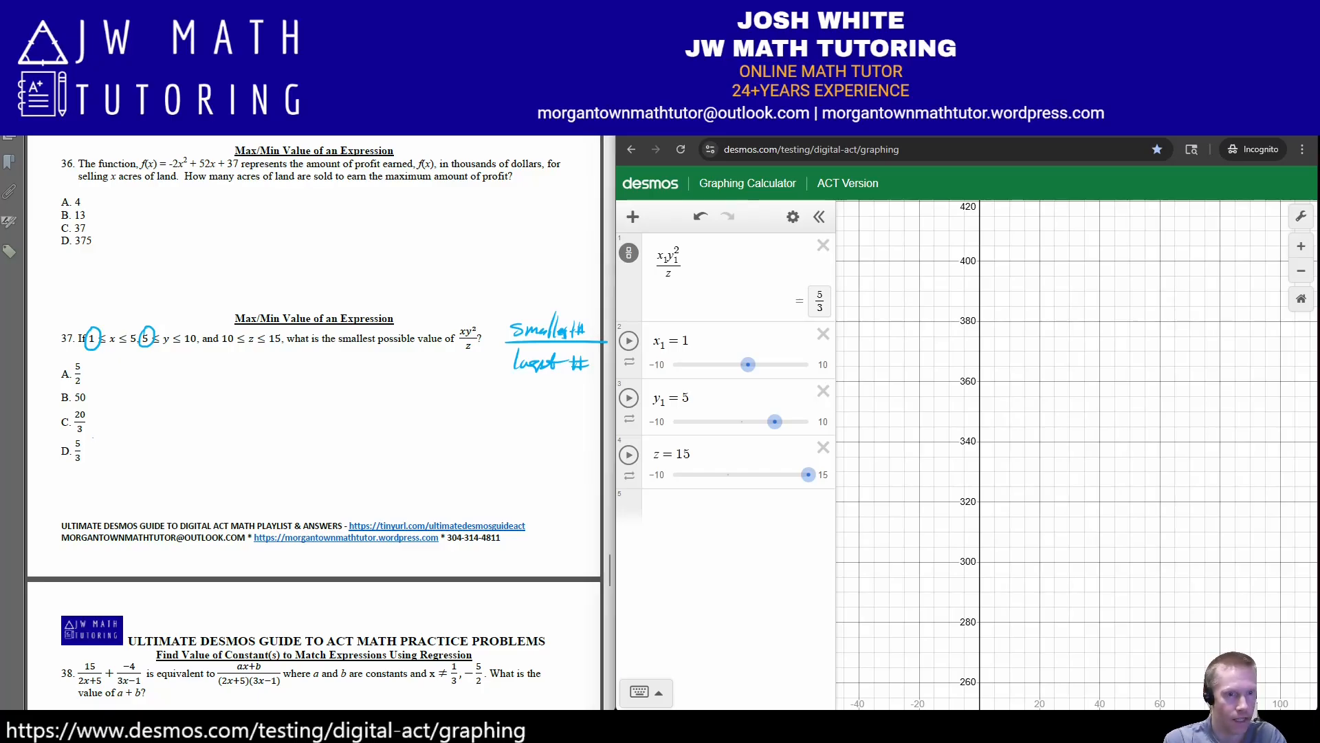
Circle answer choice D on question 37, and erase all the handwritten annotations from the page.
{"action": "mouse_move", "coordinate": [94, 435]}
{"action": "left_mouse_down"}
{"action": "mouse_move", "coordinate": [51, 457]}
{"action": "mouse_move", "coordinate": [108, 445]}
{"action": "mouse_move", "coordinate": [91, 438]}
{"action": "left_mouse_up"}
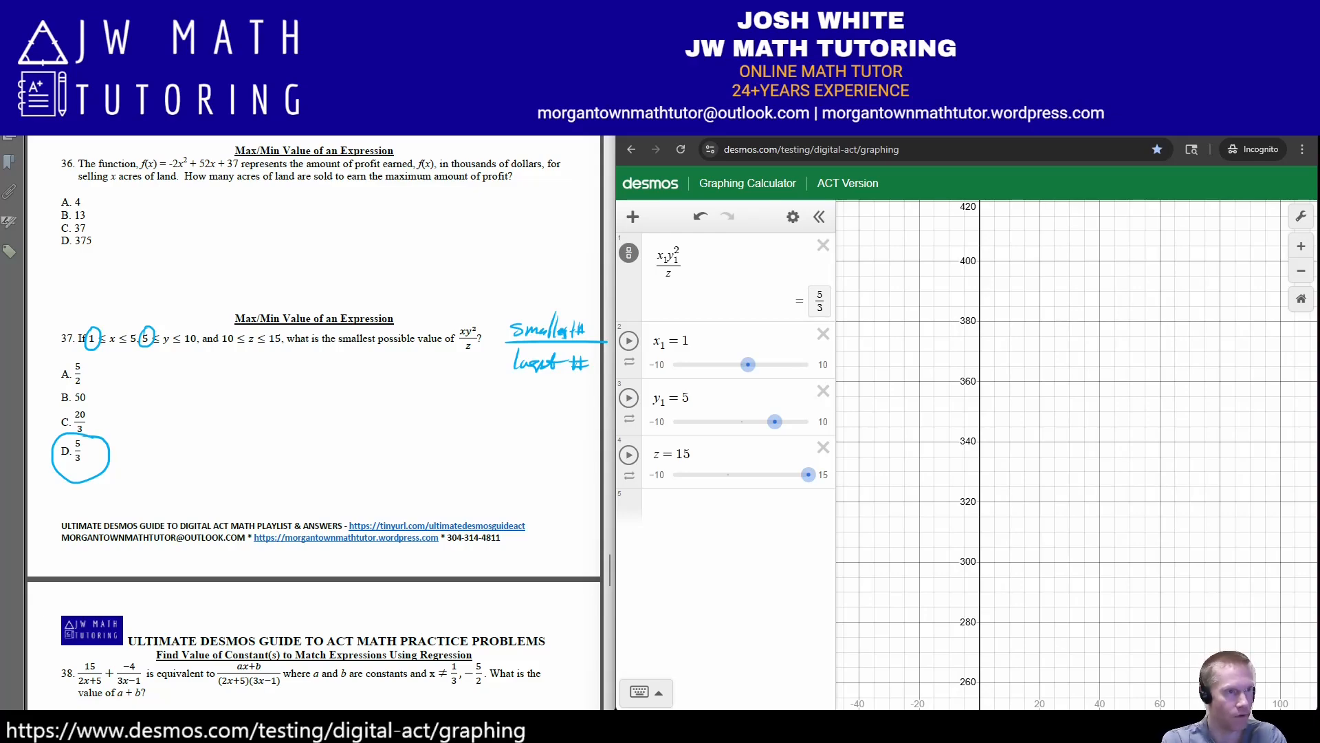
{"action": "key", "text": "Escape"}
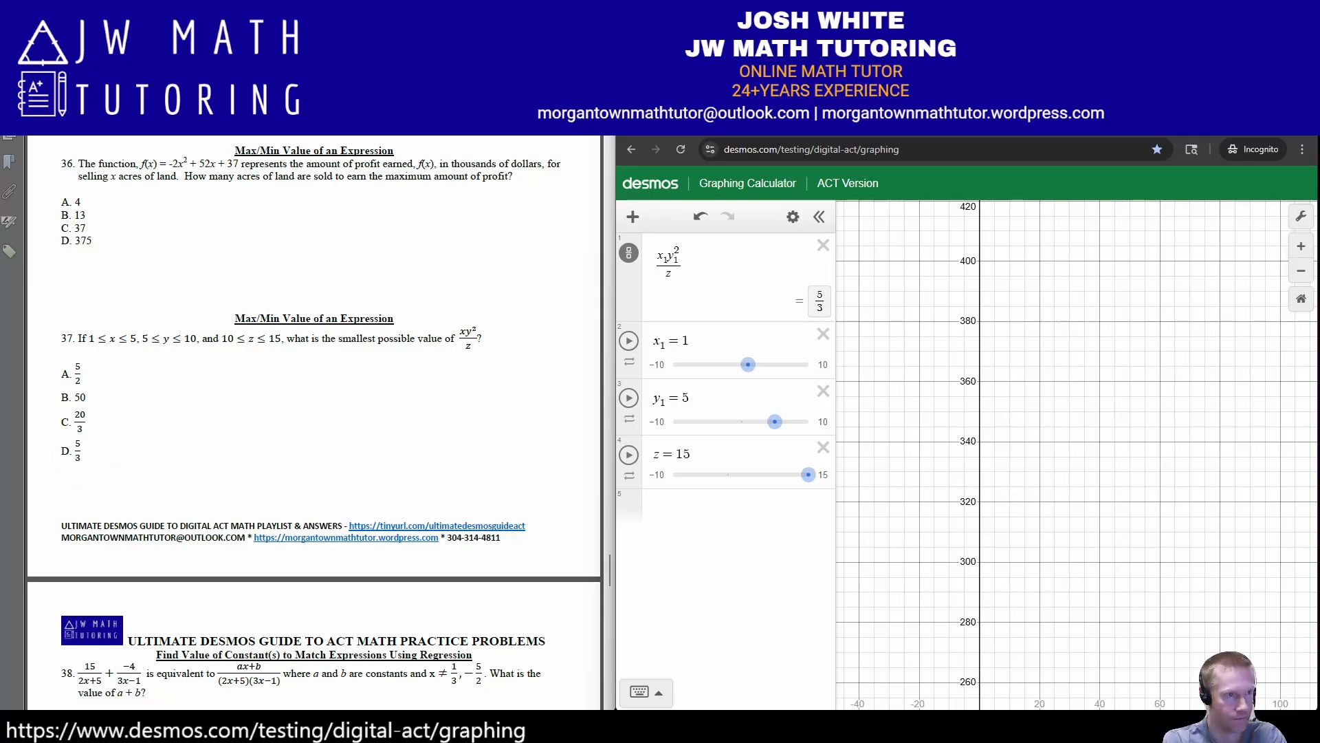